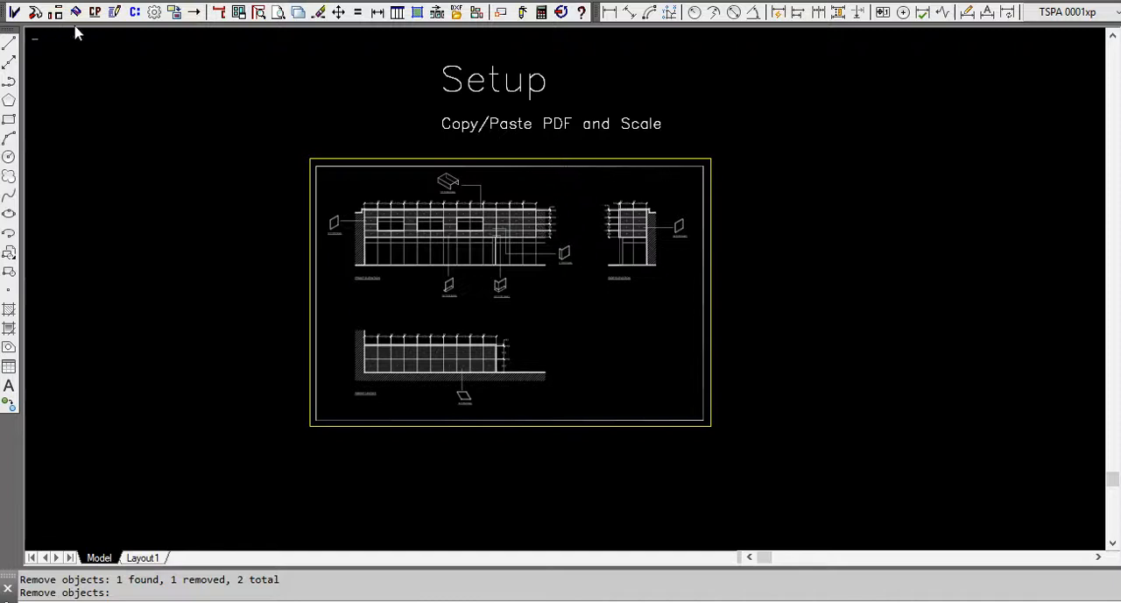
# Open the project setup and review the customer/job information and the job number.
pyautogui.click(14, 13)
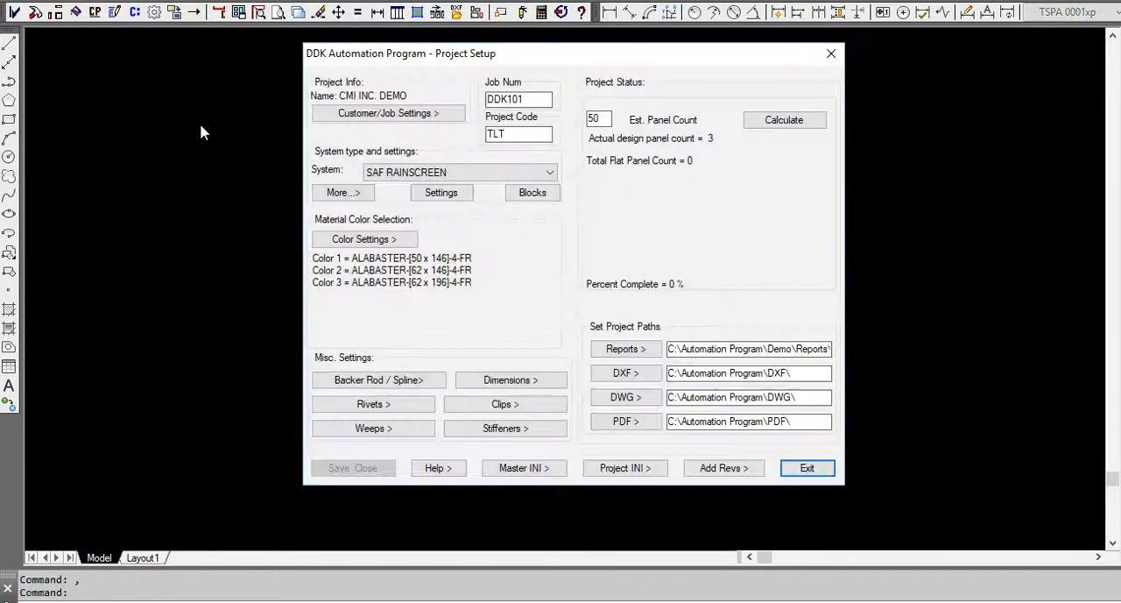
pyautogui.click(402, 117)
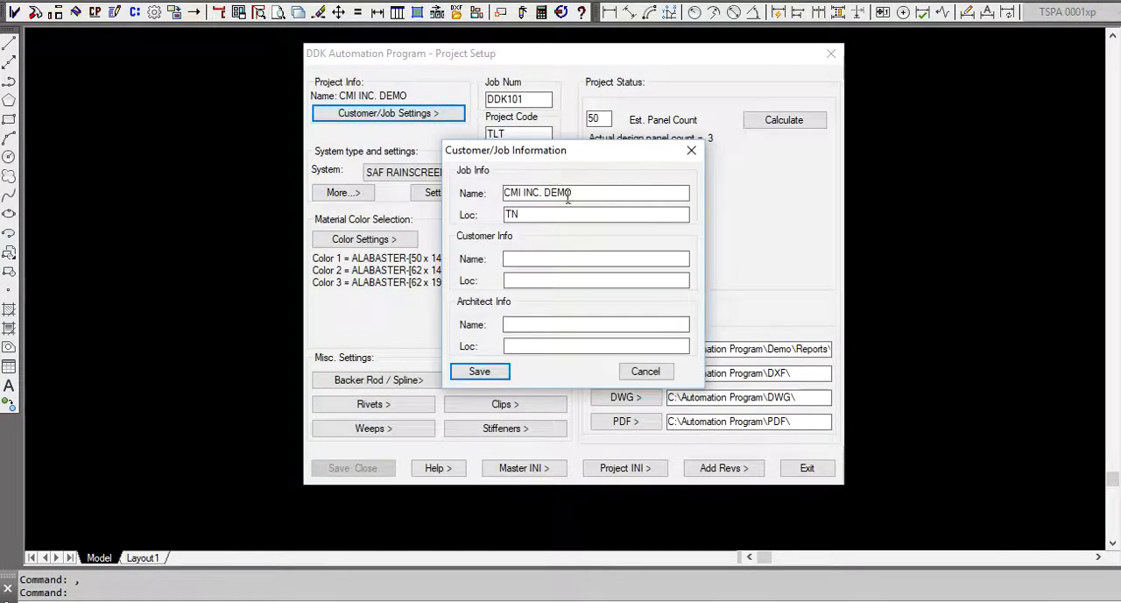
pyautogui.click(691, 150)
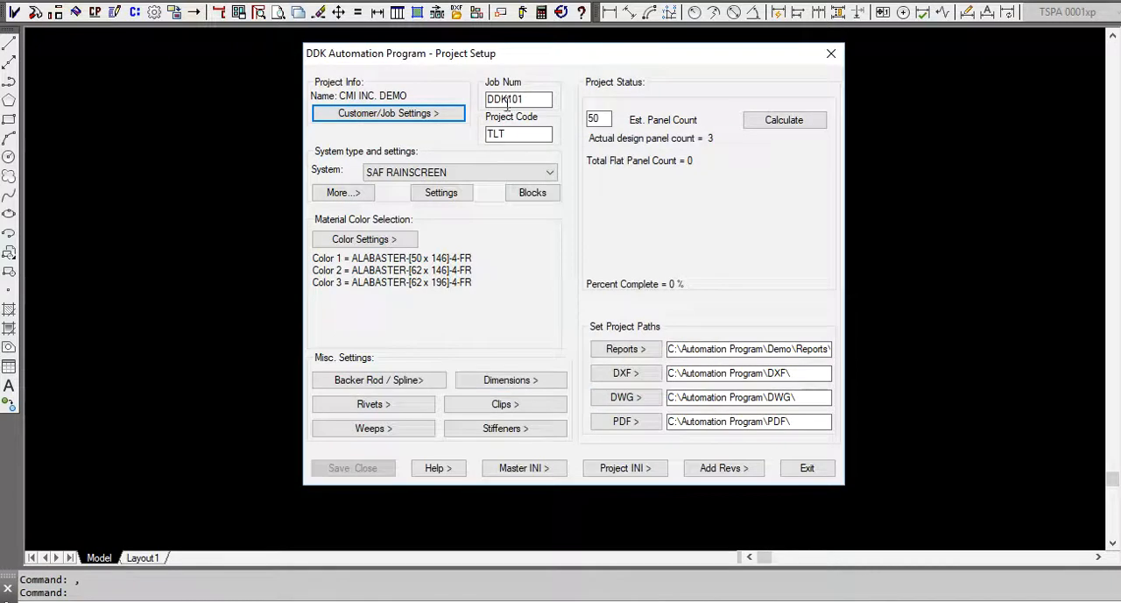
pyautogui.moveTo(493, 98); pyautogui.dragTo(554, 100)
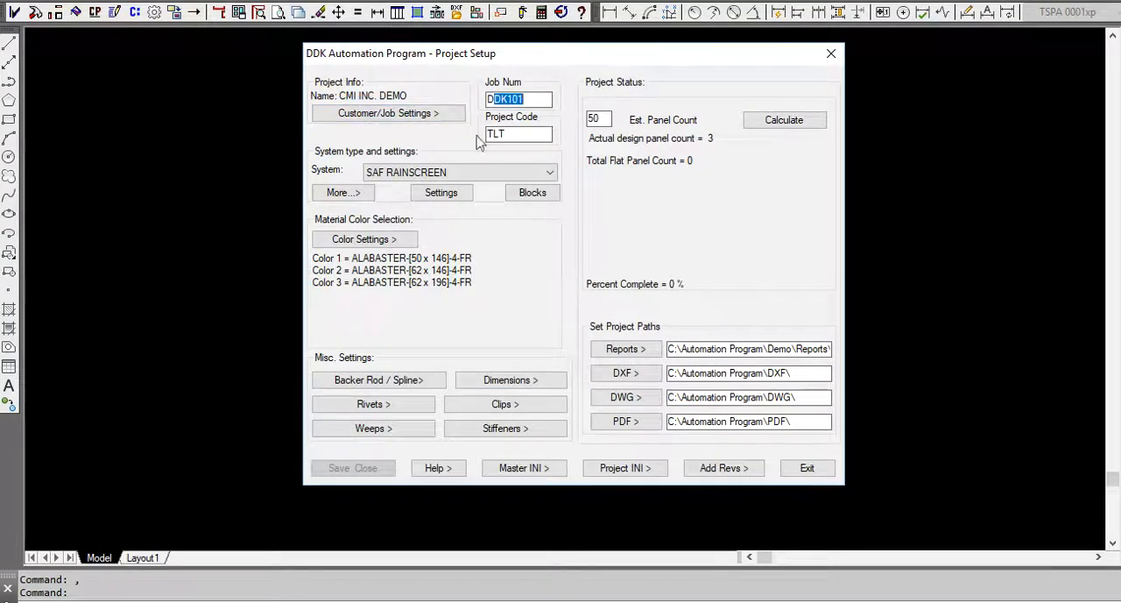
# Review the available system types and the panel thickness and reveal size settings for SAF RAINSCREEN.
pyautogui.click(520, 175)
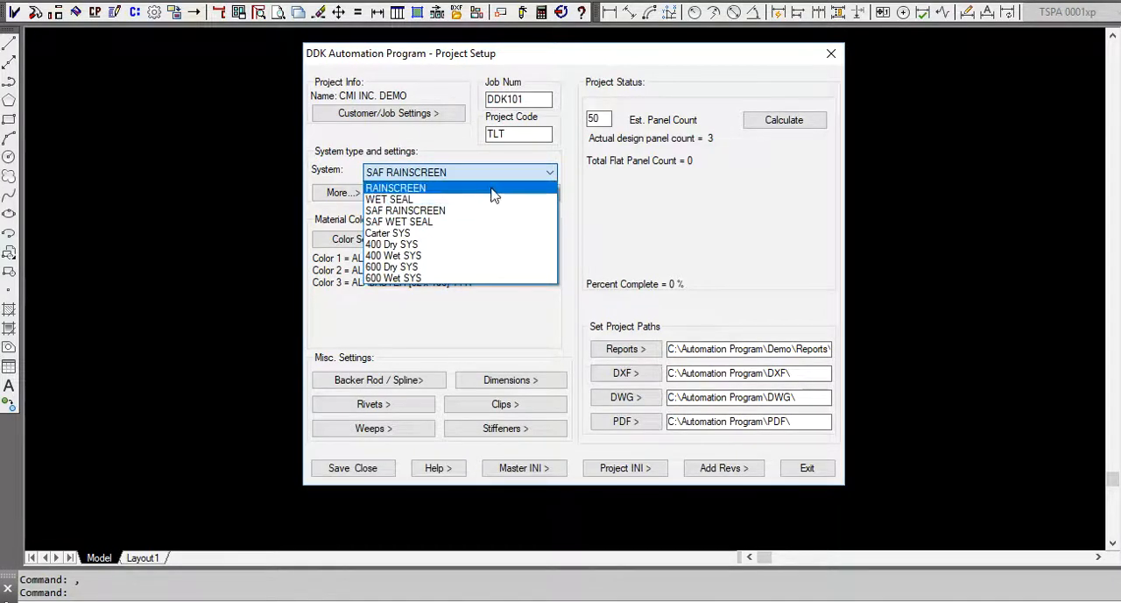
pyautogui.click(507, 175)
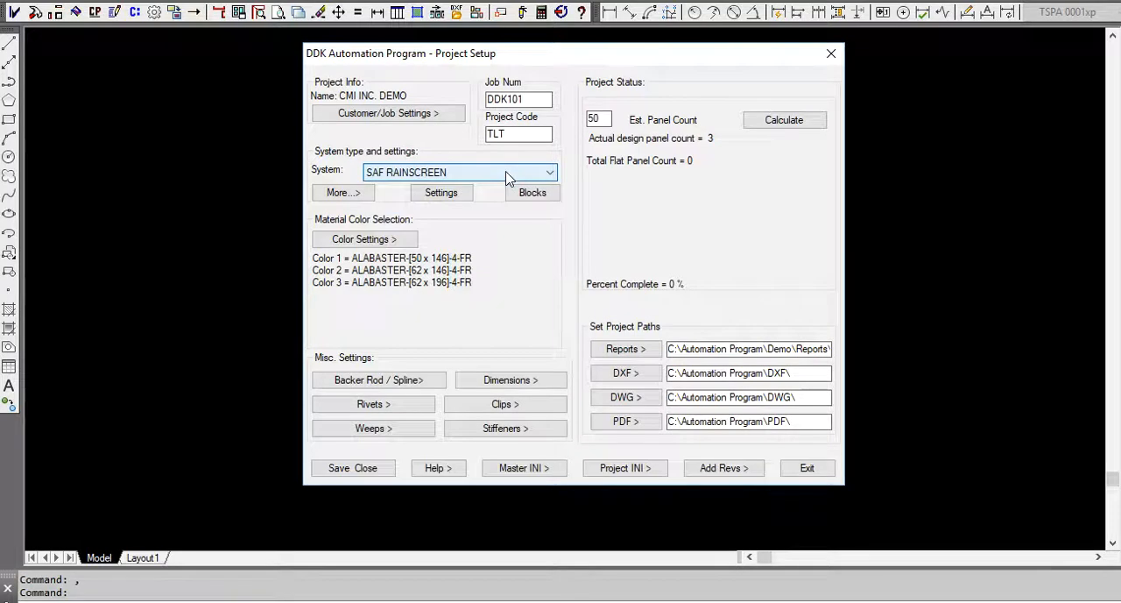
pyautogui.click(446, 198)
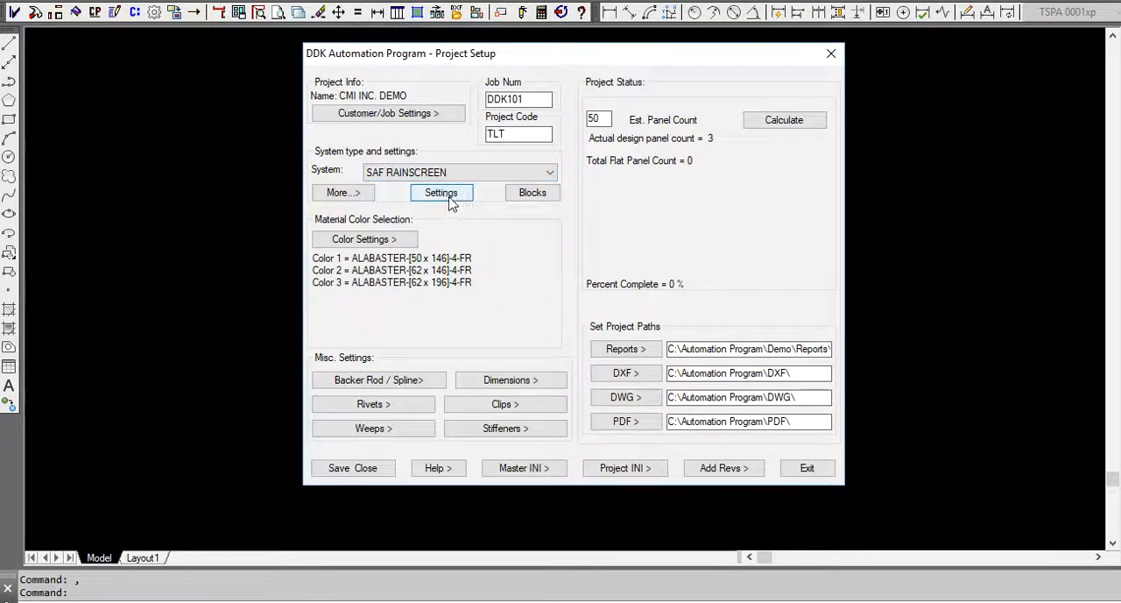
pyautogui.click(451, 200)
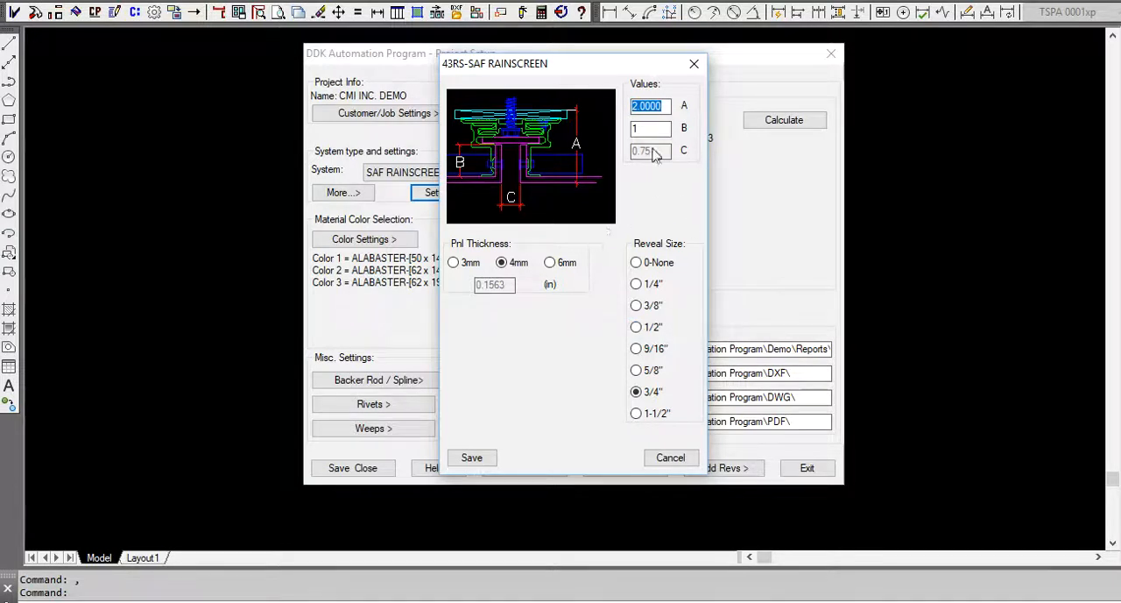
pyautogui.click(694, 67)
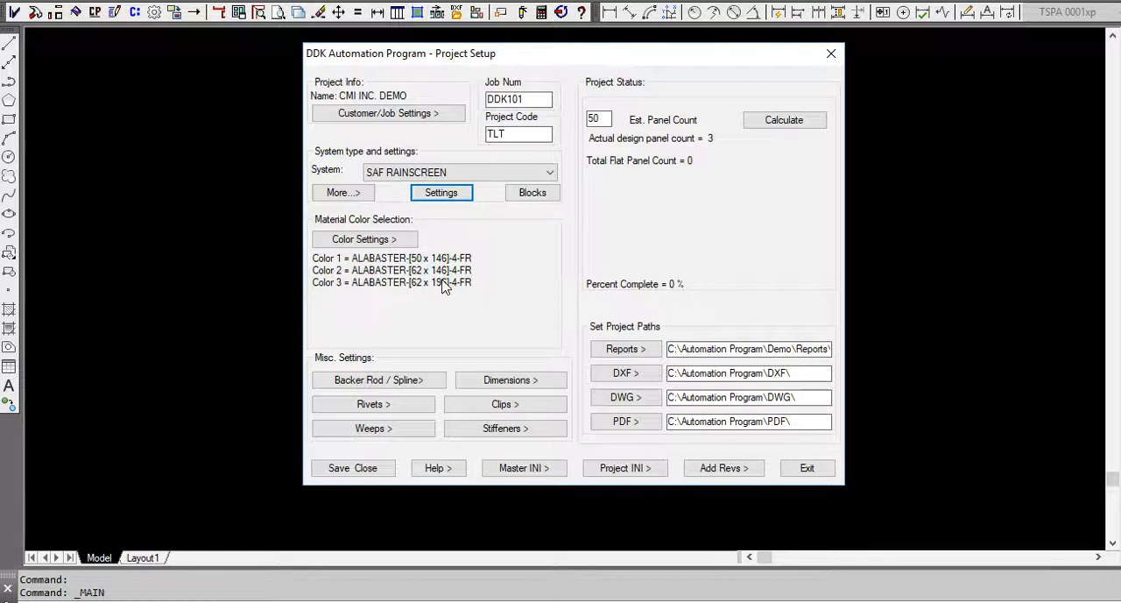
# Review the rivet settings and look up the help description for value A1.
pyautogui.click(408, 404)
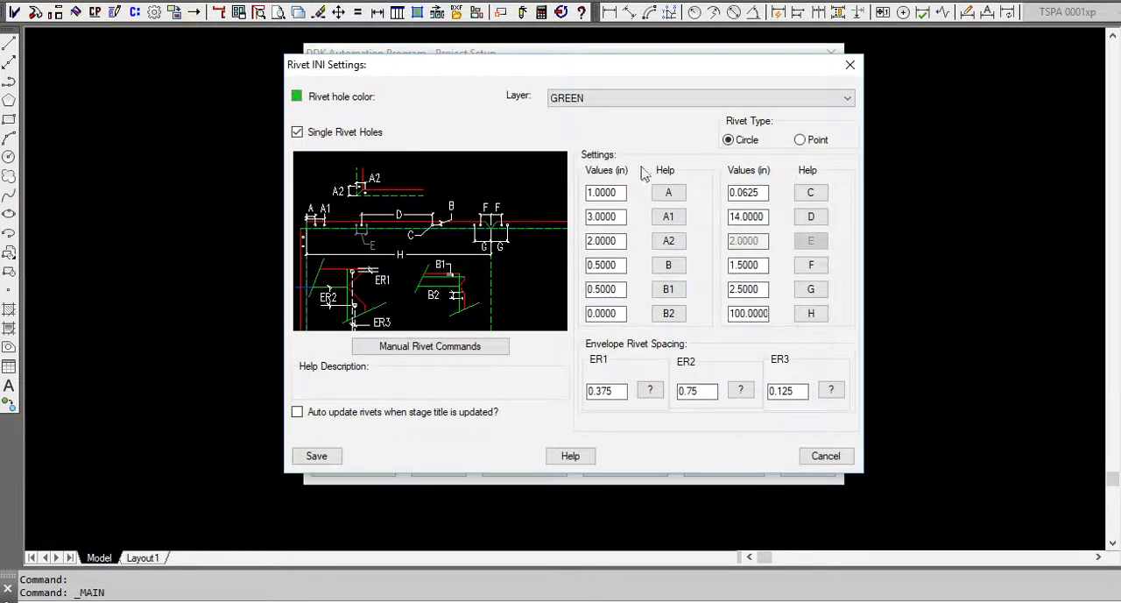
pyautogui.click(670, 222)
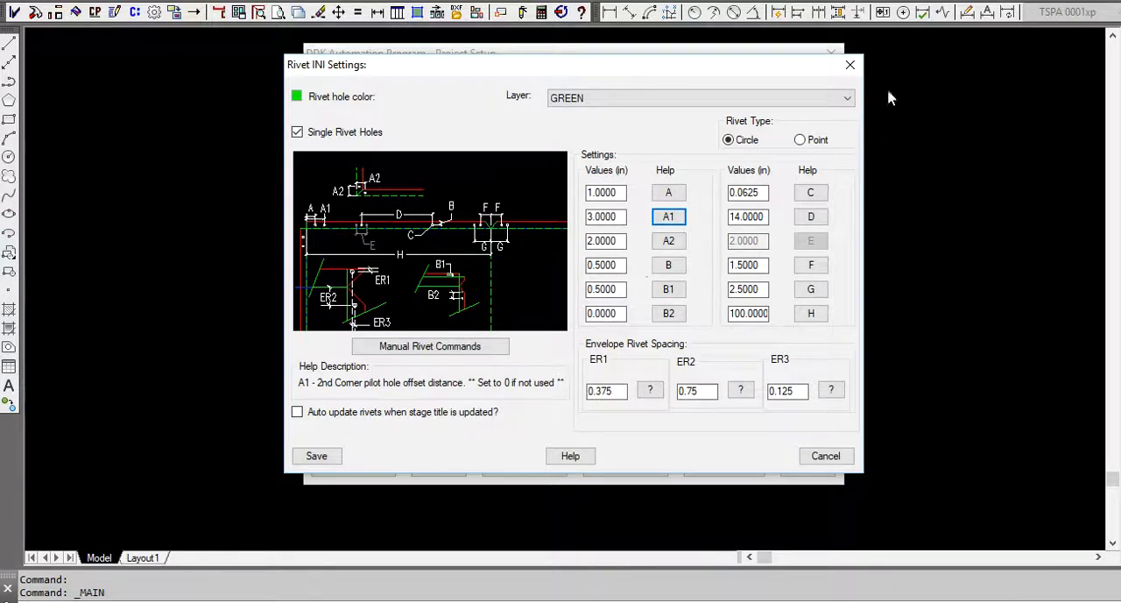
pyautogui.click(853, 72)
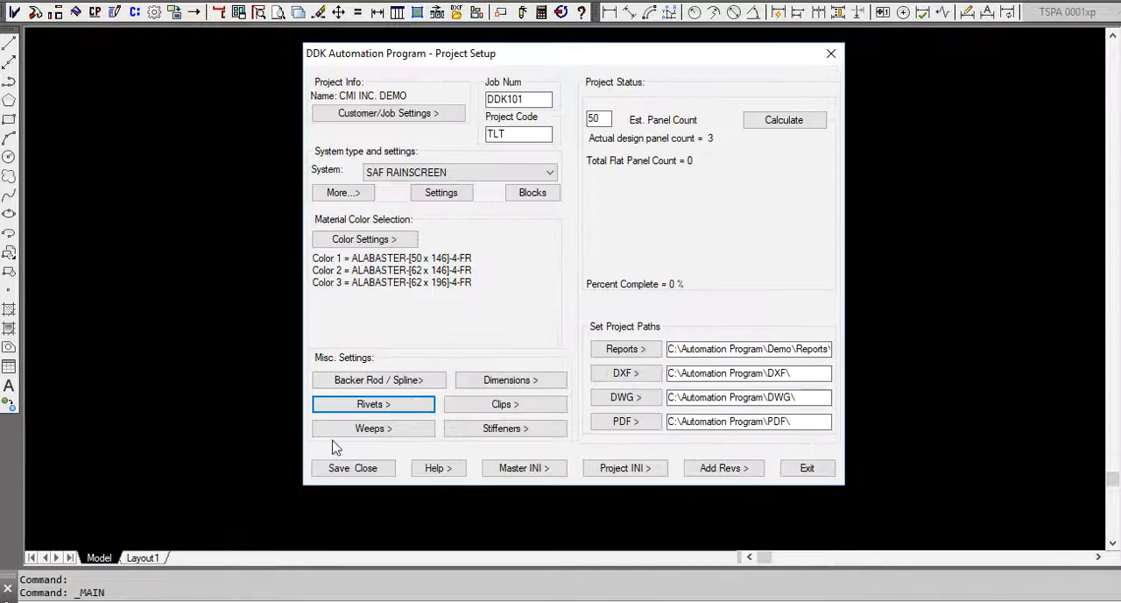
# Review the panel dimension settings, then close the project setup and save its settings.
pyautogui.click(529, 380)
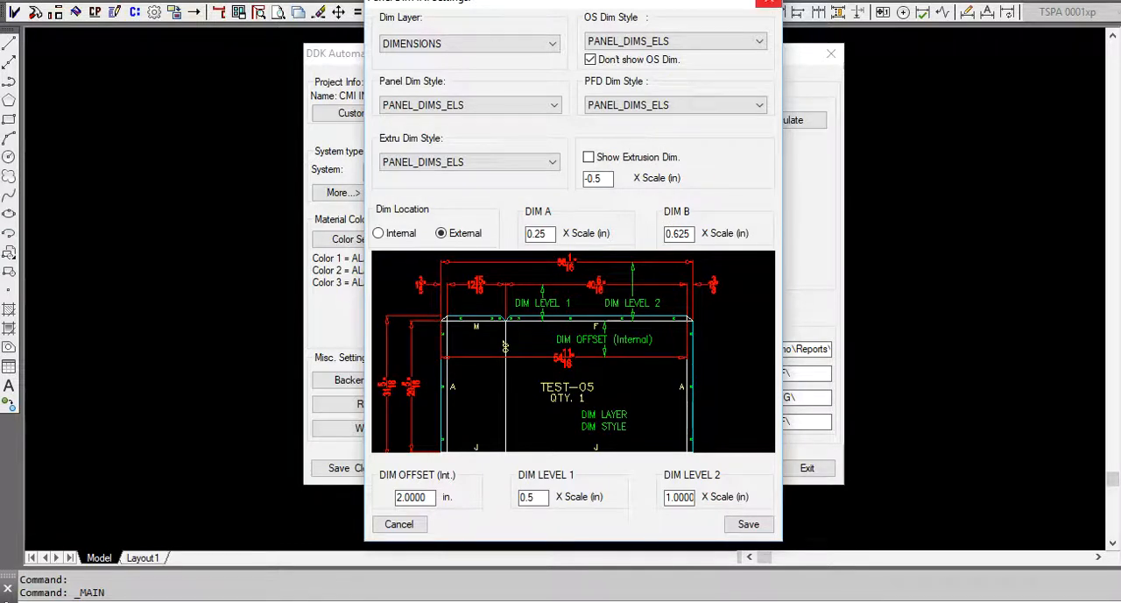
pyautogui.click(770, 3)
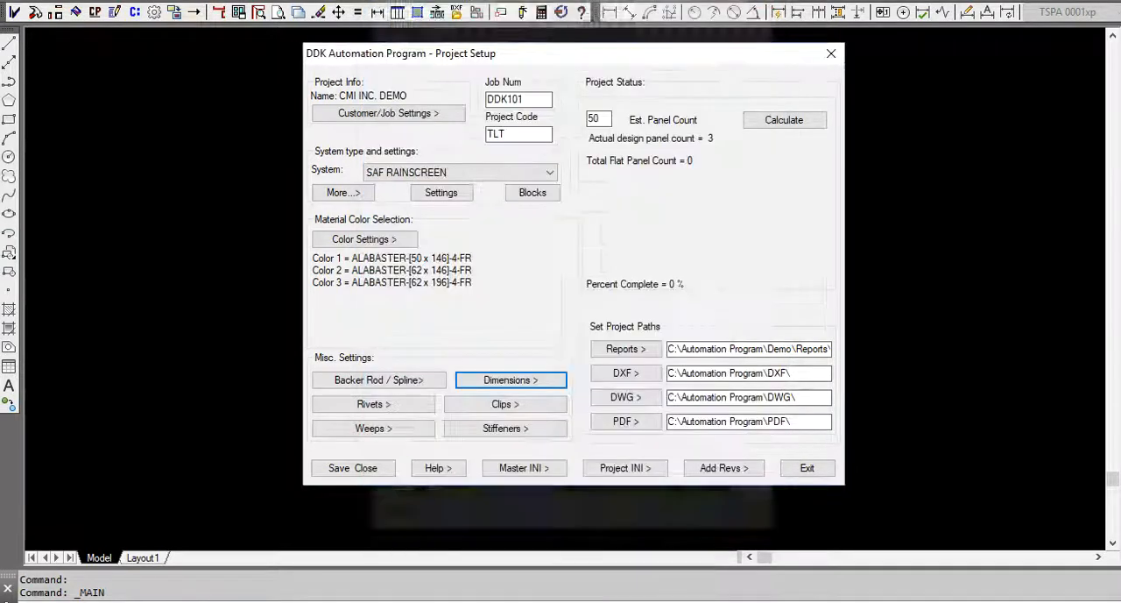
pyautogui.click(832, 56)
pyautogui.click(615, 312)
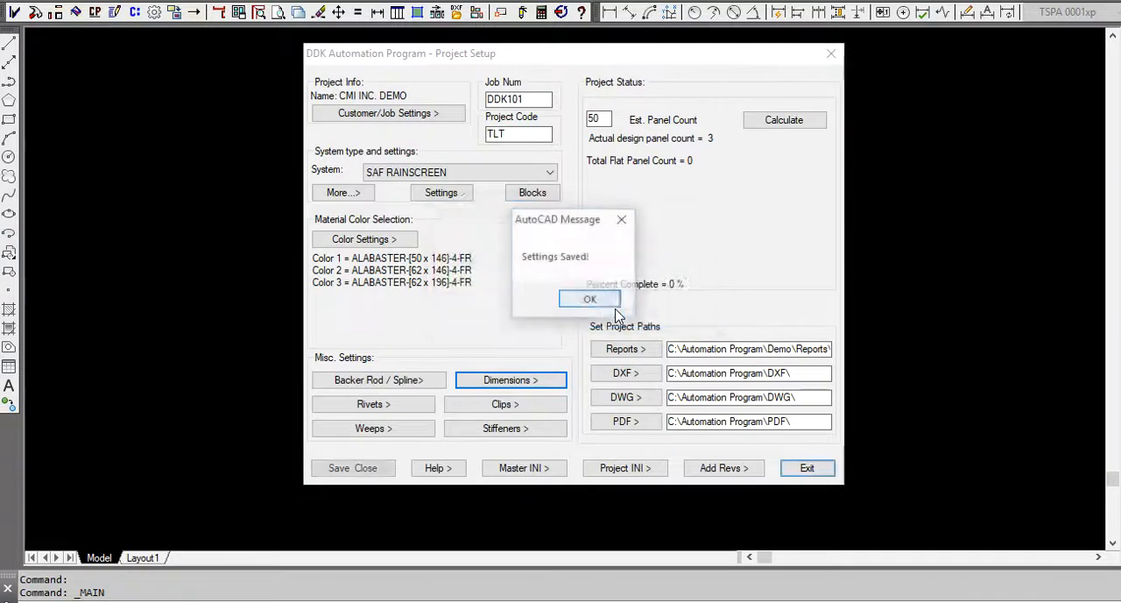
pyautogui.click(605, 301)
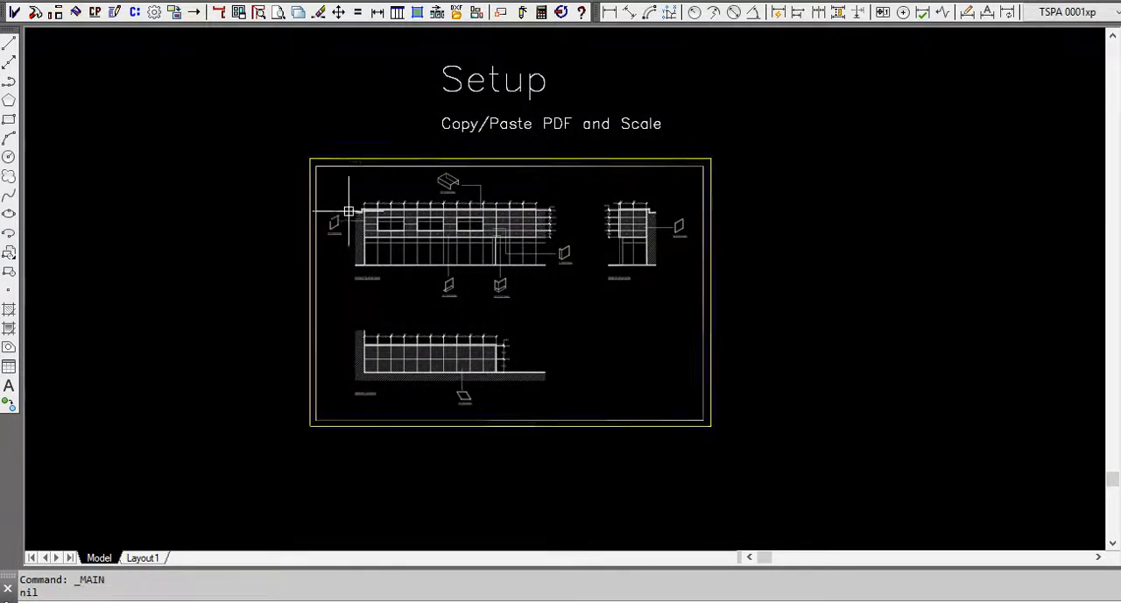
# Trace a rectangle over the upper-left W panel of the front elevation on the PDF underlay.
pyautogui.scroll(2, 348, 228)
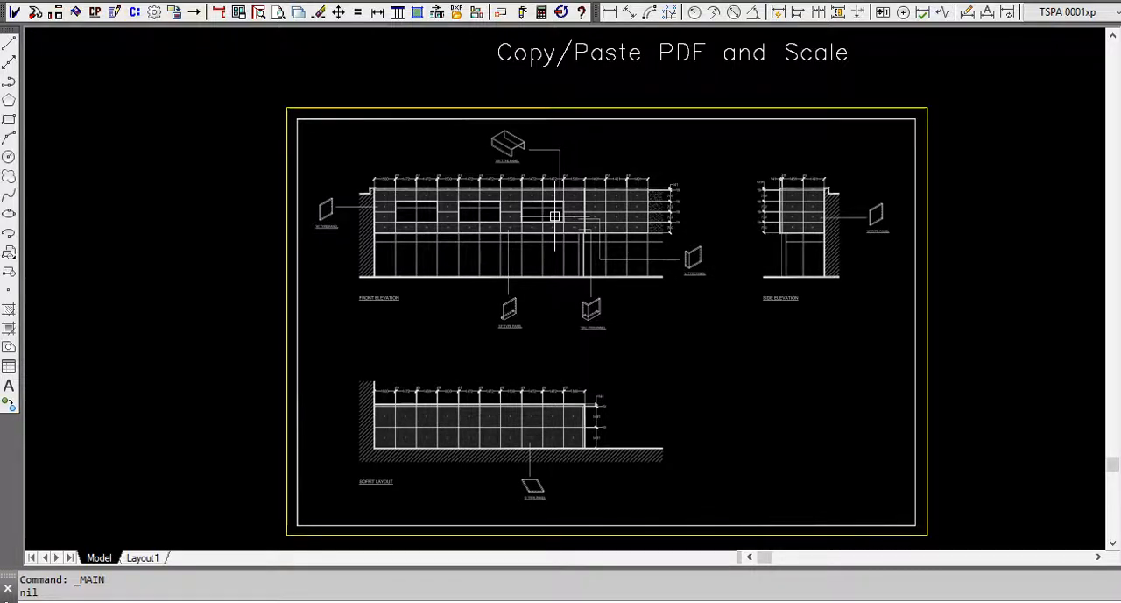
pyautogui.moveTo(566, 222)
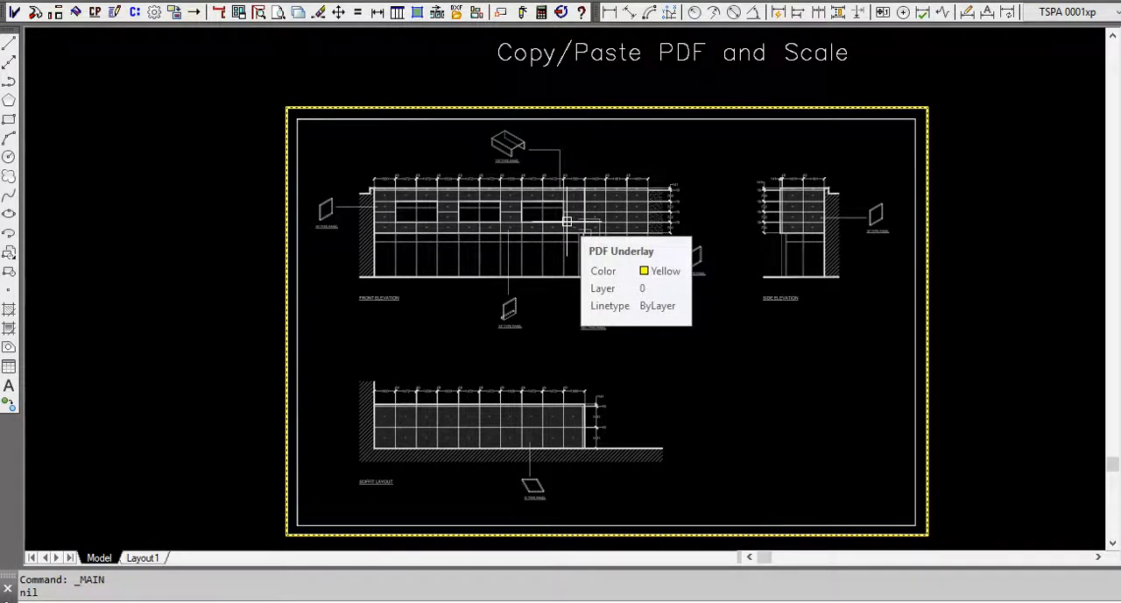
pyautogui.scroll(5, 393, 188)
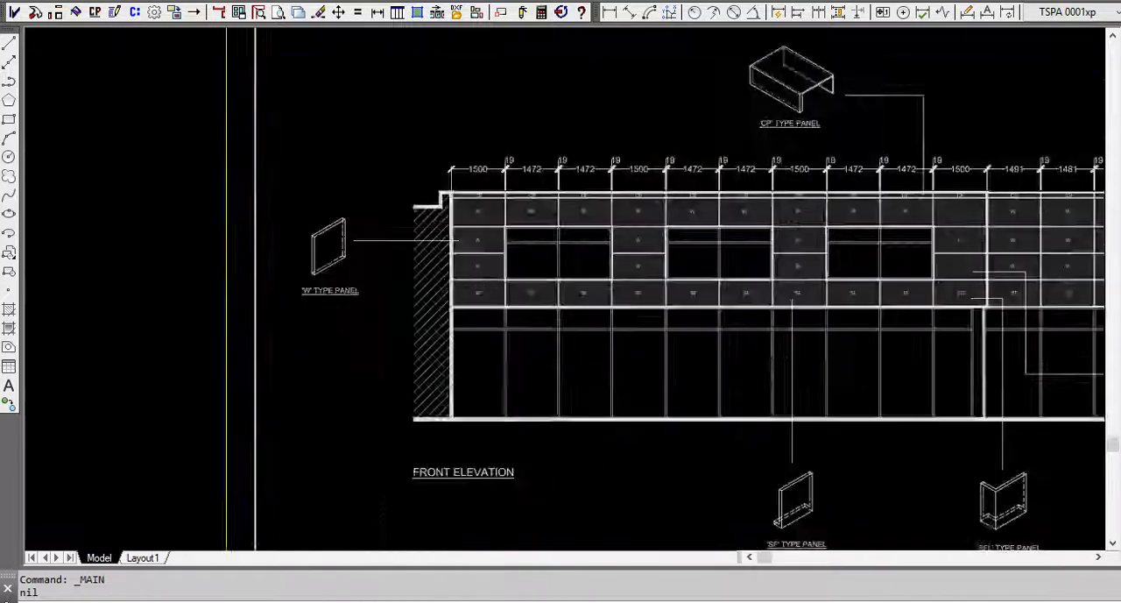
pyautogui.moveTo(826, 297); pyautogui.dragTo(643, 289, button='middle')
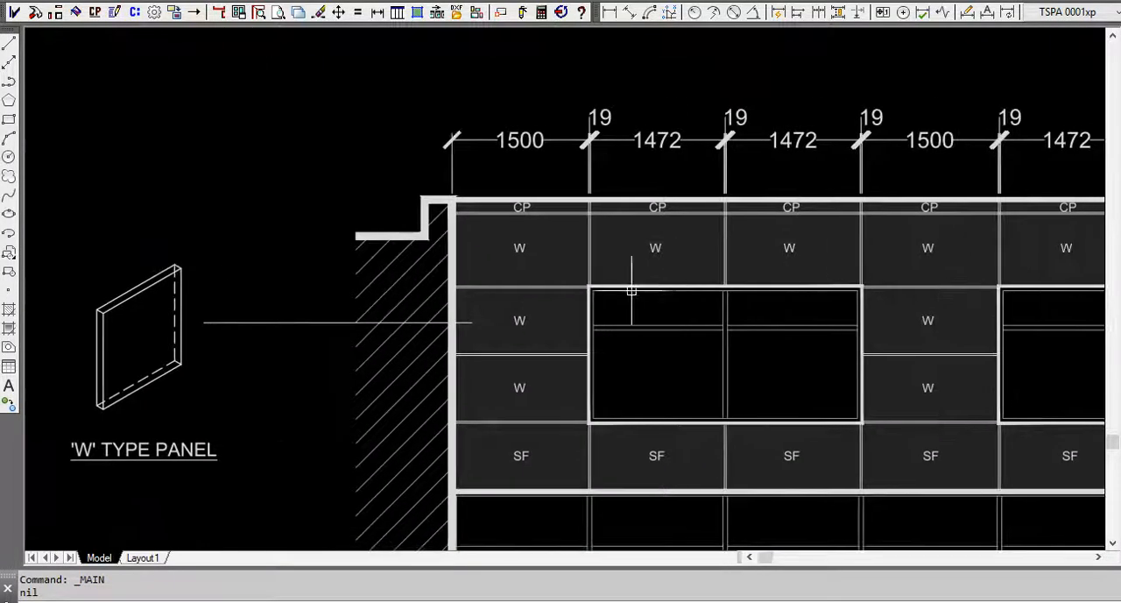
pyautogui.scroll(5, 565, 257)
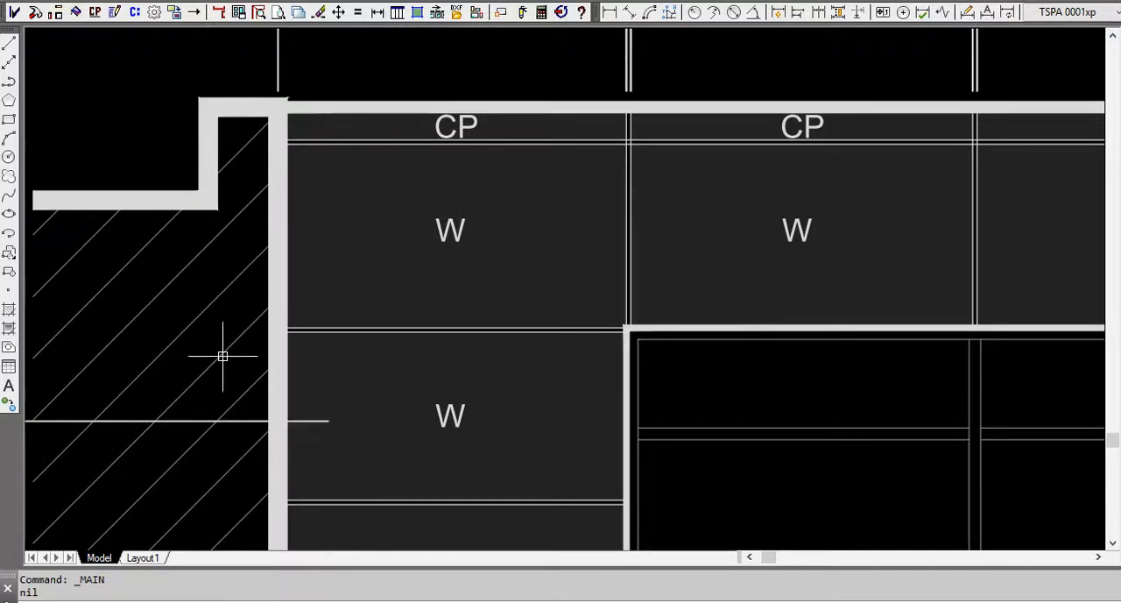
pyautogui.moveTo(277, 349)
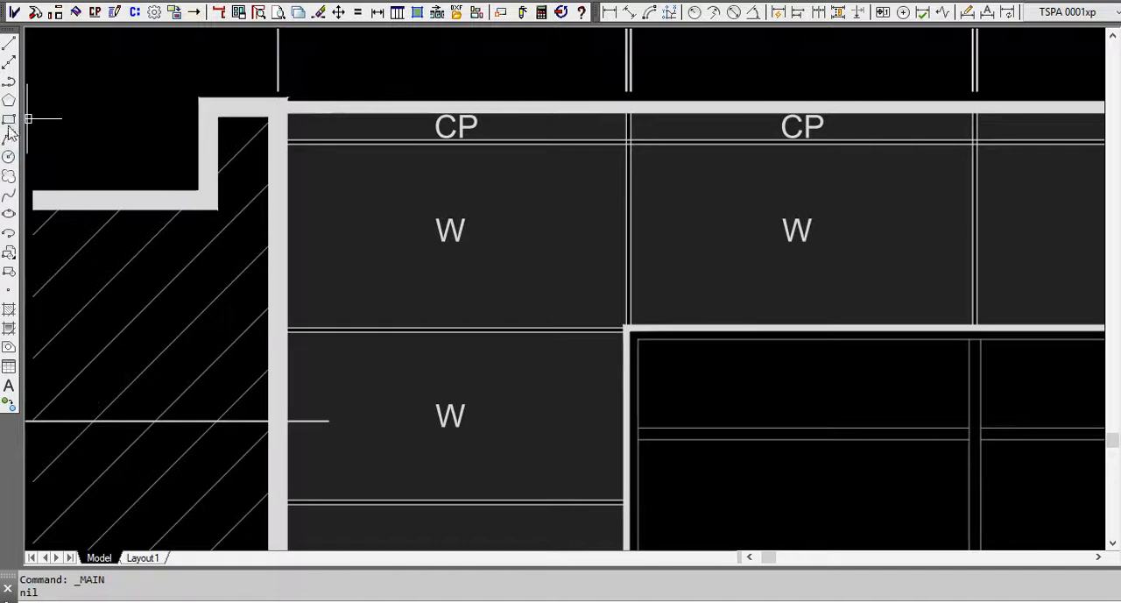
pyautogui.click(9, 120)
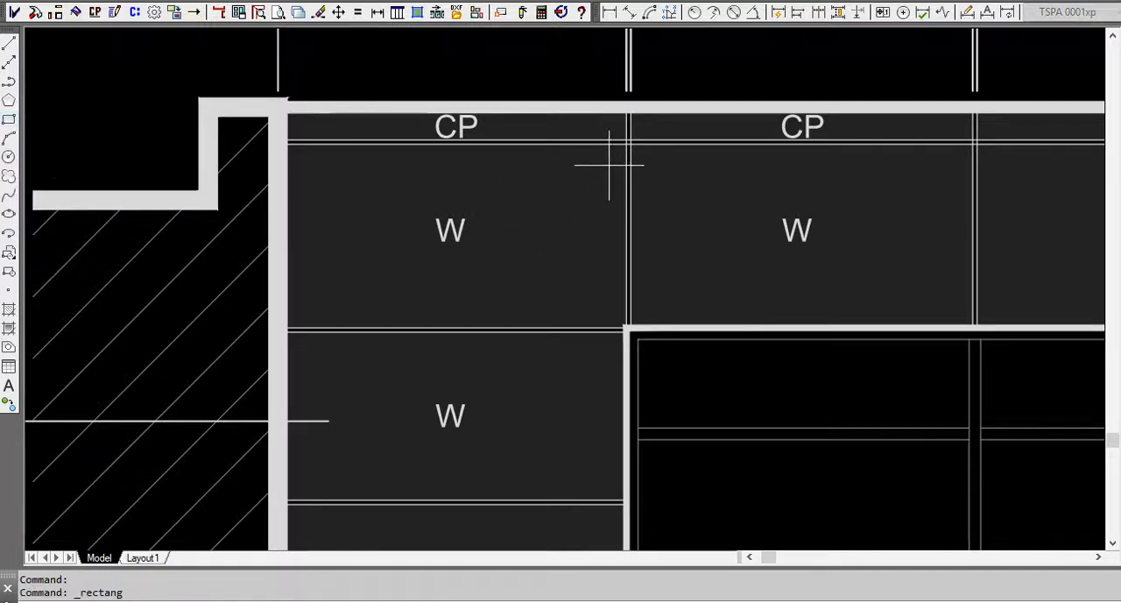
pyautogui.click(628, 143)
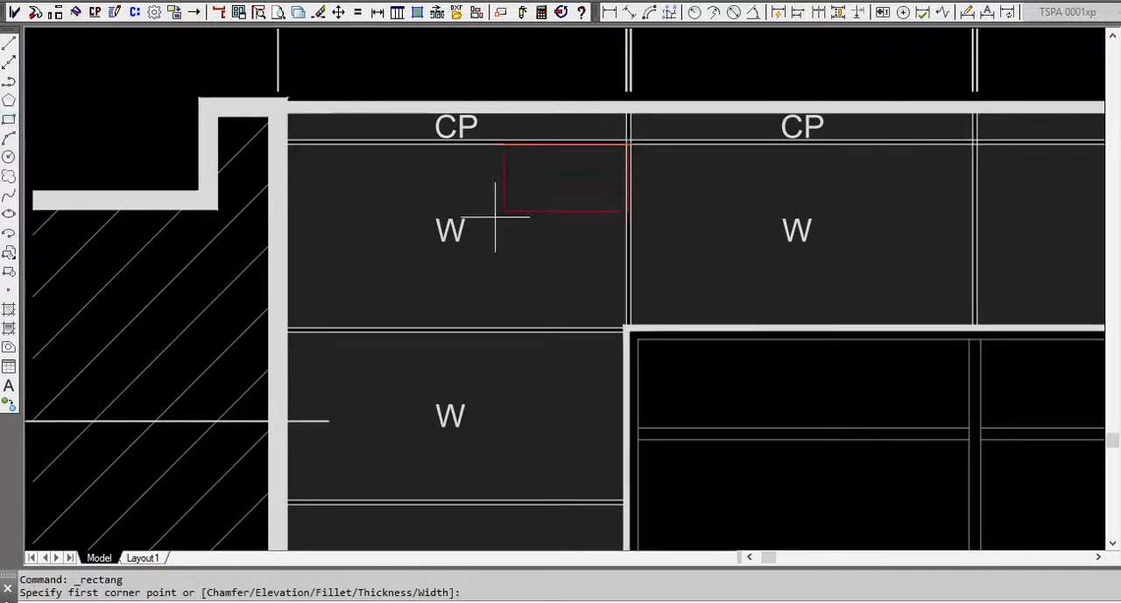
pyautogui.click(280, 325)
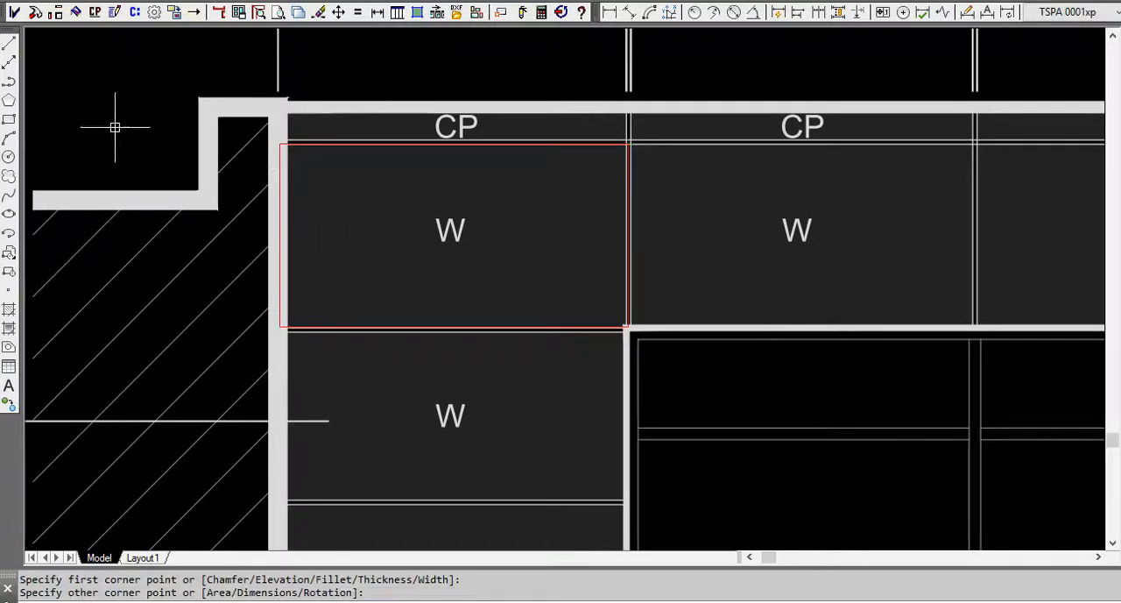
# Trace a second rectangle over the CP panel directly above the outlined W panel.
pyautogui.press('Return')
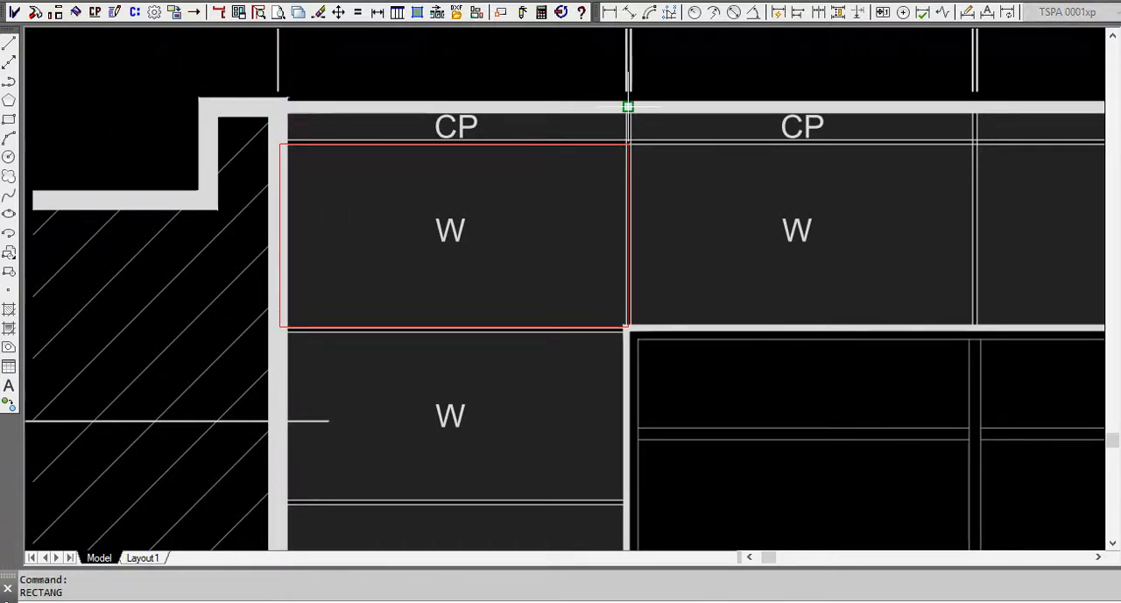
pyautogui.scroll(5, 626, 105)
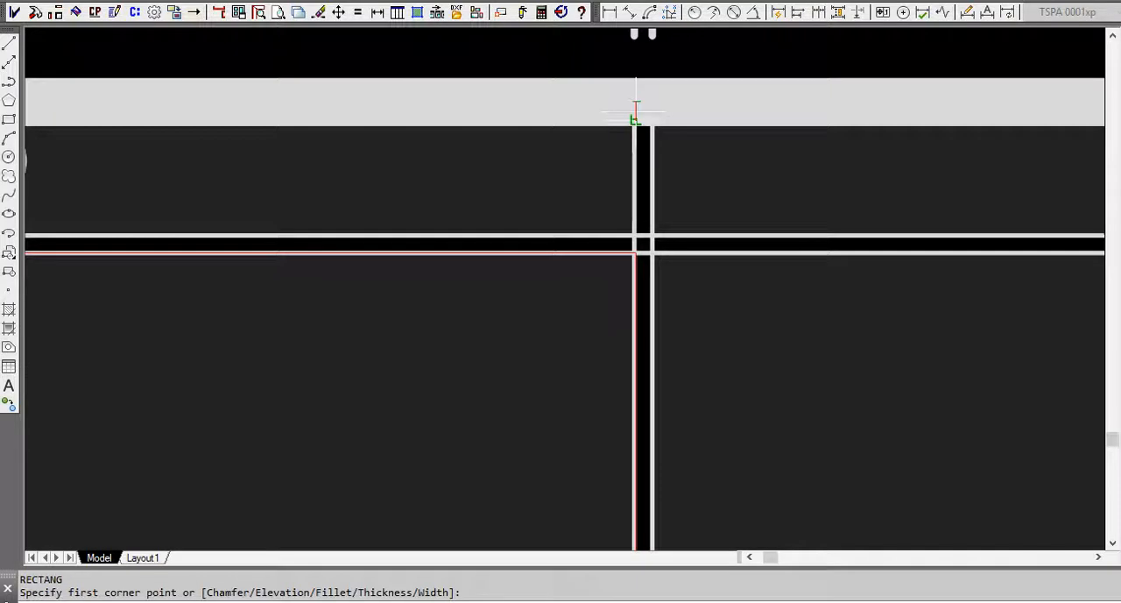
pyautogui.scroll(-5, 636, 110)
pyautogui.scroll(5, 449, 132)
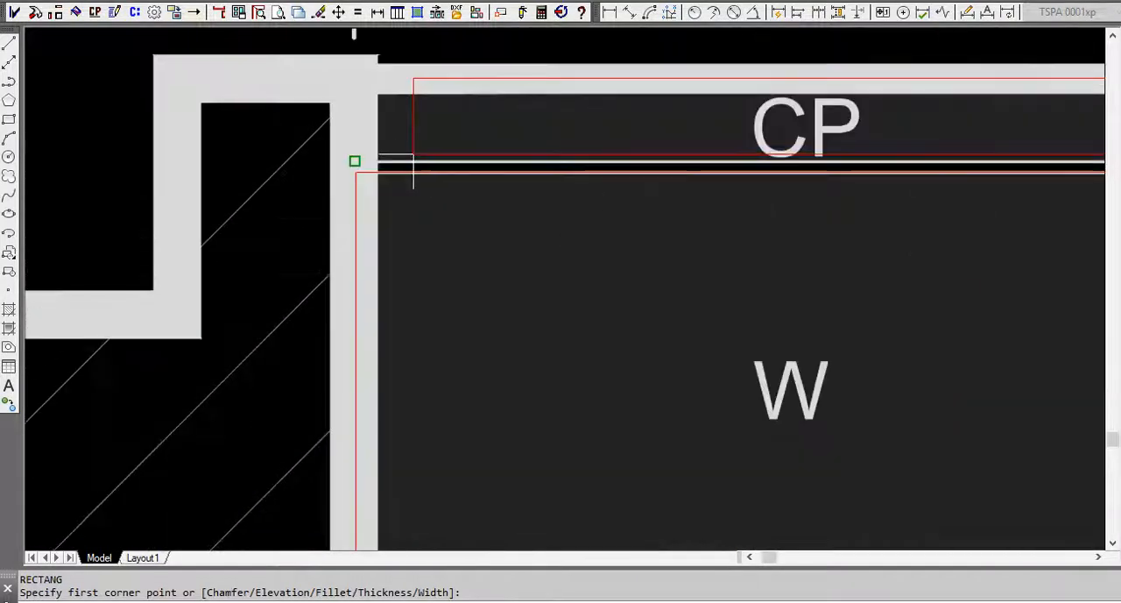
pyautogui.click(353, 162)
# Examine the completed red panel outlines on the front elevation, side elevation and soffit layout.
pyautogui.scroll(-8, 341, 243)
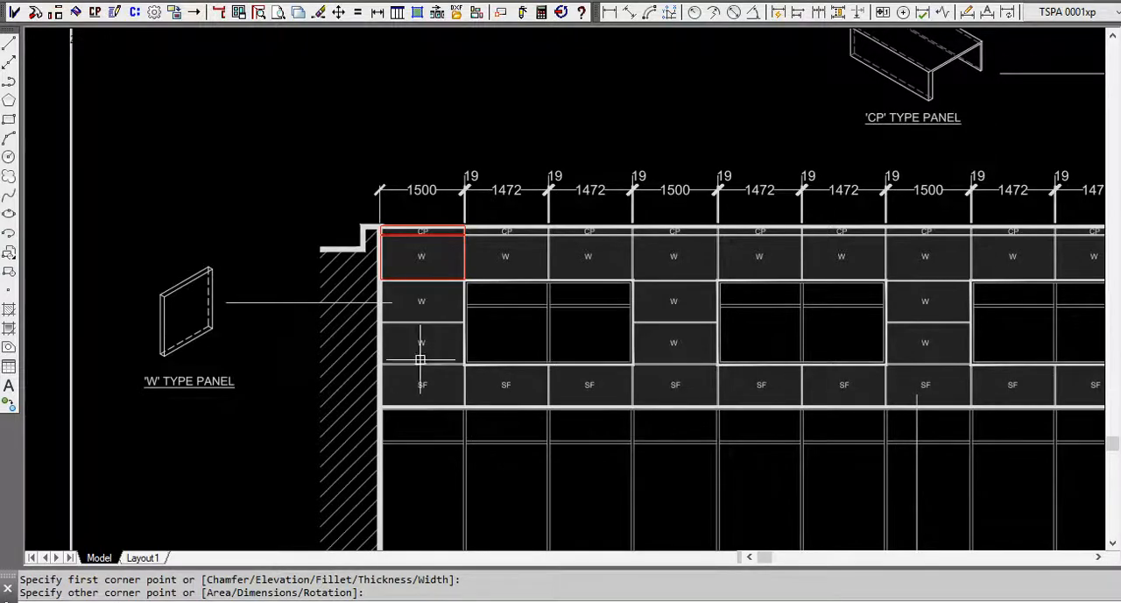
pyautogui.scroll(-3, 281, 238)
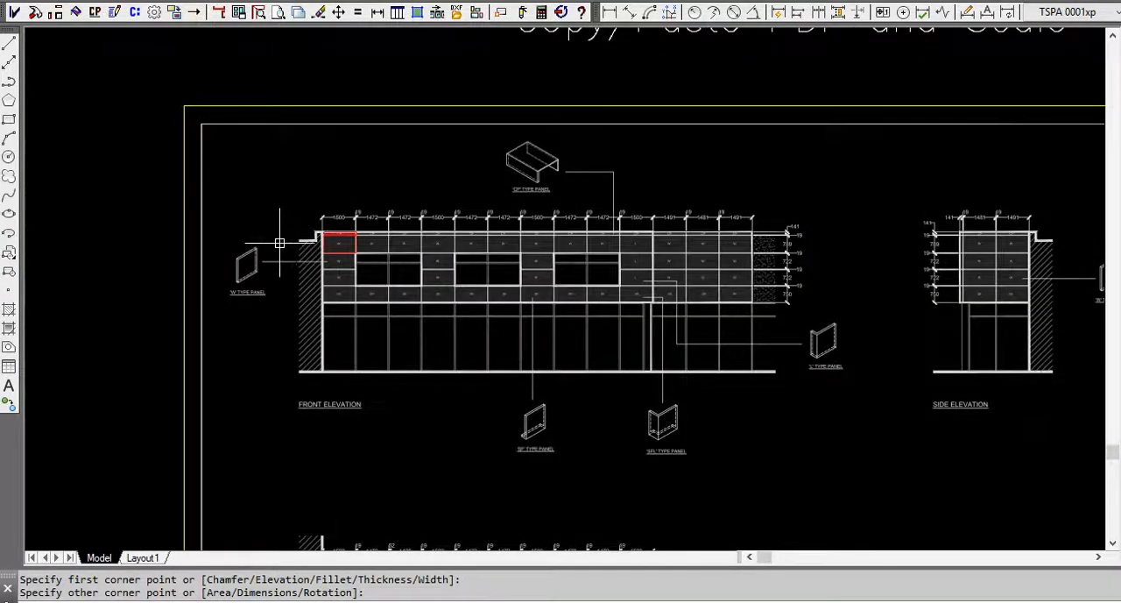
pyautogui.scroll(-3, 243, 172)
pyautogui.scroll(-2, 259, 186)
pyautogui.moveTo(525, 220); pyautogui.dragTo(250, 243, button='middle')
pyautogui.scroll(3, 549, 249)
pyautogui.scroll(2, 574, 240)
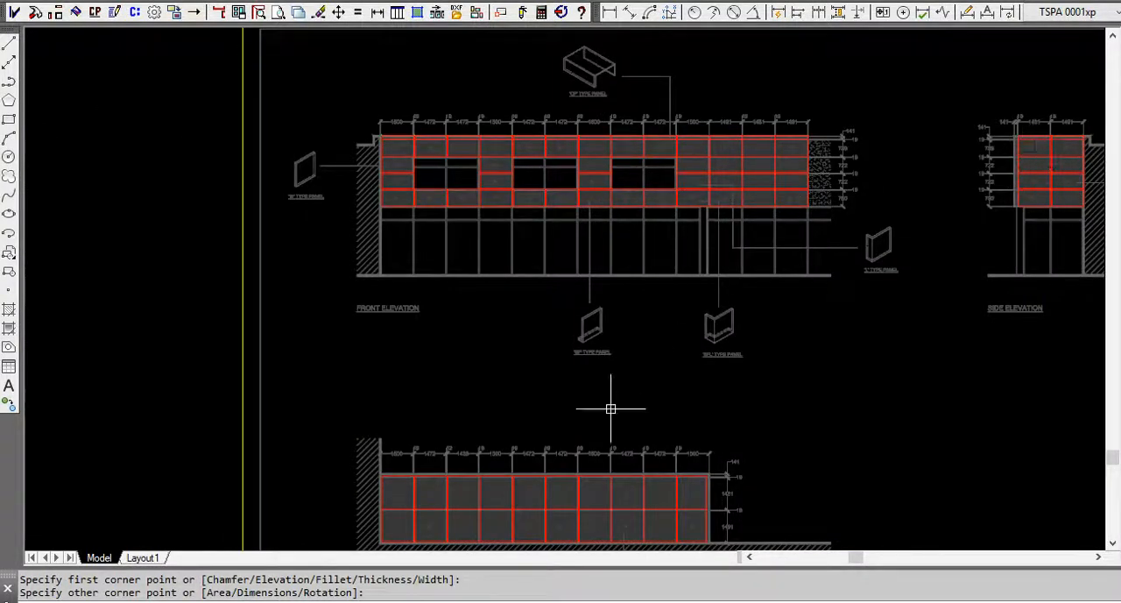
pyautogui.moveTo(725, 427); pyautogui.dragTo(656, 293, button='middle')
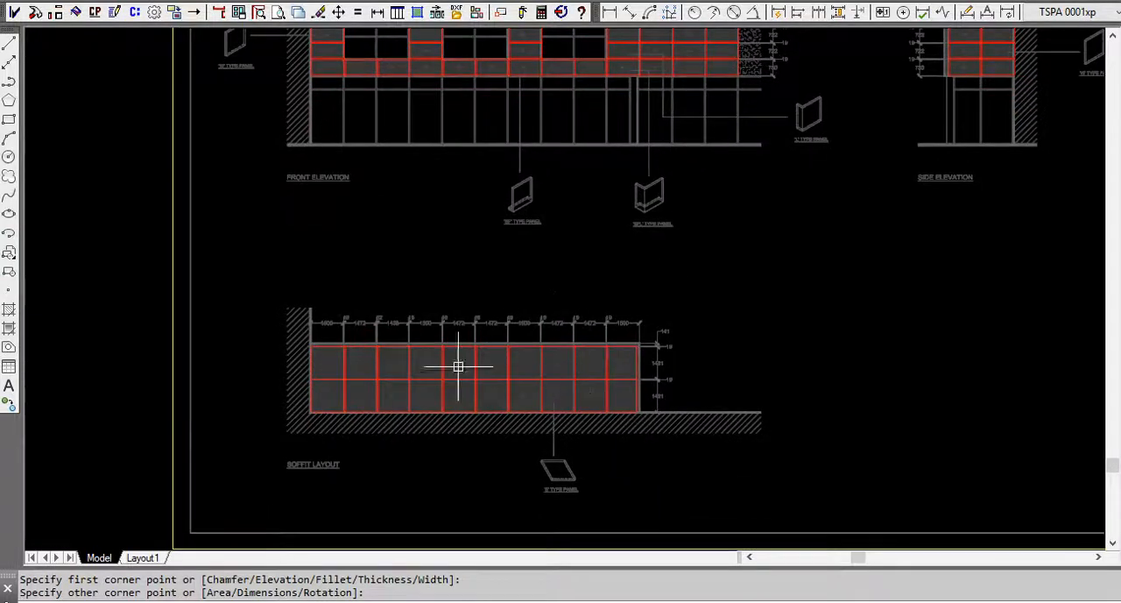
pyautogui.moveTo(518, 292); pyautogui.dragTo(528, 392, button='middle')
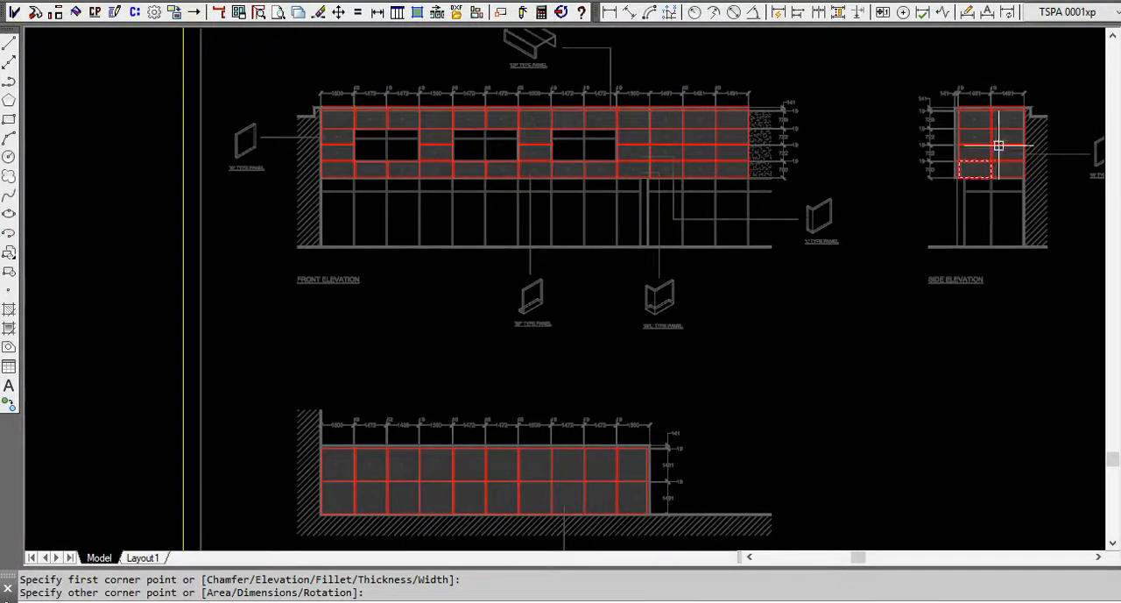
# Examine the Step 1 (alternate) front elevation, checking how the horizontal plan polyline's vertices line up with the first panel joints.
pyautogui.scroll(-4, 604, 212)
pyautogui.moveTo(704, 441)
pyautogui.mouseDown(button='middle')
pyautogui.moveTo(631, 295)
pyautogui.moveTo(656, 260)
pyautogui.mouseUp(button='middle')
pyautogui.scroll(2, 456, 468)
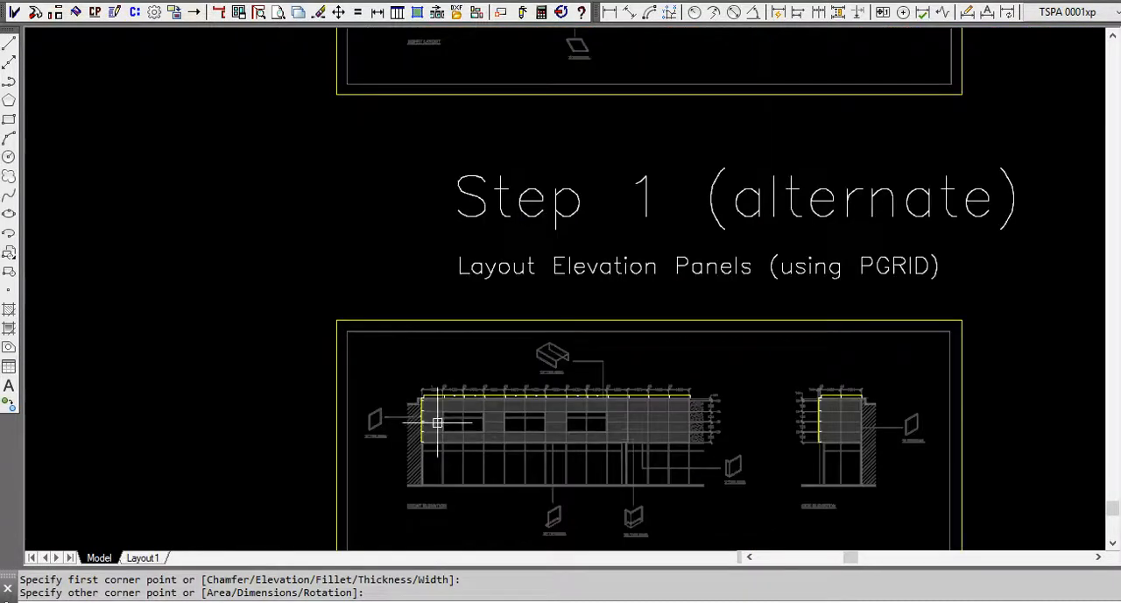
pyautogui.scroll(3, 469, 416)
pyautogui.scroll(2, 473, 410)
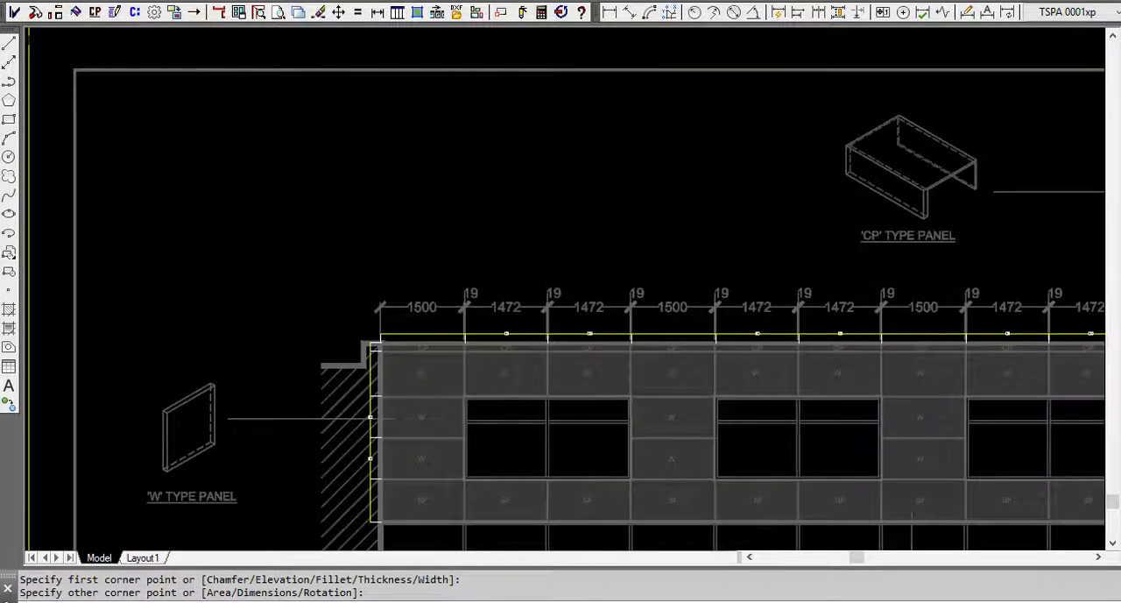
pyautogui.scroll(5, 454, 363)
pyautogui.scroll(2, 220, 302)
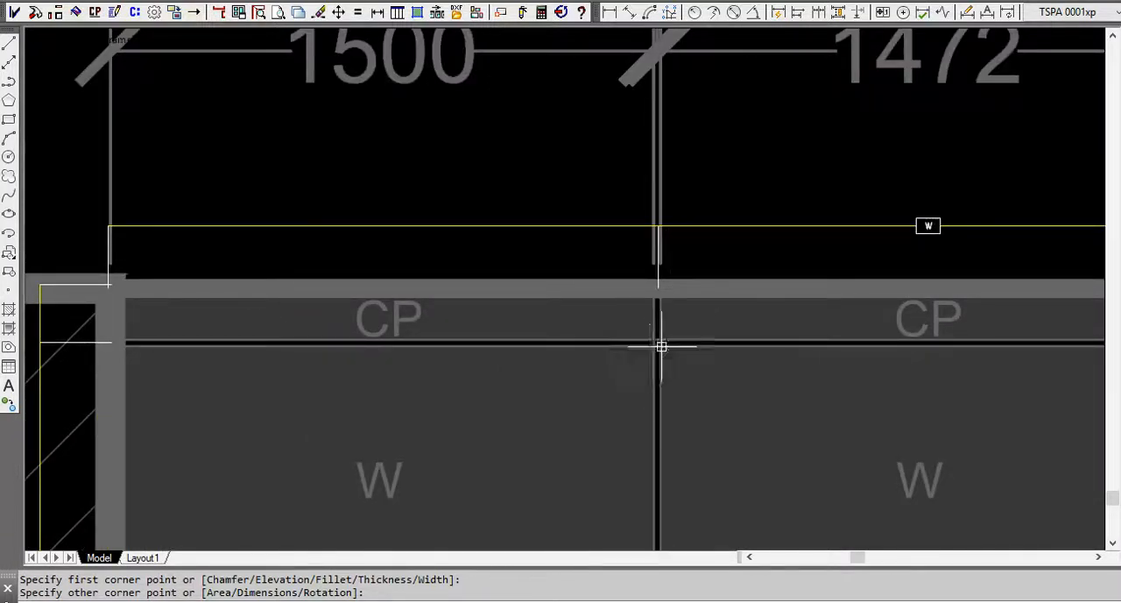
pyautogui.scroll(3, 666, 281)
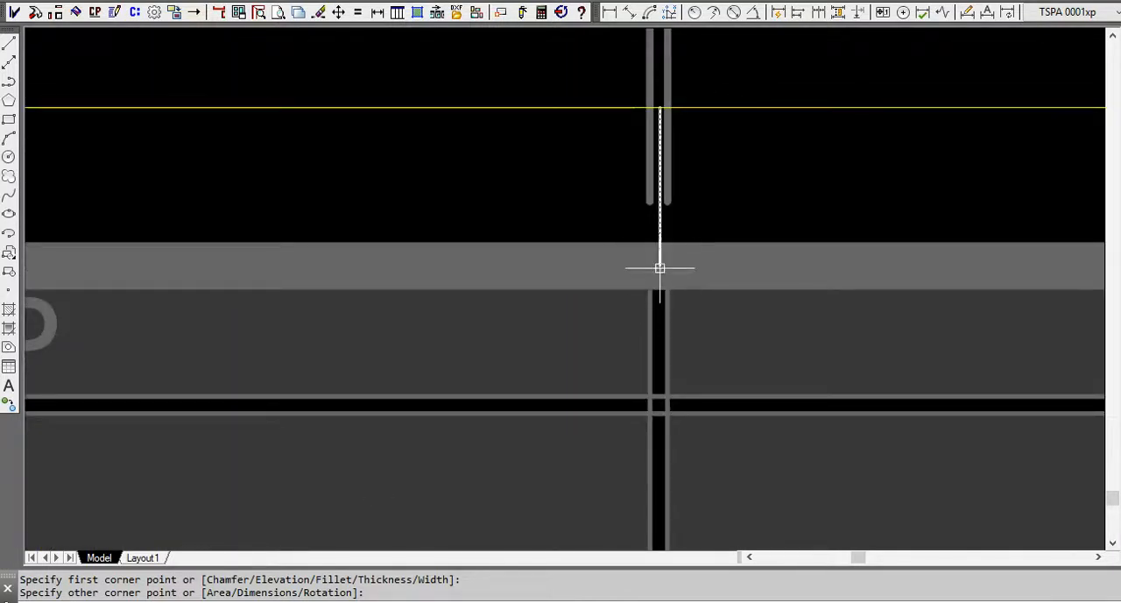
pyautogui.scroll(-2, 661, 263)
pyautogui.scroll(-3, 525, 297)
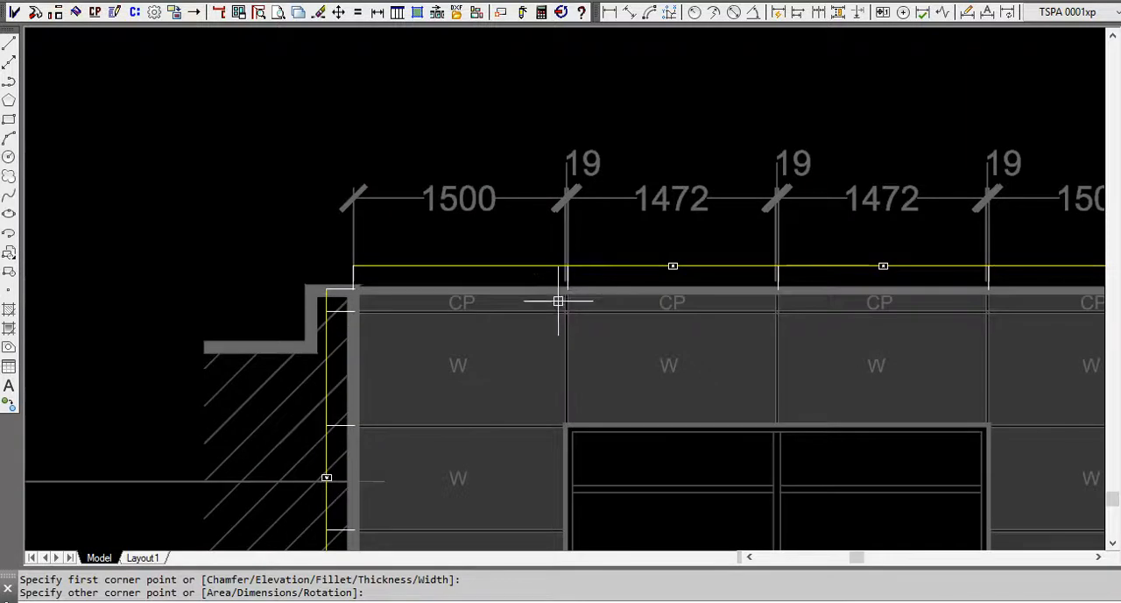
# Examine the W-marked segments along the front elevation's horizontal plan polyline and the vertical section polyline at the wall's edge.
pyautogui.moveTo(761, 307); pyautogui.dragTo(303, 343, button='middle')
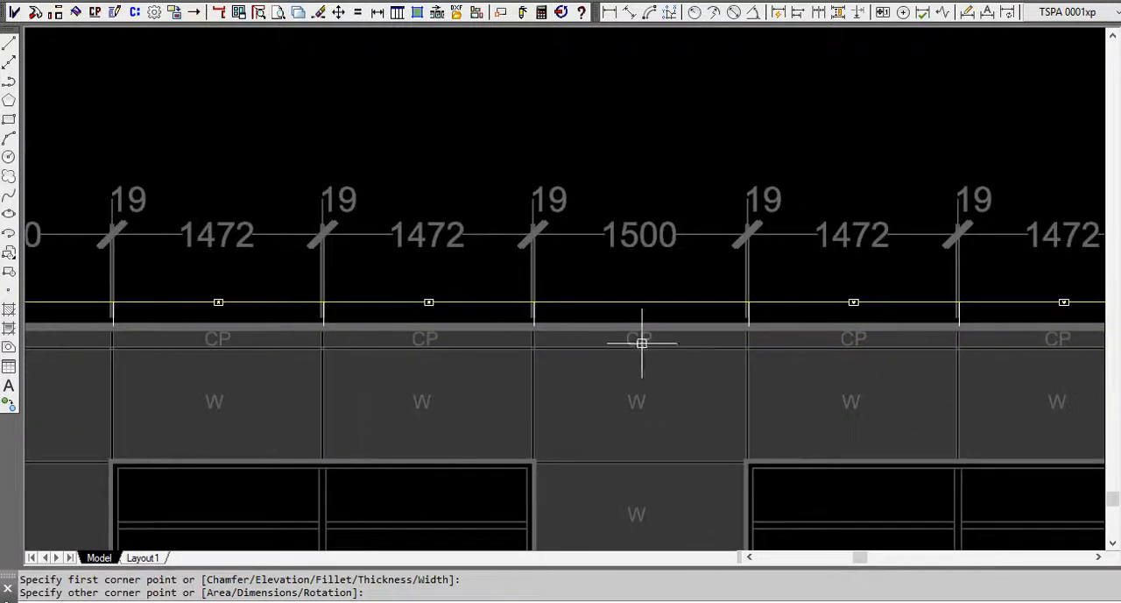
pyautogui.scroll(-3, 845, 266)
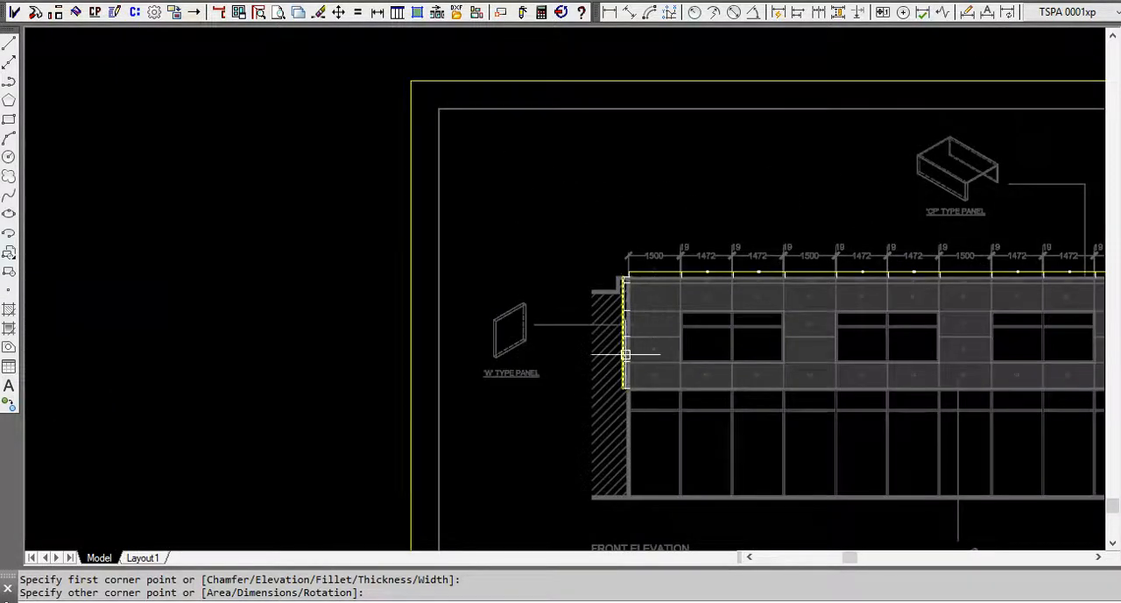
pyautogui.moveTo(629, 323); pyautogui.dragTo(339, 334, button='middle')
pyautogui.scroll(-1, 442, 326)
pyautogui.moveTo(528, 380); pyautogui.dragTo(593, 238, button='middle')
pyautogui.moveTo(658, 329)
pyautogui.mouseDown(button='middle')
pyautogui.moveTo(644, 337)
pyautogui.moveTo(645, 444)
pyautogui.mouseUp(button='middle')
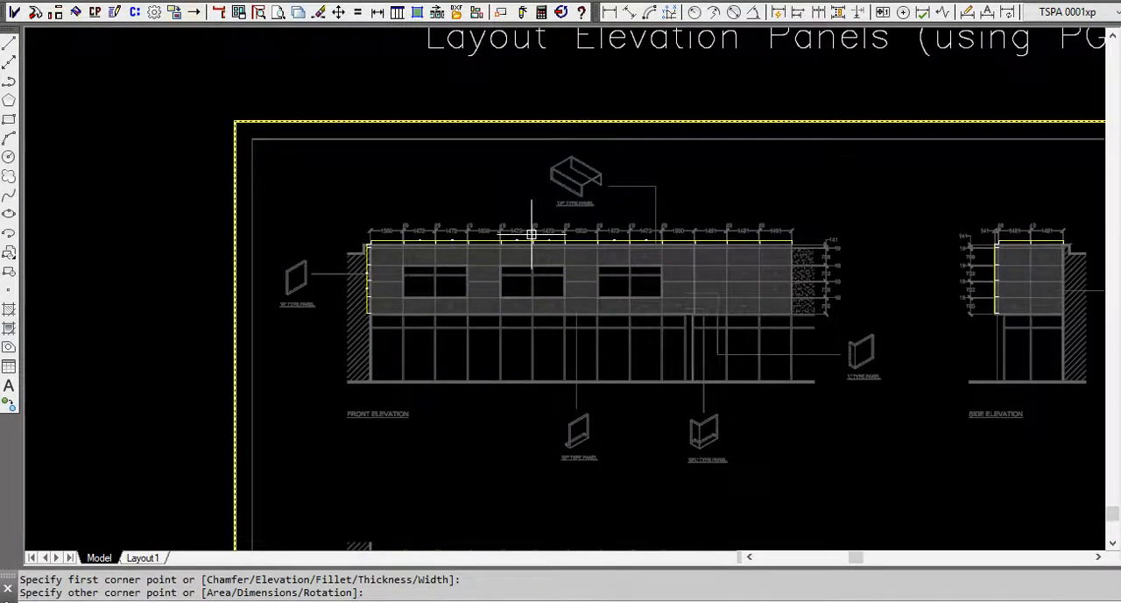
pyautogui.scroll(5, 529, 234)
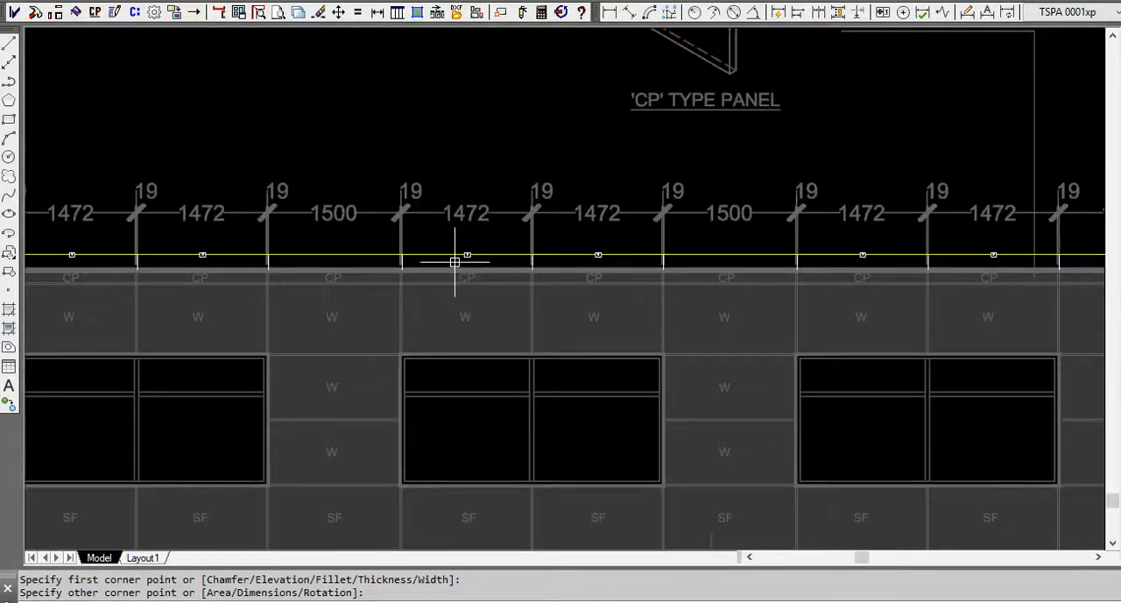
pyautogui.scroll(4, 473, 262)
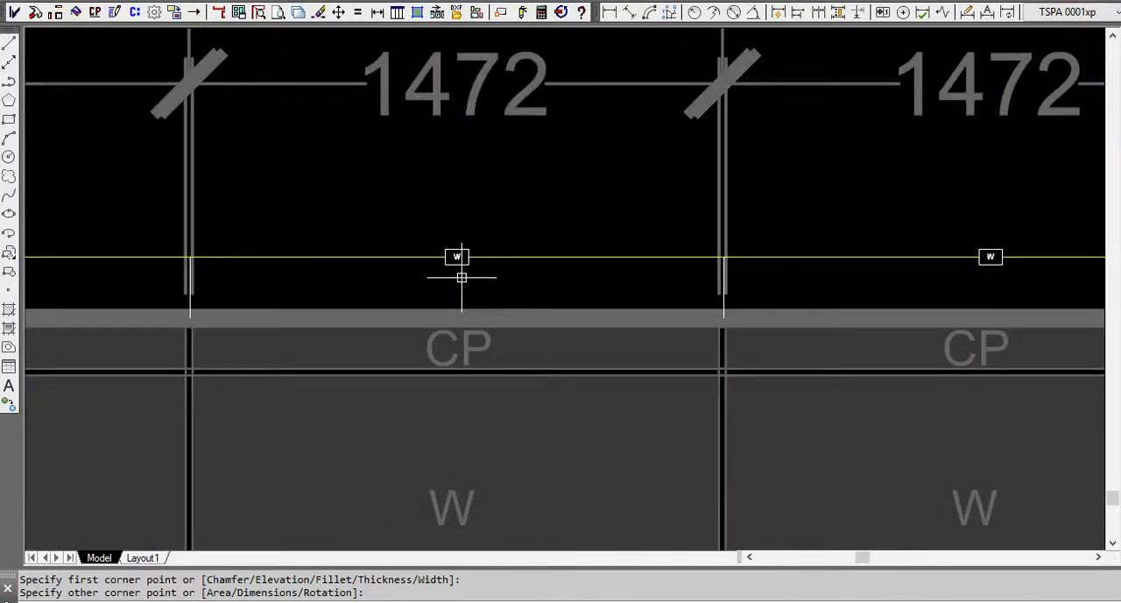
# Review the plan/section commands for setting window rows and columns, and inspect the W-marked segments on the front elevation's vertical section polyline.
pyautogui.click(220, 13)
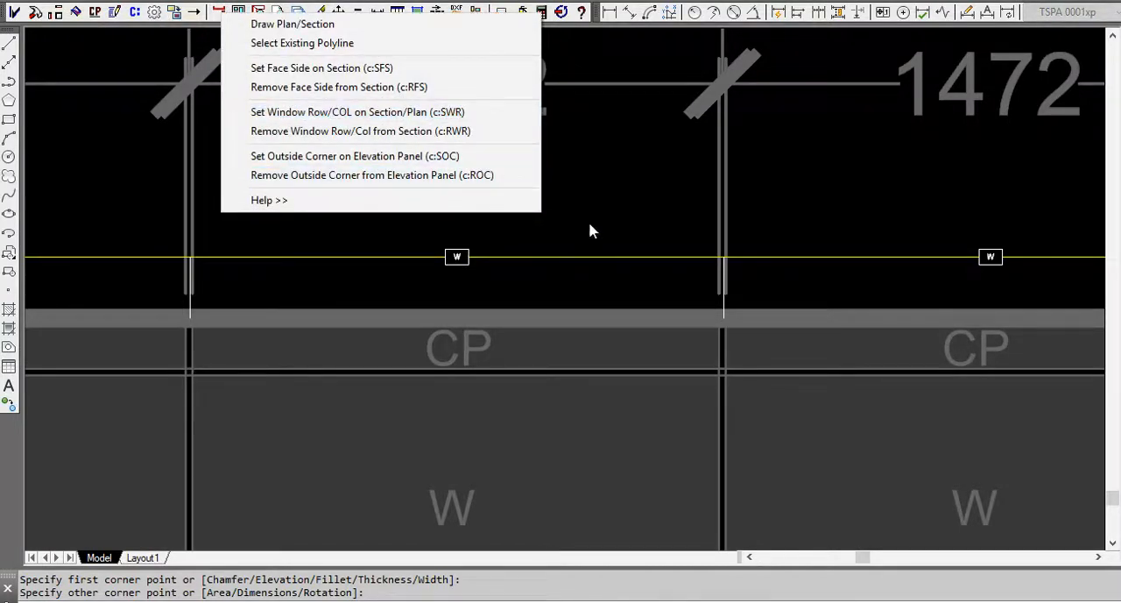
pyautogui.press('Escape')
pyautogui.click(566, 187)
pyautogui.scroll(-4, 806, 207)
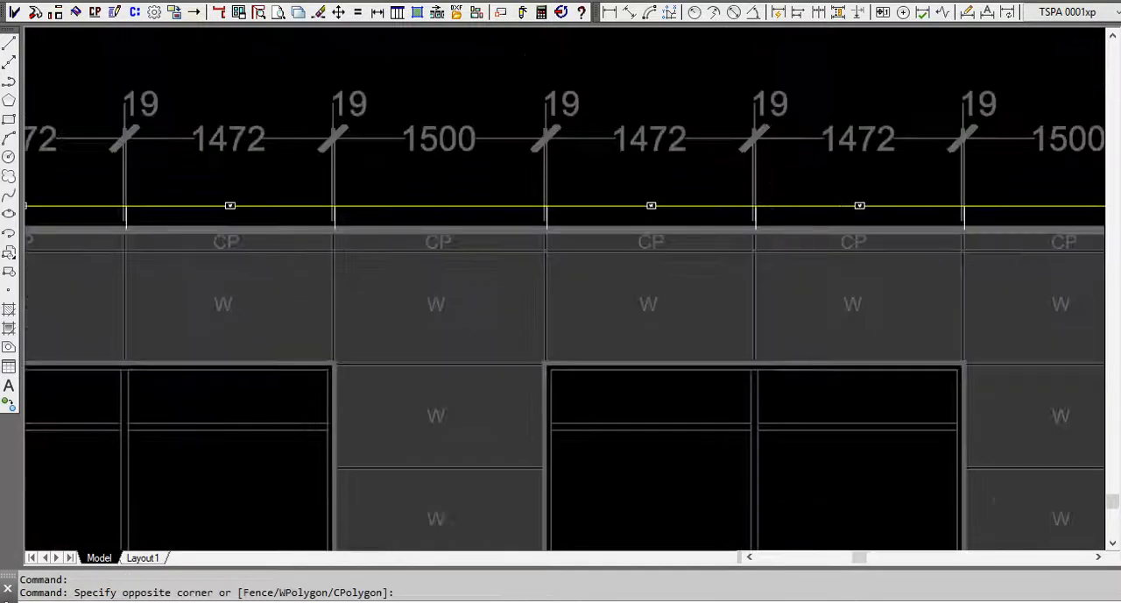
pyautogui.scroll(-2, 806, 207)
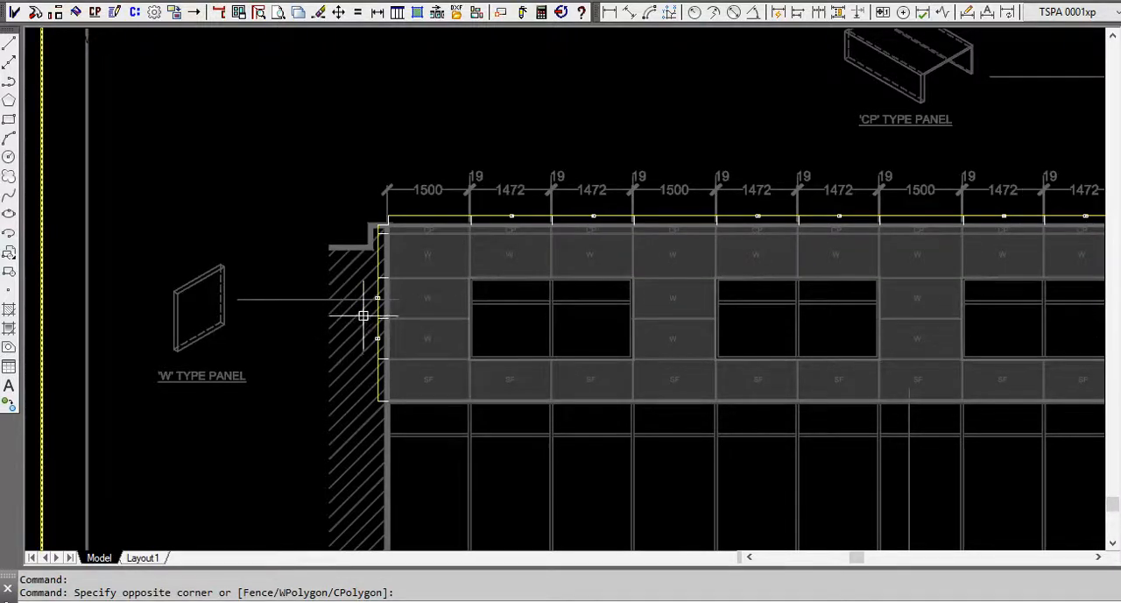
pyautogui.scroll(2, 383, 316)
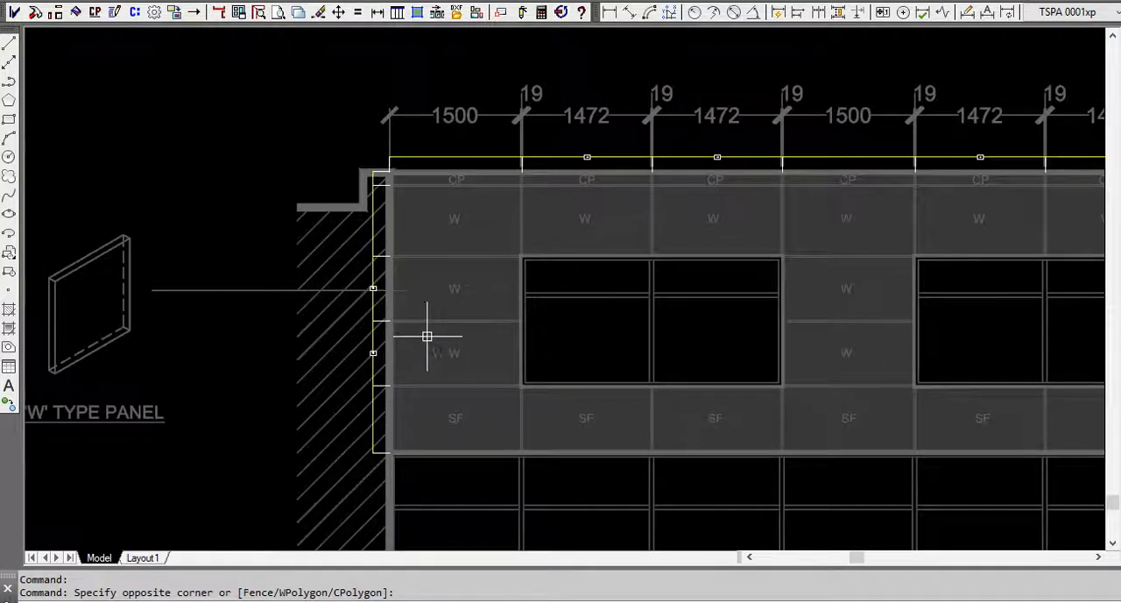
pyautogui.scroll(-3, 351, 337)
pyautogui.moveTo(458, 358); pyautogui.dragTo(263, 357, button='middle')
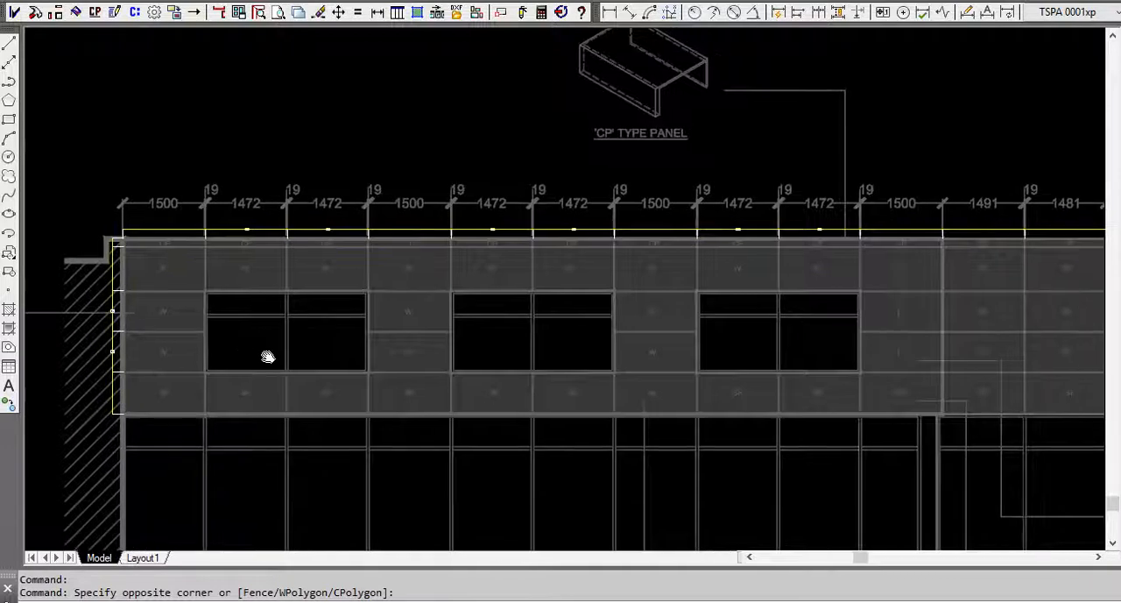
pyautogui.scroll(-2, 263, 357)
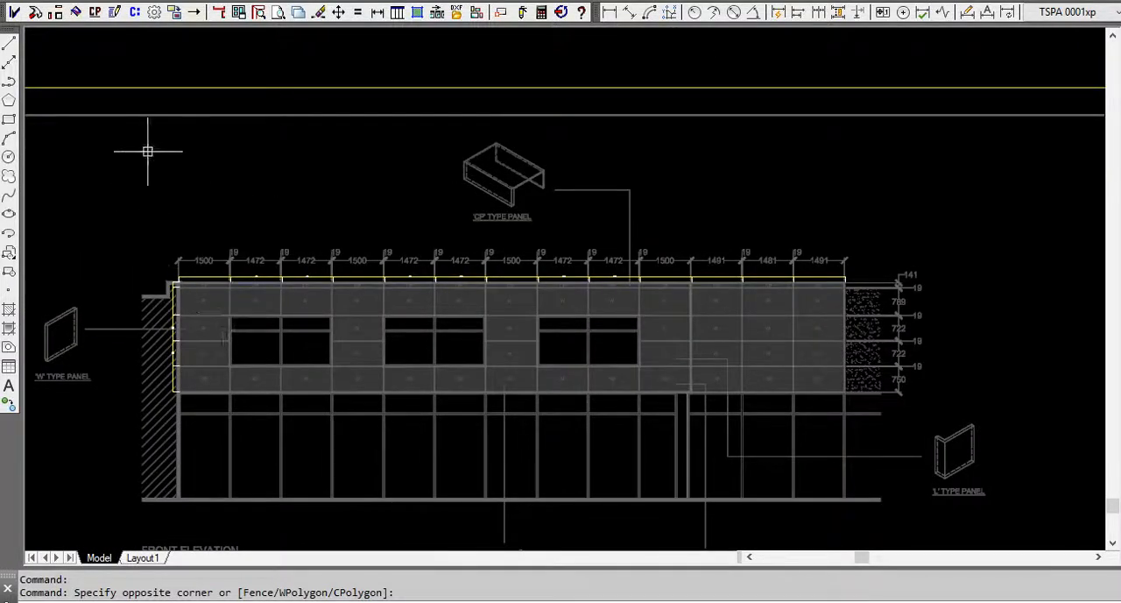
# Build a Panel Grid over the front elevation from its horizontal plan and vertical section polylines, anchored at the elevation's top-right corner.
pyautogui.click(134, 12)
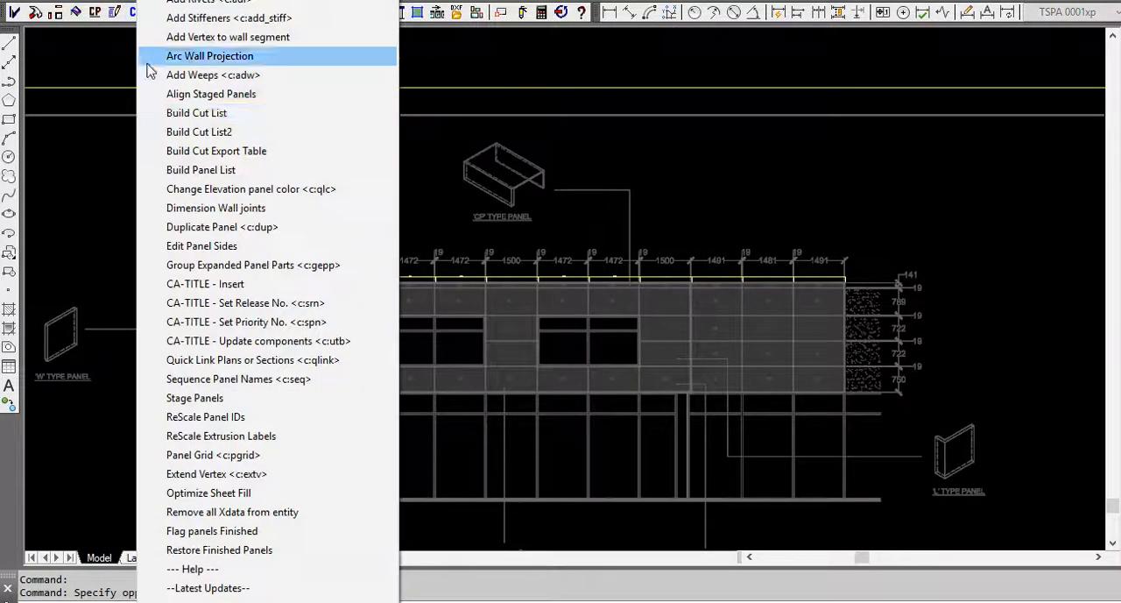
pyautogui.click(238, 455)
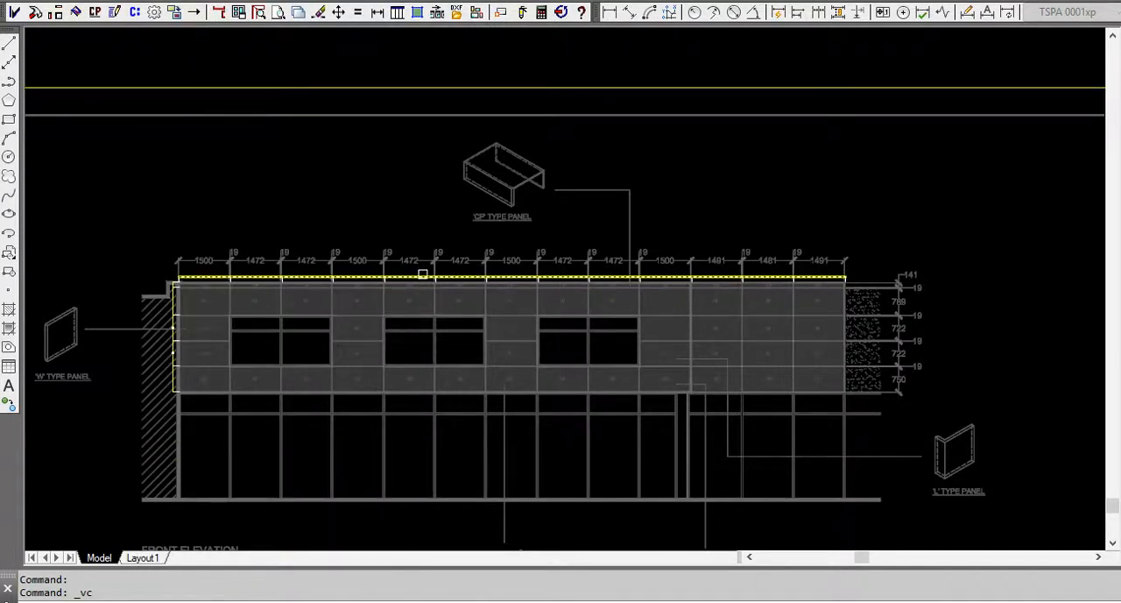
pyautogui.click(175, 303)
pyautogui.scroll(10, 867, 271)
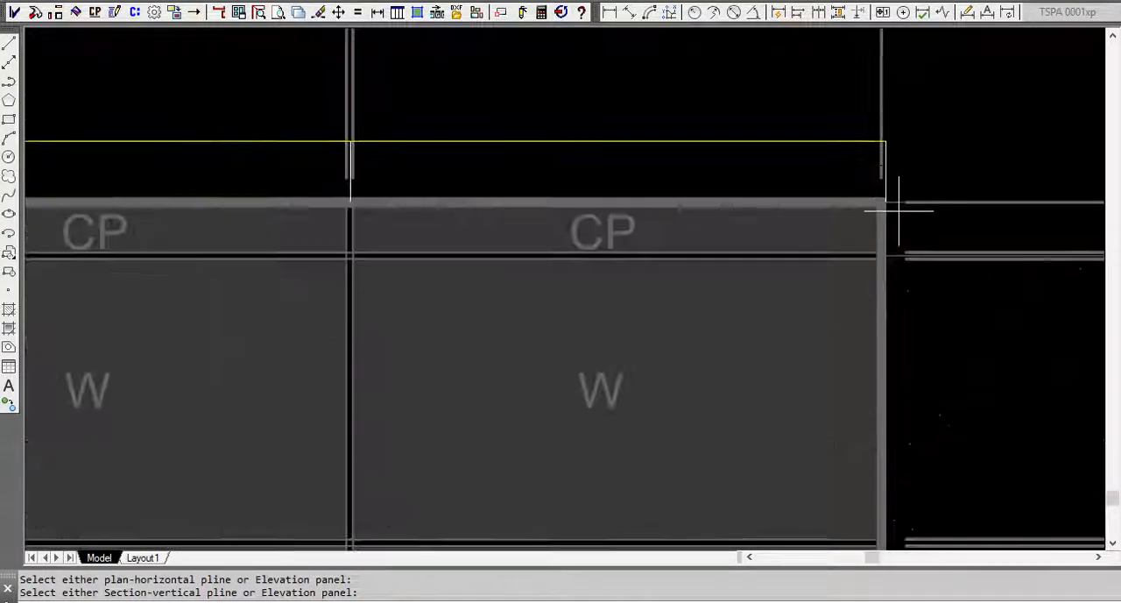
pyautogui.scroll(3, 892, 204)
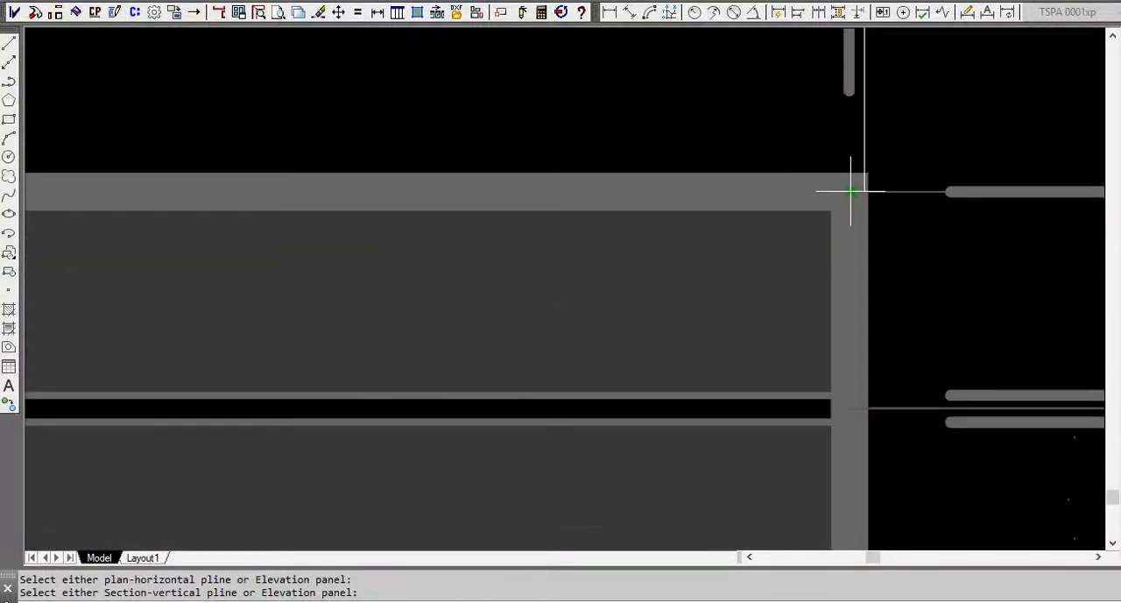
pyautogui.click(865, 190)
pyautogui.scroll(-3, 924, 233)
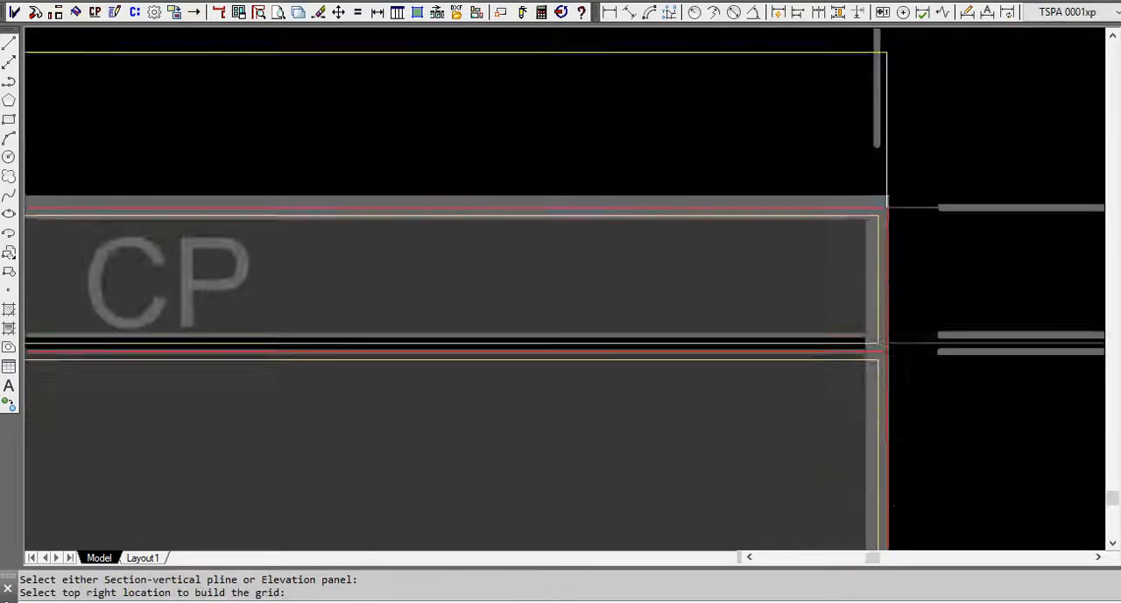
pyautogui.scroll(-7, 924, 235)
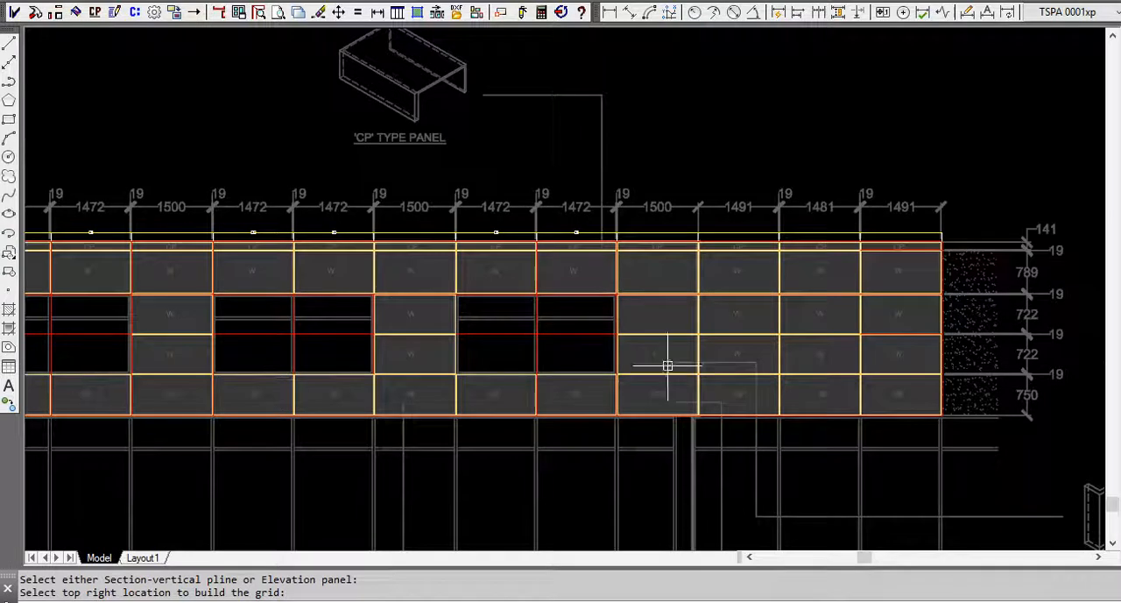
pyautogui.scroll(-3, 671, 365)
pyautogui.scroll(2, 456, 367)
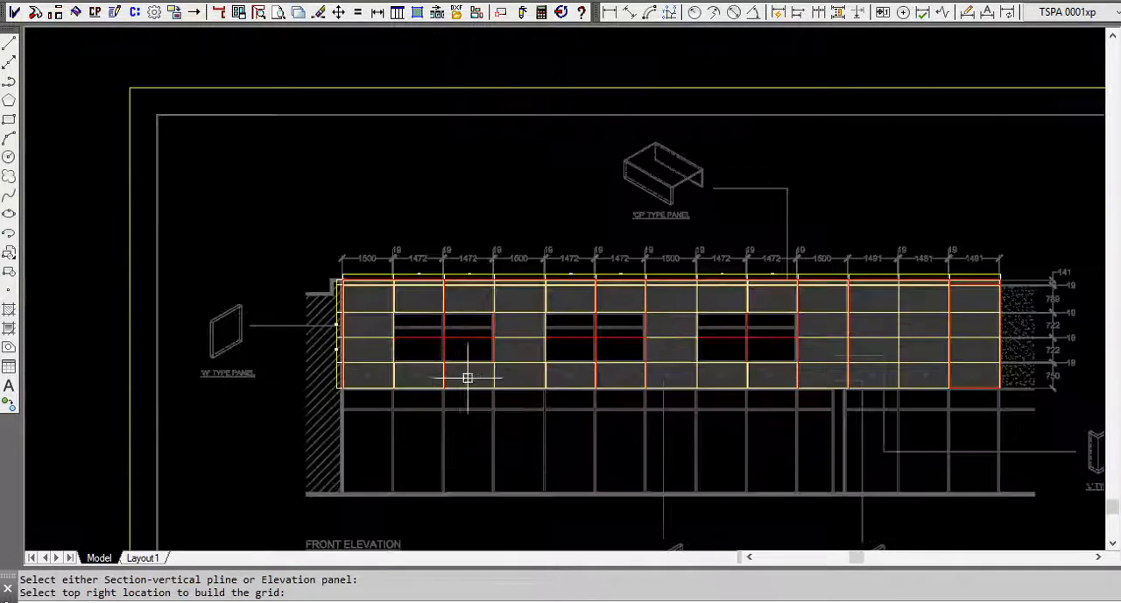
# Examine the Step 2 layout's Phase 1 elevation panels together with the phase and panel-type color legend.
pyautogui.scroll(-4, 467, 375)
pyautogui.moveTo(454, 492); pyautogui.dragTo(438, 390, button='middle')
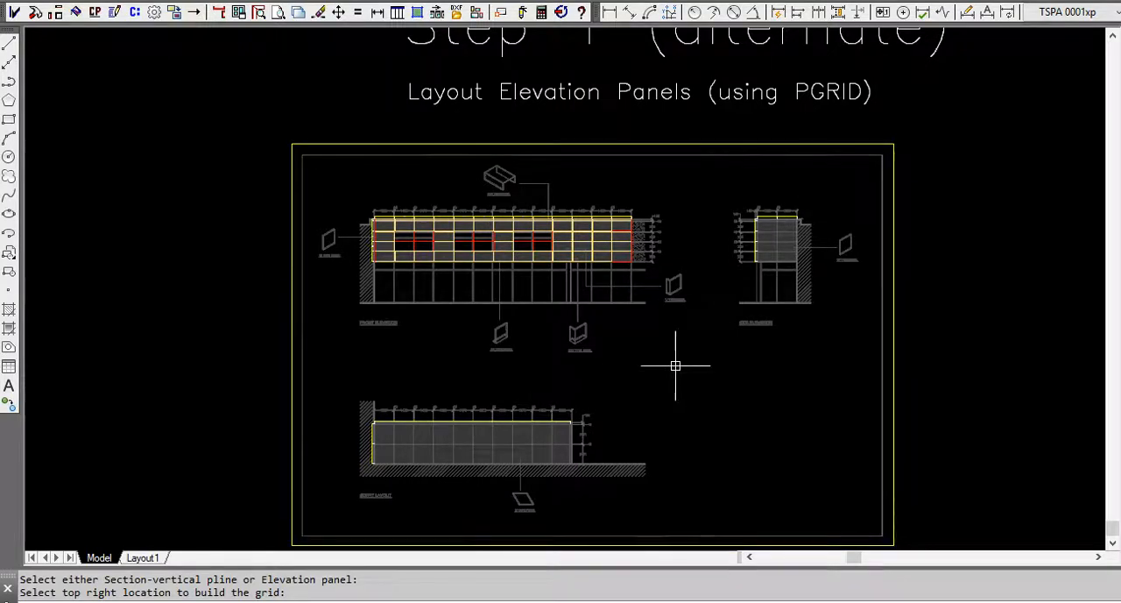
pyautogui.scroll(-4, 657, 368)
pyautogui.moveTo(645, 368)
pyautogui.mouseDown(button='middle')
pyautogui.moveTo(476, 407)
pyautogui.moveTo(443, 476)
pyautogui.mouseUp(button='middle')
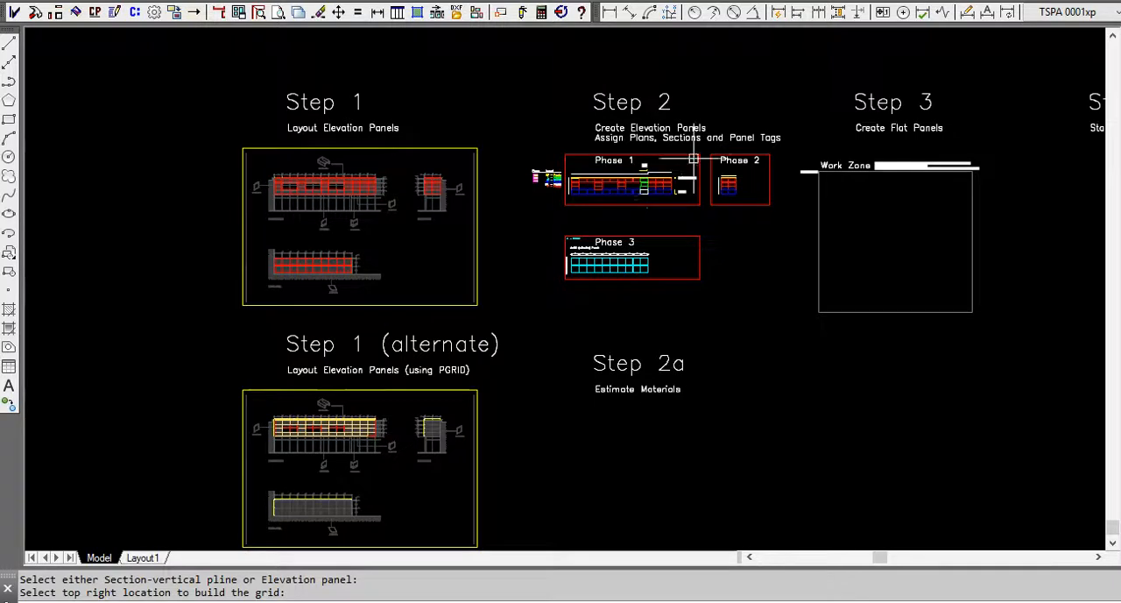
pyautogui.moveTo(640, 228)
pyautogui.mouseDown(button='middle')
pyautogui.moveTo(594, 279)
pyautogui.moveTo(513, 295)
pyautogui.mouseUp(button='middle')
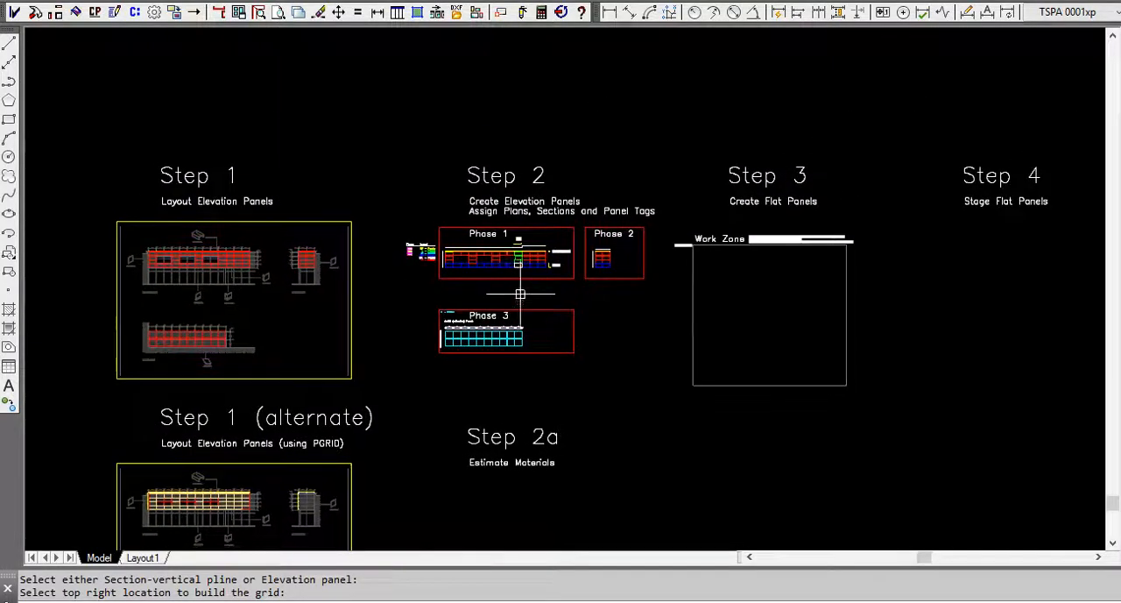
pyautogui.scroll(5, 525, 254)
pyautogui.moveTo(446, 343)
pyautogui.mouseDown(button='middle')
pyautogui.moveTo(525, 391)
pyautogui.moveTo(543, 388)
pyautogui.mouseUp(button='middle')
pyautogui.moveTo(434, 361); pyautogui.dragTo(394, 409, button='middle')
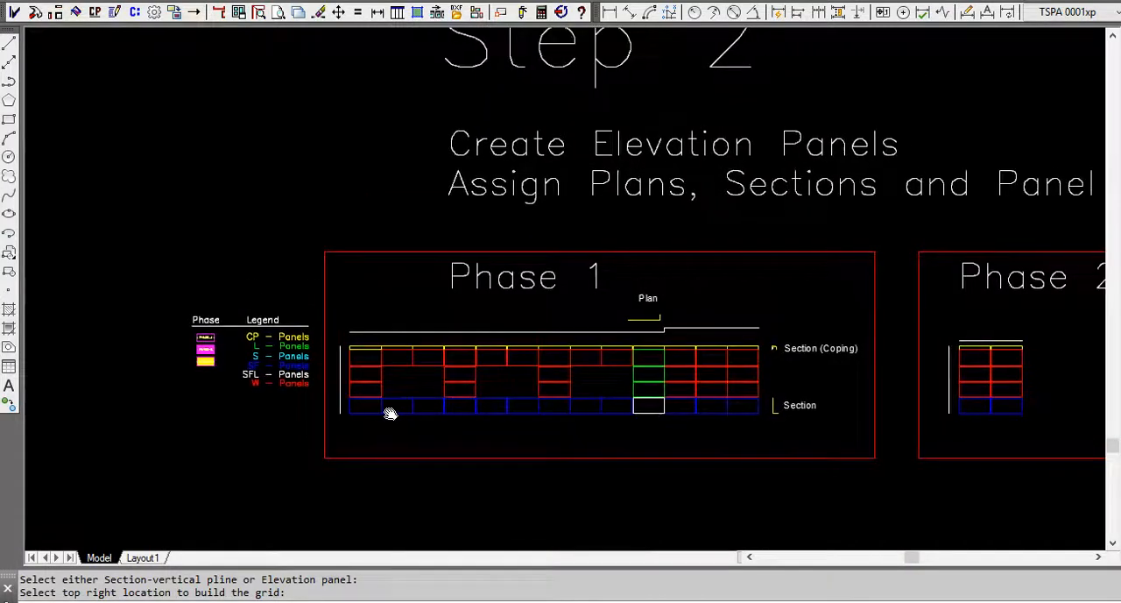
pyautogui.scroll(4, 298, 337)
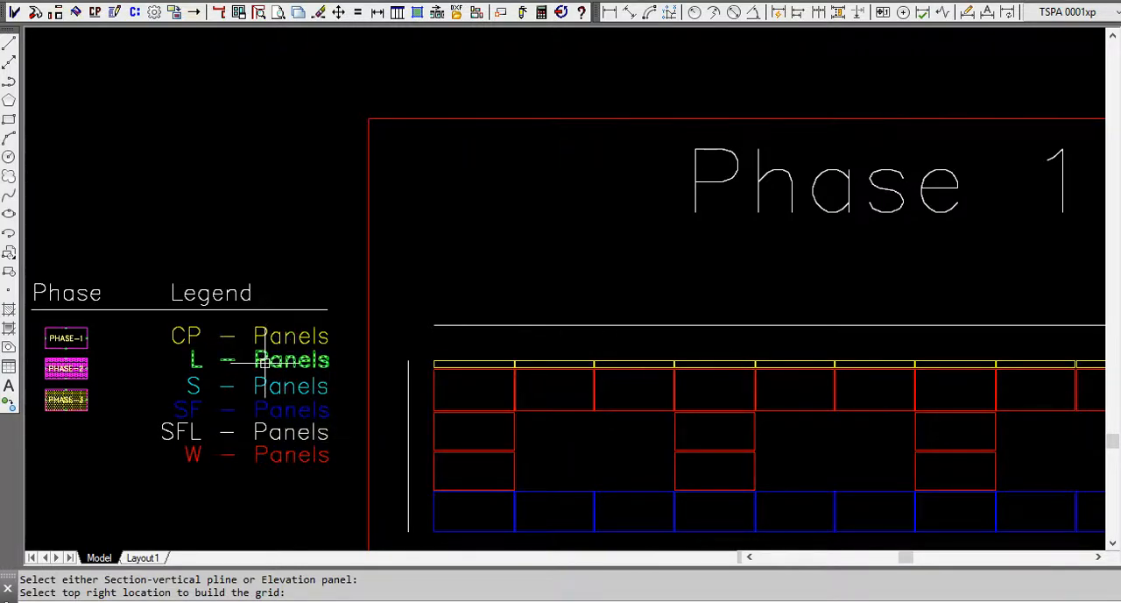
pyautogui.scroll(-2, 223, 385)
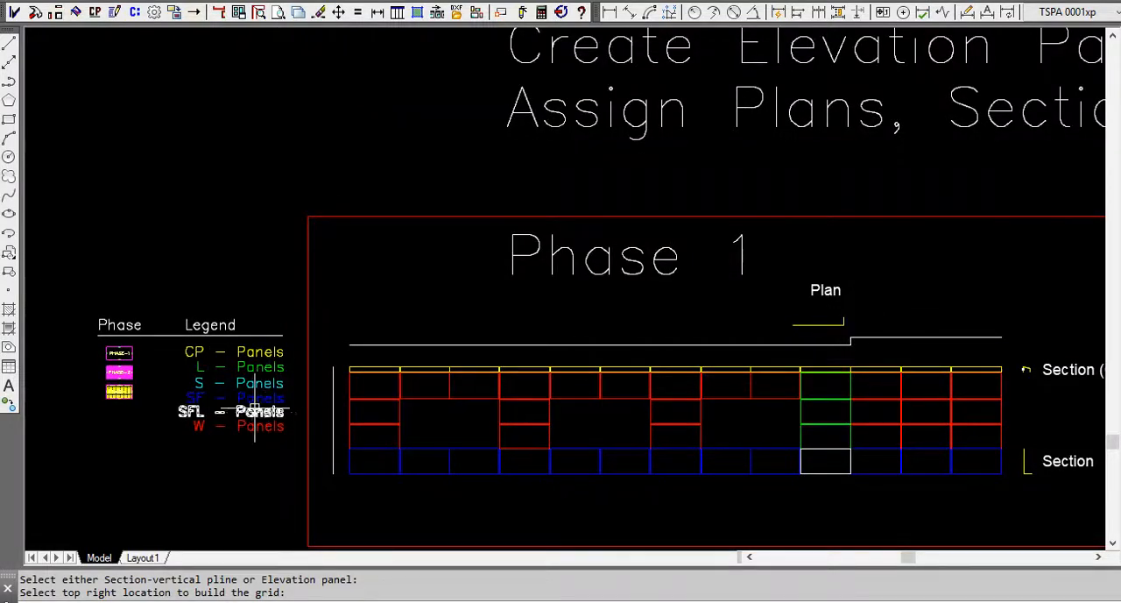
# Examine the Phase 3 soffit (reflective) panels with their plan and section lines, and the lower section beside the Phase 1 elevation.
pyautogui.scroll(-2, 352, 290)
pyautogui.scroll(-2, 362, 290)
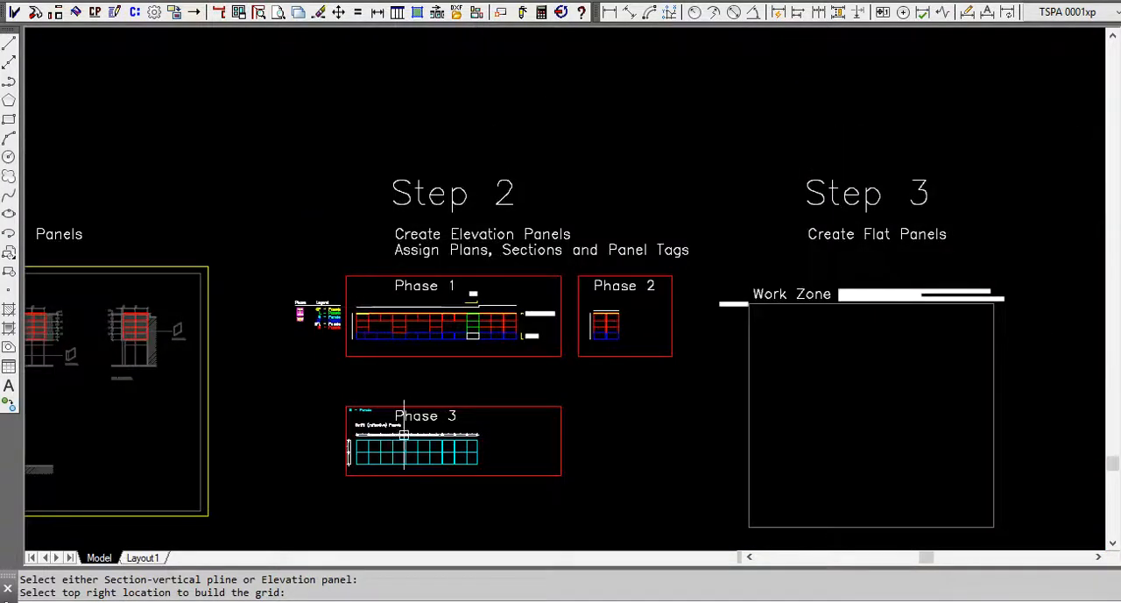
pyautogui.scroll(2, 395, 445)
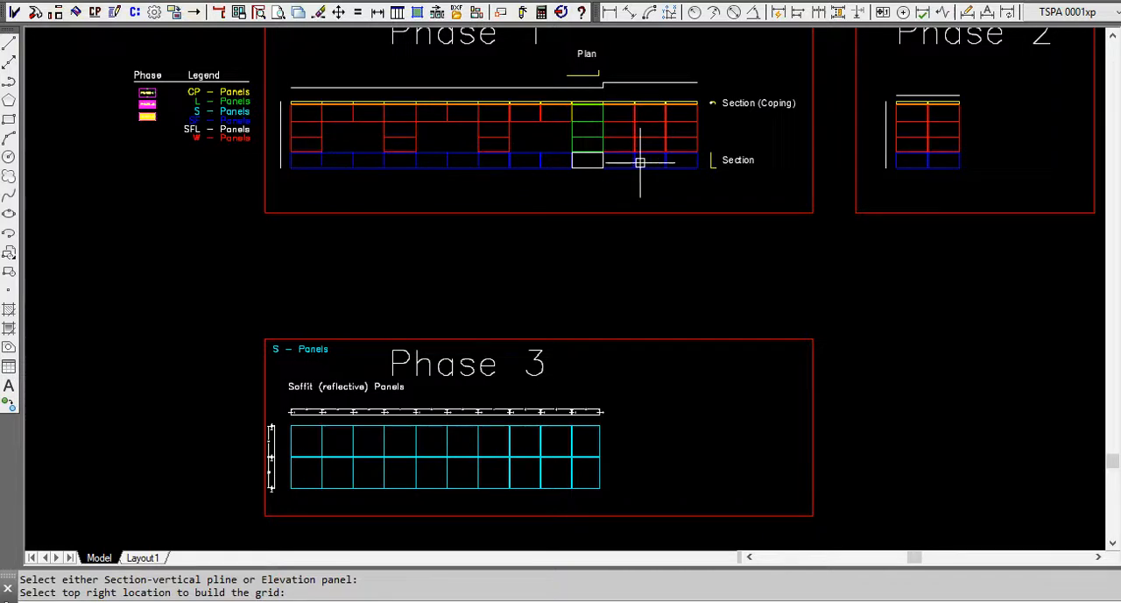
pyautogui.scroll(3, 727, 168)
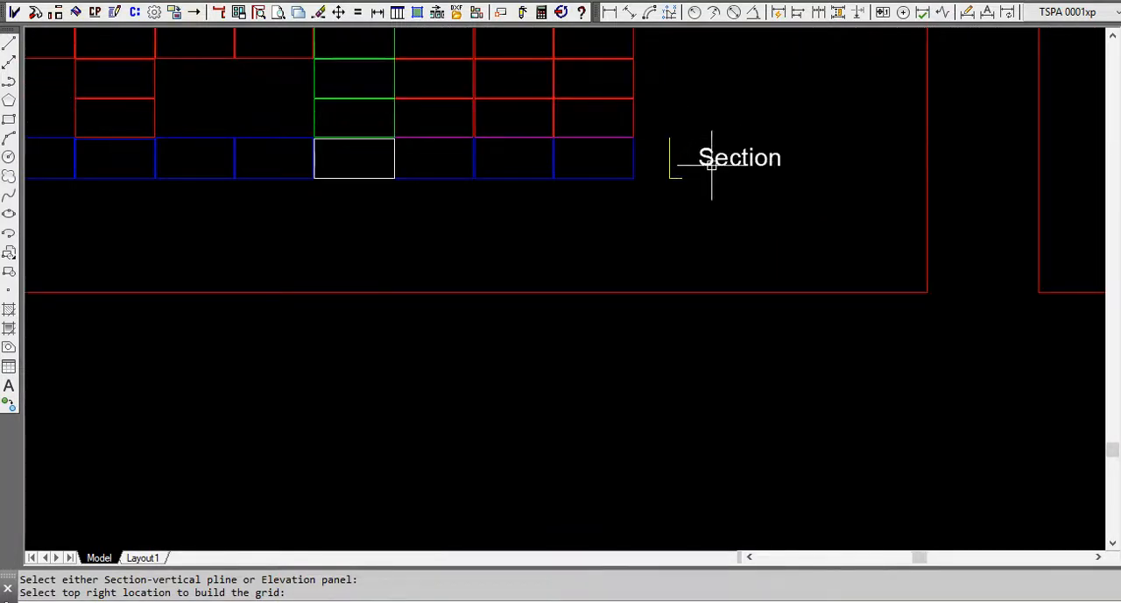
pyautogui.scroll(-3, 727, 171)
pyautogui.scroll(2, 480, 491)
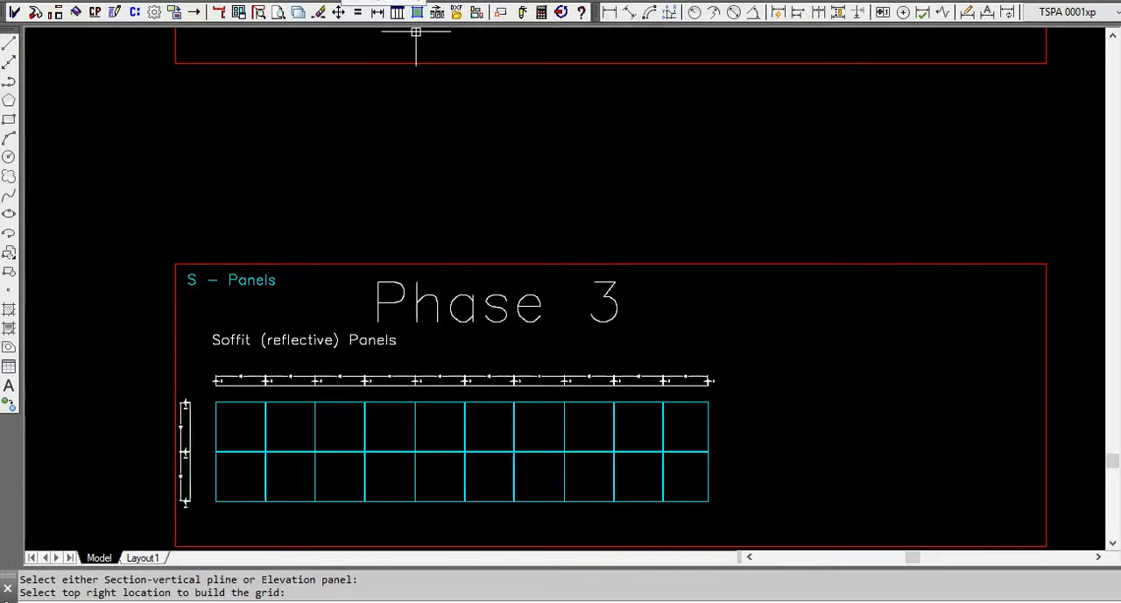
pyautogui.scroll(-2, 502, 166)
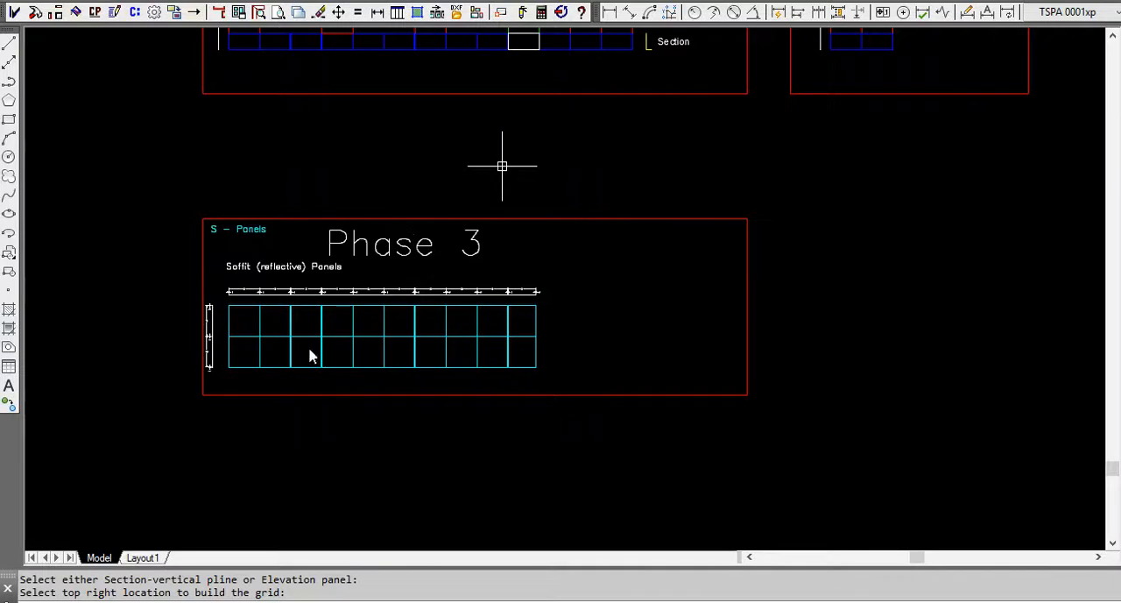
pyautogui.scroll(3, 247, 357)
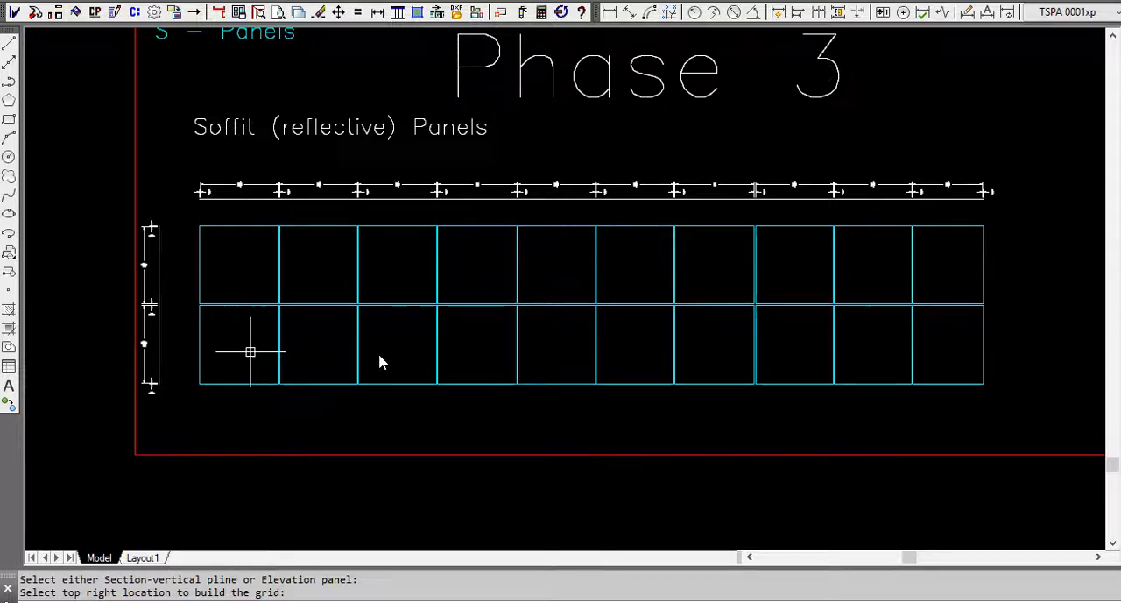
# Examine the Phase 2 elevation panels and the Phase 1 plan, section and coping section profiles, including the coping's face-side mark.
pyautogui.scroll(-8, 250, 350)
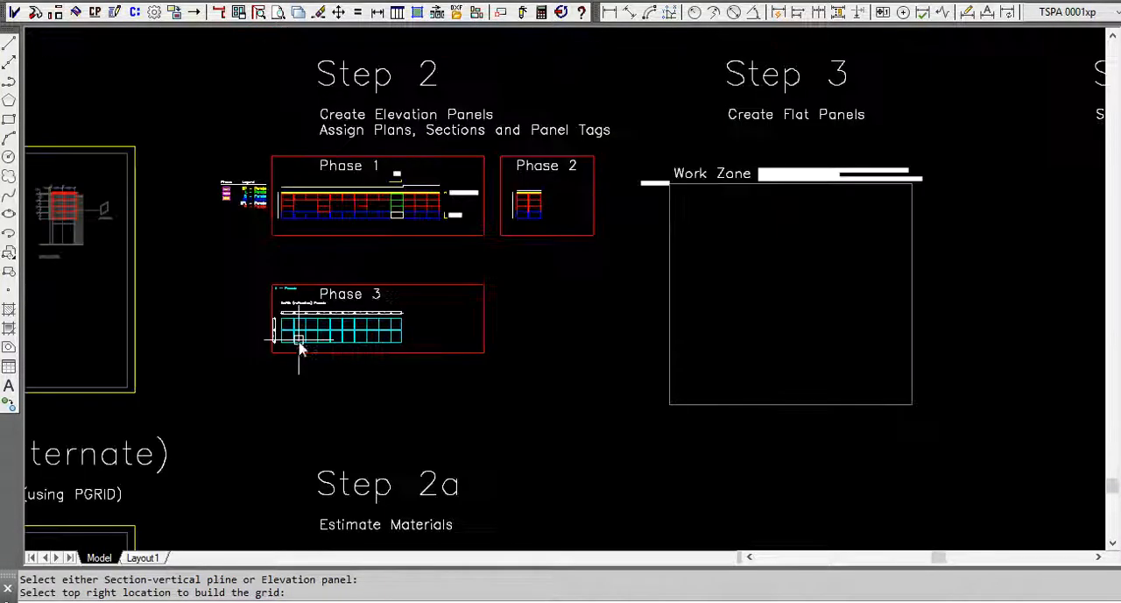
pyautogui.scroll(5, 527, 202)
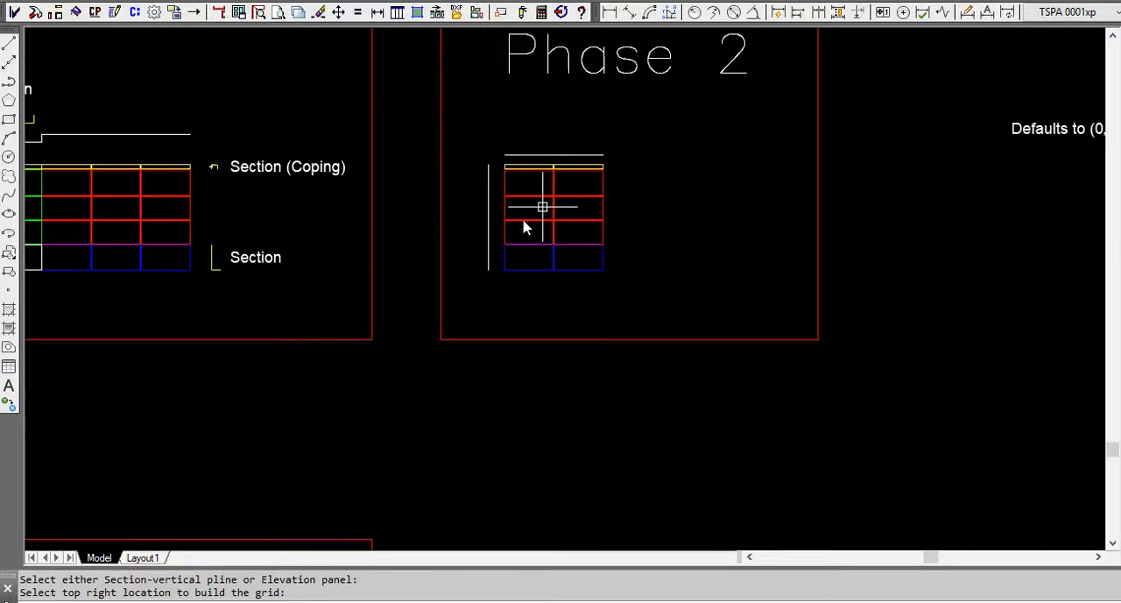
pyautogui.moveTo(380, 275)
pyautogui.mouseDown(button='middle')
pyautogui.moveTo(465, 254)
pyautogui.moveTo(989, 248)
pyautogui.moveTo(998, 265)
pyautogui.mouseUp(button='middle')
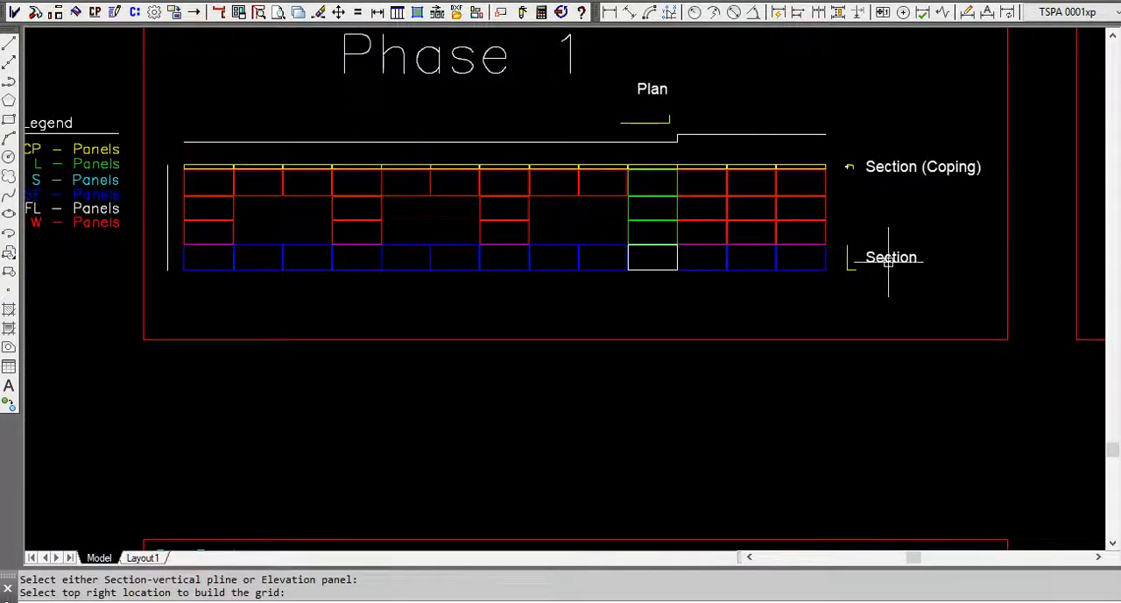
pyautogui.click(332, 168)
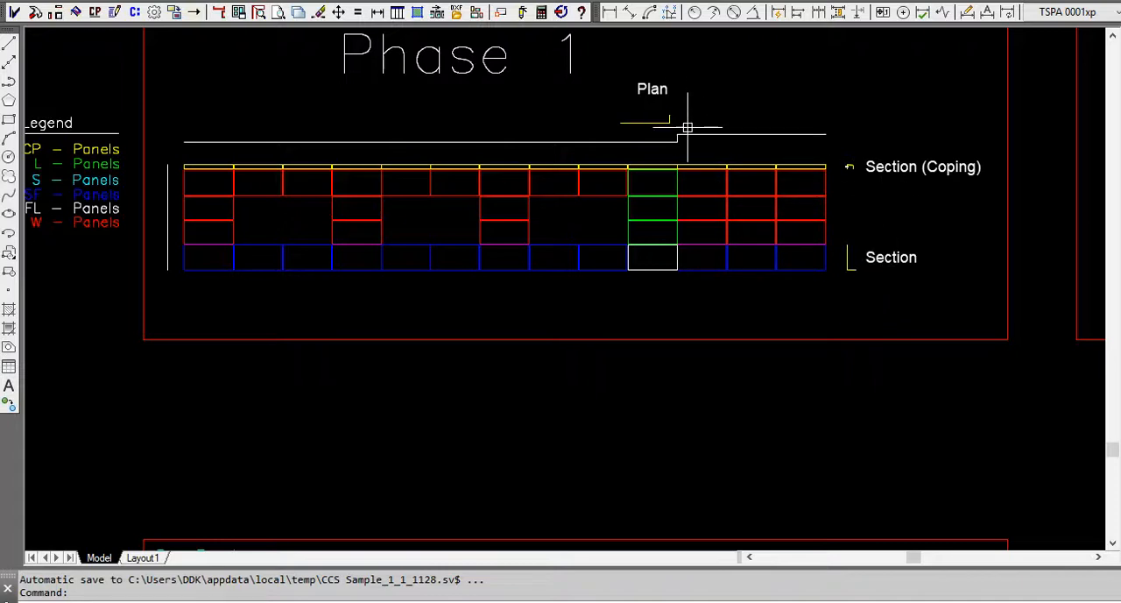
pyautogui.scroll(2, 696, 197)
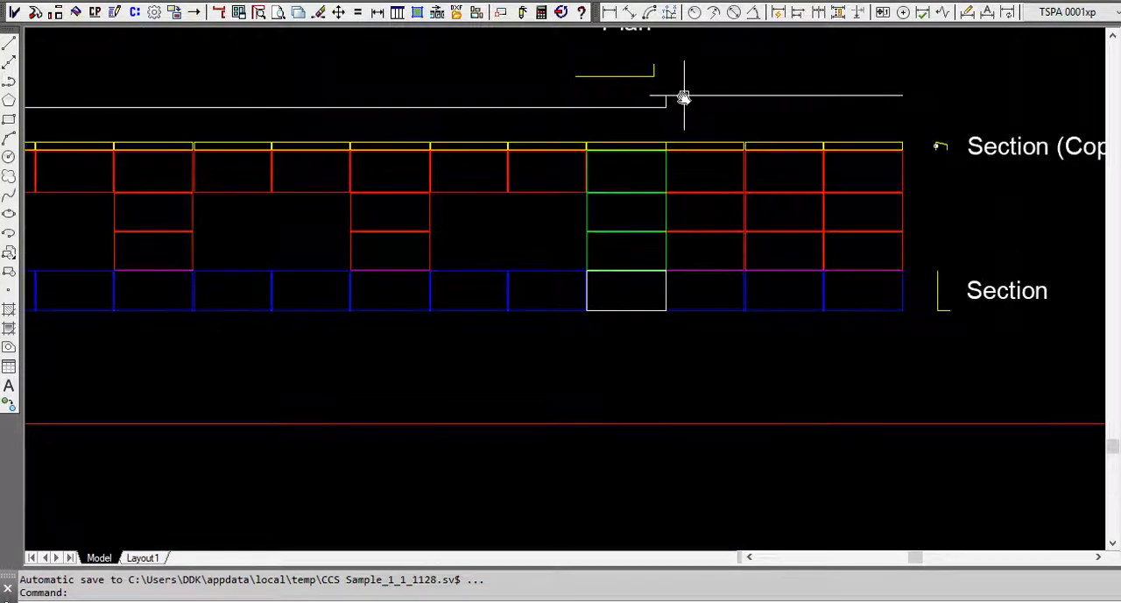
pyautogui.moveTo(683, 97); pyautogui.dragTo(638, 155, button='middle')
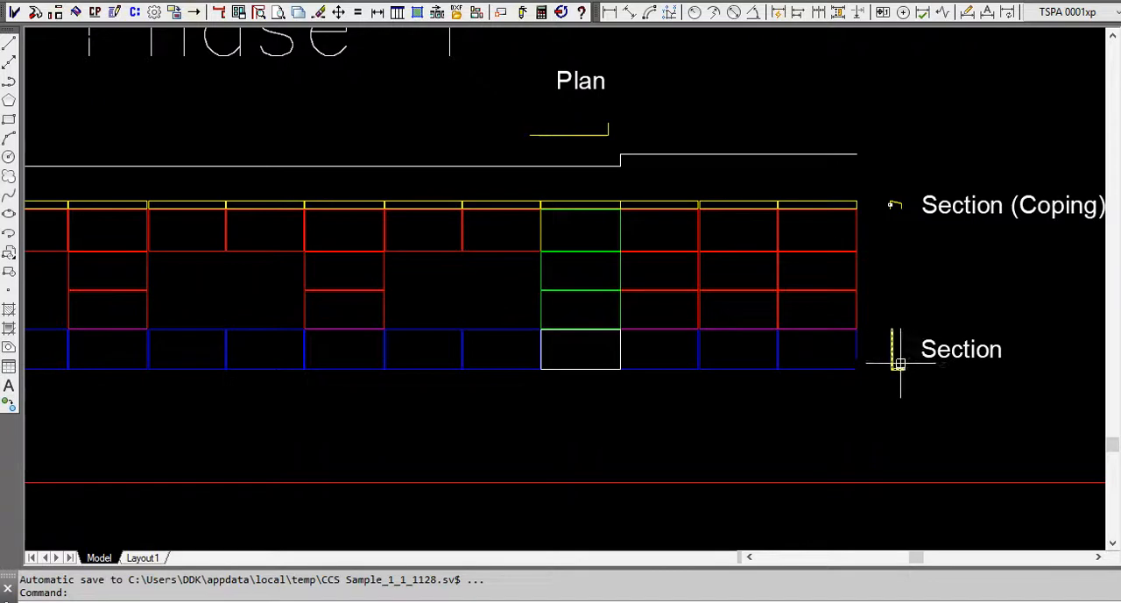
pyautogui.scroll(6, 907, 192)
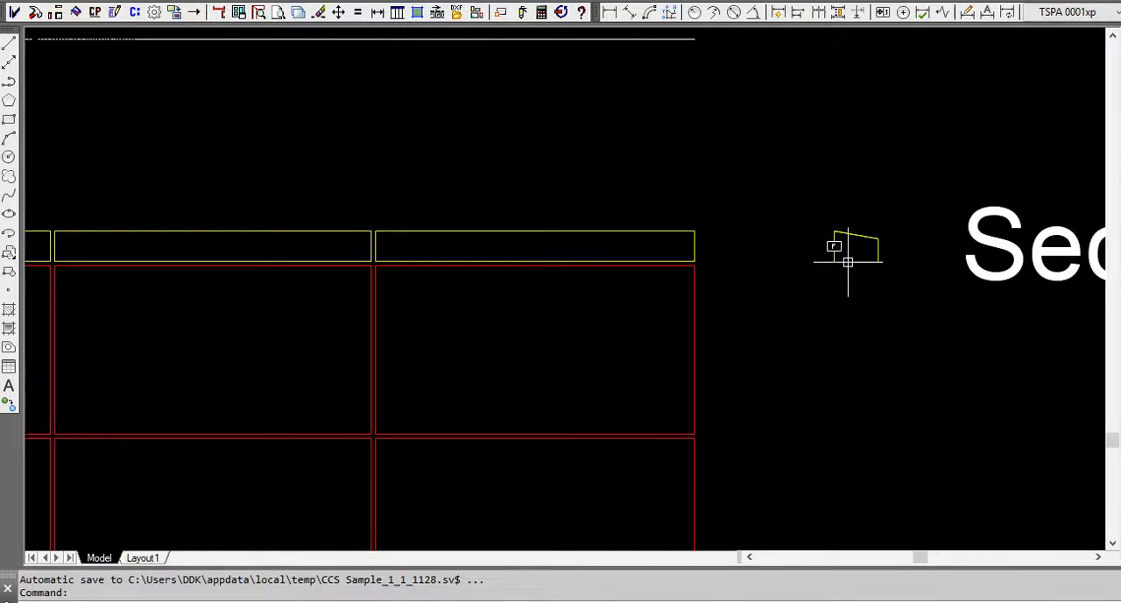
pyautogui.scroll(-4, 868, 249)
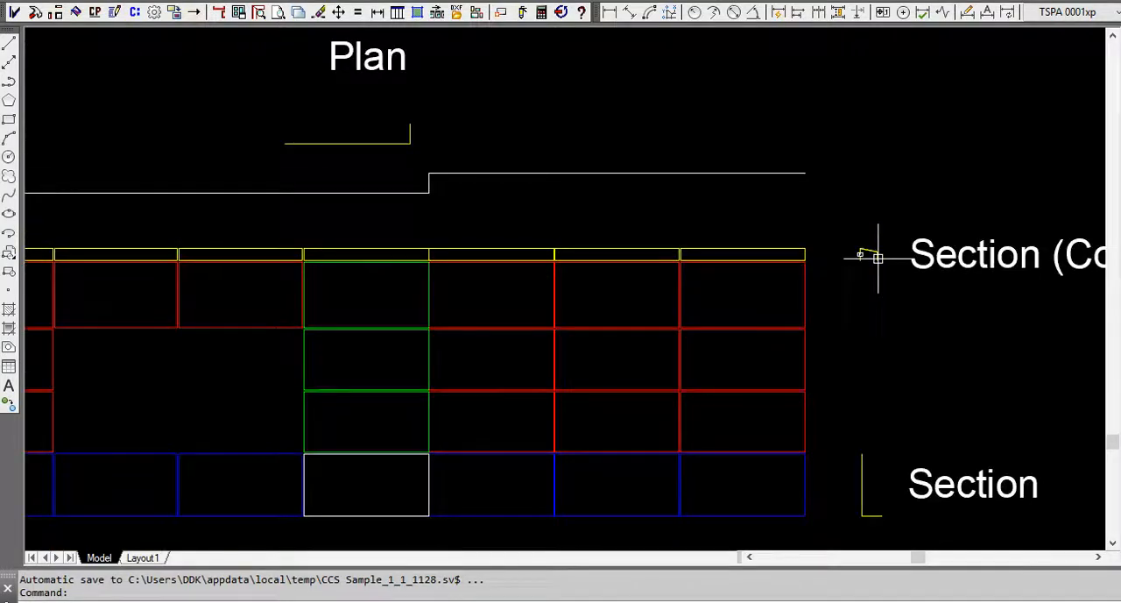
# Draw an L-shaped plan polyline above the stepped plan line of the Phase 1 elevation.
pyautogui.click(220, 13)
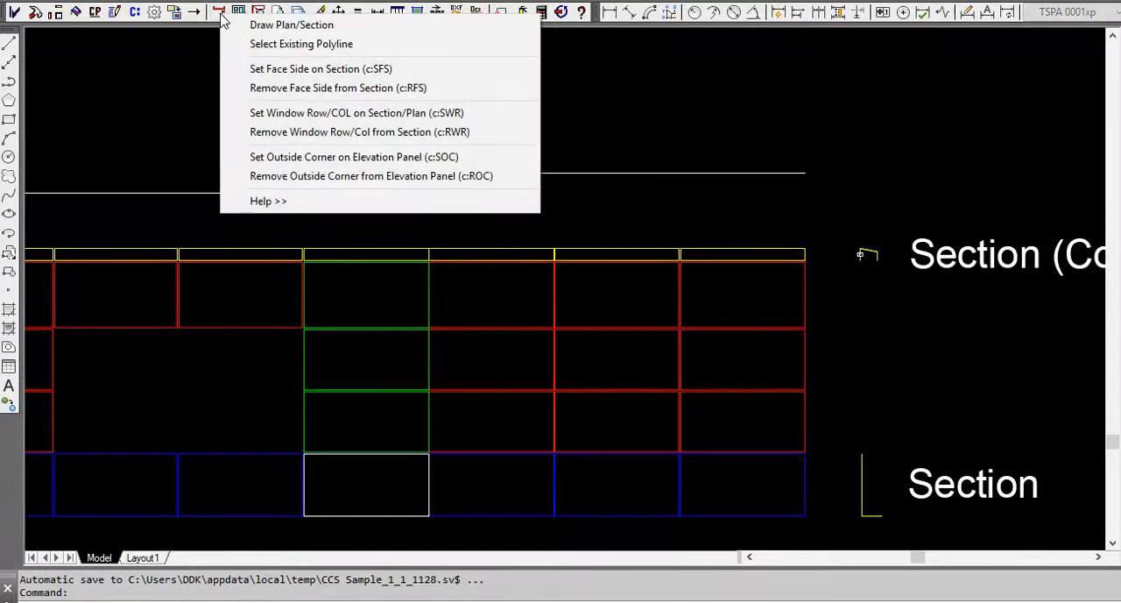
pyautogui.click(300, 26)
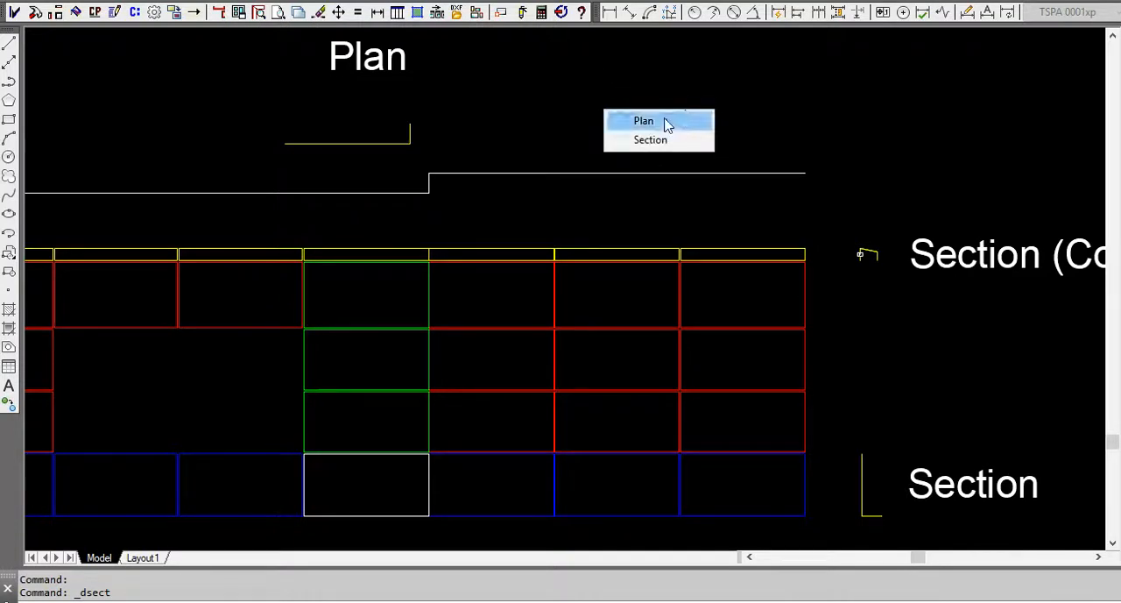
pyautogui.click(668, 120)
pyautogui.click(718, 80)
pyautogui.press('Return')
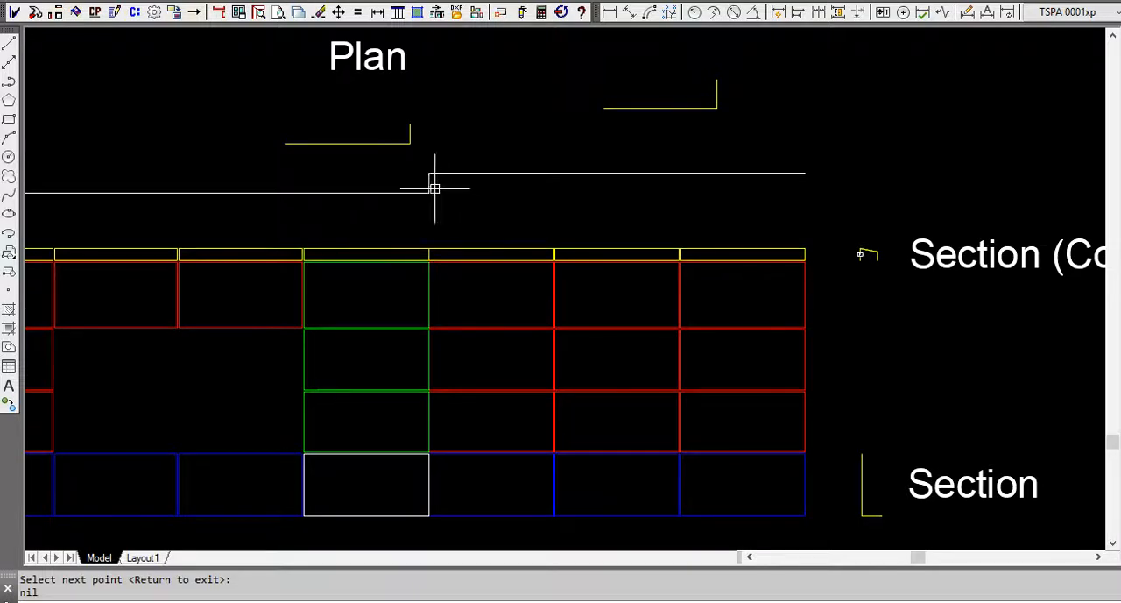
# Erase the extra L-shaped plan polyline just drawn above the Phase 1 elevation.
pyautogui.write('e')
pyautogui.press('Return')
pyautogui.click(714, 108)
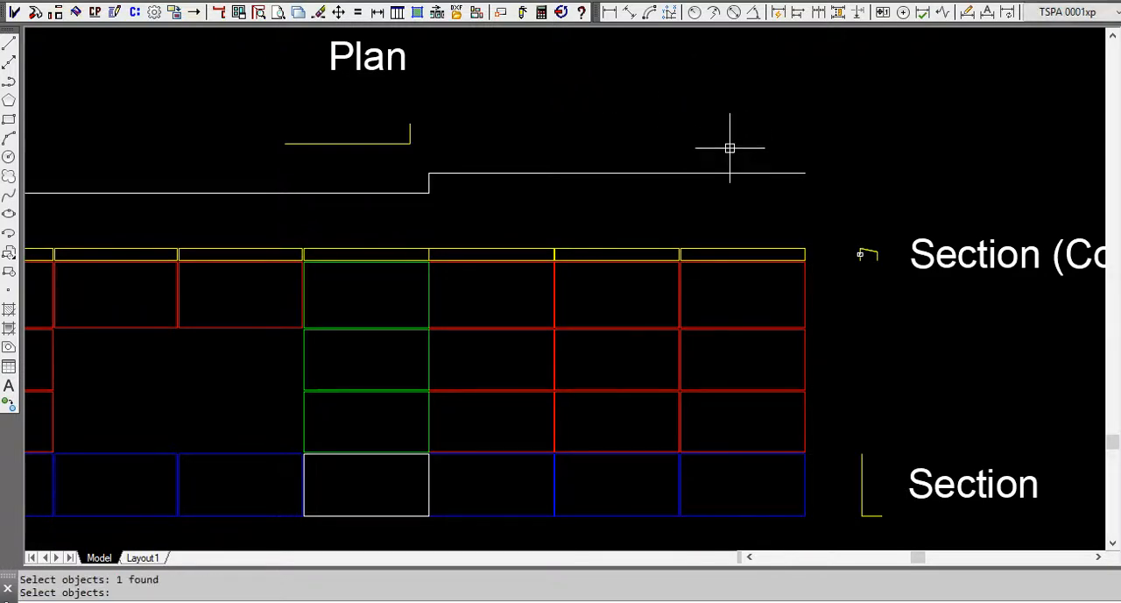
# Convert the three green L panel shapes to panels tagged from L01 in increments of 1, using ALABASTER-[50 x 146]-4-FR.
pyautogui.scroll(-3, 728, 175)
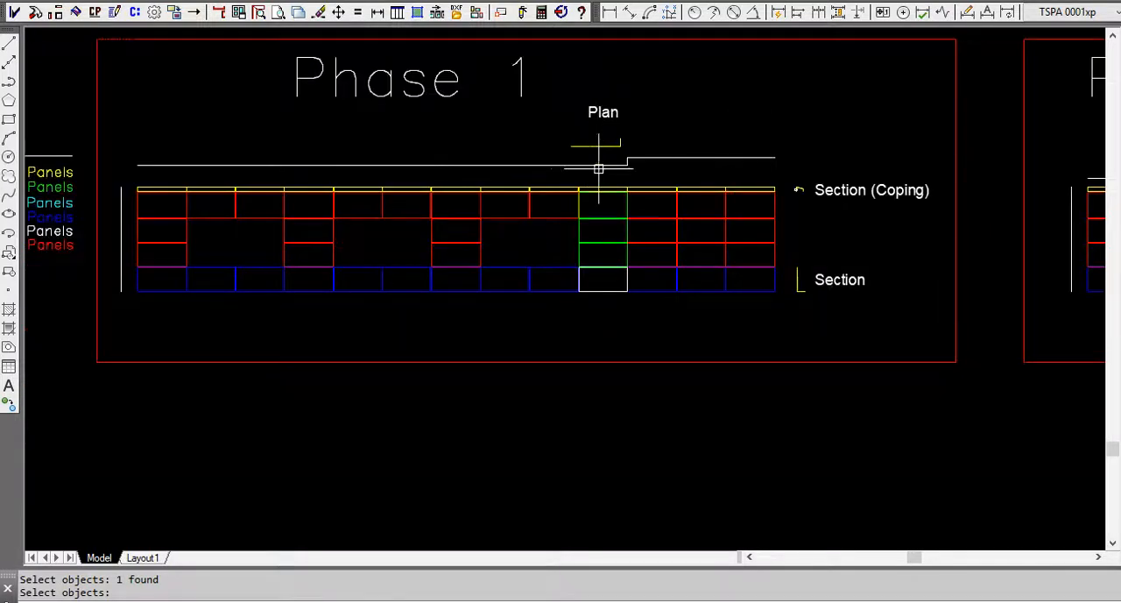
pyautogui.scroll(3, 599, 251)
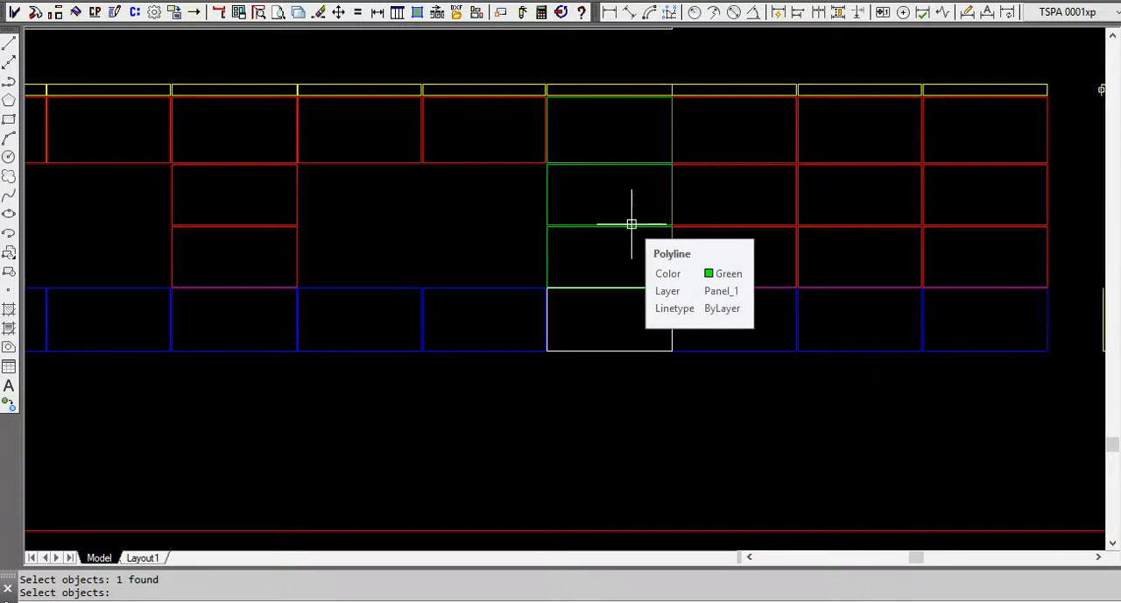
pyautogui.click(99, 13)
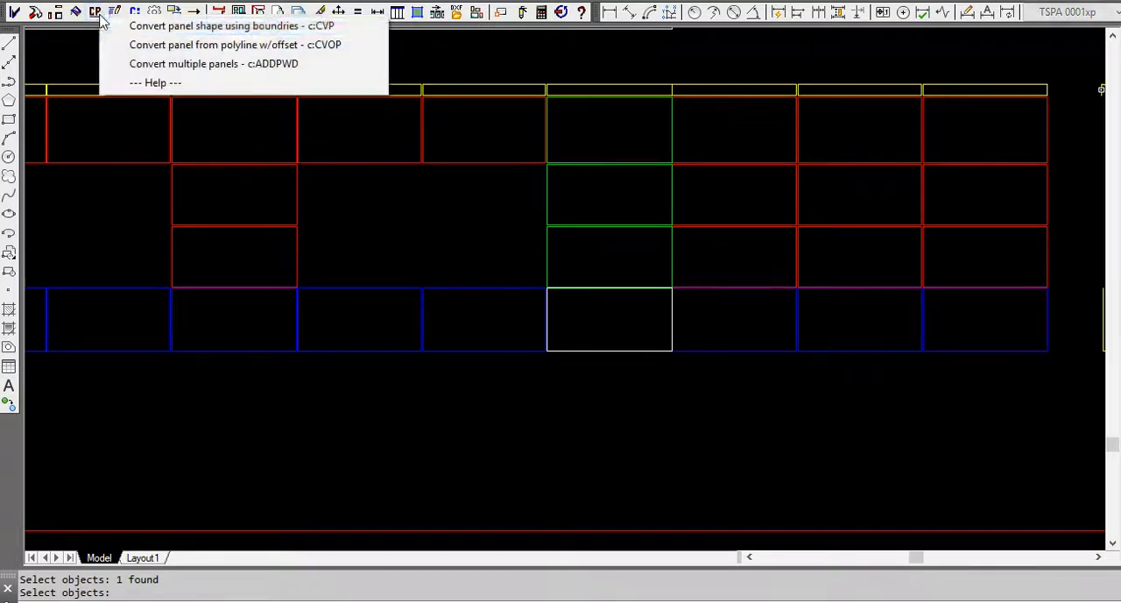
pyautogui.click(262, 66)
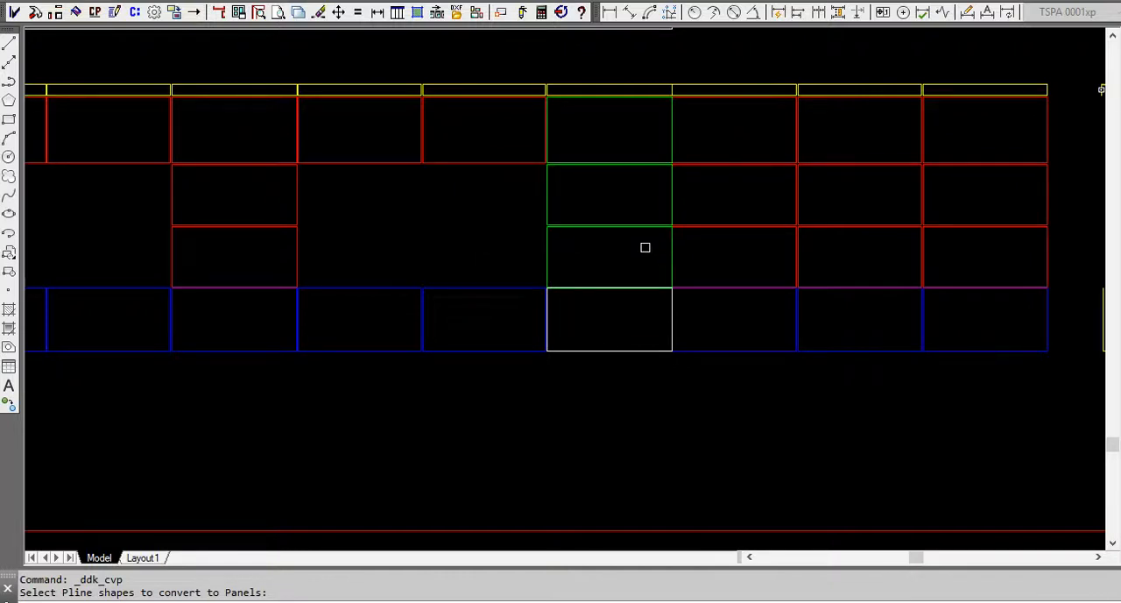
pyautogui.moveTo(645, 246); pyautogui.dragTo(595, 138)
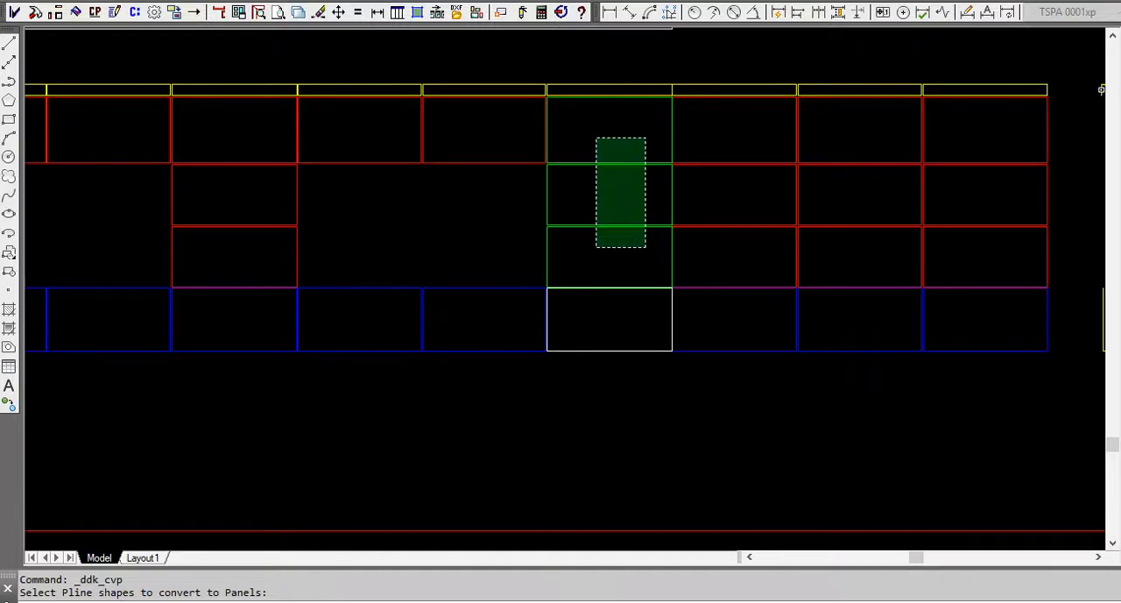
pyautogui.click(595, 138)
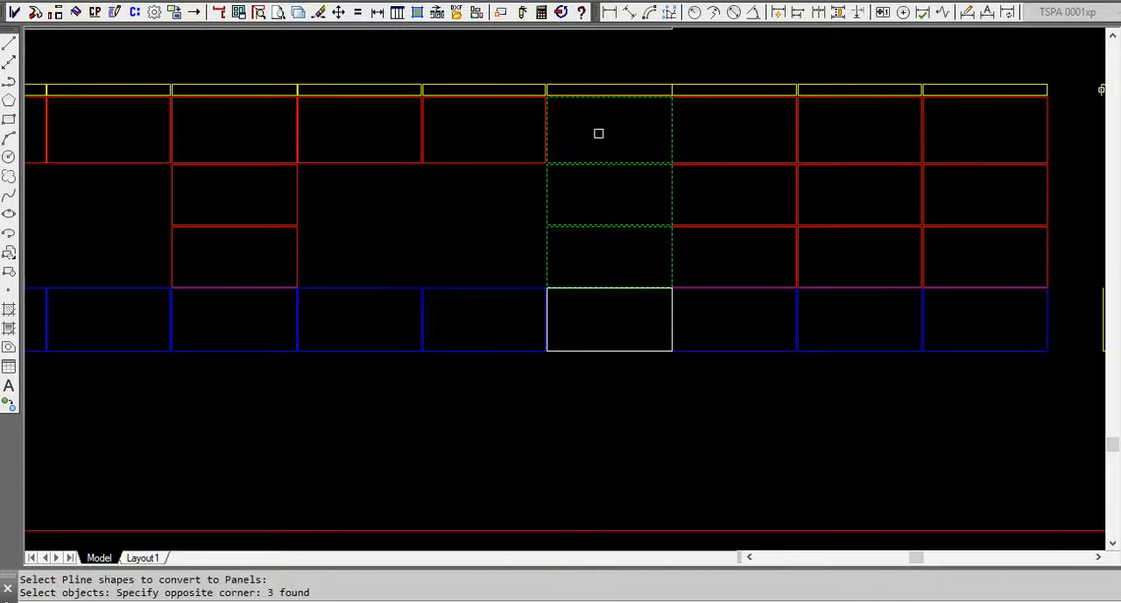
pyautogui.press('Return')
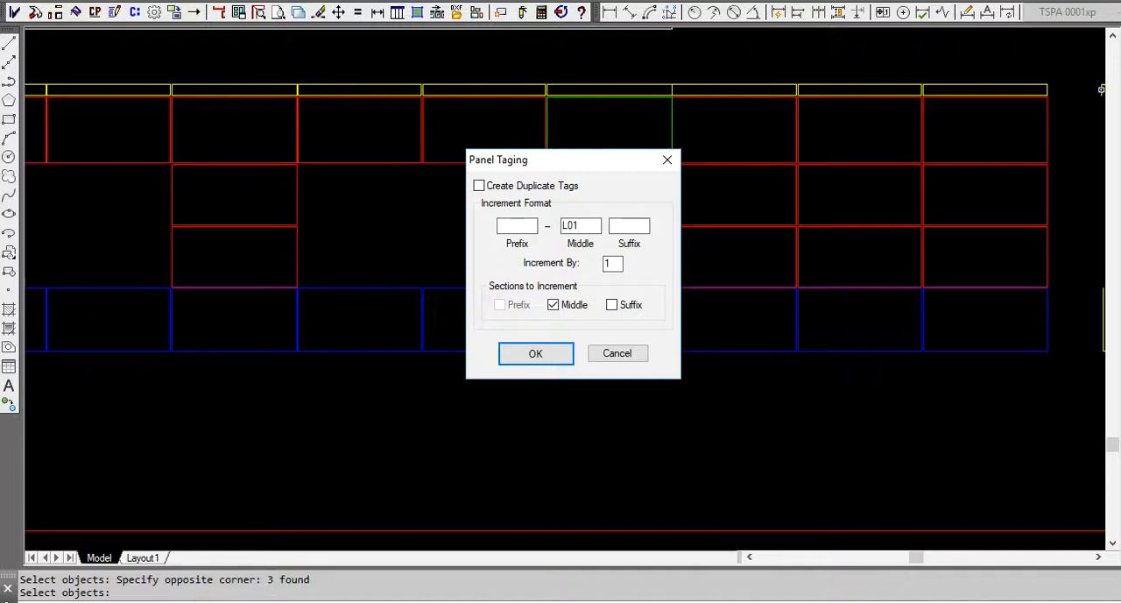
pyautogui.click(565, 351)
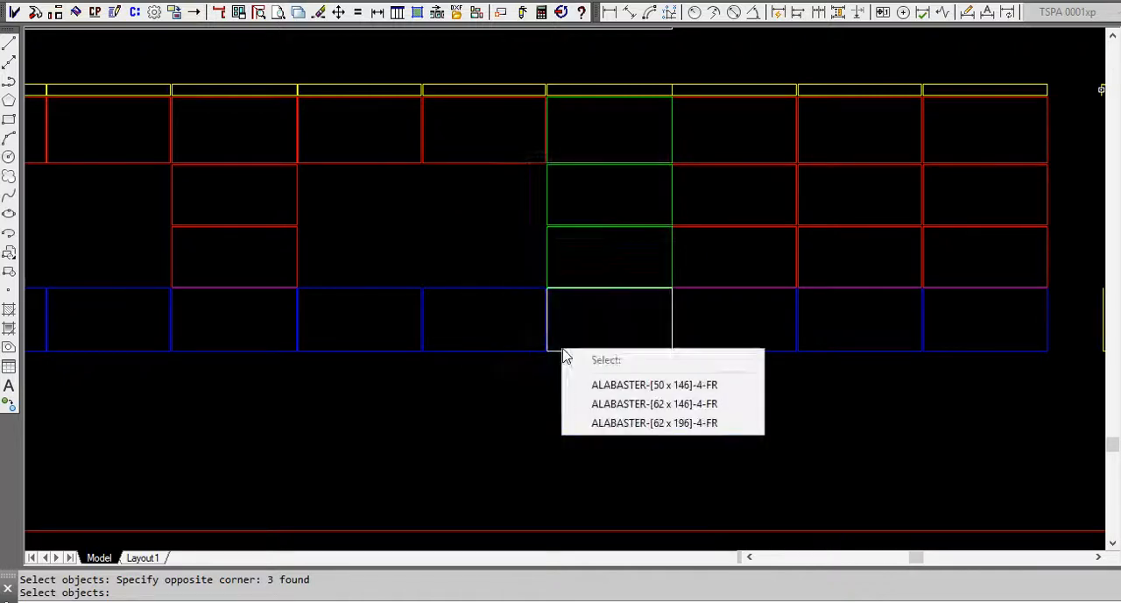
pyautogui.click(696, 390)
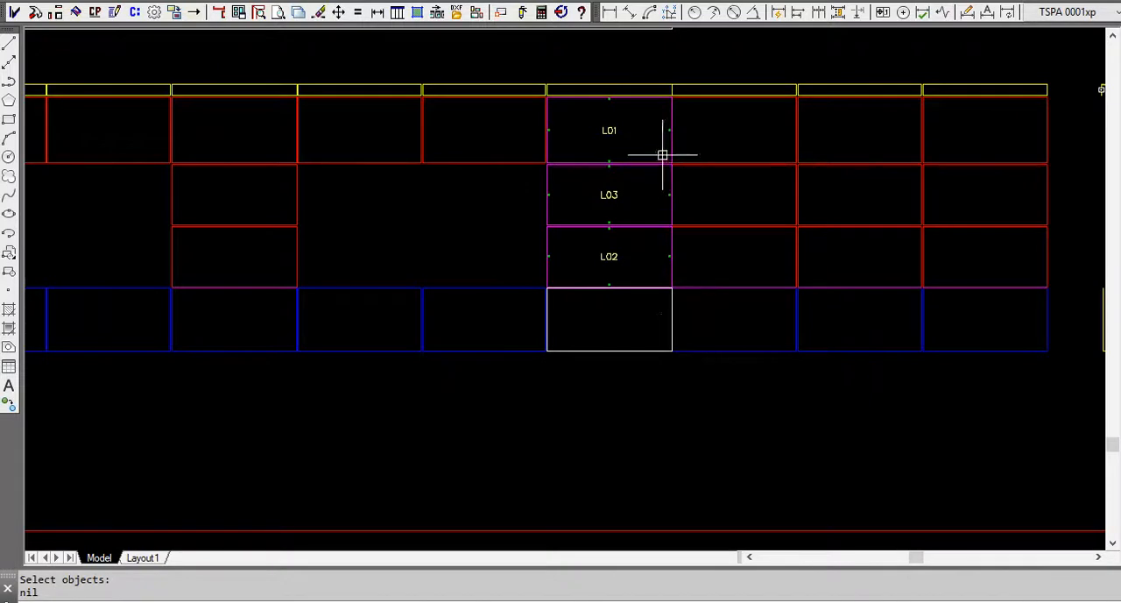
# Quick Link the yellow L-shaped plan to the L01 and L03 panel tags.
pyautogui.scroll(-1, 691, 212)
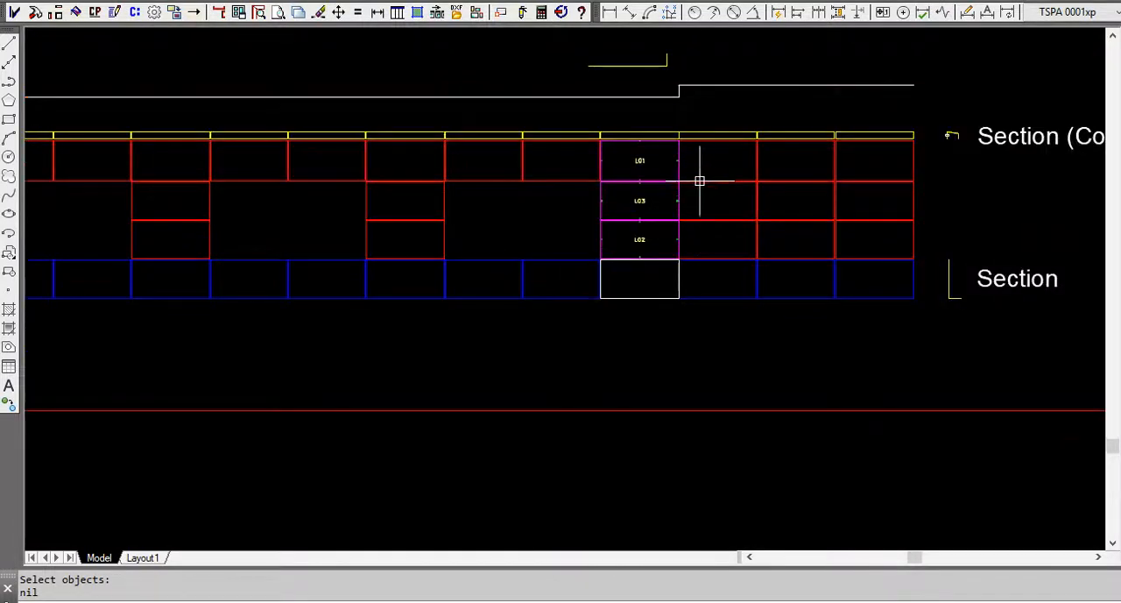
pyautogui.moveTo(681, 169); pyautogui.dragTo(638, 268, button='middle')
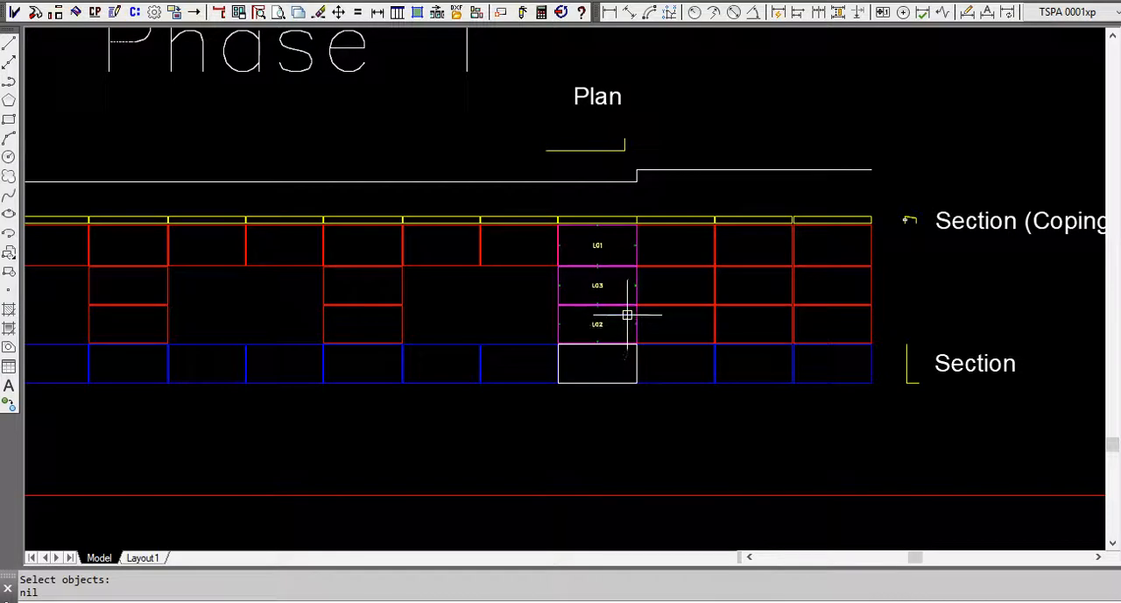
pyautogui.click(135, 13)
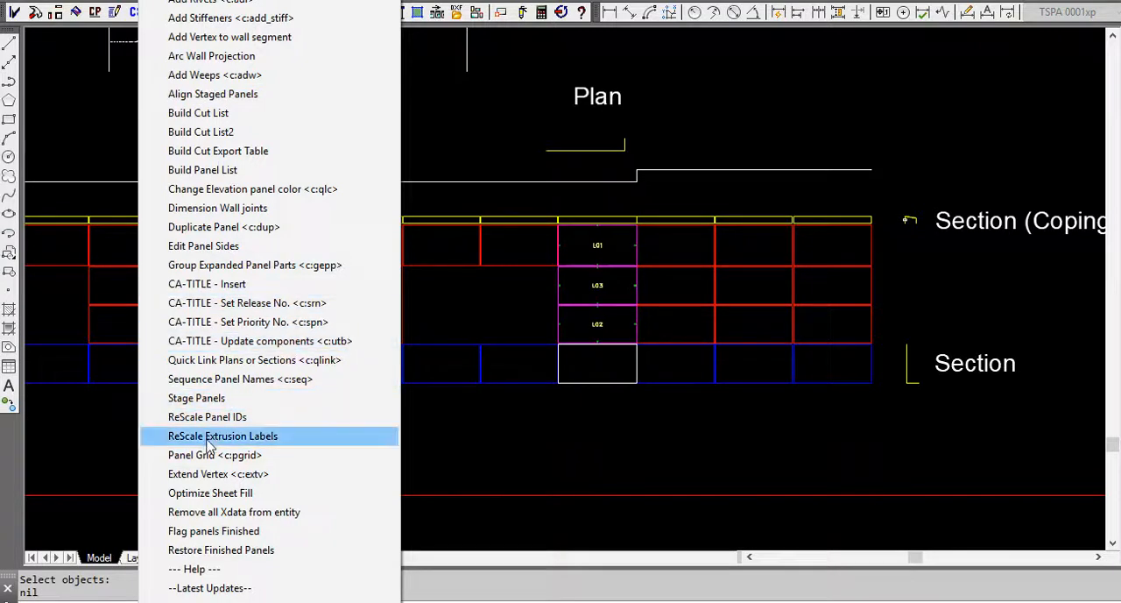
pyautogui.click(224, 361)
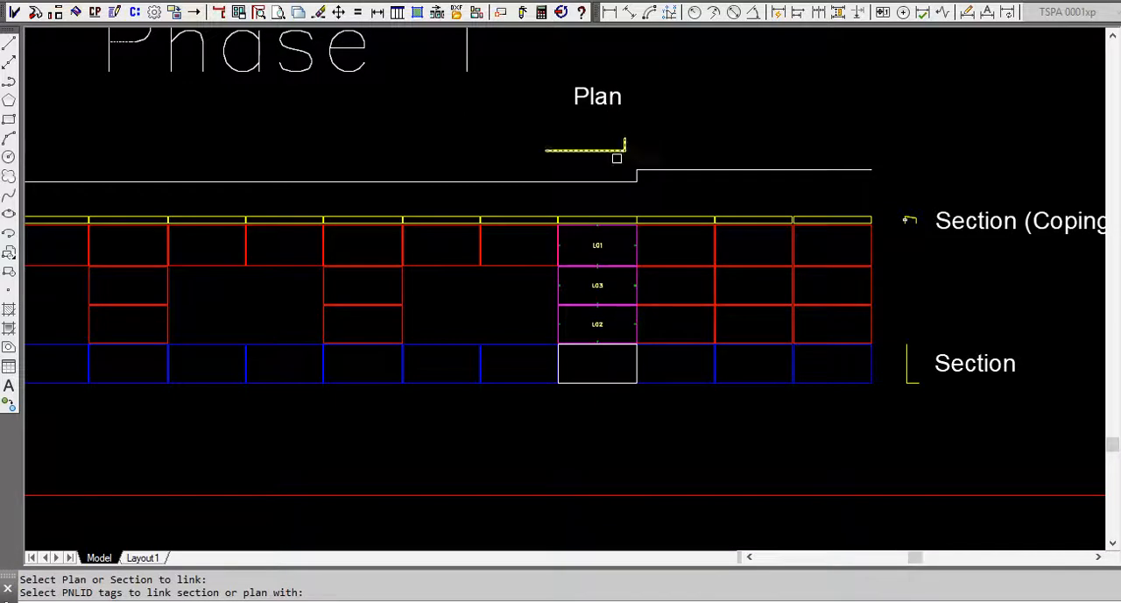
pyautogui.click(595, 244)
pyautogui.click(596, 286)
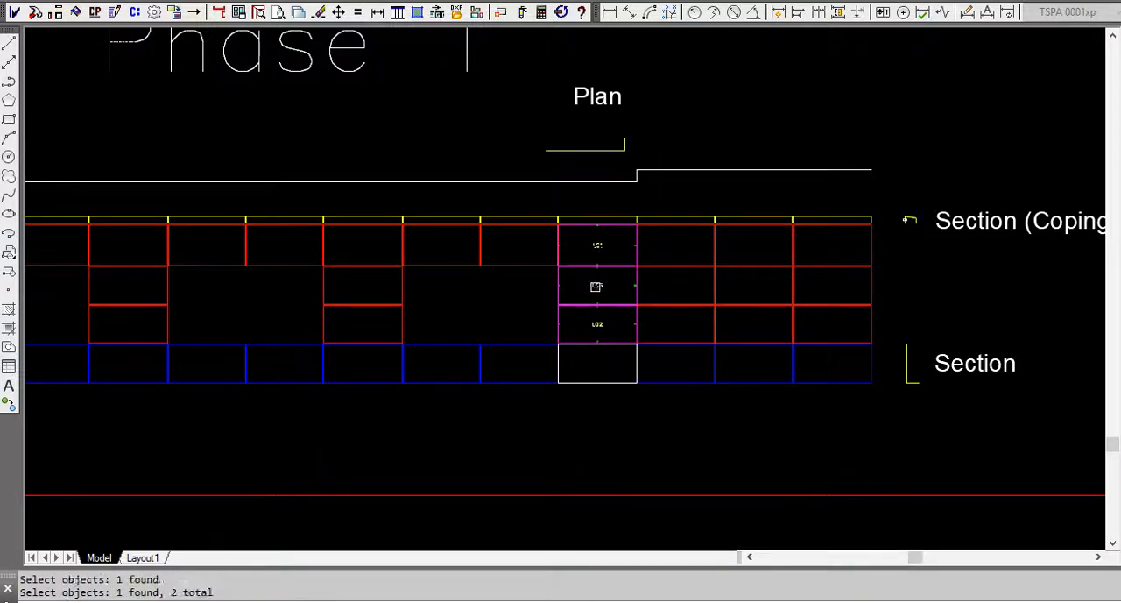
pyautogui.press('Return')
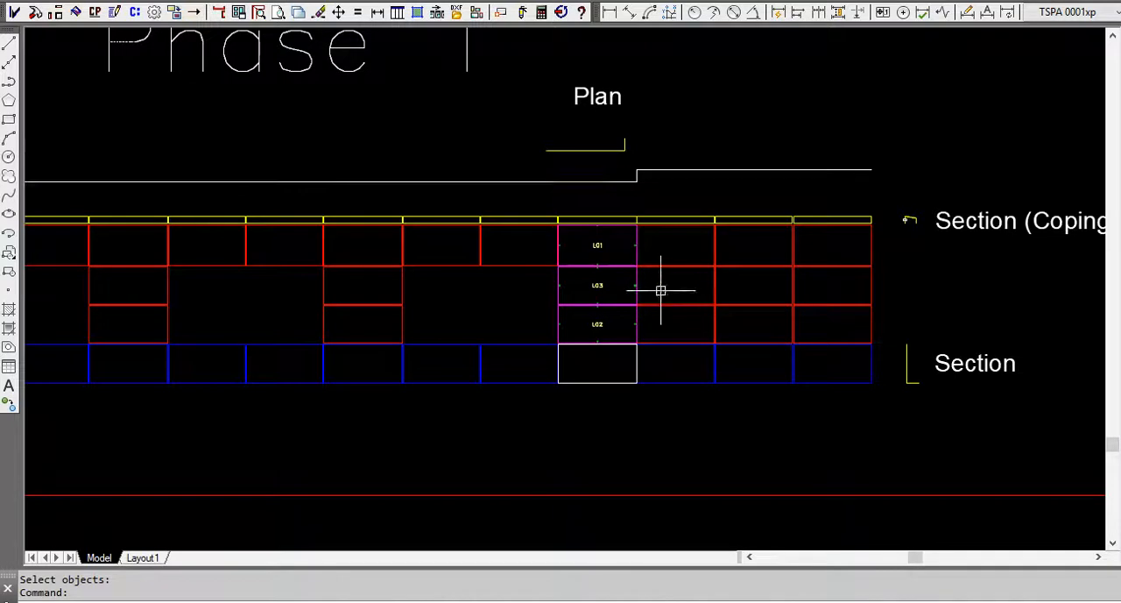
# Convert the yellow coping shapes of the Phase 1 elevation to panels tagged from C01 in increments of 1, using ALABASTER-[50 x 146]-4-FR.
pyautogui.scroll(-2, 775, 334)
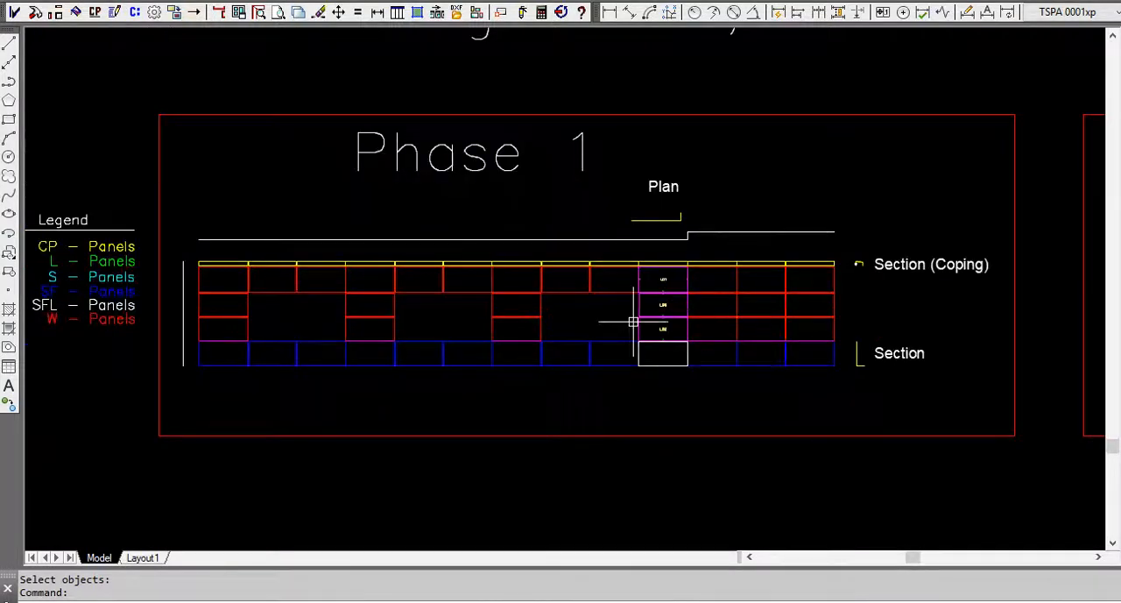
pyautogui.scroll(-1, 633, 323)
pyautogui.scroll(3, 414, 291)
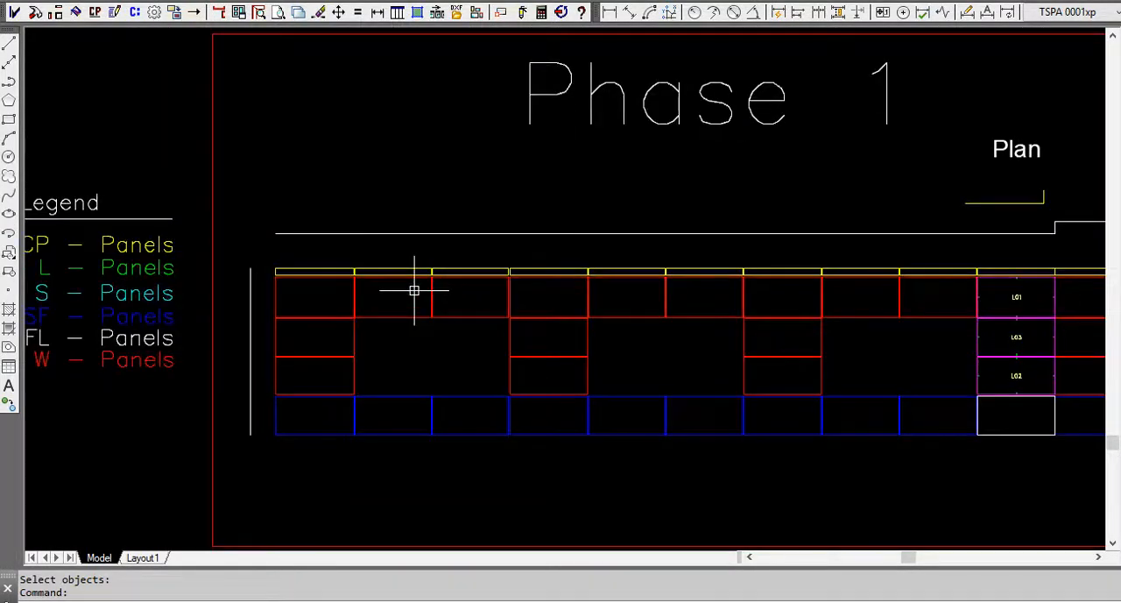
pyautogui.scroll(-2, 395, 289)
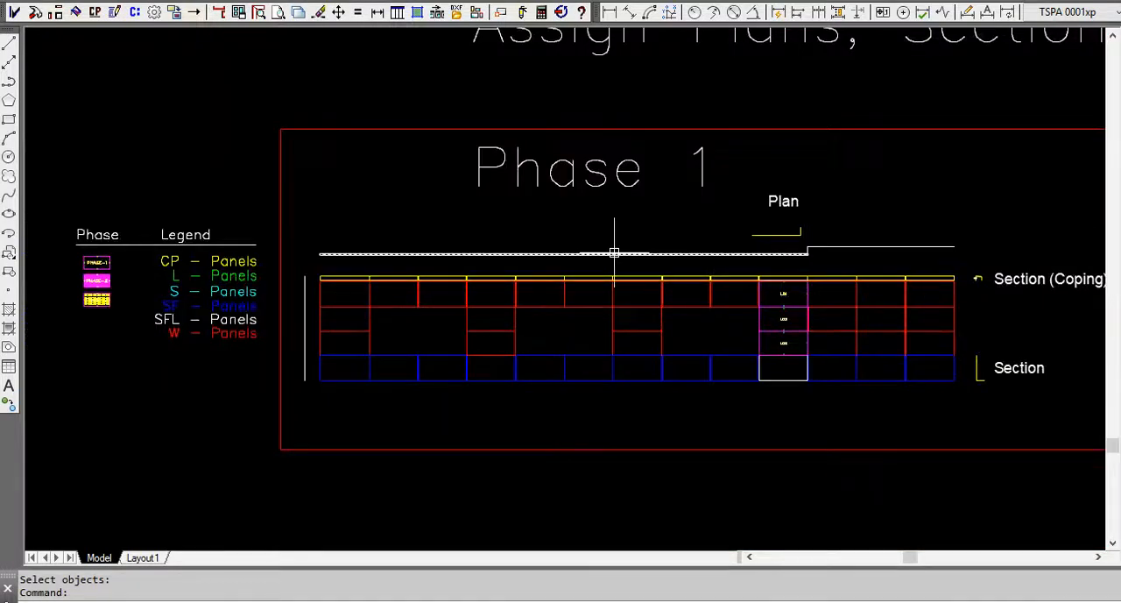
pyautogui.click(97, 13)
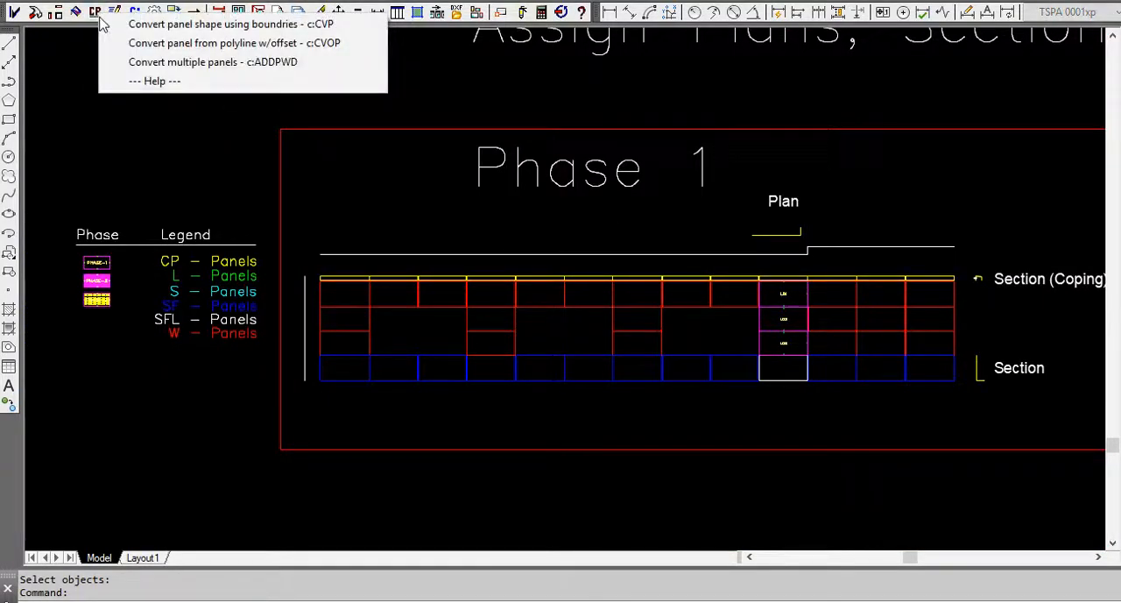
pyautogui.click(185, 62)
pyautogui.scroll(2, 730, 293)
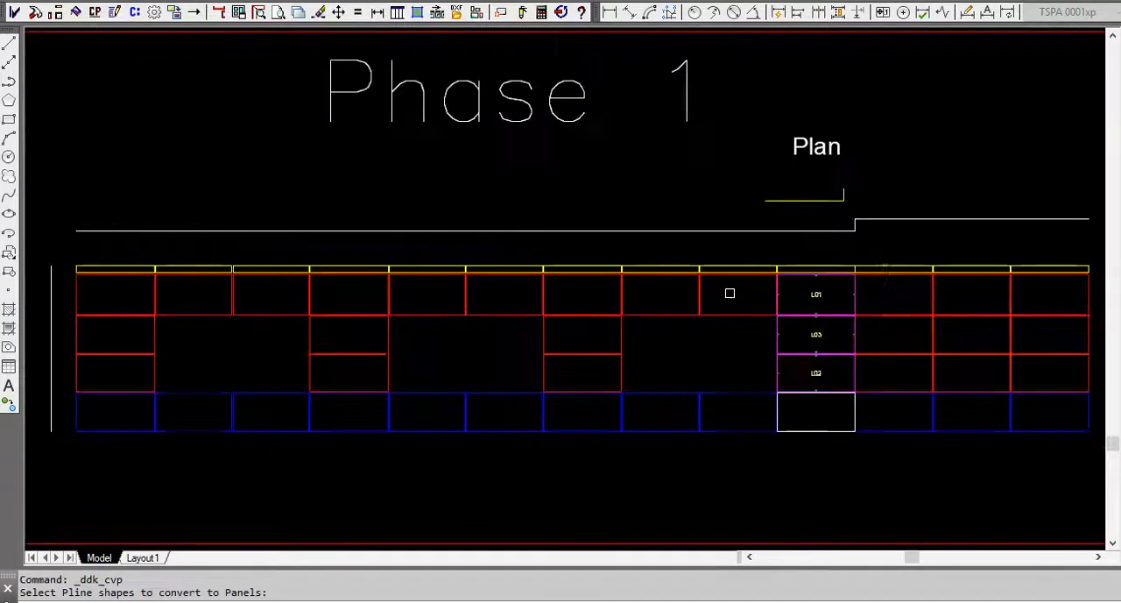
pyautogui.click(1028, 252)
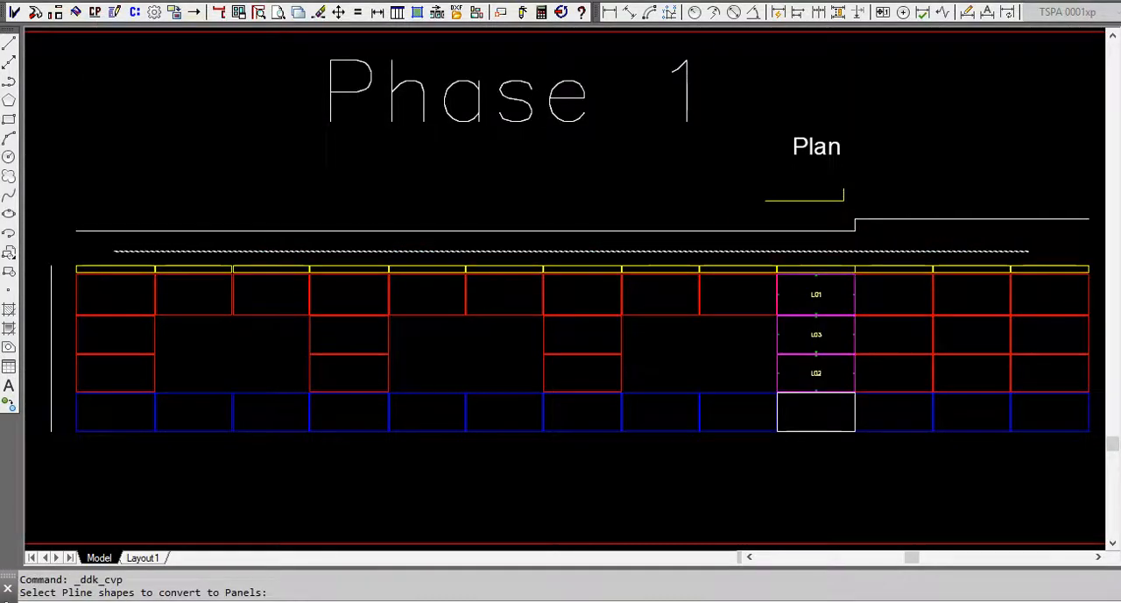
pyautogui.click(121, 265)
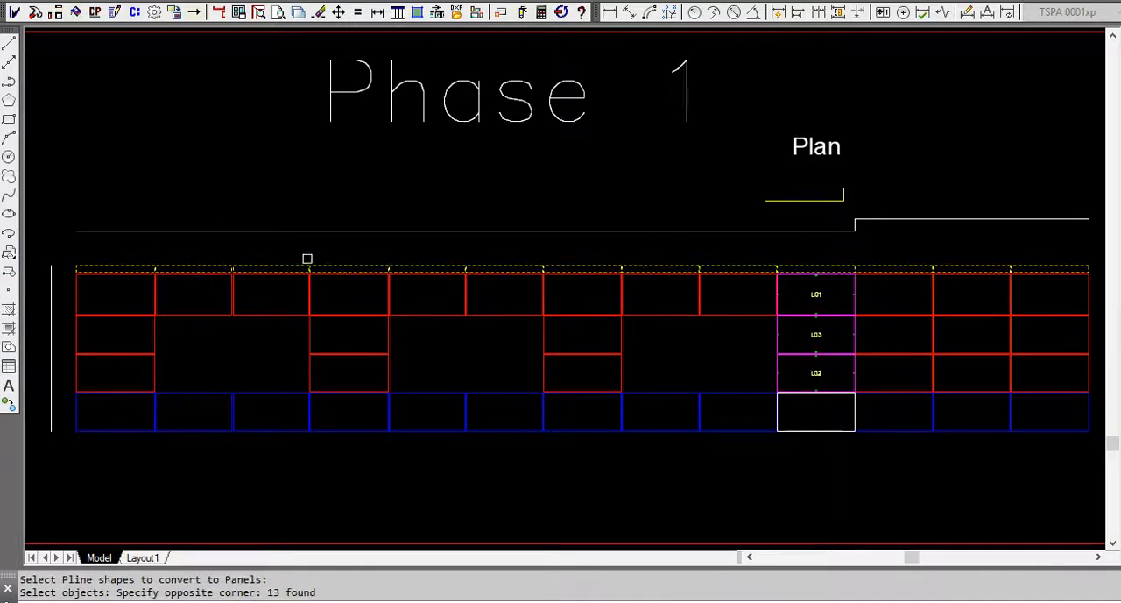
pyautogui.press('Return')
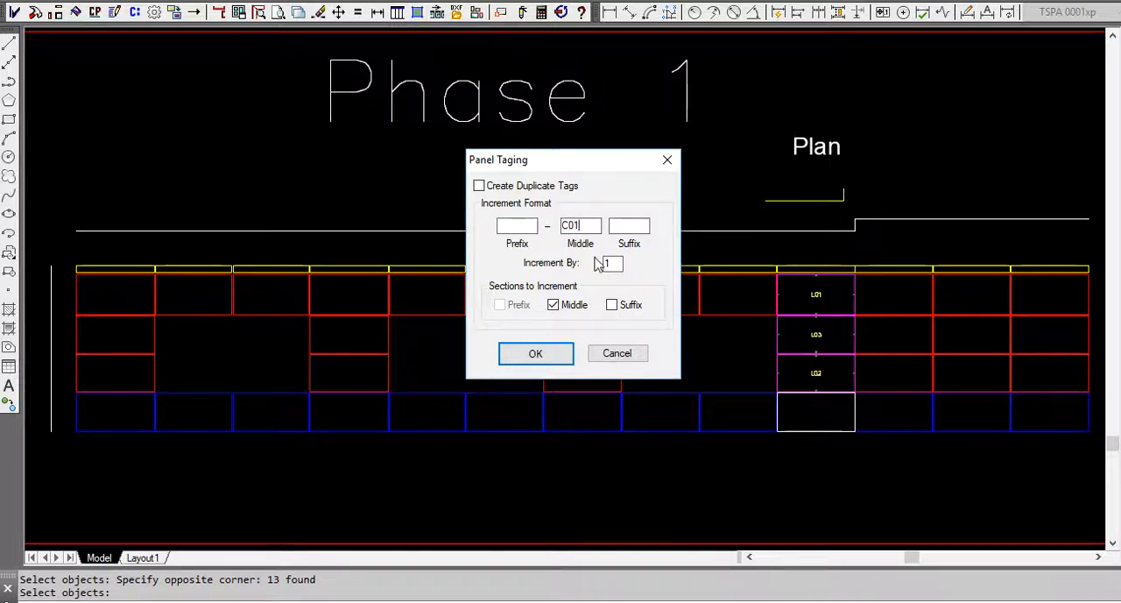
pyautogui.click(561, 357)
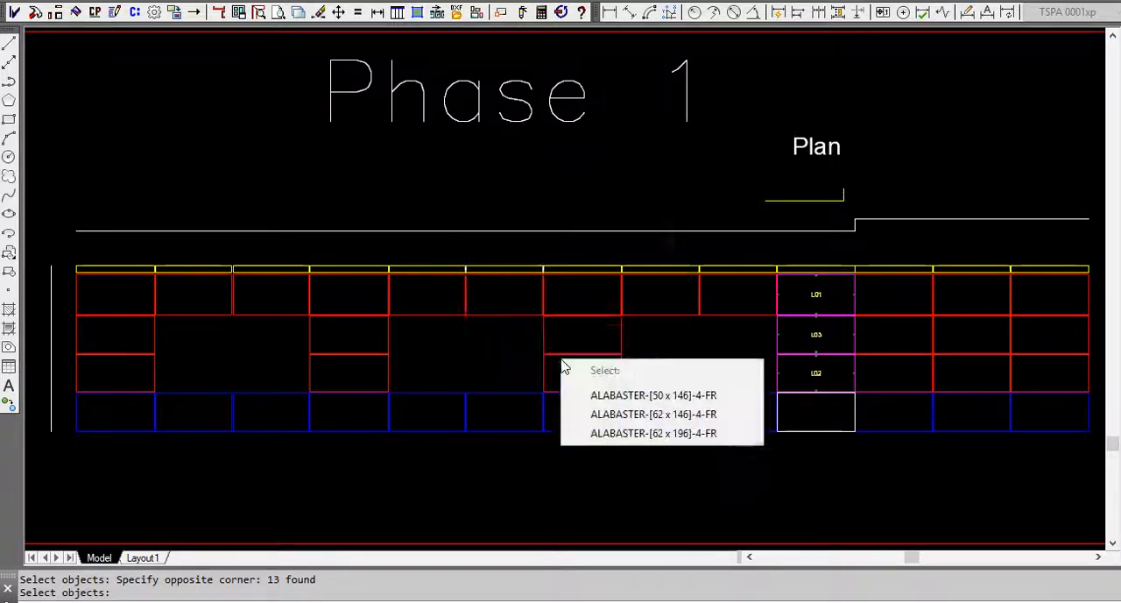
pyautogui.click(632, 391)
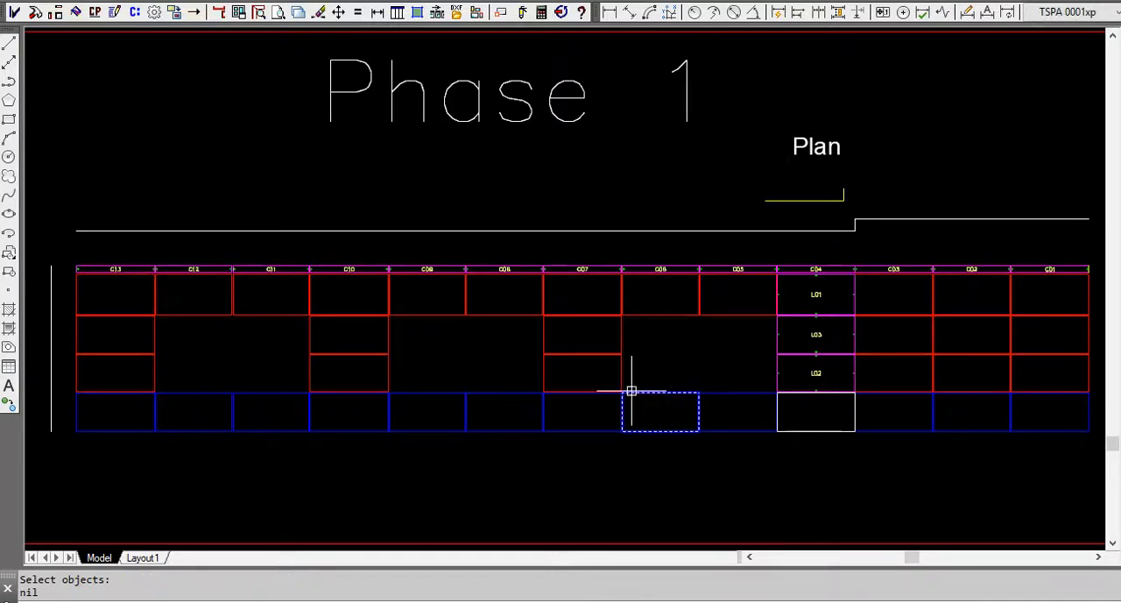
# Quick Link the yellow L-shaped plan to the C04 coping panel tag above L01.
pyautogui.scroll(4, 828, 268)
pyautogui.scroll(2, 822, 268)
pyautogui.scroll(-4, 770, 259)
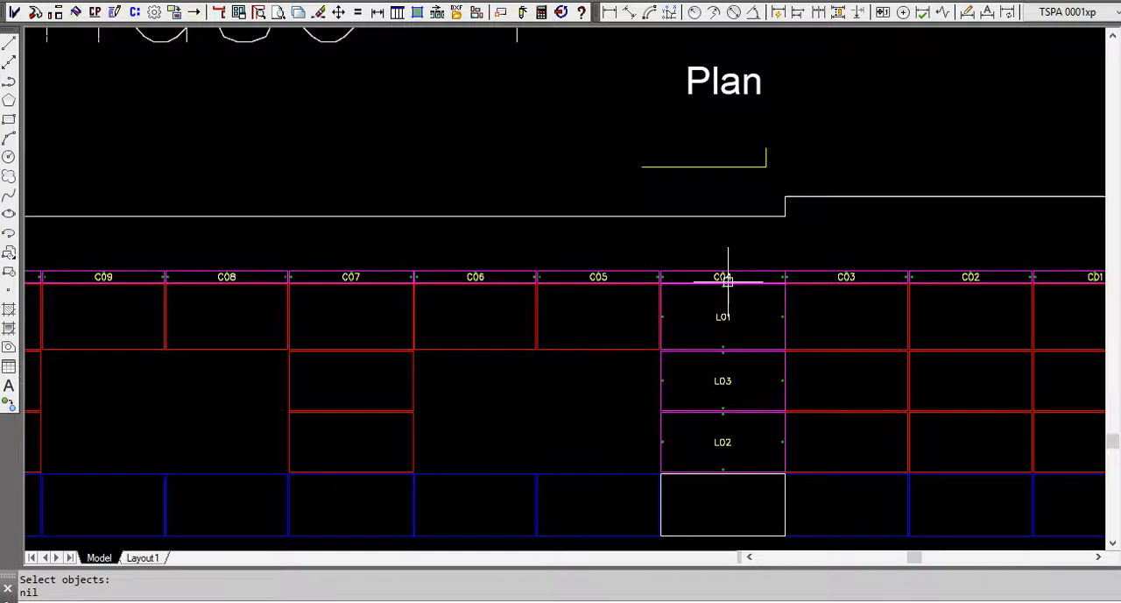
pyautogui.scroll(4, 722, 278)
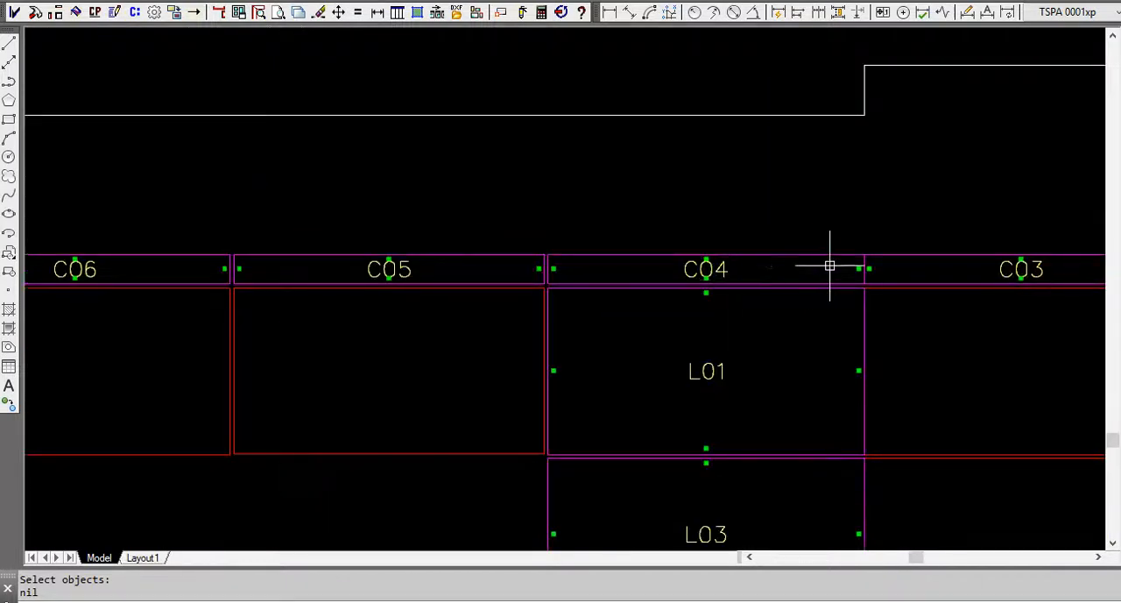
pyautogui.scroll(-2, 678, 289)
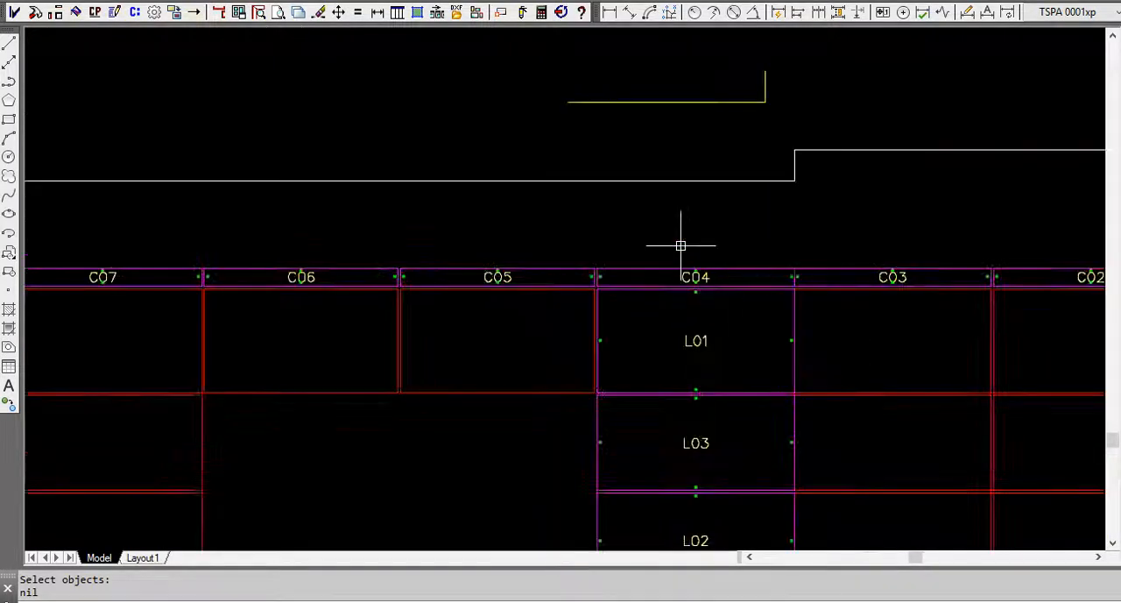
pyautogui.click(137, 12)
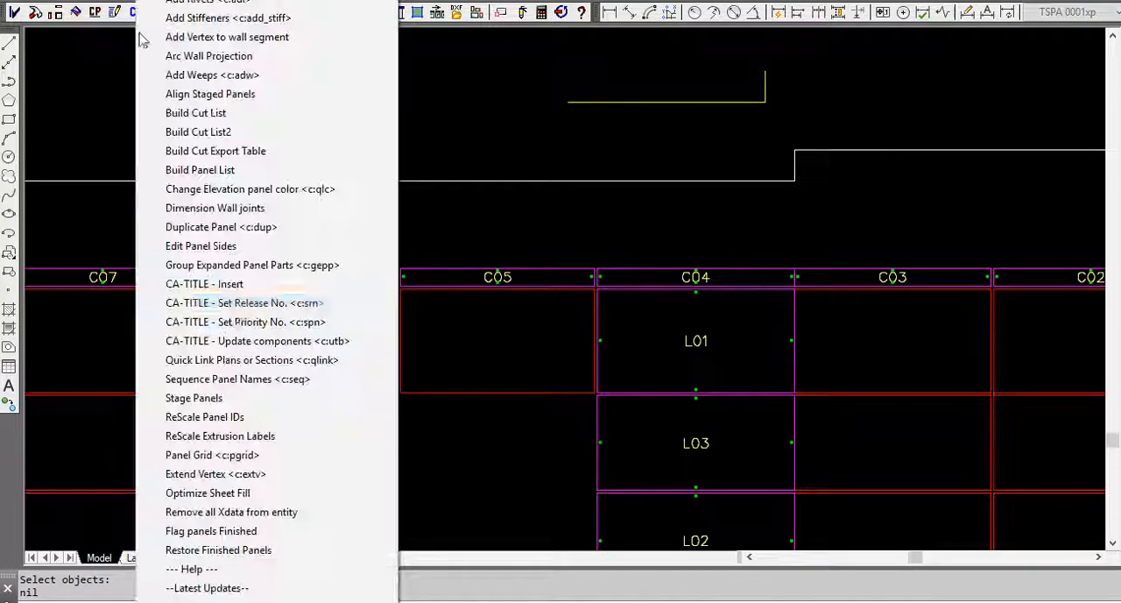
pyautogui.click(243, 360)
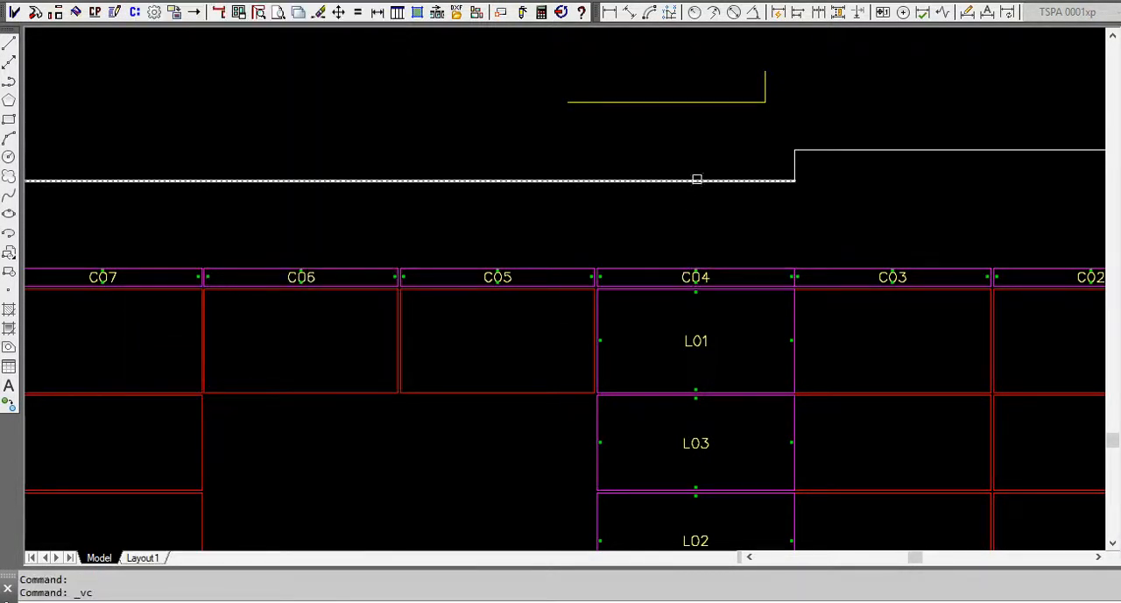
pyautogui.click(701, 102)
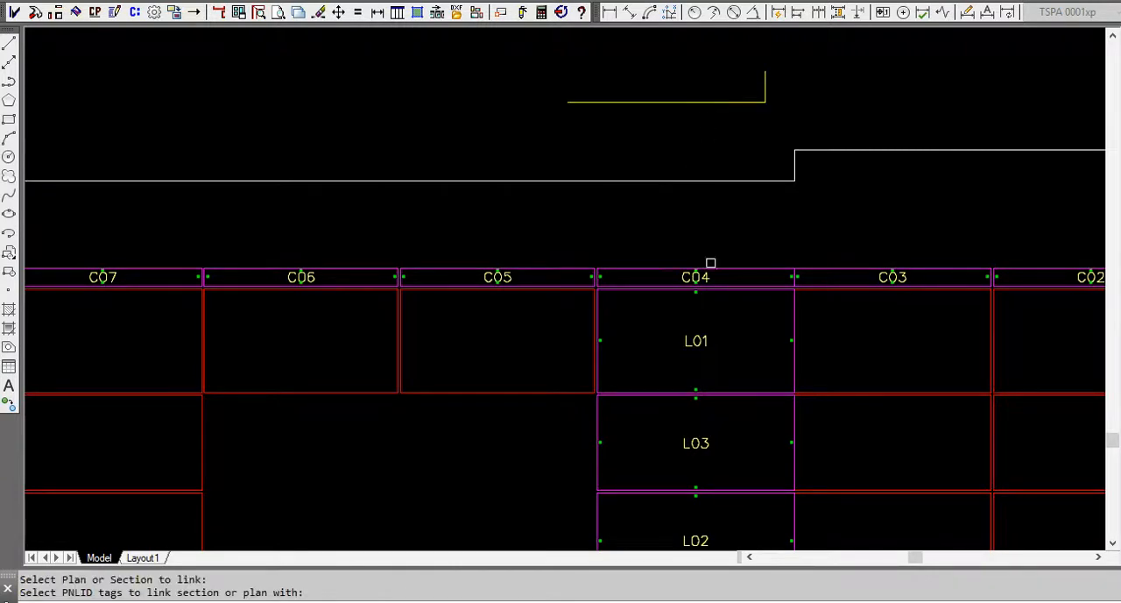
pyautogui.click(707, 276)
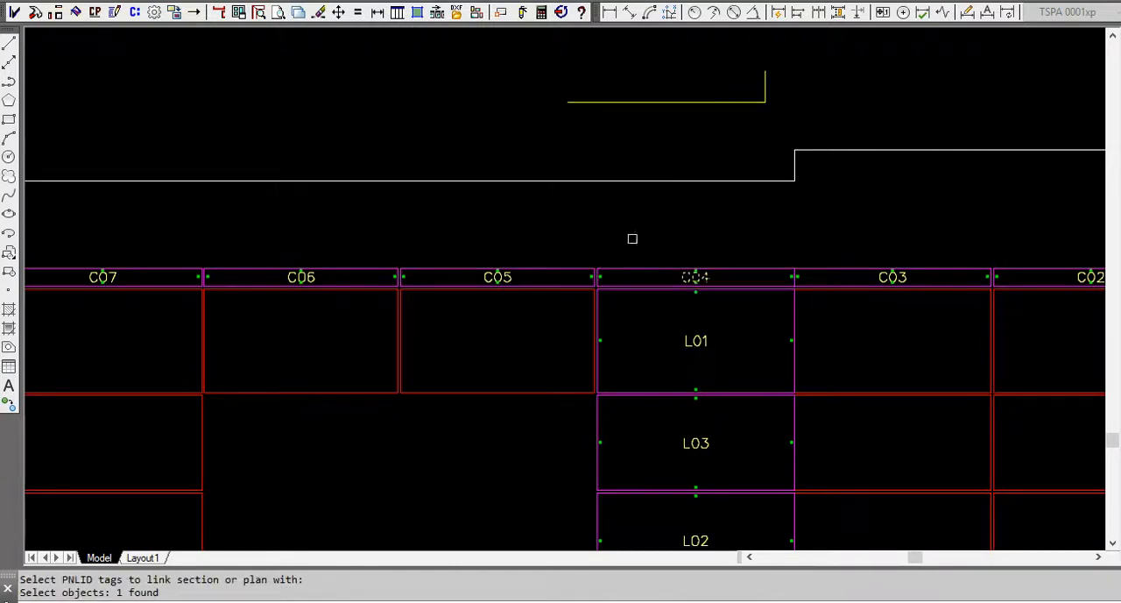
pyautogui.press('Return')
# Quick Link the coping section profile to all the coping panel tags, C01 to C13, of the Phase 1 elevation.
pyautogui.scroll(-3, 446, 232)
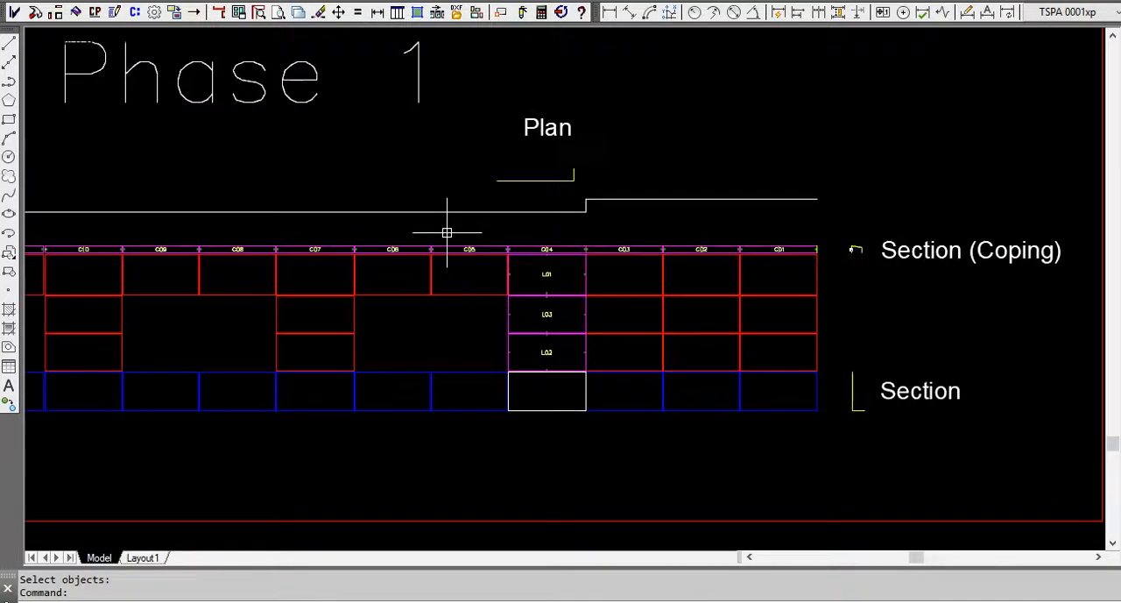
pyautogui.scroll(5, 851, 253)
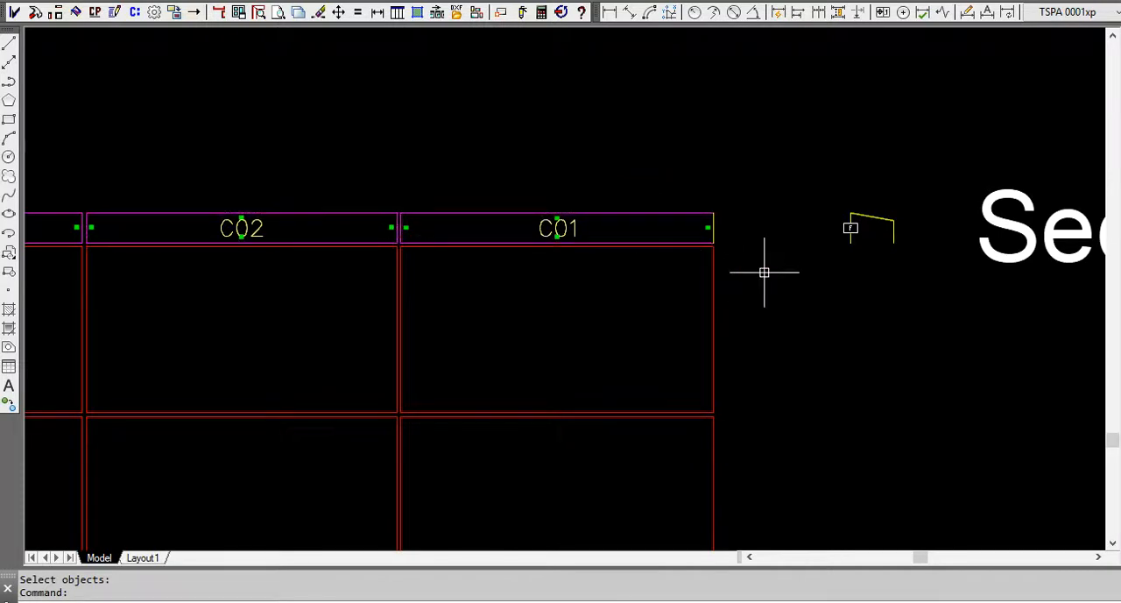
pyautogui.scroll(-2, 906, 255)
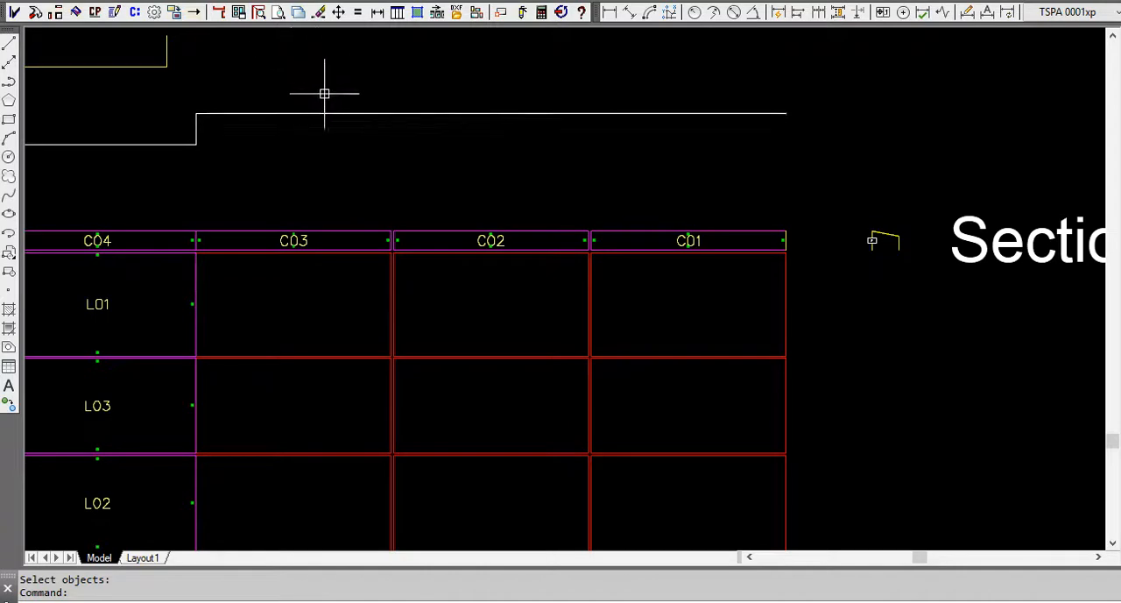
pyautogui.click(135, 12)
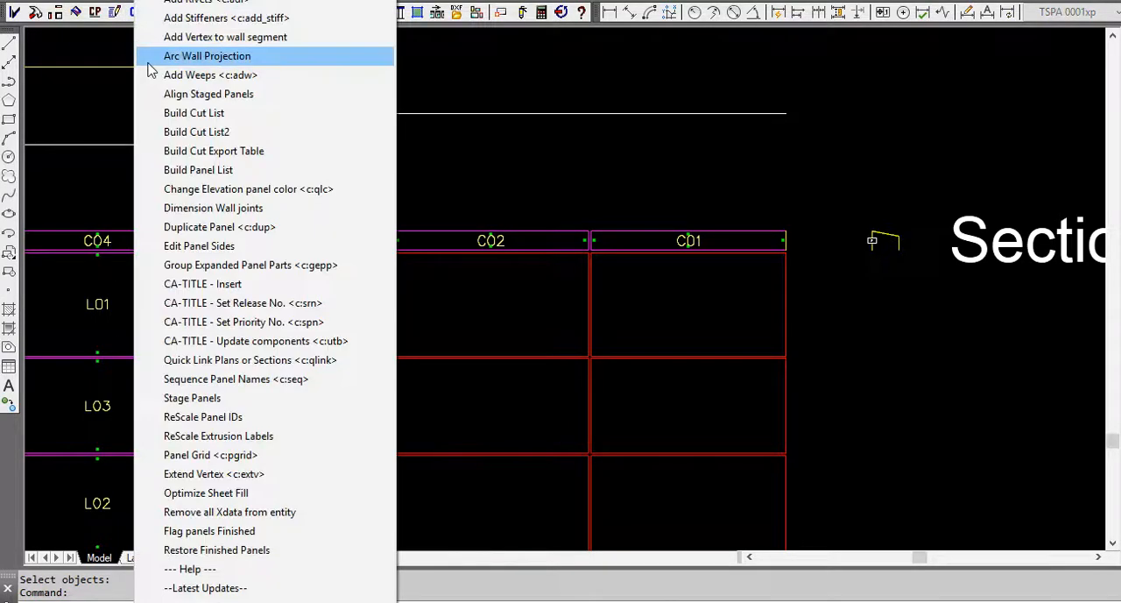
pyautogui.click(202, 360)
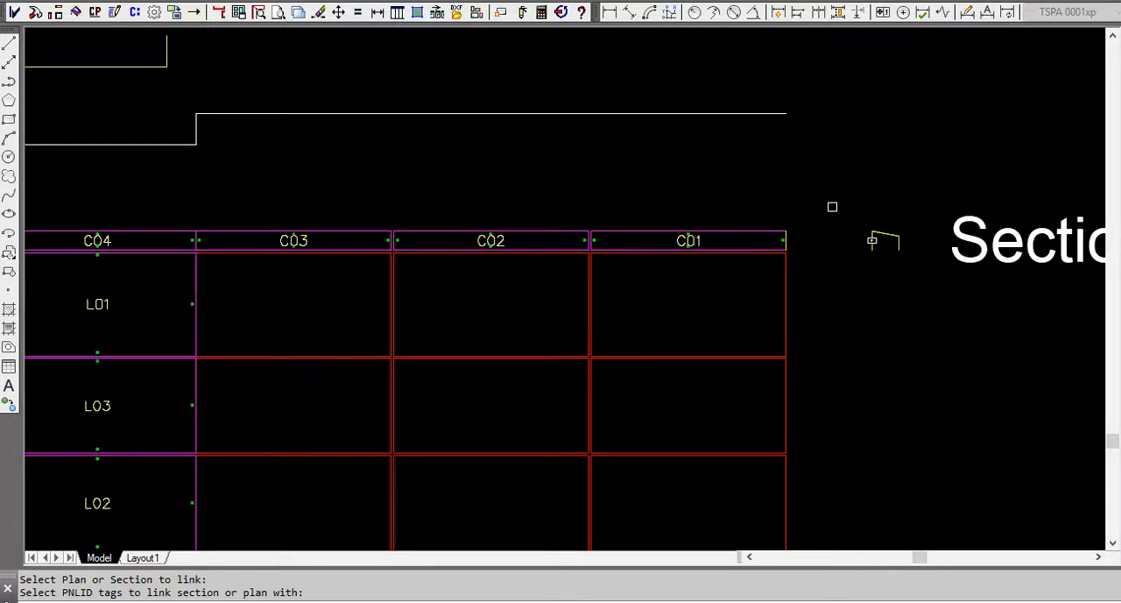
pyautogui.click(692, 241)
pyautogui.scroll(-4, 797, 254)
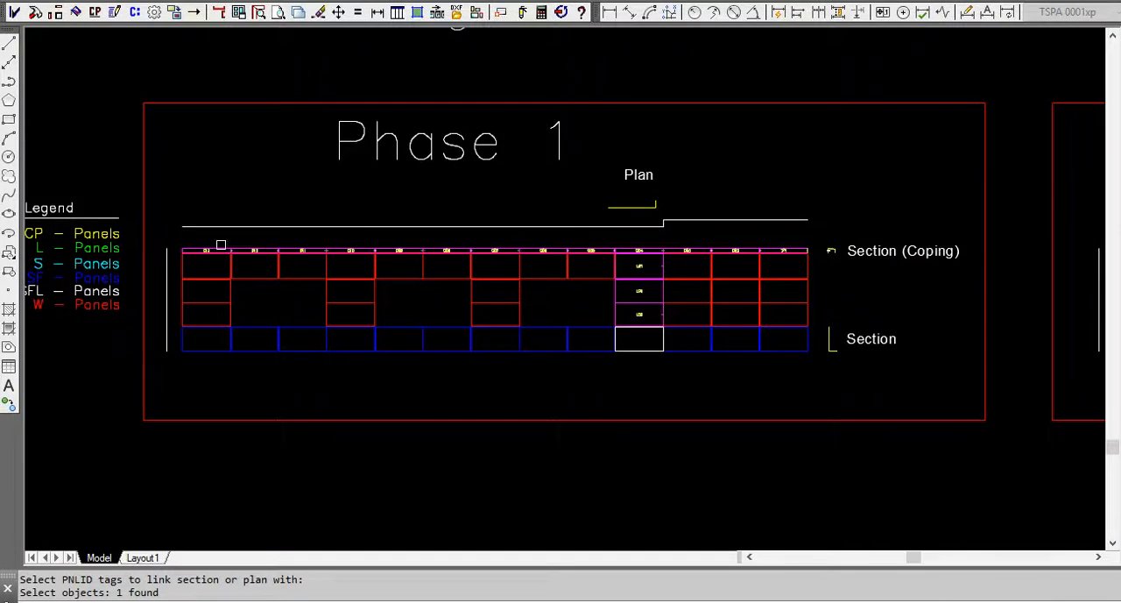
pyautogui.click(199, 240)
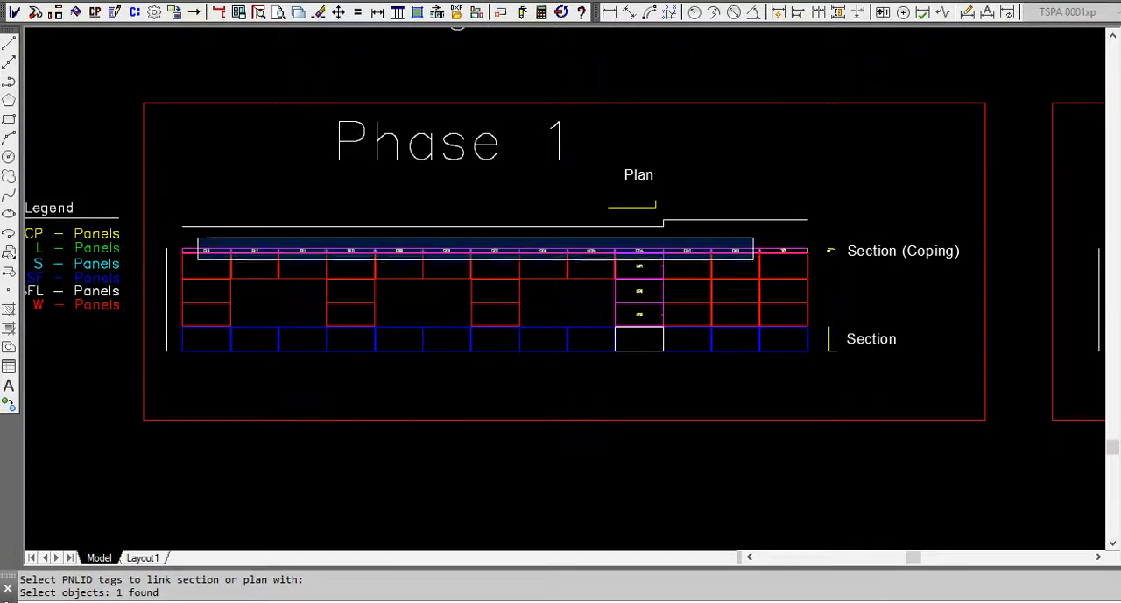
pyautogui.click(752, 257)
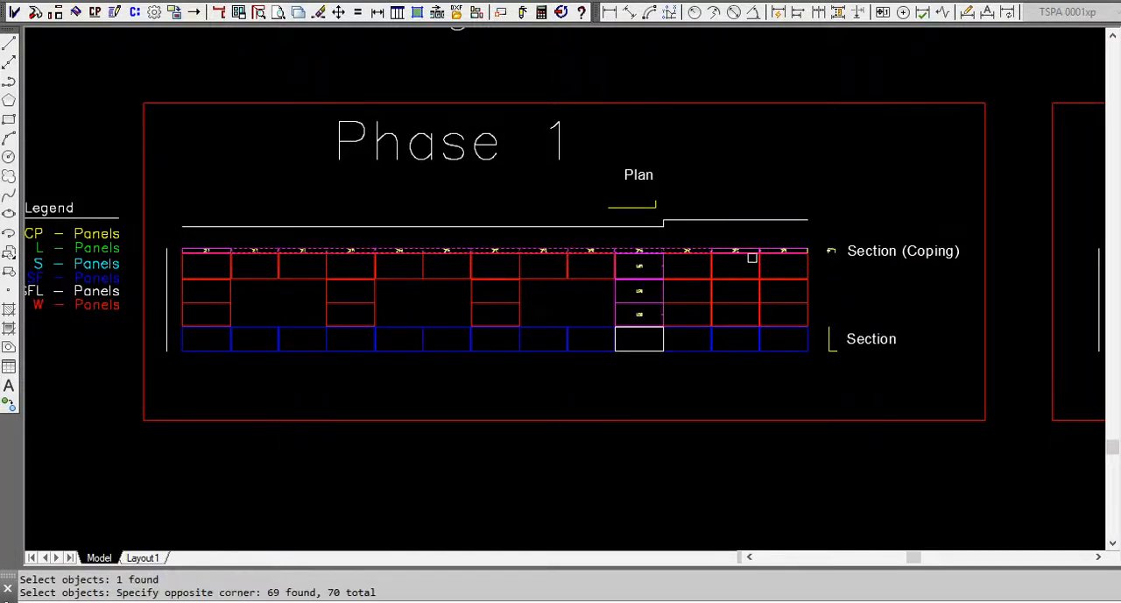
pyautogui.press('Return')
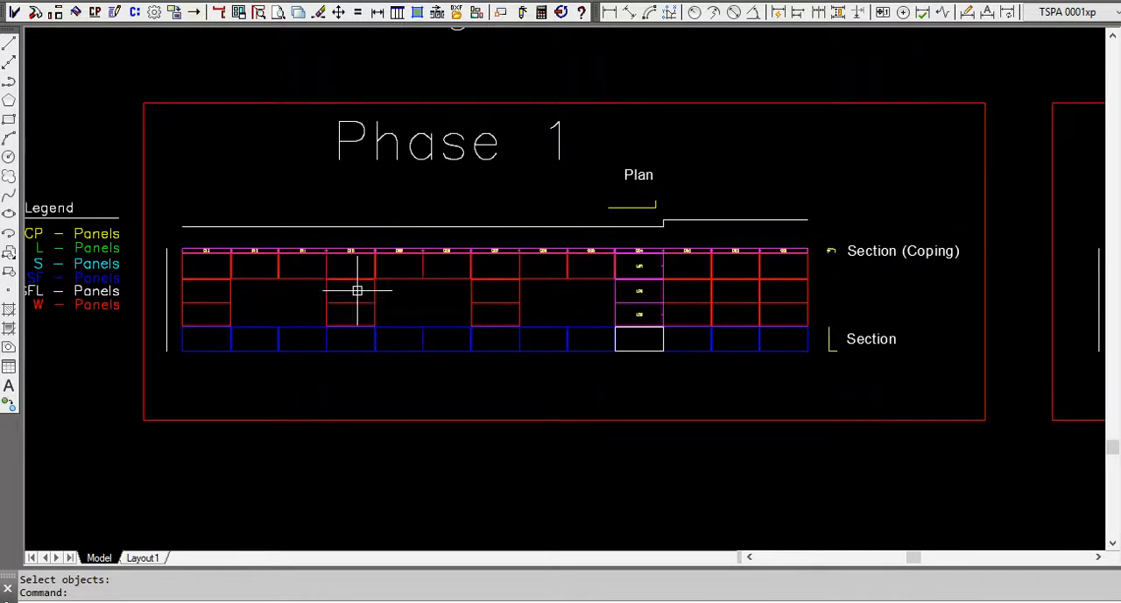
# Convert all the red W shapes of Phase 1 to panels tagged from W01 in increments of 1, using ALABASTER-[50 x 146]-4-FR.
pyautogui.click(100, 17)
pyautogui.click(175, 66)
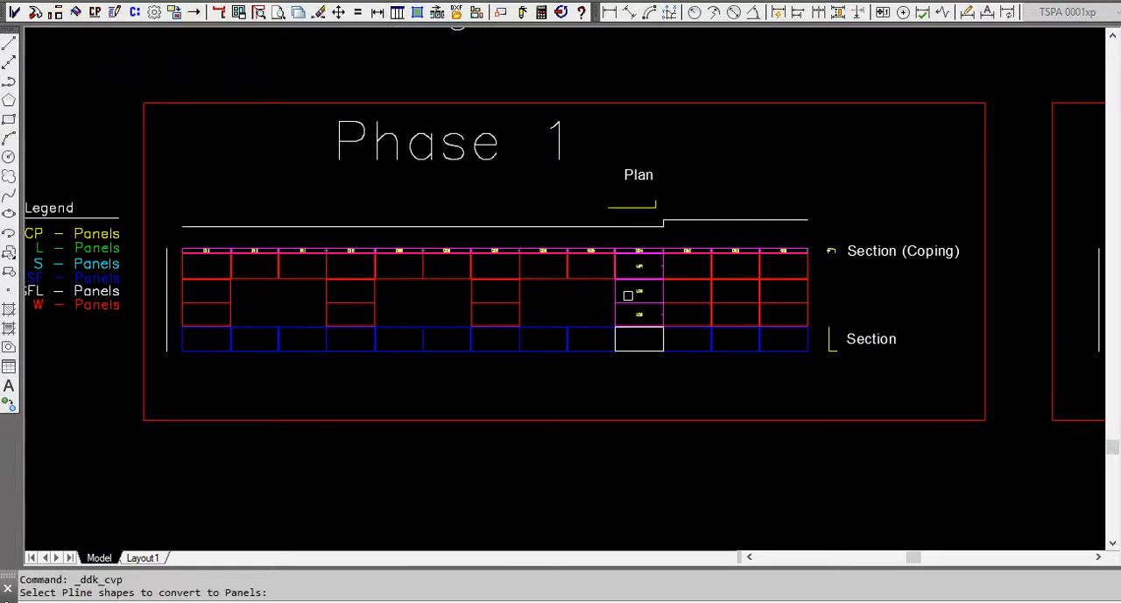
pyautogui.click(789, 320)
pyautogui.click(681, 267)
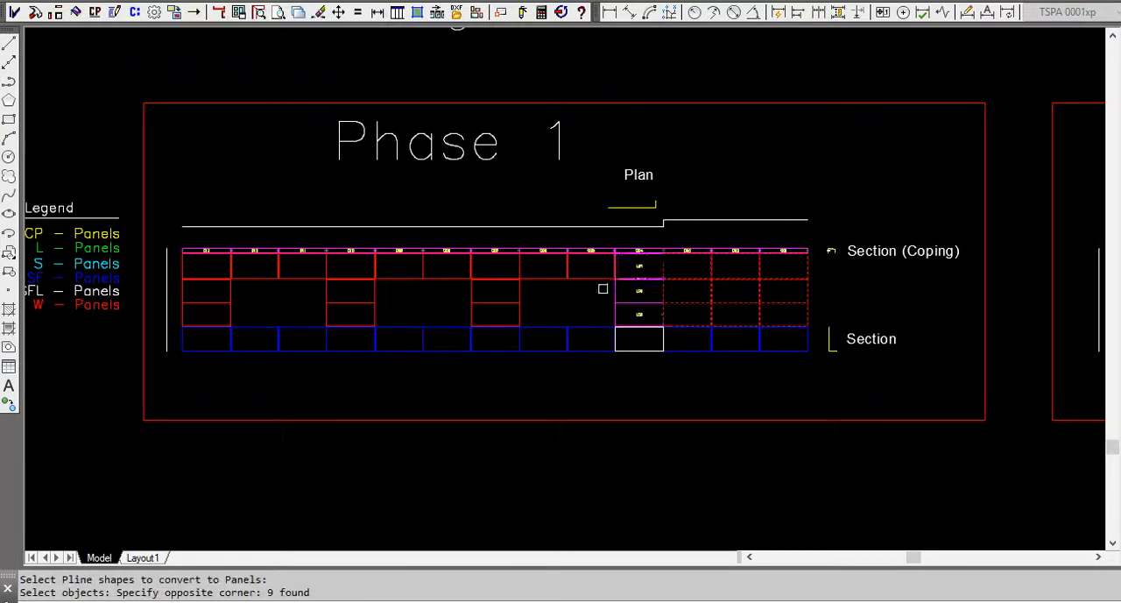
pyautogui.click(589, 313)
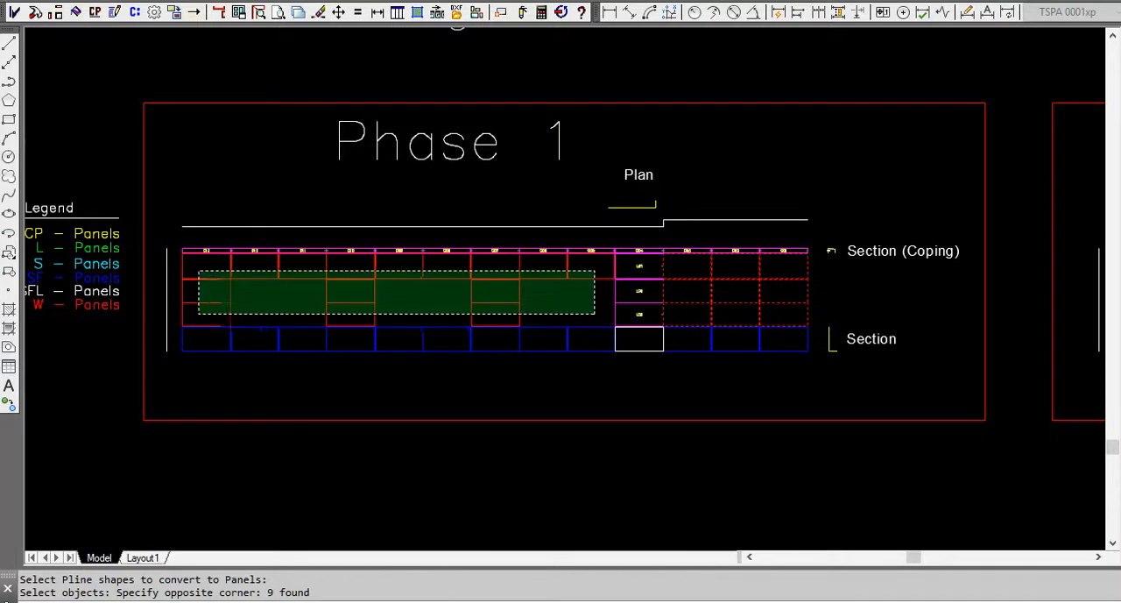
pyautogui.click(207, 276)
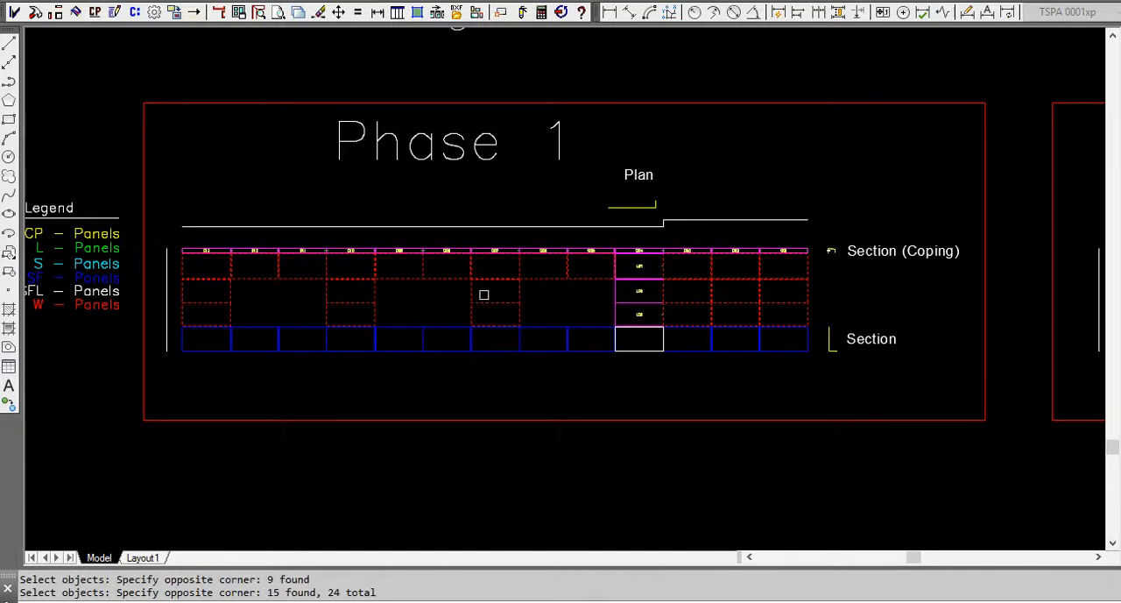
pyautogui.press('Return')
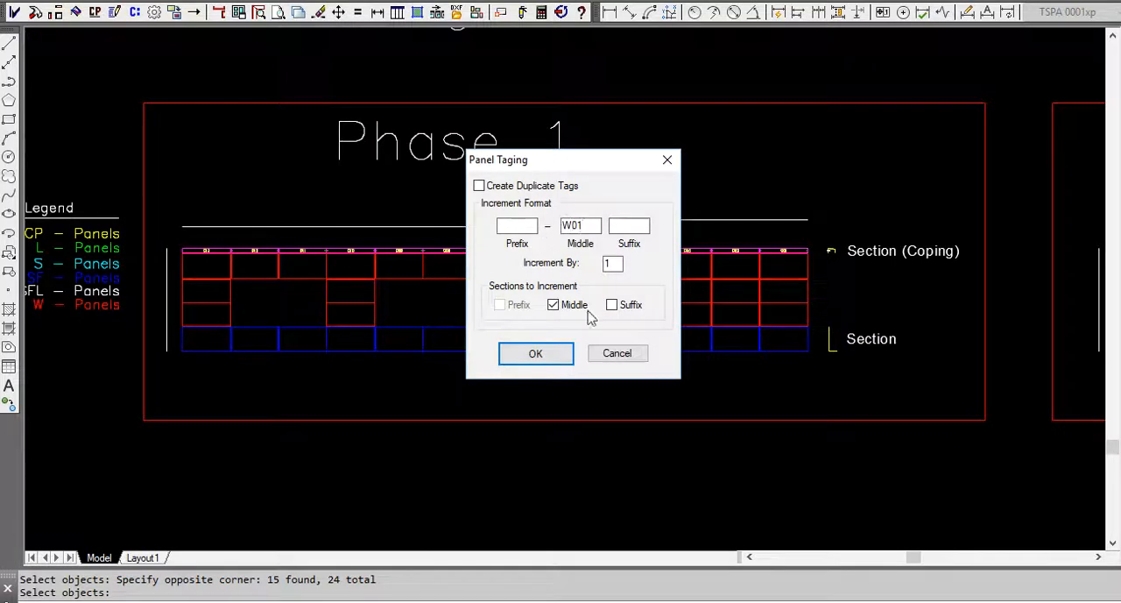
pyautogui.click(544, 356)
pyautogui.click(629, 391)
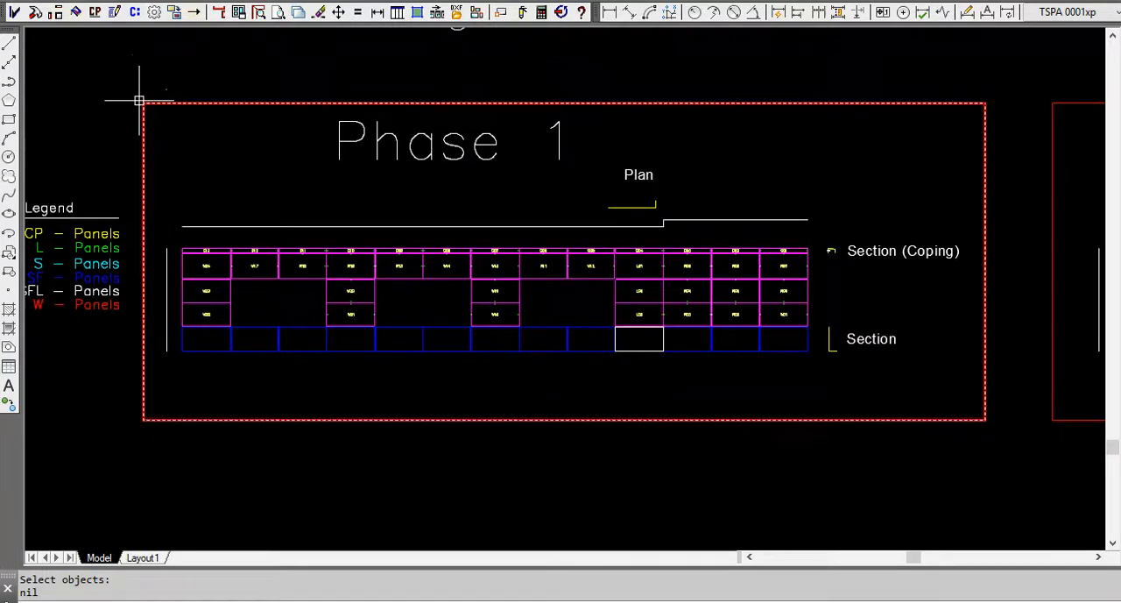
# Convert the blue SF shapes of Phase 1 to panels tagged from SF01 in increments of 1, using ALABASTER-[50 x 146]-4-FR.
pyautogui.click(98, 16)
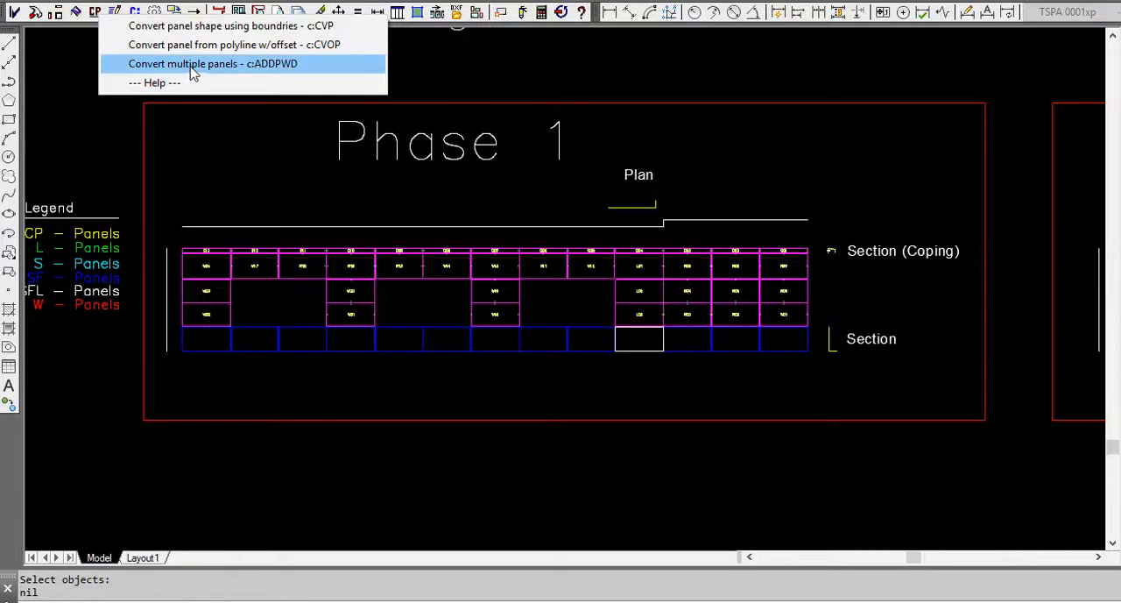
pyautogui.click(228, 62)
pyautogui.click(777, 344)
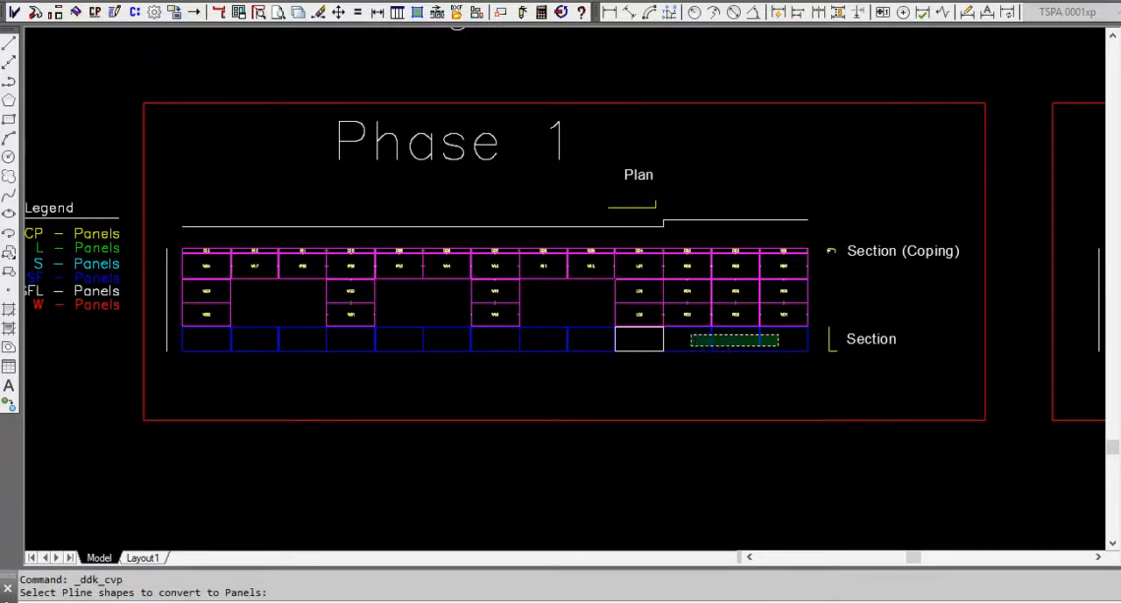
pyautogui.click(688, 337)
pyautogui.click(599, 336)
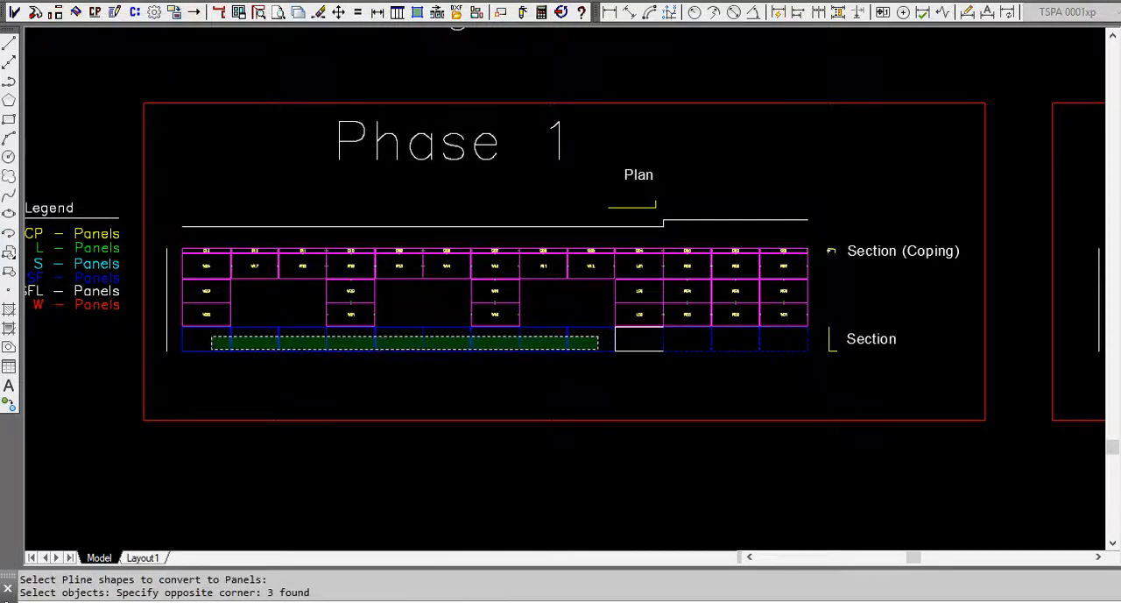
pyautogui.click(211, 351)
pyautogui.press('Return')
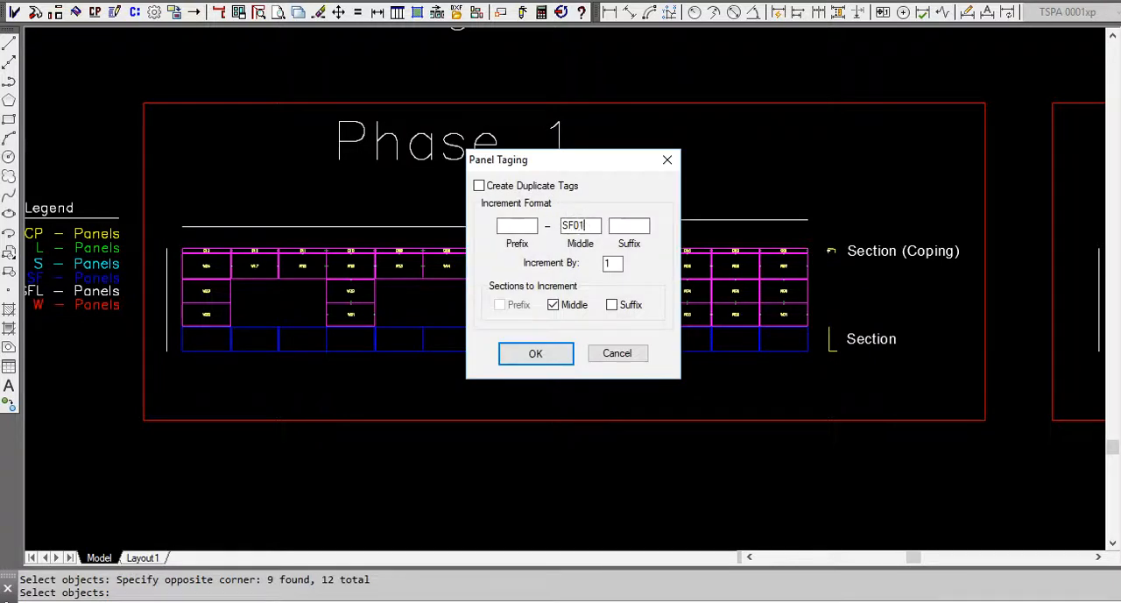
pyautogui.click(543, 351)
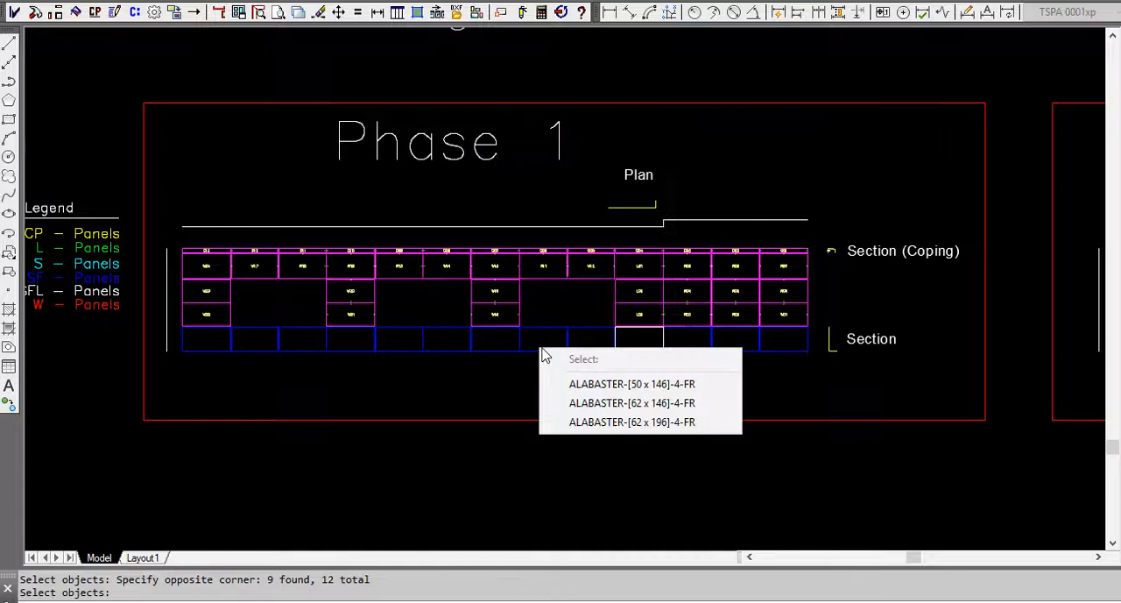
pyautogui.click(594, 385)
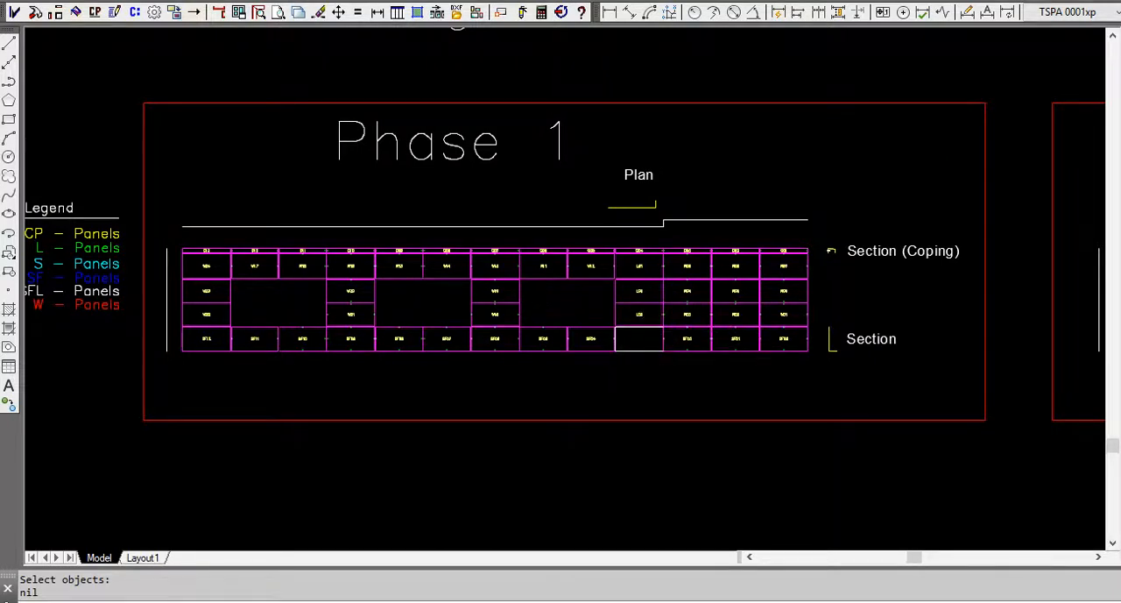
# Convert the white SFL shape below L02 in Phase 1 to a panel tagged SFL01.
pyautogui.scroll(4, 646, 360)
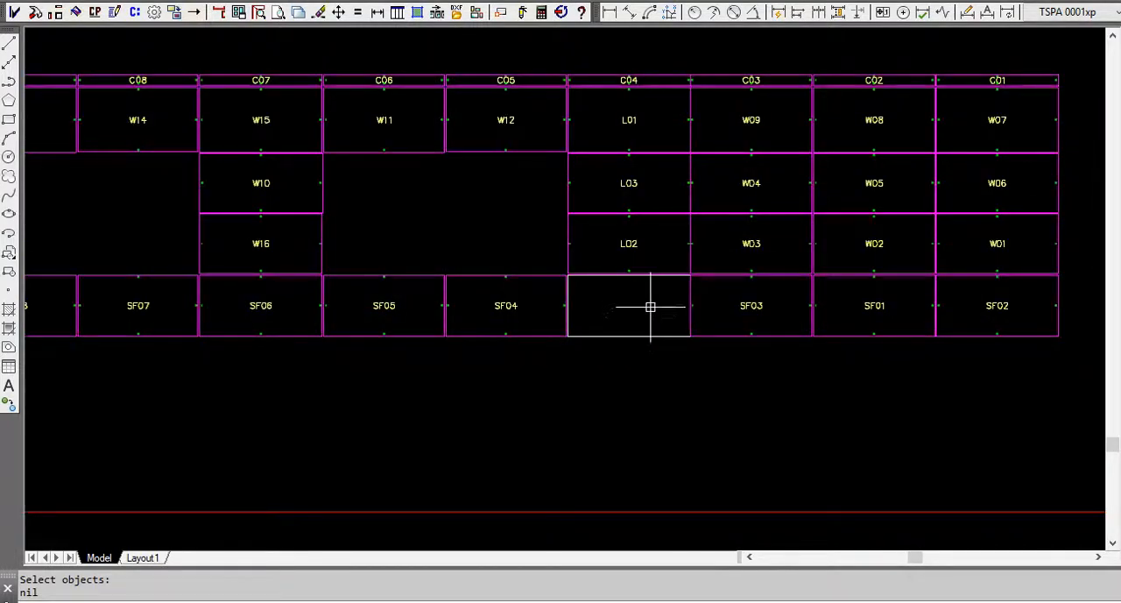
pyautogui.scroll(-4, 650, 306)
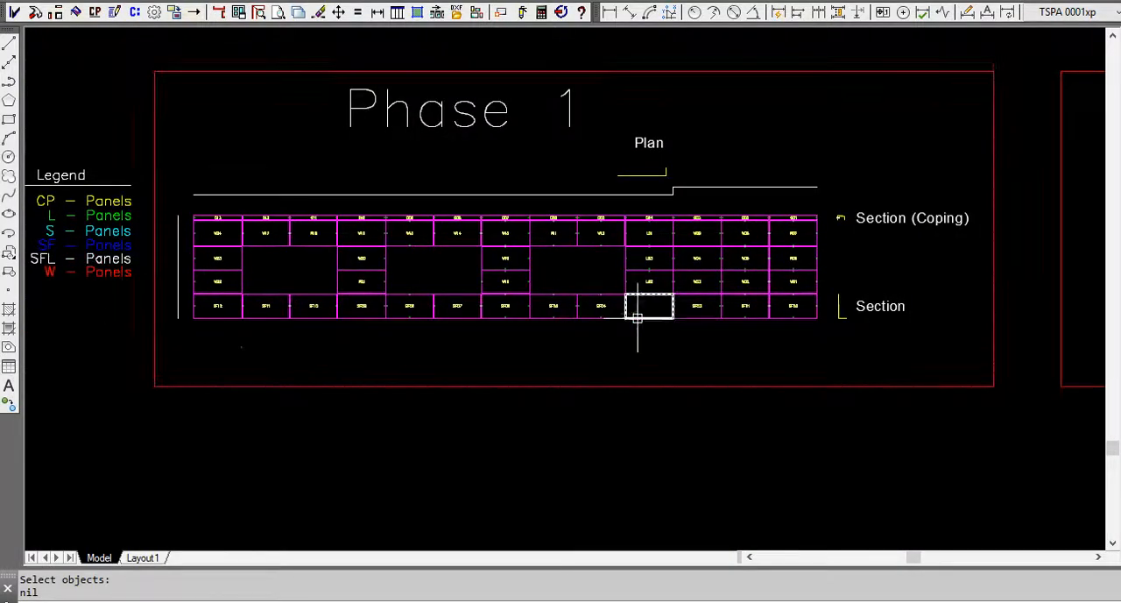
pyautogui.click(95, 12)
pyautogui.click(100, 62)
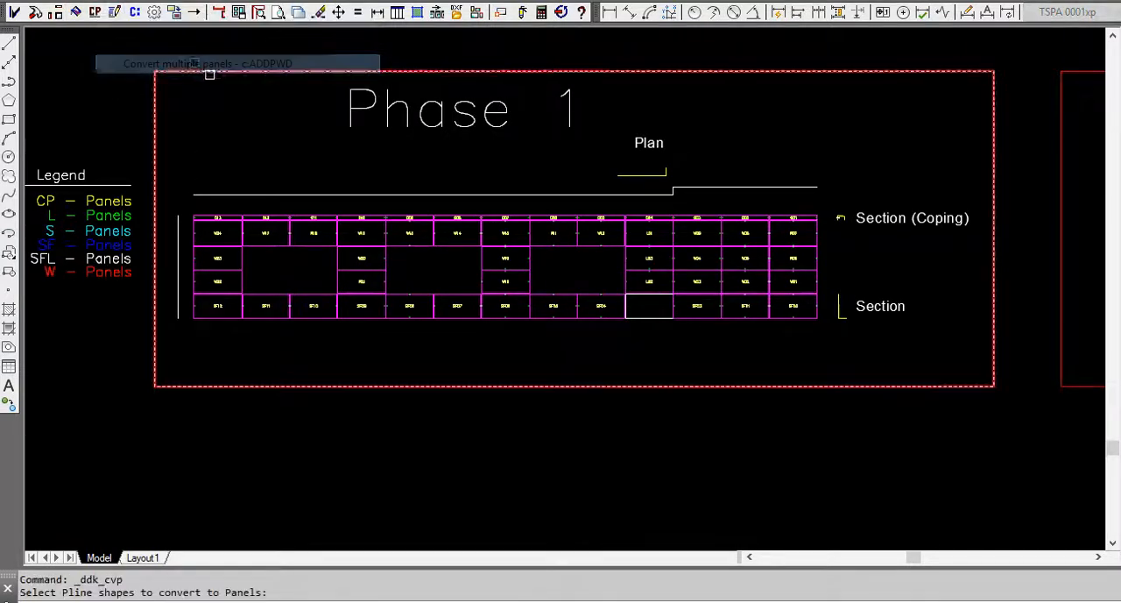
pyautogui.click(650, 313)
pyautogui.press('Return')
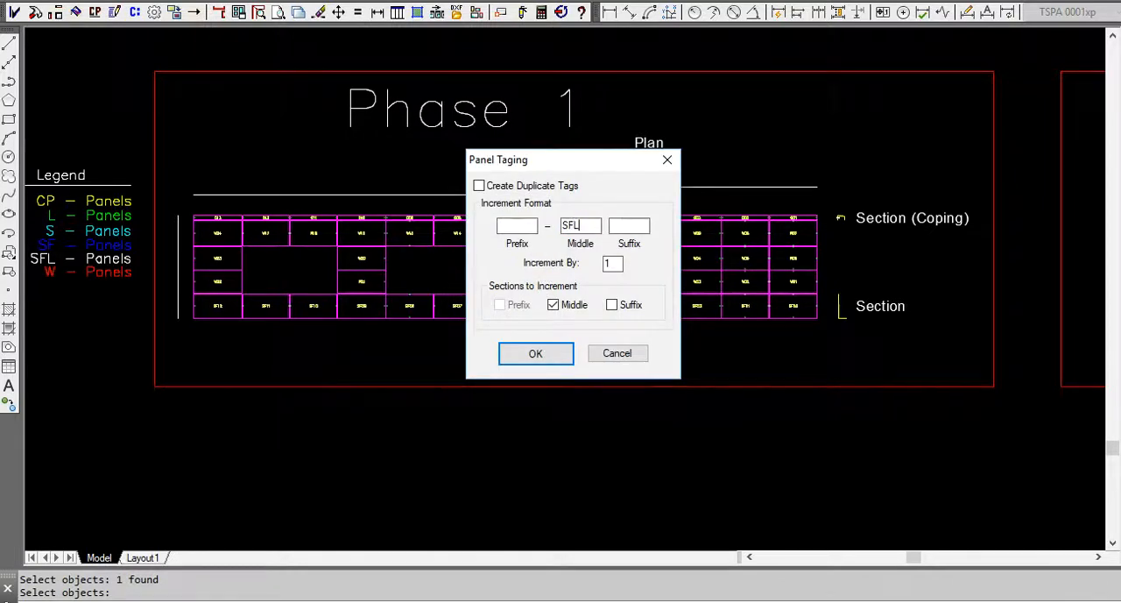
pyautogui.click(535, 353)
pyautogui.click(619, 410)
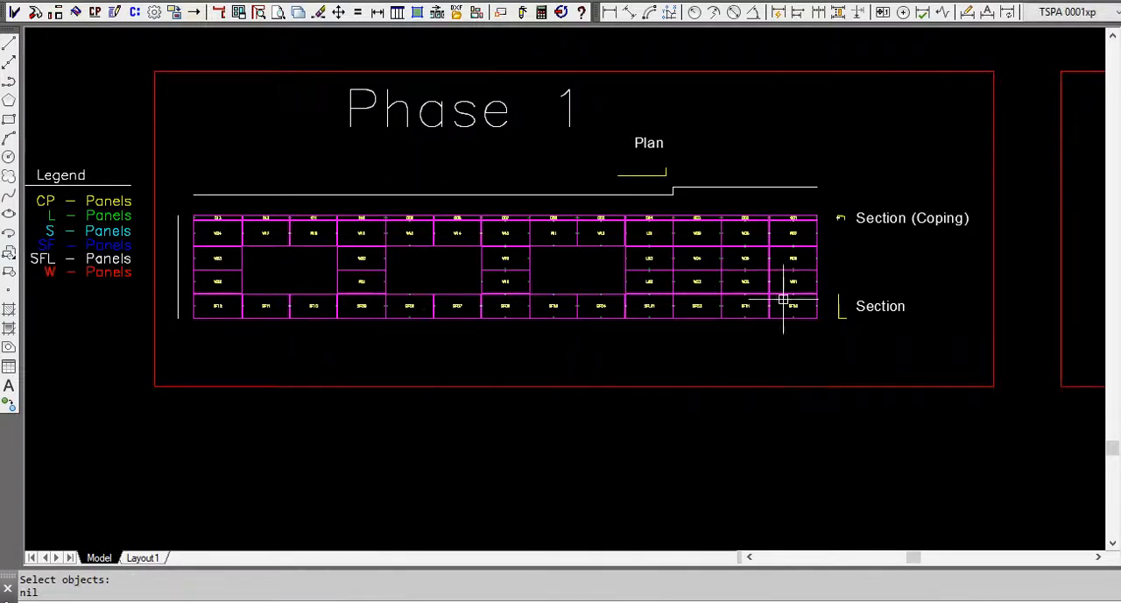
# Quick Link the yellow L-shaped plan to the SFL01 panel tag of the Phase 1 elevation.
pyautogui.click(398, 190)
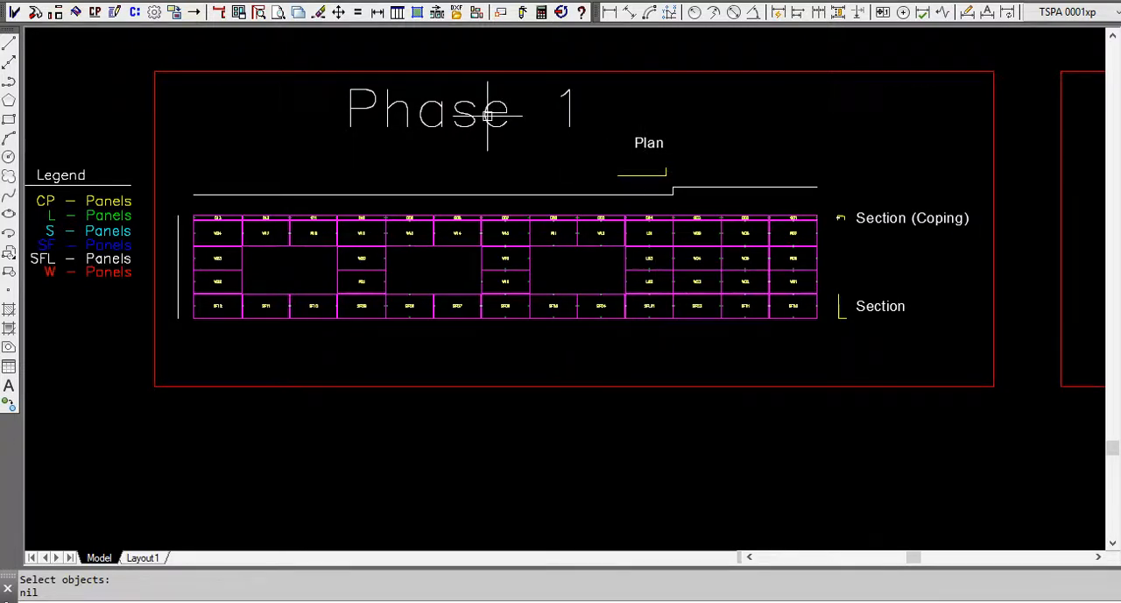
pyautogui.click(137, 13)
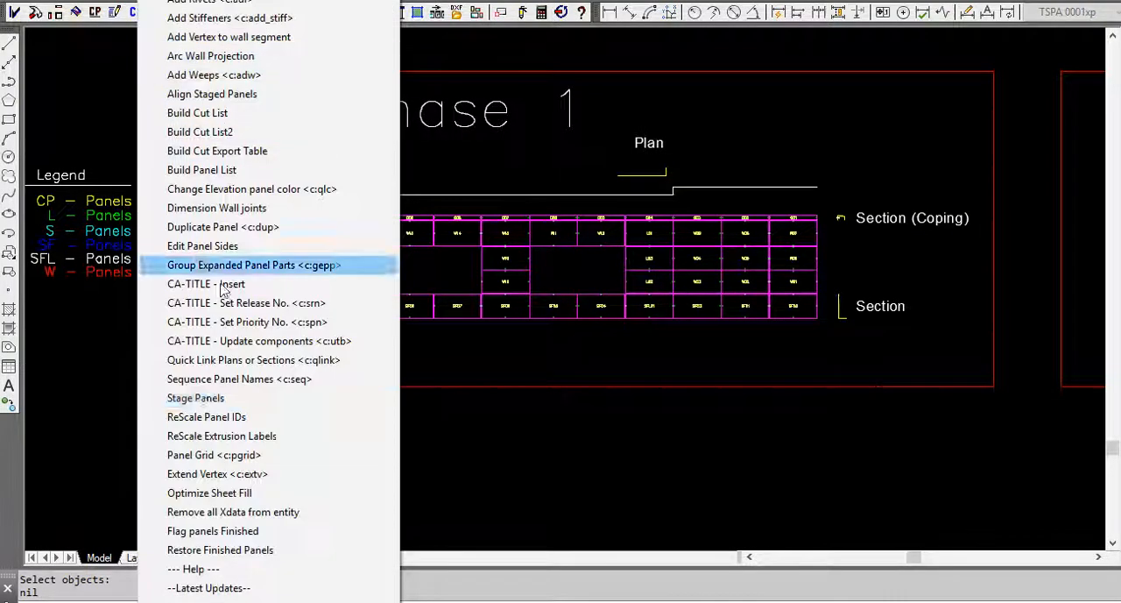
pyautogui.click(235, 362)
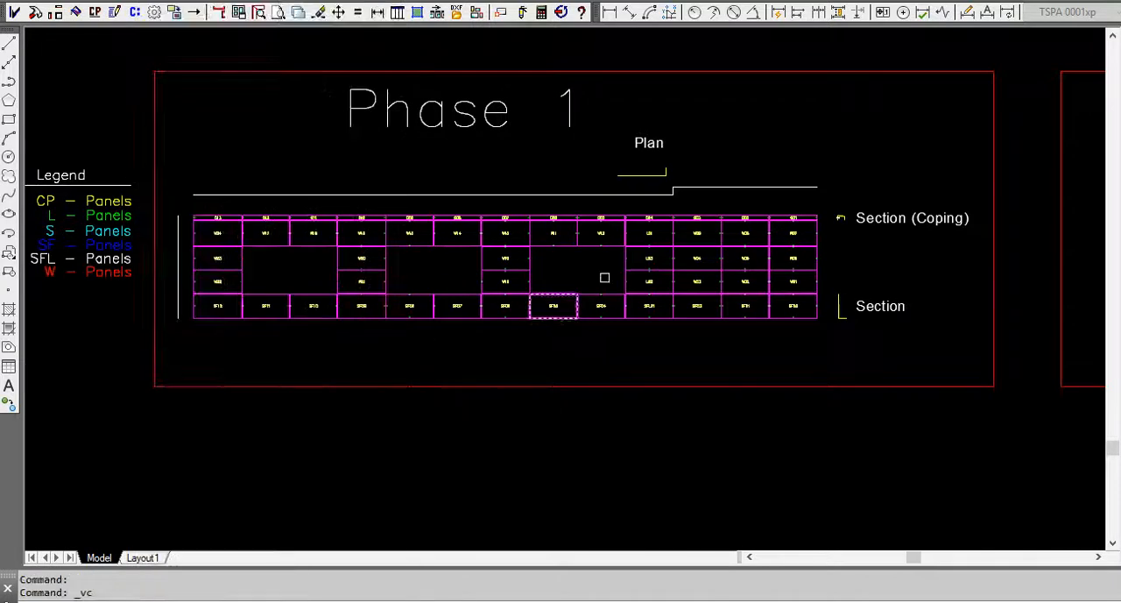
pyautogui.click(651, 178)
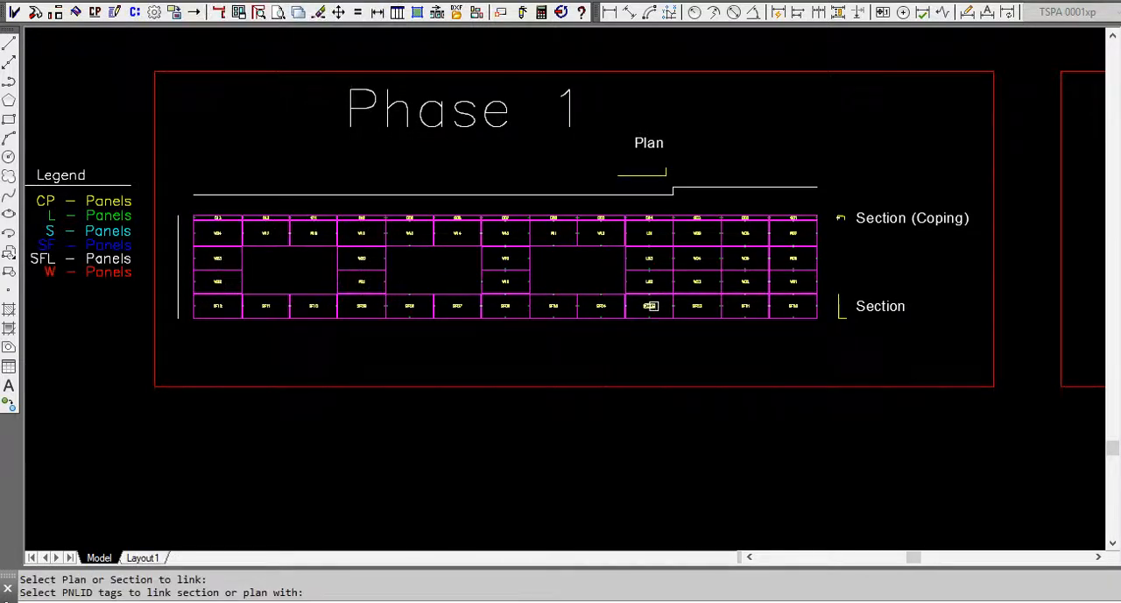
pyautogui.click(650, 304)
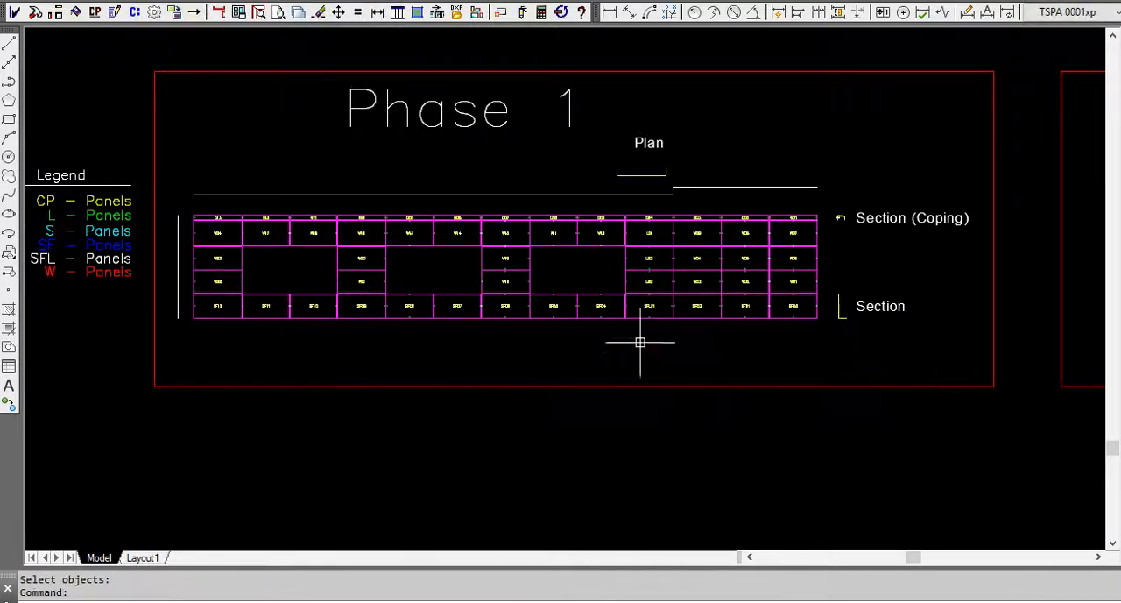
# Quick Link the yellow L-shaped section to all the SF panel tags and the SFL01 tag in the lowest row of Phase 1.
pyautogui.rightClick(644, 322)
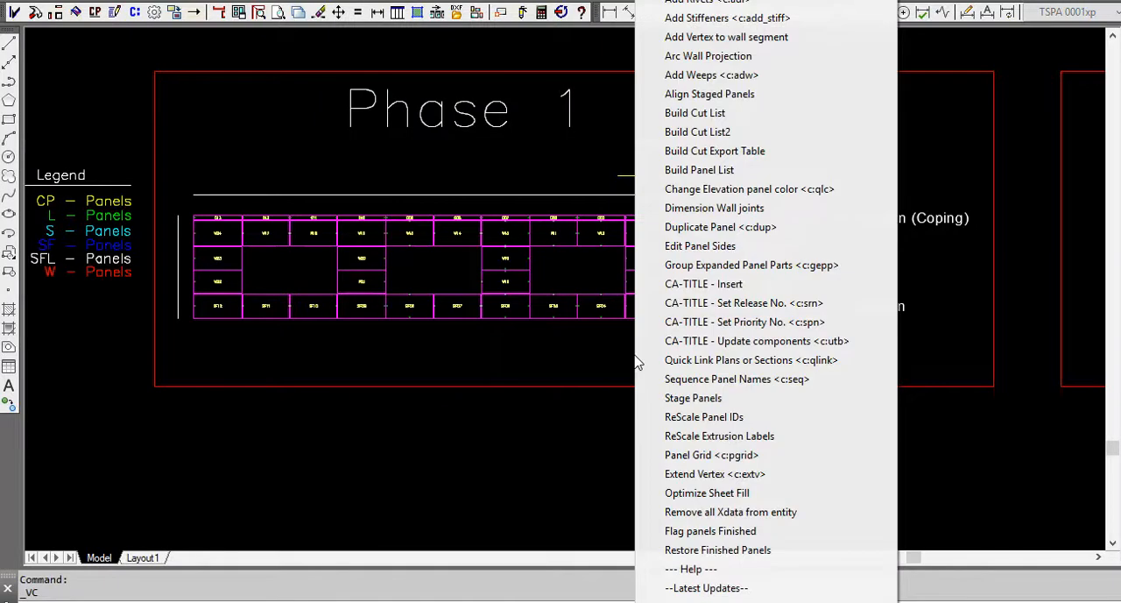
pyautogui.click(733, 359)
pyautogui.click(842, 307)
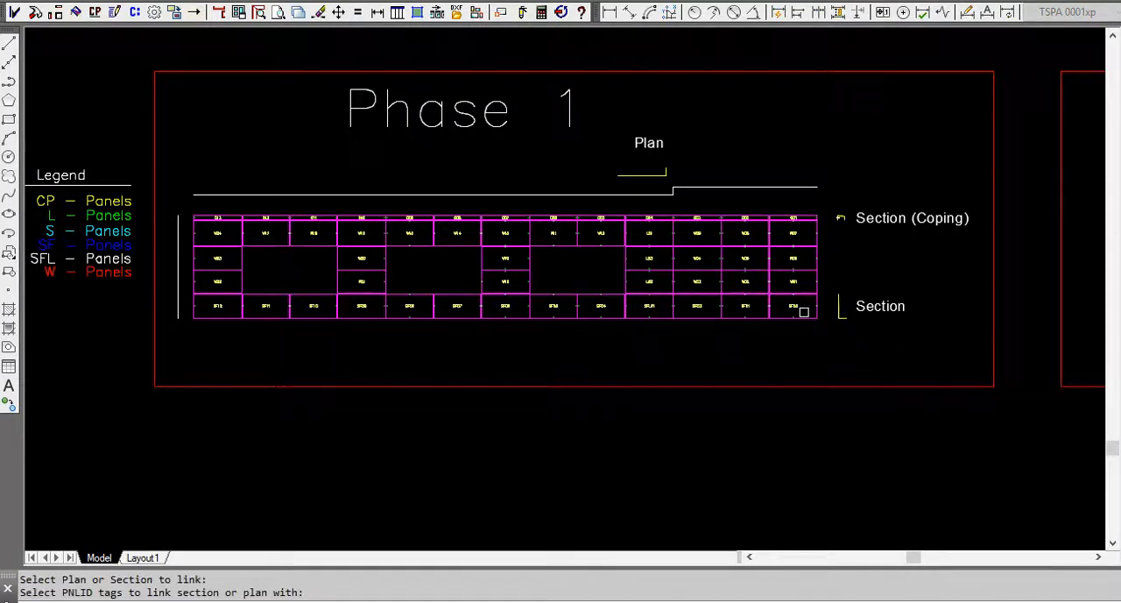
pyautogui.click(794, 306)
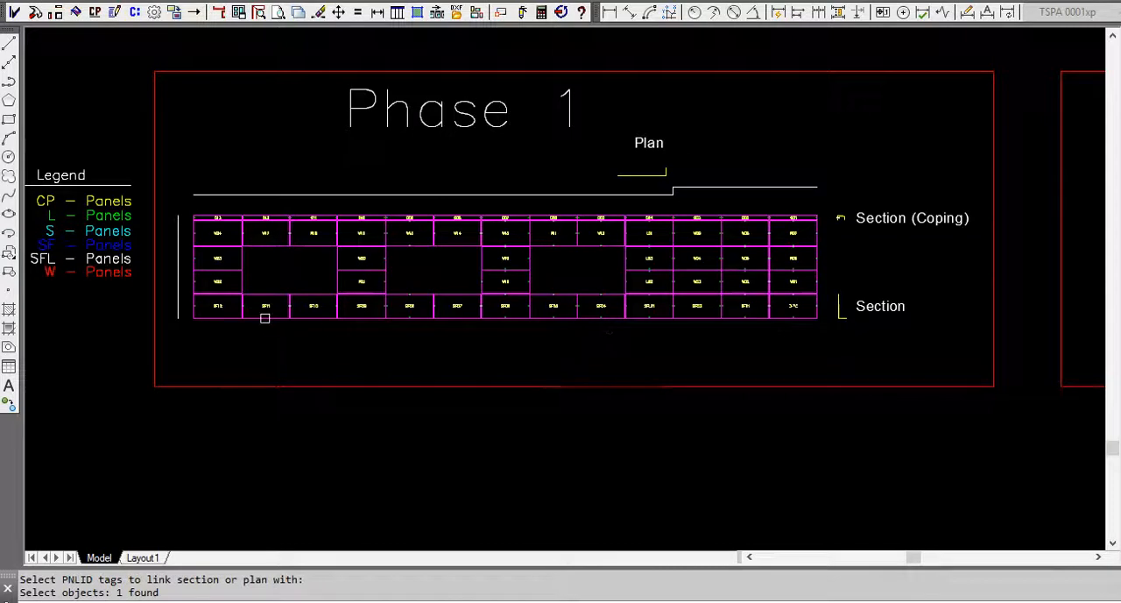
pyautogui.click(202, 300)
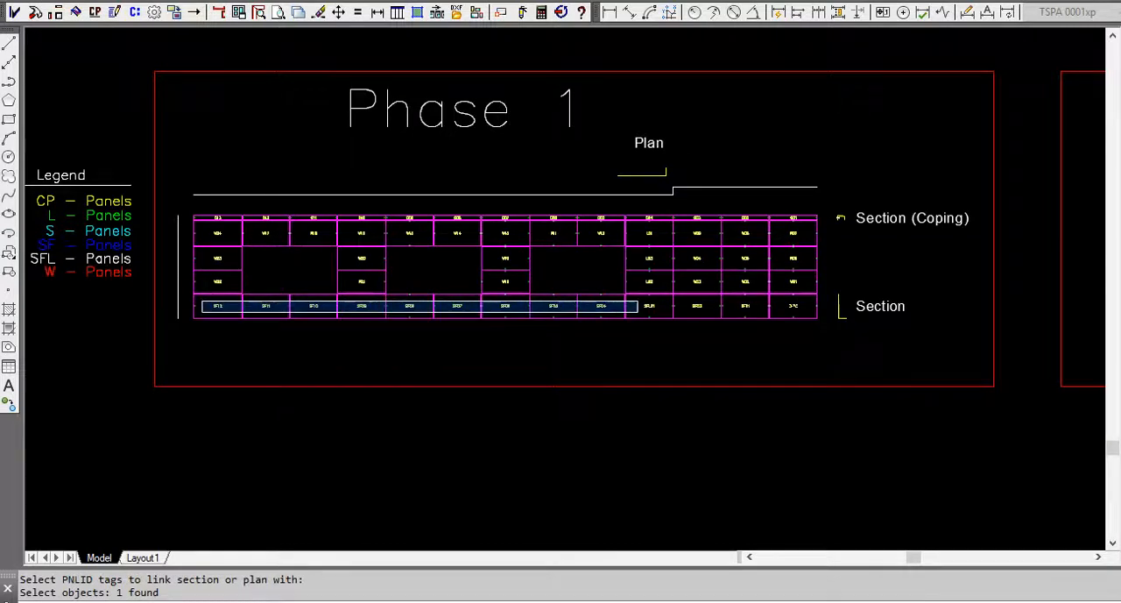
pyautogui.click(755, 311)
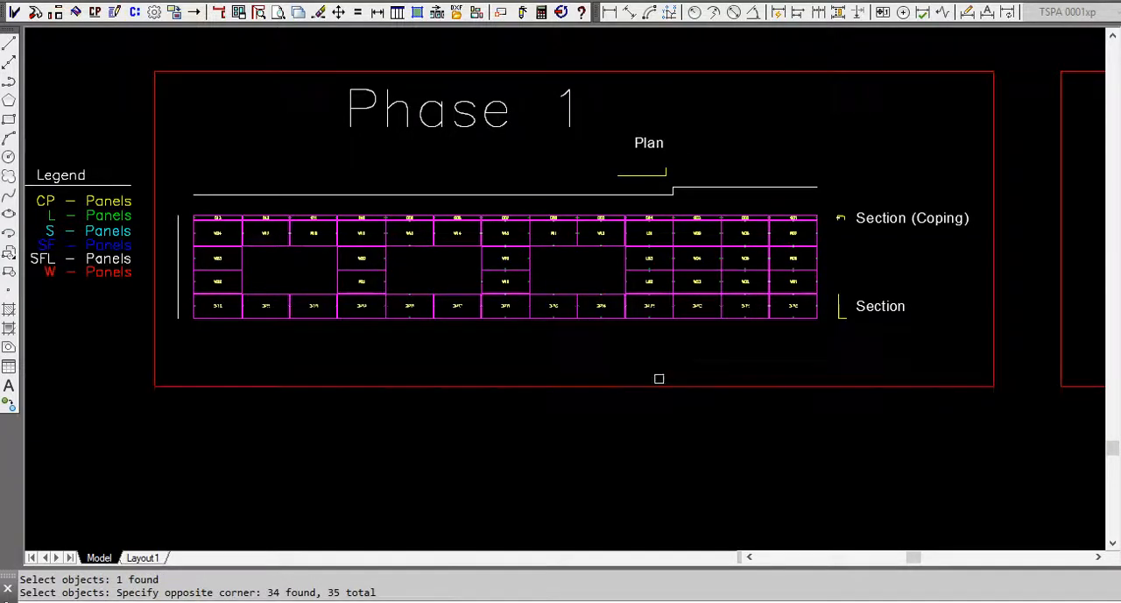
pyautogui.press('Return')
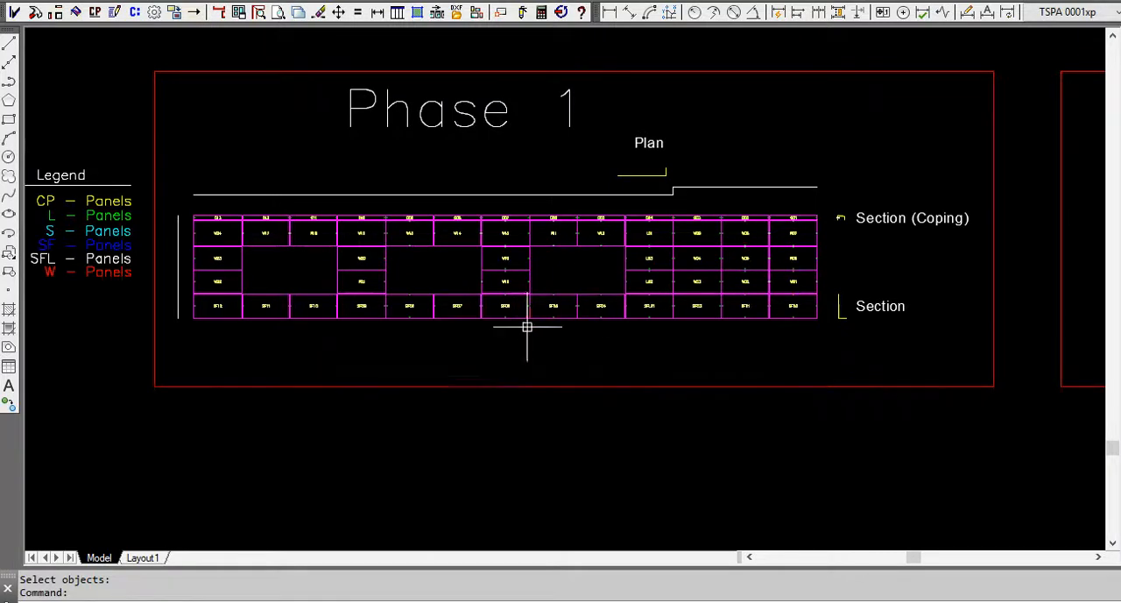
# Review the tagged Phase 1 elevation and the phase legend, and examine the unconverted shapes of the Phase 2 elevation.
pyautogui.scroll(-2, 525, 330)
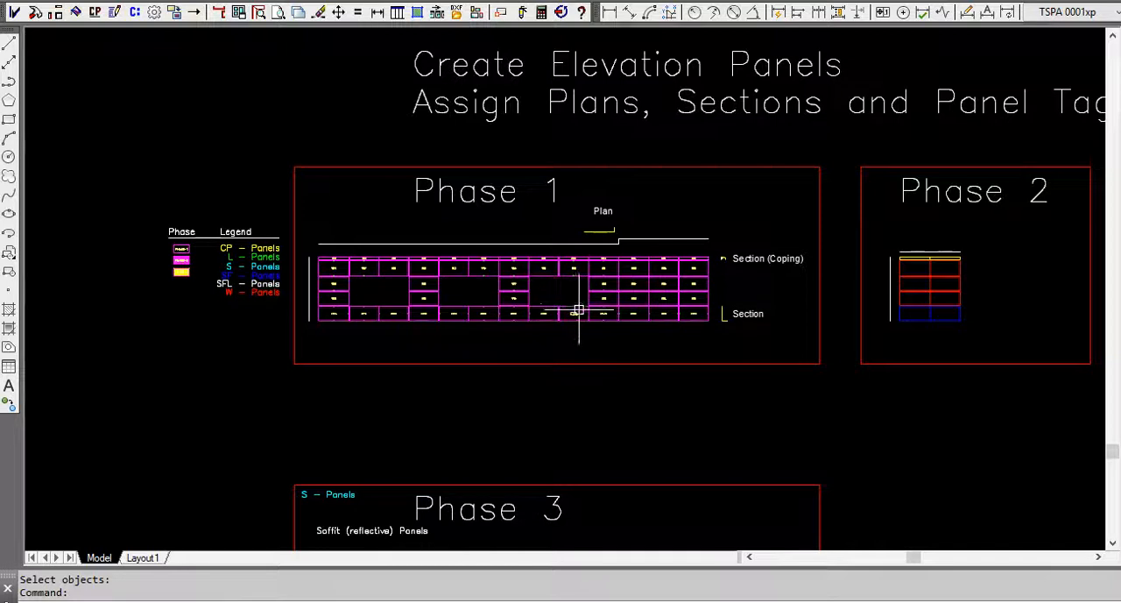
pyautogui.scroll(2, 515, 269)
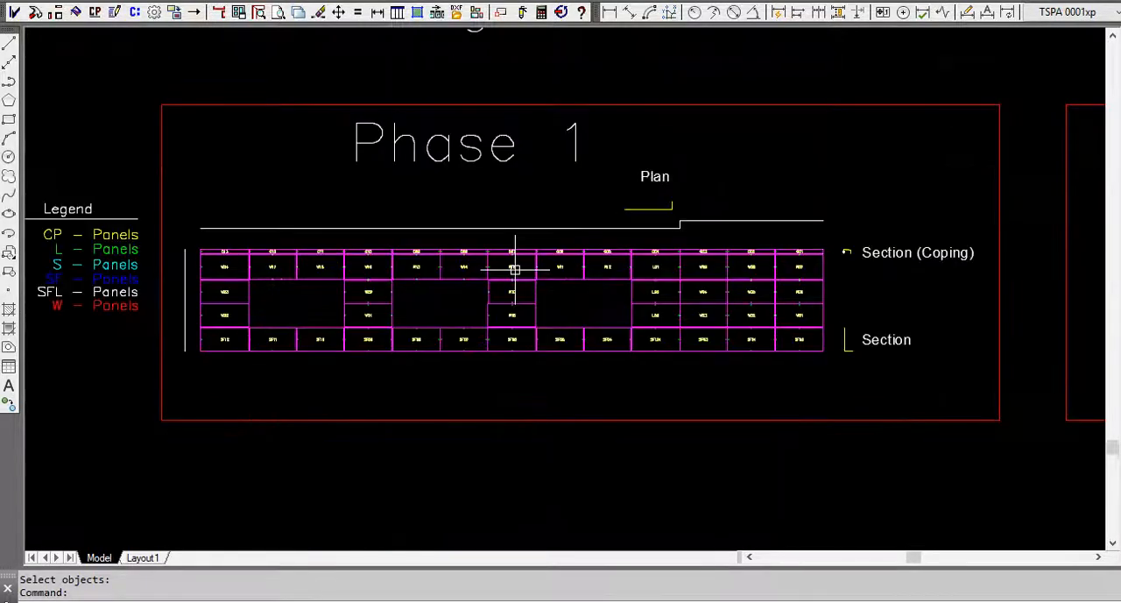
pyautogui.scroll(-2, 515, 269)
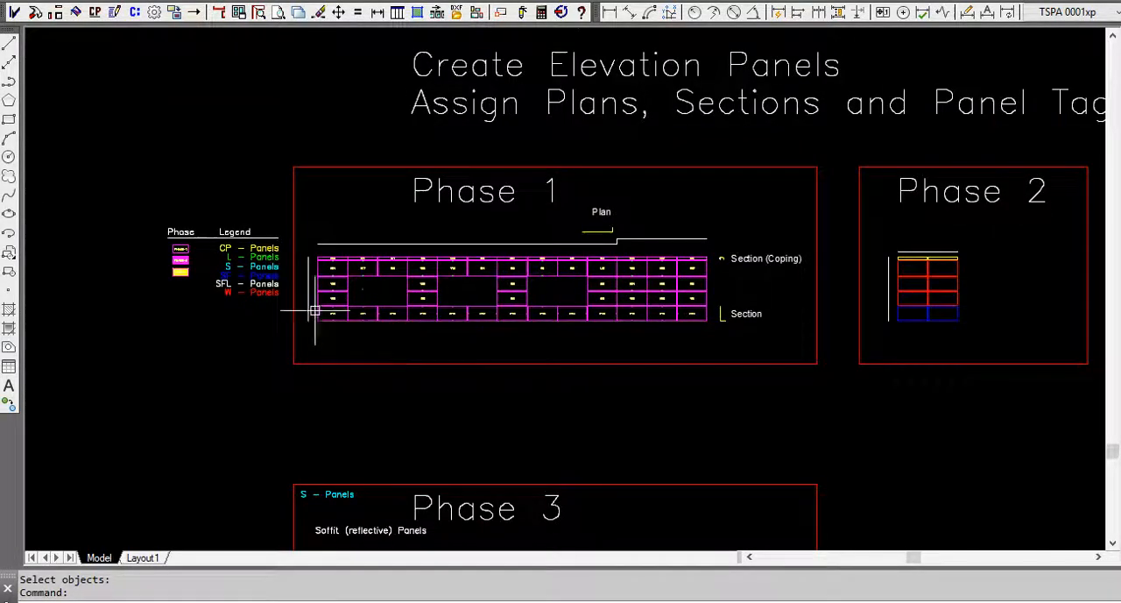
pyautogui.scroll(4, 174, 245)
pyautogui.scroll(4, 175, 246)
pyautogui.scroll(-4, 153, 230)
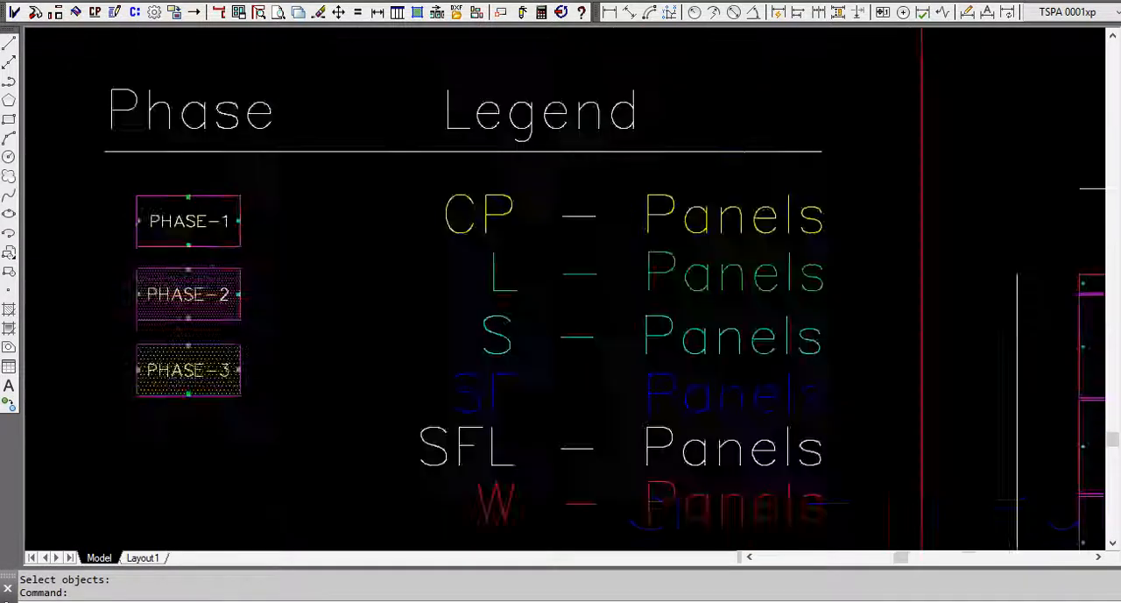
pyautogui.scroll(-3, 153, 231)
pyautogui.scroll(-1, 394, 288)
pyautogui.moveTo(526, 305); pyautogui.dragTo(321, 298, button='middle')
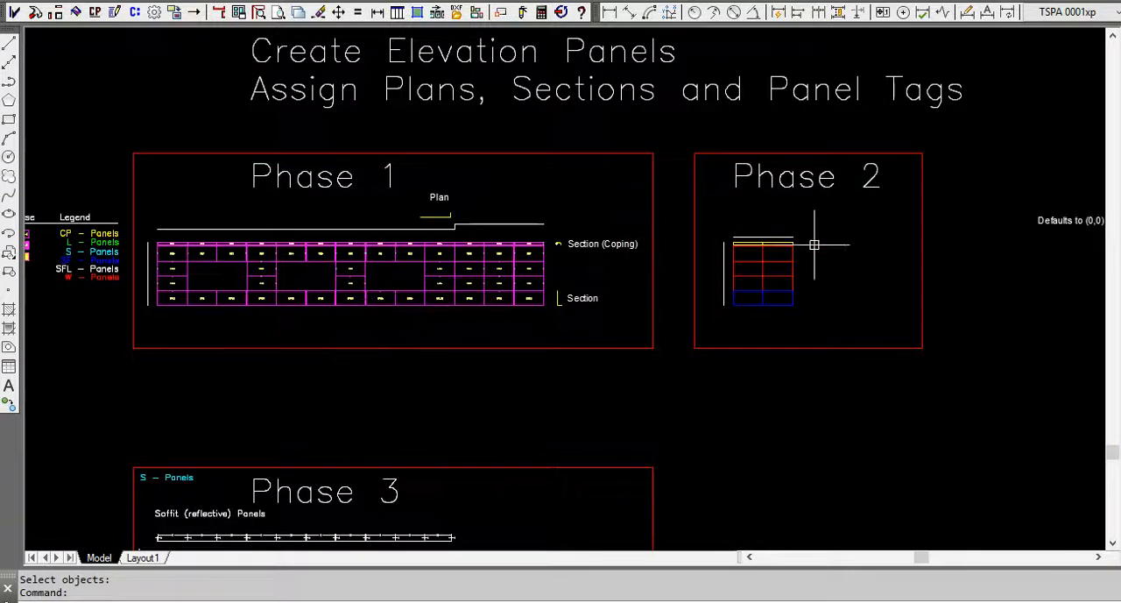
pyautogui.scroll(2, 806, 241)
pyautogui.scroll(3, 805, 240)
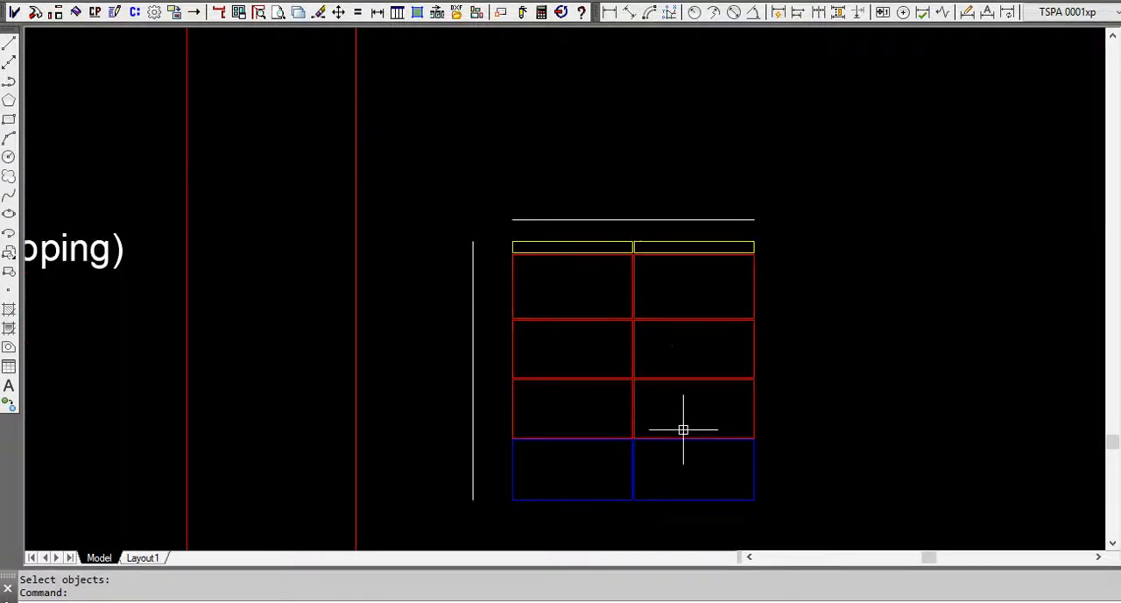
pyautogui.scroll(-2, 963, 304)
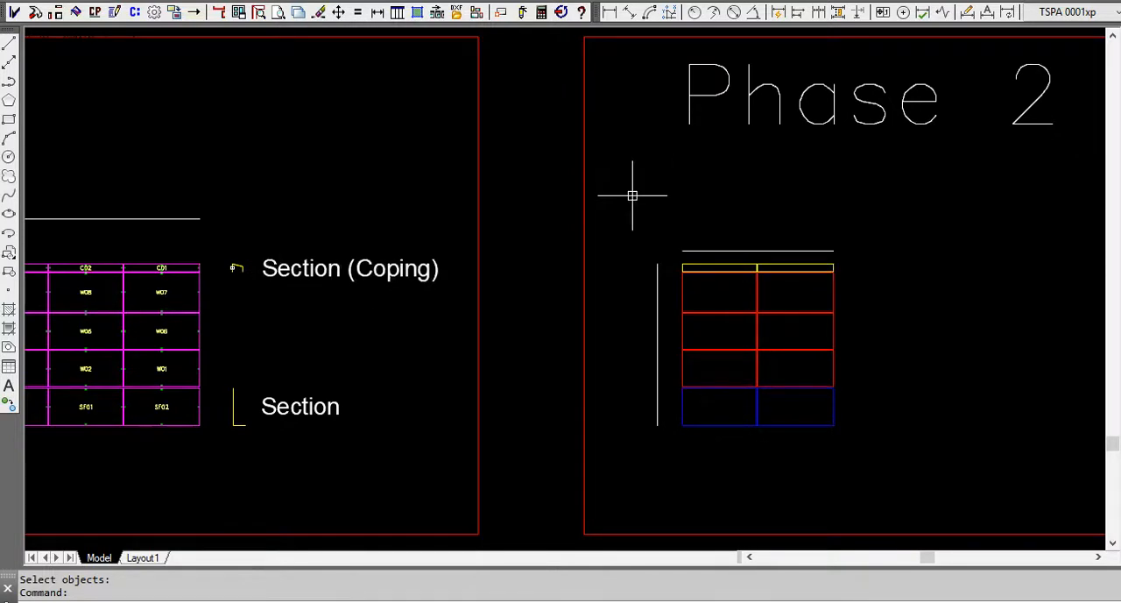
pyautogui.click(95, 13)
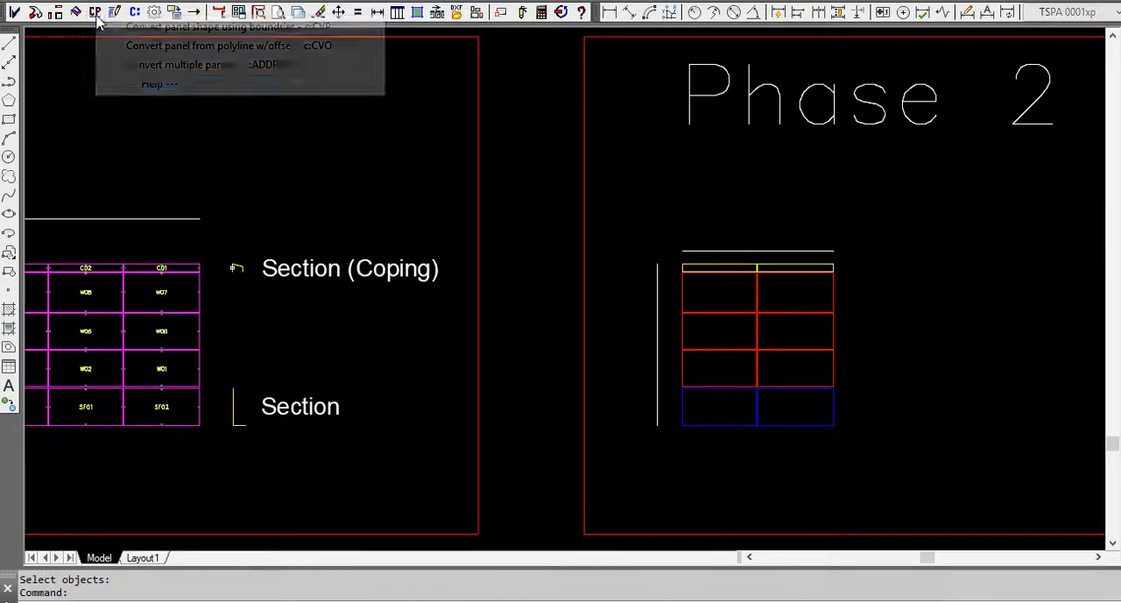
pyautogui.click(240, 67)
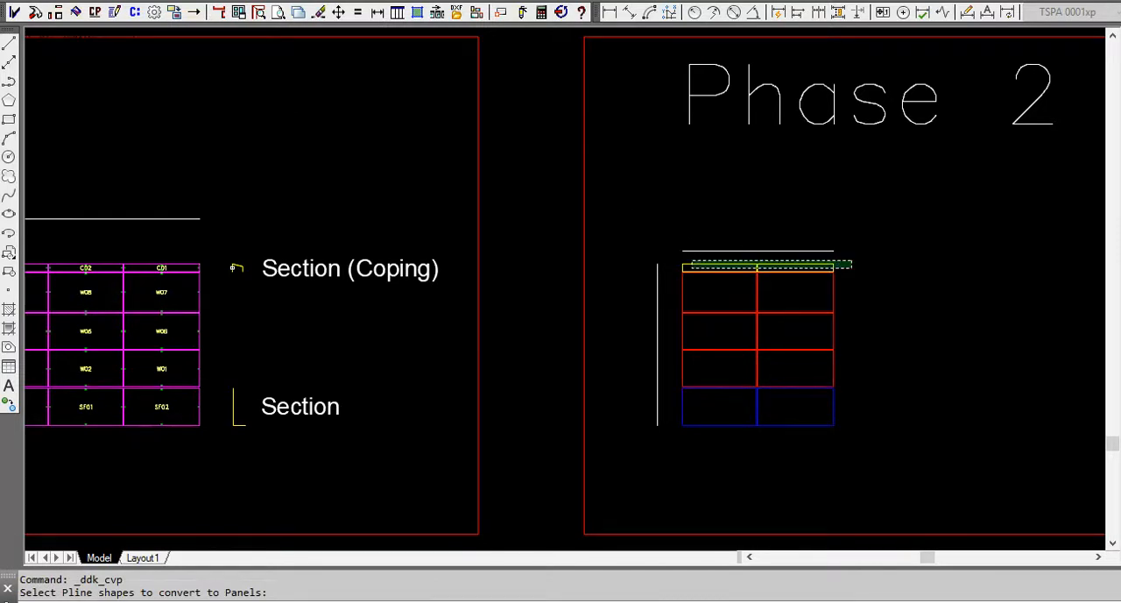
pyautogui.moveTo(848, 264); pyautogui.dragTo(750, 282)
pyautogui.press('Return')
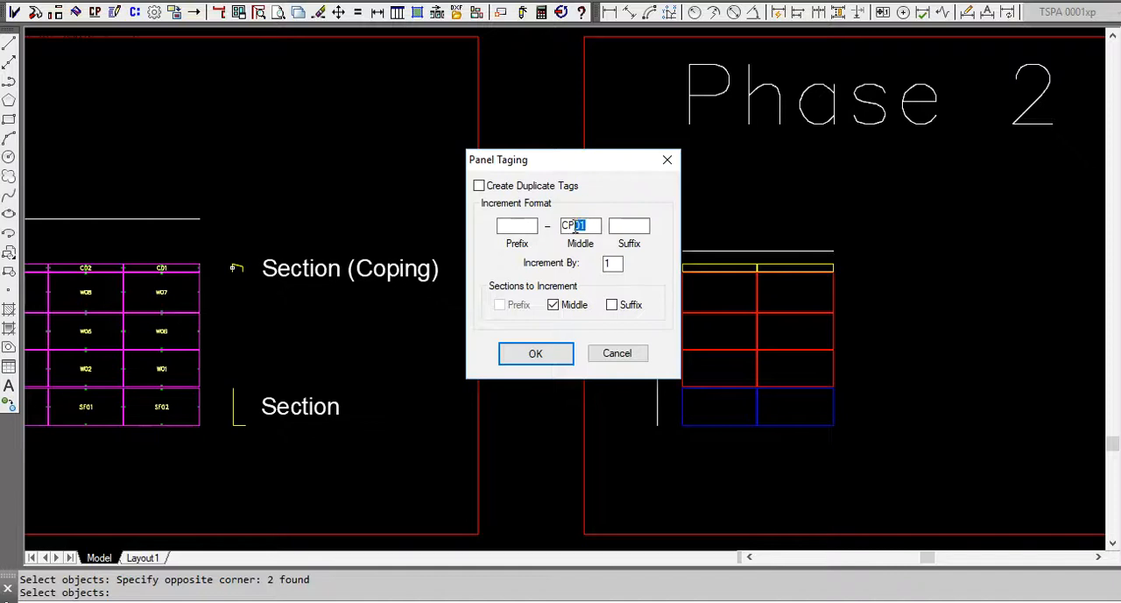
pyautogui.click(667, 161)
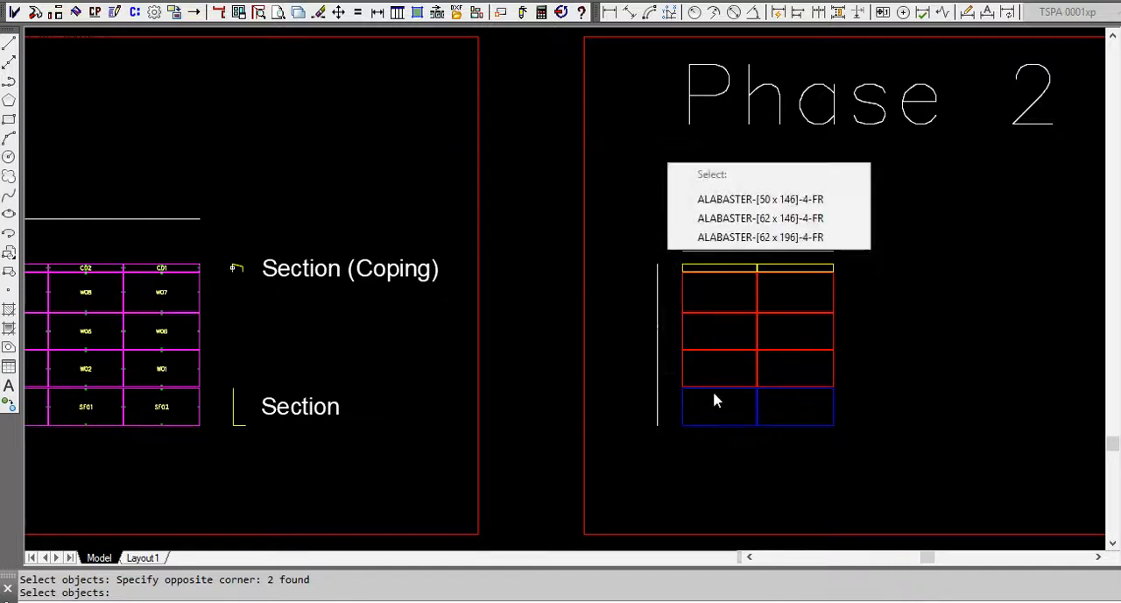
pyautogui.click(905, 212)
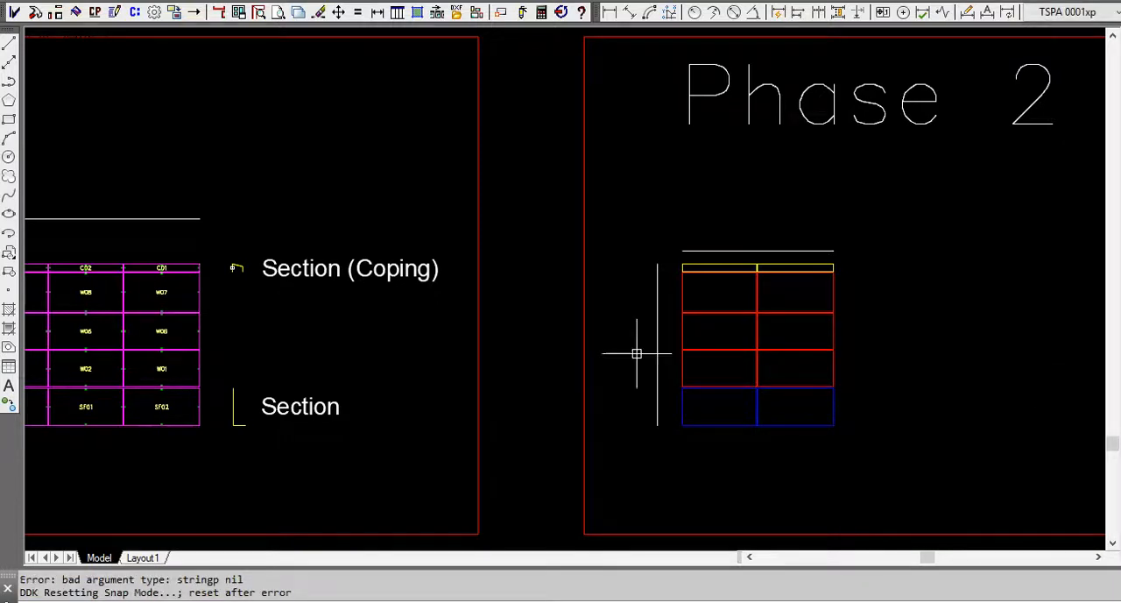
# Examine the yellow coping shapes and the red W shapes beneath them in the Phase 2 elevation.
pyautogui.scroll(-8, 864, 250)
pyautogui.scroll(8, 513, 258)
pyautogui.scroll(-4, 401, 275)
pyautogui.scroll(4, 856, 257)
pyautogui.scroll(-6, 859, 270)
pyautogui.scroll(2, 753, 318)
pyautogui.moveTo(540, 337); pyautogui.dragTo(306, 339, button='middle')
pyautogui.scroll(8, 726, 325)
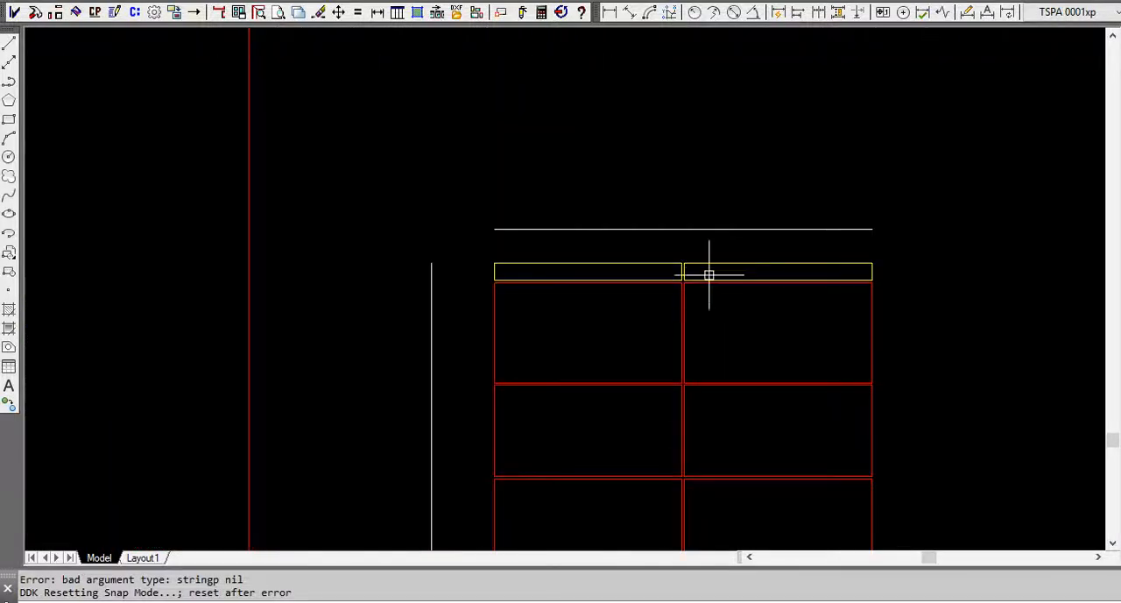
# Convert the two yellow coping shapes of Phase 2 to panels tagged from CP14, incrementing by 1, with material ALABASTER-[62 x 146]-4-FR.
pyautogui.click(99, 14)
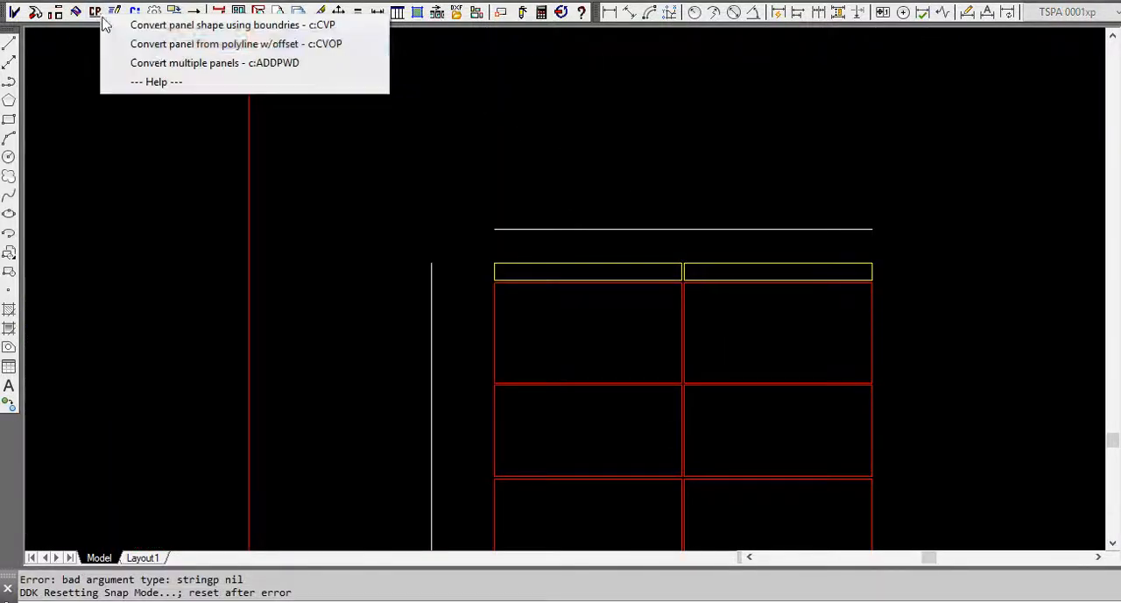
pyautogui.click(225, 63)
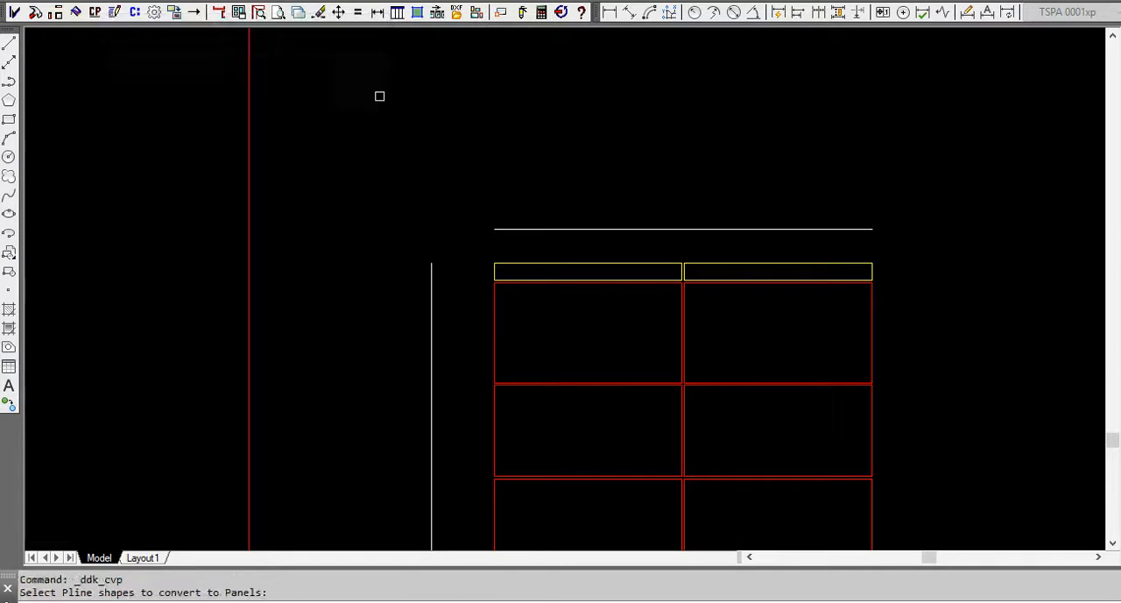
pyautogui.click(827, 249)
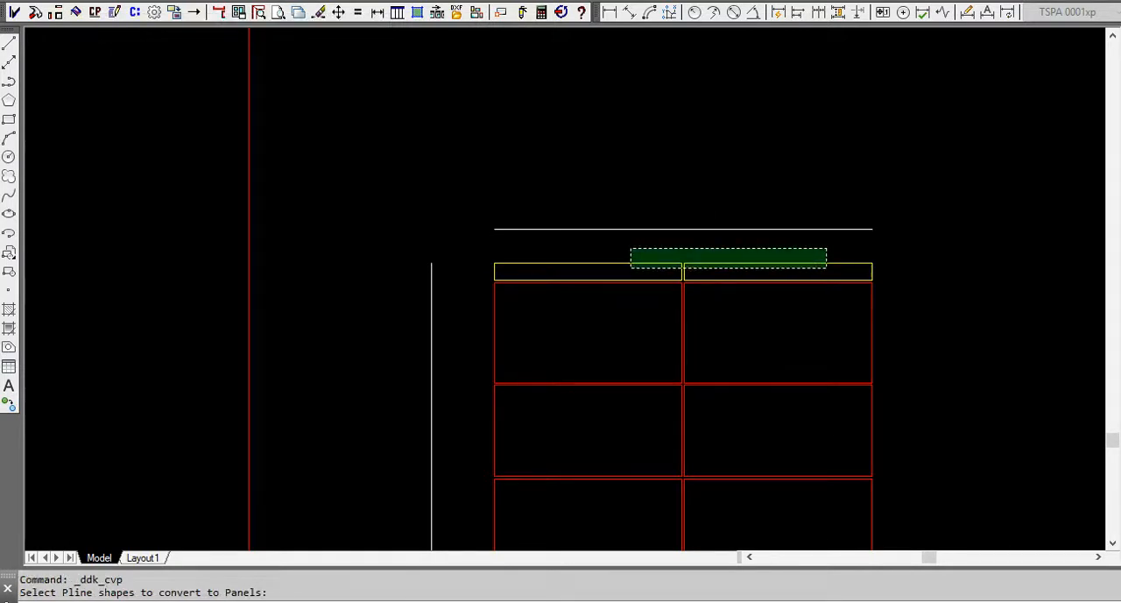
pyautogui.click(631, 267)
pyautogui.press('Return')
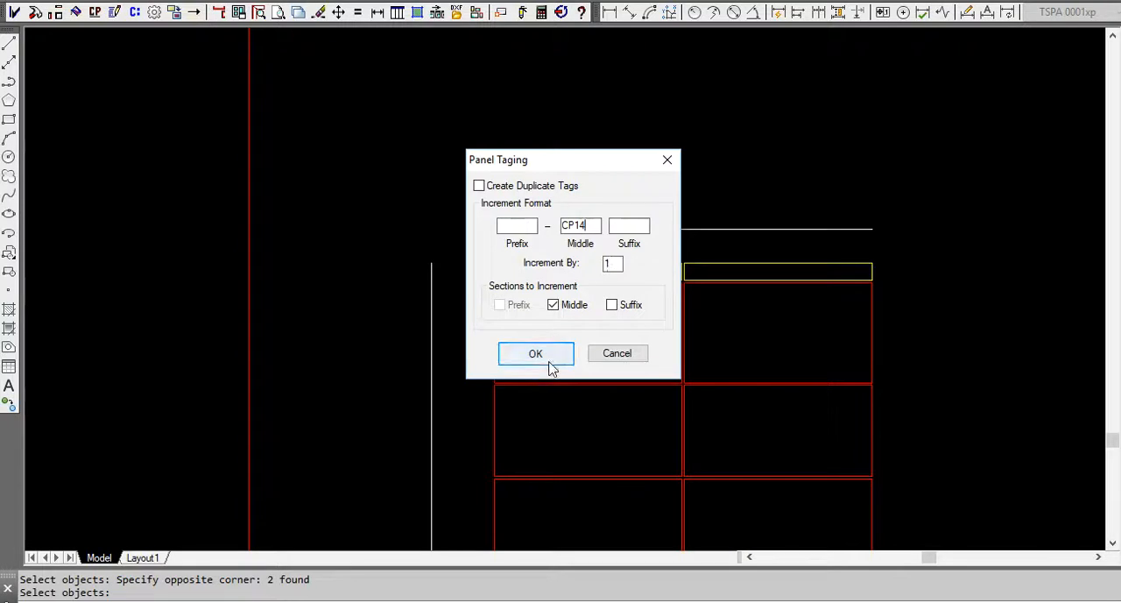
pyautogui.click(535, 354)
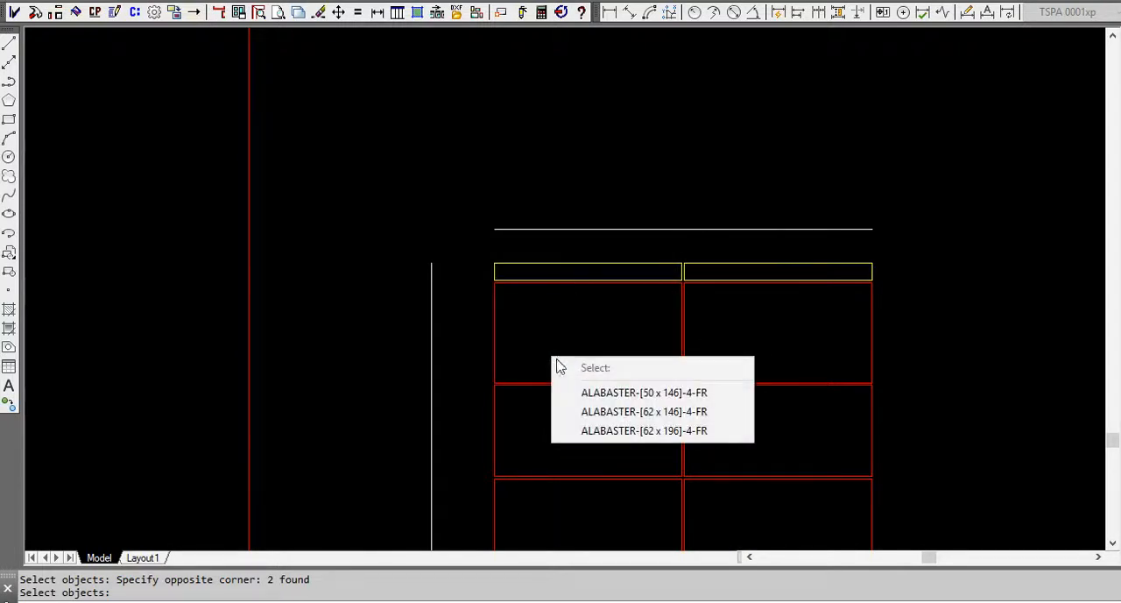
pyautogui.click(633, 412)
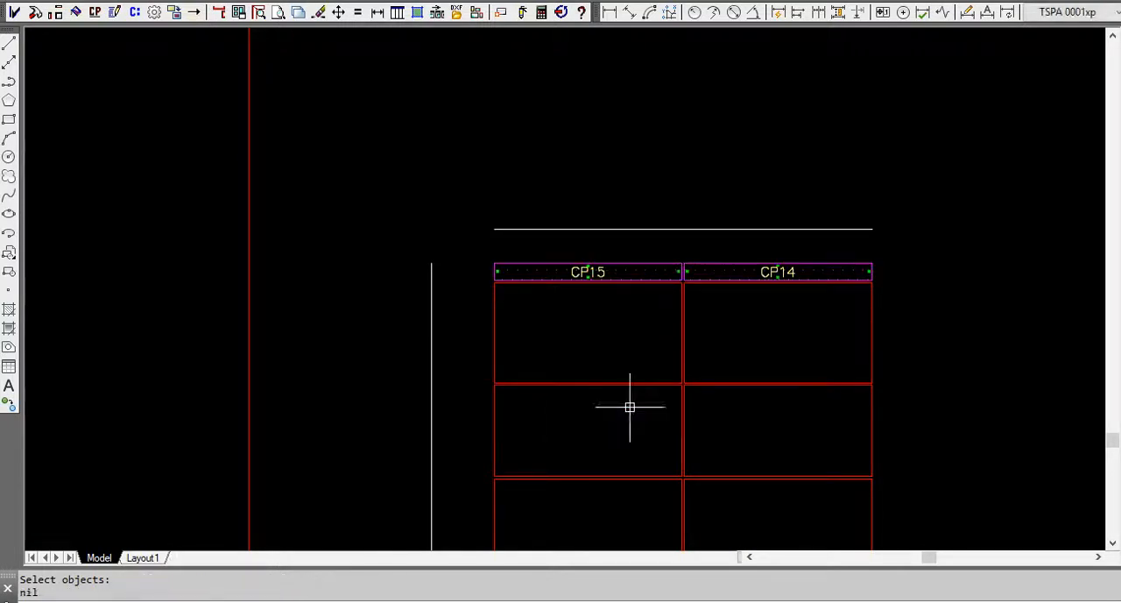
# Quick Link the yellow coping section beside the Phase 1 elevation to the CP14 and CP15 panel tags of Phase 2.
pyautogui.scroll(4, 657, 269)
pyautogui.scroll(2, 657, 269)
pyautogui.scroll(-8, 596, 295)
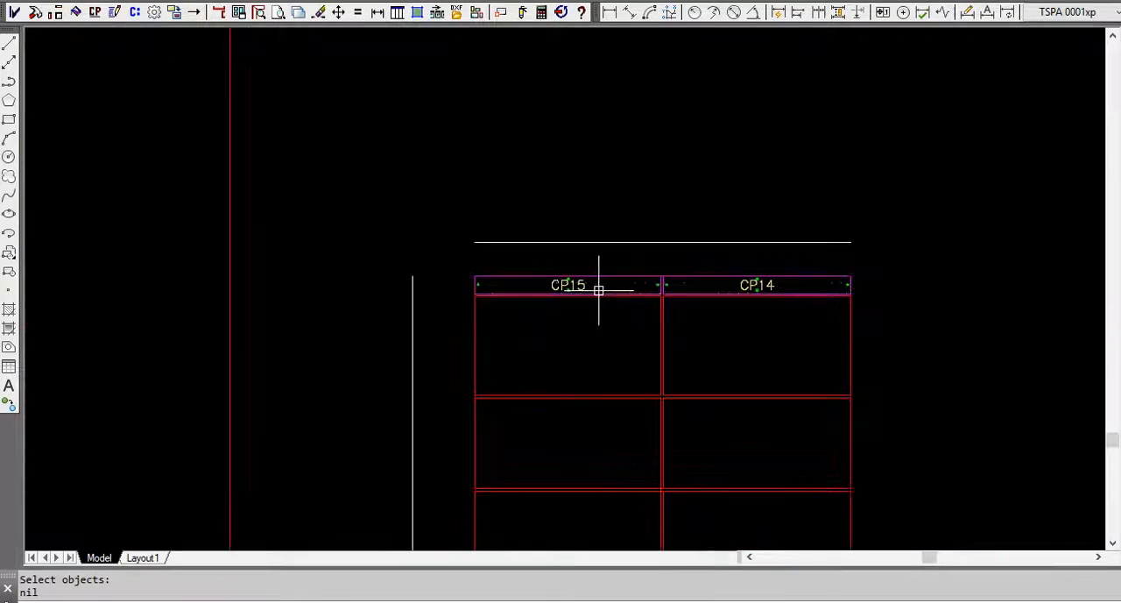
pyautogui.scroll(-2, 588, 268)
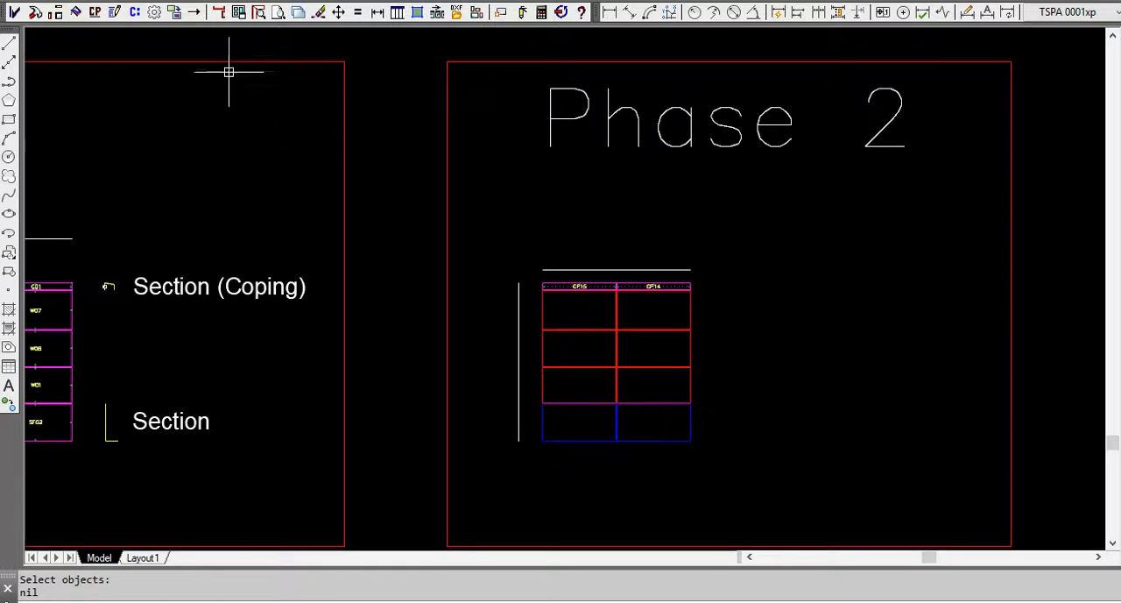
pyautogui.click(134, 12)
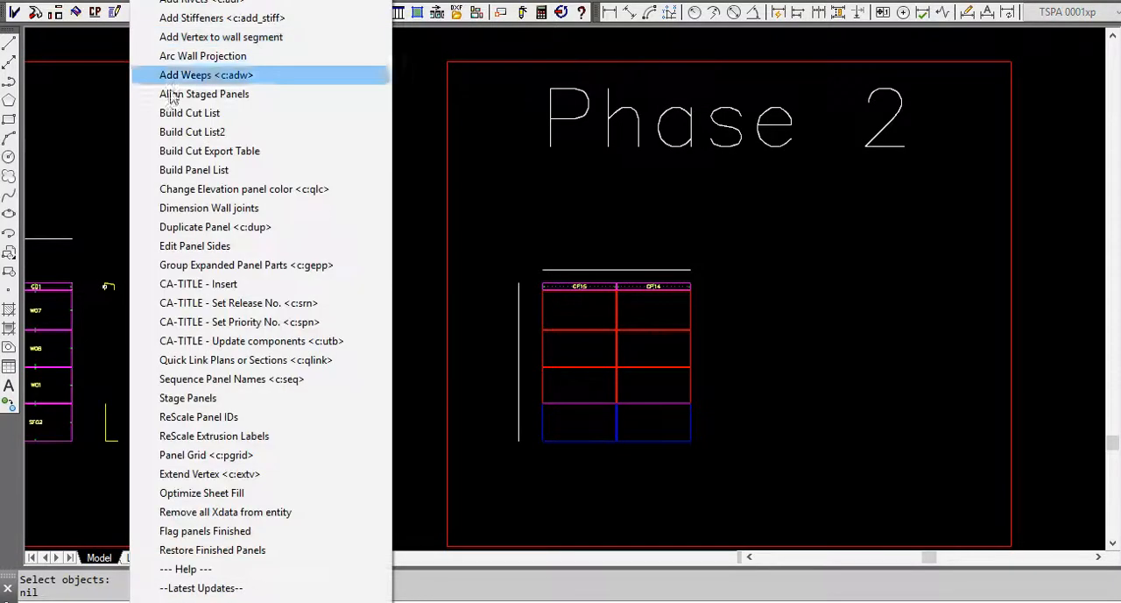
pyautogui.click(250, 361)
pyautogui.click(106, 287)
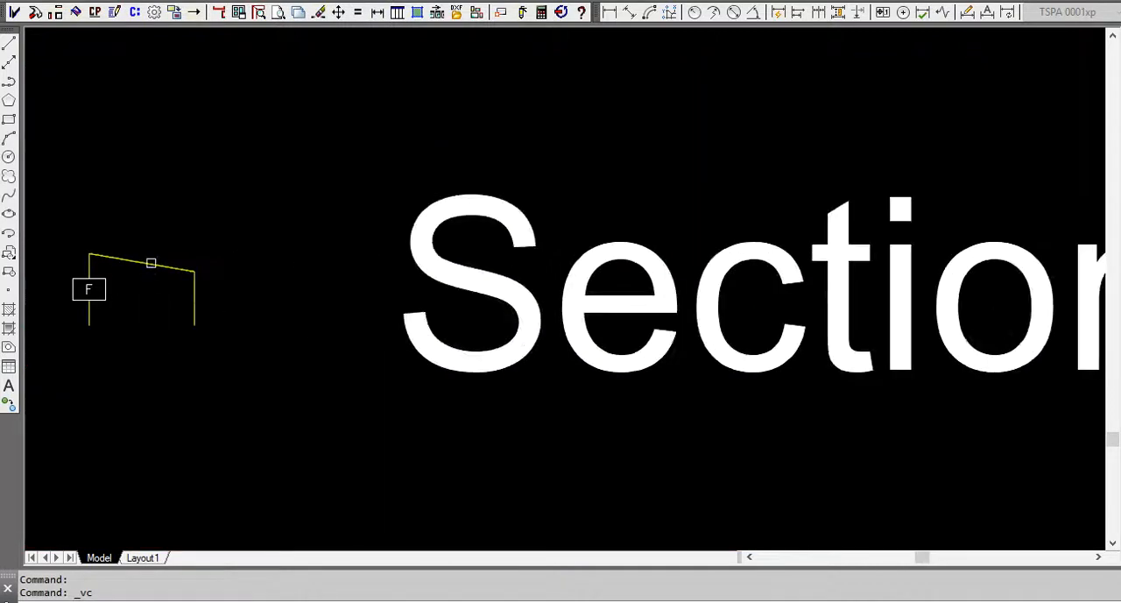
pyautogui.click(151, 263)
pyautogui.scroll(-5, 106, 308)
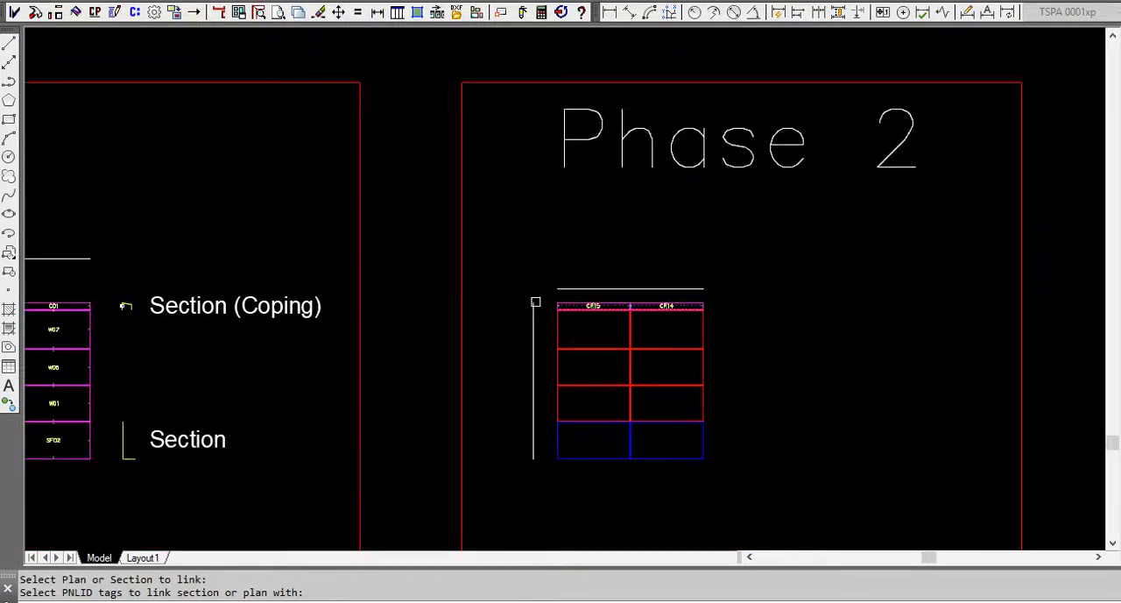
pyautogui.scroll(5, 632, 304)
pyautogui.click(749, 322)
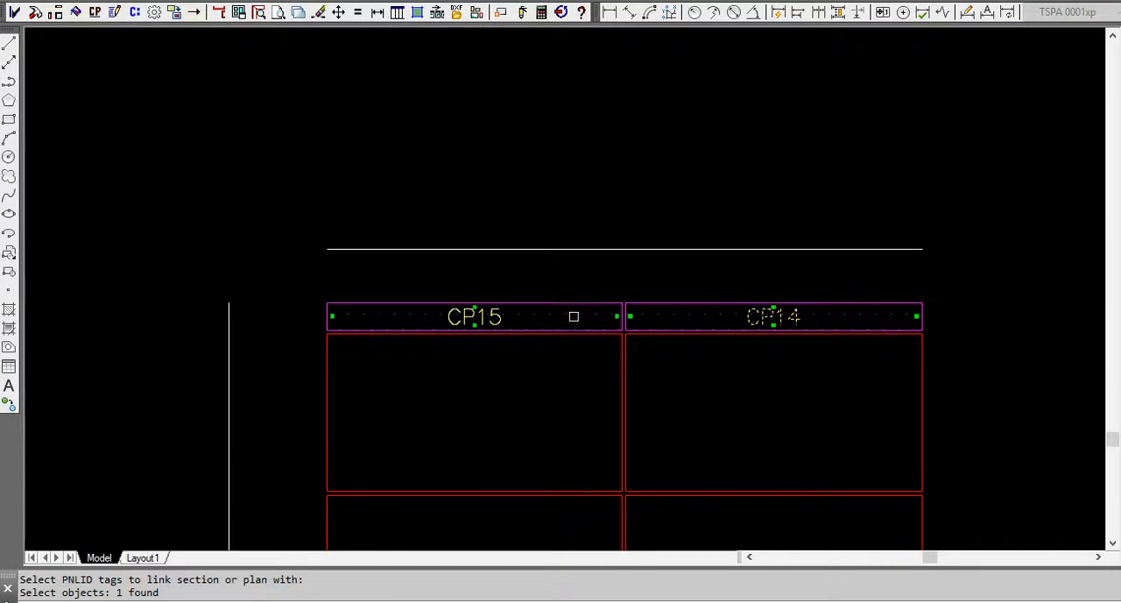
pyautogui.click(501, 317)
pyautogui.press('Return')
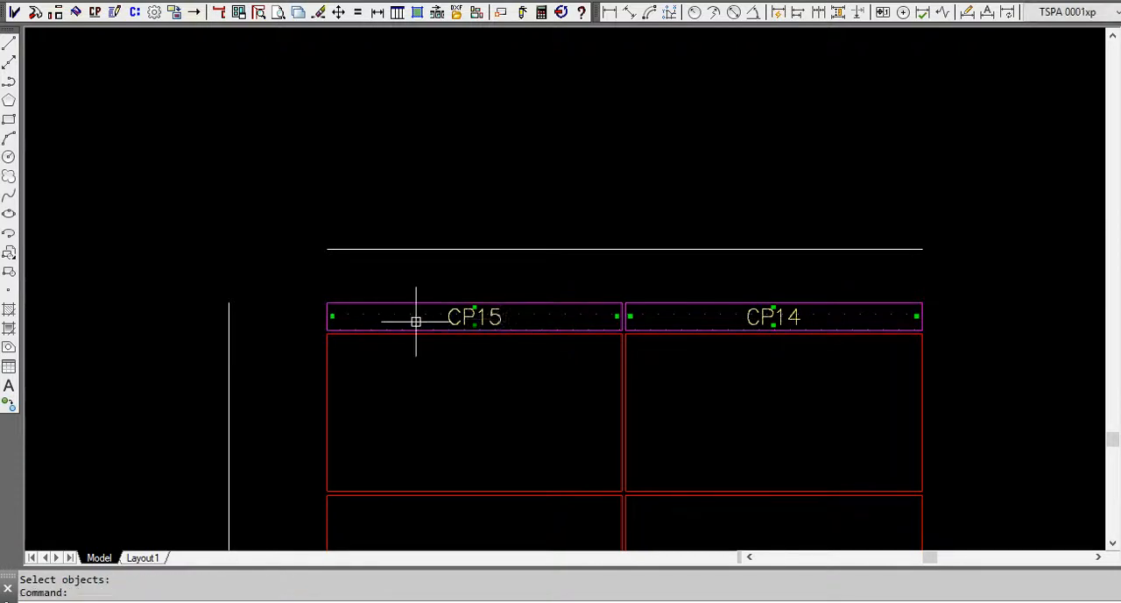
# Examine the edge labels on the CP15 and CP14 coping panels and the unconverted shapes beneath them.
pyautogui.scroll(3, 429, 317)
pyautogui.scroll(3, 517, 326)
pyautogui.scroll(-5, 569, 329)
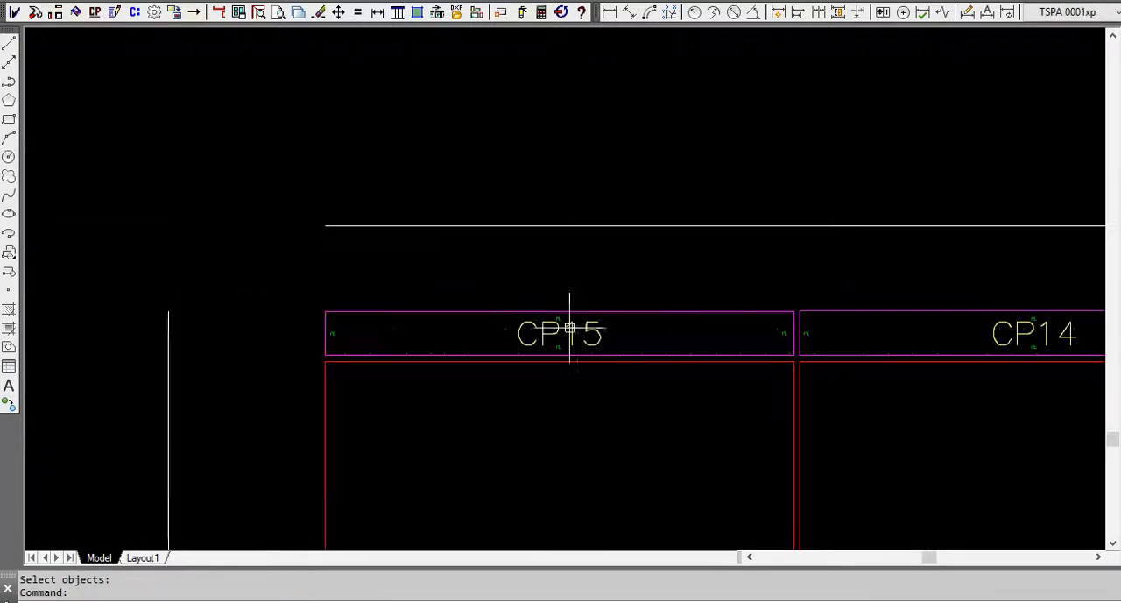
pyautogui.scroll(3, 766, 333)
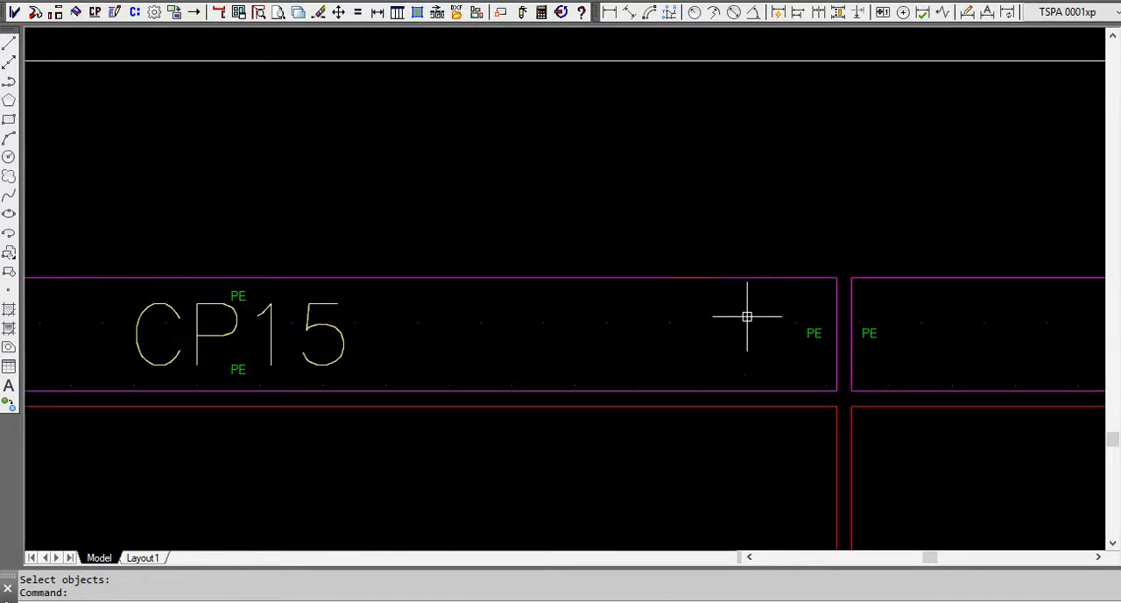
pyautogui.scroll(-5, 526, 306)
pyautogui.scroll(-2, 451, 310)
pyautogui.moveTo(568, 342)
pyautogui.mouseDown(button='middle')
pyautogui.moveTo(606, 262)
pyautogui.moveTo(581, 190)
pyautogui.mouseUp(button='middle')
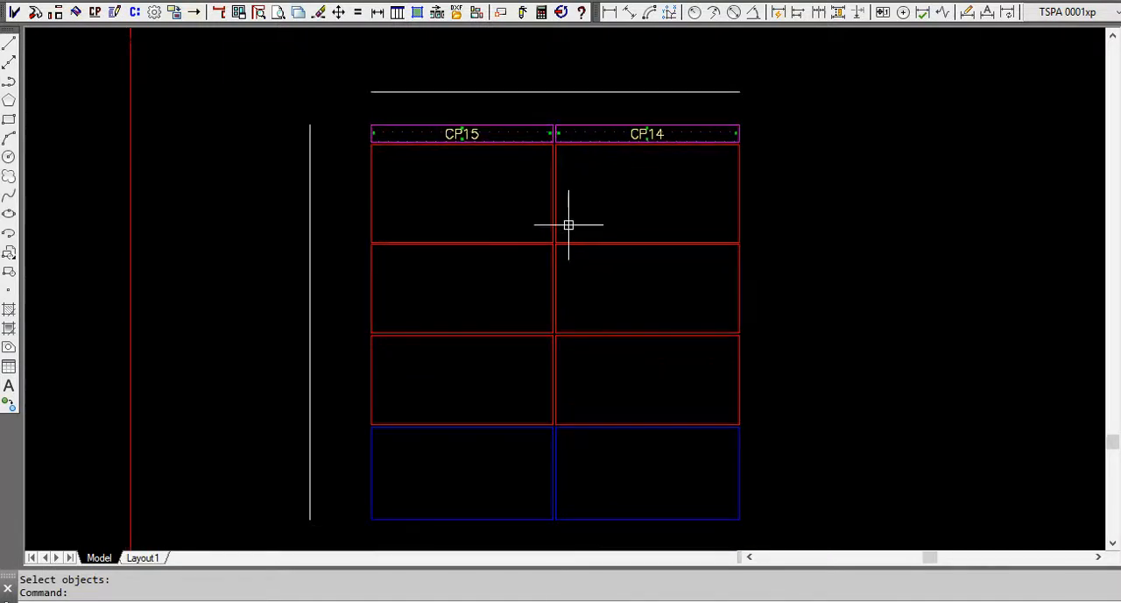
pyautogui.scroll(-2, 551, 224)
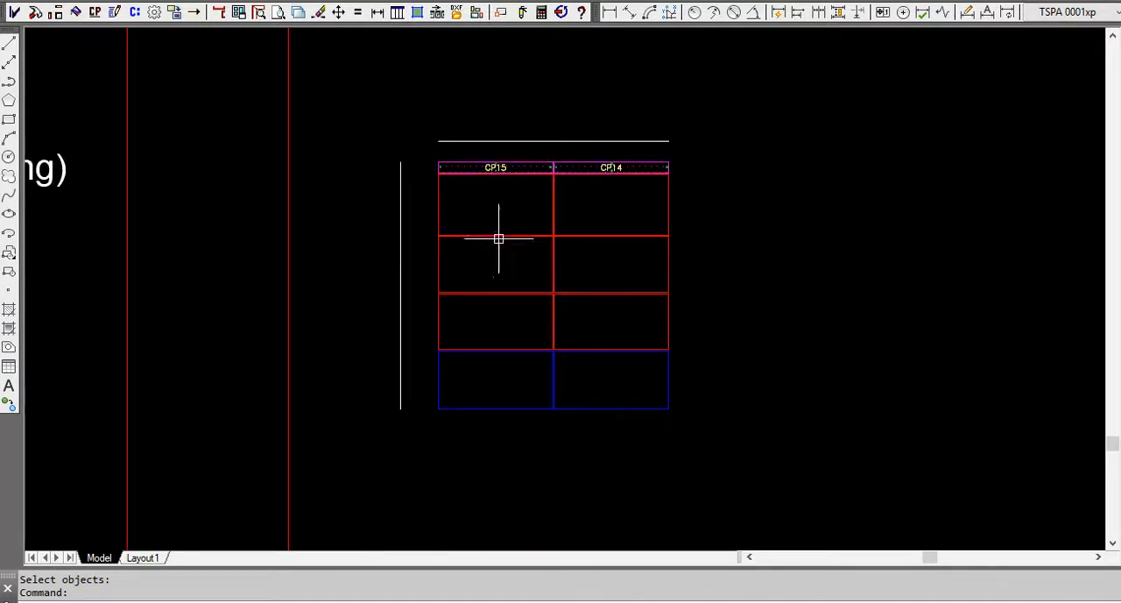
pyautogui.click(92, 13)
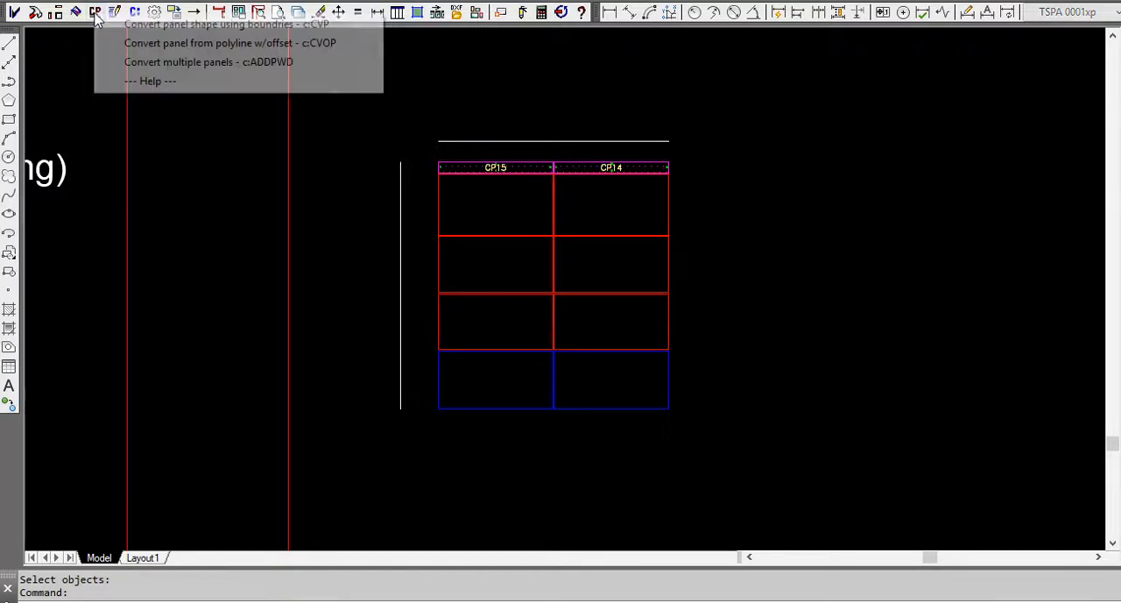
pyautogui.click(193, 159)
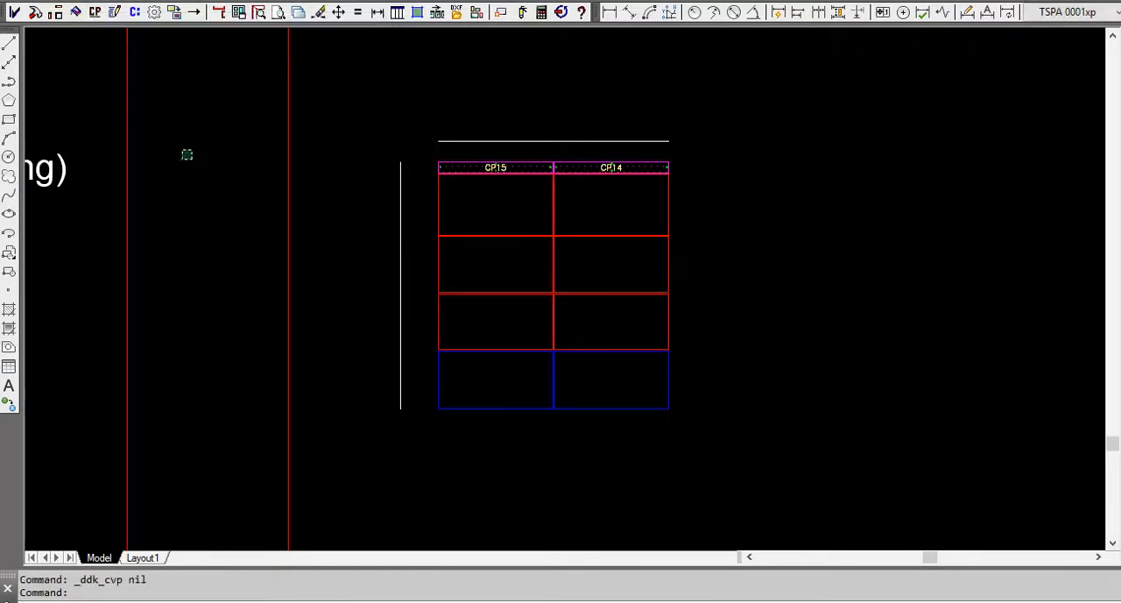
pyautogui.click(186, 149)
# Examine the W panel tags of the Phase 1 elevation to find the last W number used.
pyautogui.scroll(-6, 599, 177)
pyautogui.scroll(4, 386, 188)
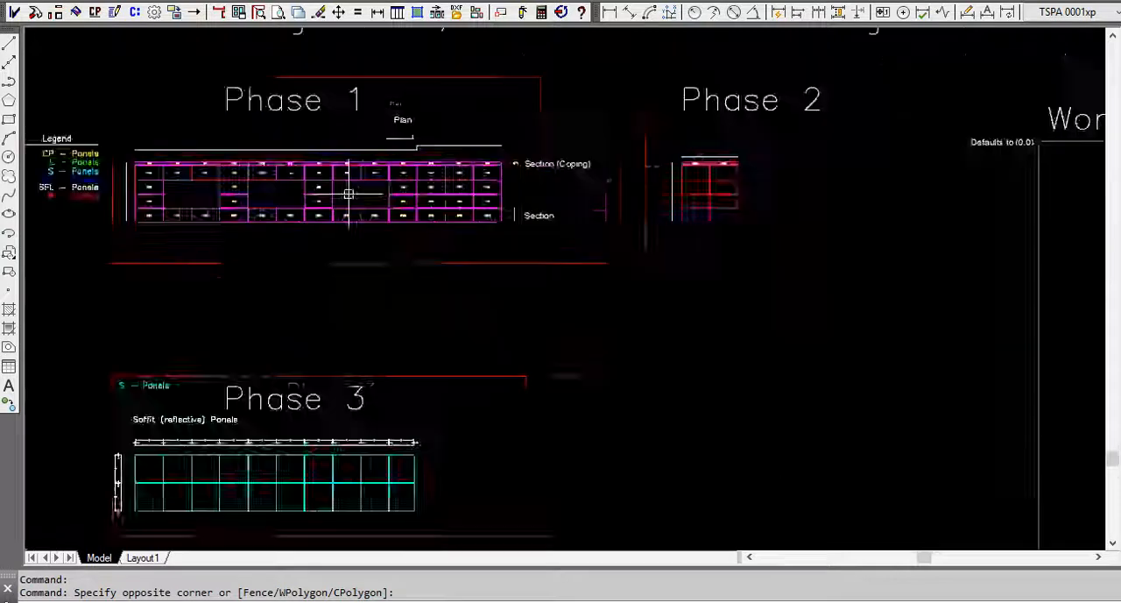
pyautogui.scroll(2, 187, 220)
pyautogui.moveTo(188, 220); pyautogui.dragTo(470, 222, button='middle')
pyautogui.scroll(-3, 341, 211)
pyautogui.scroll(6, 395, 243)
pyautogui.scroll(-2, 420, 275)
pyautogui.scroll(-3, 420, 275)
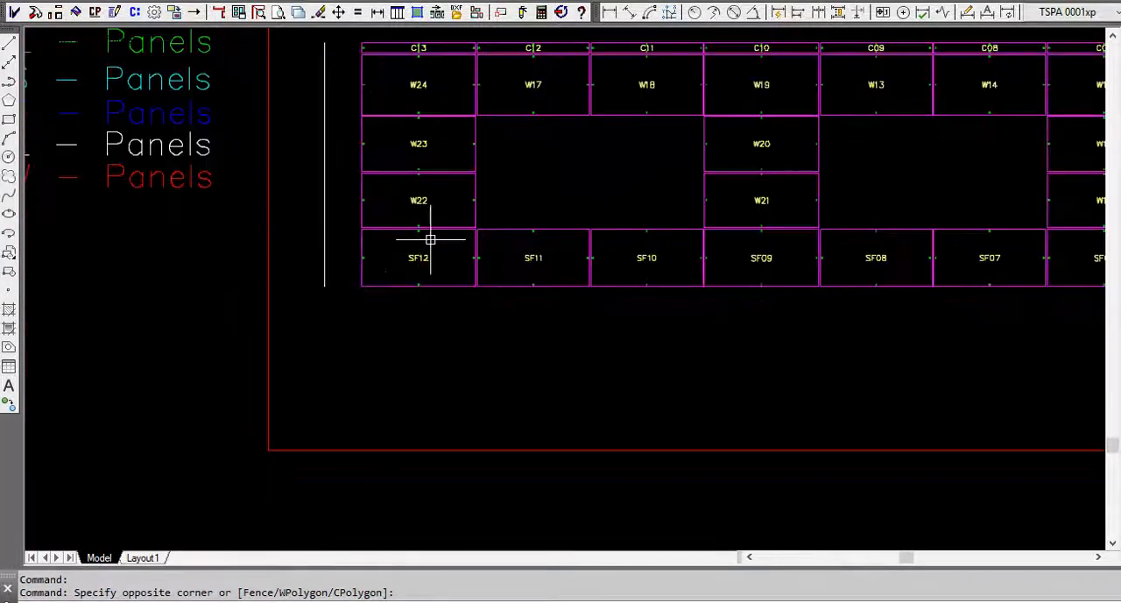
pyautogui.scroll(1, 438, 100)
pyautogui.moveTo(438, 100); pyautogui.dragTo(255, 116, button='middle')
pyautogui.scroll(-2, 258, 131)
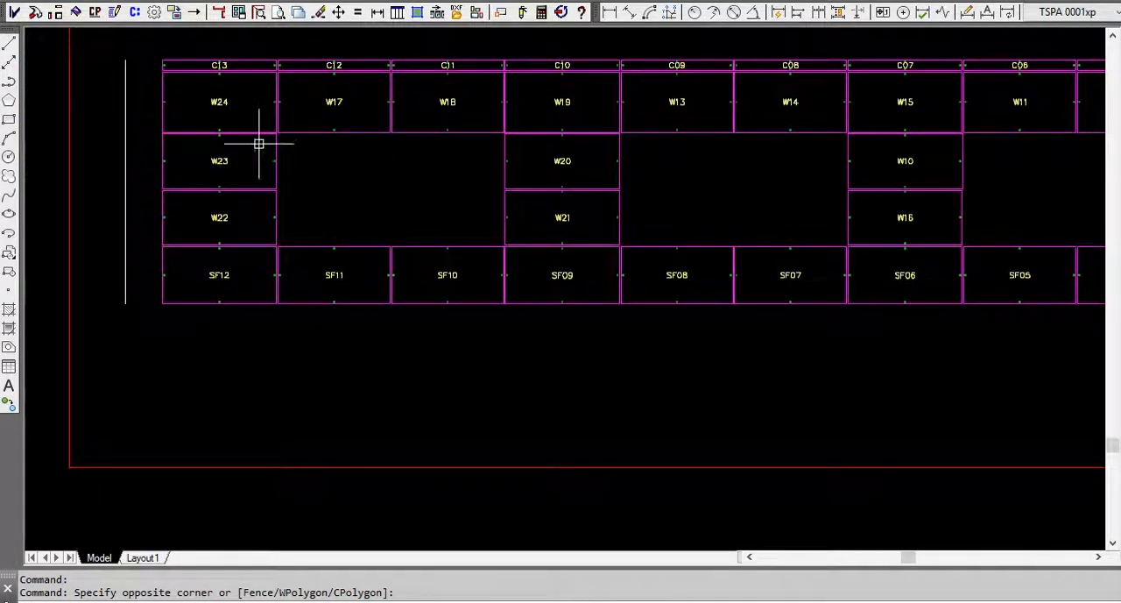
pyautogui.scroll(-3, 259, 184)
pyautogui.scroll(8, 256, 155)
pyautogui.scroll(-6, 135, 180)
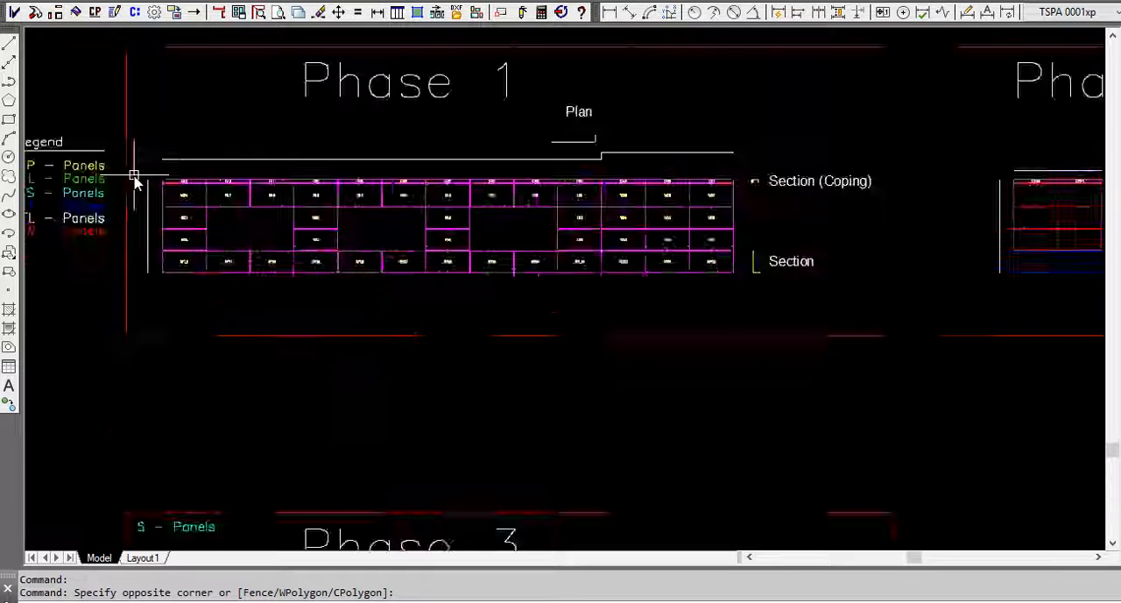
pyautogui.scroll(5, 482, 165)
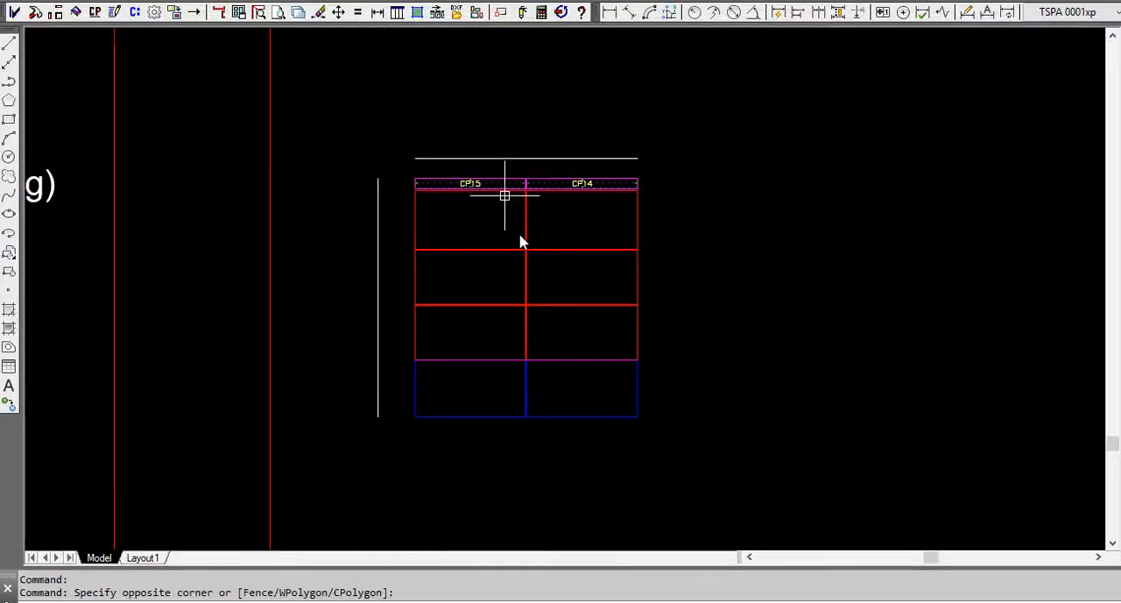
pyautogui.scroll(2, 519, 236)
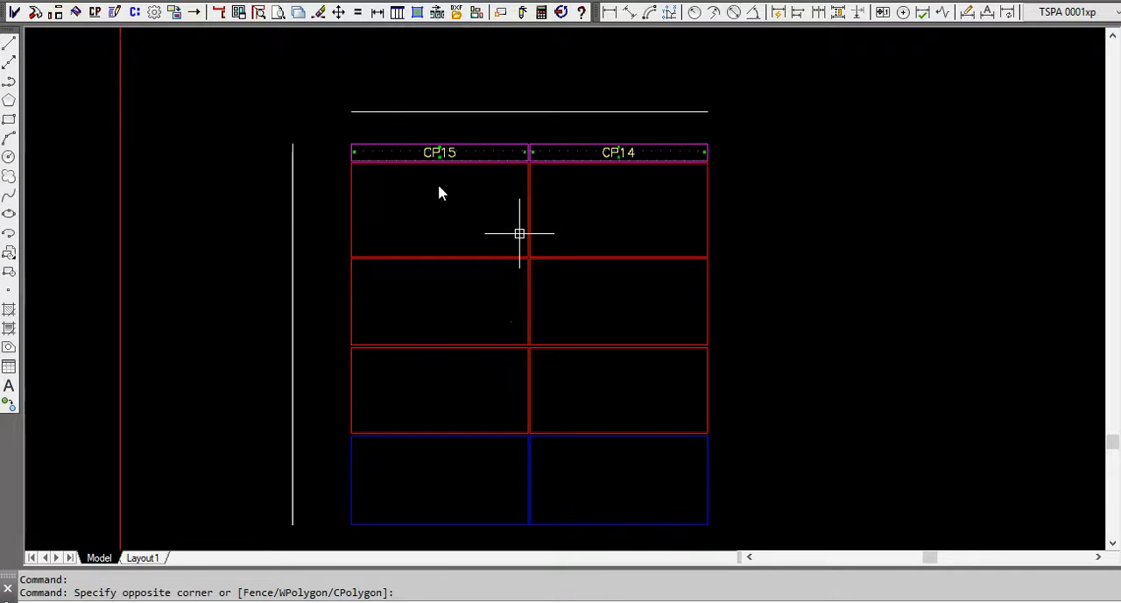
# Convert the six red W shapes of Phase 2 to panels tagged from W25, incrementing by 1, with material ALABASTER-[62 x 146]-4-FR.
pyautogui.click(96, 14)
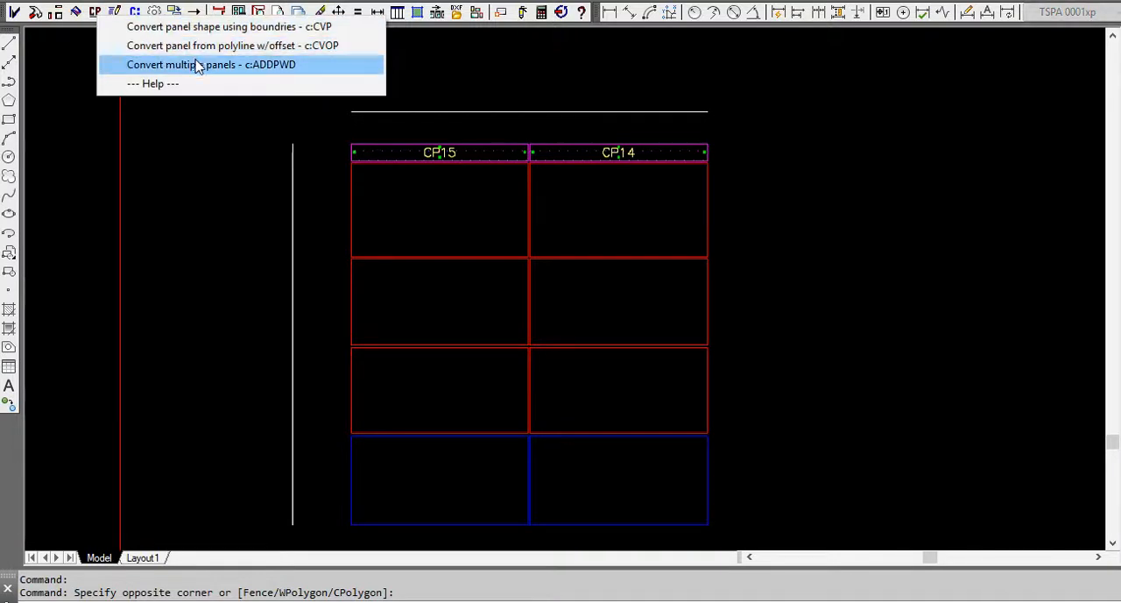
pyautogui.click(200, 69)
pyautogui.click(577, 383)
pyautogui.click(445, 220)
pyautogui.press('Return')
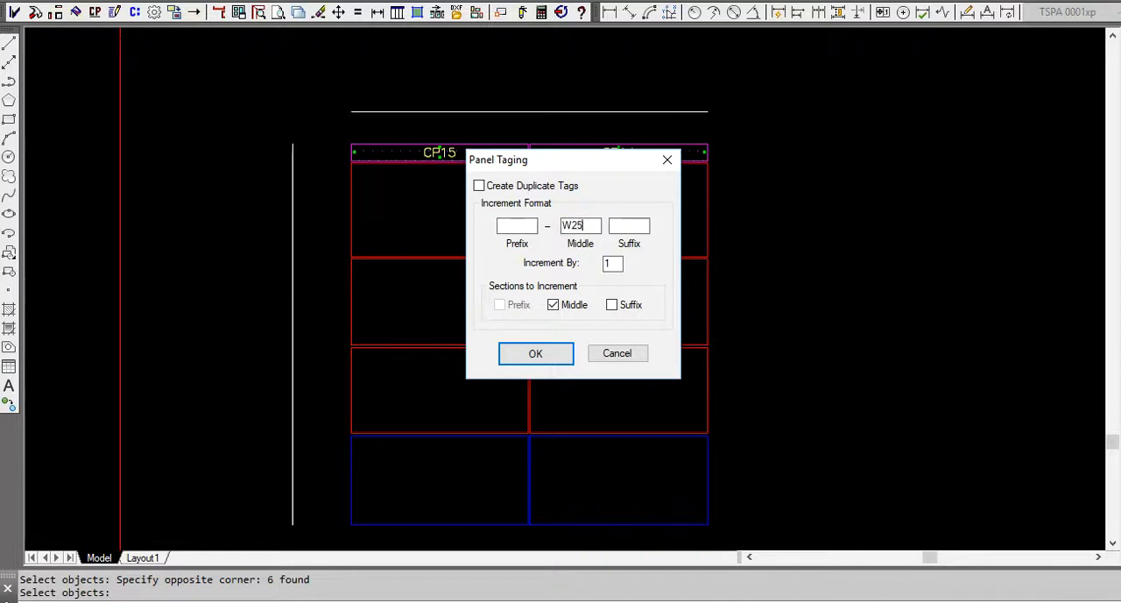
pyautogui.click(551, 353)
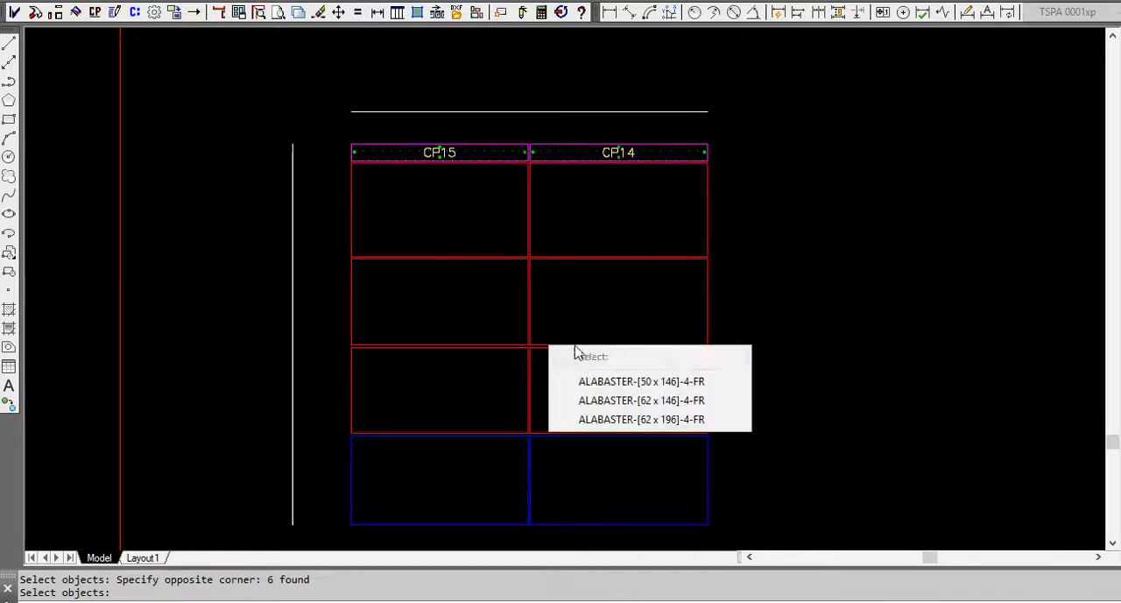
pyautogui.click(617, 401)
pyautogui.click(617, 406)
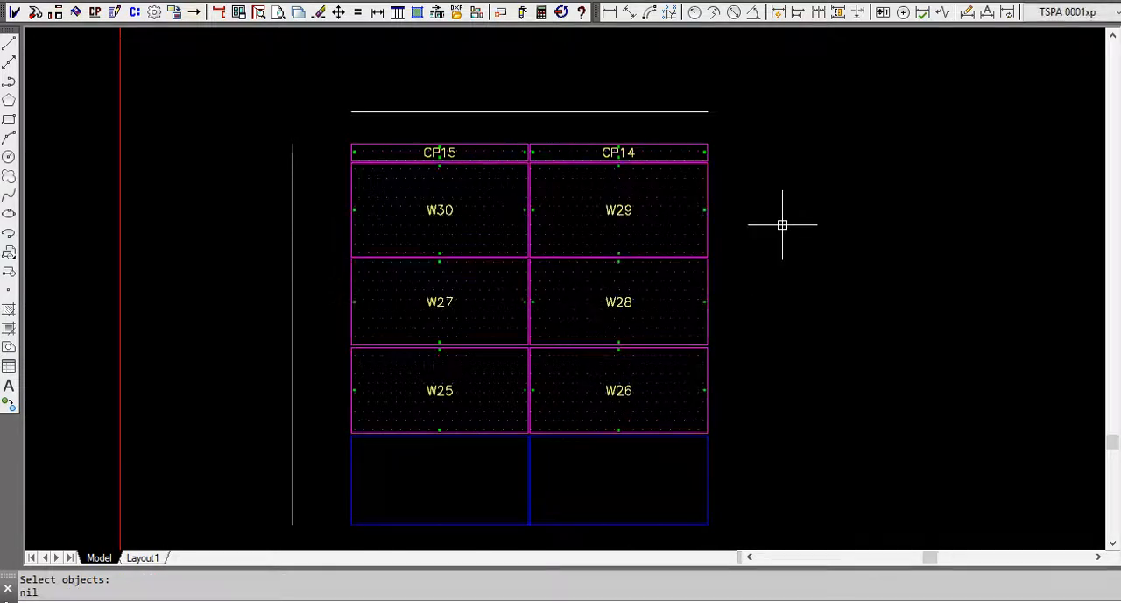
# Examine the SF panel tags in the lowest row of the Phase 1 elevation to find the last SF number used.
pyautogui.scroll(-4, 828, 131)
pyautogui.moveTo(350, 273); pyautogui.dragTo(973, 236, button='middle')
pyautogui.scroll(-3, 968, 234)
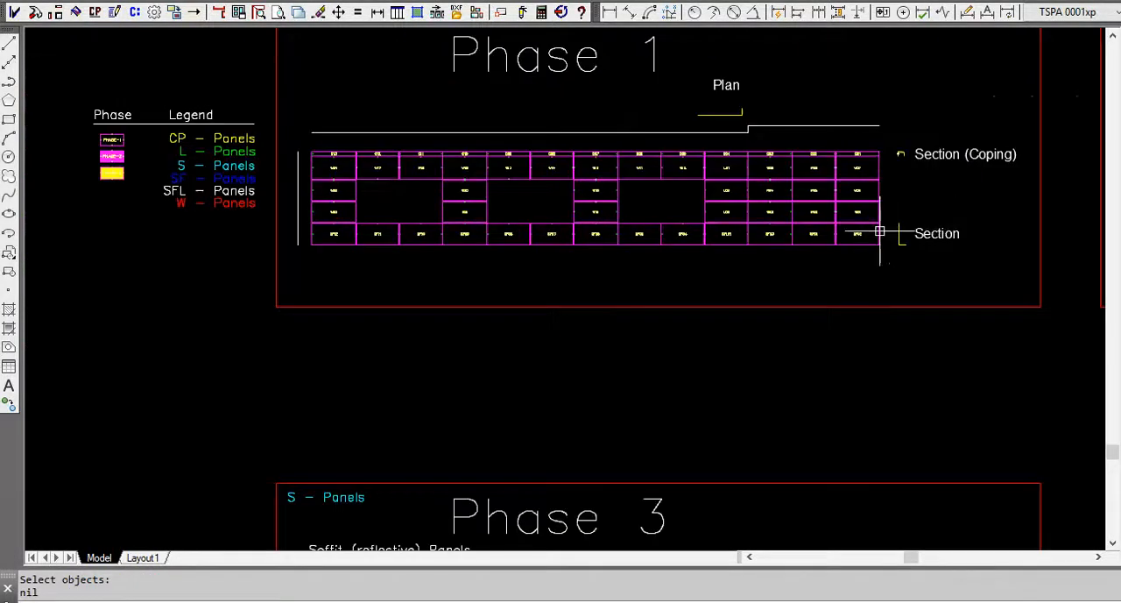
pyautogui.scroll(7, 862, 235)
pyautogui.scroll(-3, 856, 239)
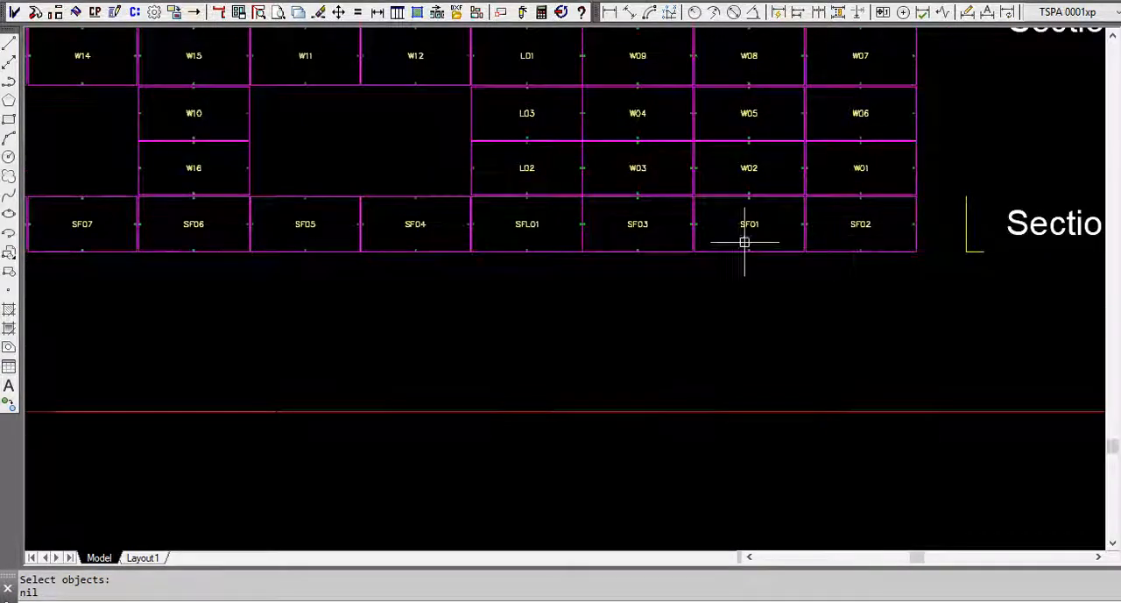
pyautogui.scroll(-4, 833, 237)
pyautogui.scroll(6, 140, 242)
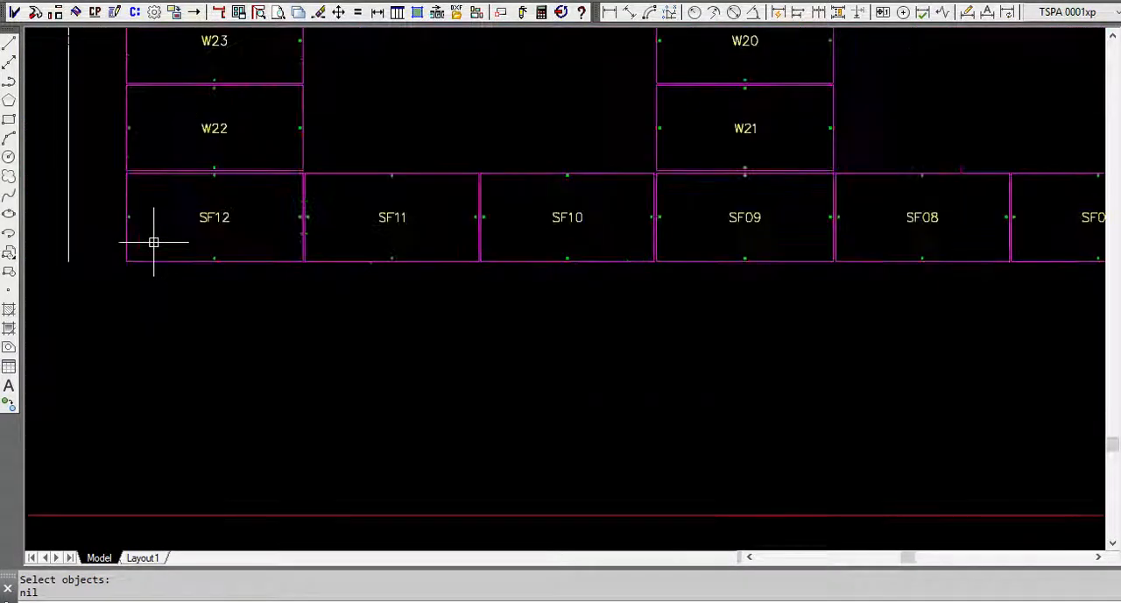
pyautogui.scroll(-4, 130, 237)
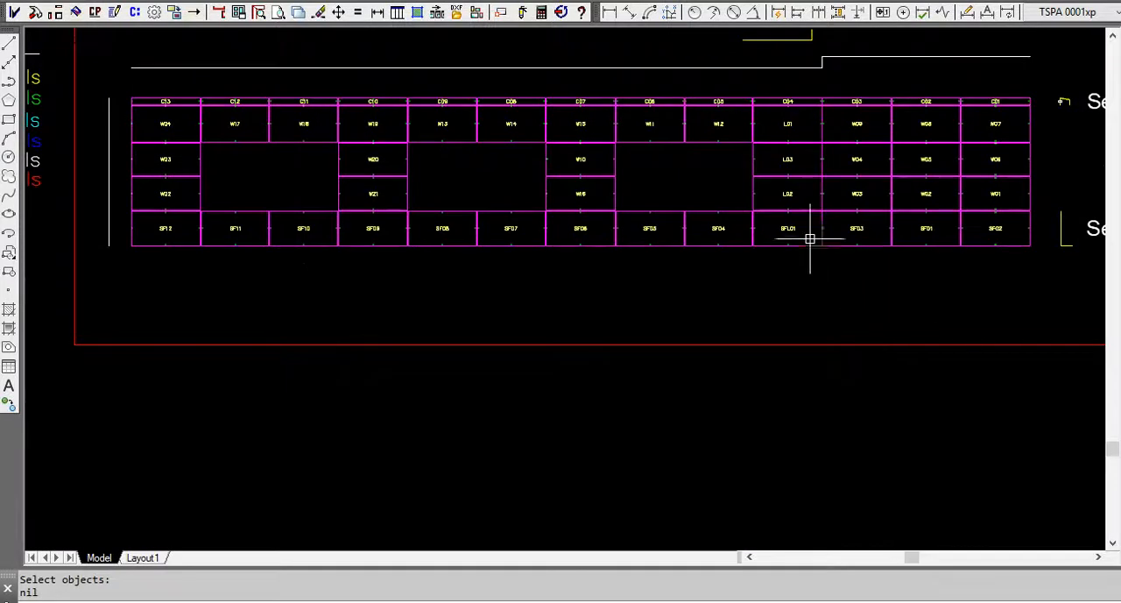
pyautogui.scroll(4, 805, 228)
pyautogui.scroll(-2, 520, 238)
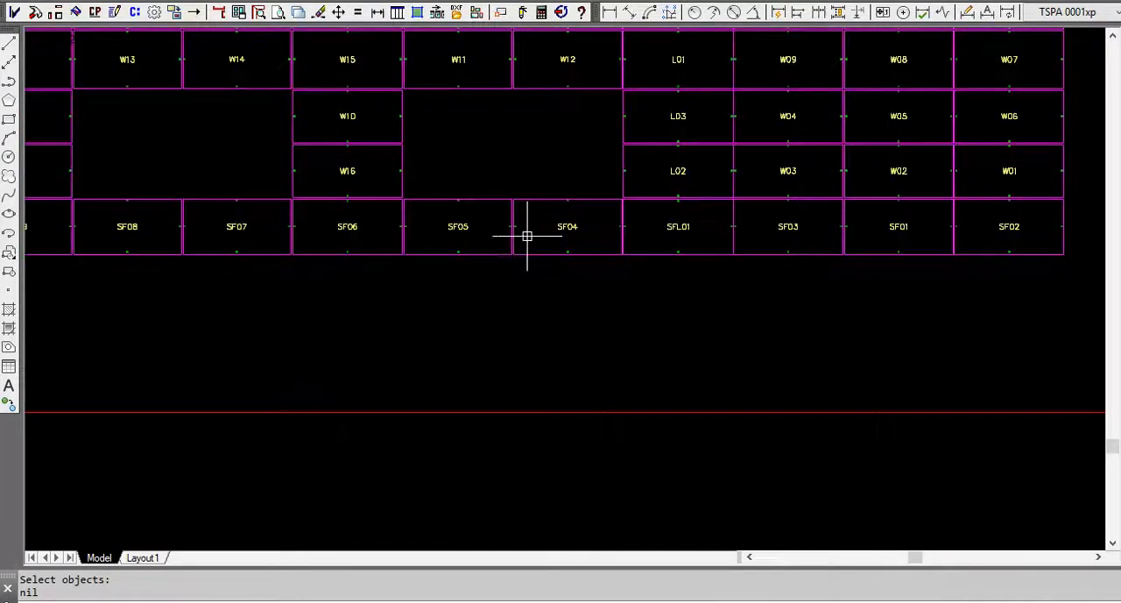
pyautogui.scroll(-4, 452, 244)
pyautogui.scroll(4, 867, 263)
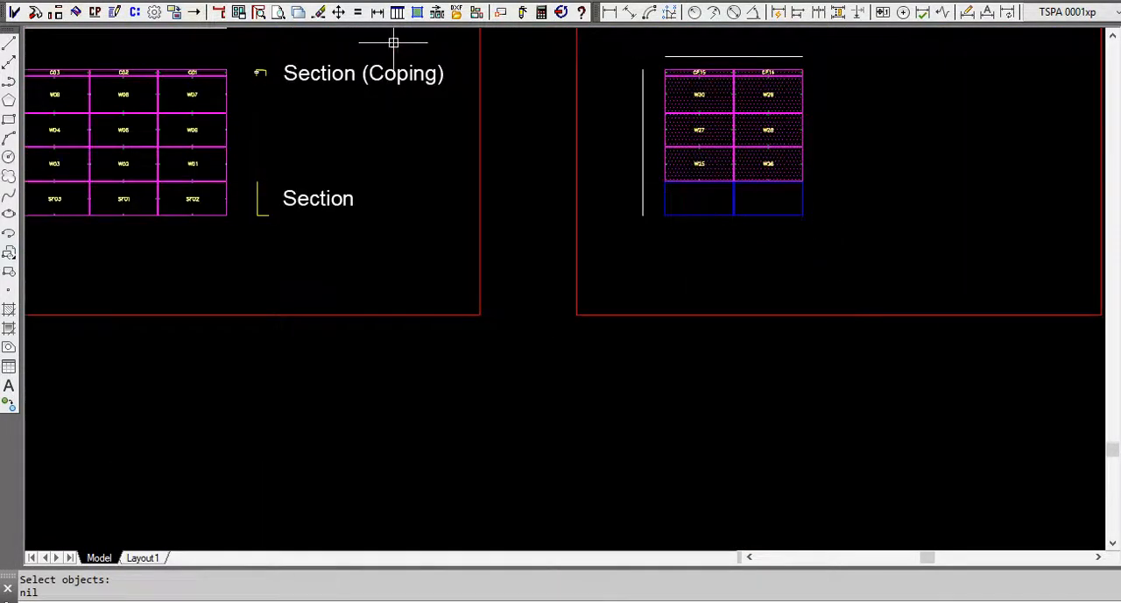
# Convert the two blue shapes in Phase 2's lowest row to panels tagged from SF13, incrementing by 1, with material ALABASTER-[62 x 146]-4-FR.
pyautogui.click(95, 13)
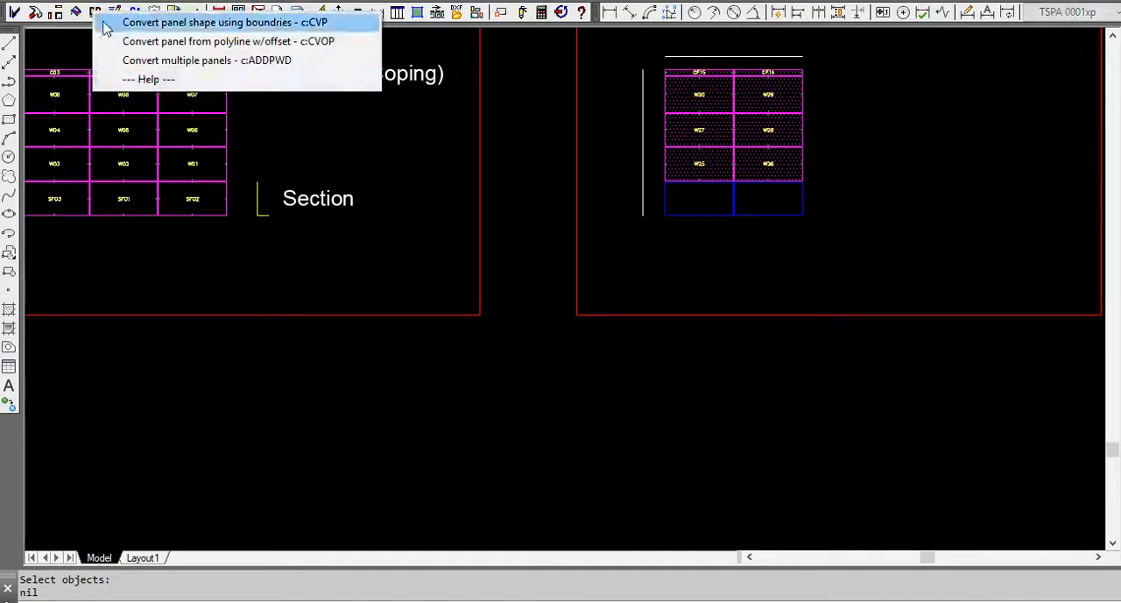
pyautogui.click(158, 60)
pyautogui.click(785, 206)
pyautogui.click(704, 193)
pyautogui.press('Return')
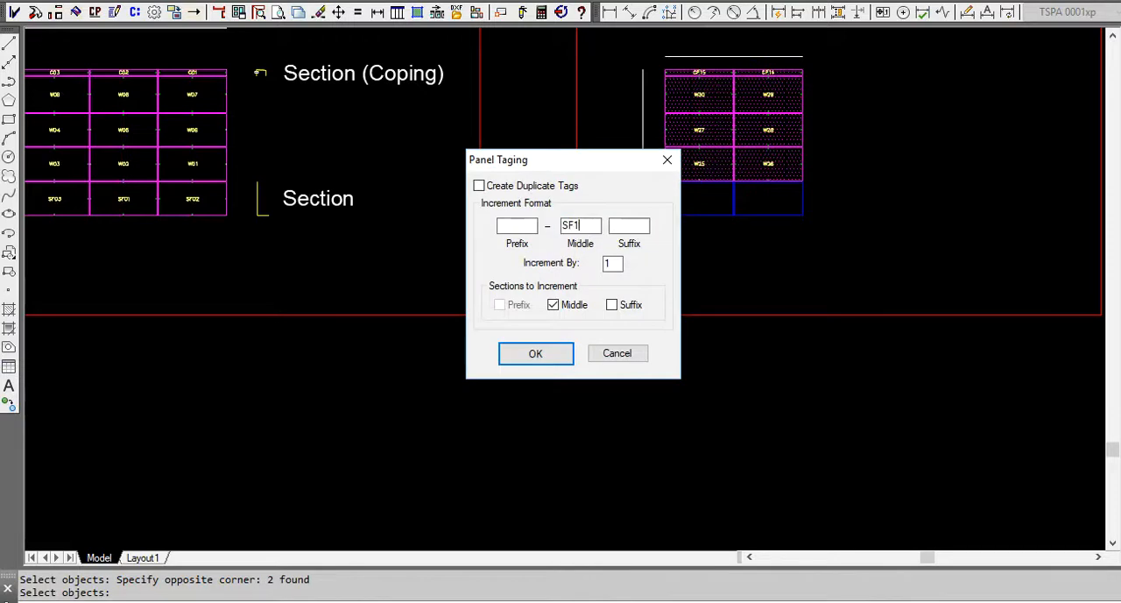
pyautogui.click(560, 355)
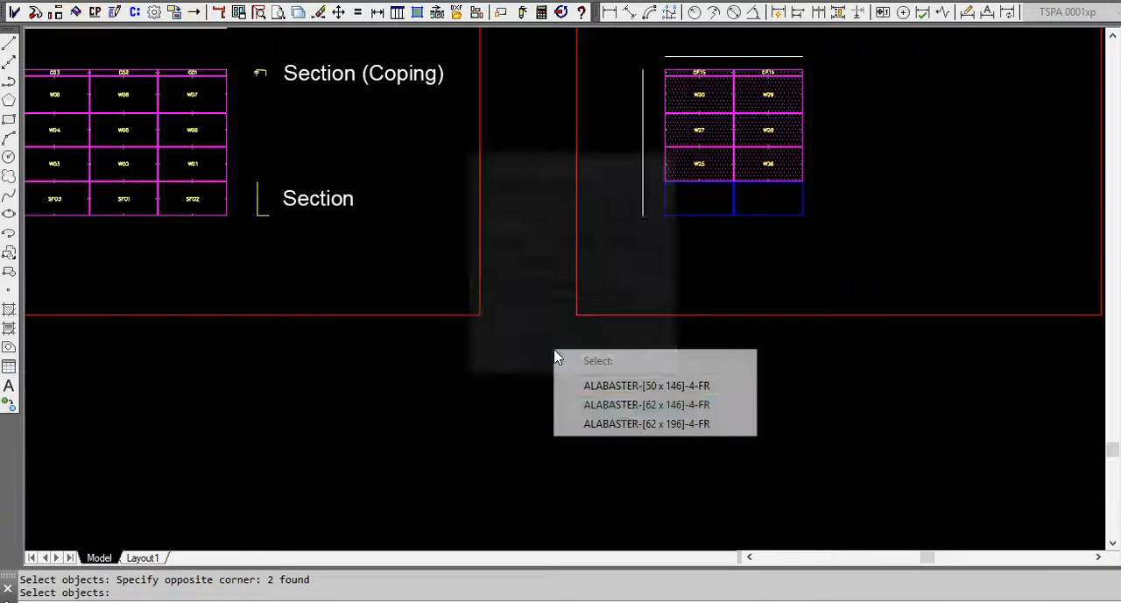
pyautogui.click(628, 406)
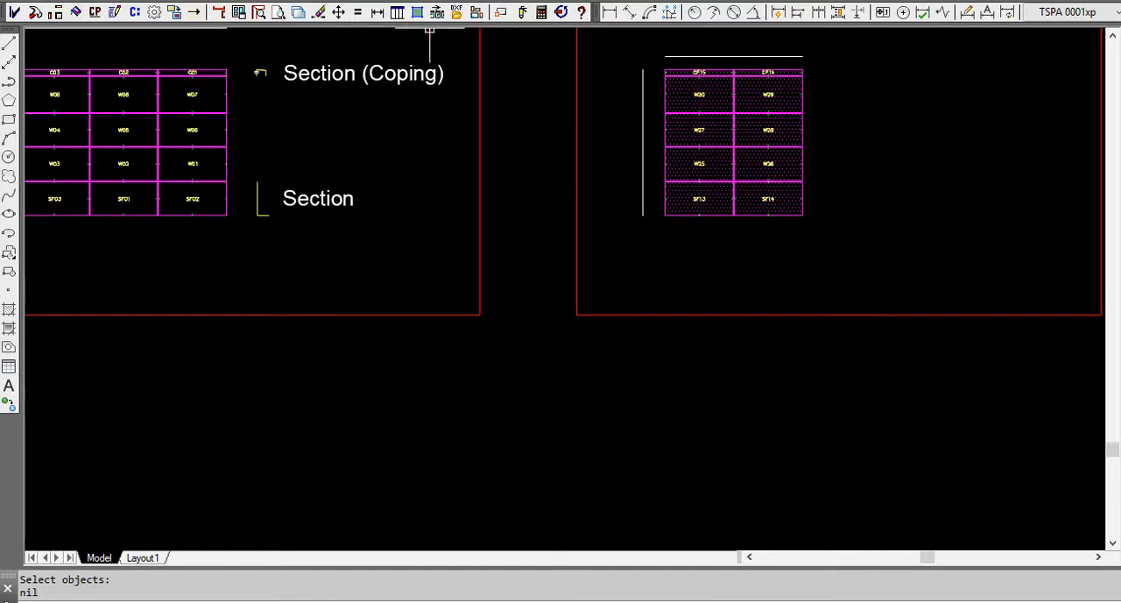
# Quick-link the L-shaped section labelled Section beside the Phase 1 elevation to the SF13 and SF14 panel tags.
pyautogui.click(136, 13)
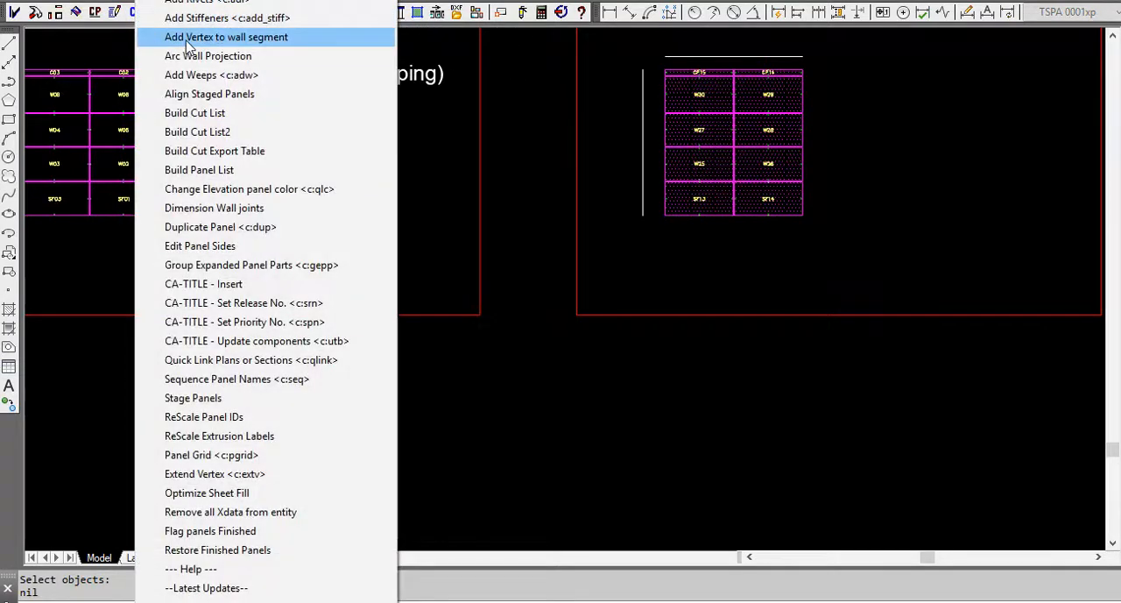
pyautogui.click(218, 360)
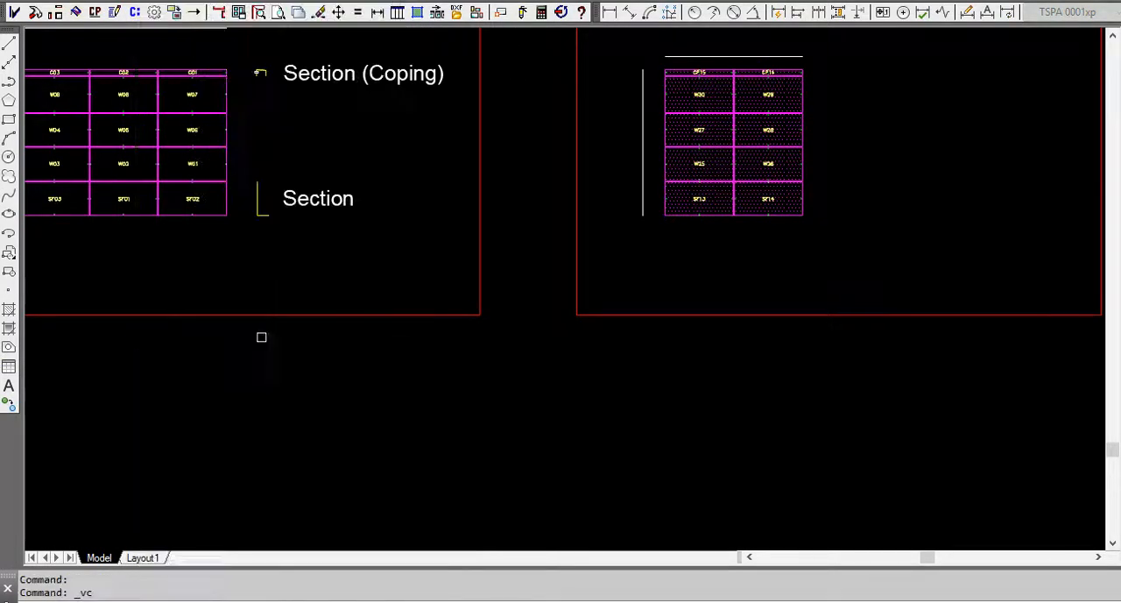
pyautogui.click(260, 205)
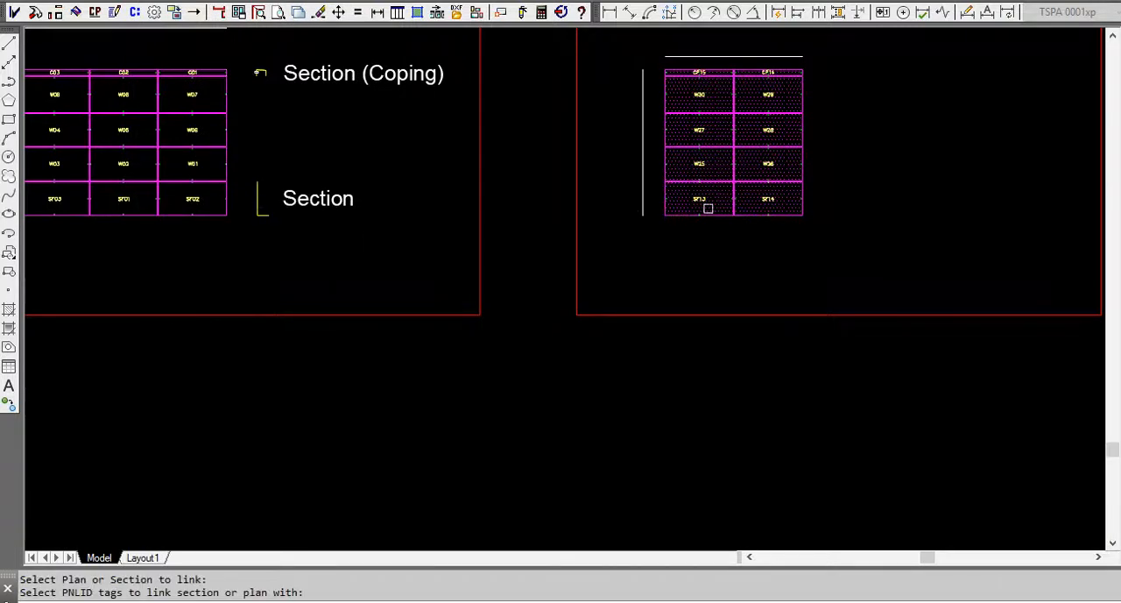
pyautogui.scroll(5, 708, 207)
pyautogui.click(686, 168)
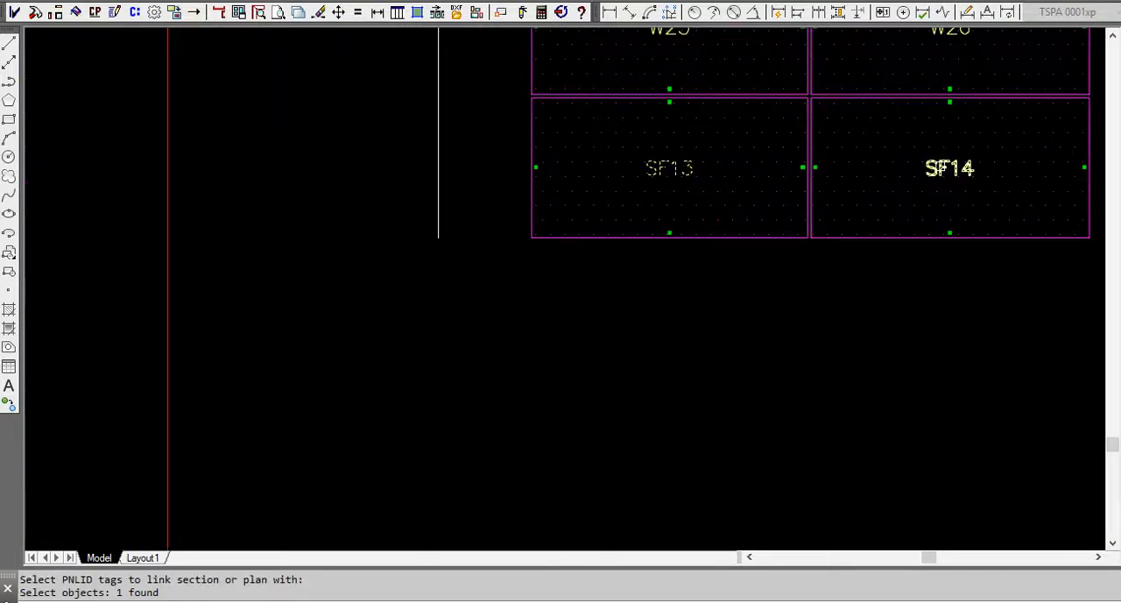
pyautogui.click(949, 168)
pyautogui.press('Return')
pyautogui.scroll(-5, 633, 236)
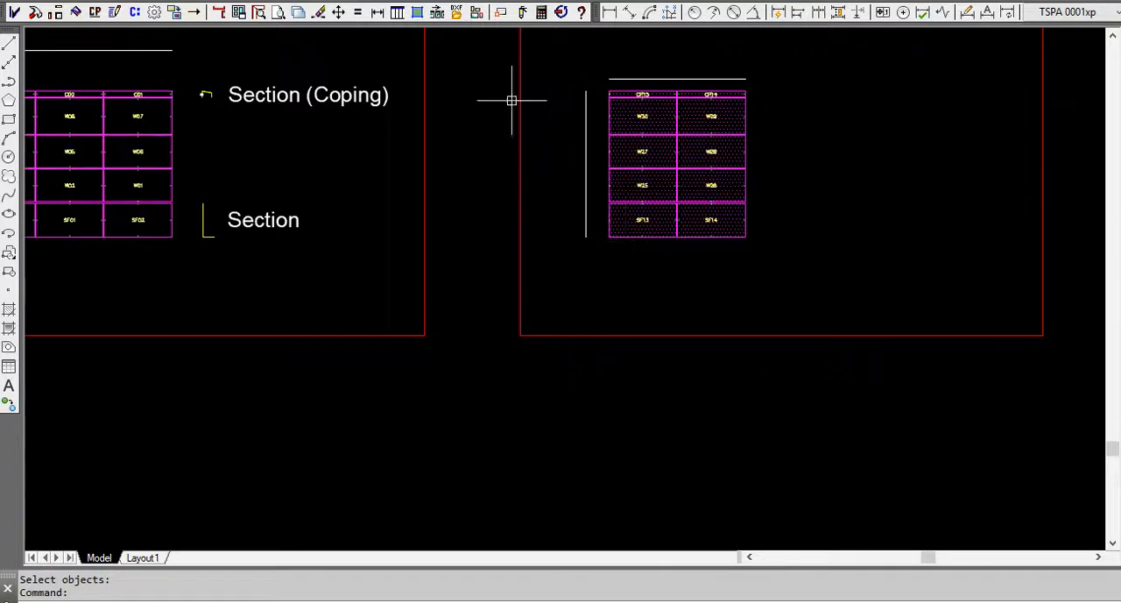
# Dimension the wall joints of the horizontal polyline above the Phase 2 elevation, placing the dimensions on its upper side.
pyautogui.scroll(5, 687, 70)
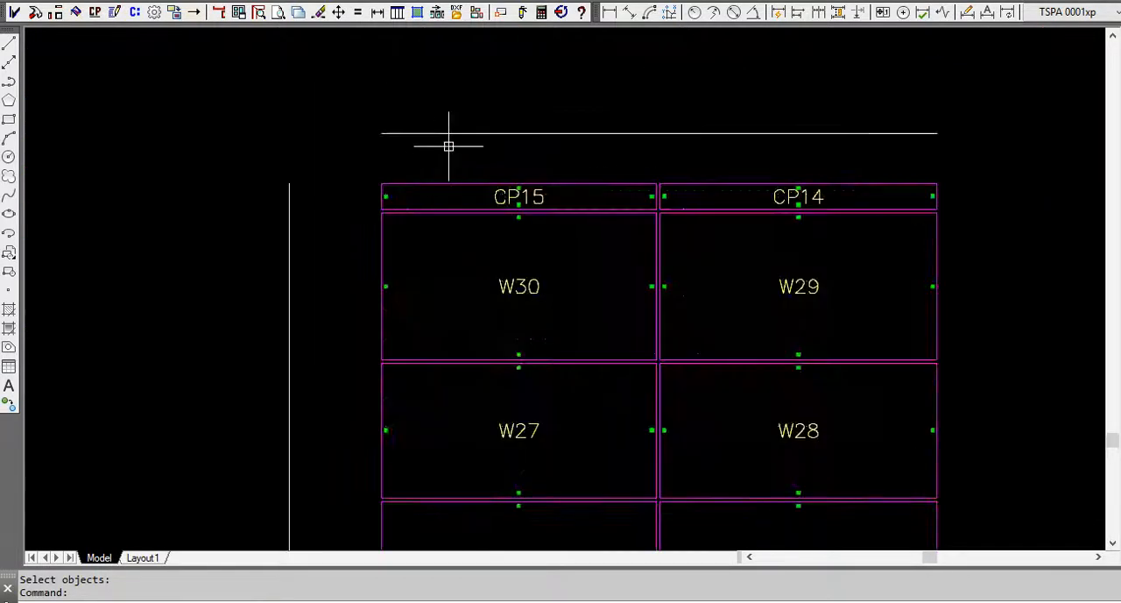
pyautogui.click(850, 133)
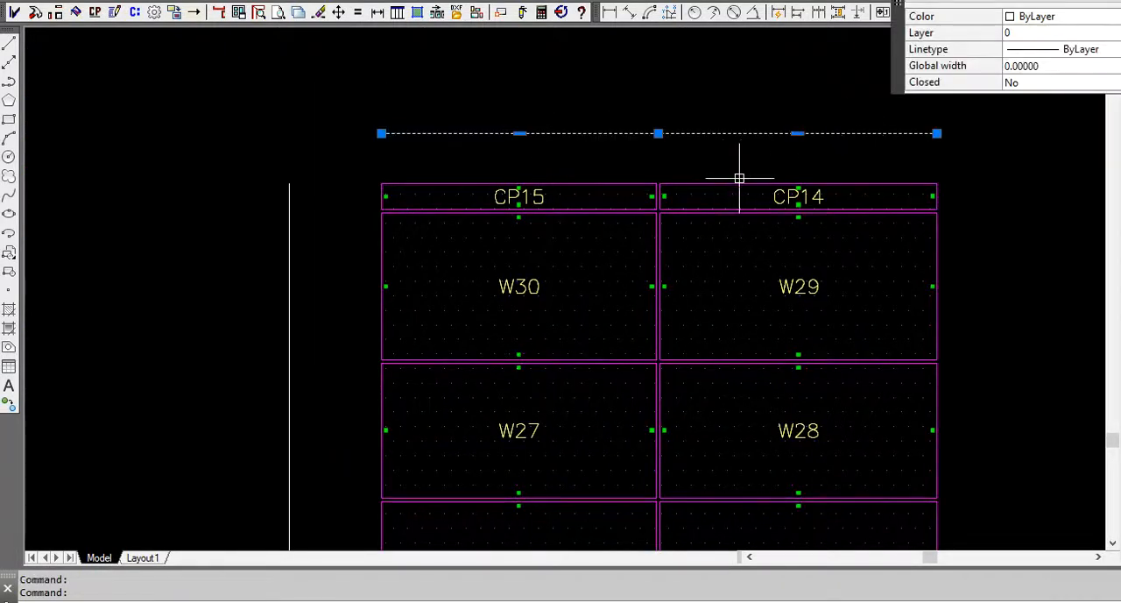
pyautogui.press('Escape')
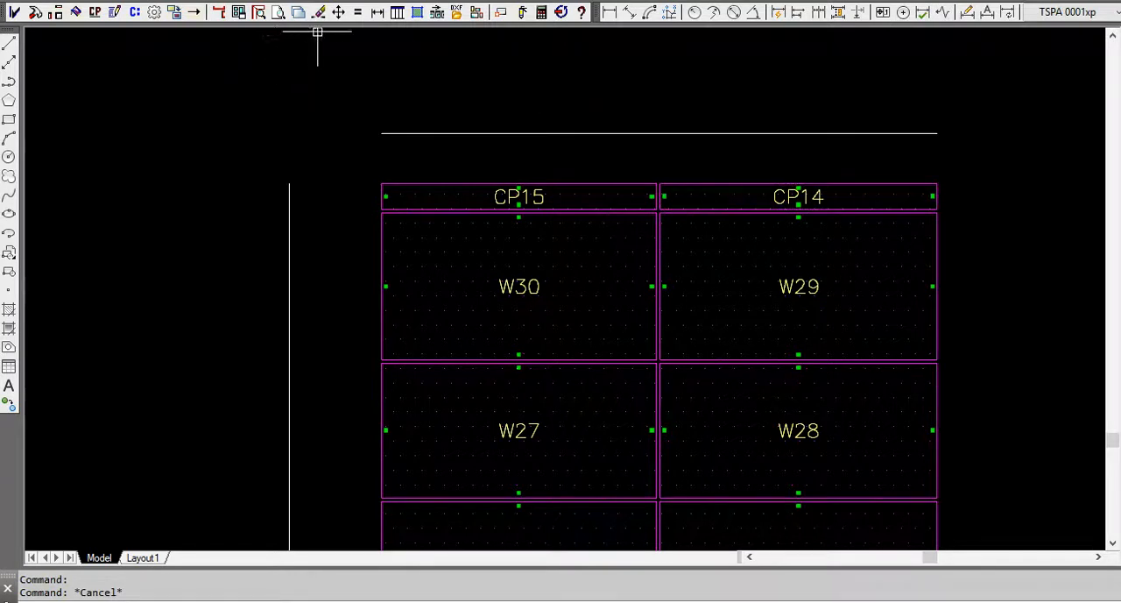
pyautogui.click(378, 13)
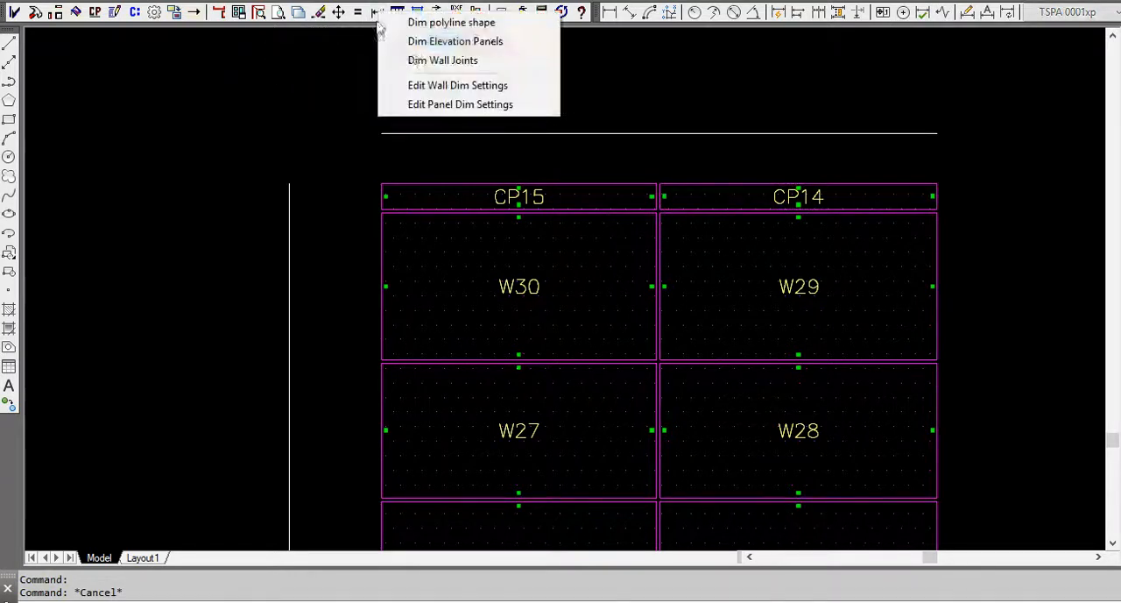
pyautogui.click(457, 63)
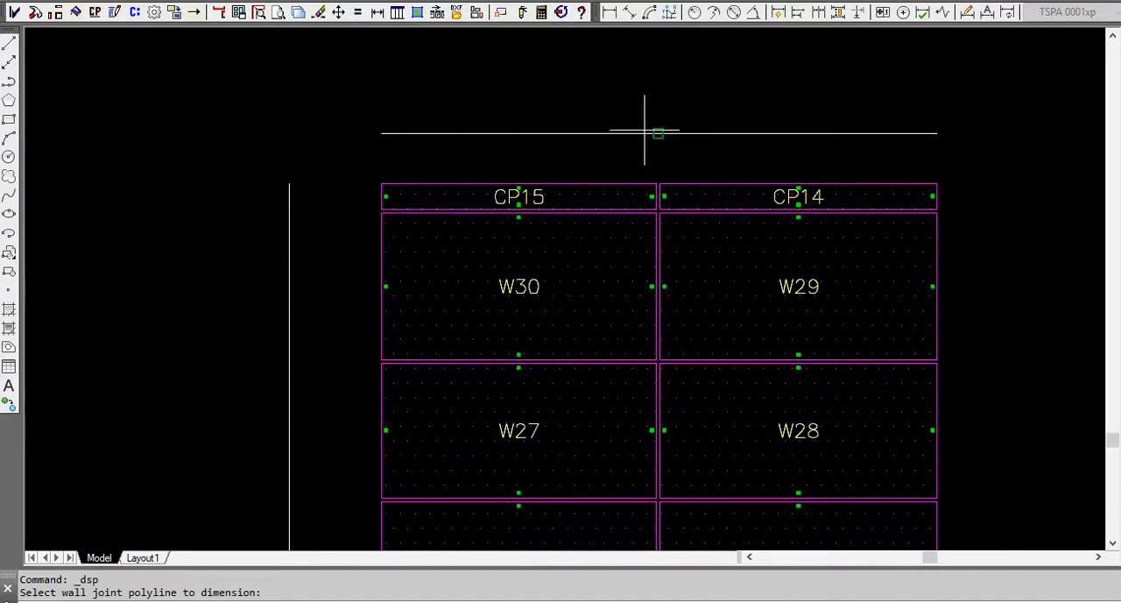
pyautogui.scroll(-2, 650, 109)
pyautogui.scroll(-2, 650, 107)
pyautogui.click(653, 82)
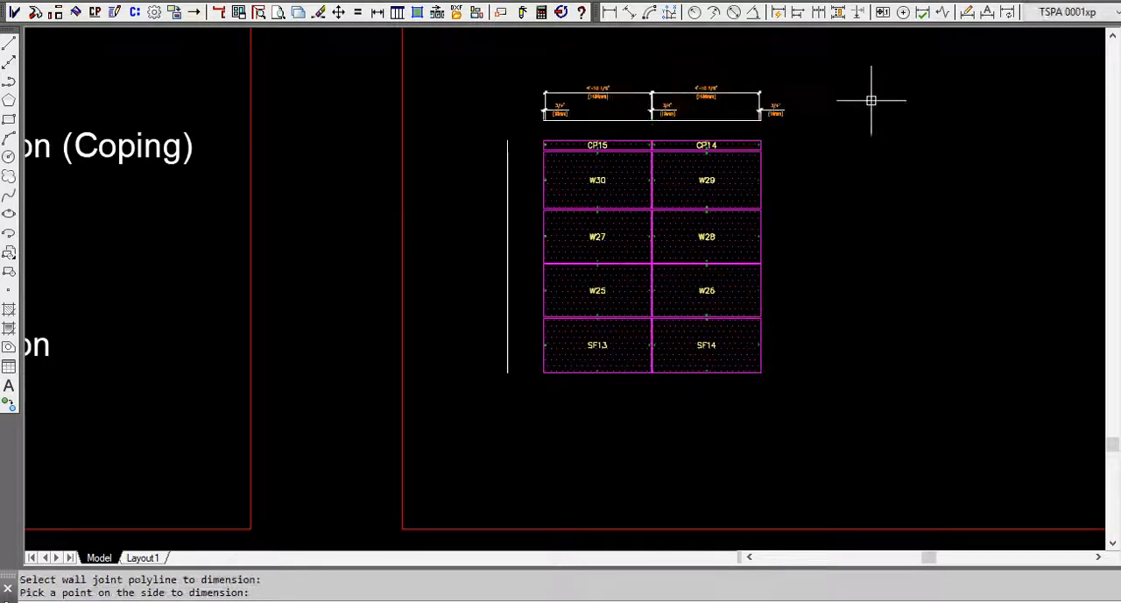
pyautogui.scroll(5, 689, 72)
pyautogui.scroll(-5, 725, 121)
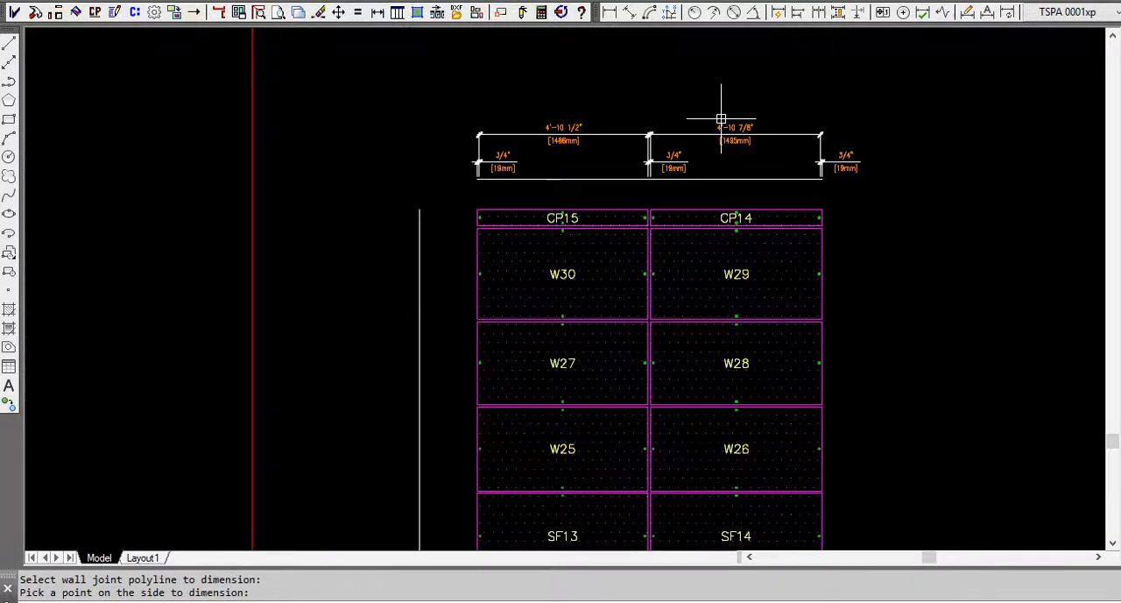
# Dimension the wall joints of the vertical polyline beside the Phase 2 elevation, on the side facing away from the panels.
pyautogui.rightClick(375, 173)
pyautogui.click(421, 223)
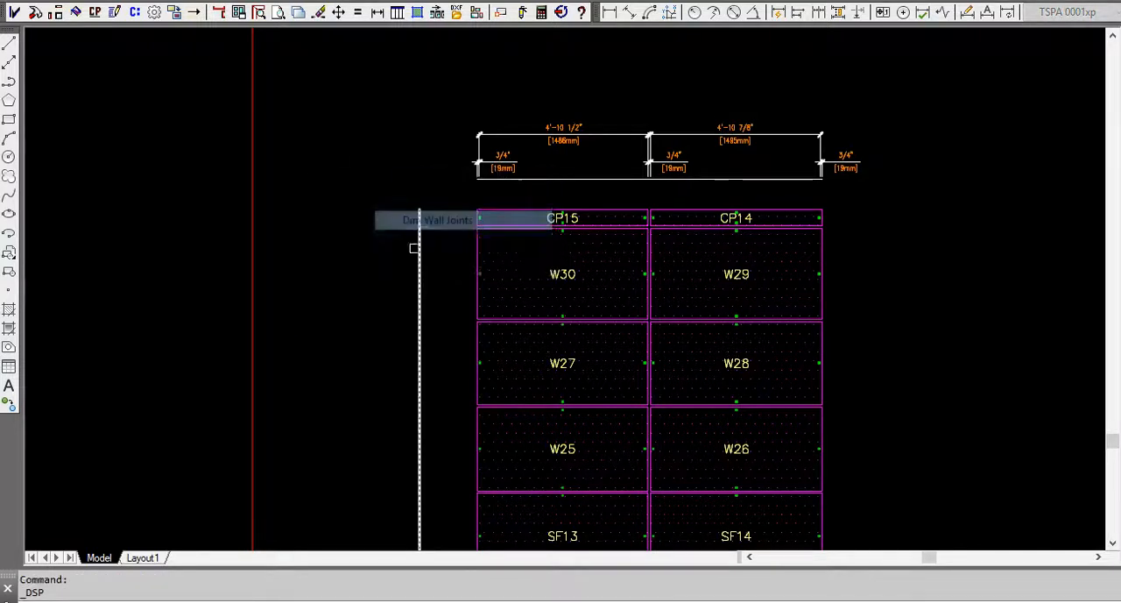
pyautogui.click(419, 263)
pyautogui.click(351, 267)
pyautogui.scroll(-3, 631, 188)
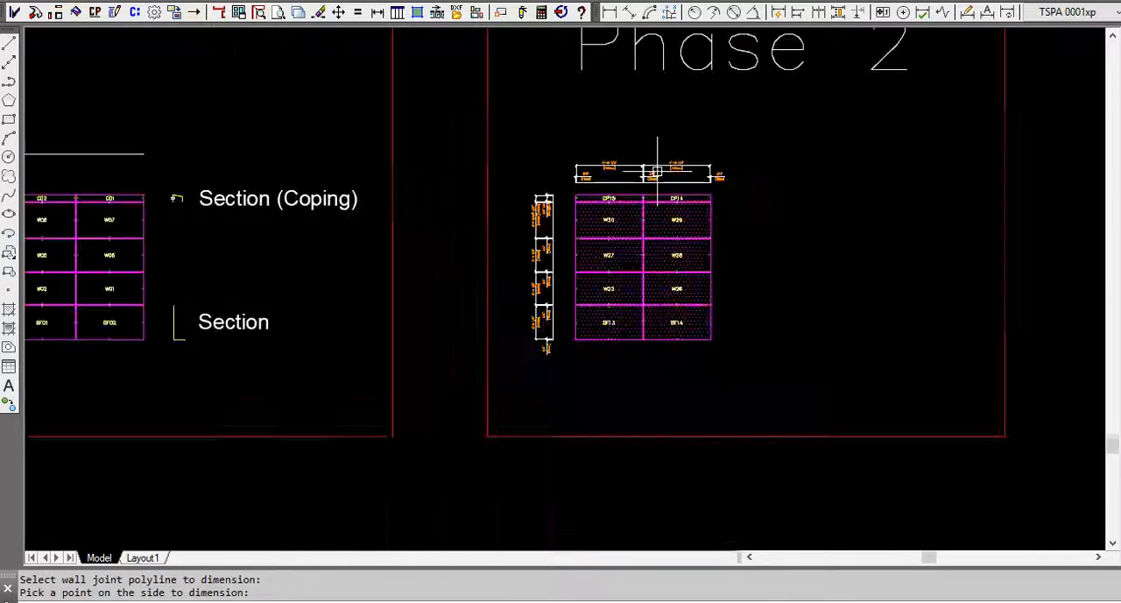
# Convert all the cyan Phase 3 soffit shapes to panels tagged from S01, incrementing by 1, with material ALABASTER-[62 x 196]-4-FR.
pyautogui.scroll(-2, 793, 232)
pyautogui.scroll(-3, 663, 175)
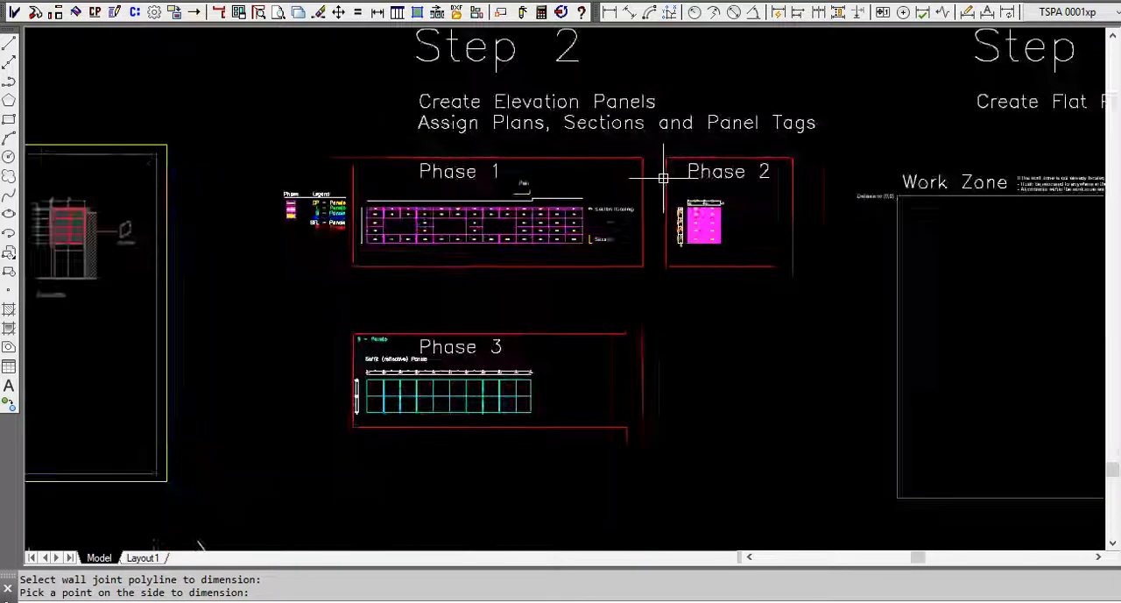
pyautogui.scroll(4, 528, 301)
pyautogui.moveTo(390, 257); pyautogui.dragTo(512, 323, button='middle')
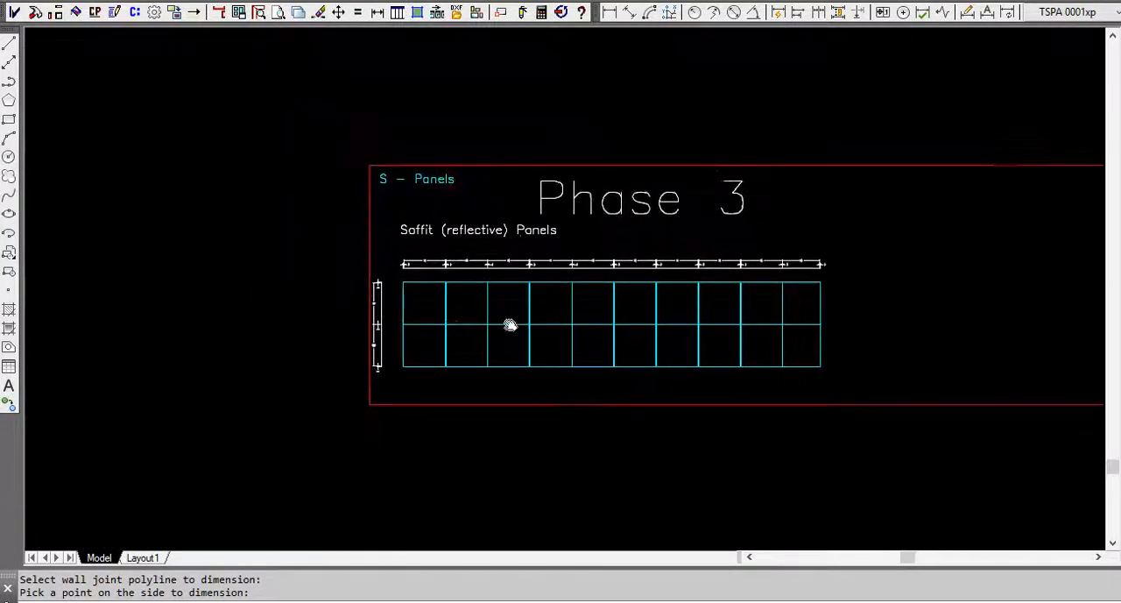
pyautogui.scroll(2, 440, 345)
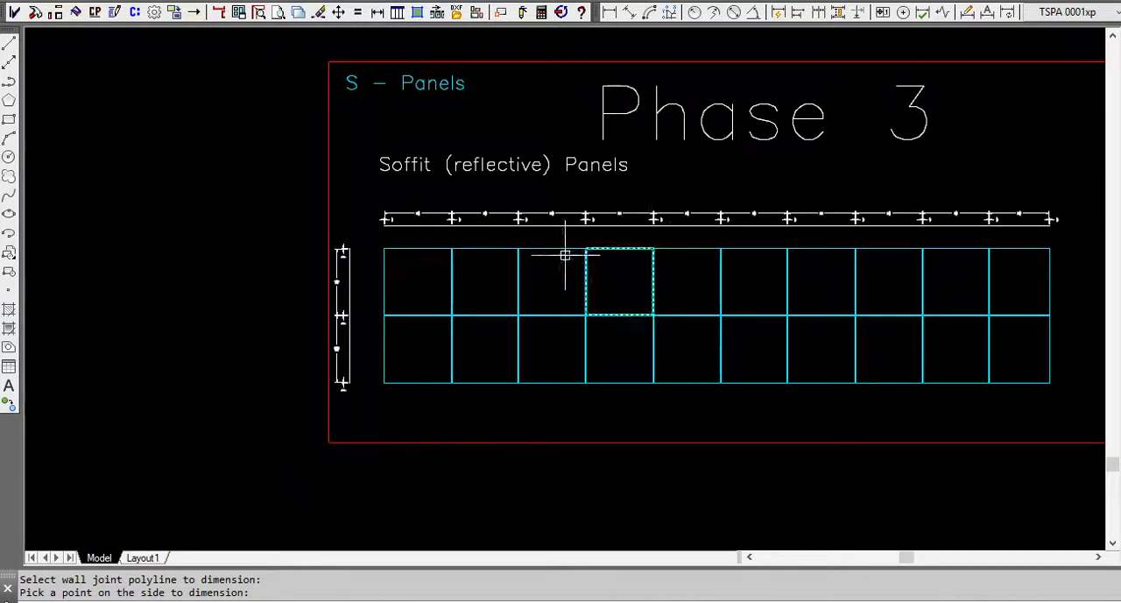
pyautogui.moveTo(442, 290); pyautogui.dragTo(285, 294, button='middle')
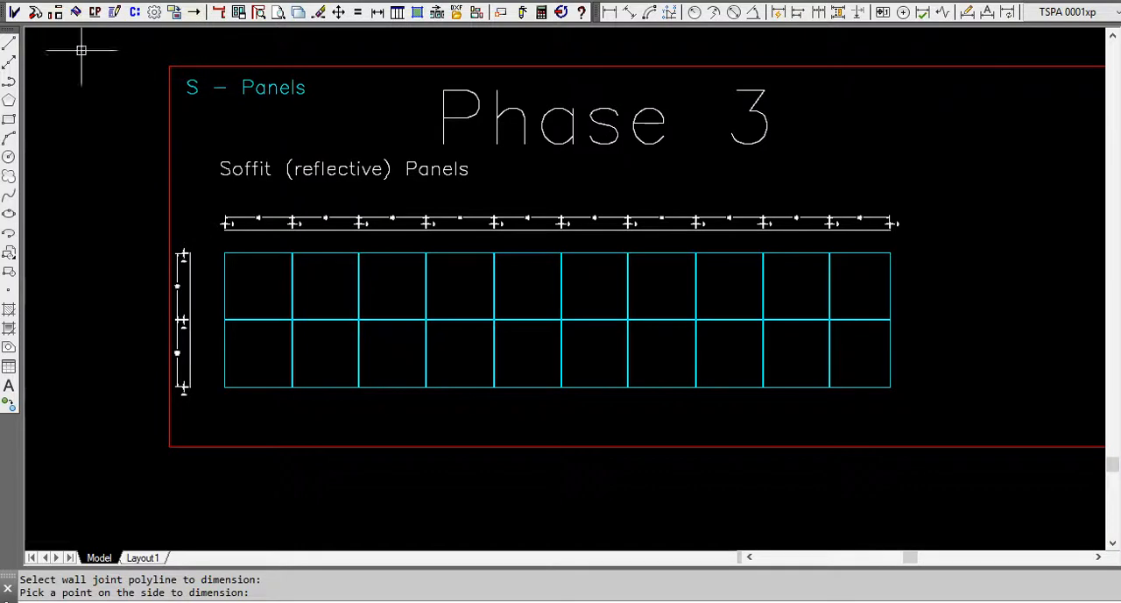
pyautogui.click(96, 14)
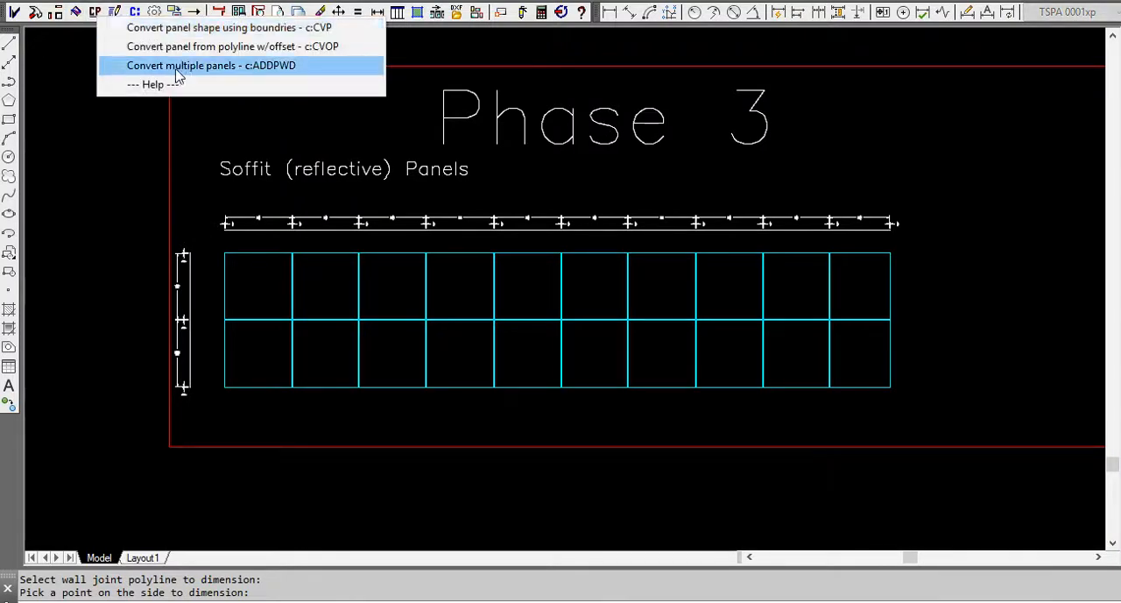
pyautogui.click(250, 67)
pyautogui.click(859, 357)
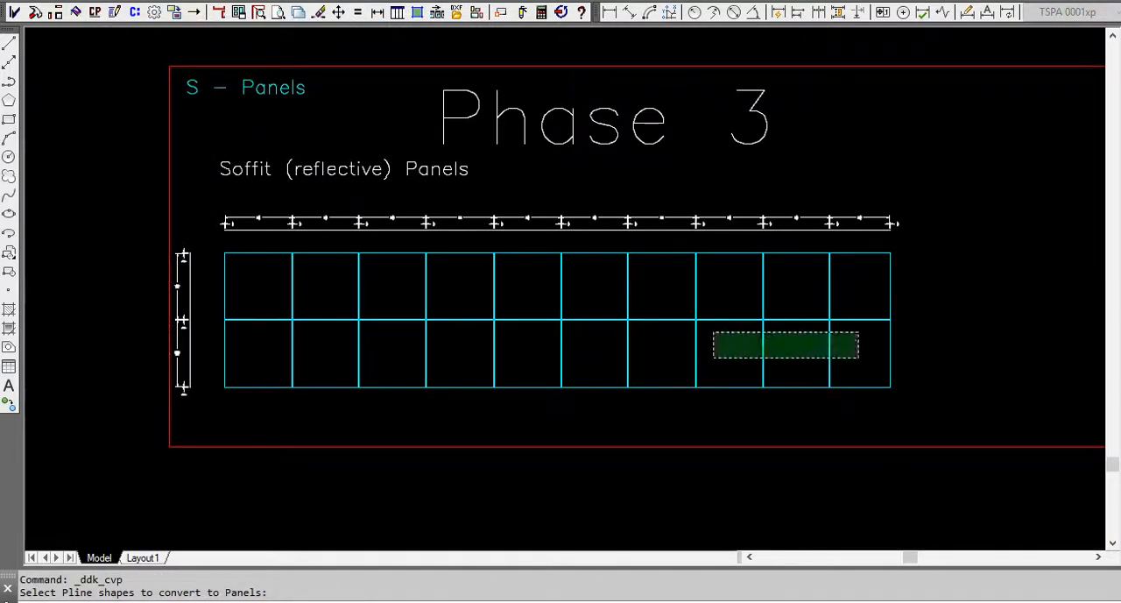
pyautogui.click(264, 288)
pyautogui.press('Return')
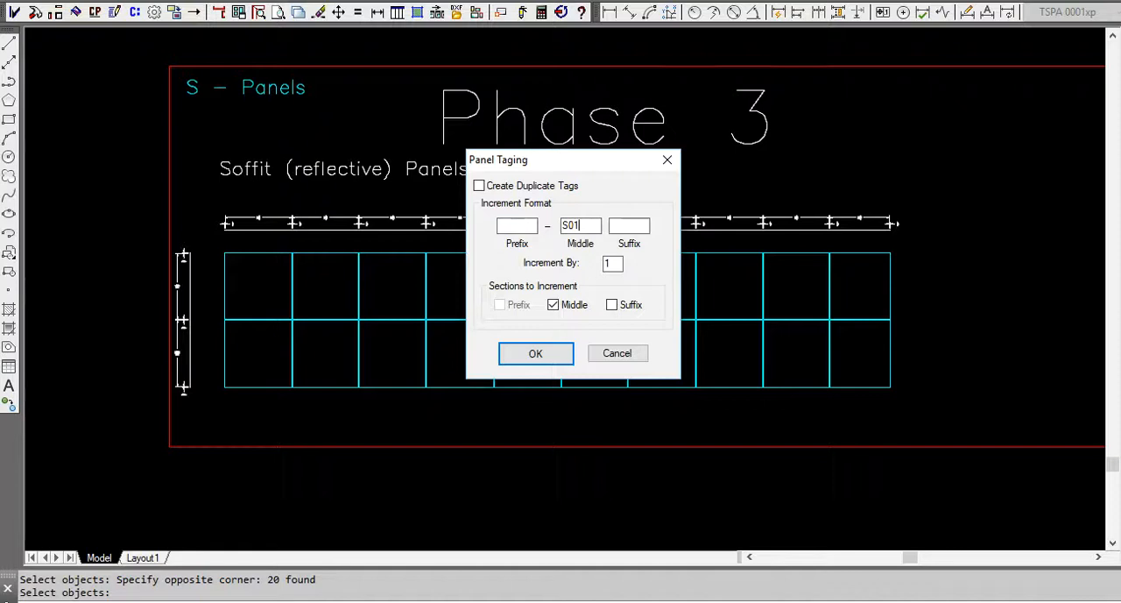
pyautogui.click(547, 355)
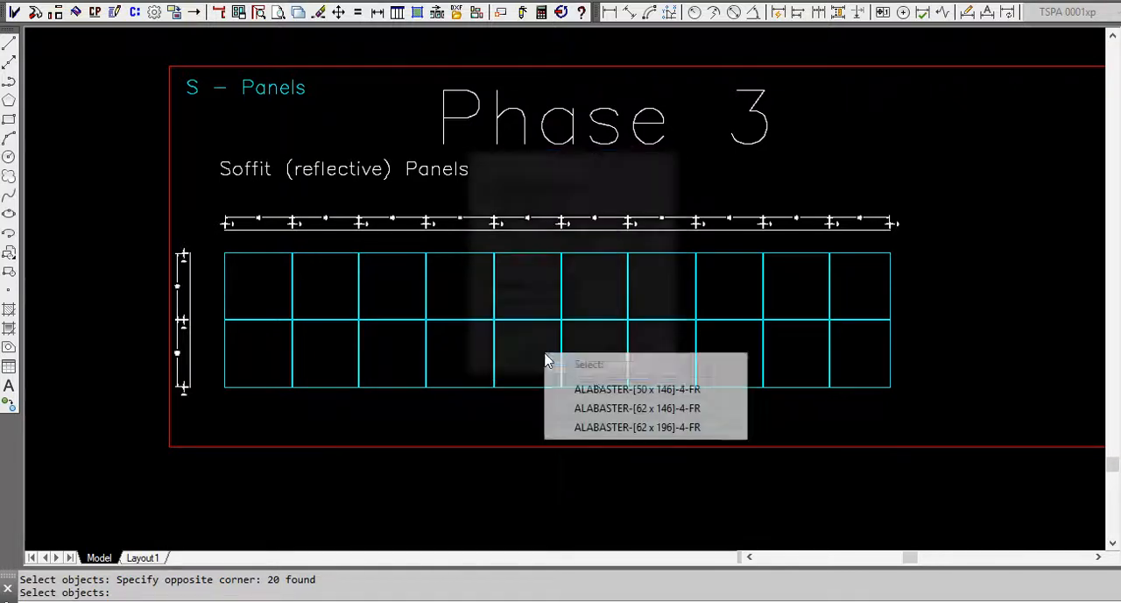
pyautogui.click(619, 428)
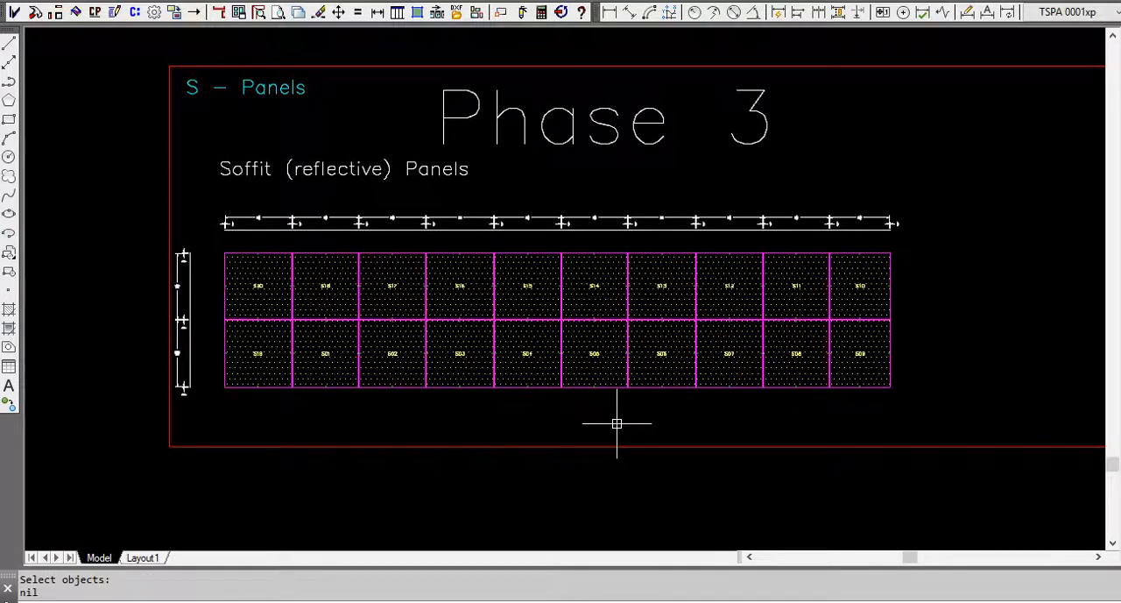
# Run Optimize Sheet Fill on selected elevation panels, picking all the panels inside the Phase 1 frame for the estimate.
pyautogui.scroll(-6, 581, 330)
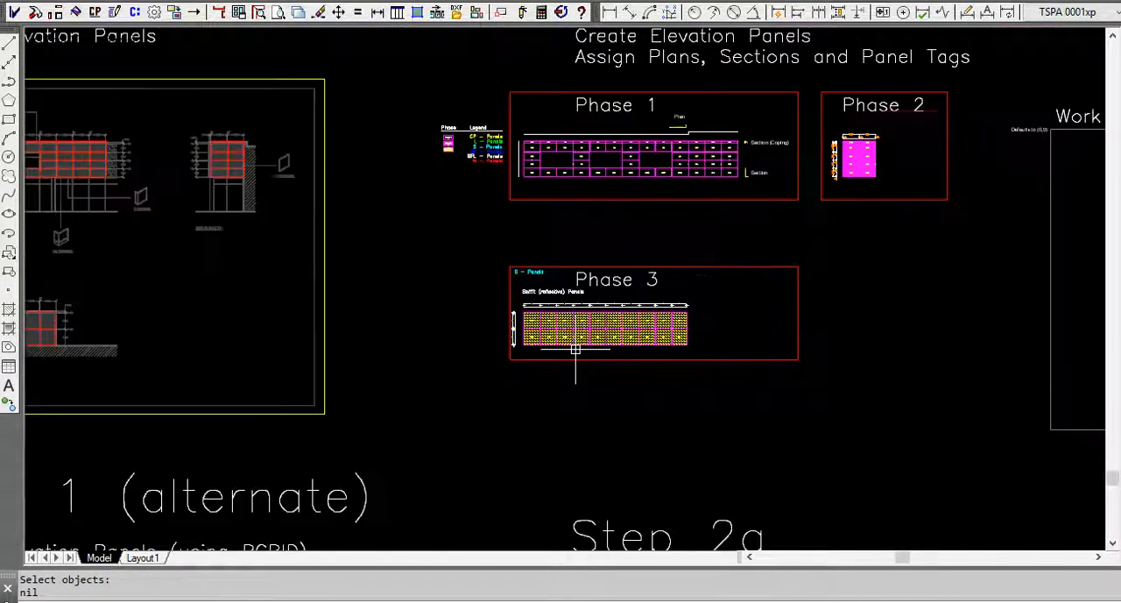
pyautogui.moveTo(565, 370); pyautogui.dragTo(553, 379, button='middle')
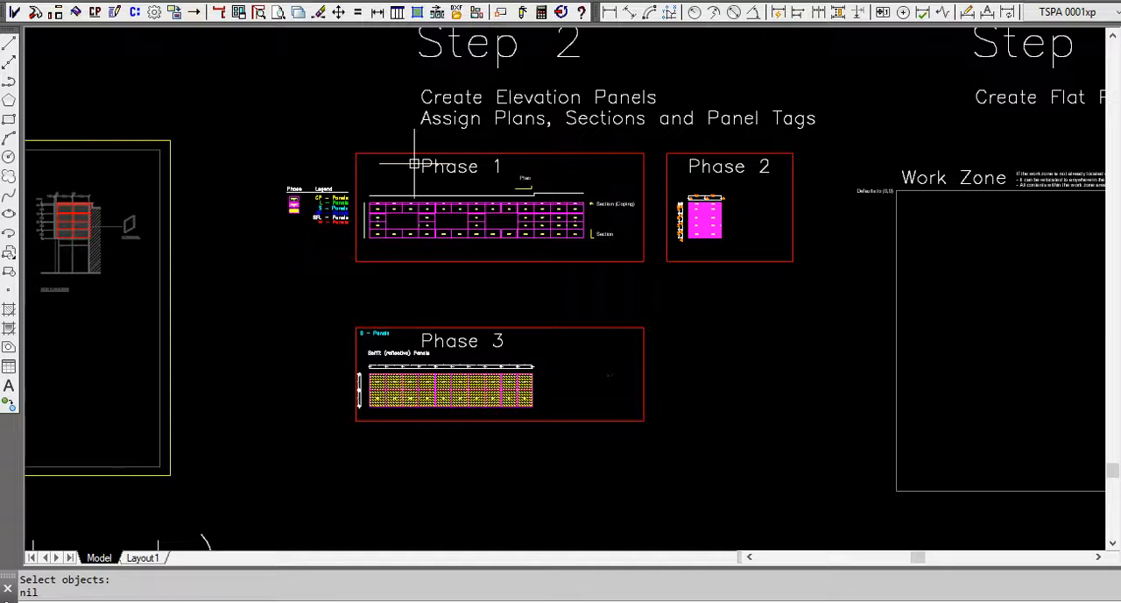
pyautogui.scroll(-2, 543, 310)
pyautogui.moveTo(535, 317); pyautogui.dragTo(493, 311, button='middle')
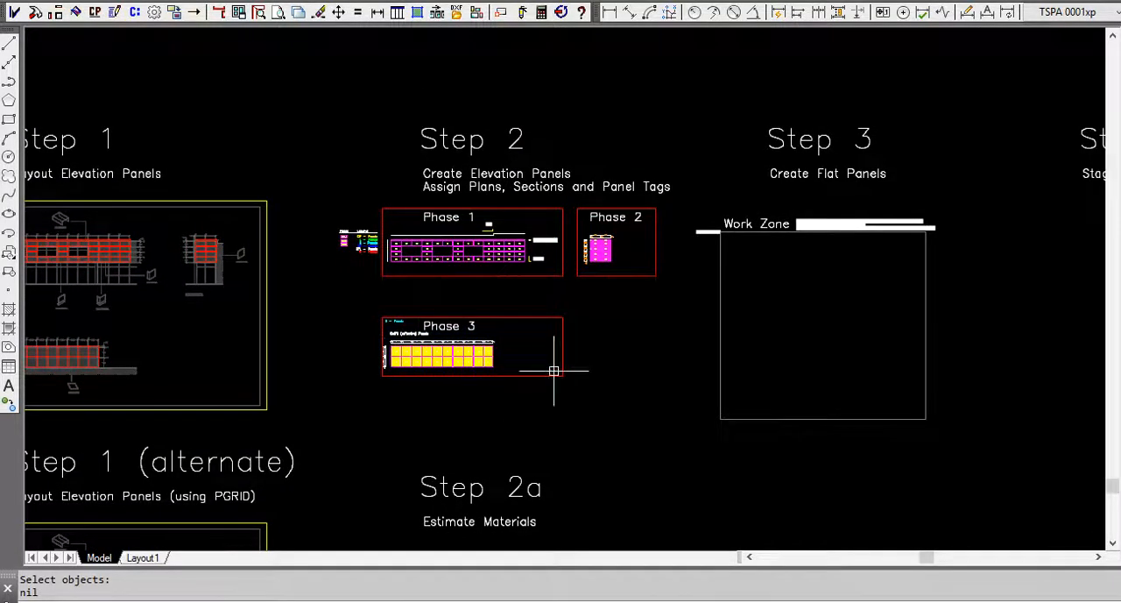
pyautogui.moveTo(564, 375)
pyautogui.scroll(1, 415, 259)
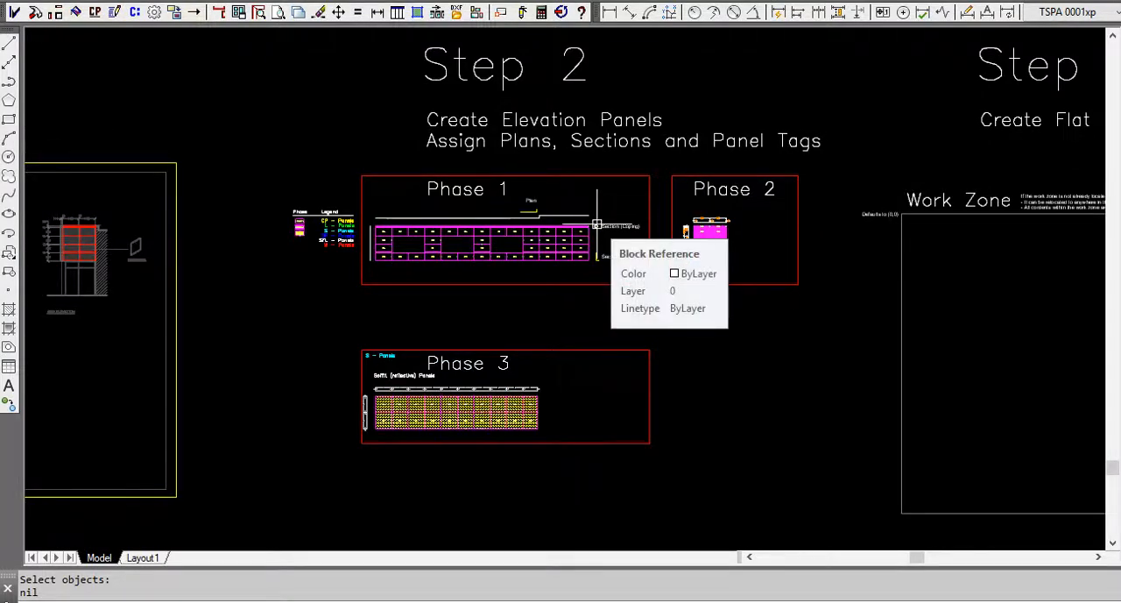
pyautogui.click(135, 12)
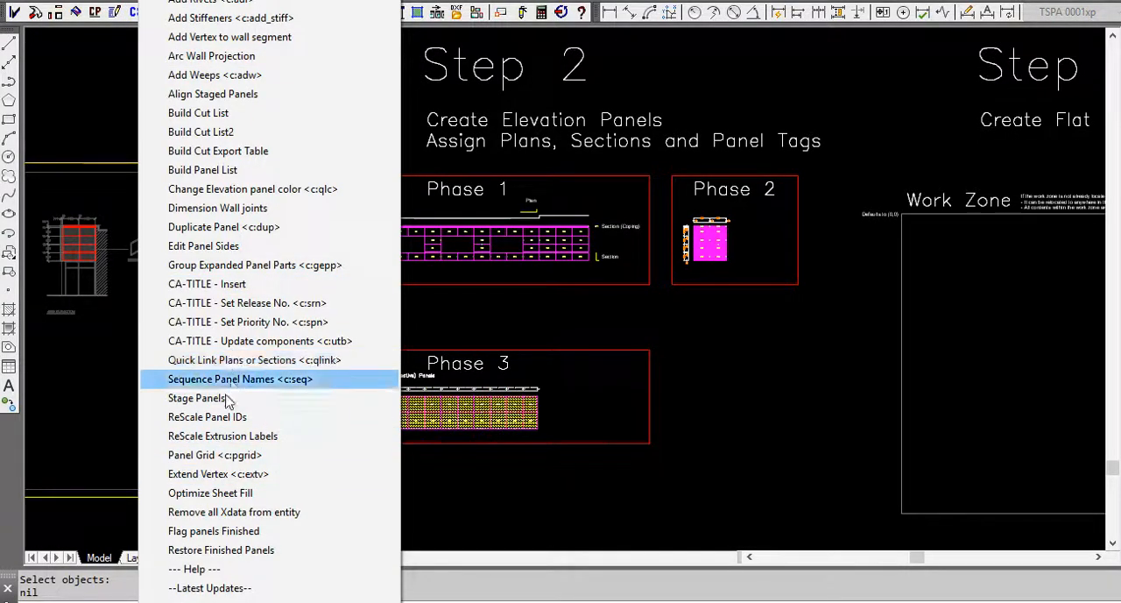
pyautogui.click(208, 494)
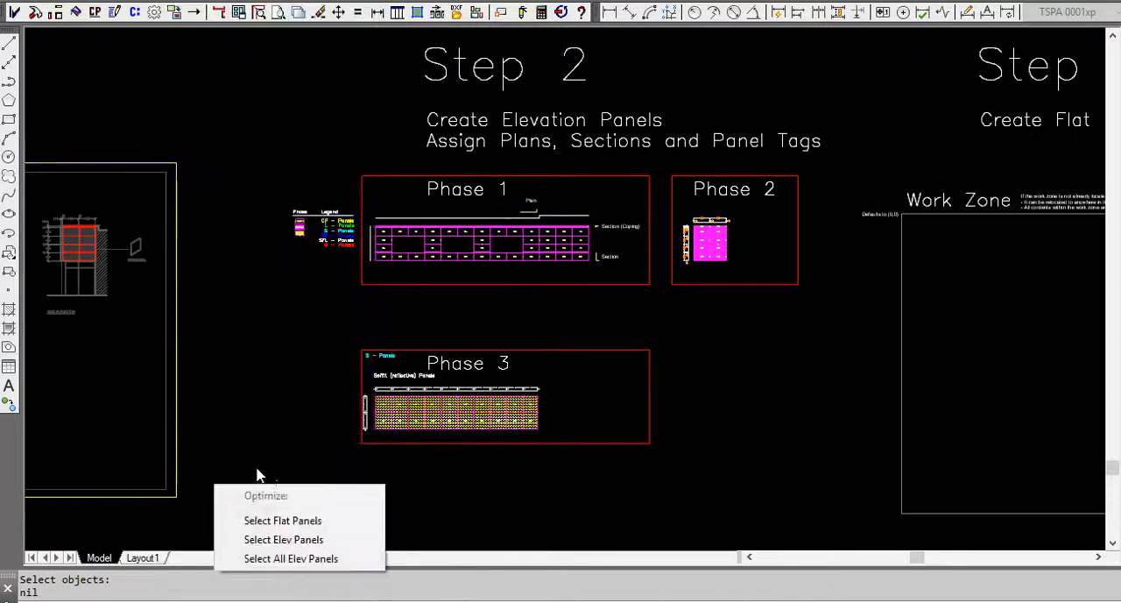
pyautogui.click(285, 539)
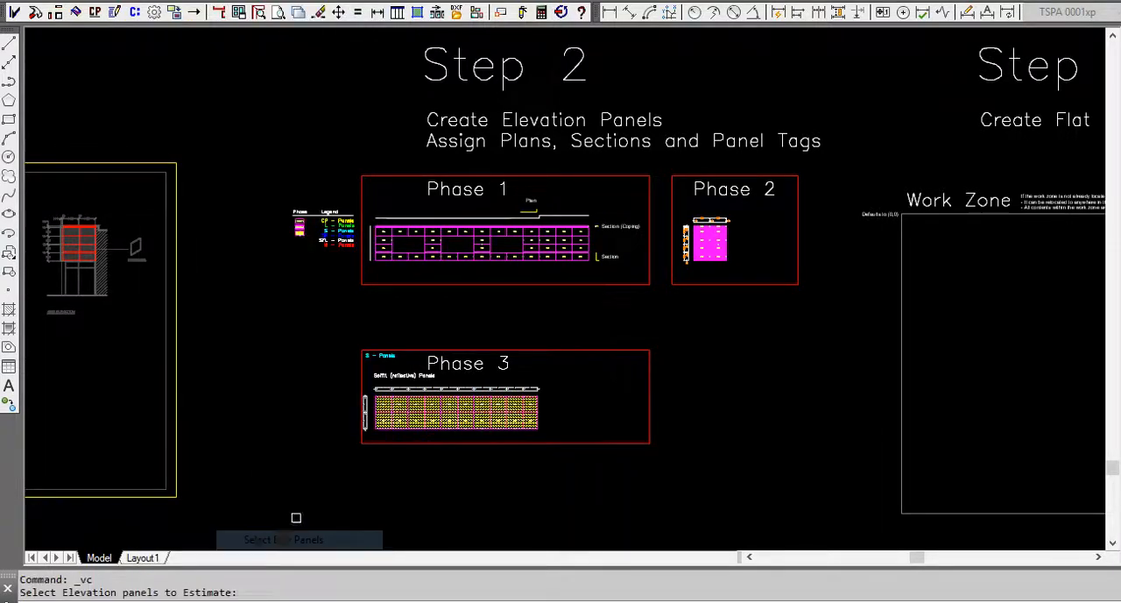
pyautogui.click(371, 201)
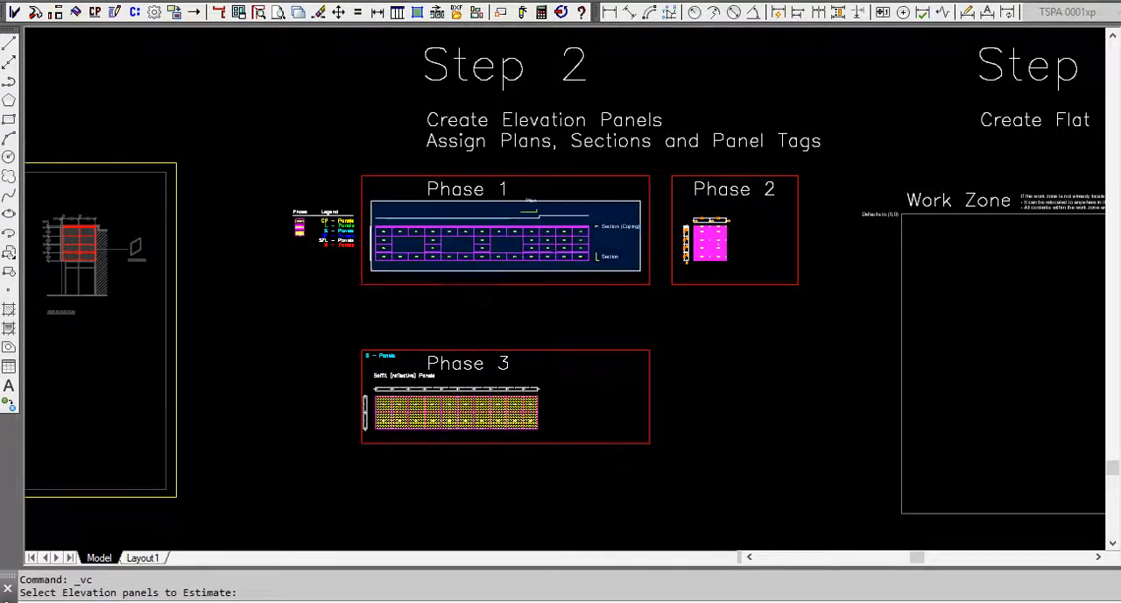
pyautogui.click(636, 271)
pyautogui.press('Return')
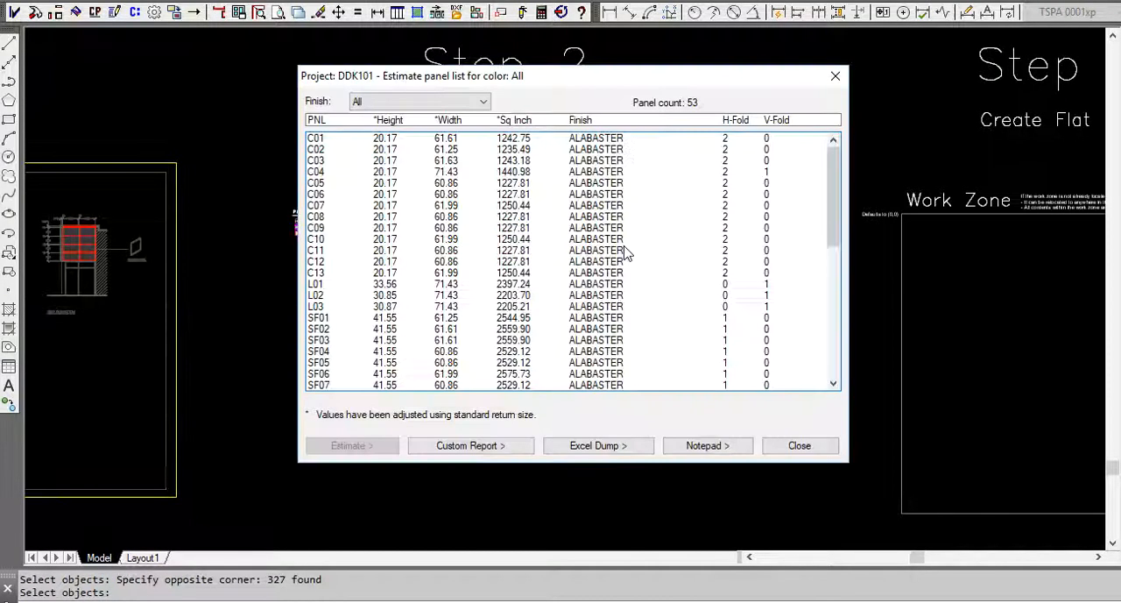
# Filter the Phase 1 estimate panel list to the first ALABASTER finish and start its estimate.
pyautogui.click(484, 102)
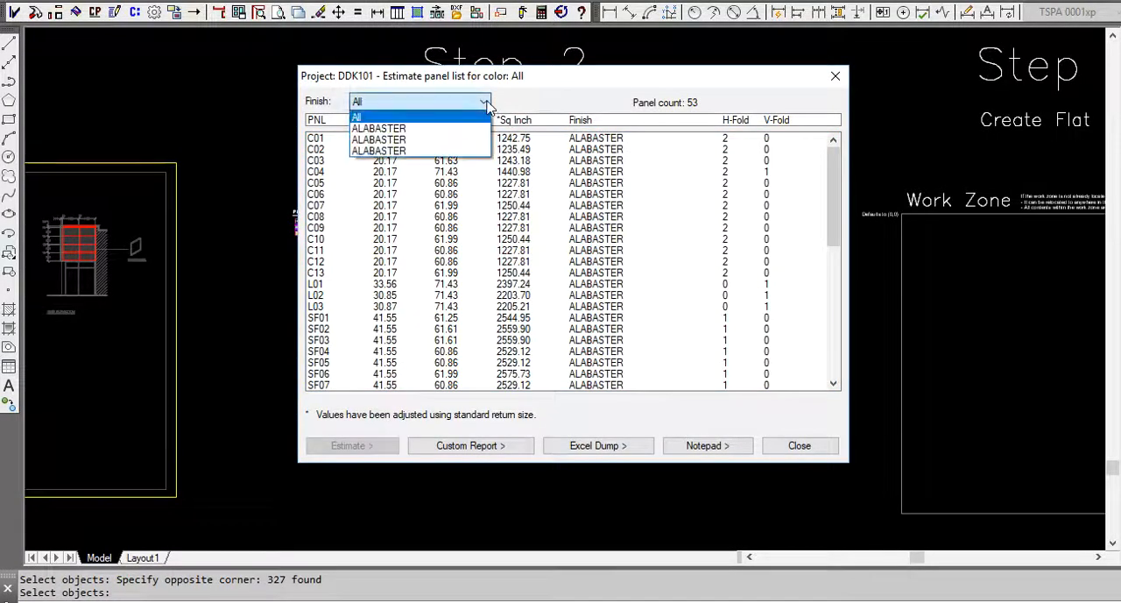
pyautogui.click(431, 130)
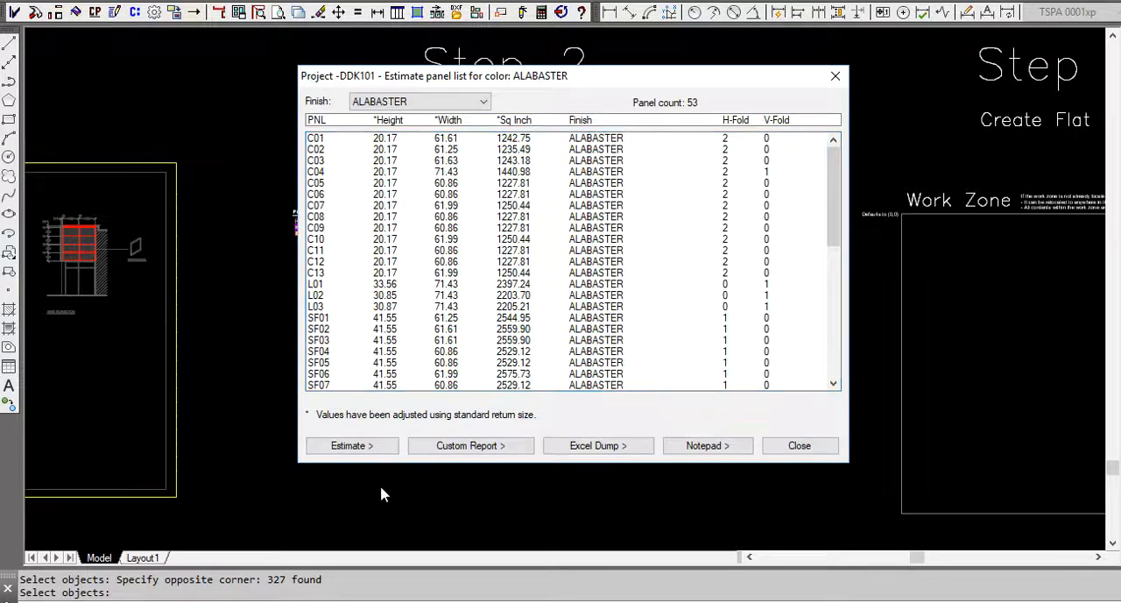
pyautogui.click(378, 447)
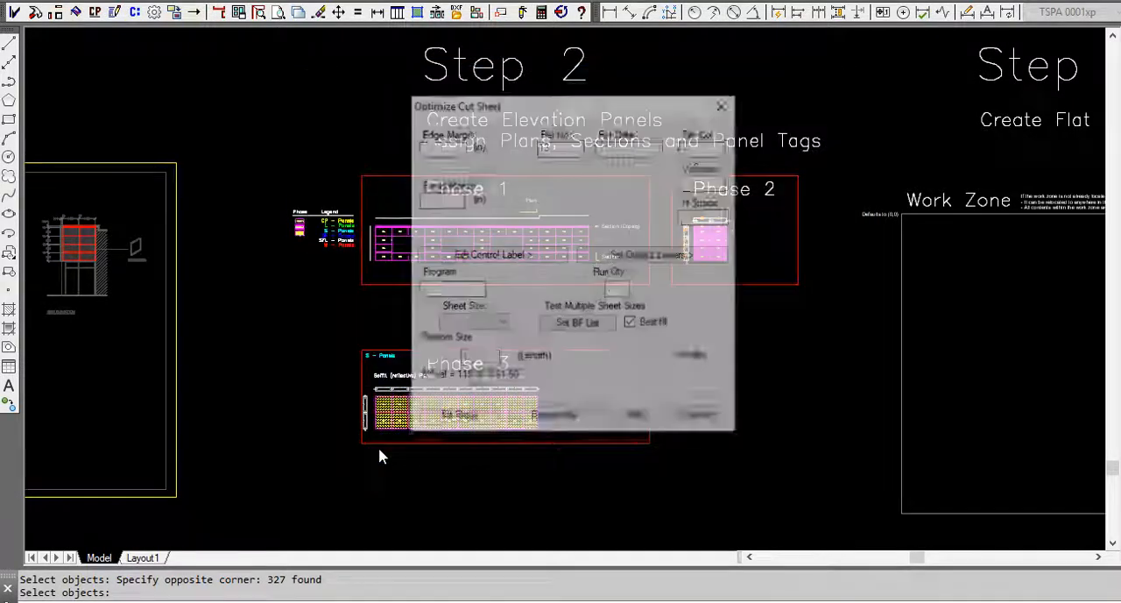
# Save the best-fit list with sheet sizes 50 X 96 and 62 X 196, and place the filled cut sheets under Step 2a.
pyautogui.click(598, 323)
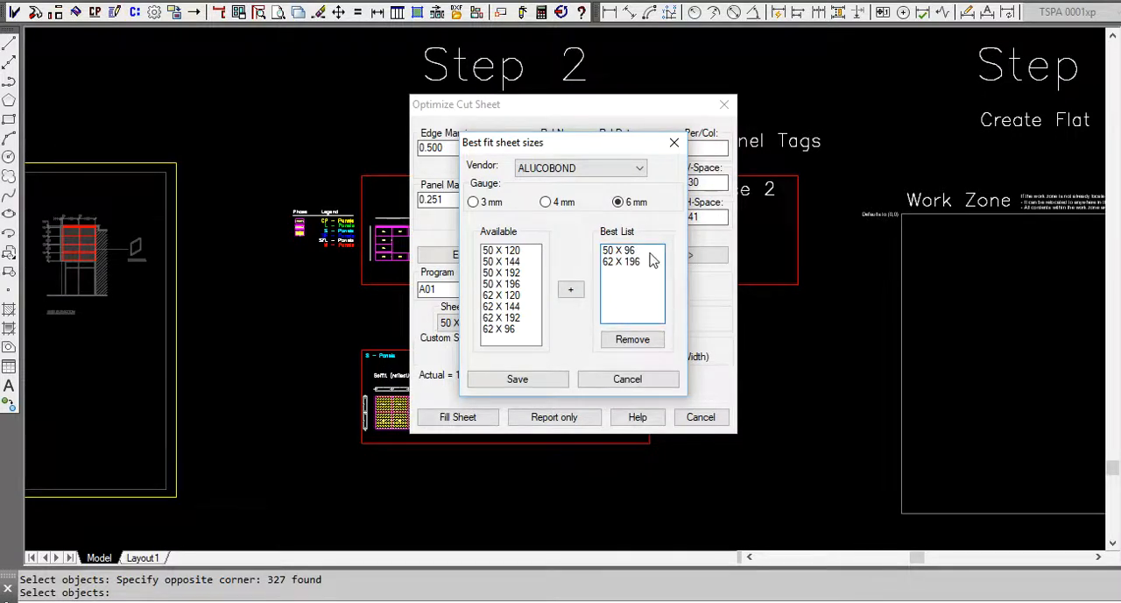
pyautogui.click(536, 382)
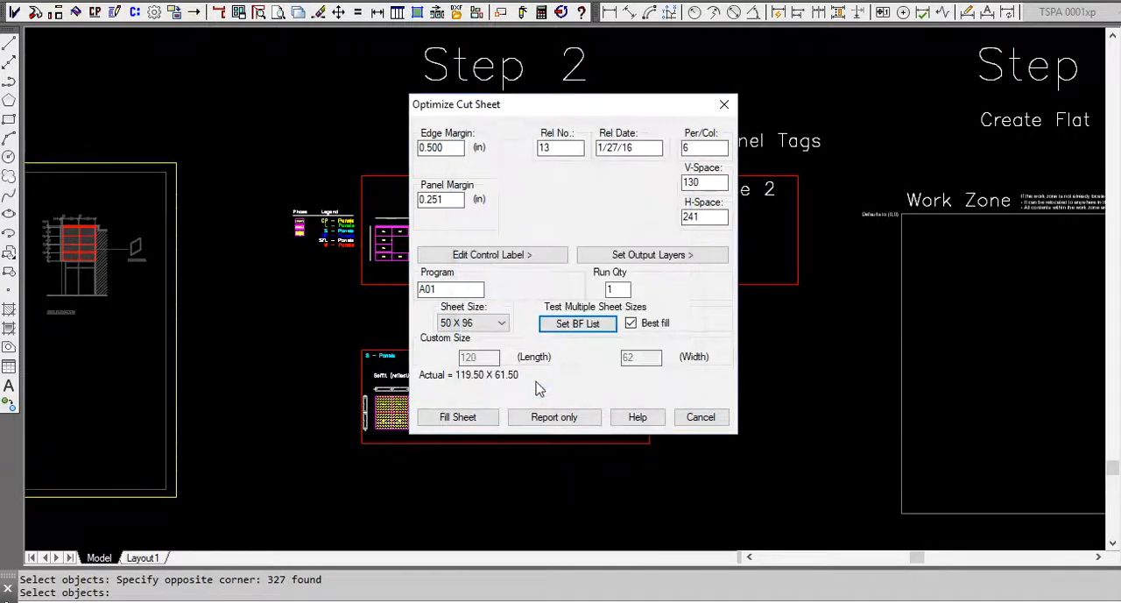
pyautogui.click(457, 417)
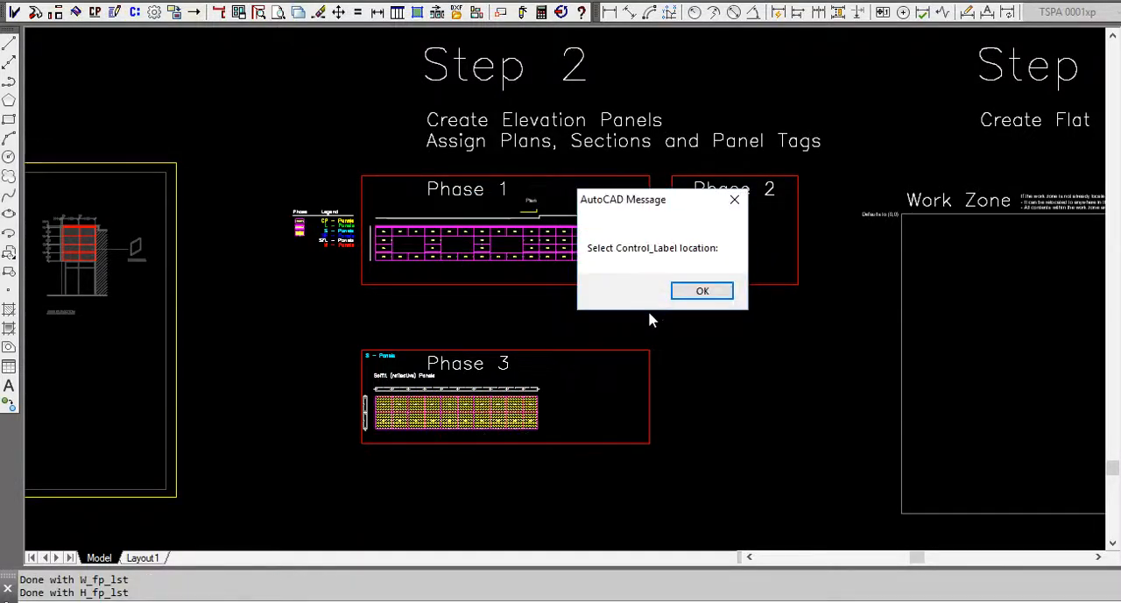
pyautogui.click(702, 291)
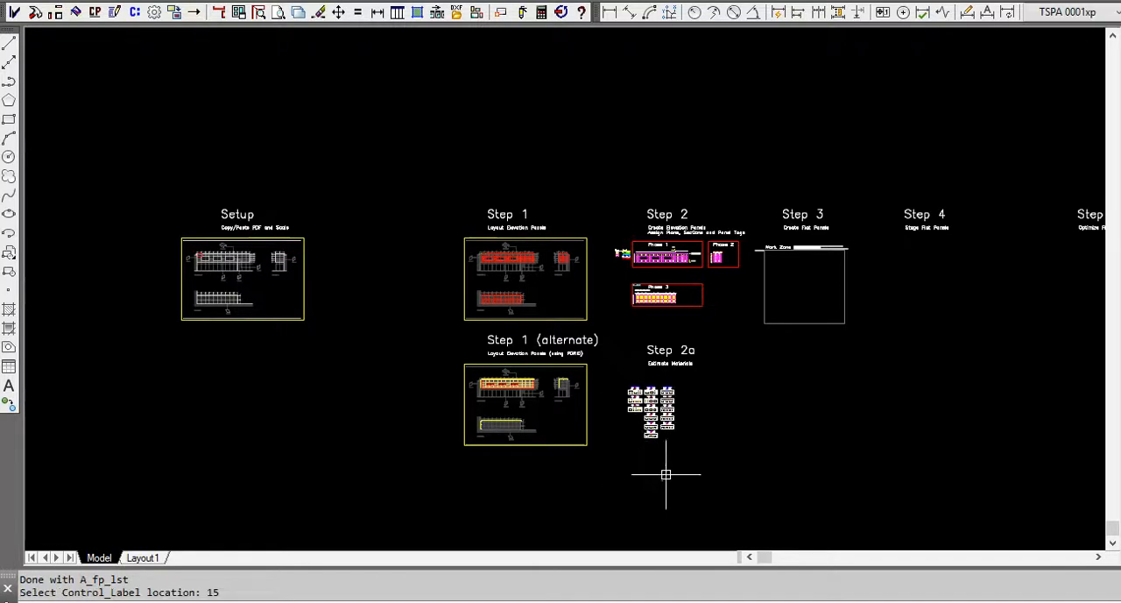
# Examine the panel layout and fill percentage of the Phase 1 cut sheets under Step 2a.
pyautogui.scroll(8, 657, 429)
pyautogui.scroll(8, 519, 189)
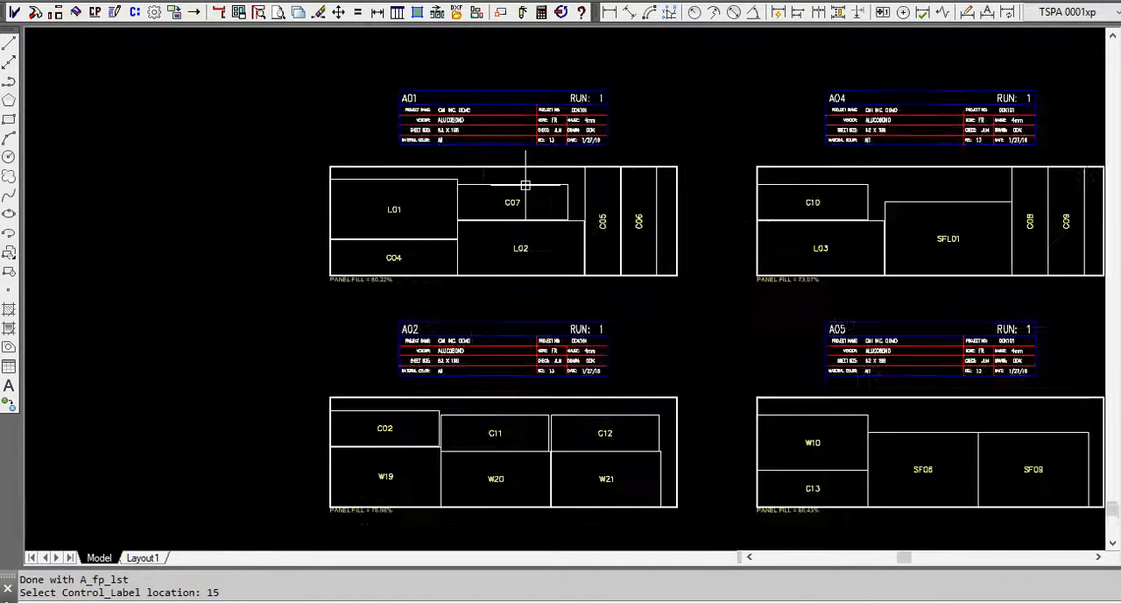
pyautogui.scroll(-2, 540, 193)
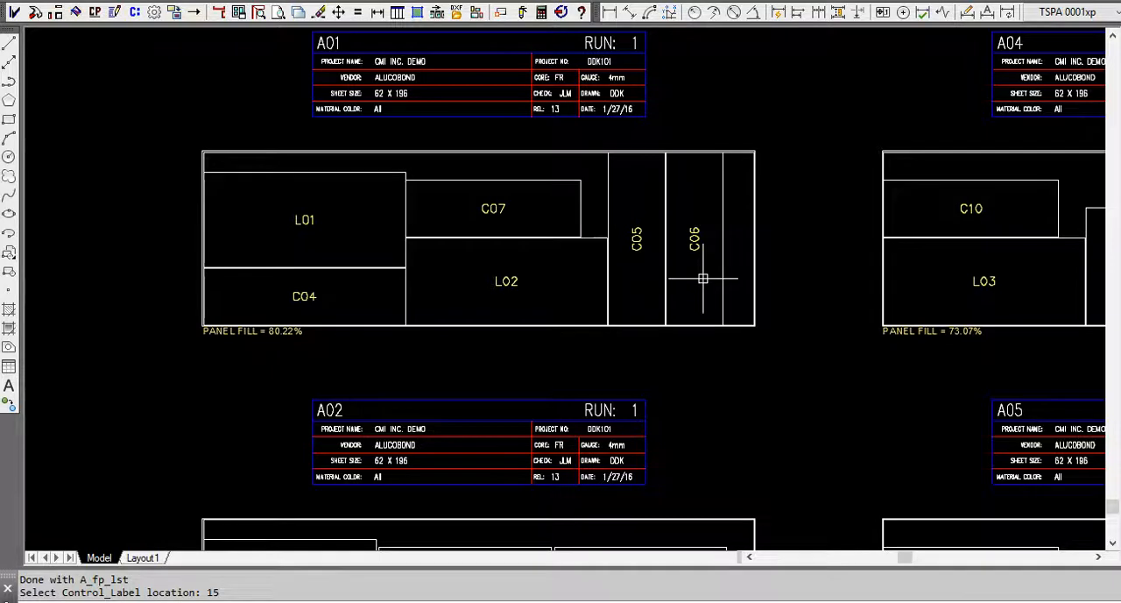
pyautogui.scroll(-10, 655, 319)
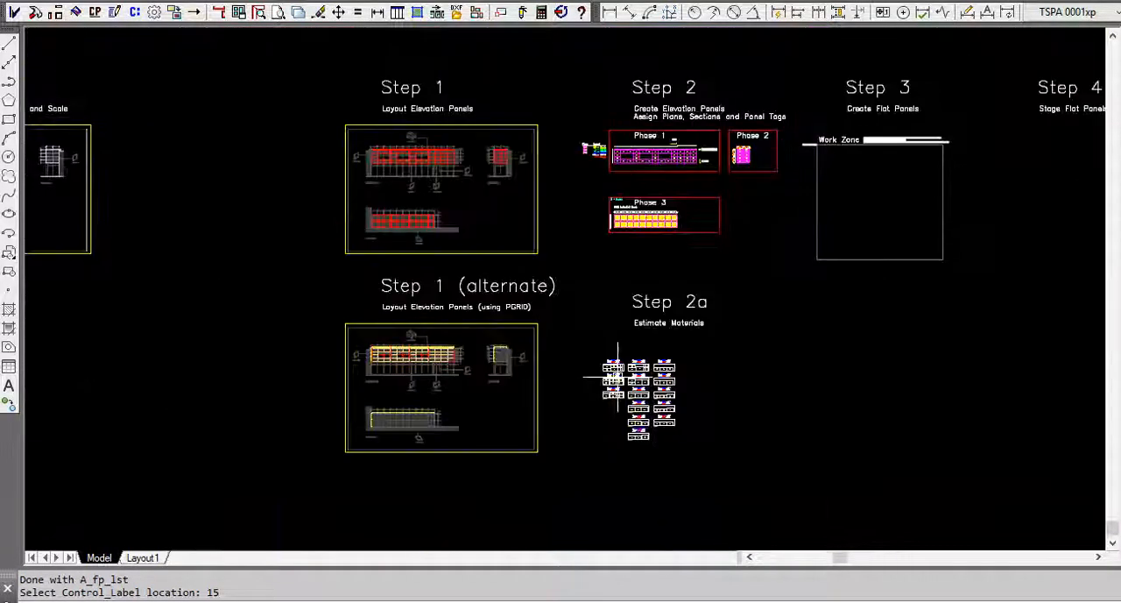
pyautogui.scroll(10, 686, 156)
pyautogui.scroll(-4, 693, 170)
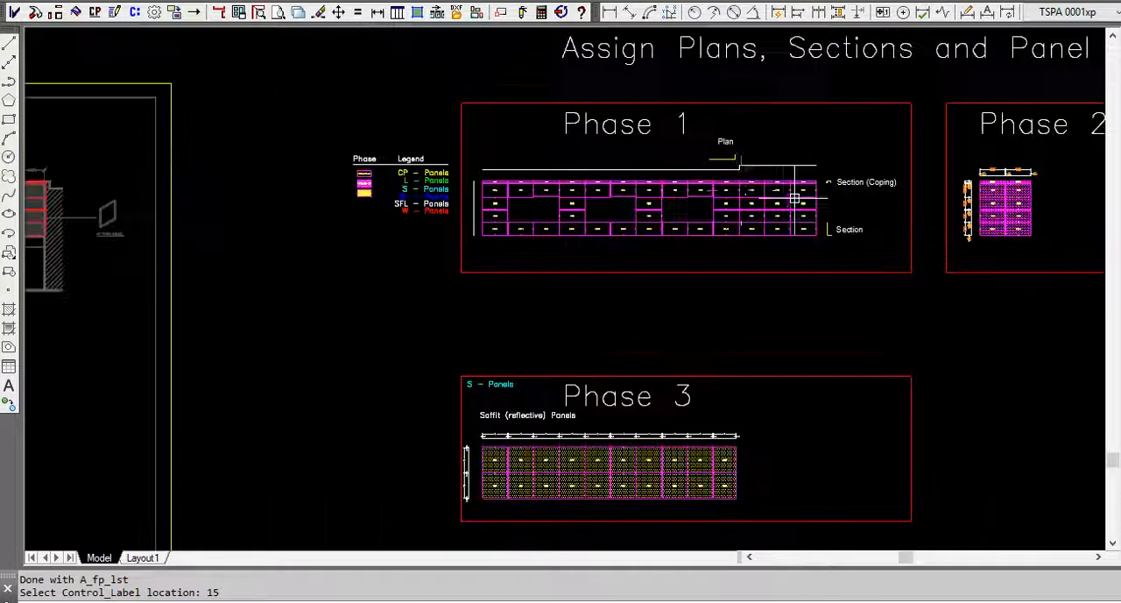
pyautogui.click(193, 14)
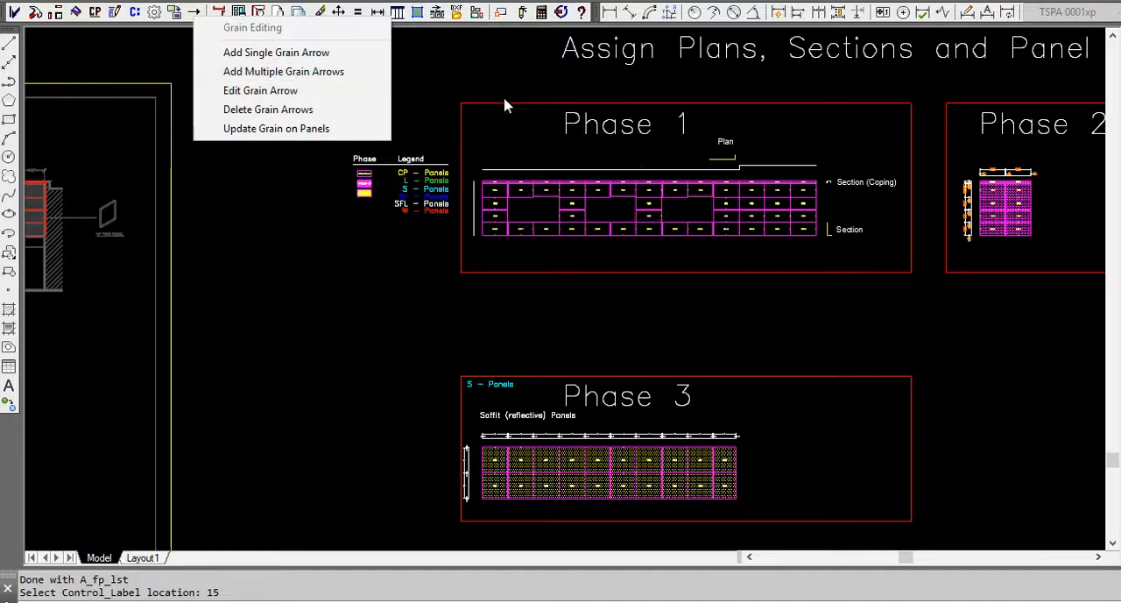
pyautogui.click(307, 270)
pyautogui.click(296, 250)
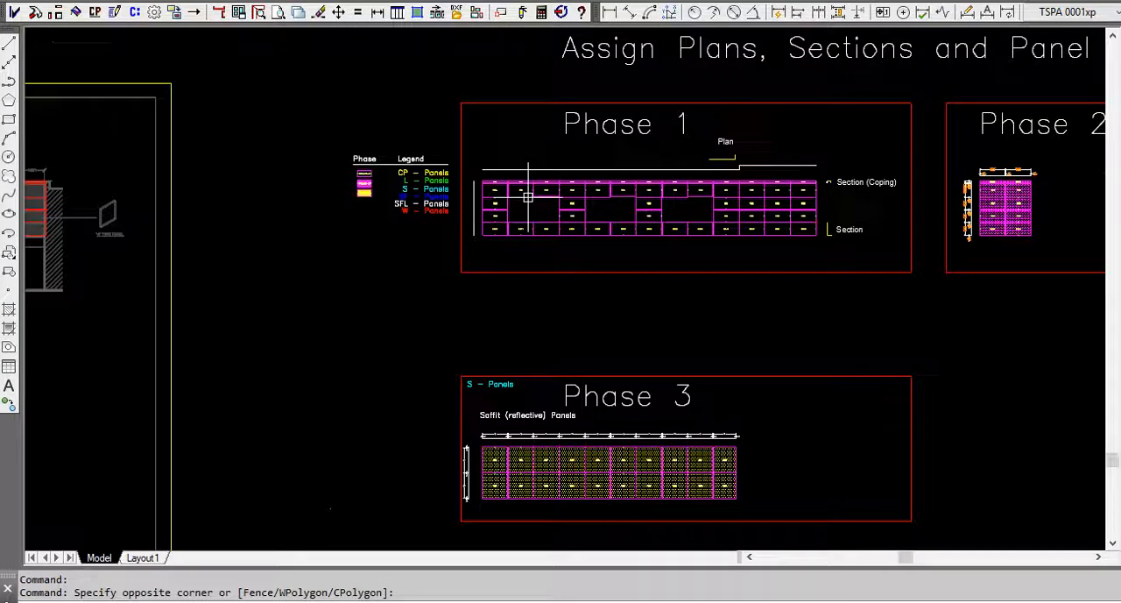
# Draw a rectangle framing all the cut sheets under the Step 2a Estimate Materials heading.
pyautogui.scroll(-3, 518, 208)
pyautogui.scroll(-4, 538, 250)
pyautogui.scroll(4, 554, 452)
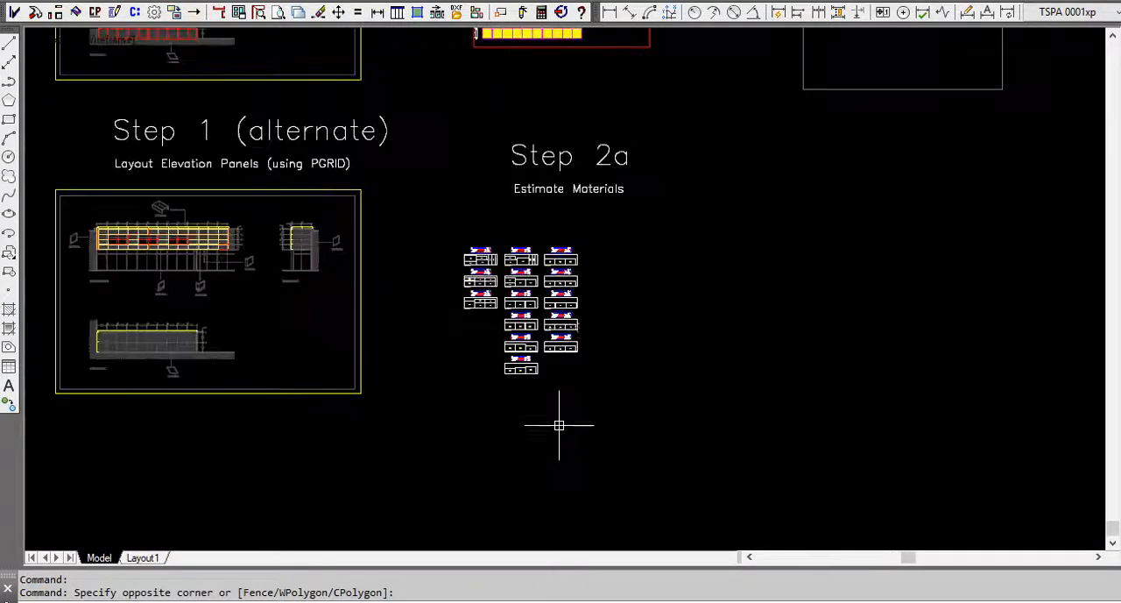
pyautogui.scroll(2, 587, 284)
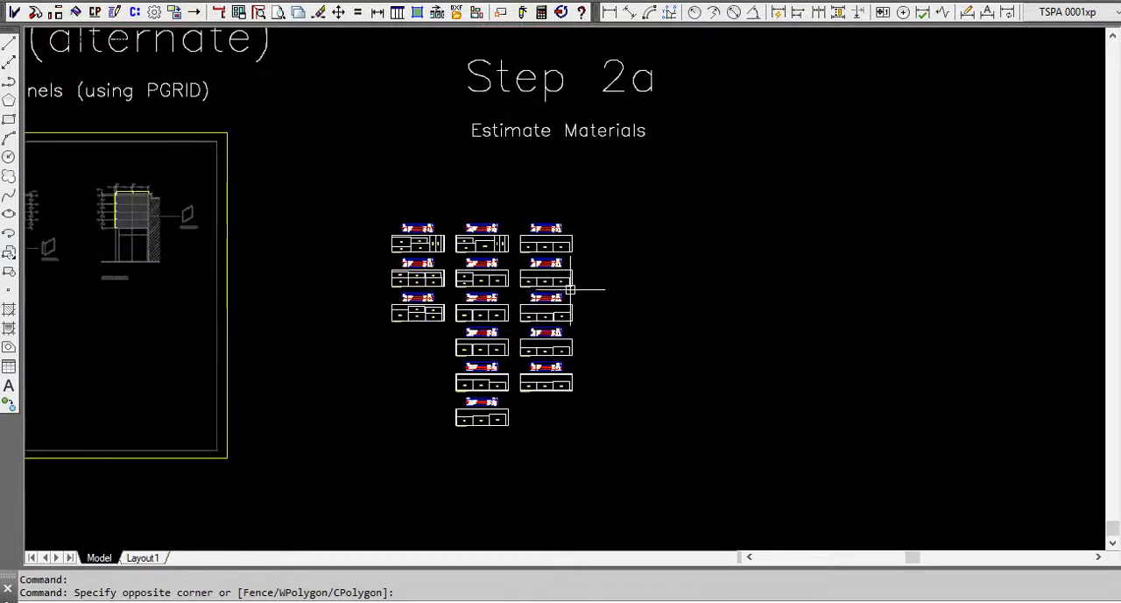
pyautogui.click(8, 119)
pyautogui.click(332, 181)
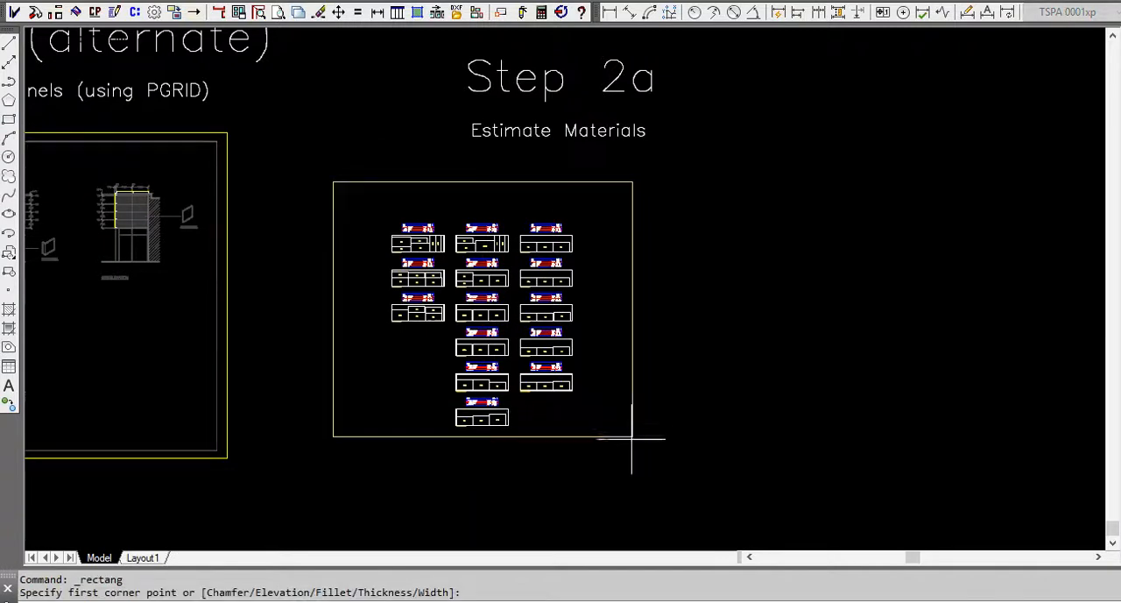
pyautogui.click(620, 455)
# Copy the Phase 1 title straight down from its Step 2 frame into the Step 2a rectangle above the cut sheets.
pyautogui.scroll(-3, 455, 420)
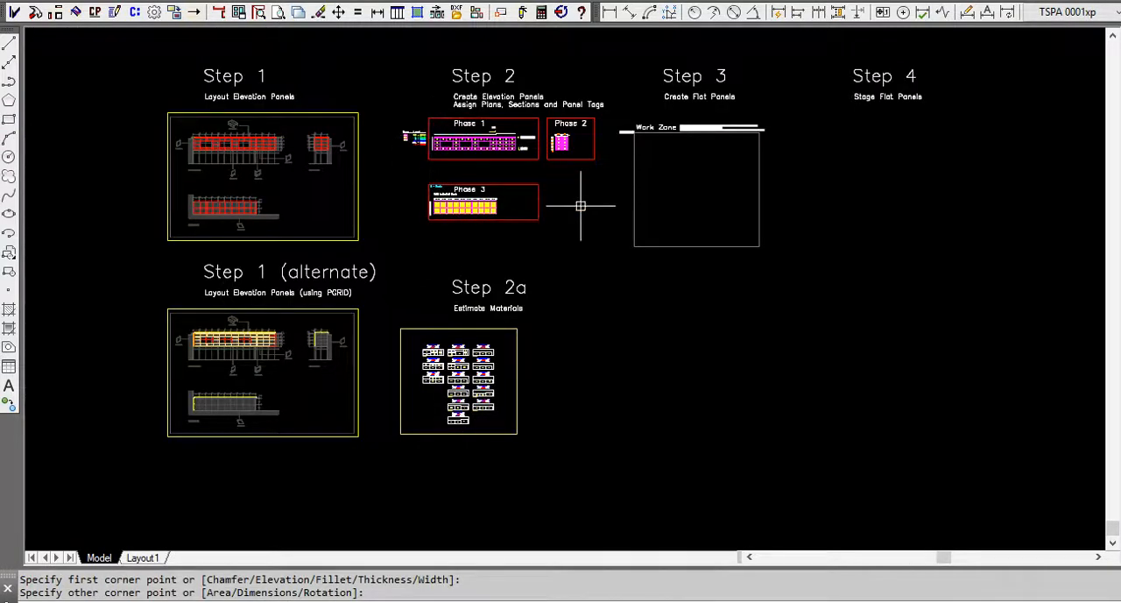
pyautogui.write('copy')
pyautogui.press('Return')
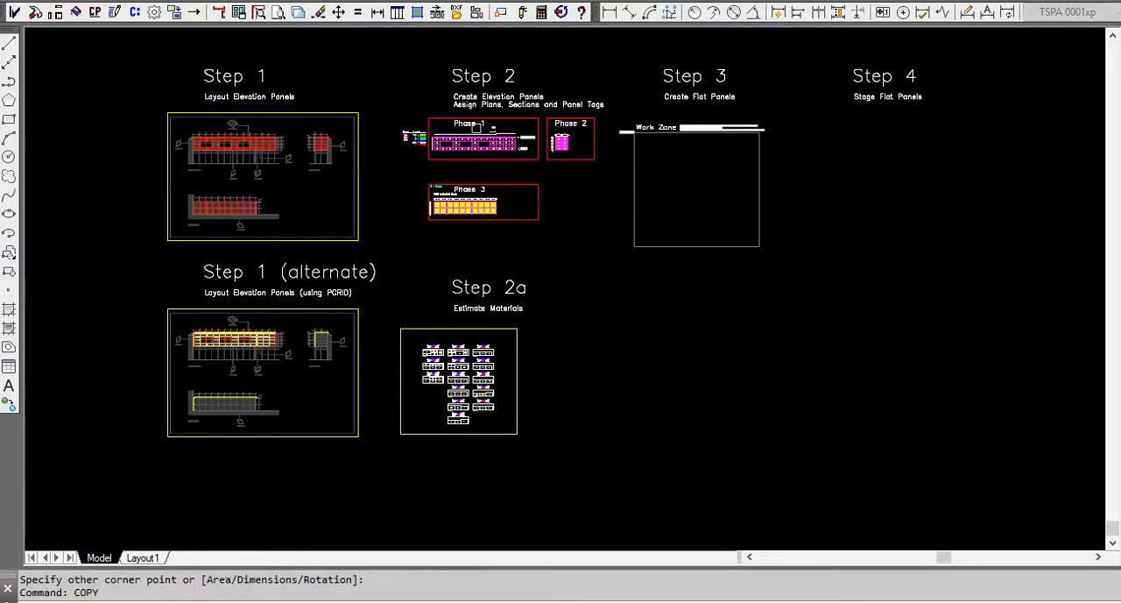
pyautogui.click(467, 125)
pyautogui.press('Return')
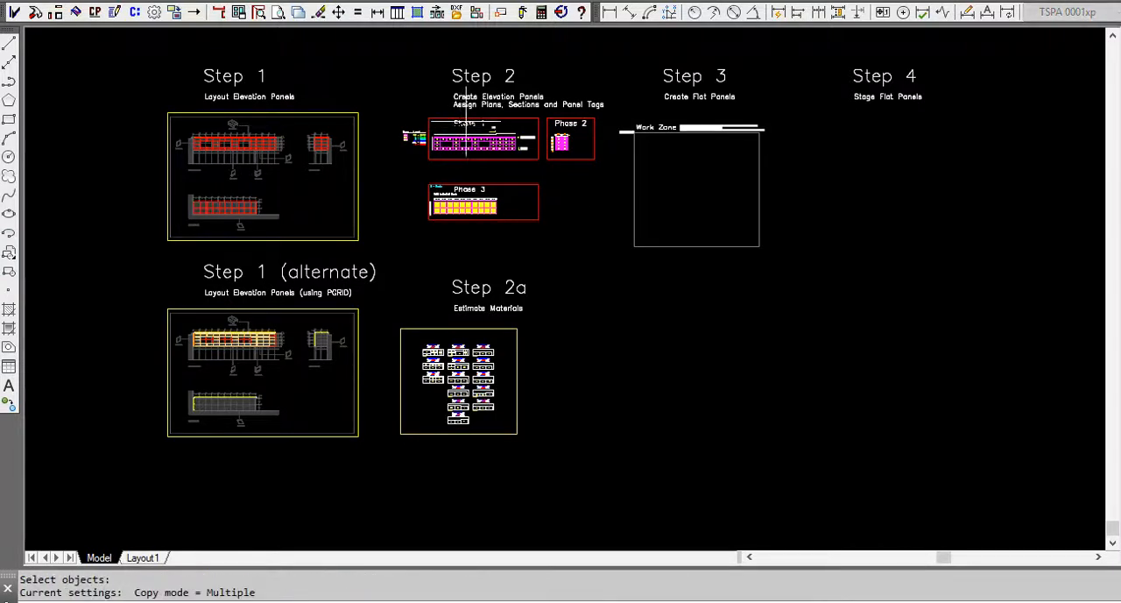
pyautogui.click(467, 124)
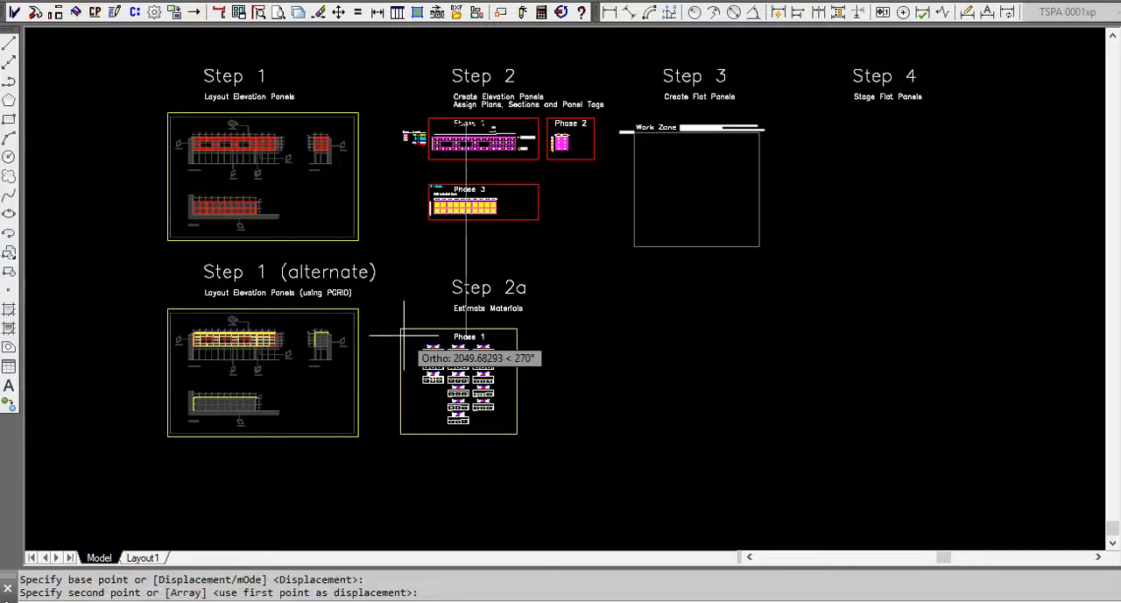
pyautogui.click(596, 333)
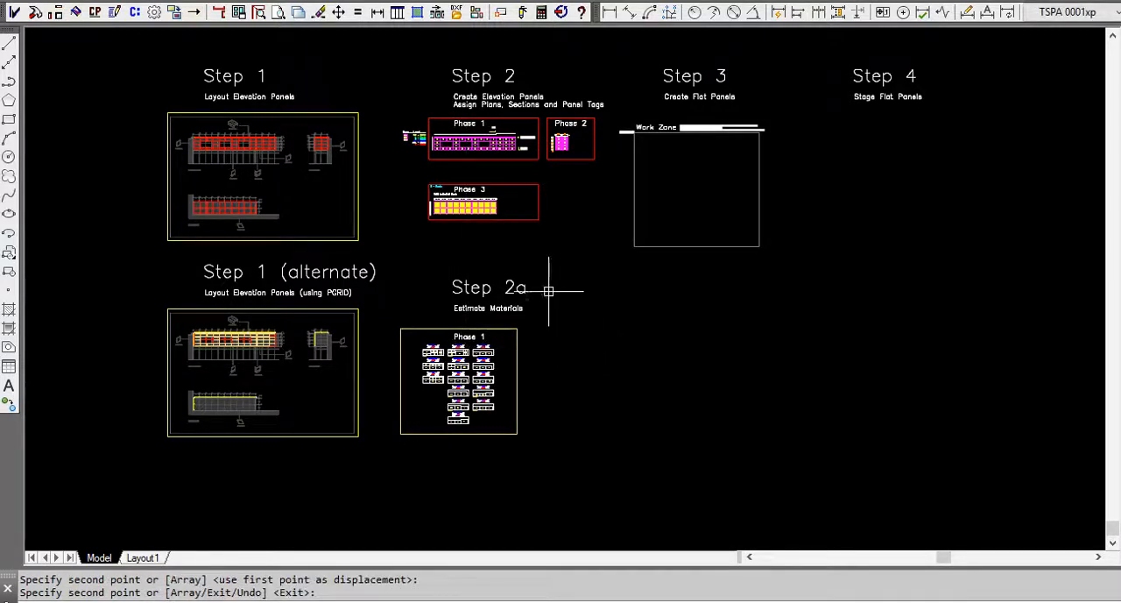
# Run Optimize Sheet Fill on selected elevation panels, picking all the panels inside the Phase 2 frame for the estimate.
pyautogui.scroll(5, 559, 130)
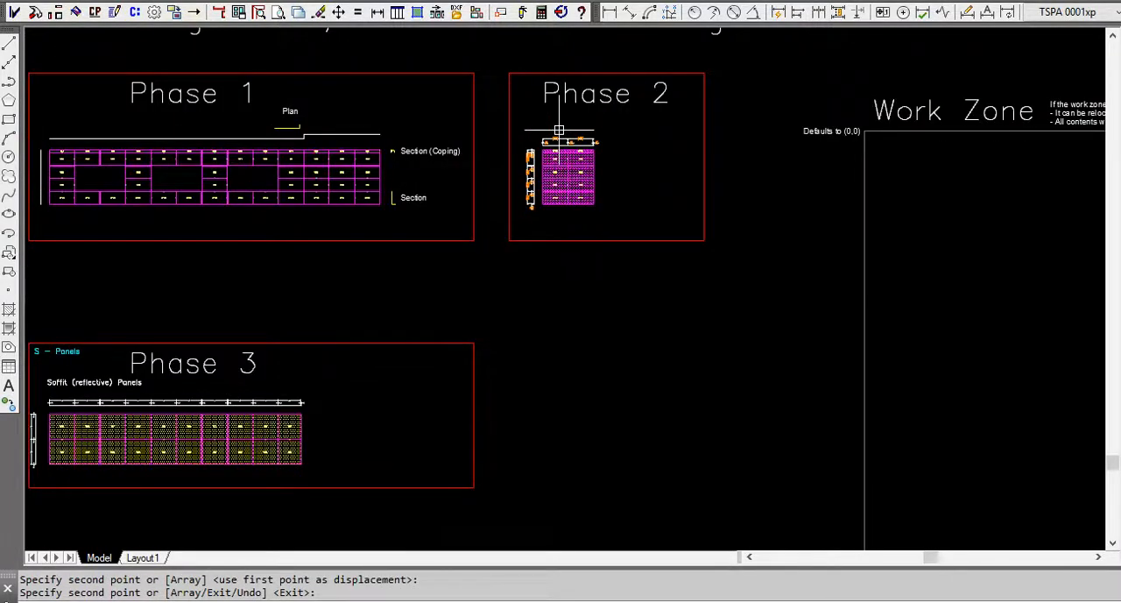
pyautogui.click(136, 13)
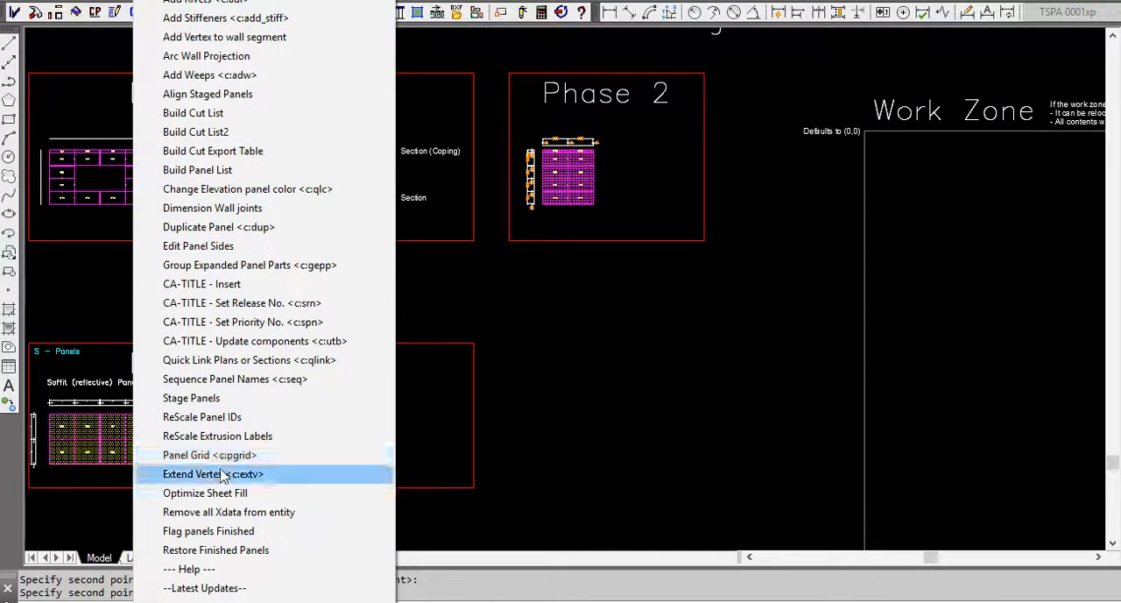
pyautogui.click(214, 492)
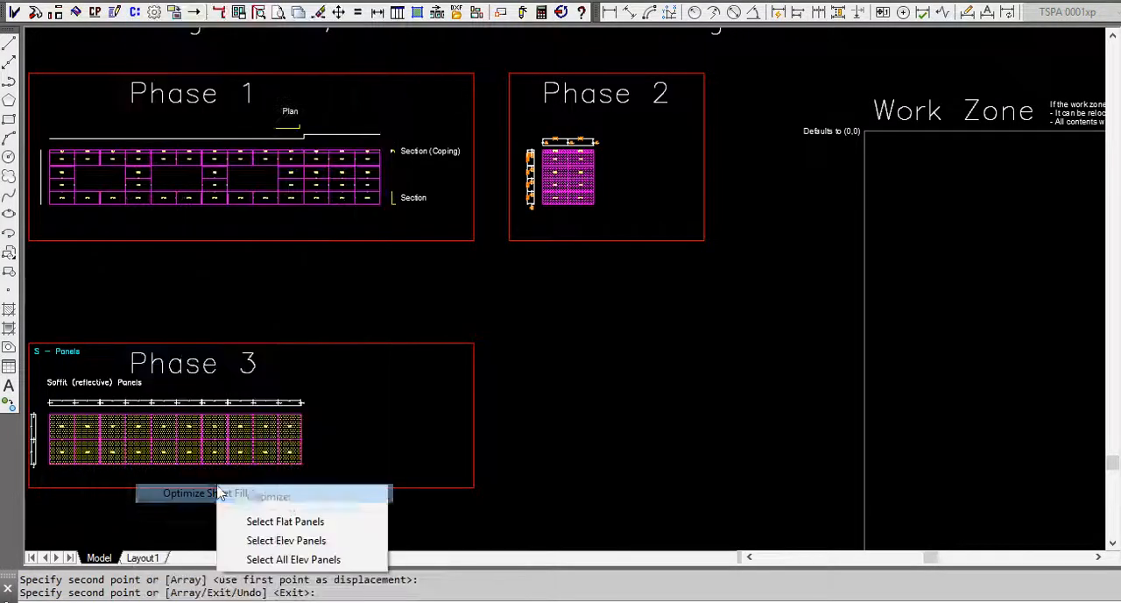
pyautogui.click(292, 540)
pyautogui.click(625, 216)
pyautogui.click(515, 116)
pyautogui.press('Return')
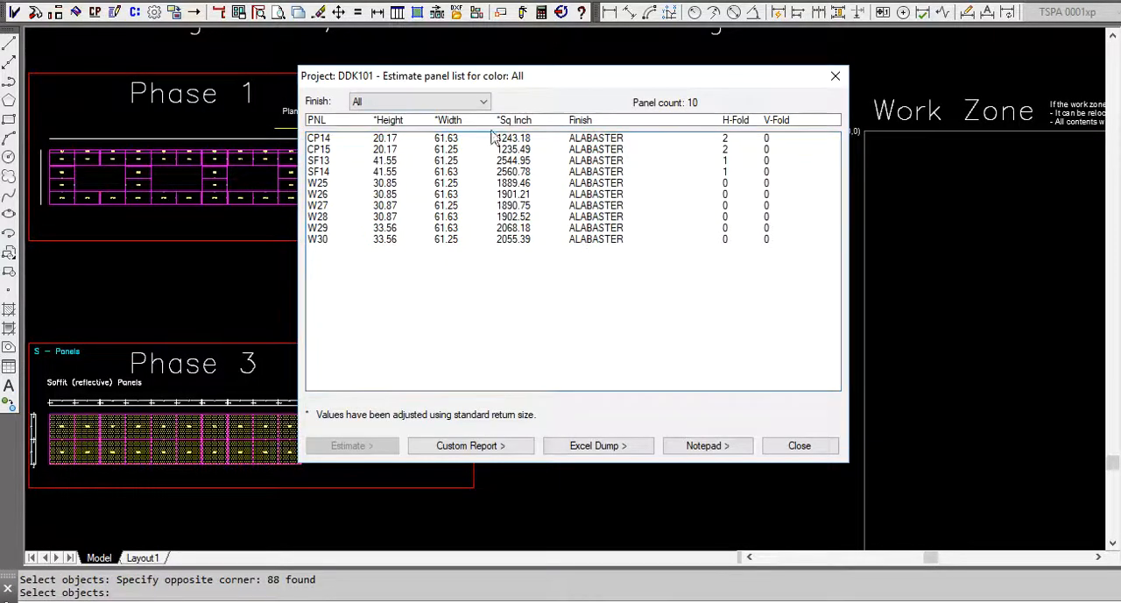
# Estimate the Phase 2 panels in the ALABASTER finish, fill the sheets with the existing settings and place the cut sheets beside the Phase 1 frame under Step 2a.
pyautogui.click(475, 105)
pyautogui.click(455, 125)
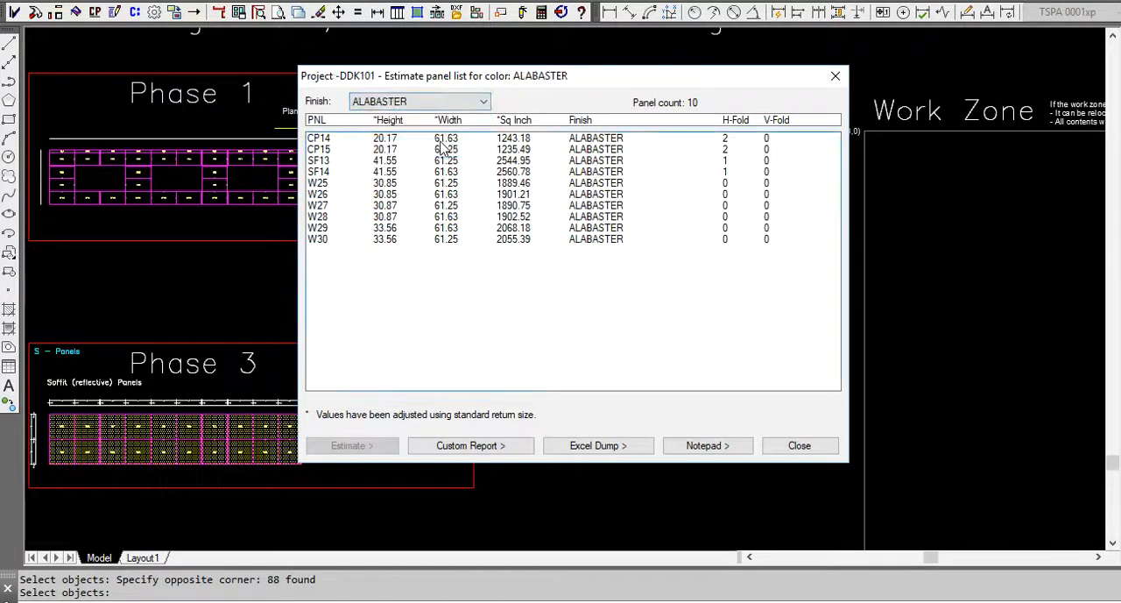
pyautogui.click(375, 450)
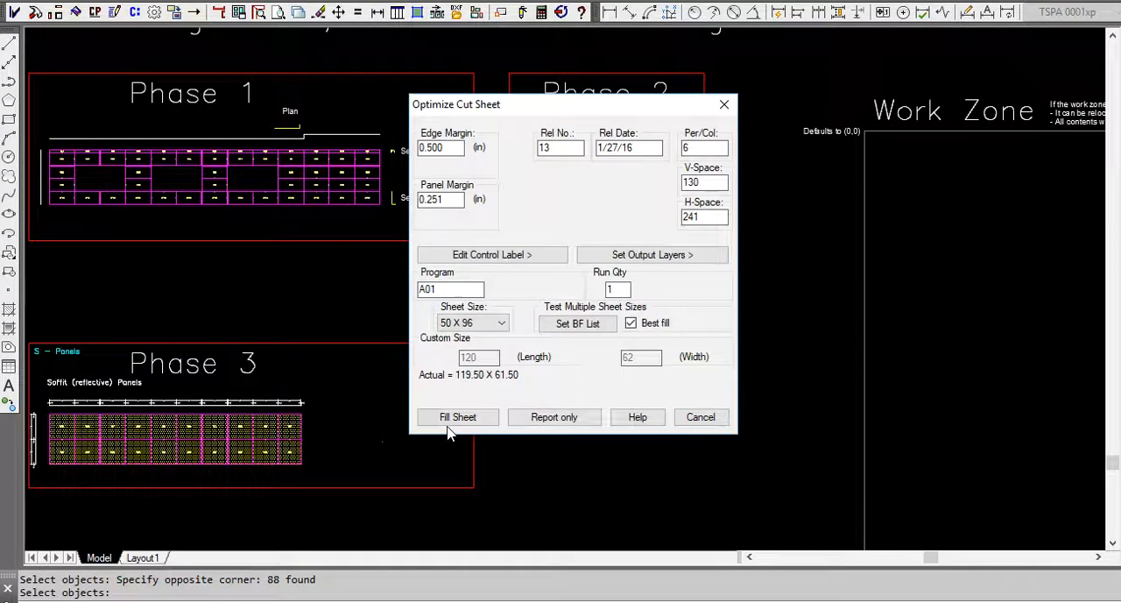
pyautogui.click(489, 422)
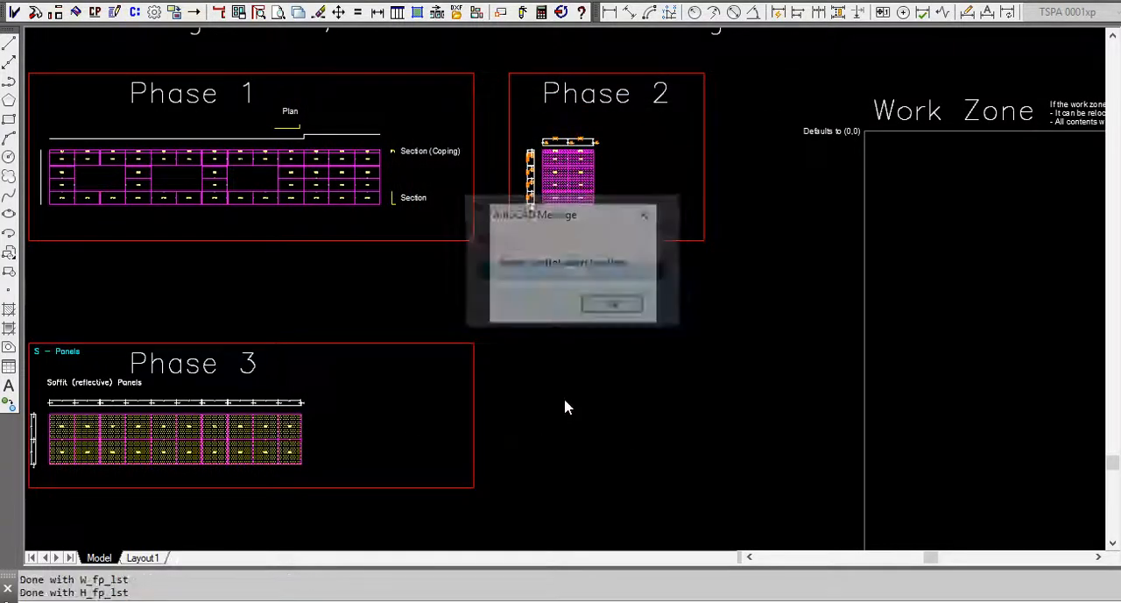
pyautogui.scroll(-5, 670, 224)
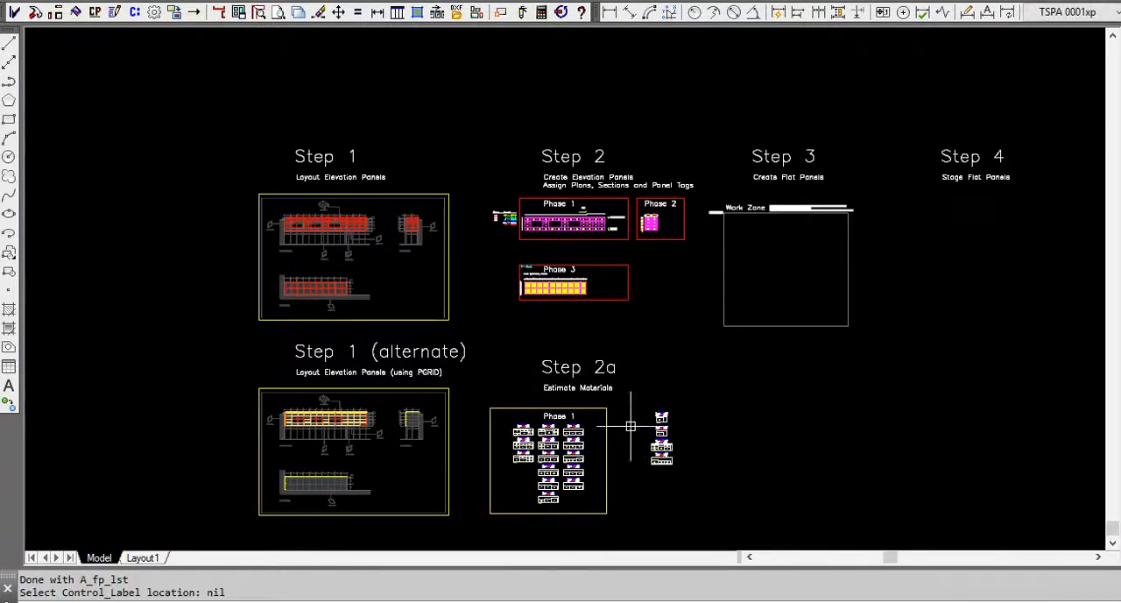
# Draw a rectangle framing the Phase 2 cut sheets beside the Phase 1 frame under Step 2a.
pyautogui.click(8, 120)
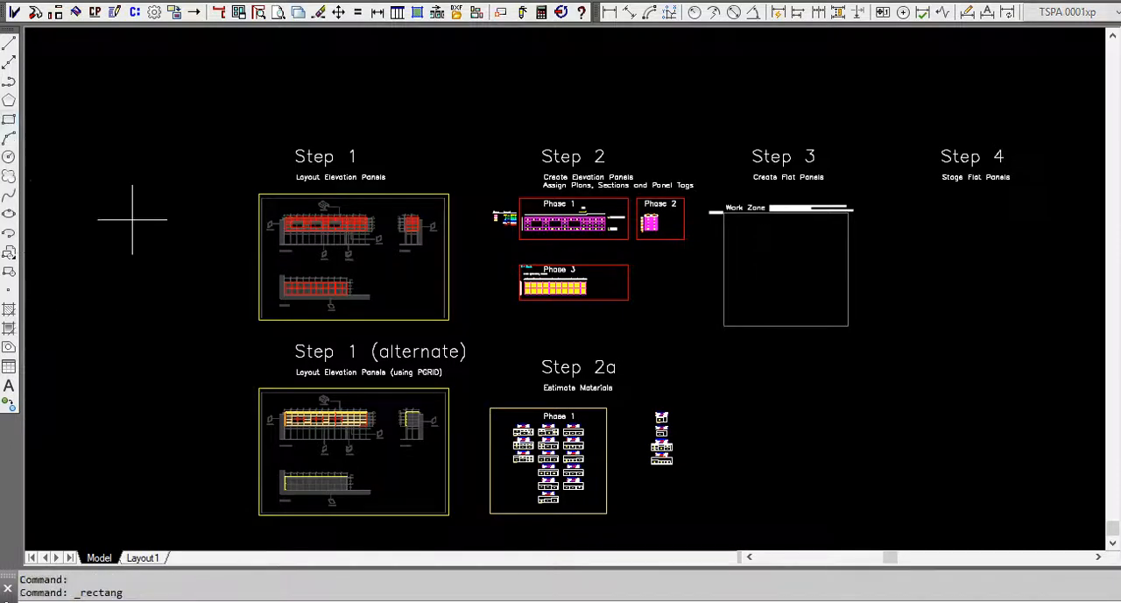
pyautogui.click(628, 408)
pyautogui.click(692, 480)
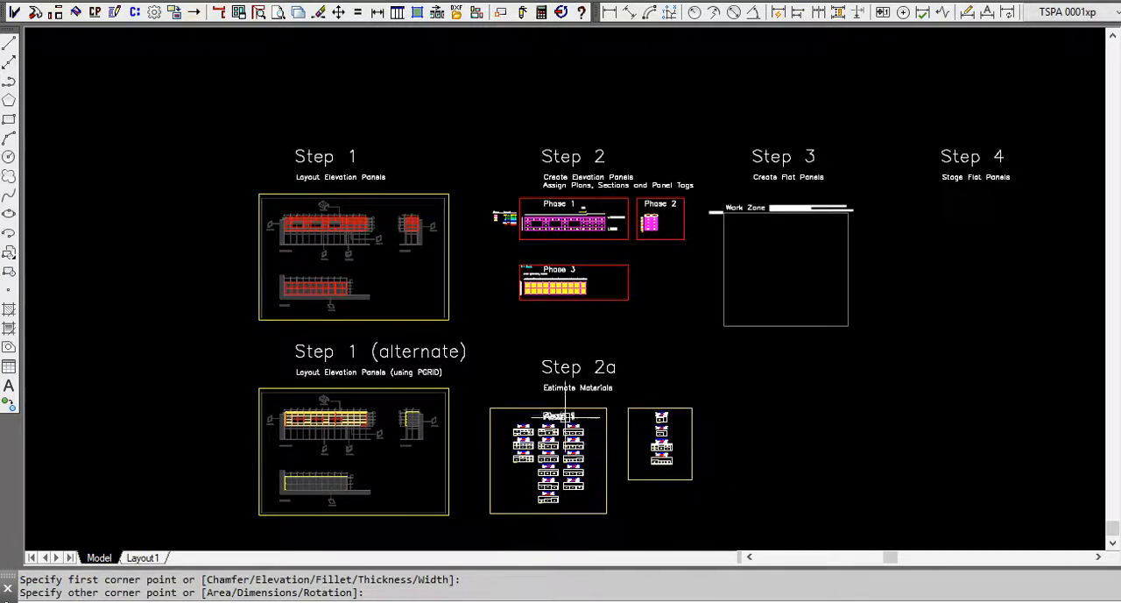
# Run Optimize Sheet Fill on selected elevation panels, picking all the soffit panels inside the Phase 3 frame for the estimate.
pyautogui.scroll(5, 532, 282)
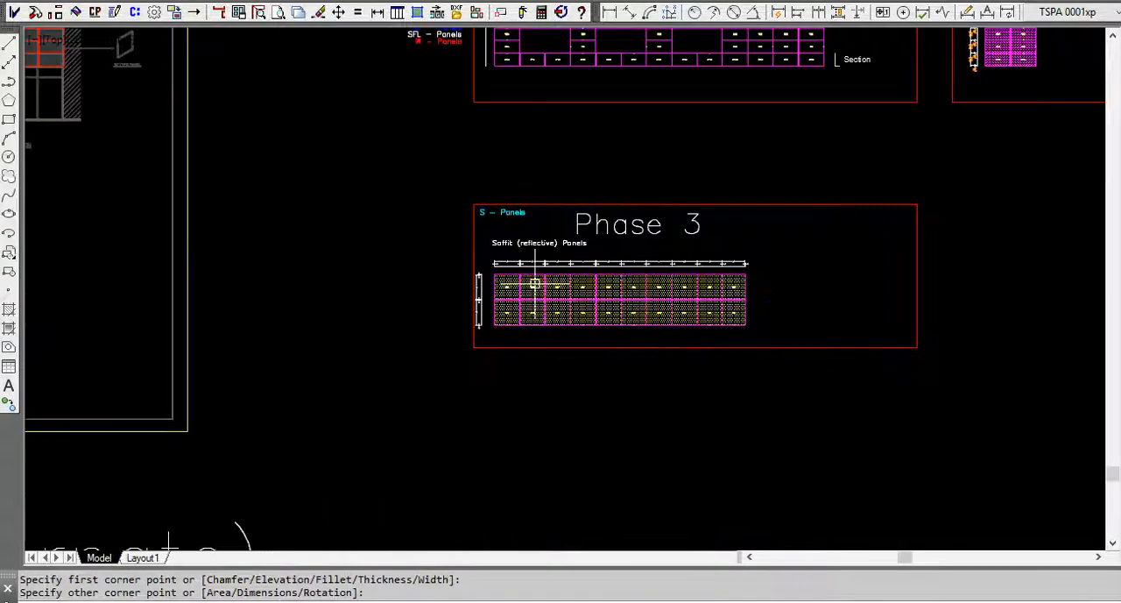
pyautogui.click(136, 13)
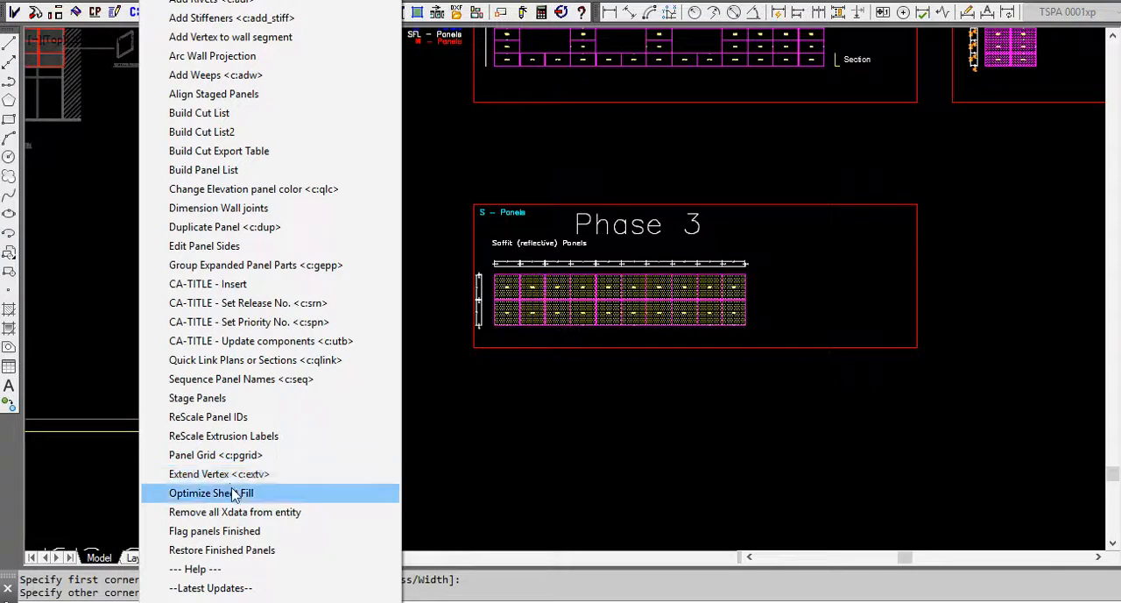
pyautogui.click(234, 493)
pyautogui.click(300, 545)
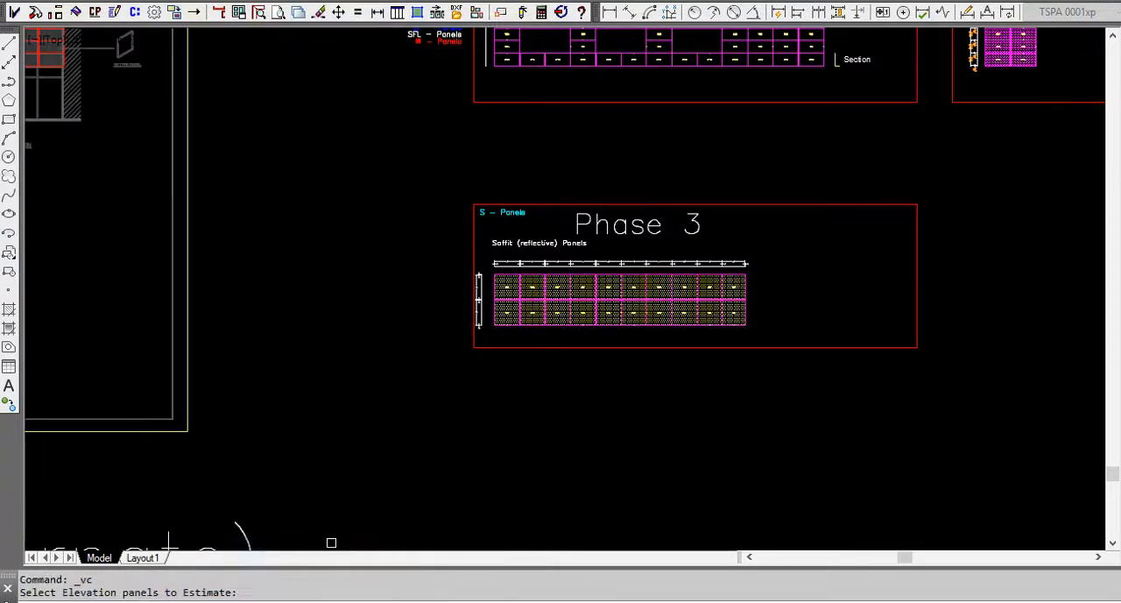
pyautogui.click(430, 237)
pyautogui.click(783, 395)
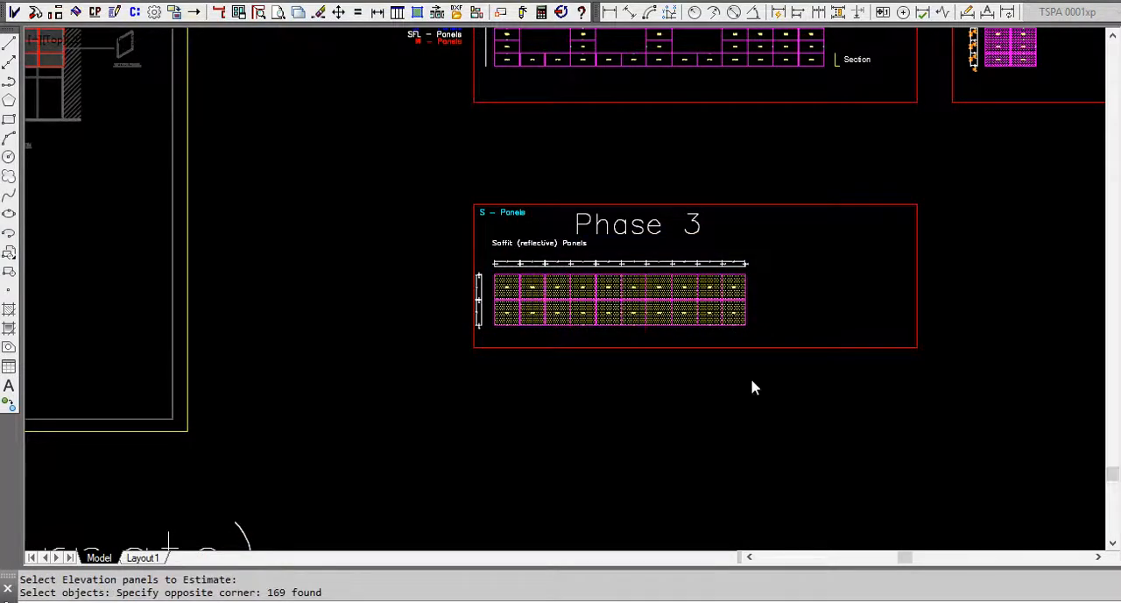
pyautogui.press('Return')
# Estimate the Phase 3 panels in the ALABASTER finish, fill the sheets and place the cut sheets beside the Phase 2 cut sheet frame.
pyautogui.click(421, 102)
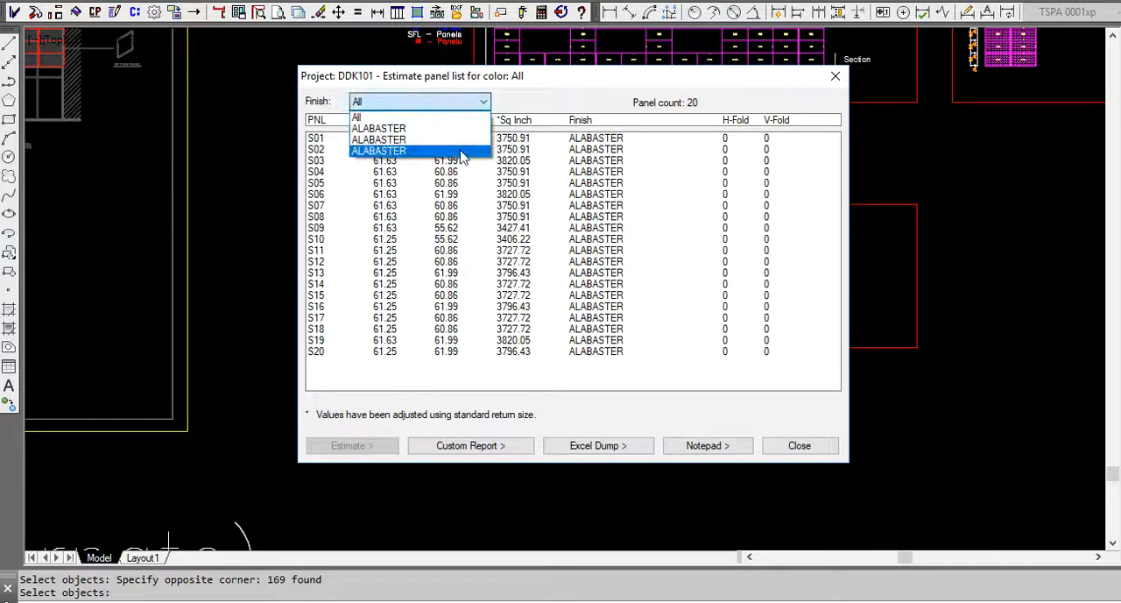
pyautogui.click(438, 130)
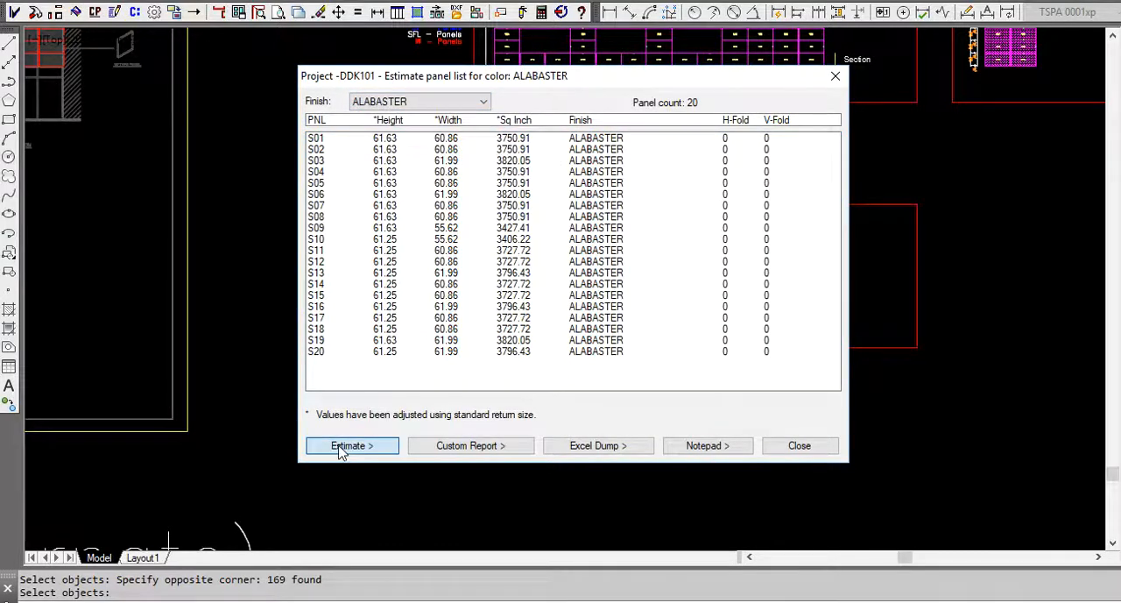
pyautogui.click(342, 446)
pyautogui.click(462, 423)
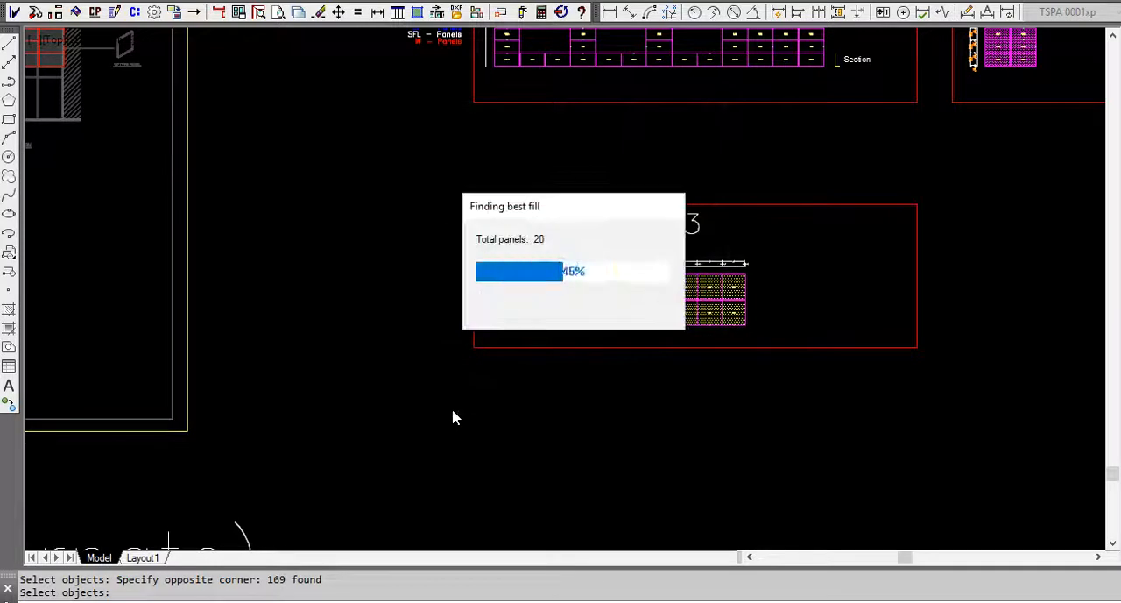
pyautogui.click(643, 303)
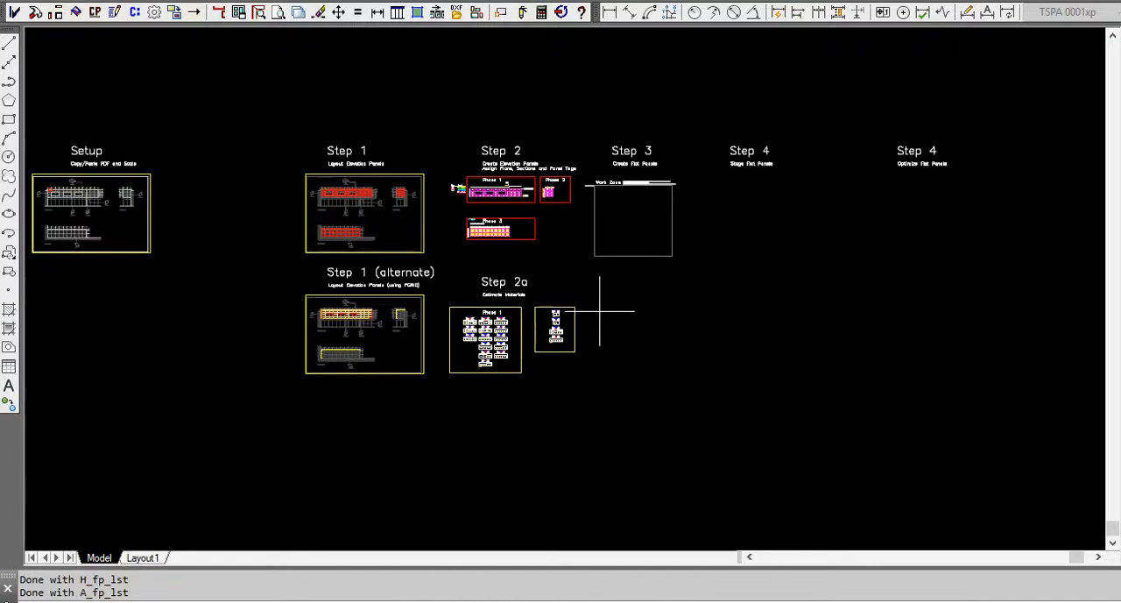
pyautogui.click(609, 310)
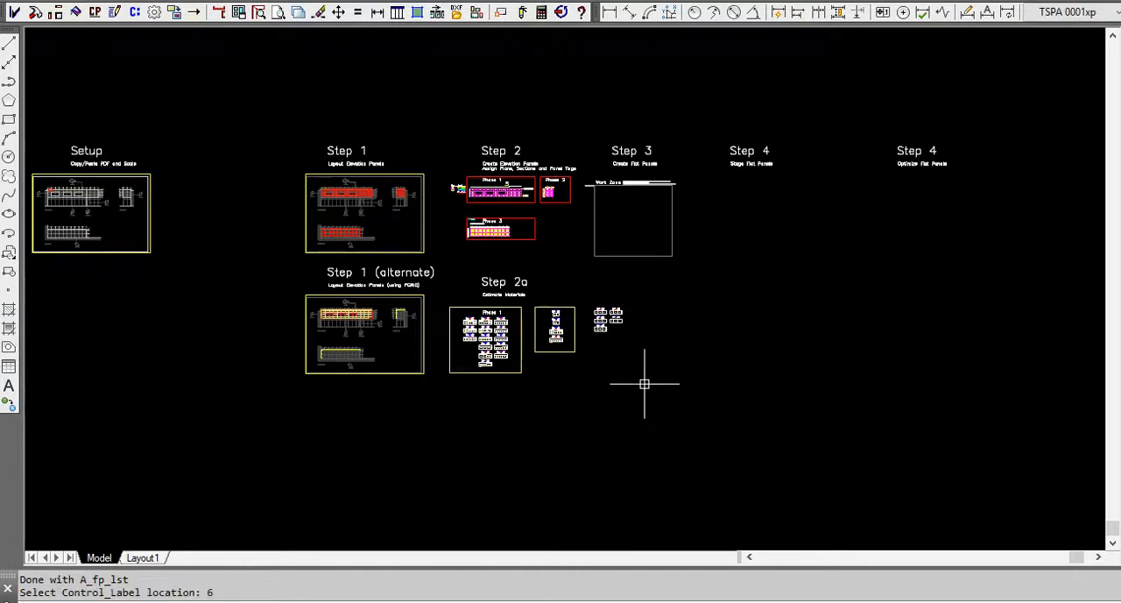
# Copy the Phase 2 cut sheet rectangle horizontally so that it frames the Phase 3 cut sheets under Step 2a.
pyautogui.scroll(4, 565, 326)
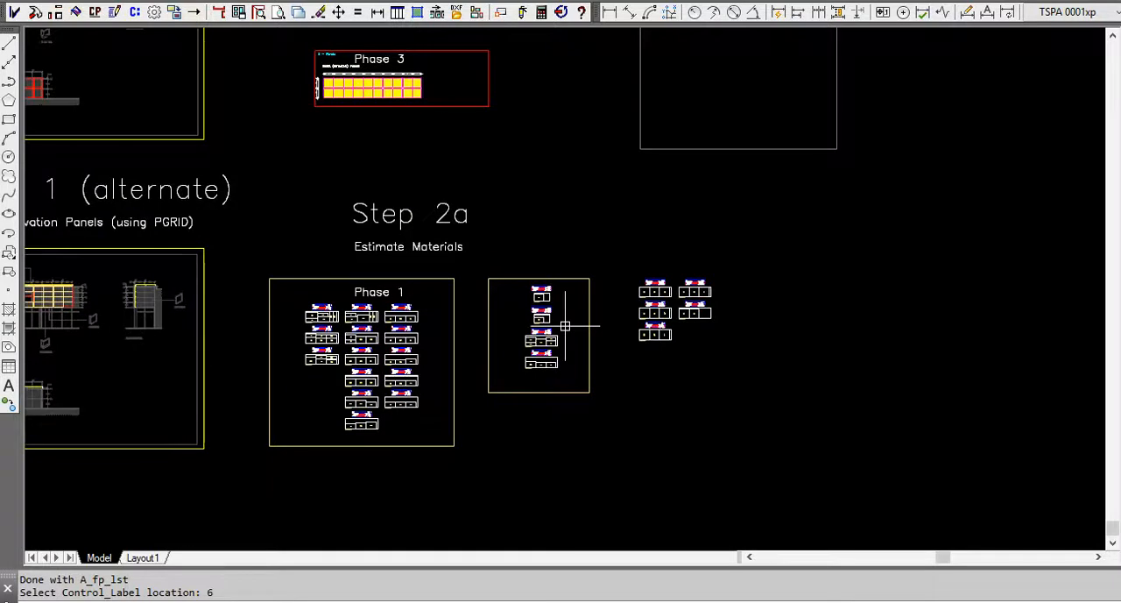
pyautogui.write('co')
pyautogui.press('Return')
pyautogui.click(572, 278)
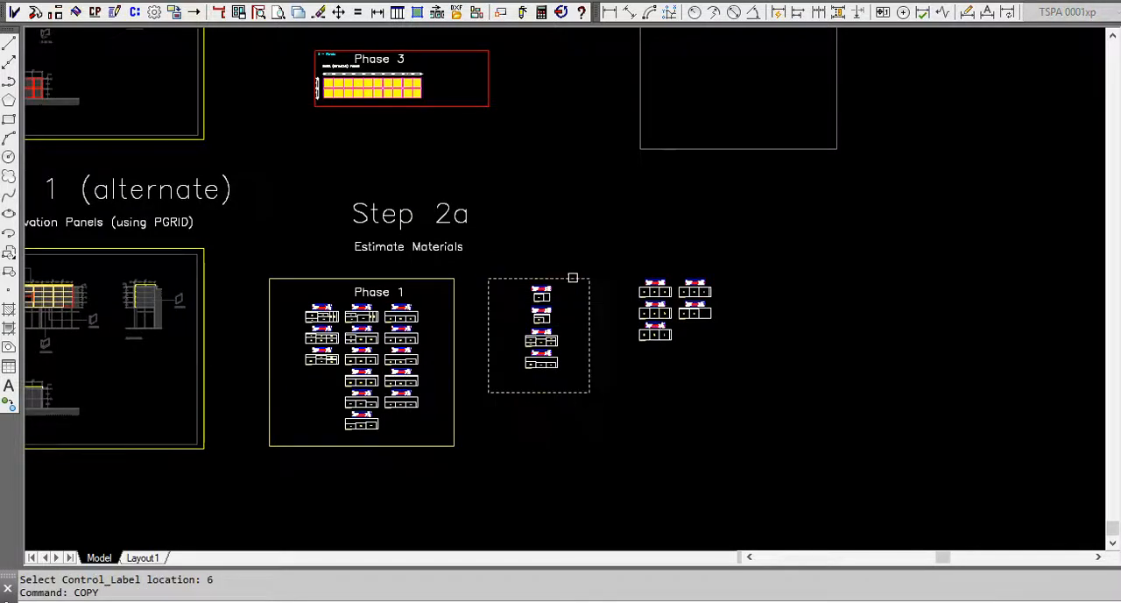
pyautogui.press('Return')
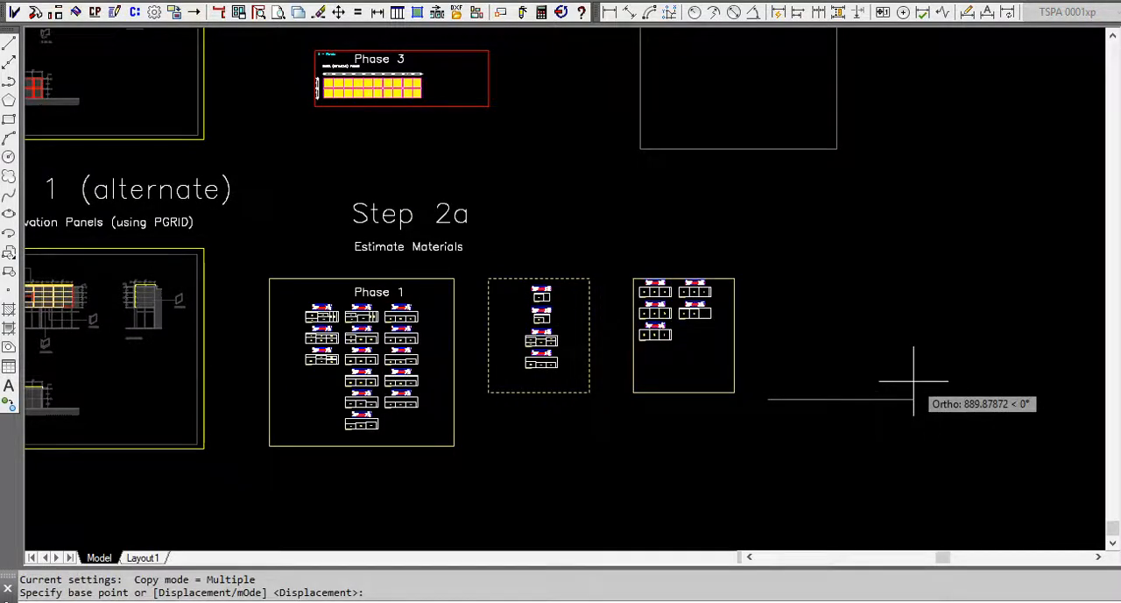
pyautogui.click(907, 399)
pyautogui.press('Escape')
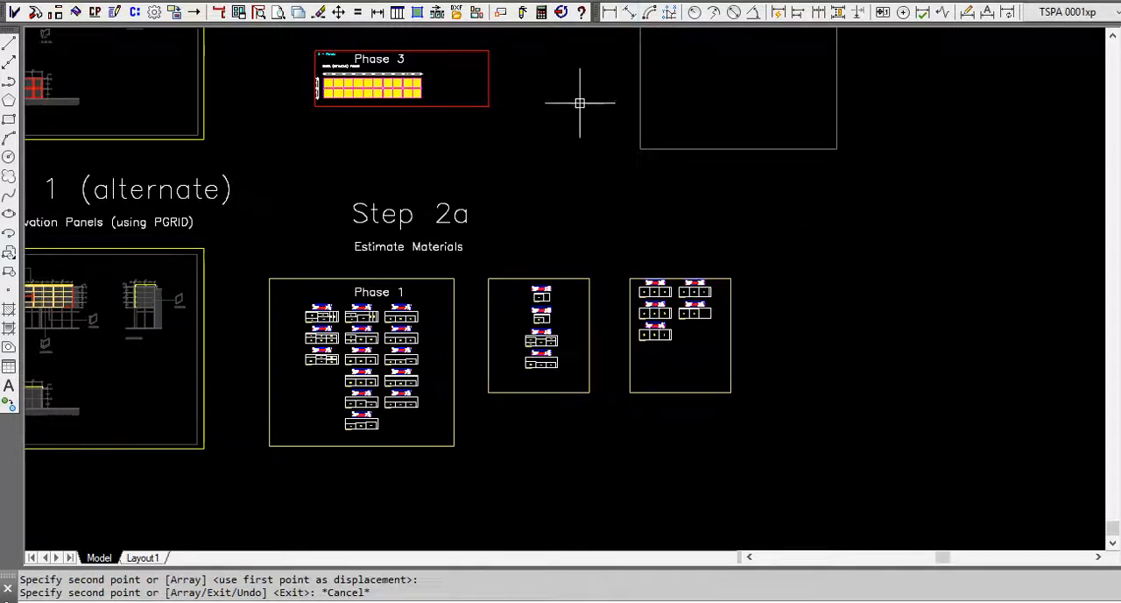
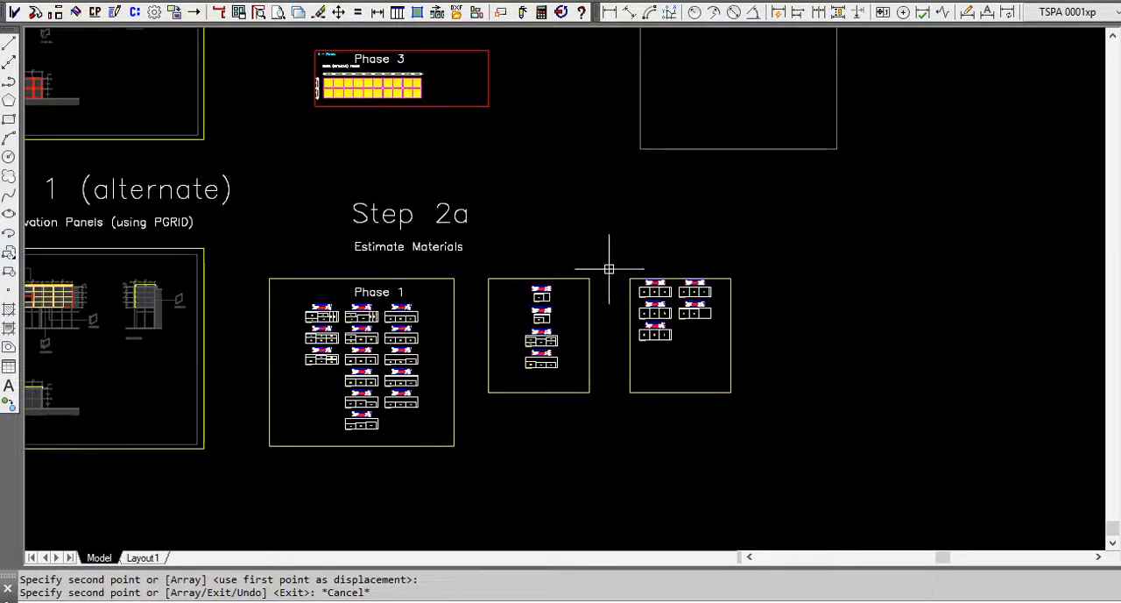
# Generate the estimated materials list from the optimized elevation panels in the Phase 1 cut sheet frame and open it as a text report.
pyautogui.click(547, 11)
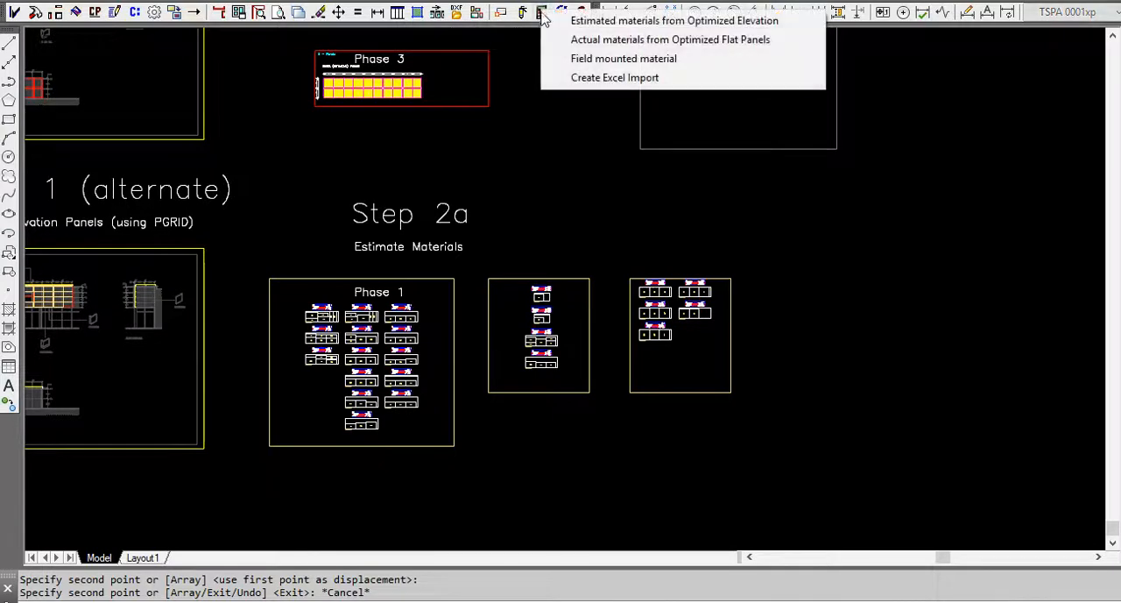
pyautogui.click(627, 26)
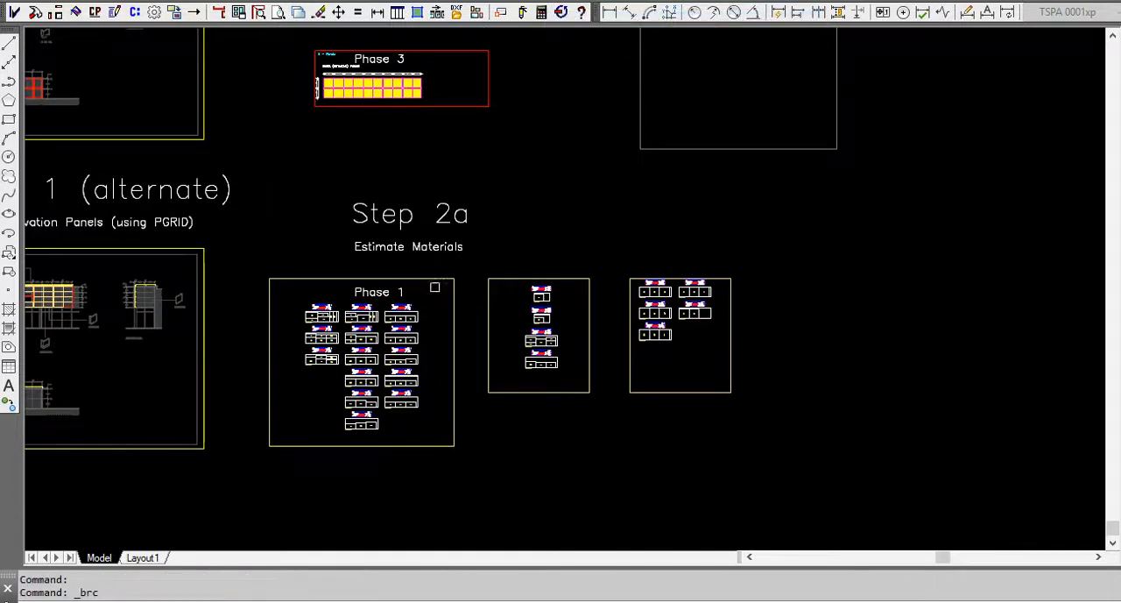
pyautogui.click(433, 279)
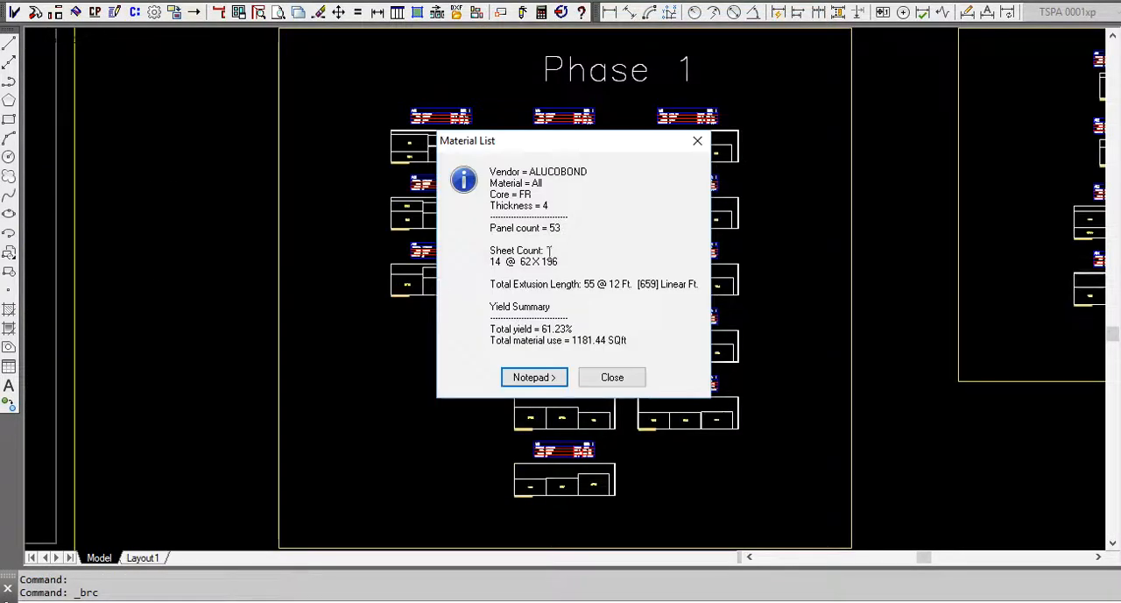
pyautogui.click(545, 379)
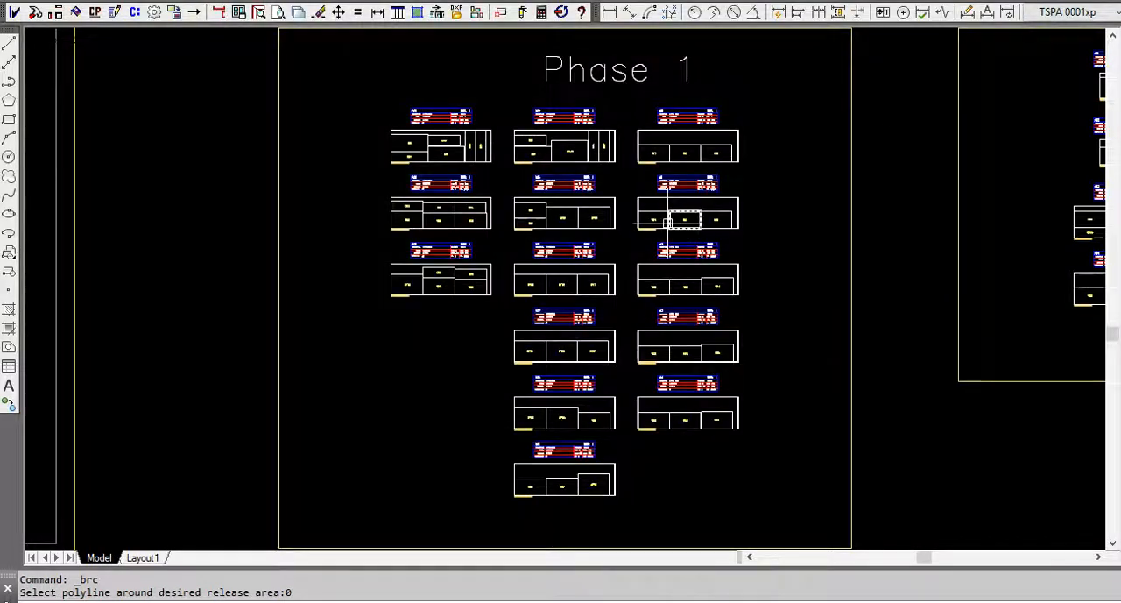
# Examine the panel layouts, fill percentages and control labels of the cut sheets in the Phase 2 and Phase 3 frames.
pyautogui.scroll(-5, 406, 240)
pyautogui.scroll(5, 700, 189)
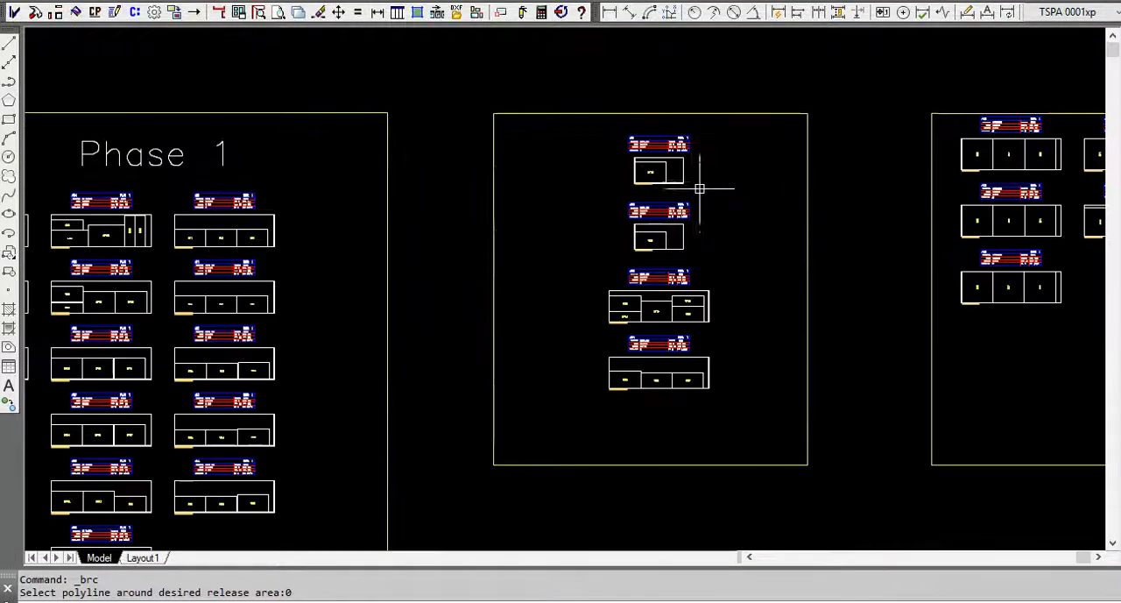
pyautogui.scroll(6, 688, 290)
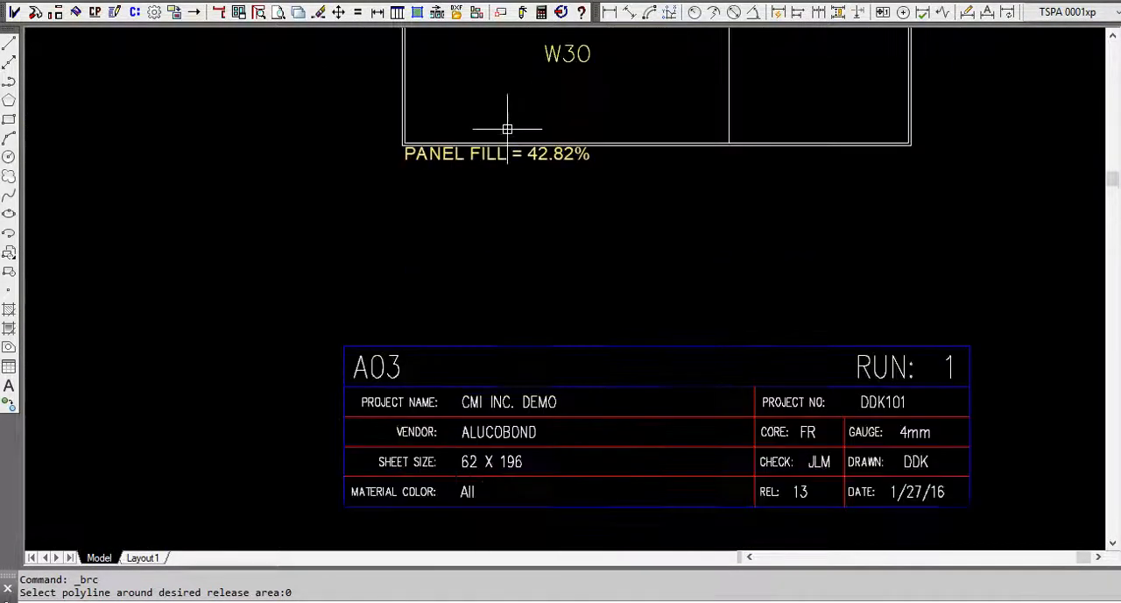
pyautogui.scroll(-5, 555, 175)
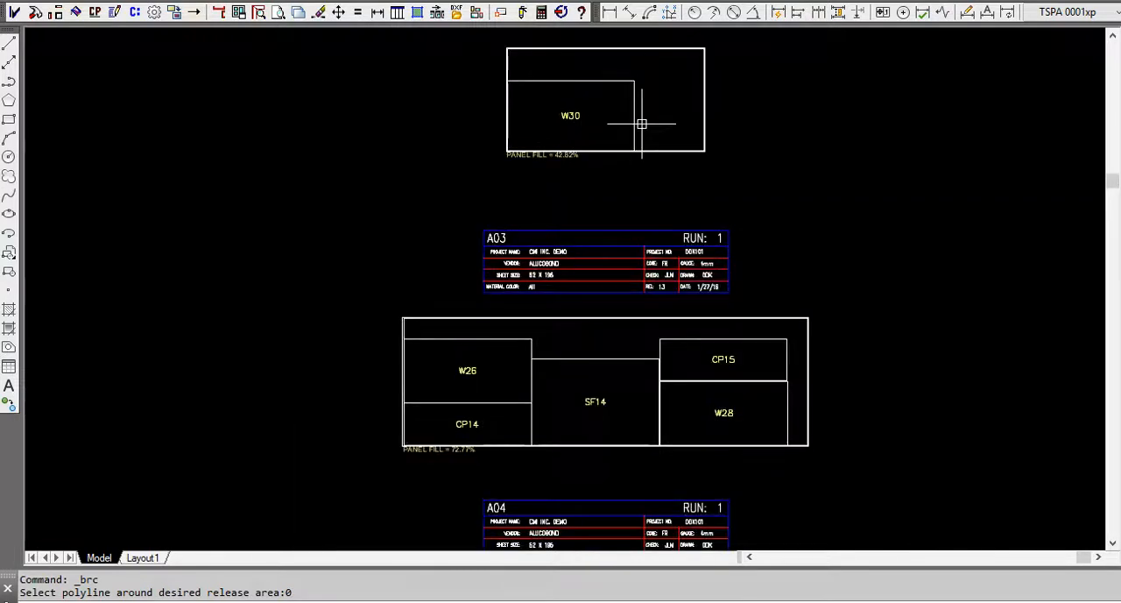
pyautogui.scroll(5, 473, 463)
pyautogui.scroll(-5, 471, 220)
pyautogui.scroll(-6, 472, 221)
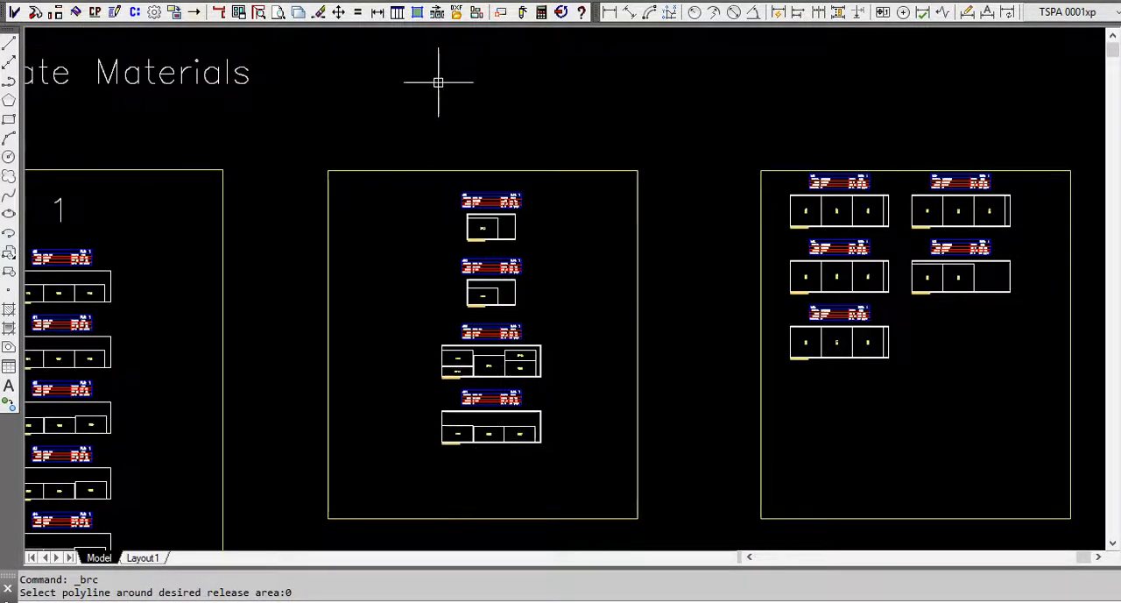
pyautogui.scroll(6, 1012, 195)
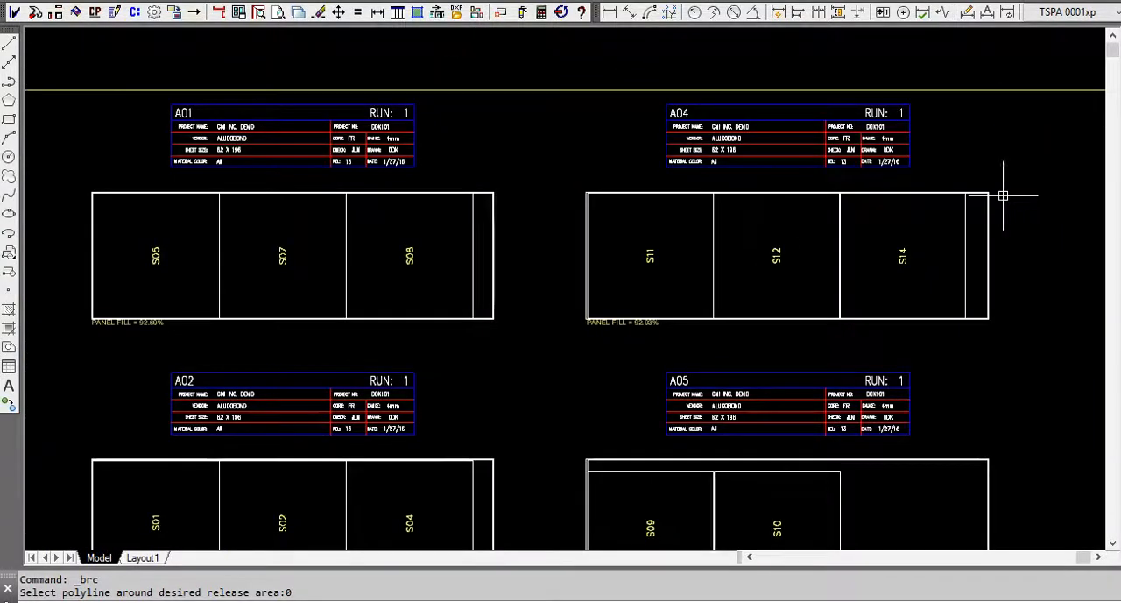
pyautogui.scroll(4, 108, 265)
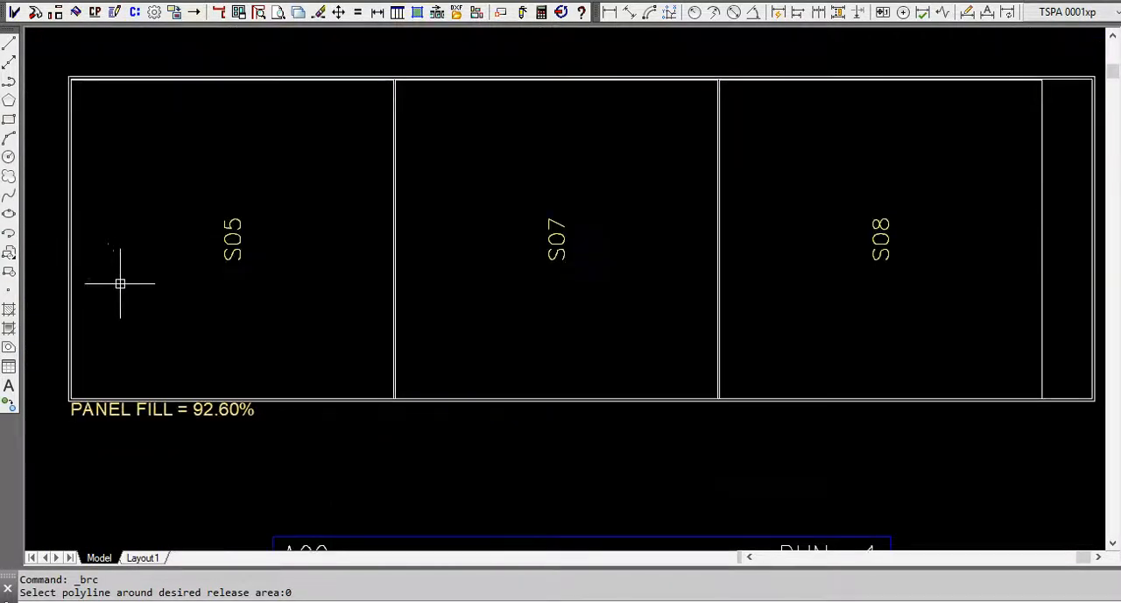
pyautogui.scroll(-4, 233, 225)
pyautogui.scroll(5, 243, 380)
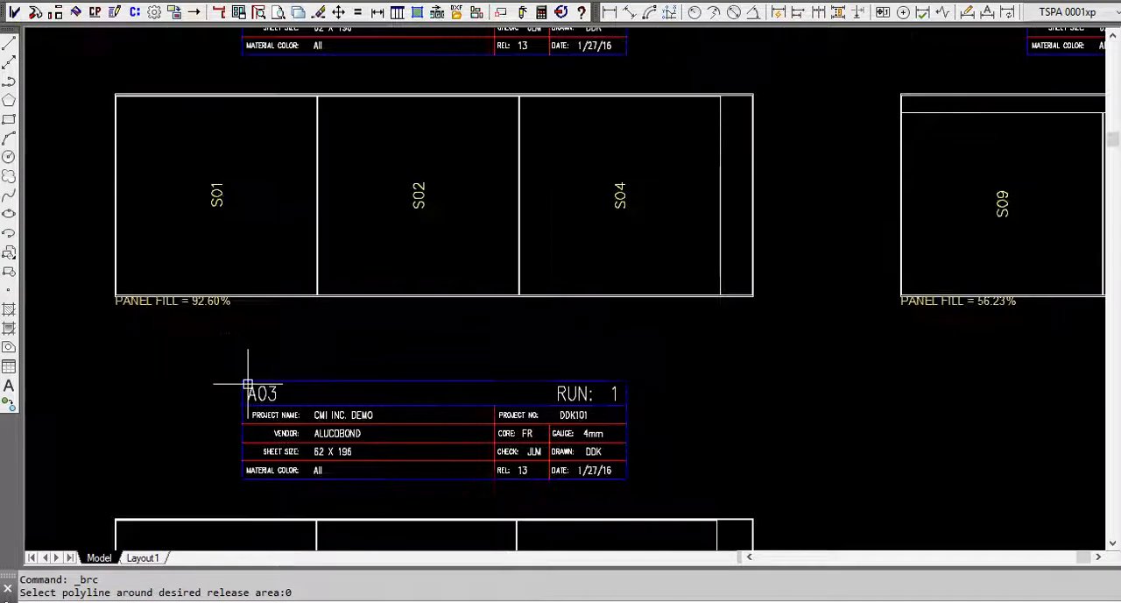
pyautogui.scroll(-4, 300, 350)
pyautogui.moveTo(511, 362); pyautogui.dragTo(535, 376, button='middle')
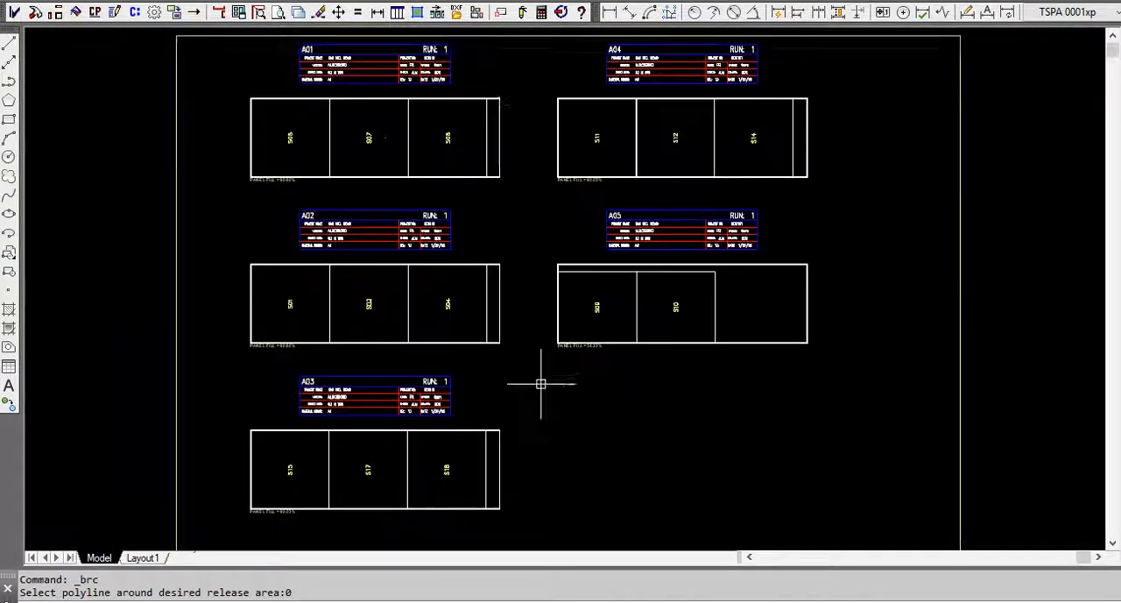
pyautogui.scroll(-2, 551, 393)
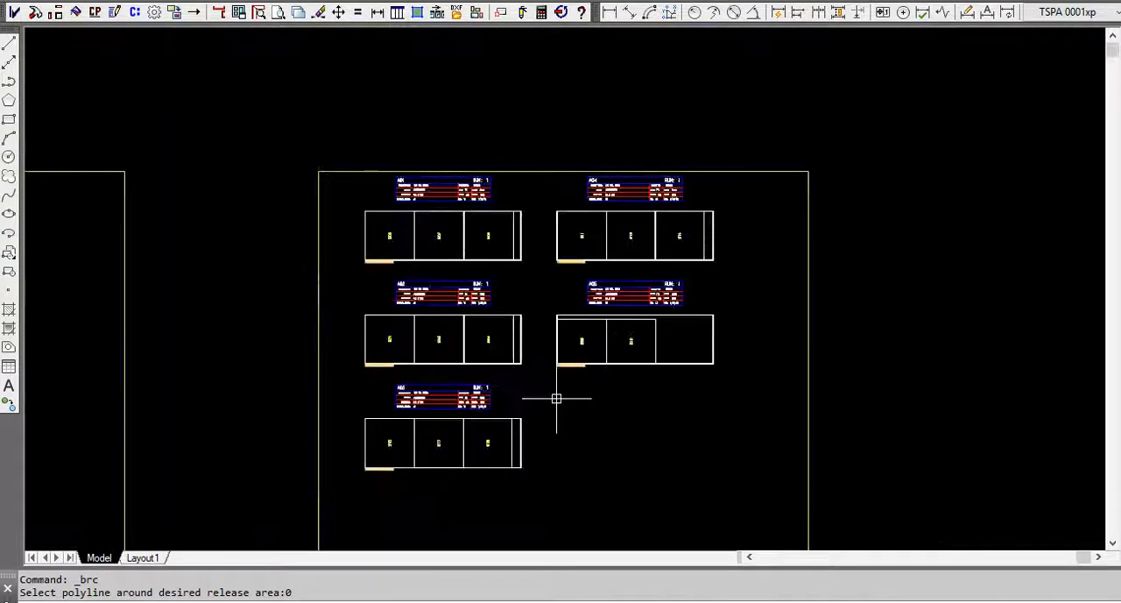
# Generate the estimated materials list from the optimized elevation panels in the Phase 3 cut sheet frame and copy its full text.
pyautogui.click(542, 15)
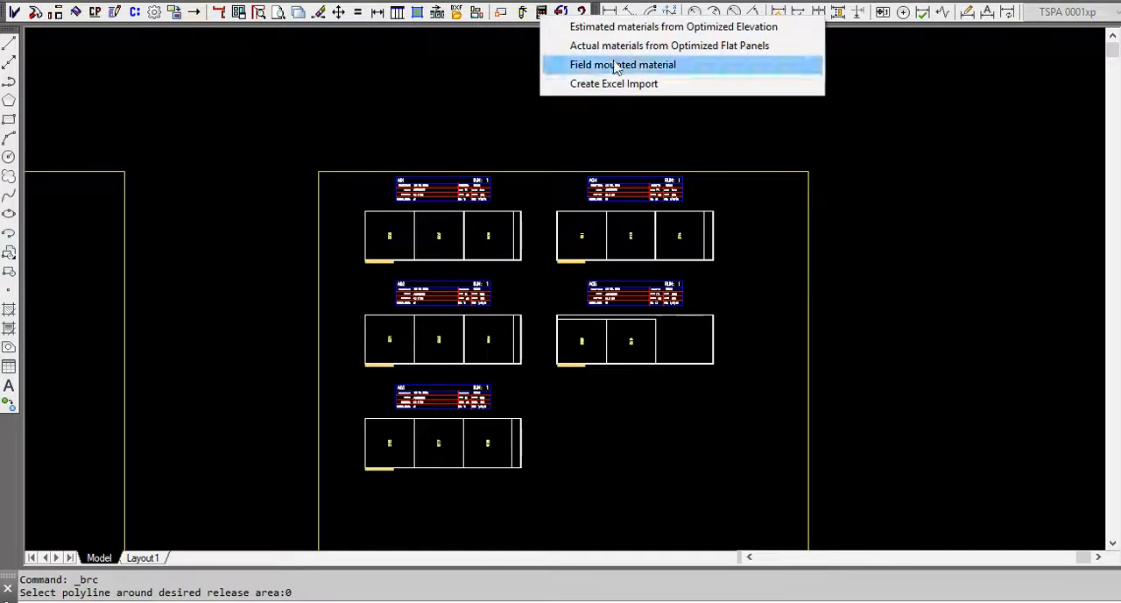
pyautogui.click(665, 27)
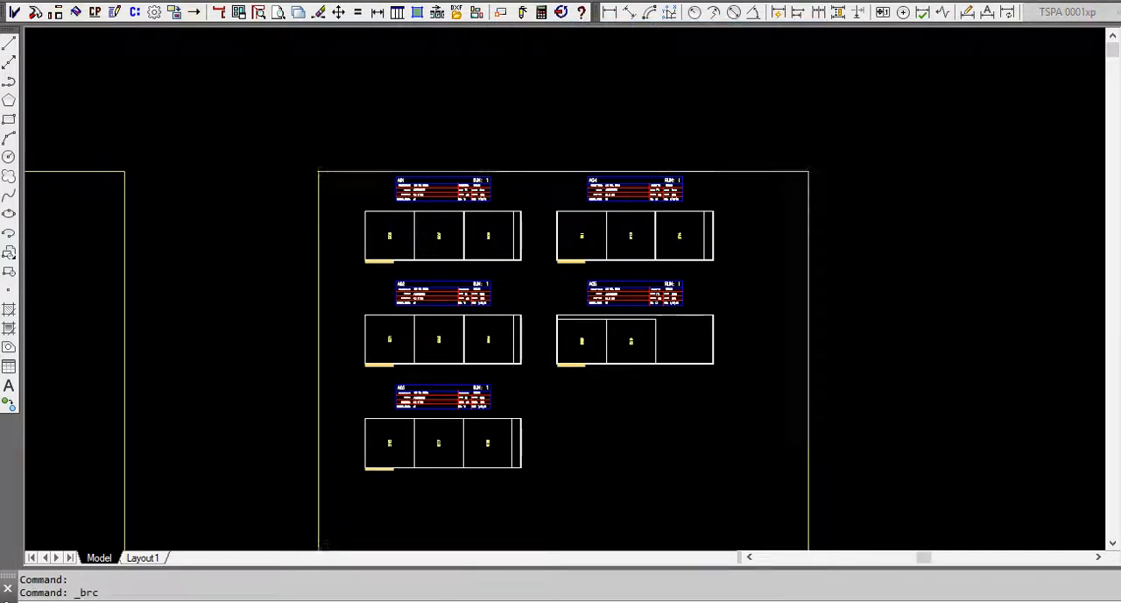
pyautogui.moveTo(489, 169); pyautogui.dragTo(665, 341)
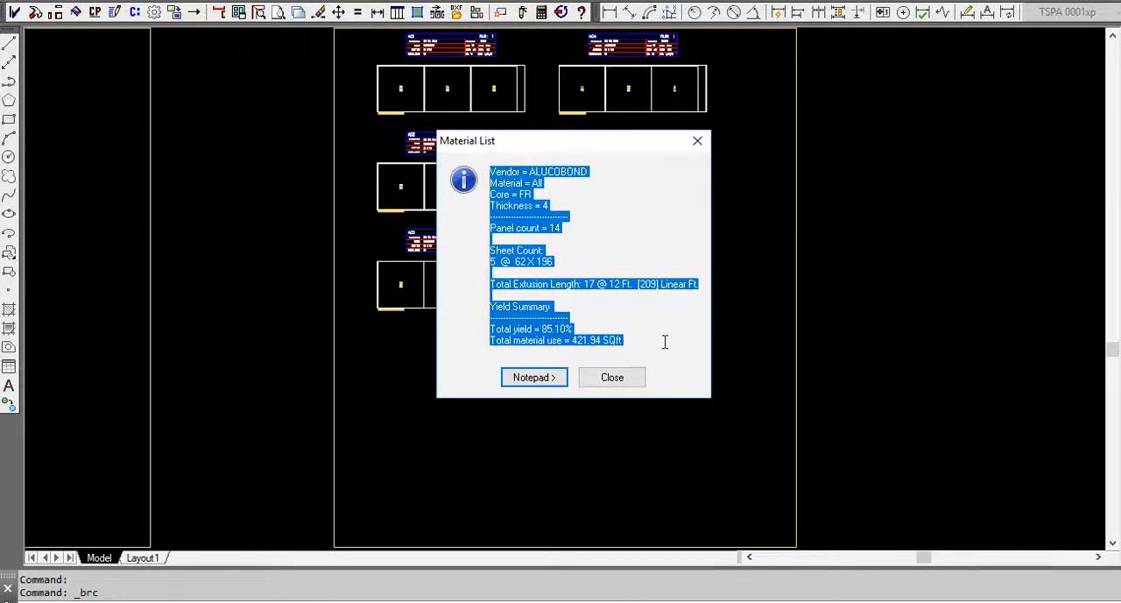
pyautogui.click(536, 378)
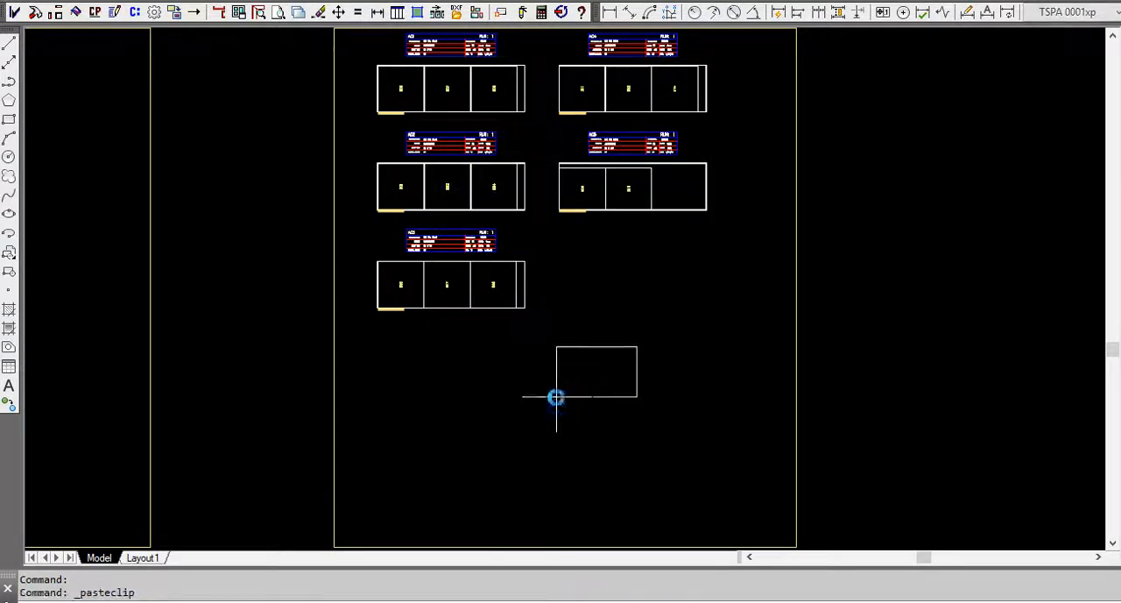
# Paste the copied material list as text into the Phase 3 frame, below cut sheet A05, and read it.
pyautogui.click(571, 289)
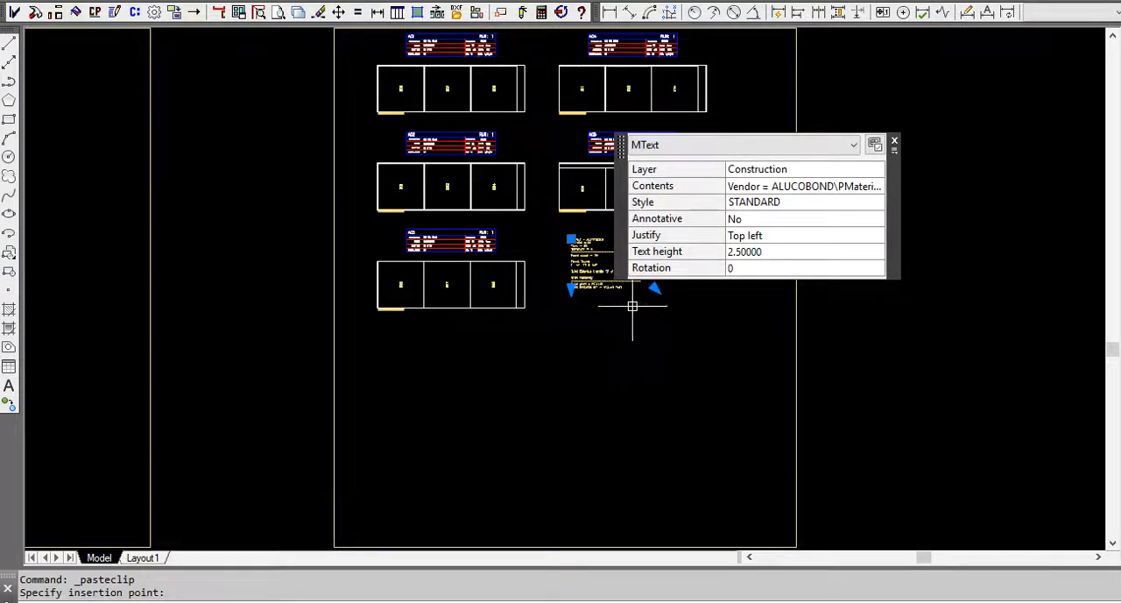
pyautogui.press('Escape')
pyautogui.scroll(8, 631, 289)
pyautogui.moveTo(826, 337); pyautogui.dragTo(626, 236, button='middle')
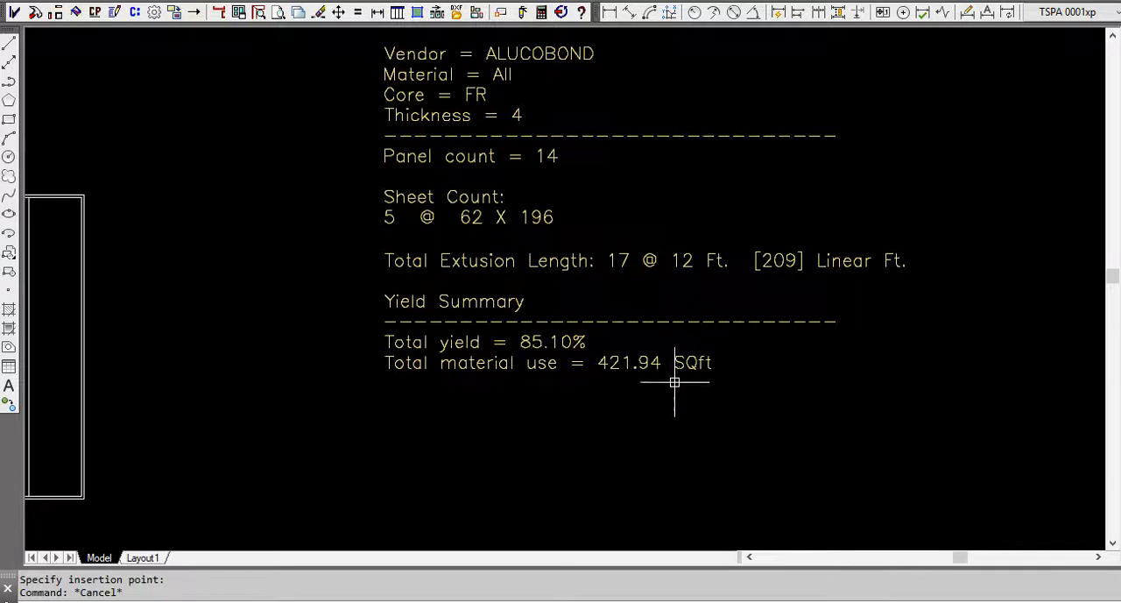
# Run Optimize Sheet Fill on selected elevation panels, picking all Phase 1, Phase 2 and Phase 3 panels under Step 2 together.
pyautogui.scroll(-10, 887, 405)
pyautogui.scroll(-7, 846, 263)
pyautogui.scroll(-2, 833, 233)
pyautogui.moveTo(812, 200); pyautogui.dragTo(788, 322, button='middle')
pyautogui.scroll(2, 789, 321)
pyautogui.scroll(-2, 635, 223)
pyautogui.moveTo(635, 222); pyautogui.dragTo(635, 255, button='middle')
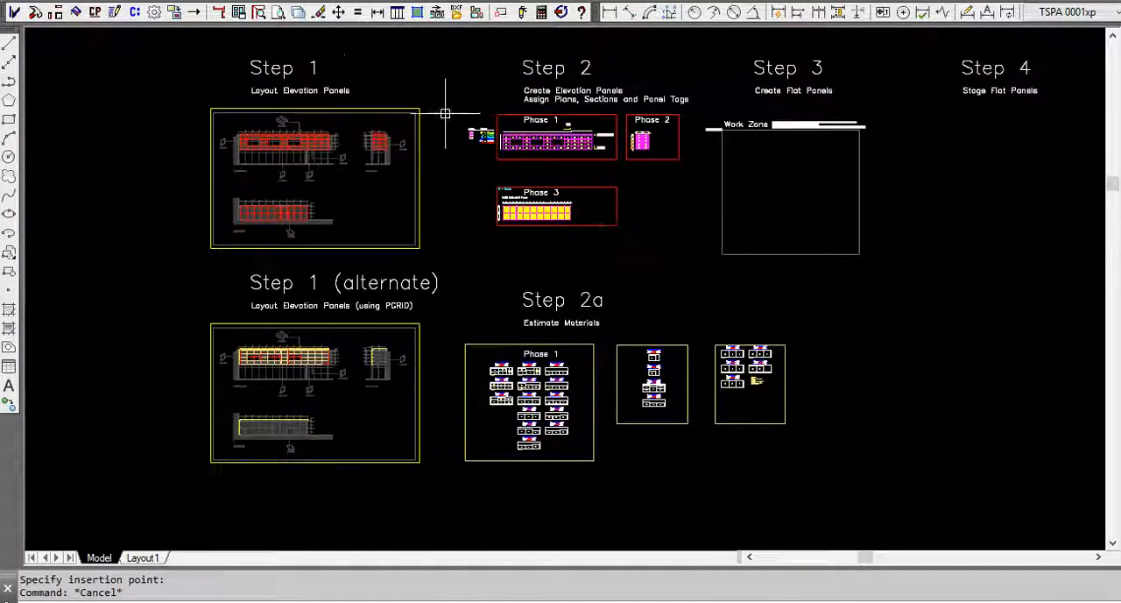
pyautogui.click(135, 13)
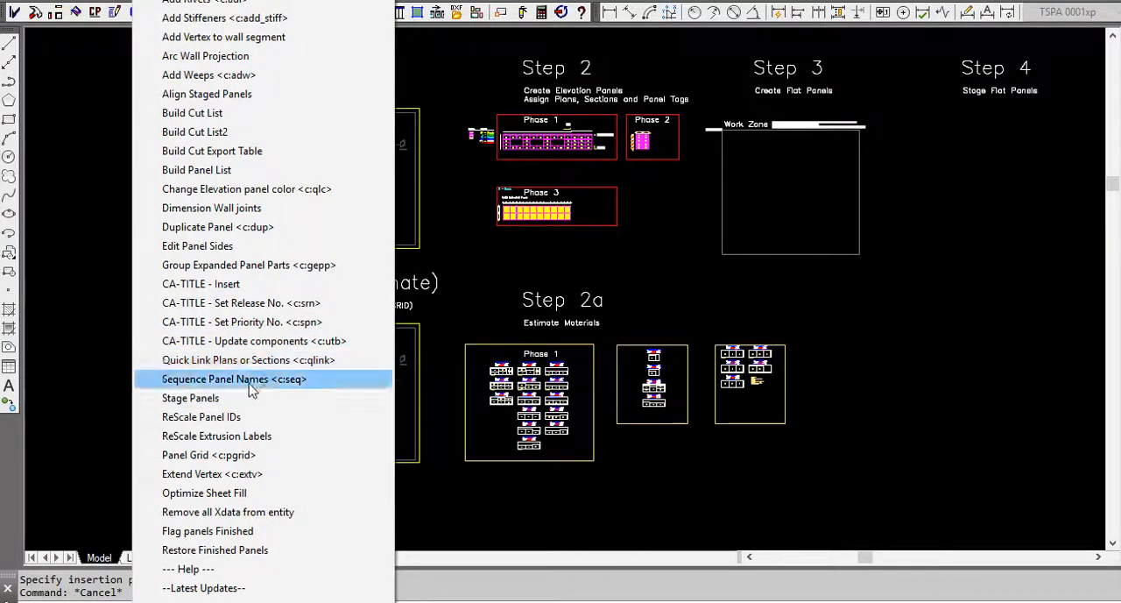
pyautogui.click(262, 494)
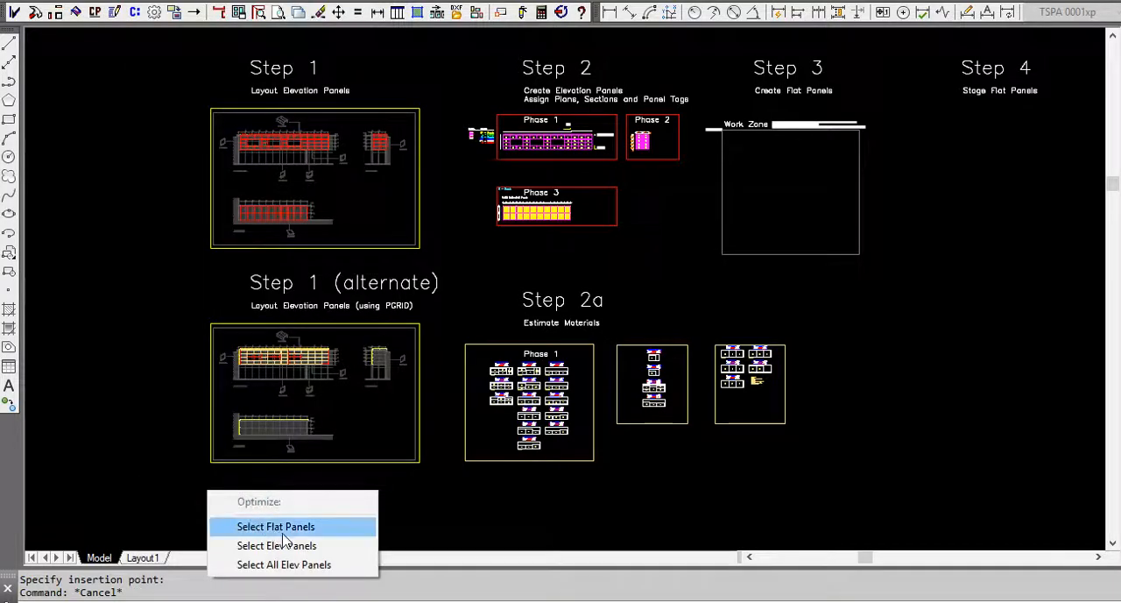
pyautogui.click(293, 545)
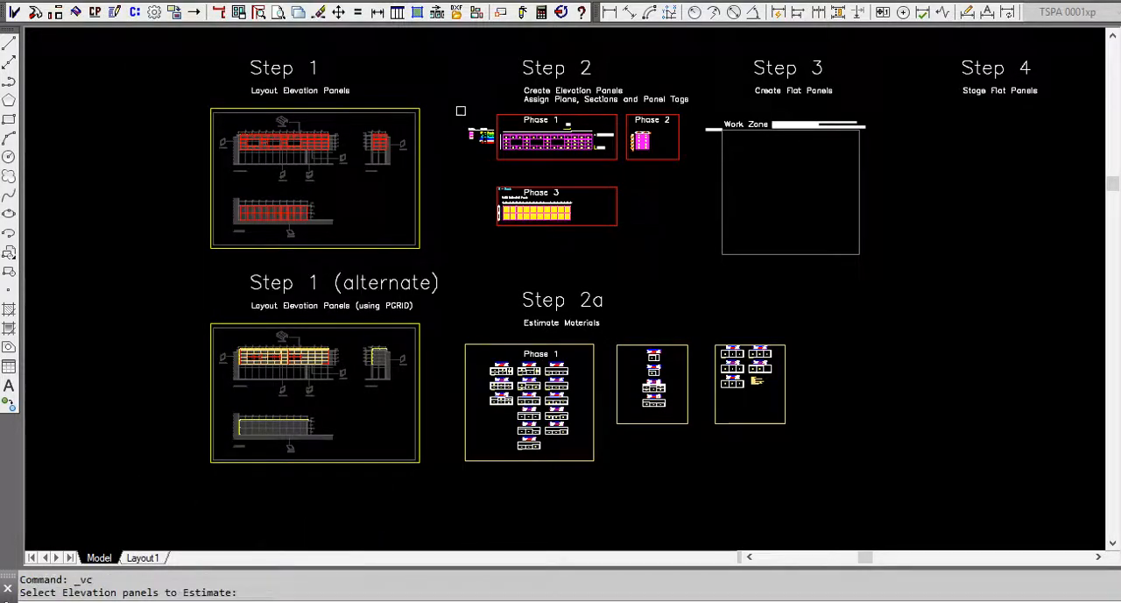
pyautogui.click(480, 92)
pyautogui.click(673, 233)
pyautogui.press('Return')
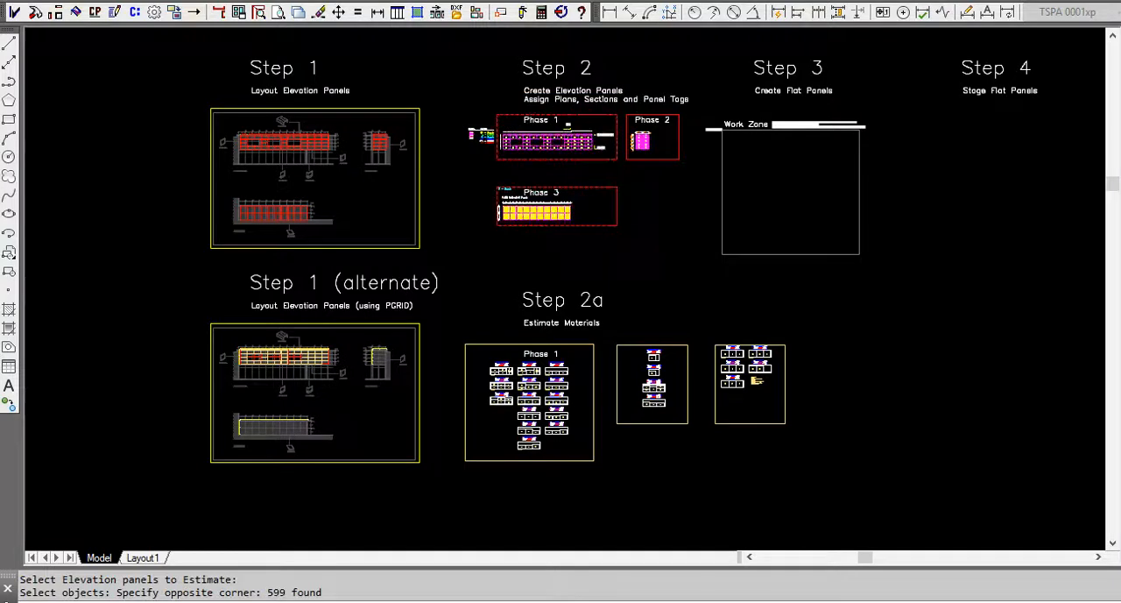
# Filter the combined estimate panel list to the ALABASTER finish and look through the listed panels.
pyautogui.click(425, 102)
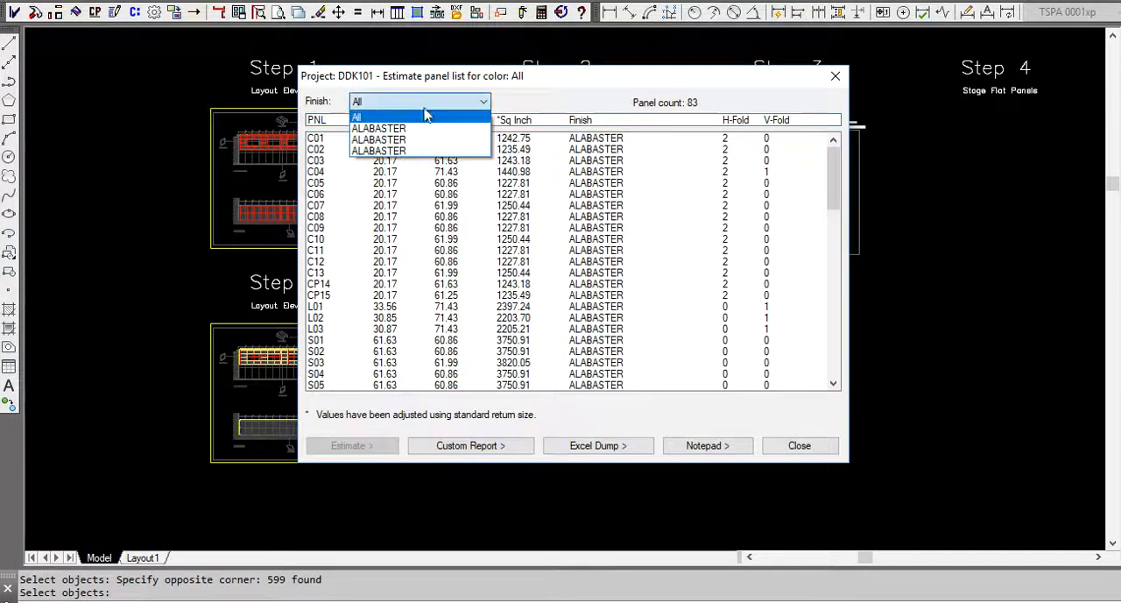
pyautogui.click(423, 129)
pyautogui.scroll(-10, 653, 272)
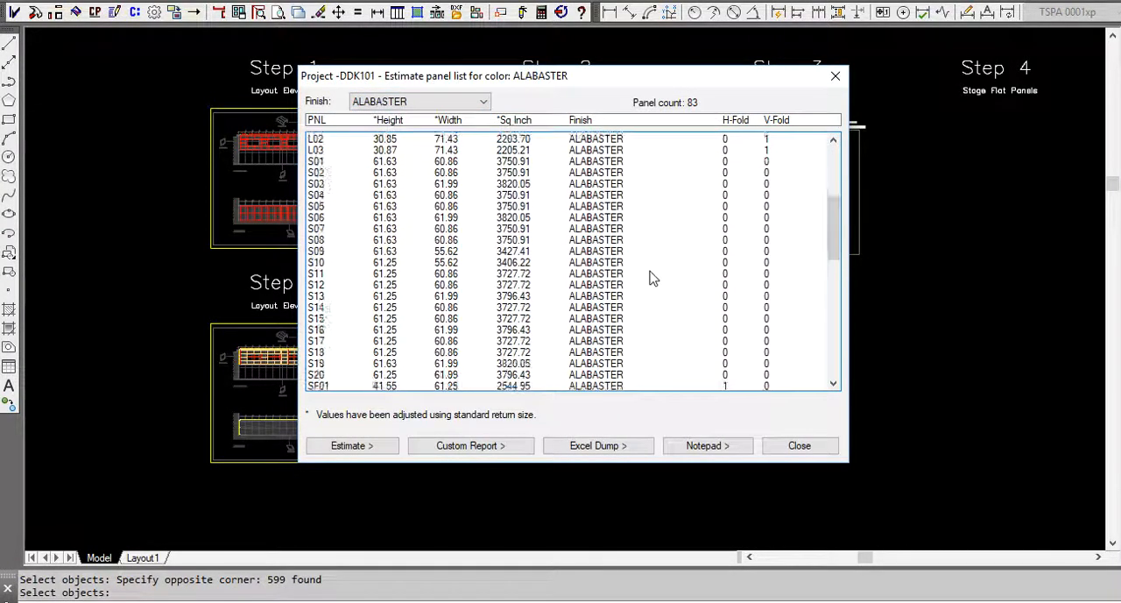
pyautogui.scroll(-8, 653, 279)
pyautogui.scroll(18, 652, 276)
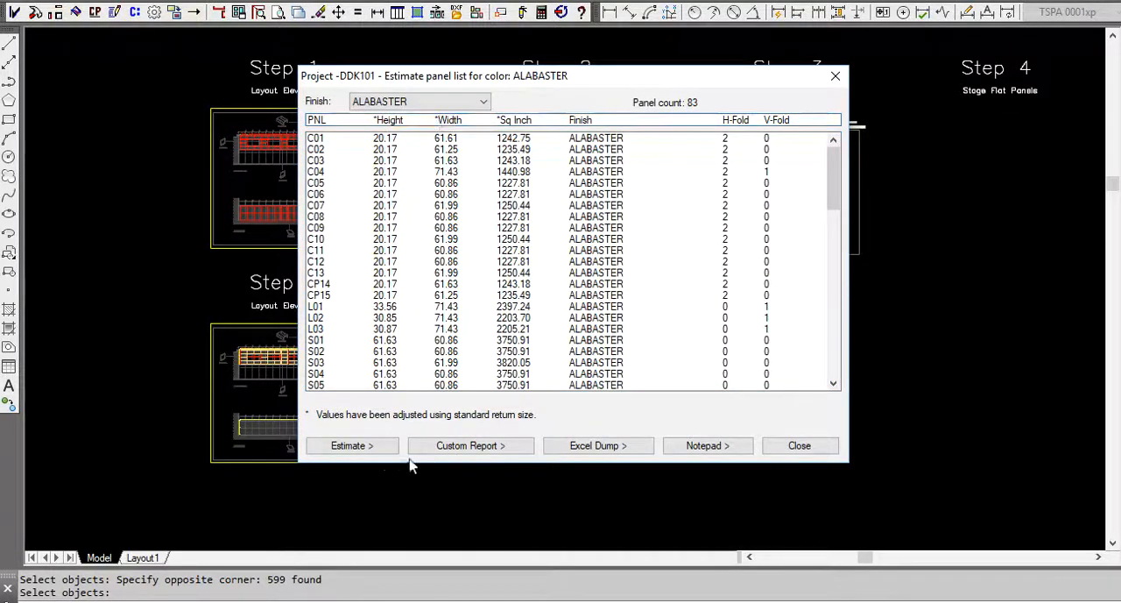
# Estimate the combined panels, fill the sheets using Best fill, and place the cut sheets below the Phase 1 cut sheet frame.
pyautogui.click(370, 447)
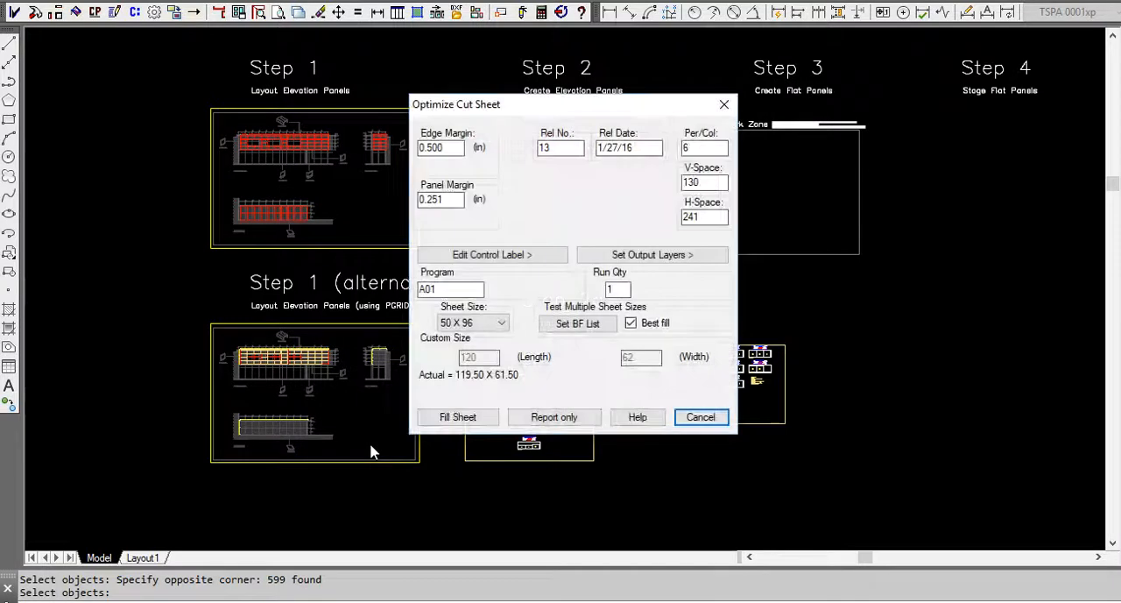
pyautogui.click(447, 420)
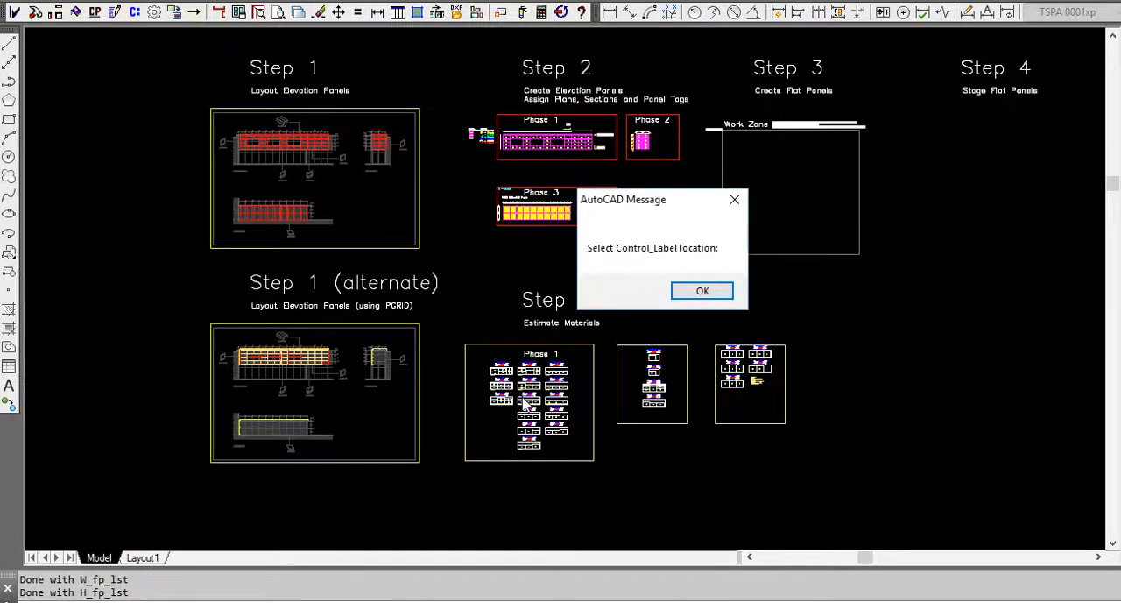
pyautogui.click(716, 296)
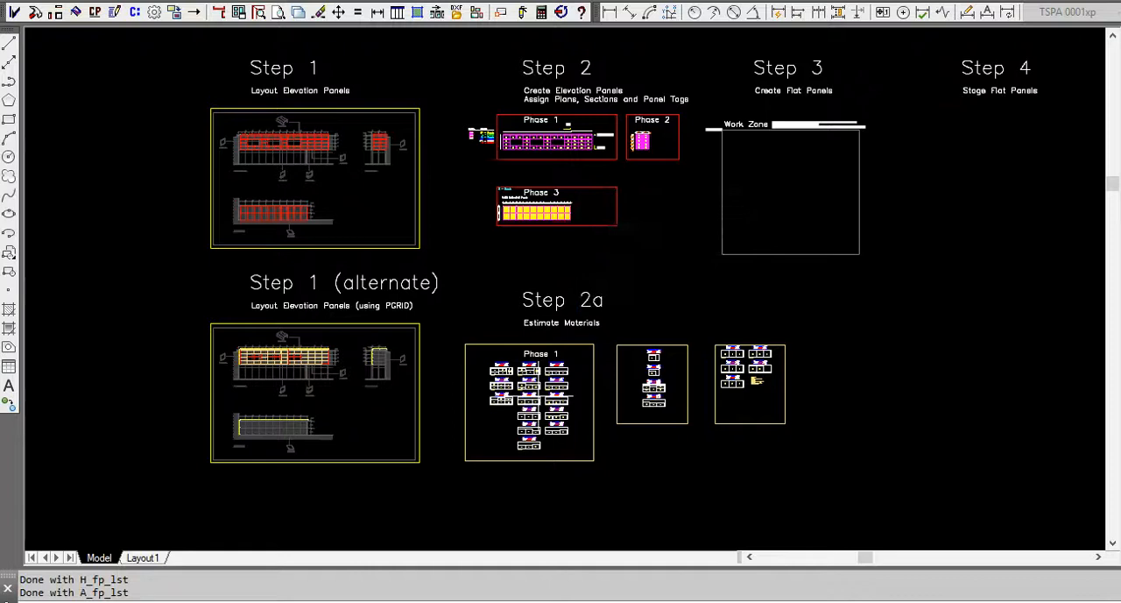
pyautogui.scroll(-2, 671, 288)
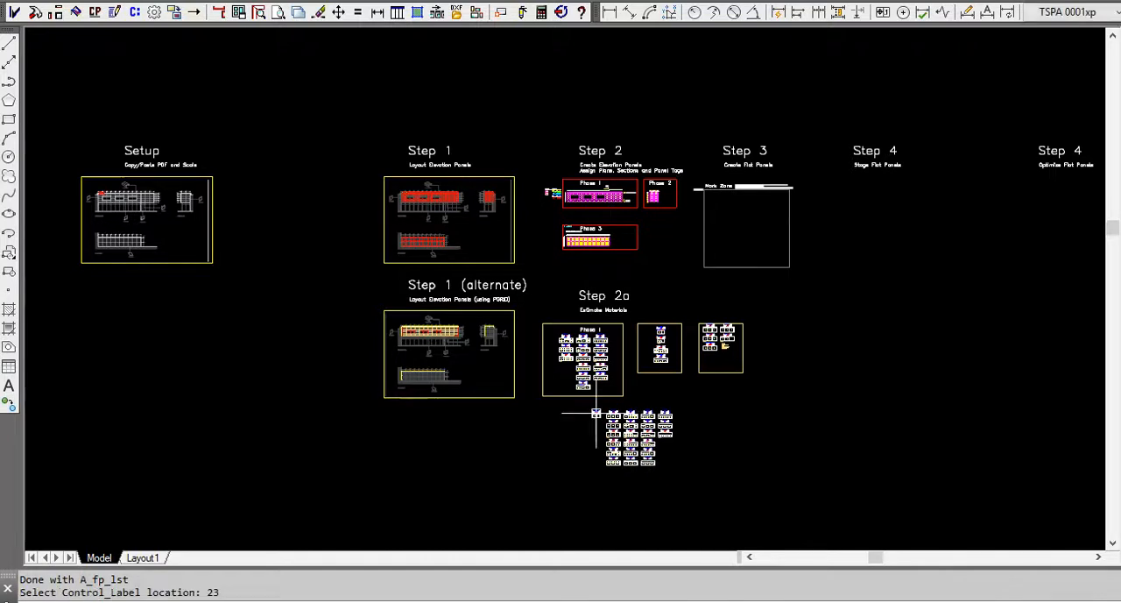
# Draw a rectangle around the combined cut sheets and generate the estimated materials list from the optimized elevation panels inside it.
pyautogui.scroll(4, 669, 443)
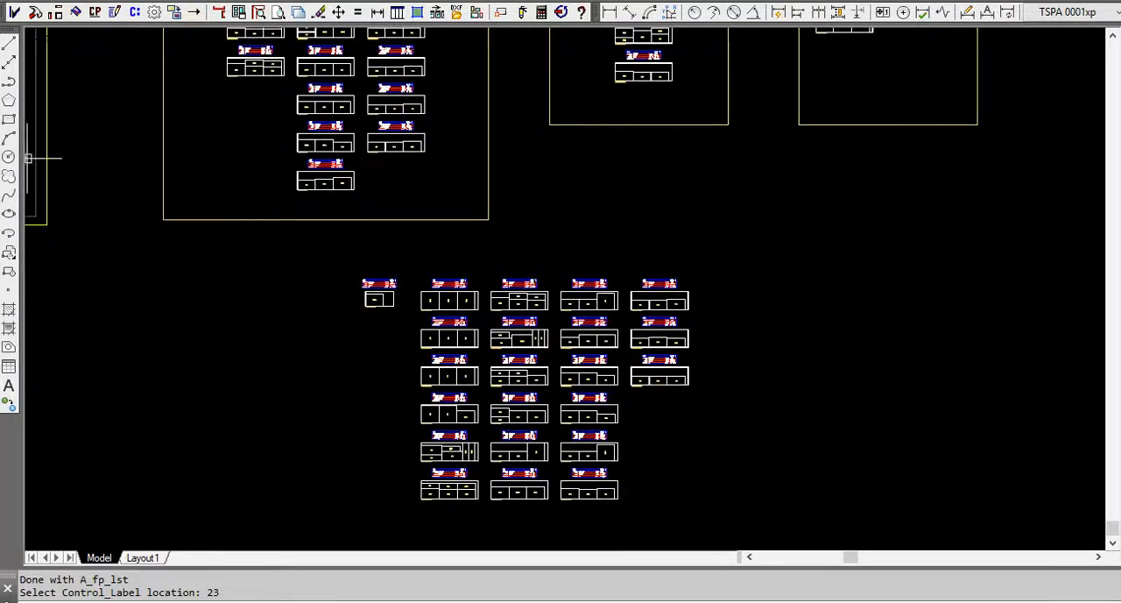
pyautogui.click(10, 122)
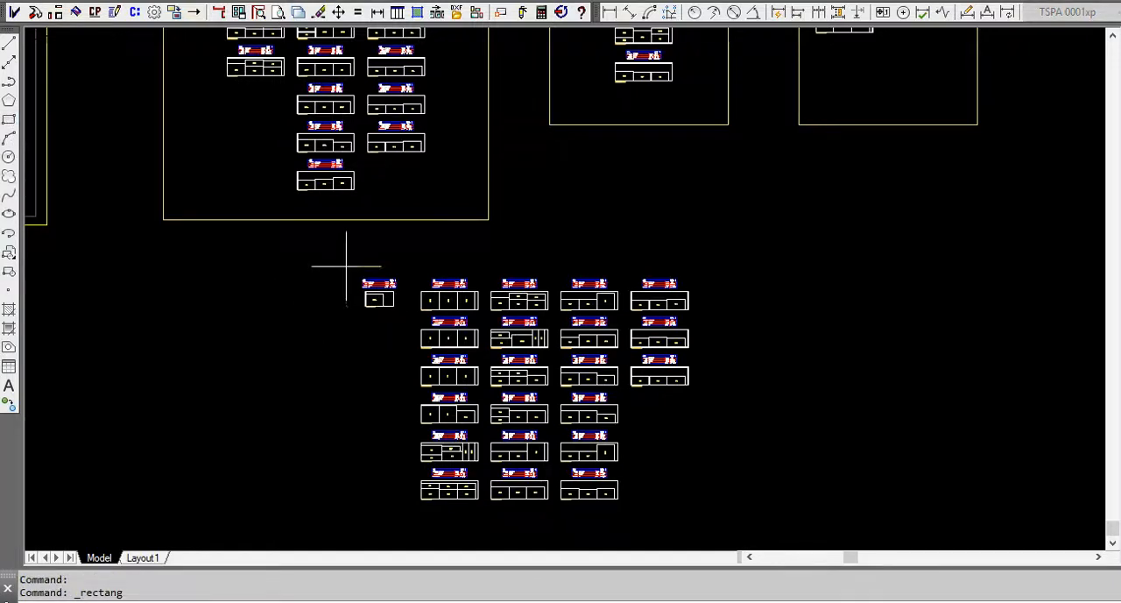
pyautogui.click(751, 511)
pyautogui.click(542, 12)
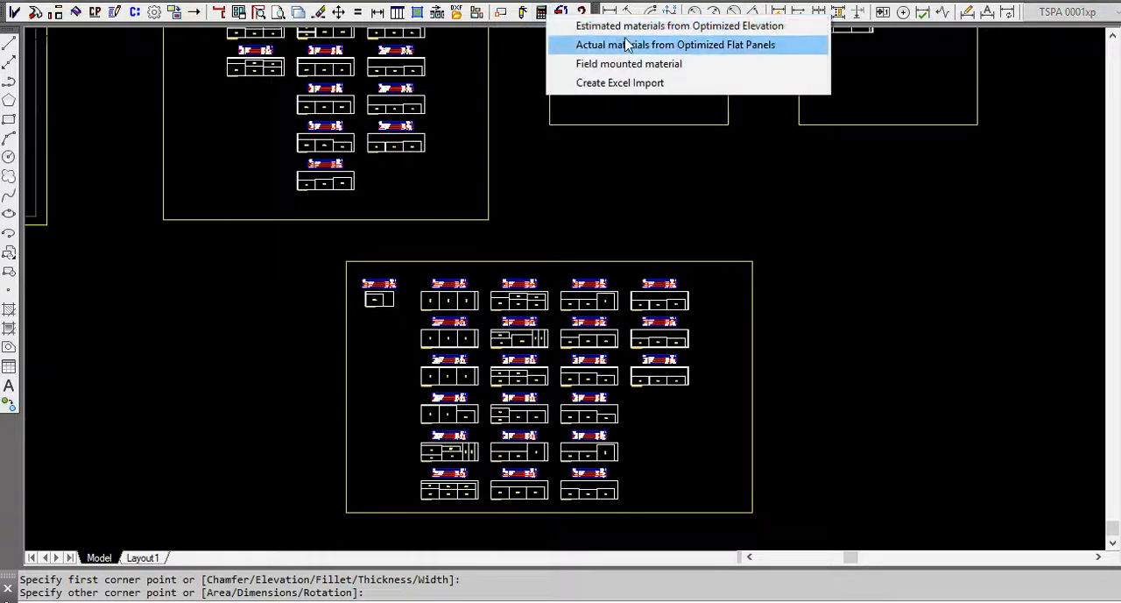
pyautogui.click(614, 24)
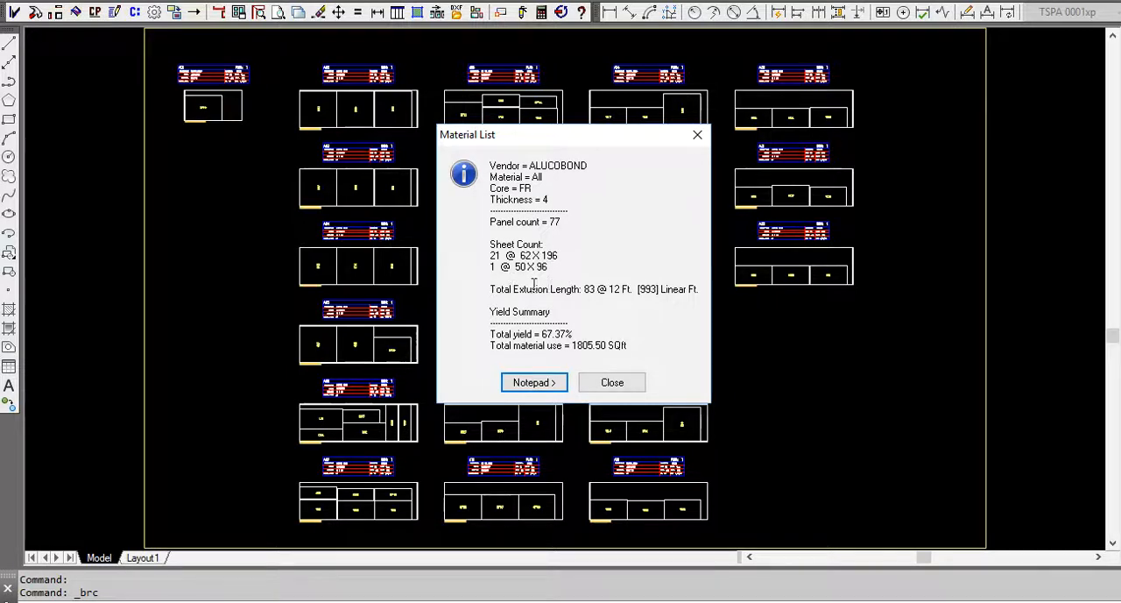
# Close the material list and look at the nested panels on the combined cut sheets.
pyautogui.click(698, 135)
pyautogui.scroll(7, 493, 170)
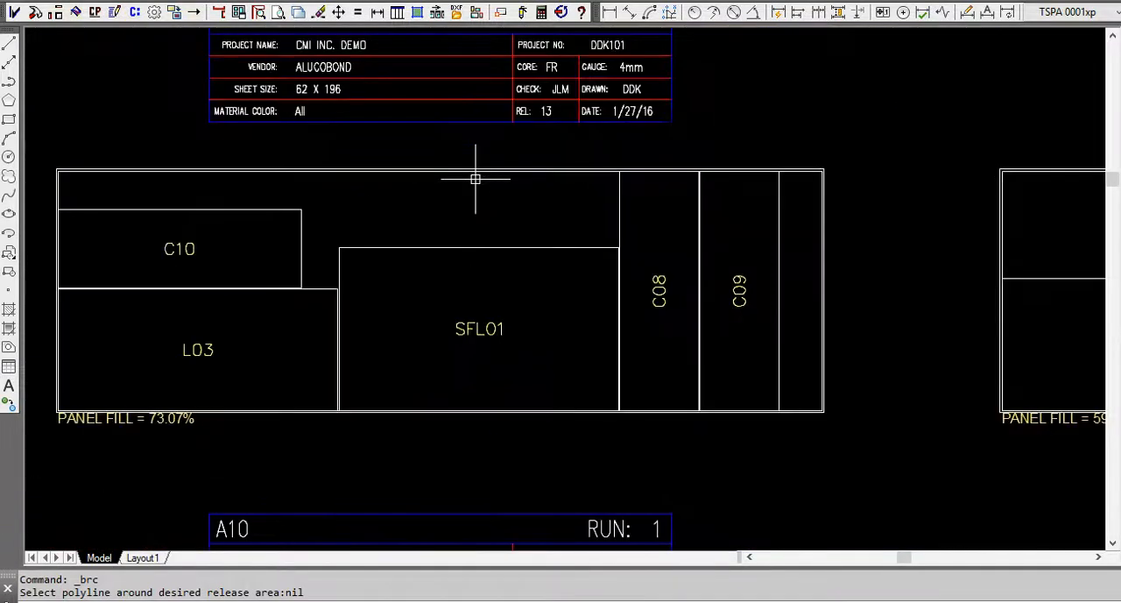
pyautogui.scroll(-7, 476, 179)
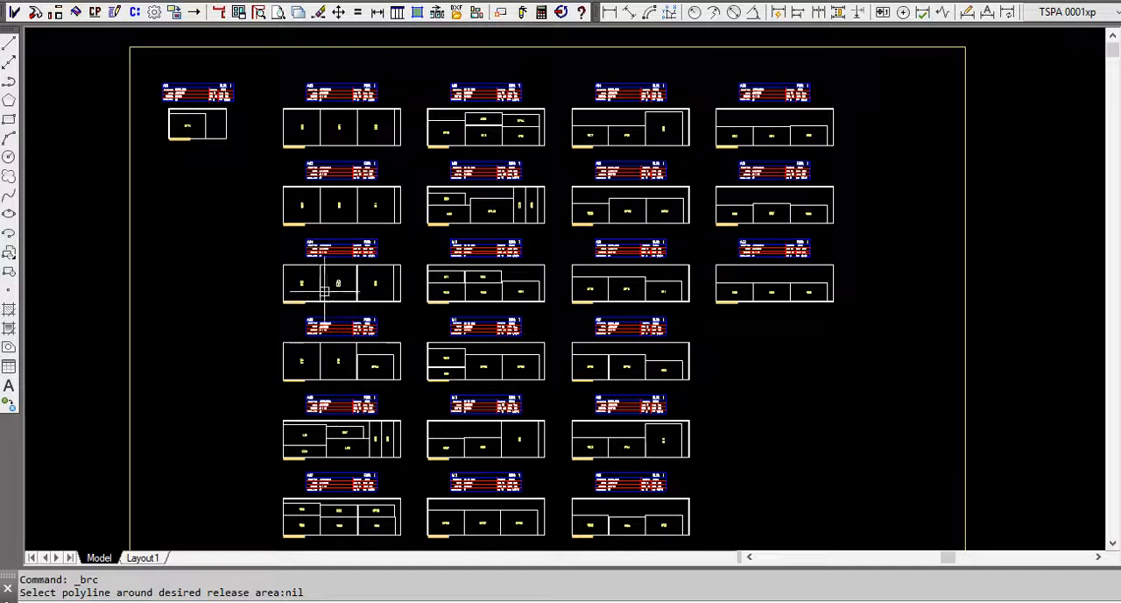
# Run the flat panel utility on all panels, select every panel in the Standard list, and draw them in the Step 3 work zone.
pyautogui.scroll(-2, 221, 307)
pyautogui.scroll(-2, 221, 307)
pyautogui.scroll(-4, 223, 367)
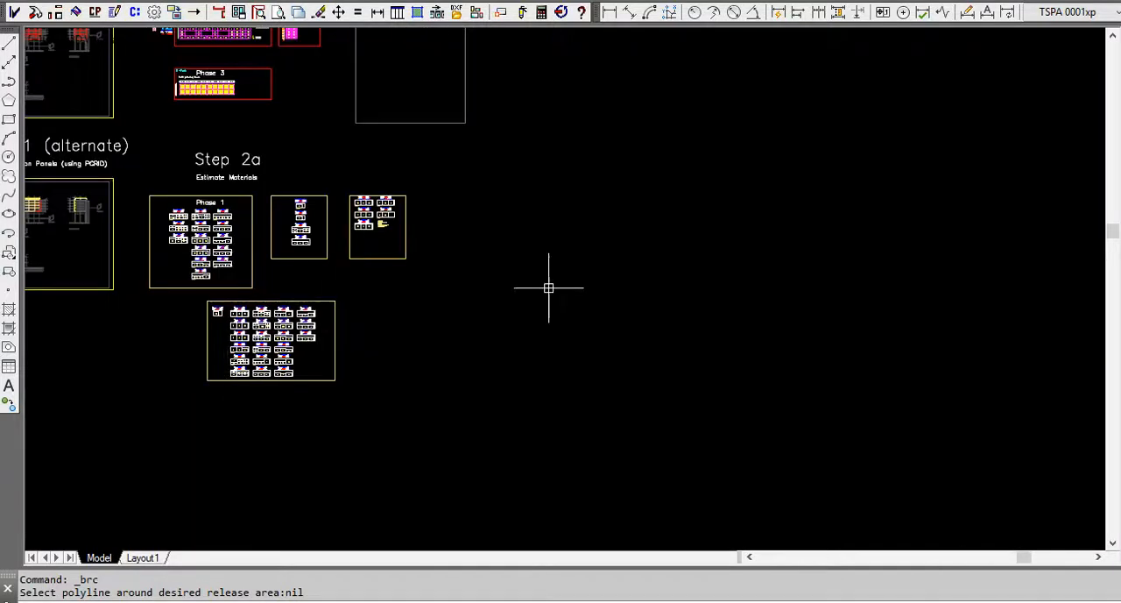
pyautogui.moveTo(549, 287); pyautogui.dragTo(614, 466, button='middle')
pyautogui.scroll(2, 242, 188)
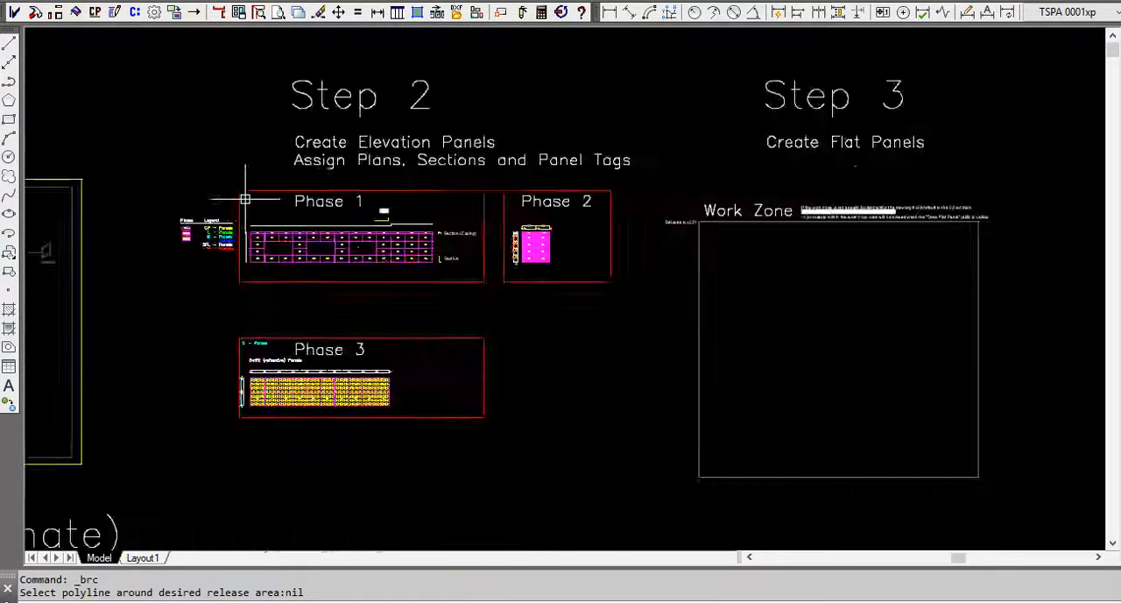
pyautogui.scroll(1, 325, 244)
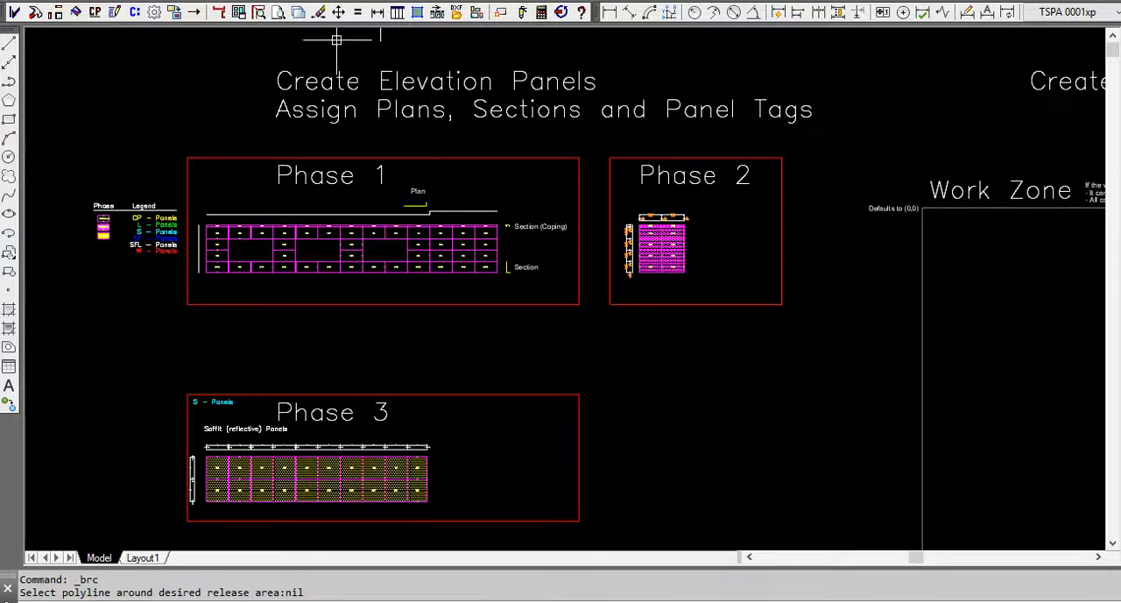
pyautogui.click(417, 14)
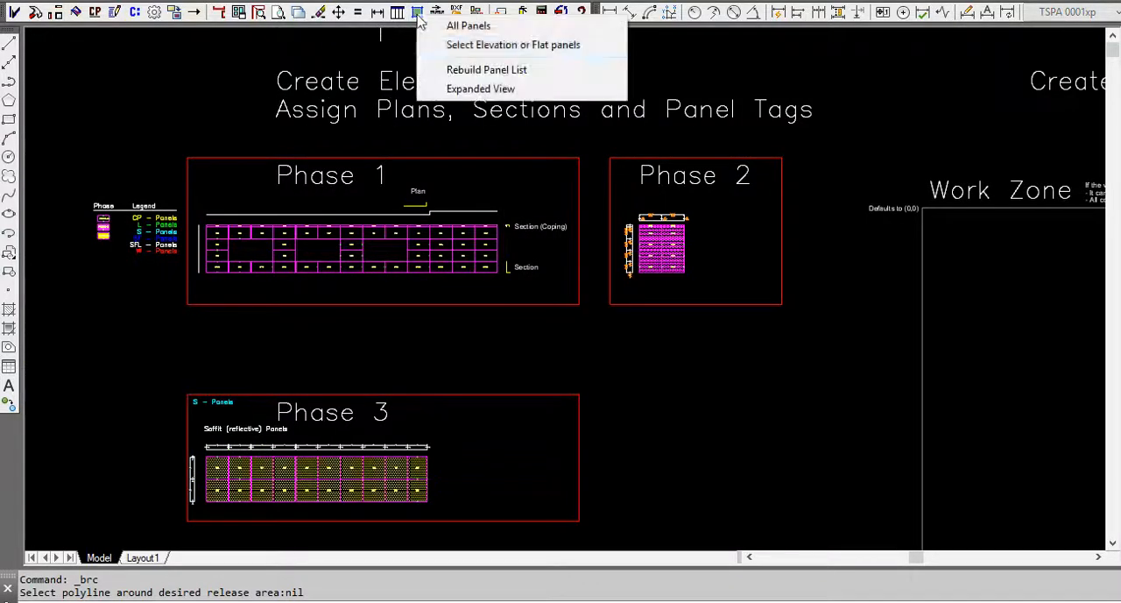
pyautogui.click(466, 28)
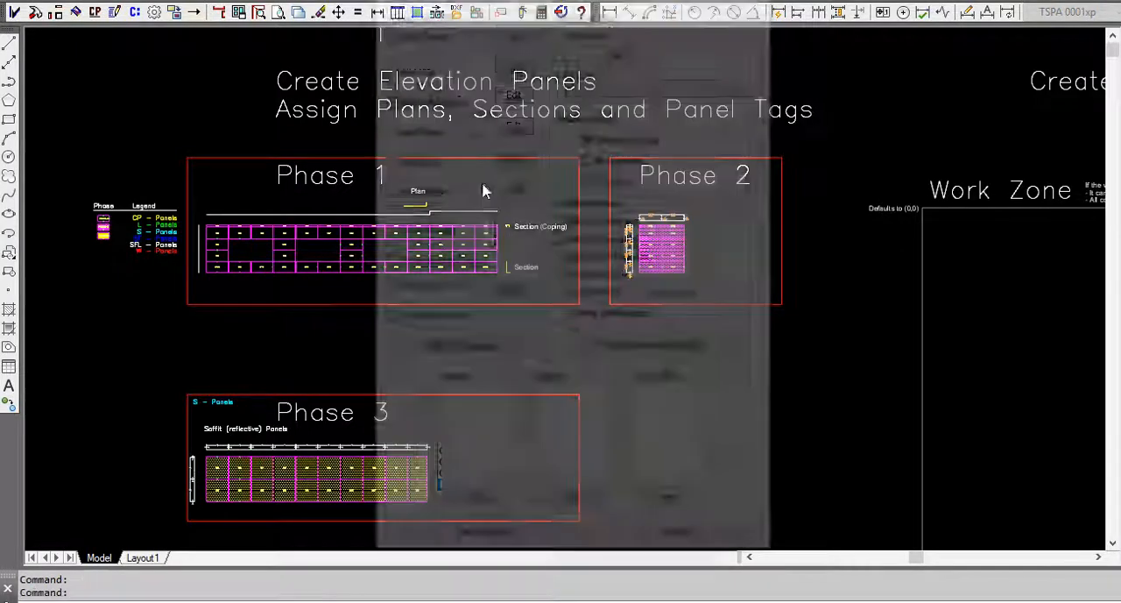
pyautogui.scroll(3, 506, 412)
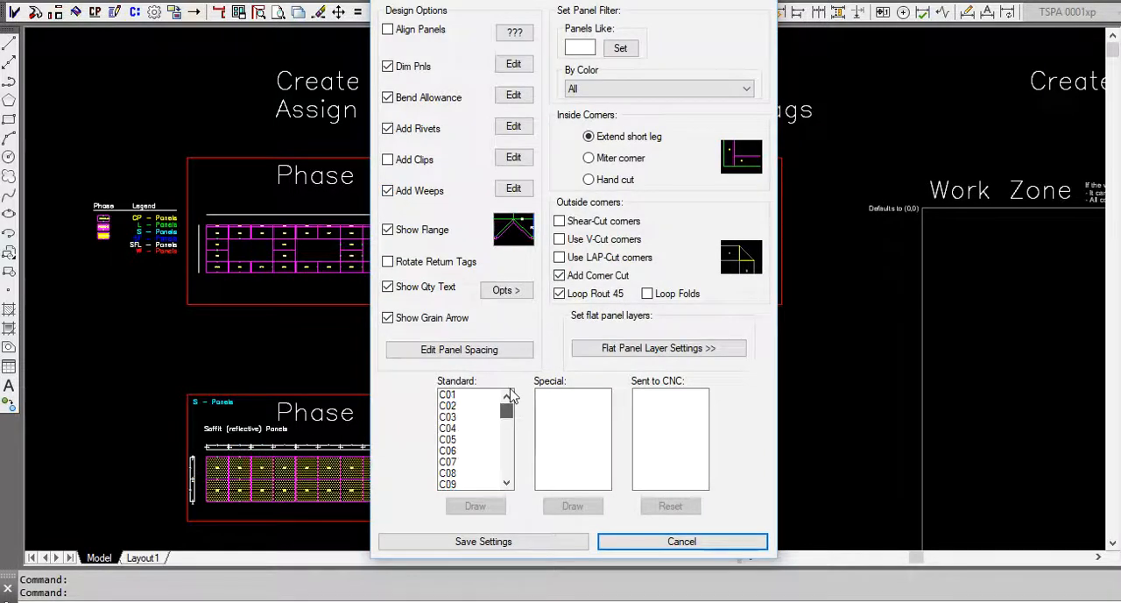
pyautogui.moveTo(447, 396); pyautogui.dragTo(437, 565)
pyautogui.click(474, 505)
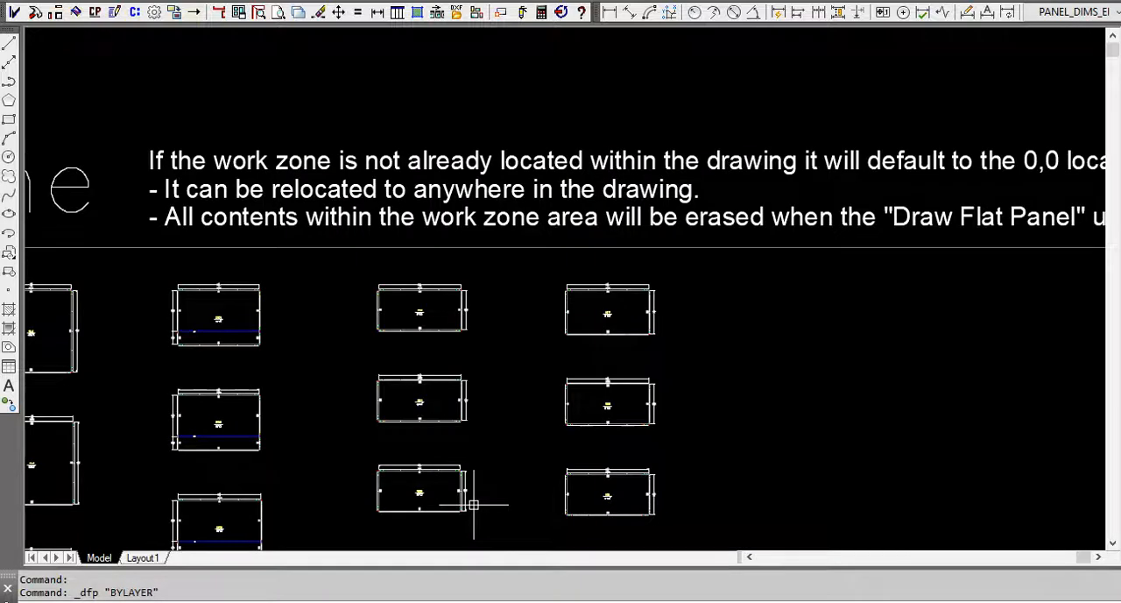
# Examine the dimensions, bend lines and corner notches of flat panels C01 and C04 in the work zone.
pyautogui.scroll(-6, 683, 462)
pyautogui.scroll(10, 441, 400)
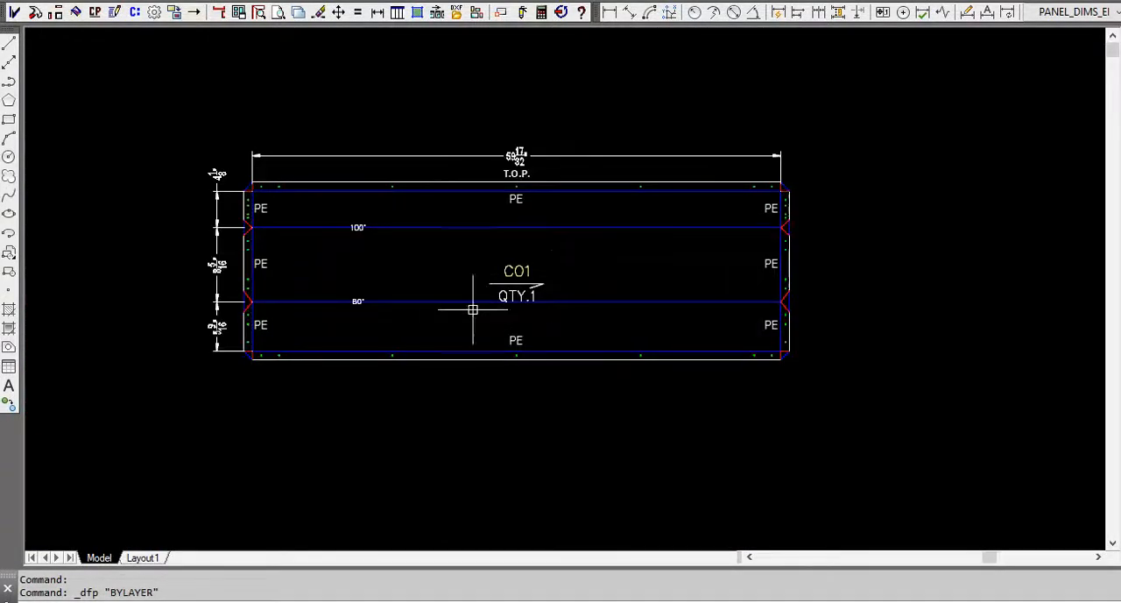
pyautogui.scroll(3, 791, 243)
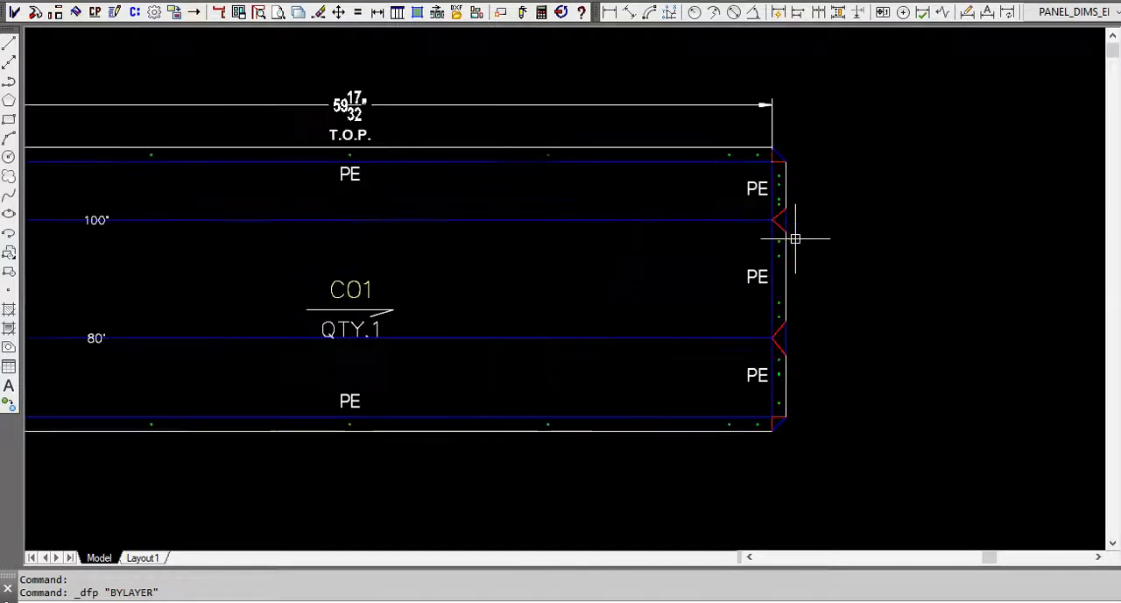
pyautogui.moveTo(884, 248)
pyautogui.mouseDown(button='middle')
pyautogui.moveTo(925, 255)
pyautogui.moveTo(1072, 237)
pyautogui.mouseUp(button='middle')
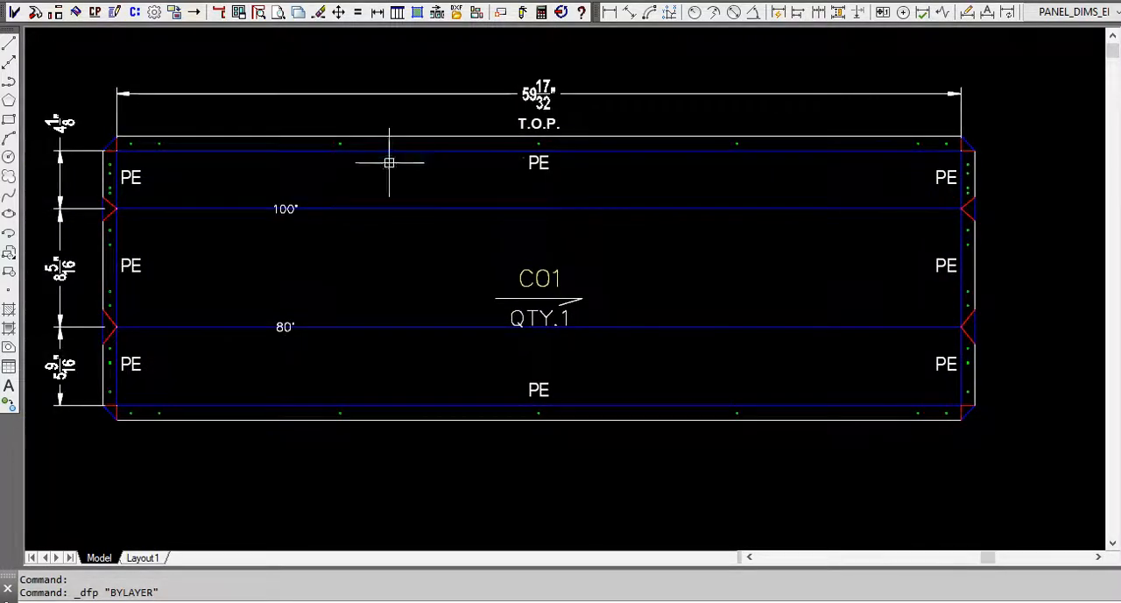
pyautogui.scroll(-10, 517, 241)
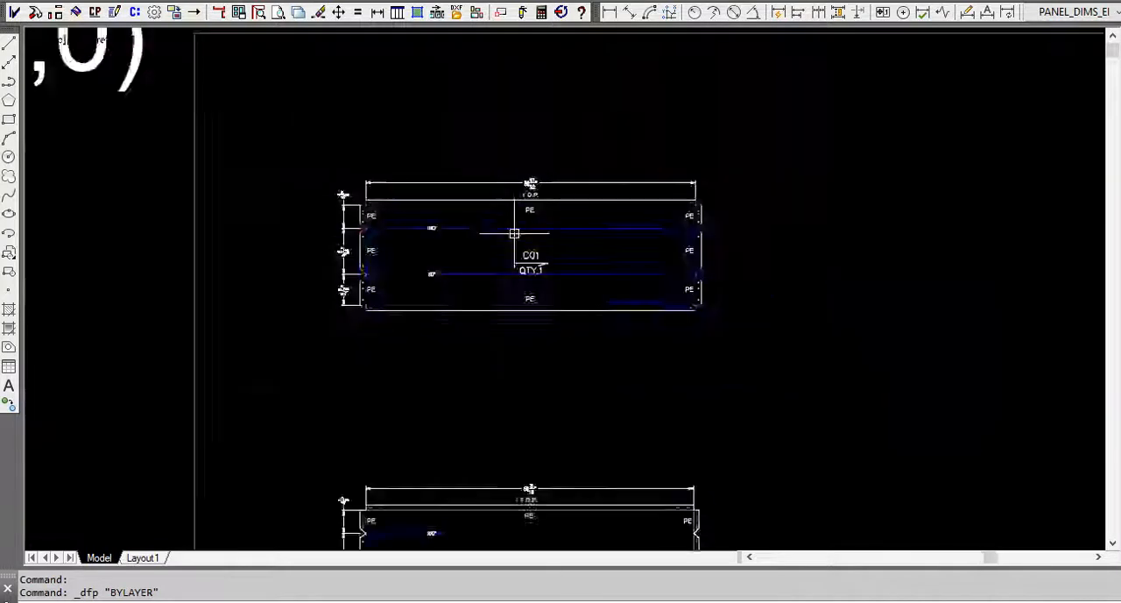
pyautogui.scroll(2, 656, 270)
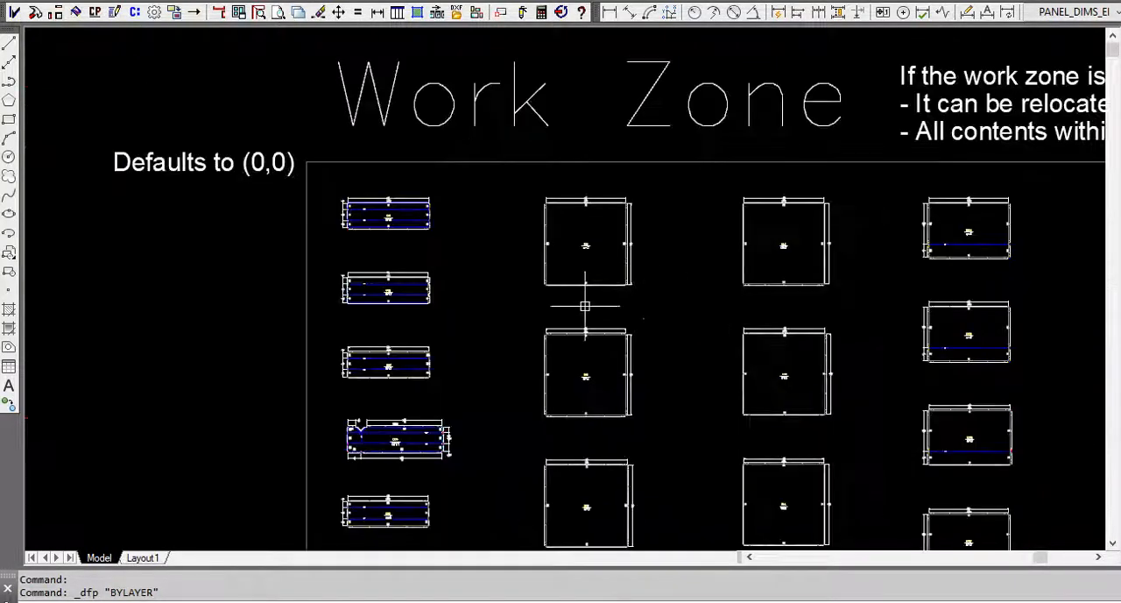
pyautogui.scroll(5, 368, 473)
pyautogui.scroll(2, 394, 441)
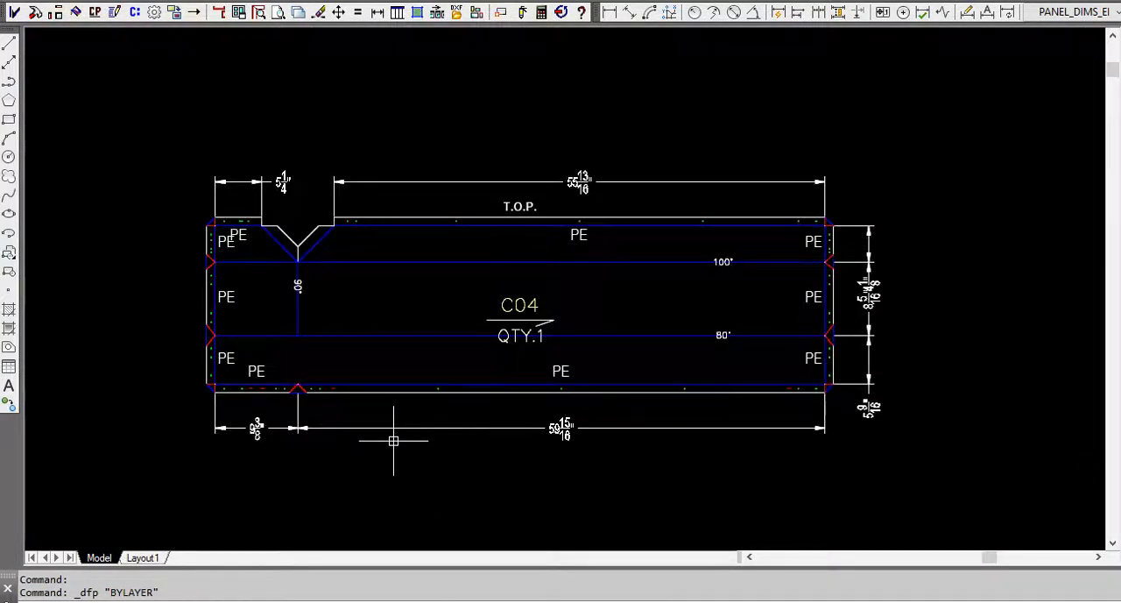
pyautogui.scroll(2, 394, 441)
pyautogui.scroll(-12, 393, 441)
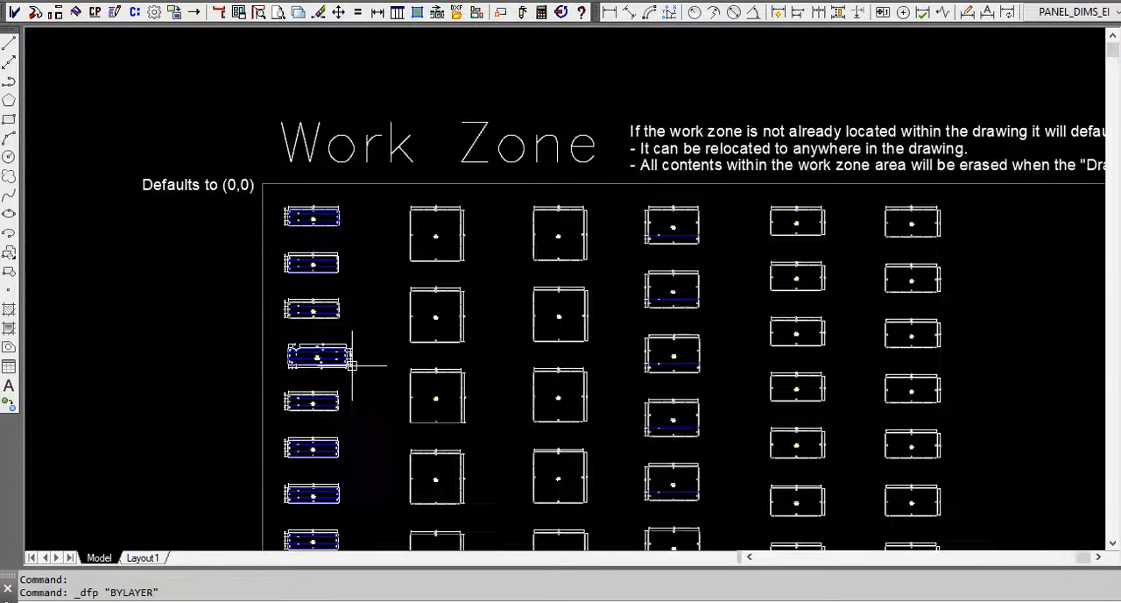
# Inspect the L02 and SFL01 flat panels and look over the rest of the work zone layout.
pyautogui.scroll(-6, 375, 420)
pyautogui.moveTo(408, 354); pyautogui.dragTo(429, 312, button='middle')
pyautogui.scroll(10, 426, 372)
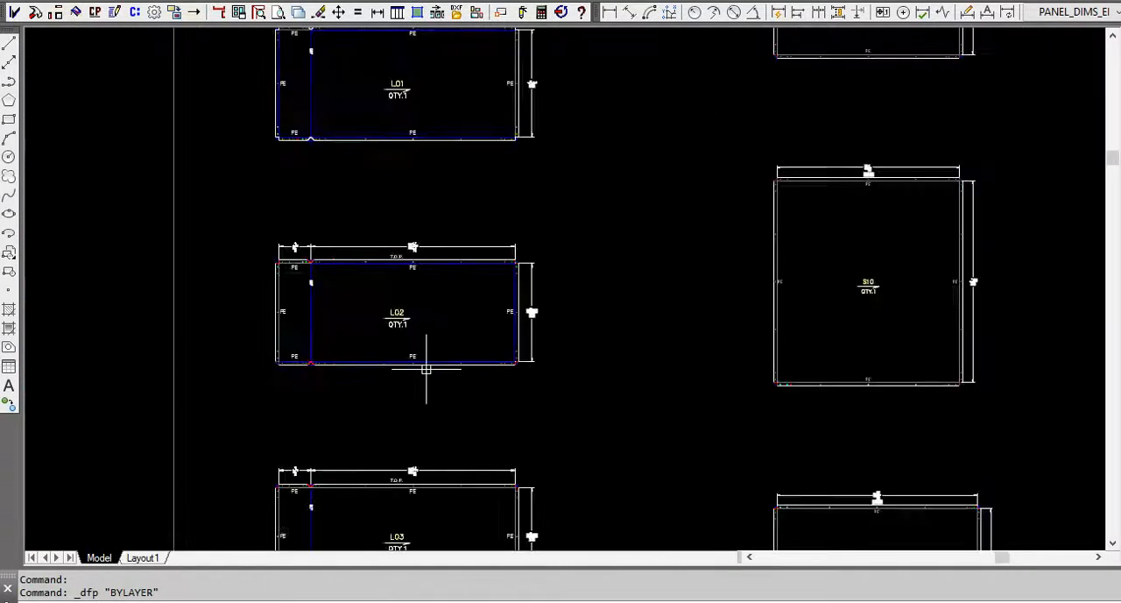
pyautogui.scroll(-7, 426, 369)
pyautogui.scroll(-2, 460, 371)
pyautogui.scroll(2, 808, 333)
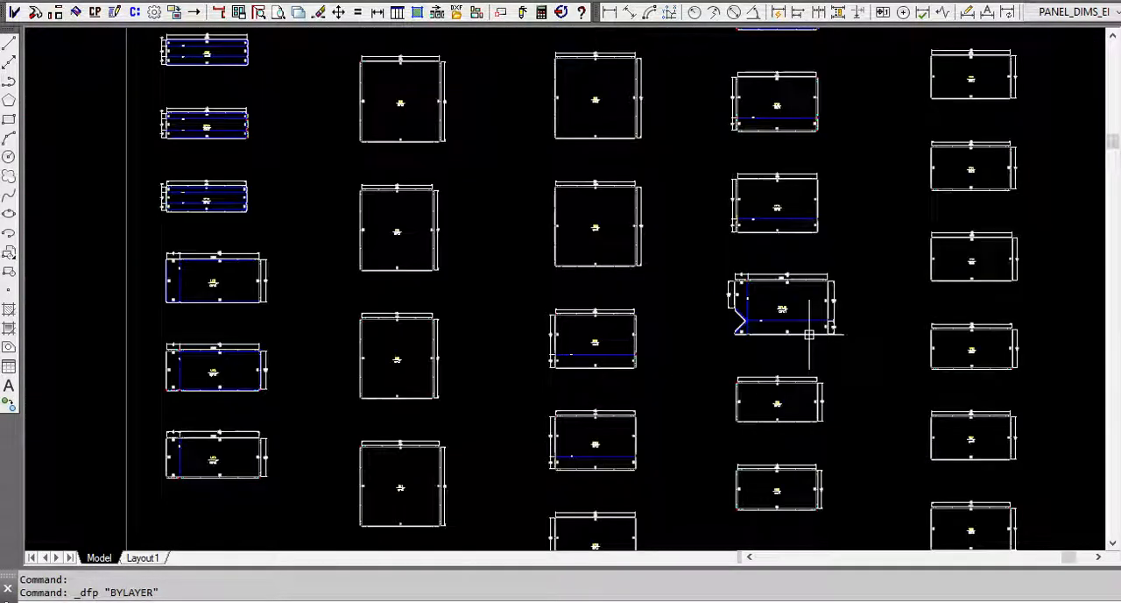
pyautogui.scroll(4, 808, 333)
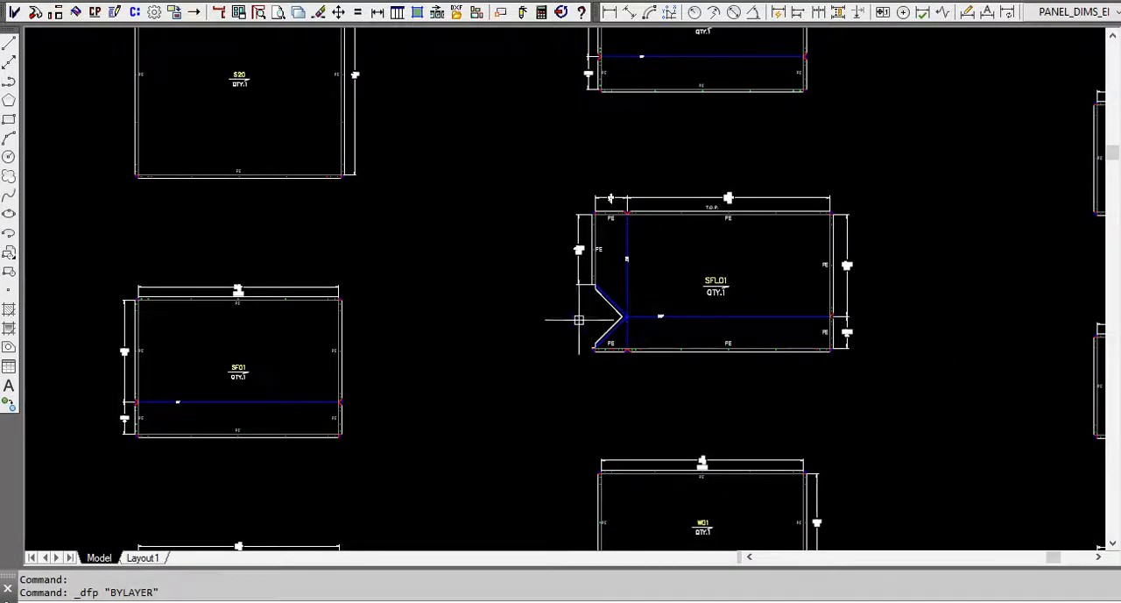
pyautogui.scroll(-8, 534, 380)
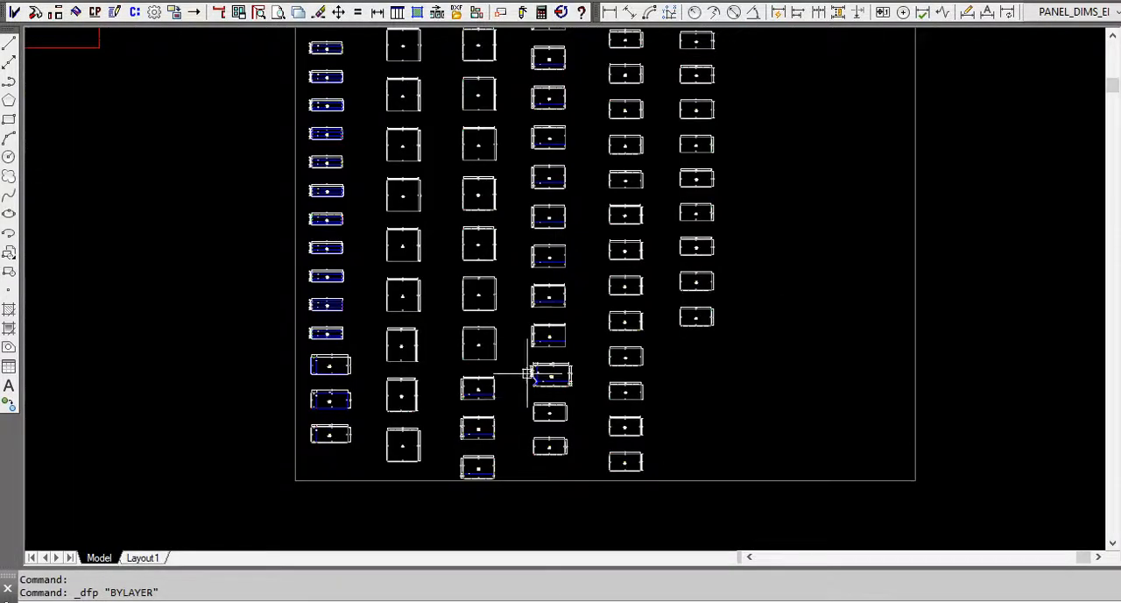
pyautogui.scroll(-2, 529, 375)
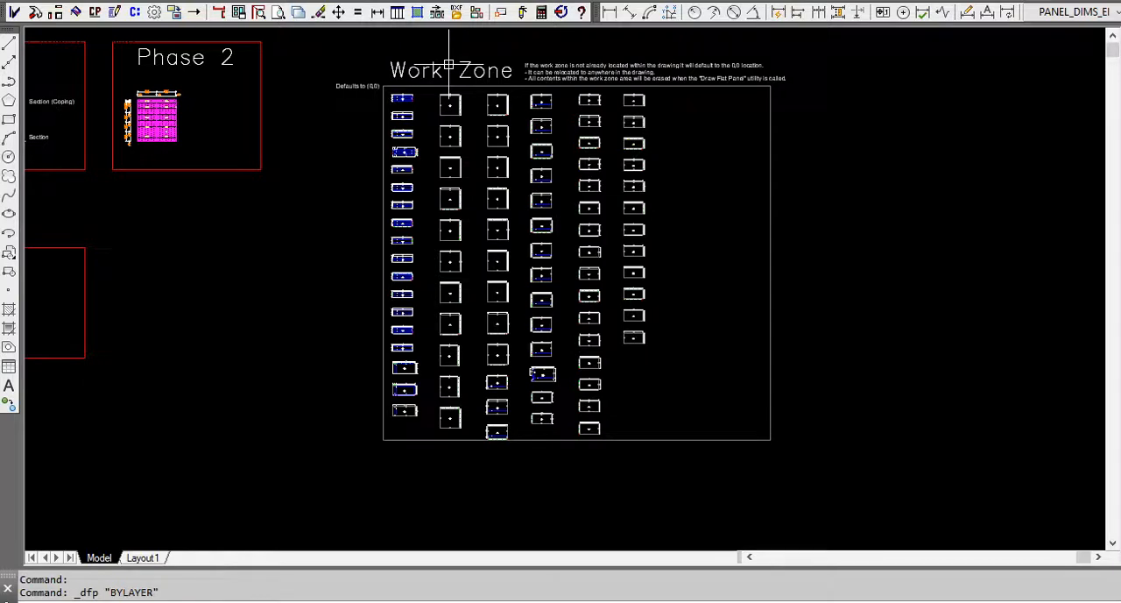
# Stage all flat panels from the work zone, placing the row of panel sheets above the Step 3 heading.
pyautogui.click(438, 12)
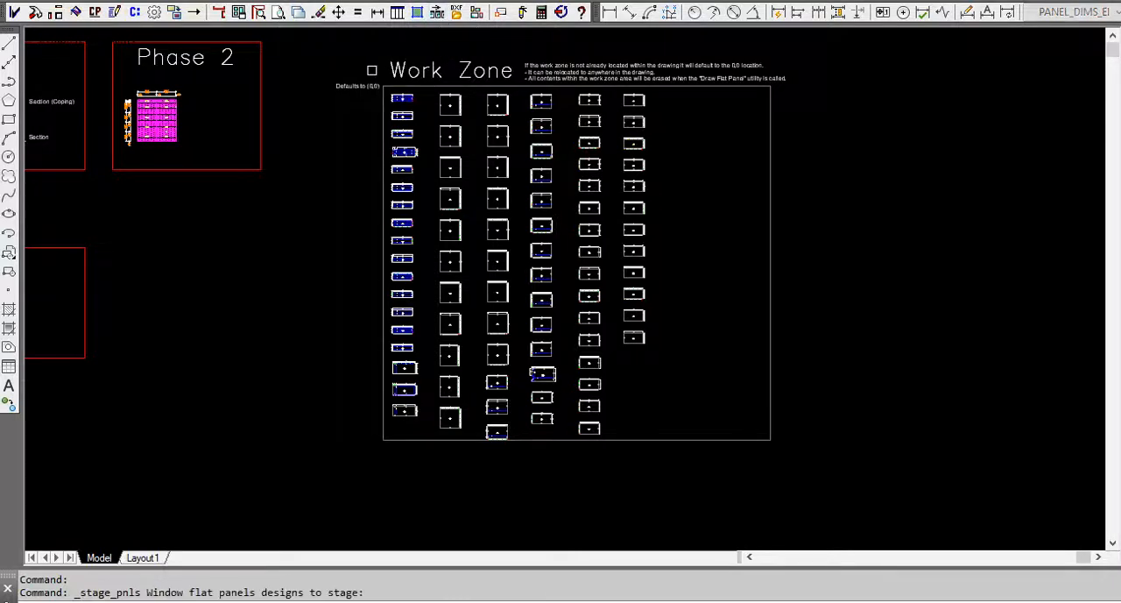
pyautogui.click(376, 66)
pyautogui.click(667, 460)
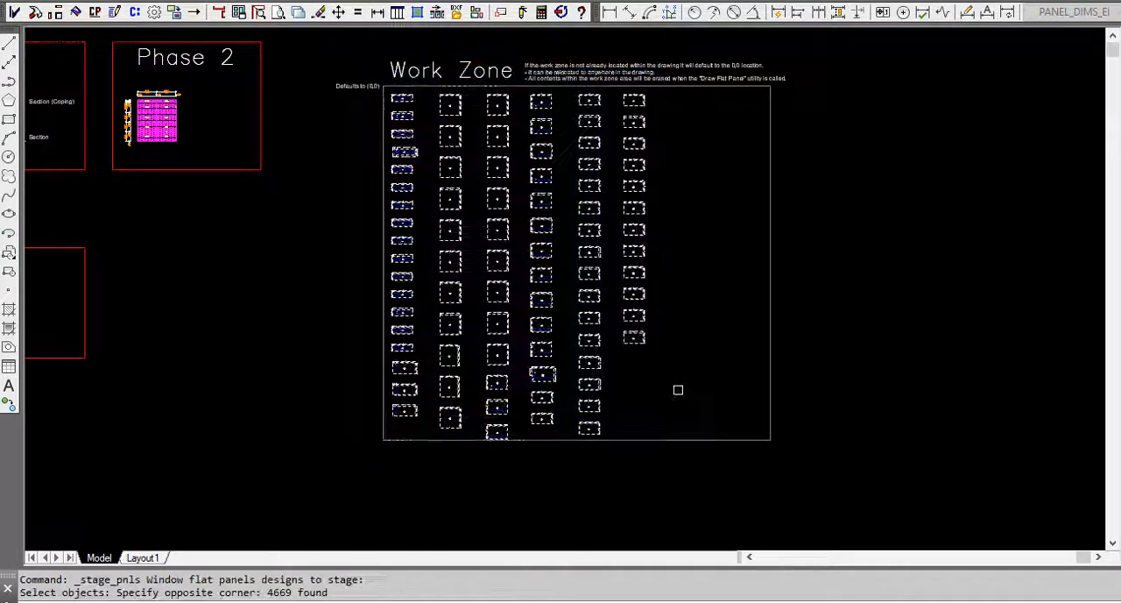
pyautogui.press('Return')
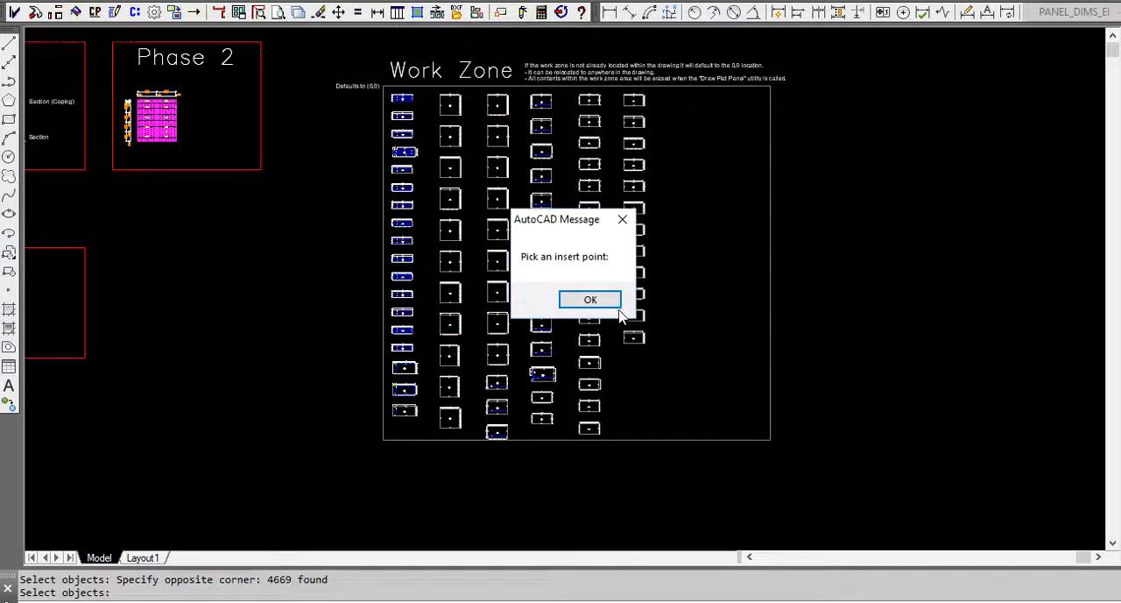
pyautogui.click(590, 303)
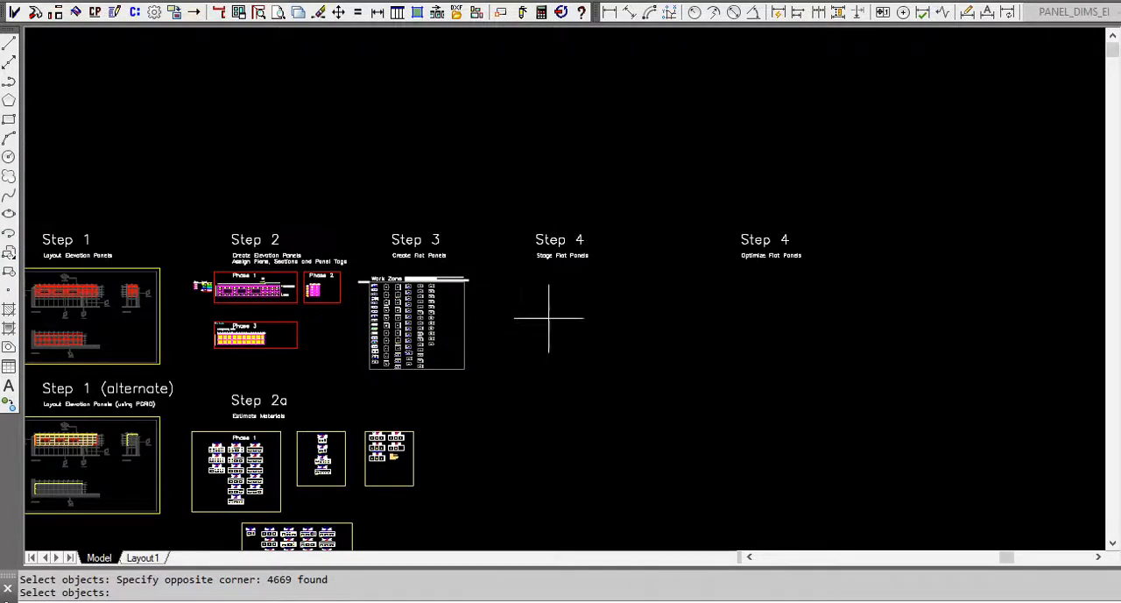
pyautogui.click(412, 95)
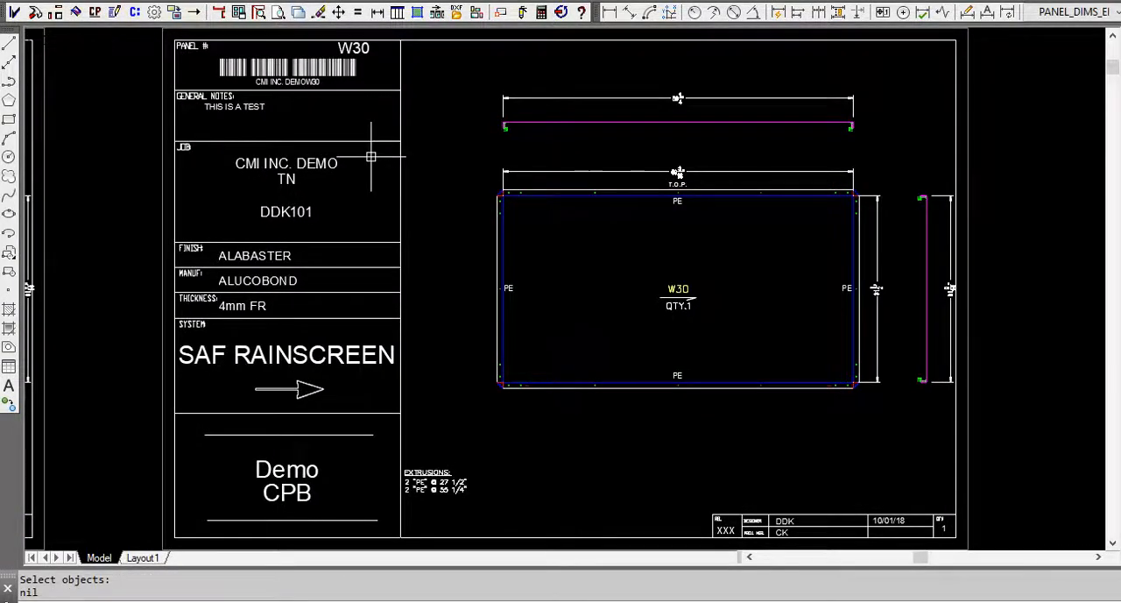
# Look over the full row of staged panel sheets, starting from the W30 end.
pyautogui.scroll(-15, 655, 268)
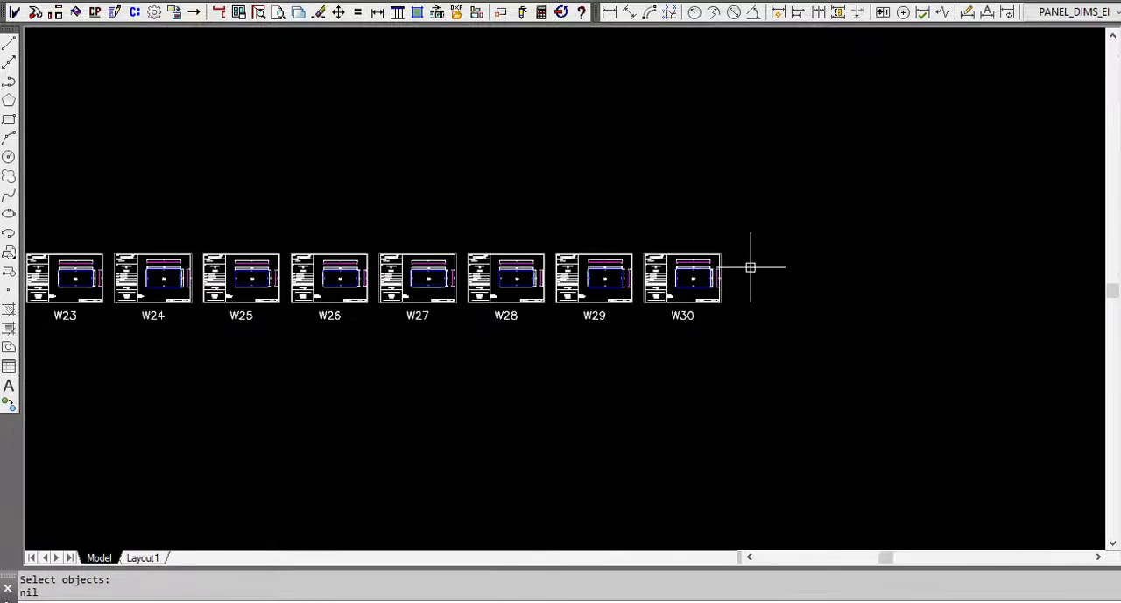
pyautogui.scroll(-2, 833, 287)
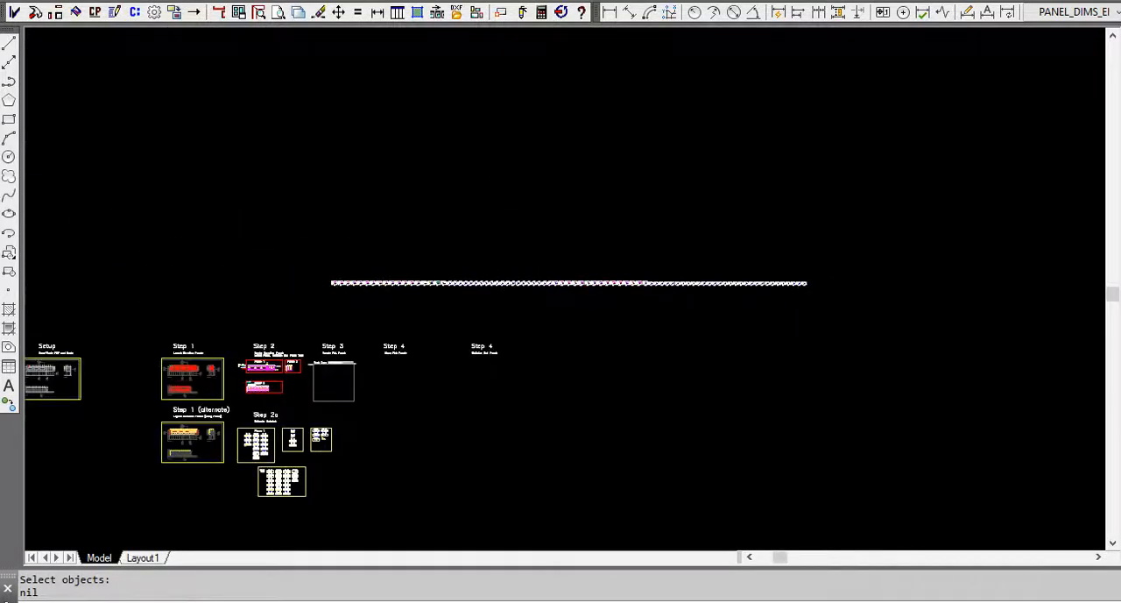
pyautogui.scroll(7, 415, 295)
pyautogui.scroll(-3, 590, 290)
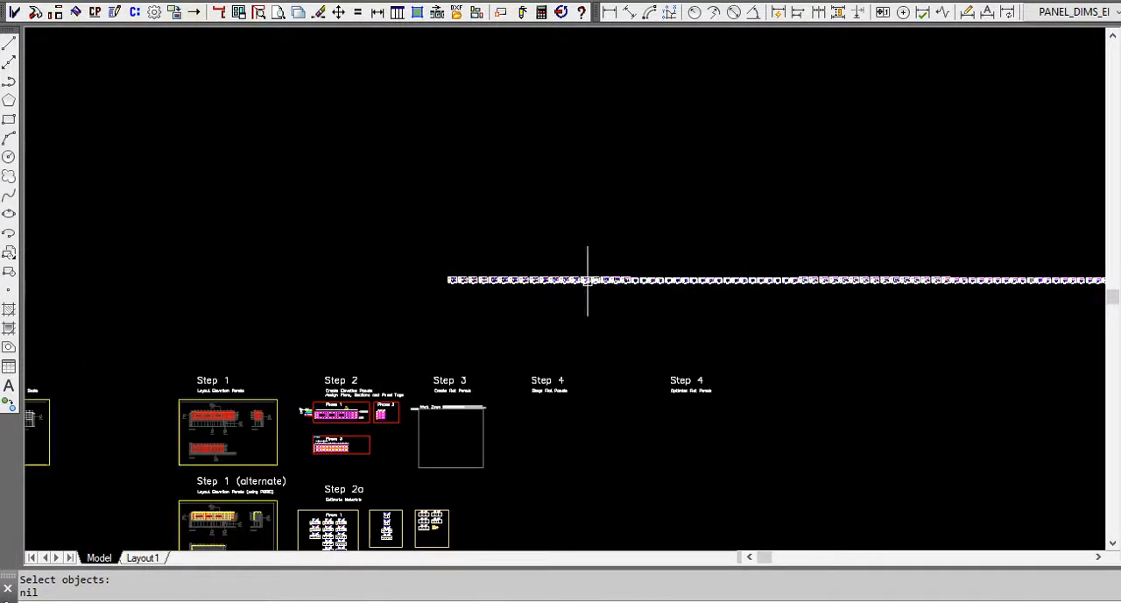
pyautogui.scroll(2, 608, 313)
pyautogui.moveTo(607, 313); pyautogui.dragTo(443, 308, button='middle')
pyautogui.scroll(-2, 525, 299)
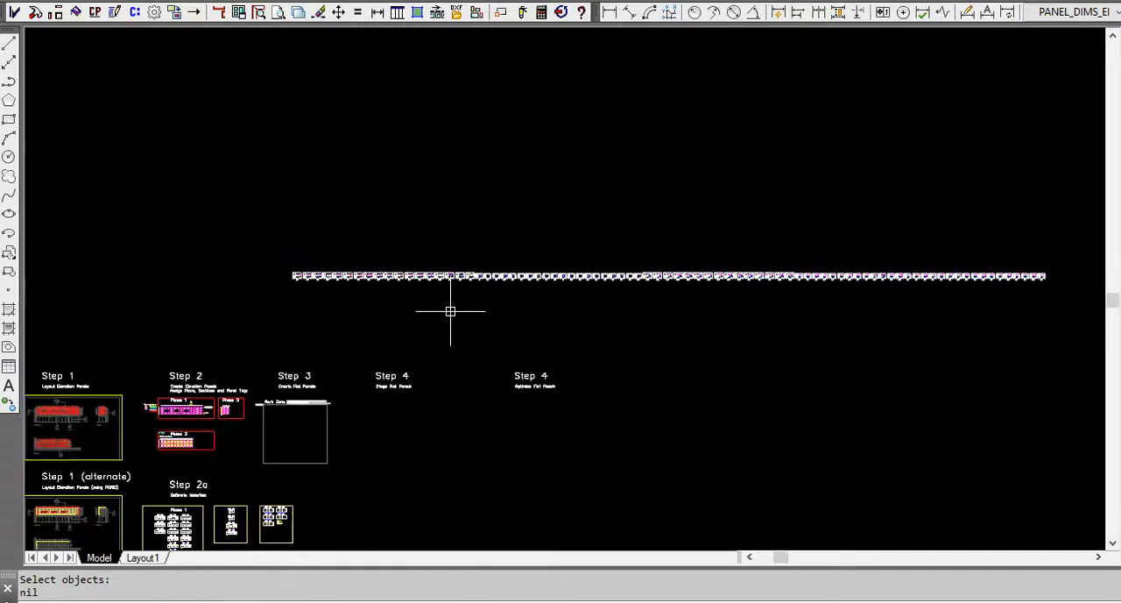
# Examine the staged S-panel sheets, including the title block and panel drawing on sheet S11.
pyautogui.scroll(12, 625, 263)
pyautogui.scroll(7, 845, 368)
pyautogui.scroll(-7, 851, 318)
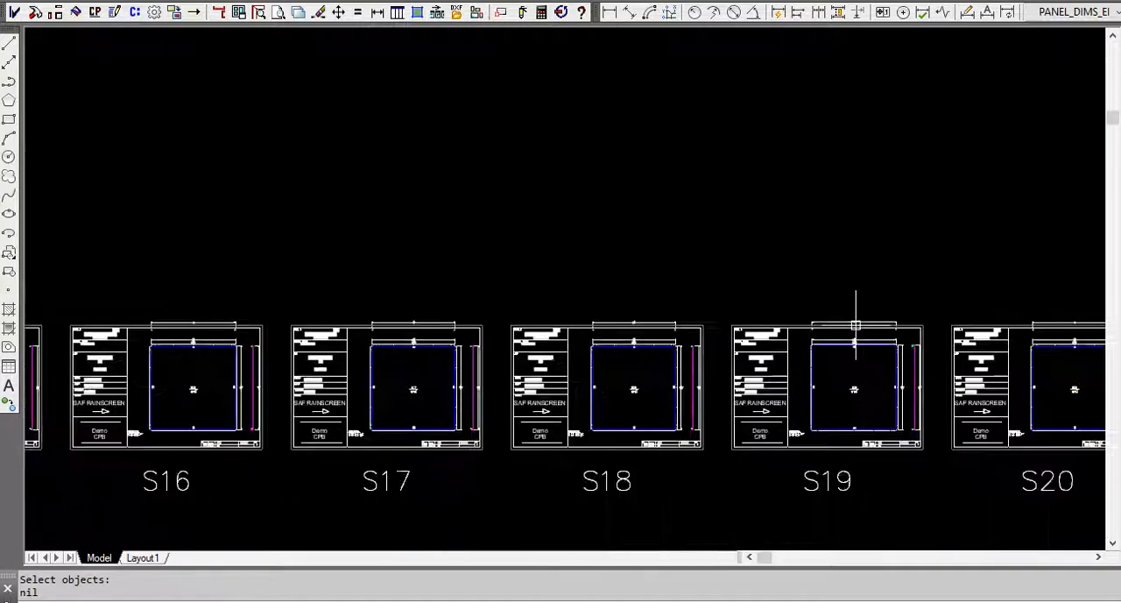
pyautogui.moveTo(195, 324); pyautogui.dragTo(594, 314, button='middle')
pyautogui.scroll(2, 295, 312)
pyautogui.scroll(-4, 308, 323)
pyautogui.moveTo(233, 323); pyautogui.dragTo(625, 318, button='middle')
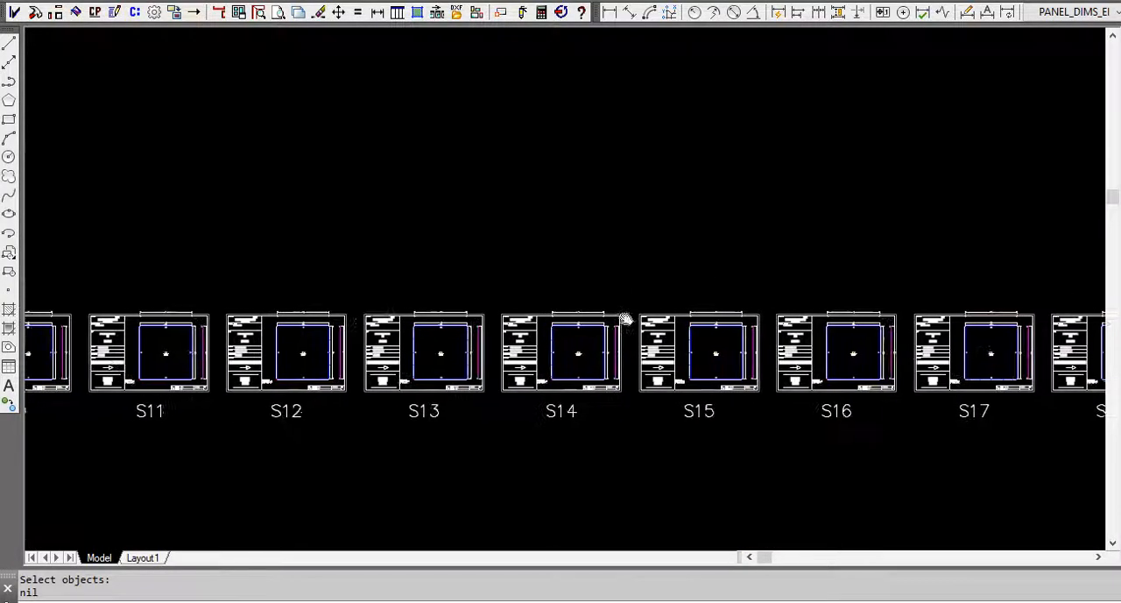
pyautogui.scroll(8, 451, 315)
pyautogui.scroll(-9, 670, 263)
pyautogui.scroll(-1, 435, 263)
pyautogui.scroll(11, 445, 245)
pyautogui.scroll(-4, 533, 275)
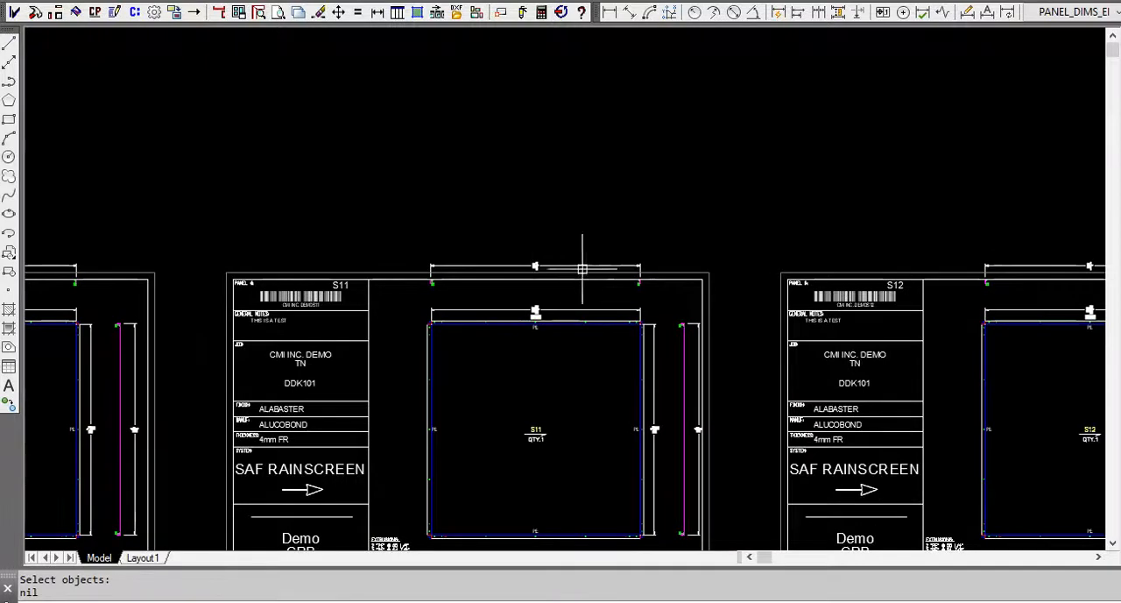
# Check the staged sheets at the start of the row, covering the C, CP and L panels.
pyautogui.scroll(-2, 630, 272)
pyautogui.scroll(6, 235, 266)
pyautogui.scroll(-14, 358, 268)
pyautogui.scroll(-5, 578, 257)
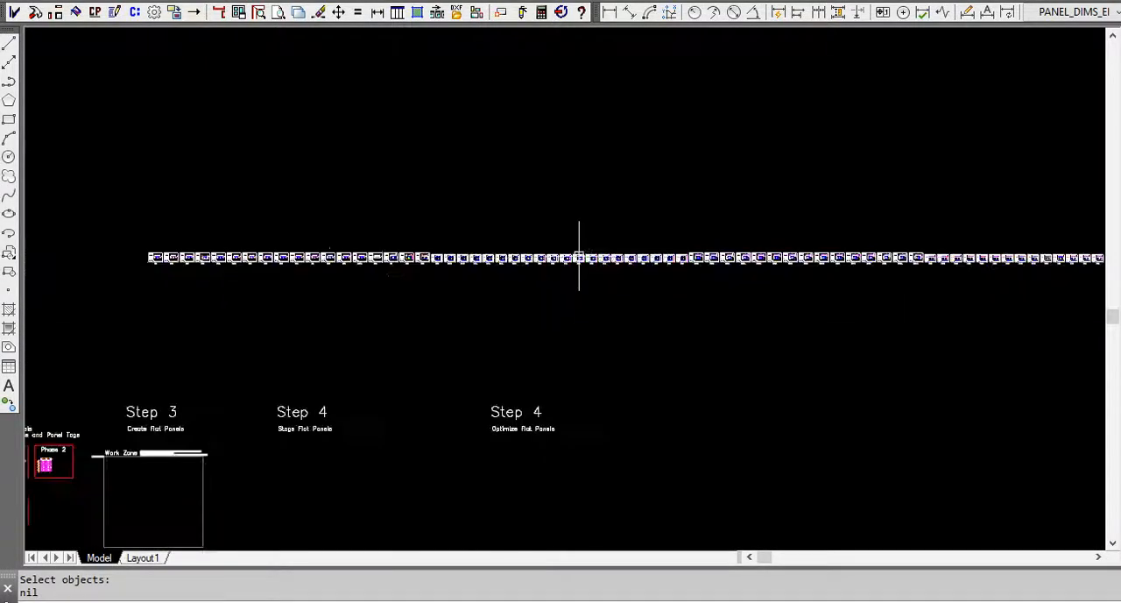
pyautogui.scroll(2, 283, 277)
pyautogui.moveTo(283, 277); pyautogui.dragTo(516, 319, button='middle')
pyautogui.scroll(4, 556, 310)
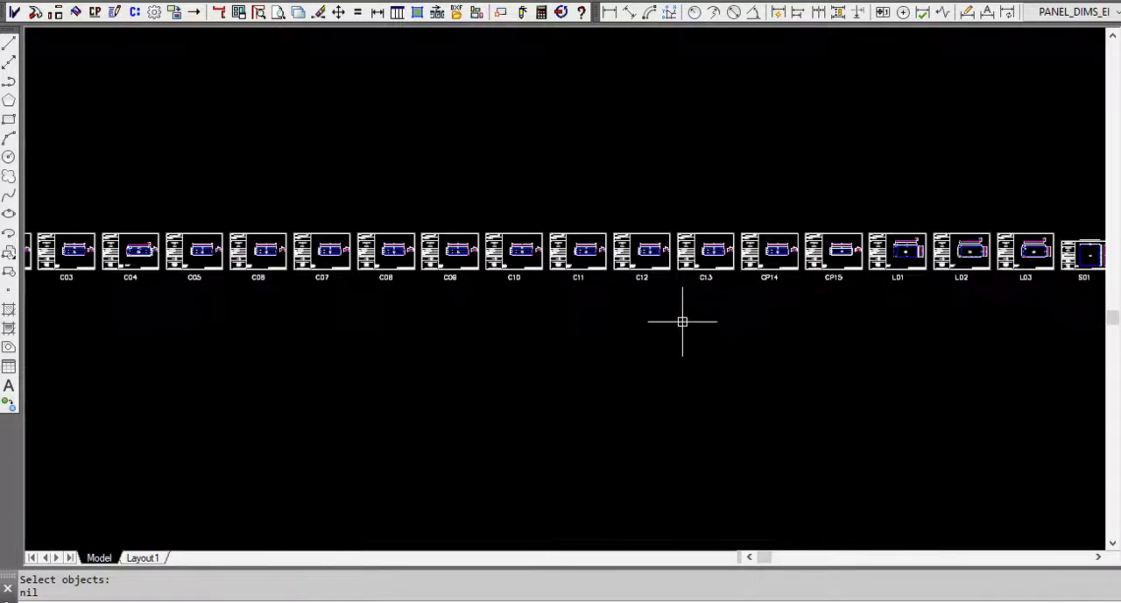
# Set the release number to 1 in the title blocks of the C, CP and L panel sheets, from C01 to L03.
pyautogui.scroll(2, 998, 312)
pyautogui.scroll(-5, 994, 310)
pyautogui.moveTo(996, 310)
pyautogui.mouseDown(button='middle')
pyautogui.moveTo(867, 327)
pyautogui.moveTo(780, 318)
pyautogui.mouseUp(button='middle')
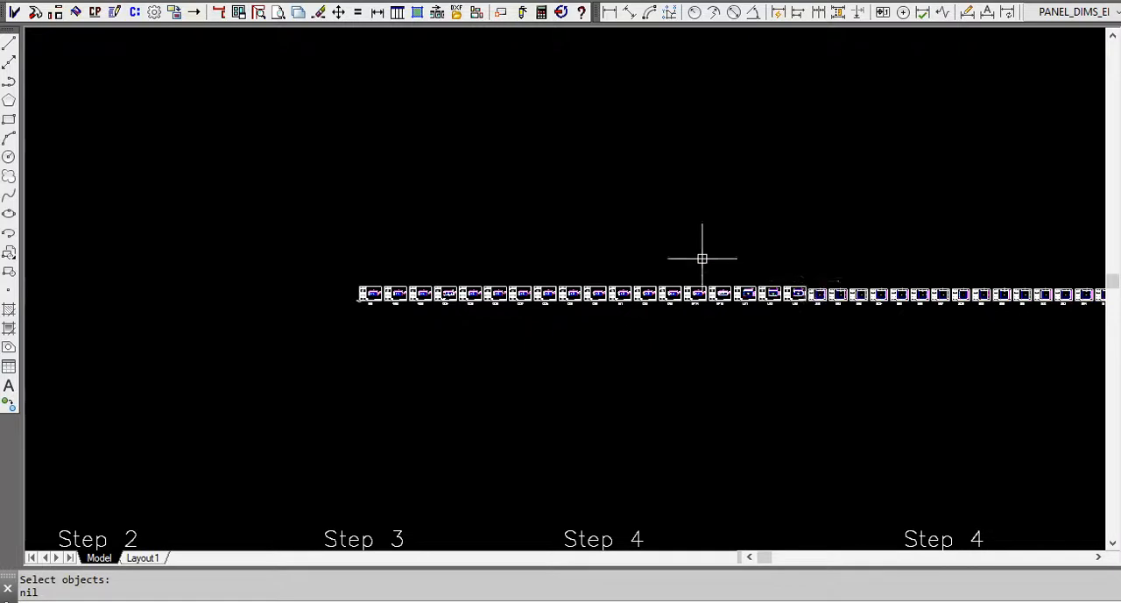
pyautogui.click(136, 15)
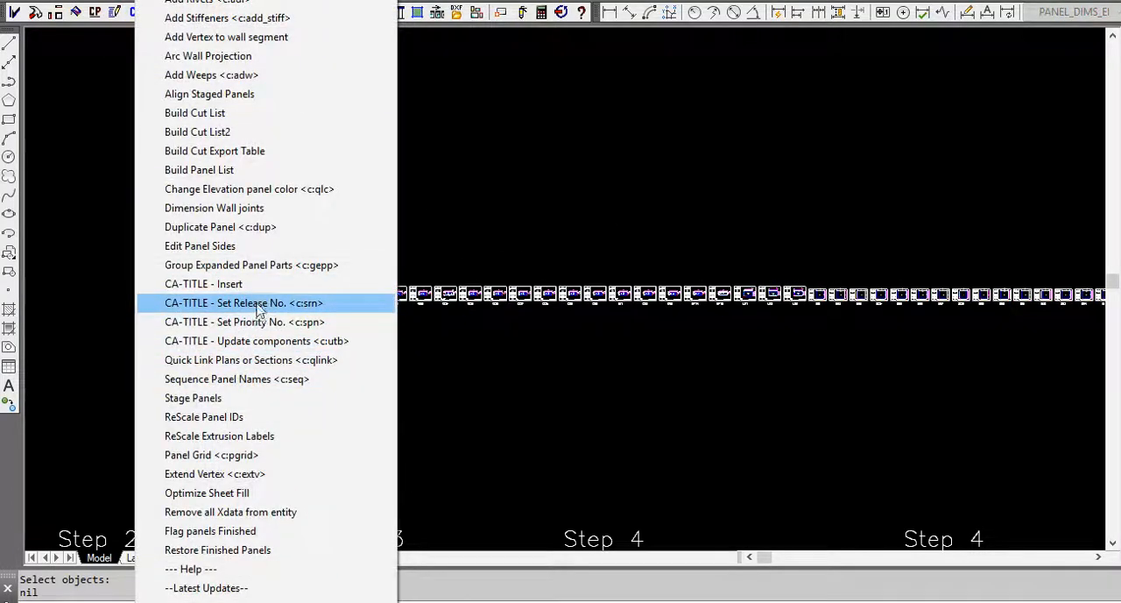
pyautogui.click(274, 304)
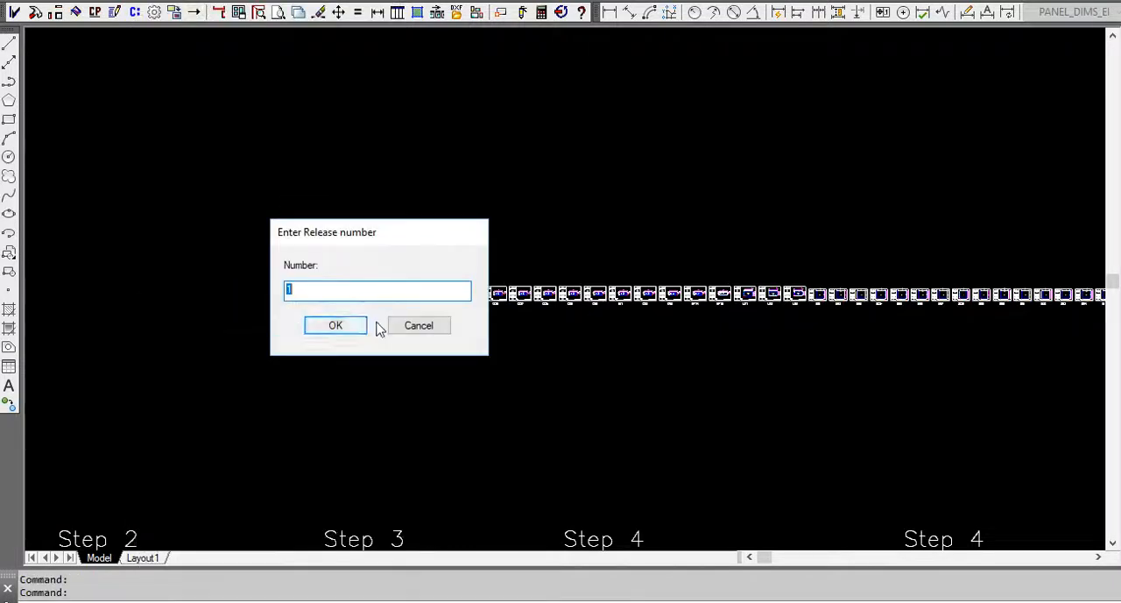
pyautogui.click(337, 329)
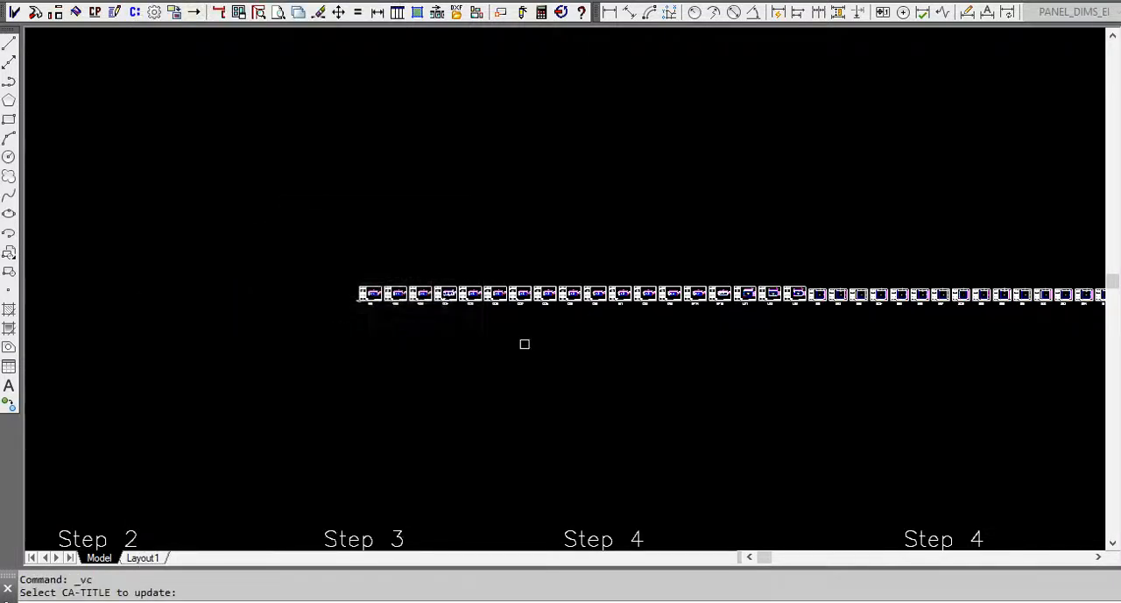
pyautogui.click(805, 325)
pyautogui.click(310, 244)
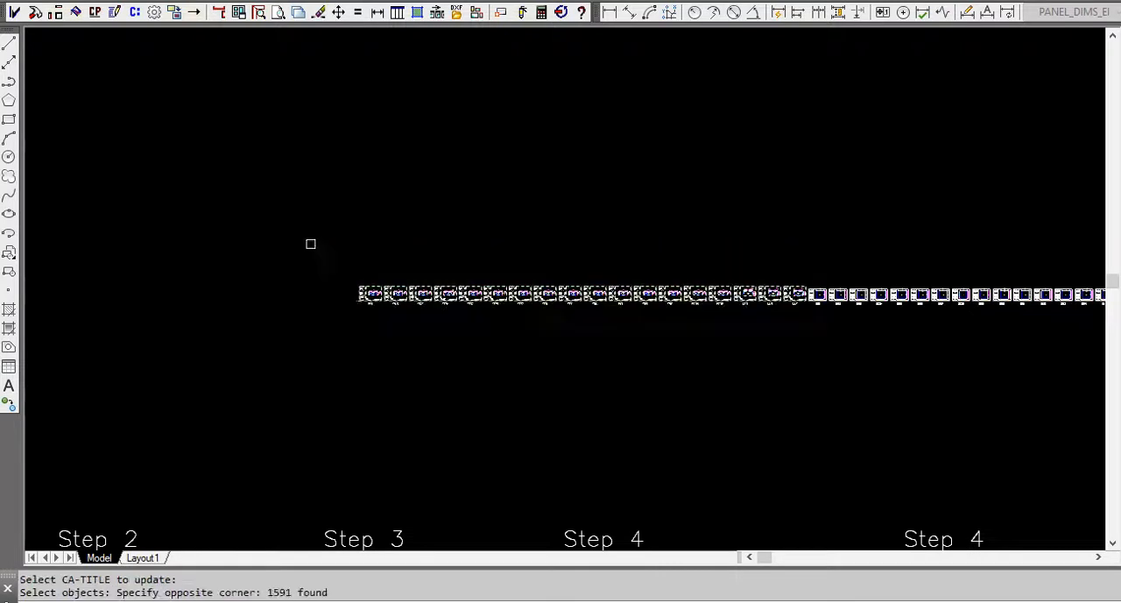
pyautogui.press('Return')
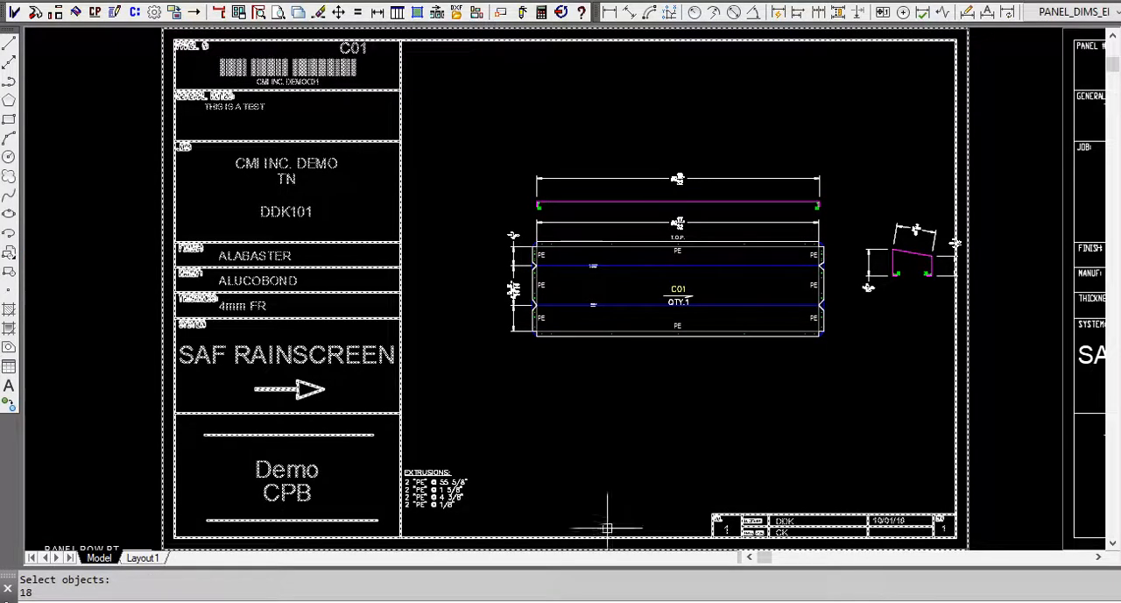
# Set the release number to 2 in the title blocks of all S, SF and SFL panel sheets.
pyautogui.scroll(-15, 458, 312)
pyautogui.scroll(5, 666, 325)
pyautogui.moveTo(656, 313); pyautogui.dragTo(274, 307, button='middle')
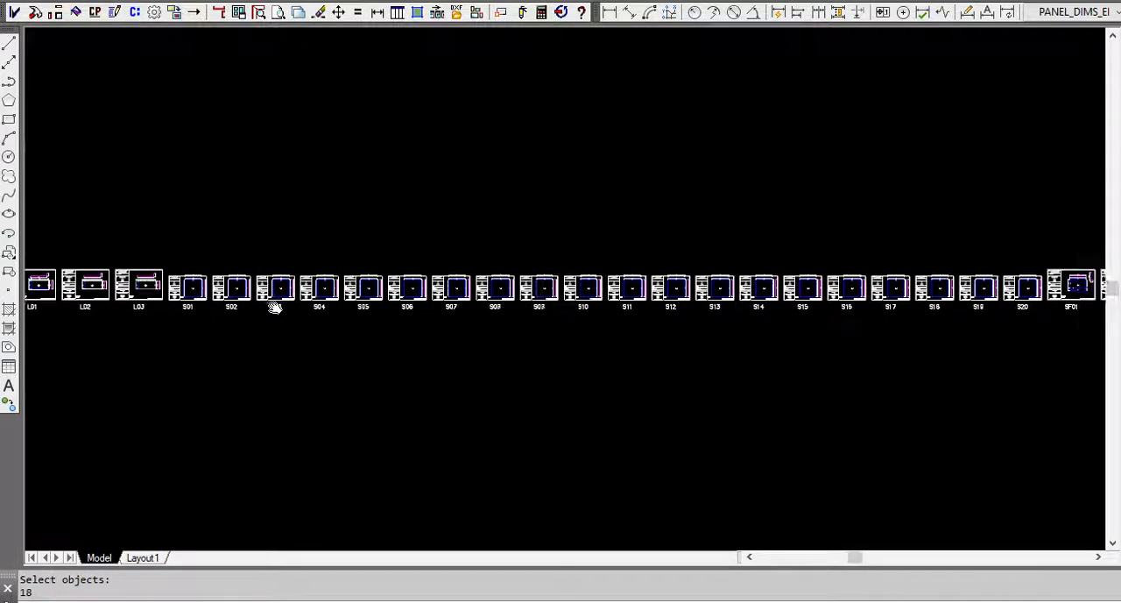
pyautogui.scroll(-3, 491, 349)
pyautogui.scroll(-2, 484, 353)
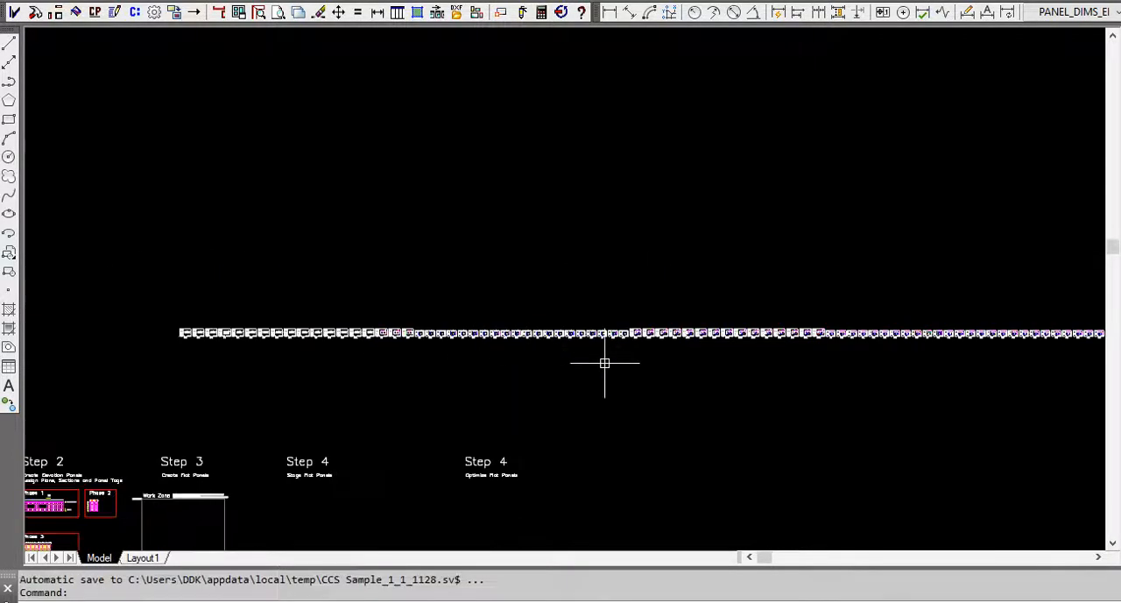
pyautogui.scroll(2, 530, 333)
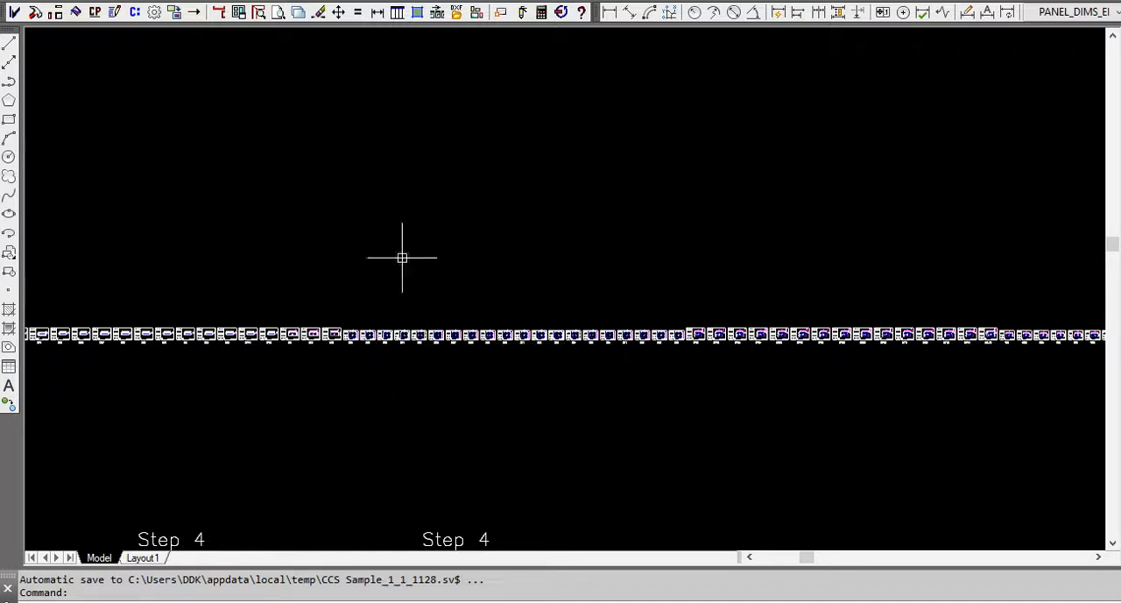
pyautogui.click(134, 19)
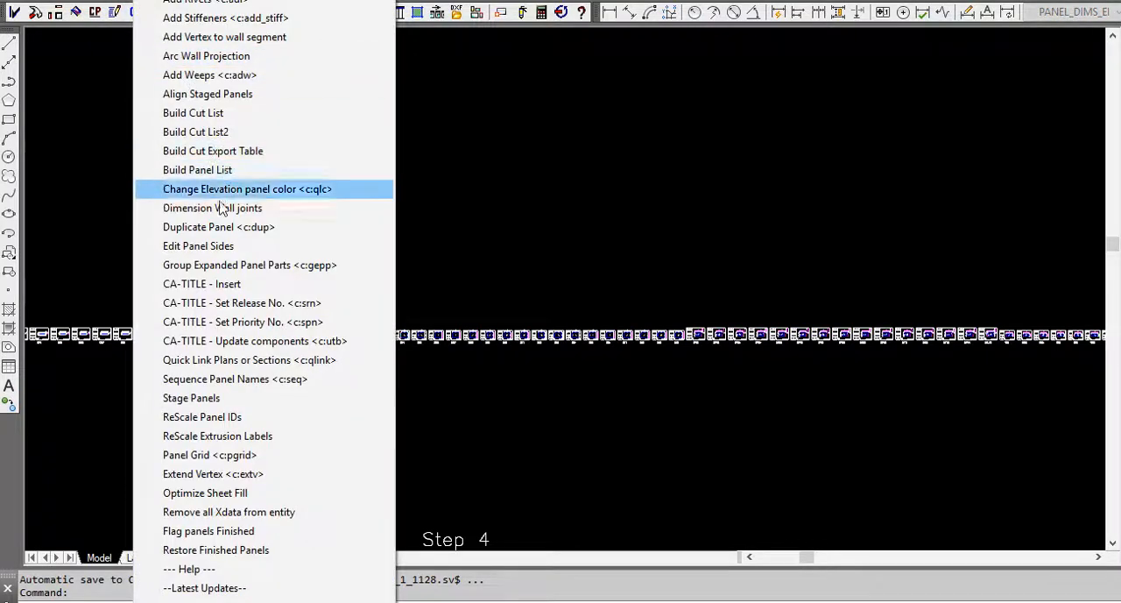
pyautogui.click(283, 303)
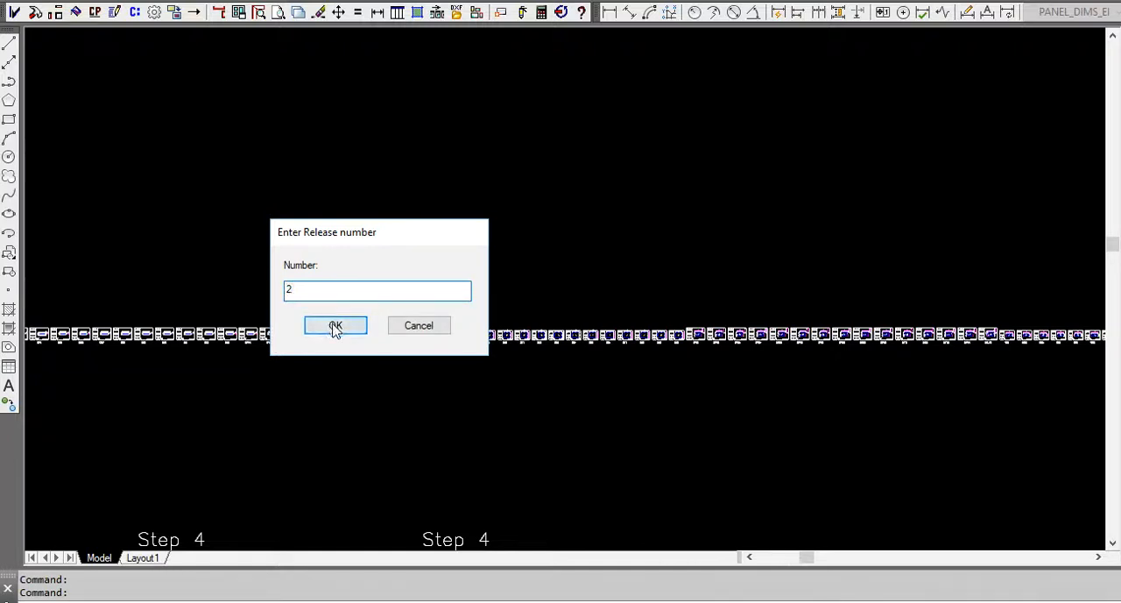
pyautogui.click(335, 327)
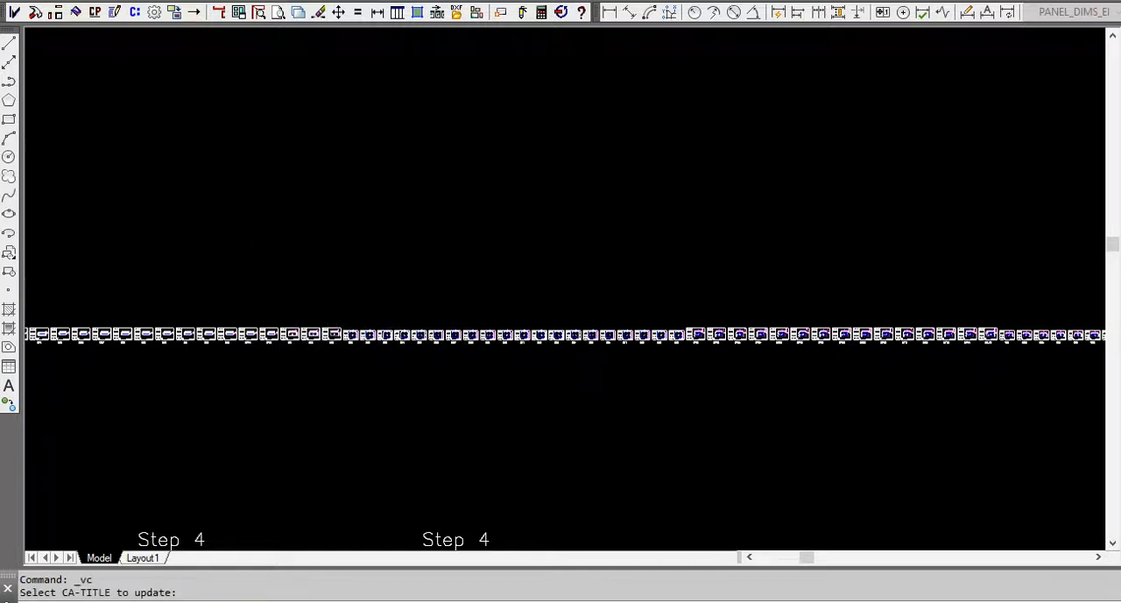
pyautogui.moveTo(942, 314); pyautogui.dragTo(351, 269)
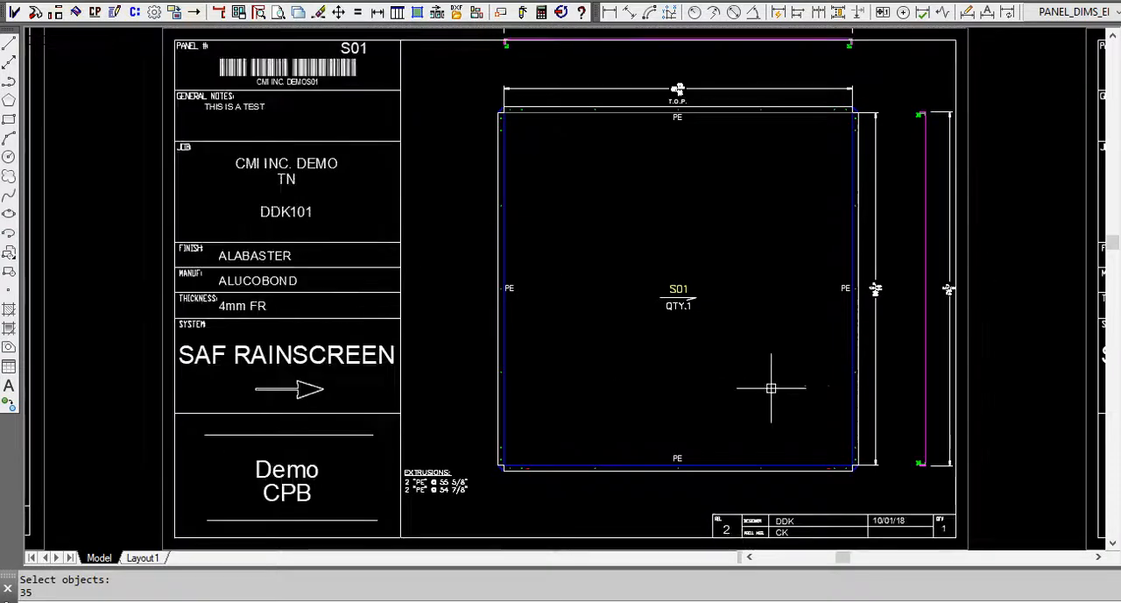
# Set the release number to 3 in the title blocks of the W panel sheets, W01 to W30.
pyautogui.scroll(-6, 464, 278)
pyautogui.scroll(-6, 447, 279)
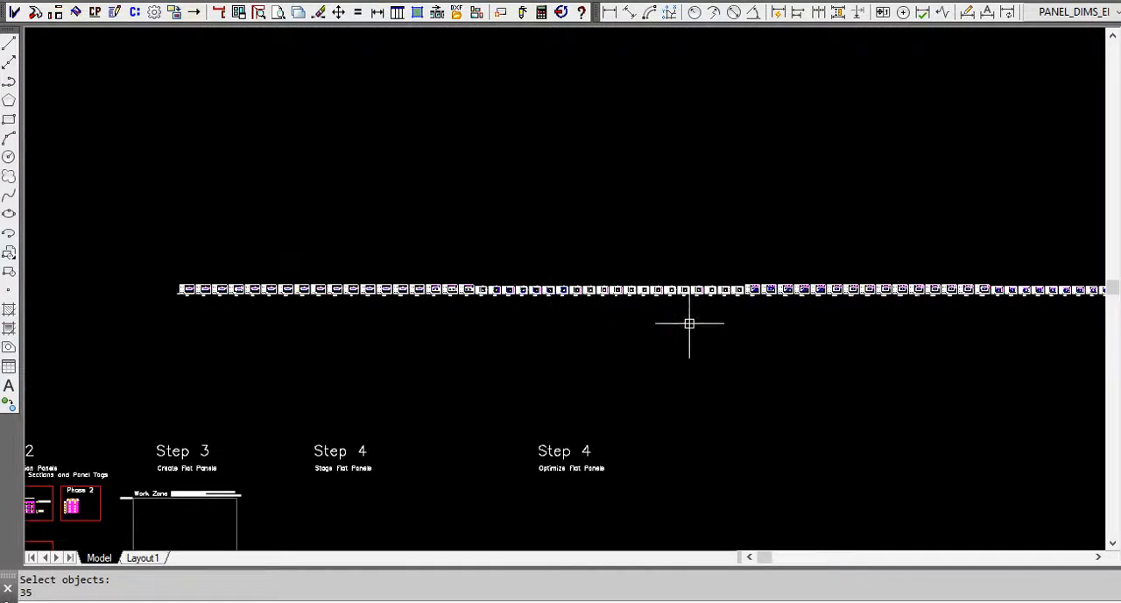
pyautogui.moveTo(987, 303); pyautogui.dragTo(387, 296, button='middle')
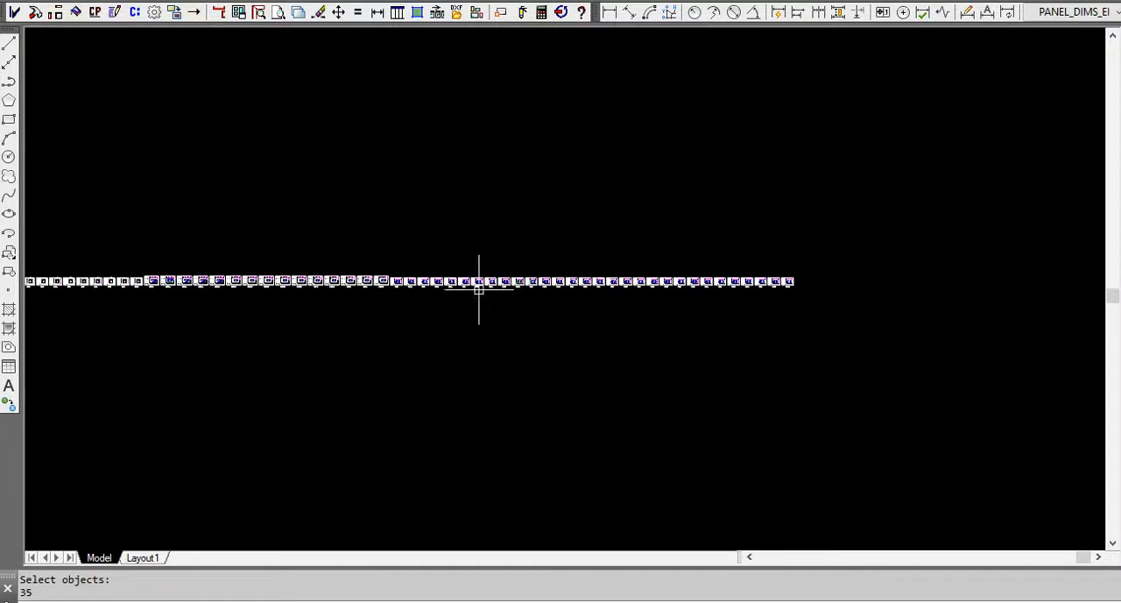
pyautogui.rightClick(432, 151)
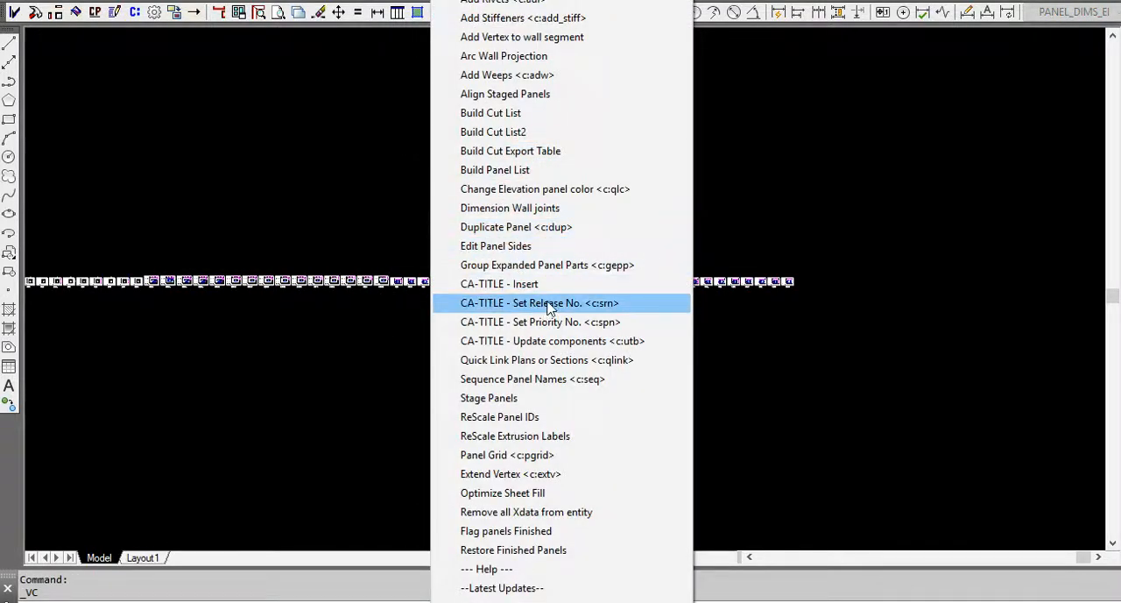
pyautogui.click(550, 304)
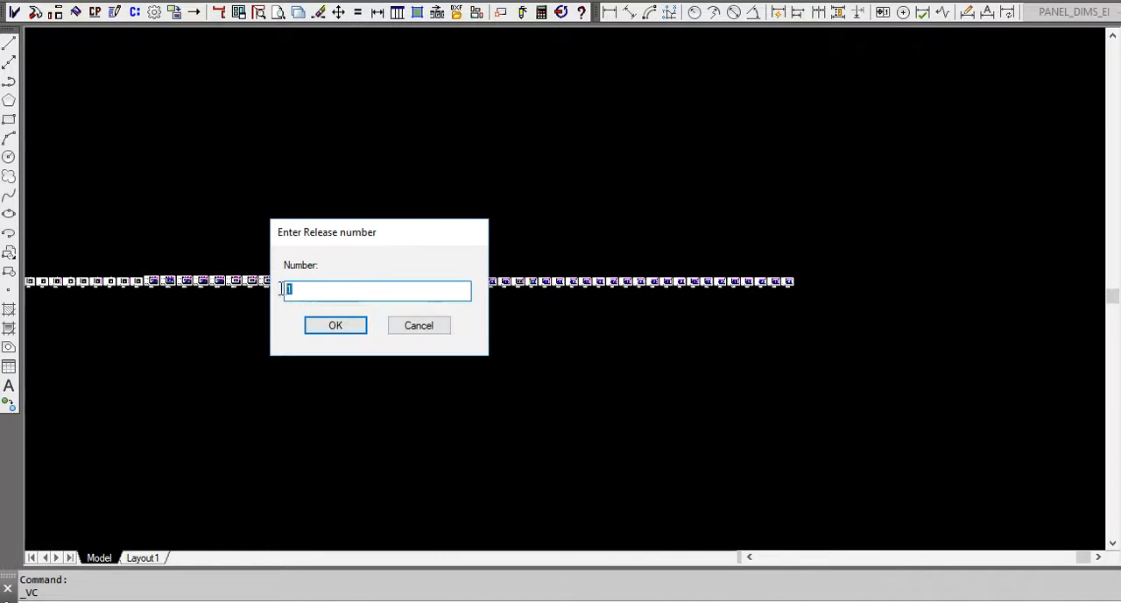
pyautogui.click(338, 325)
pyautogui.click(824, 329)
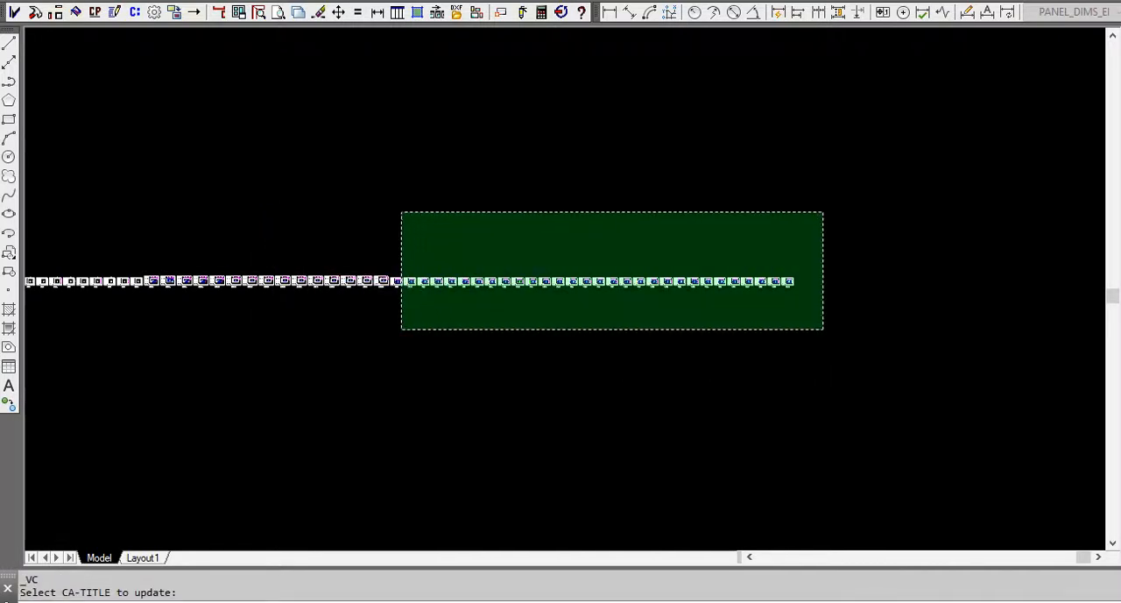
pyautogui.click(396, 214)
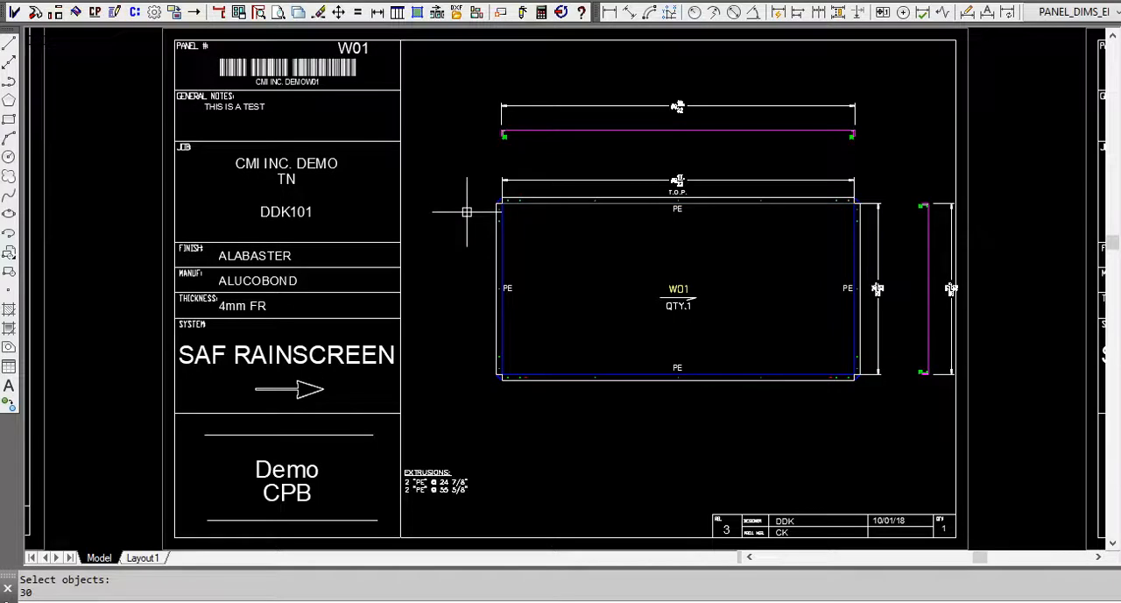
# Build the extrusion cut list for all staged panels and look through its panel list.
pyautogui.scroll(-8, 663, 258)
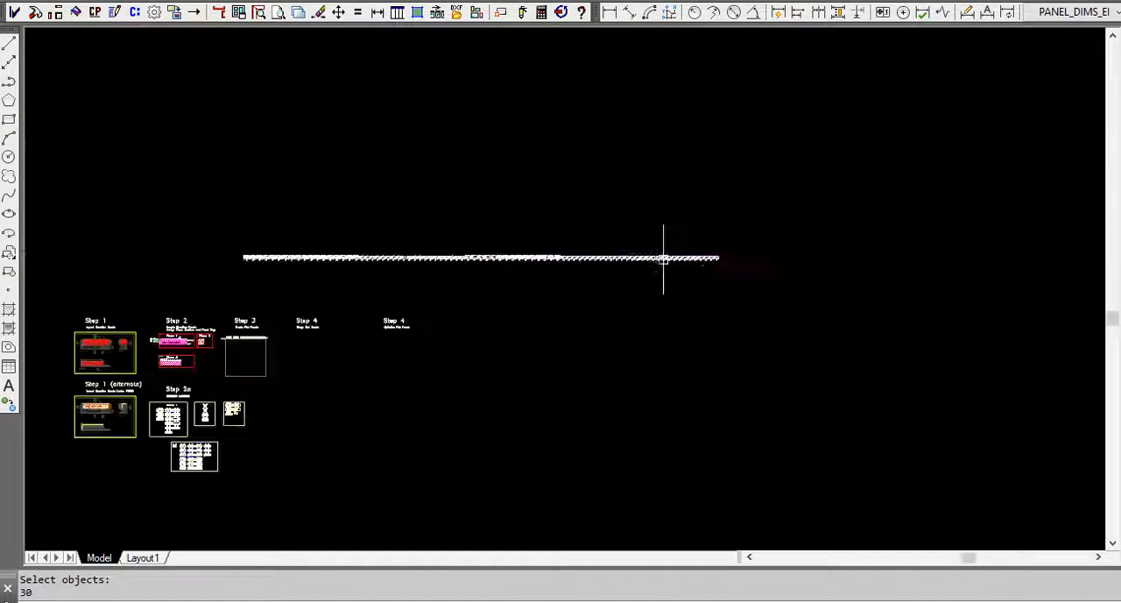
pyautogui.scroll(-2, 663, 258)
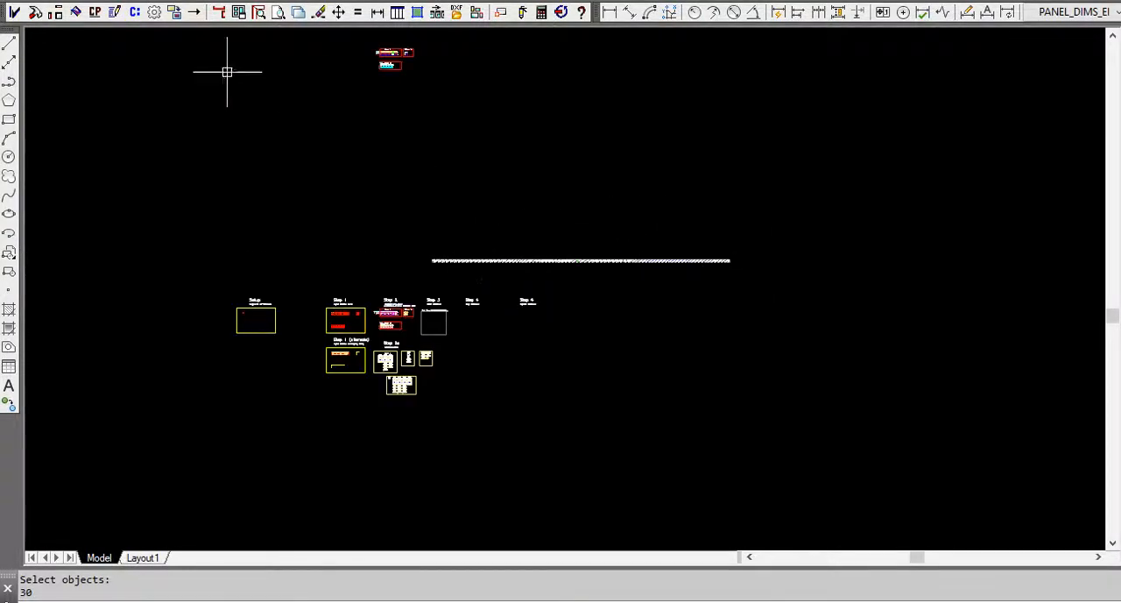
pyautogui.click(133, 14)
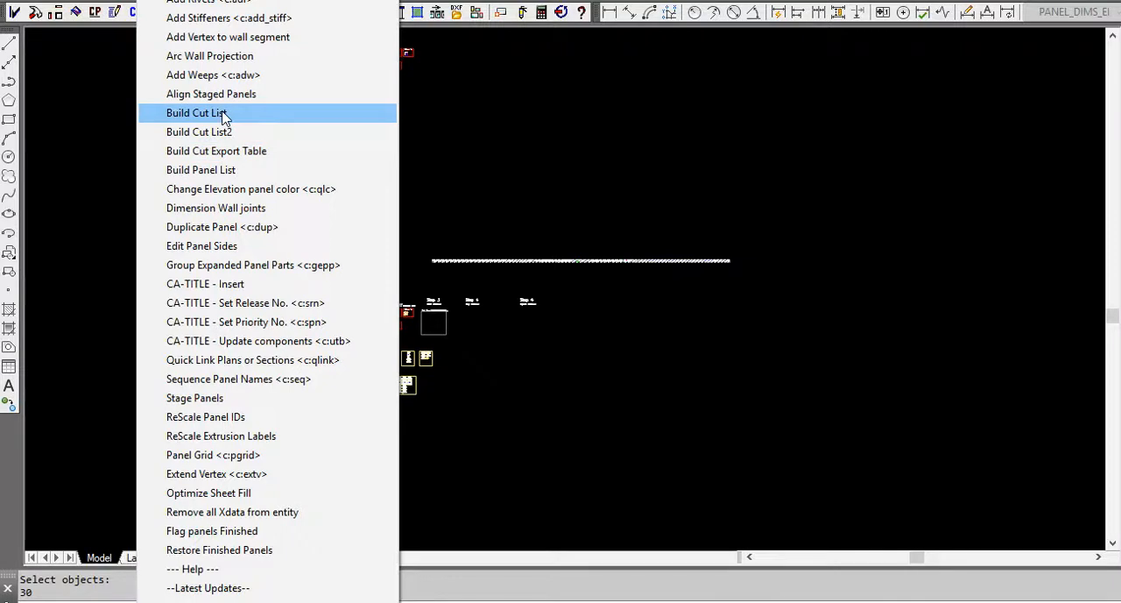
pyautogui.click(196, 113)
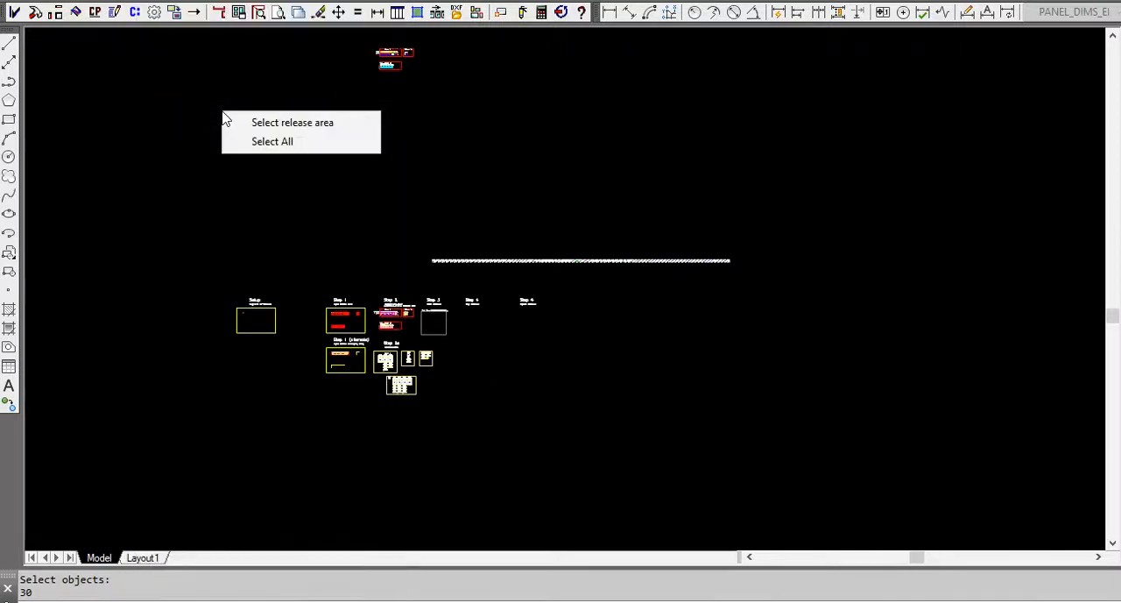
pyautogui.click(268, 144)
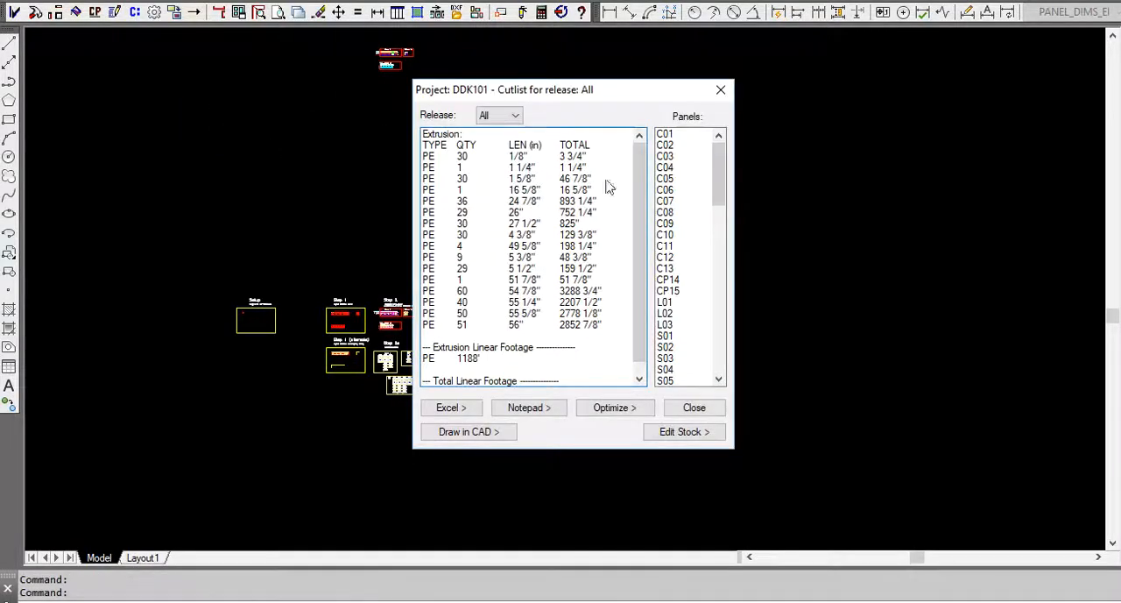
pyautogui.moveTo(716, 188); pyautogui.dragTo(703, 155)
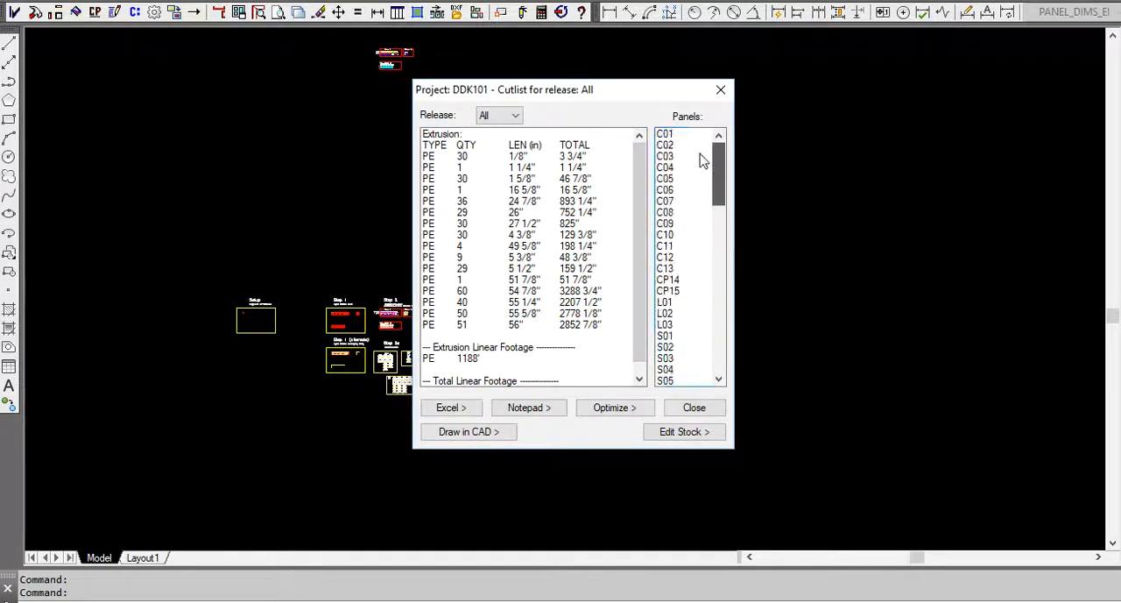
# Review the cut list separately for releases 1, 2 and 3, including their panel lists, and close it.
pyautogui.click(522, 118)
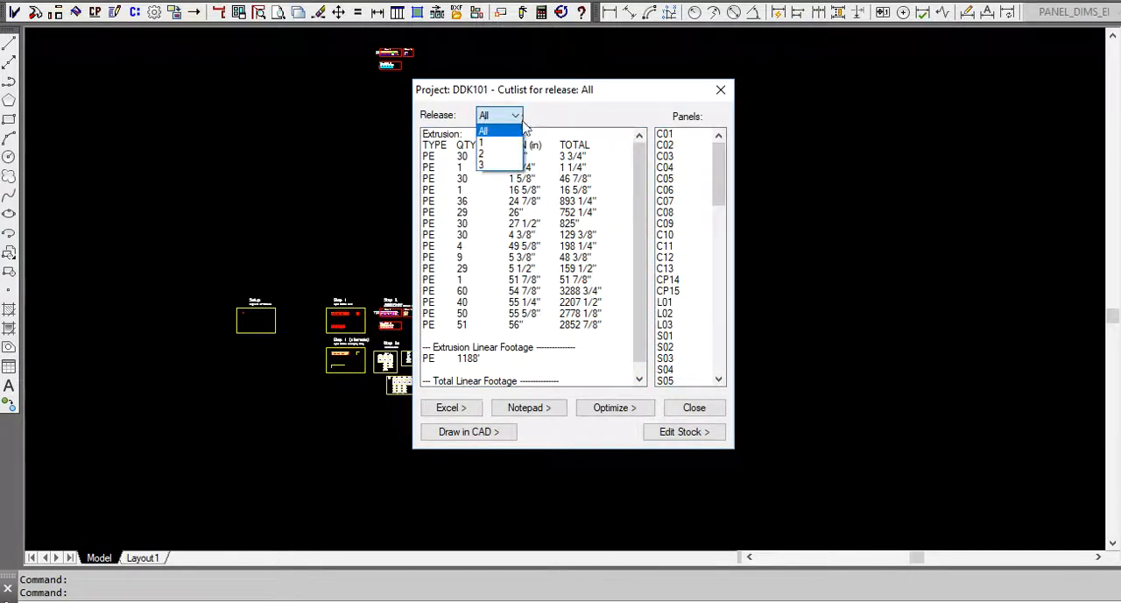
pyautogui.click(507, 144)
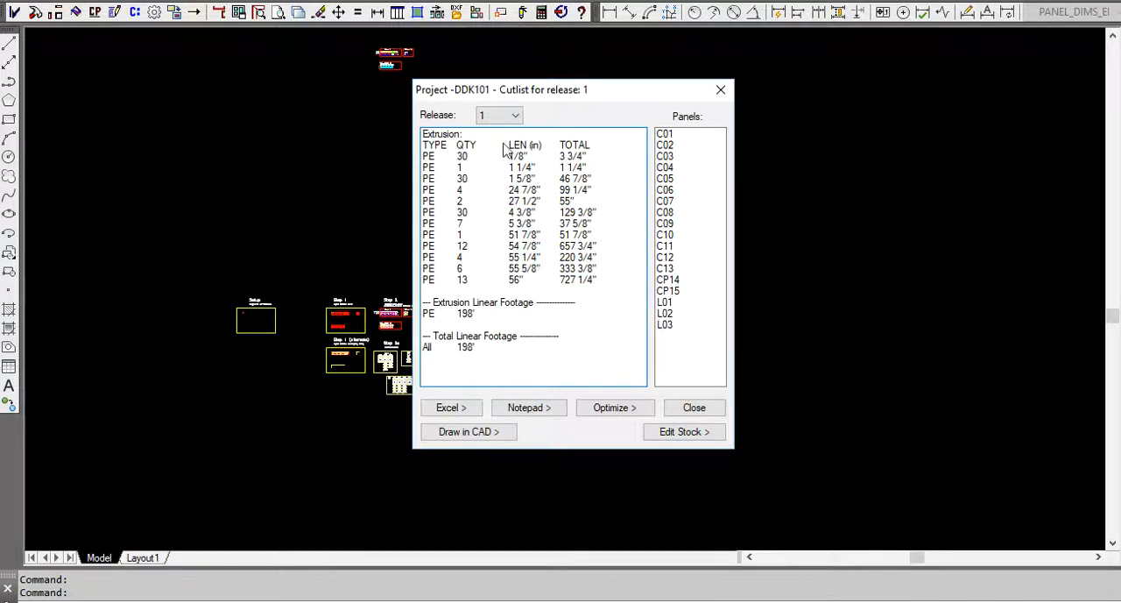
pyautogui.click(516, 117)
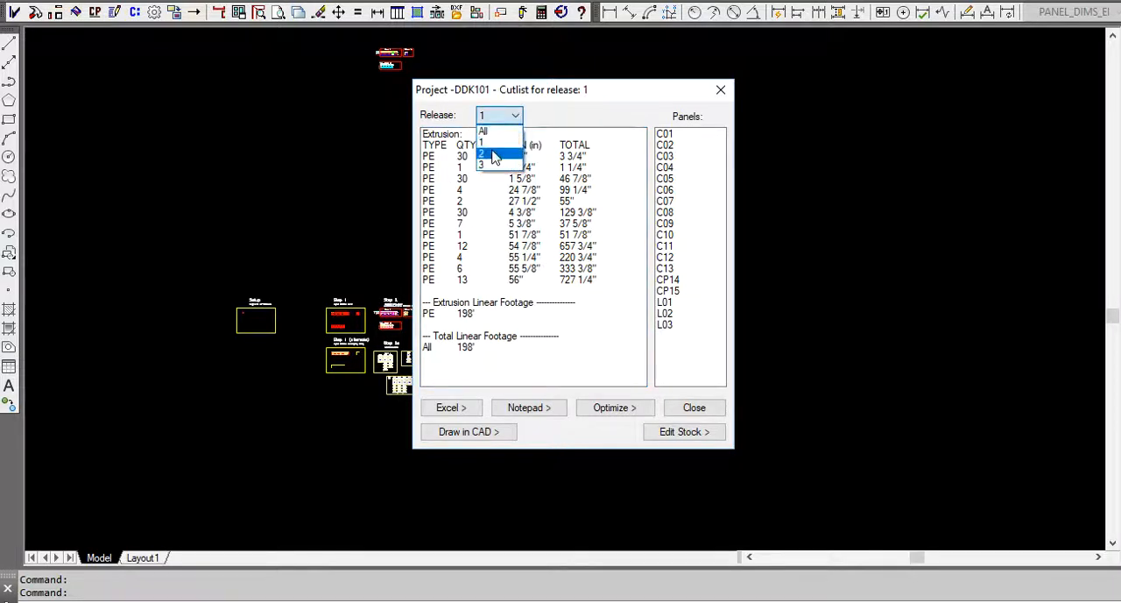
pyautogui.click(495, 156)
pyautogui.click(516, 119)
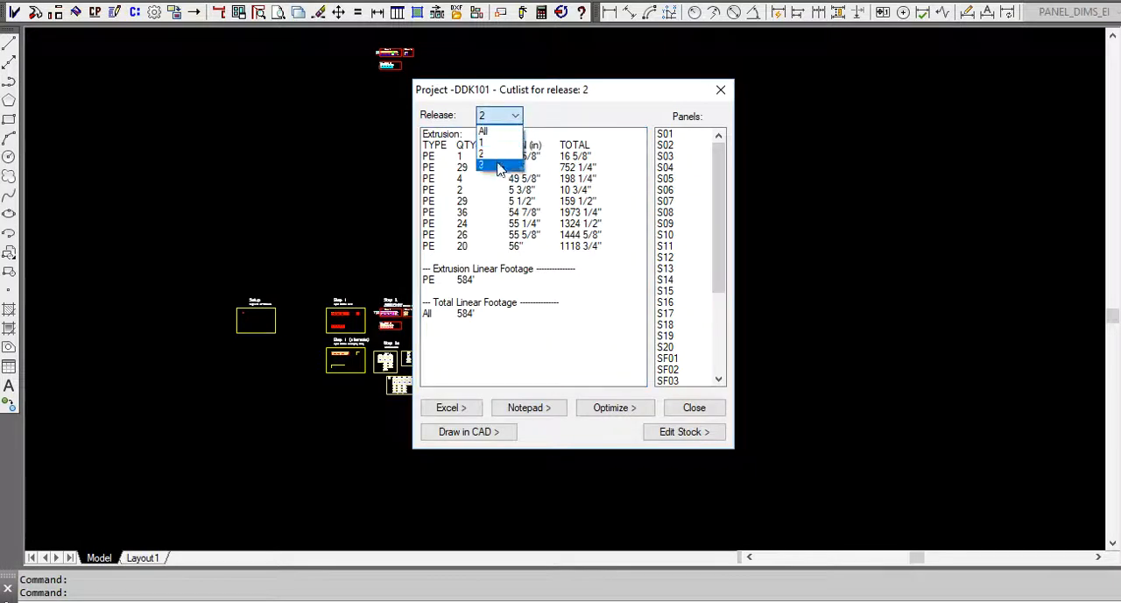
pyautogui.click(499, 167)
pyautogui.moveTo(718, 207); pyautogui.dragTo(713, 171)
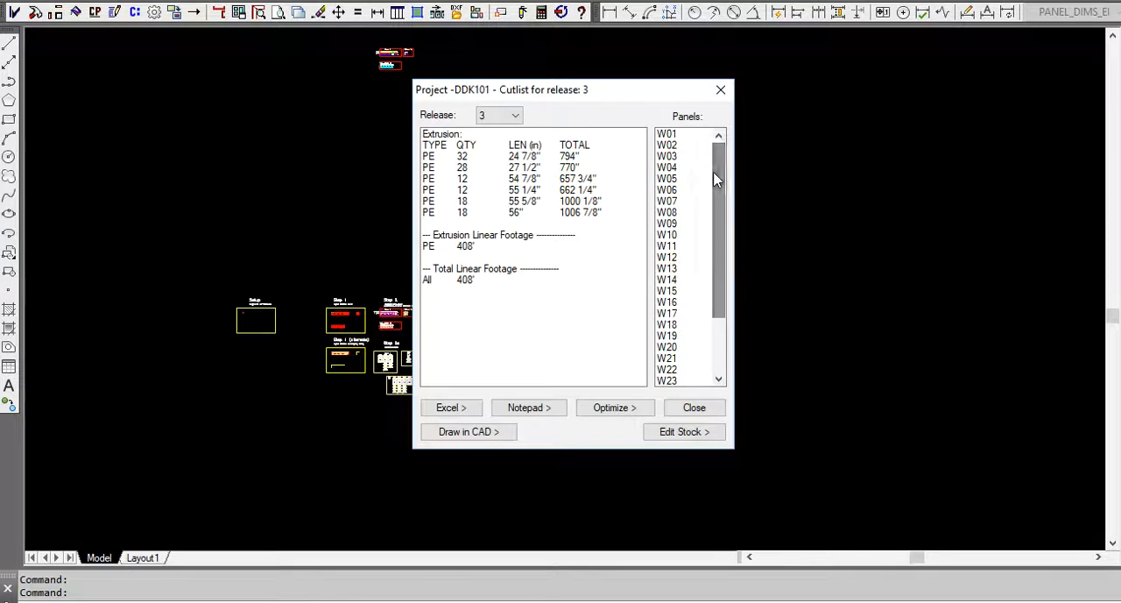
pyautogui.click(721, 89)
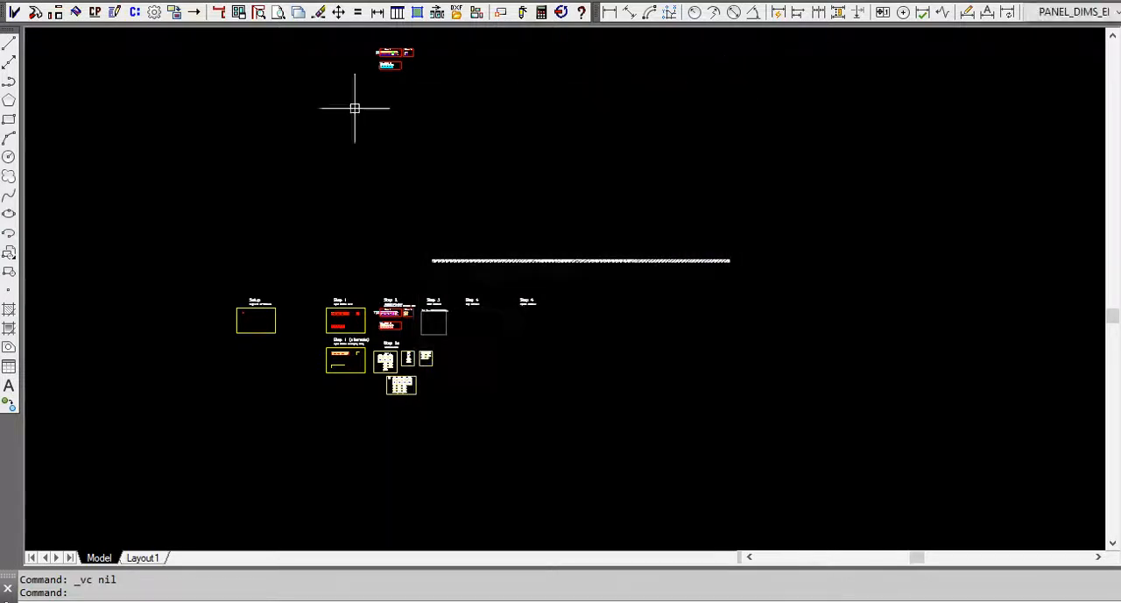
# Run Build Cut List2 and examine the per-panel extrusion lists for releases 2 and 3, down to the release 3 extrusion summary.
pyautogui.click(135, 13)
pyautogui.click(213, 133)
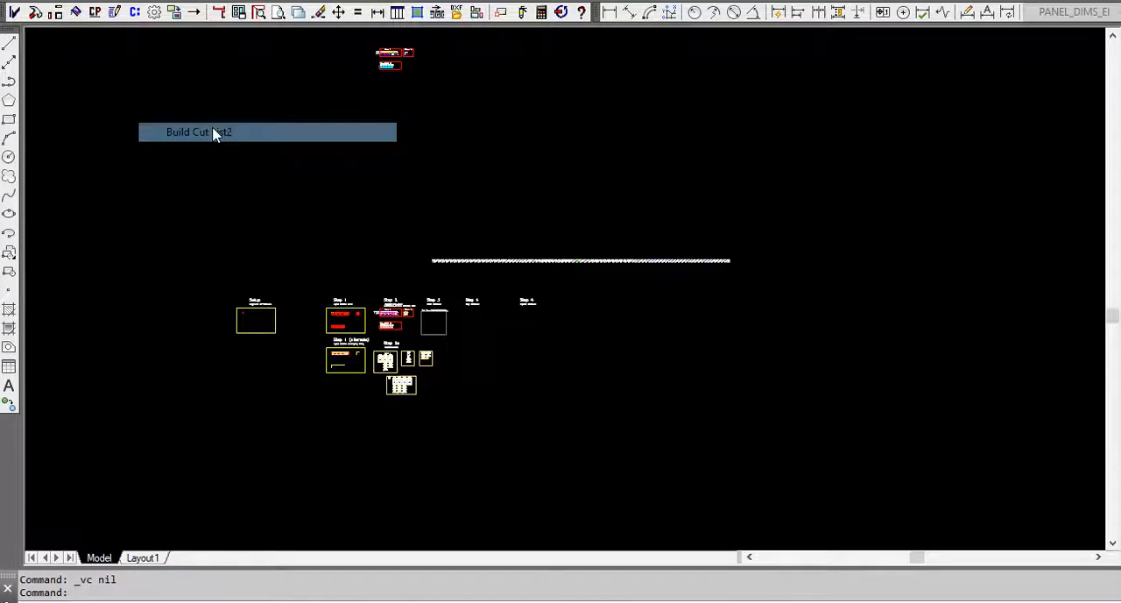
pyautogui.click(311, 118)
pyautogui.click(298, 156)
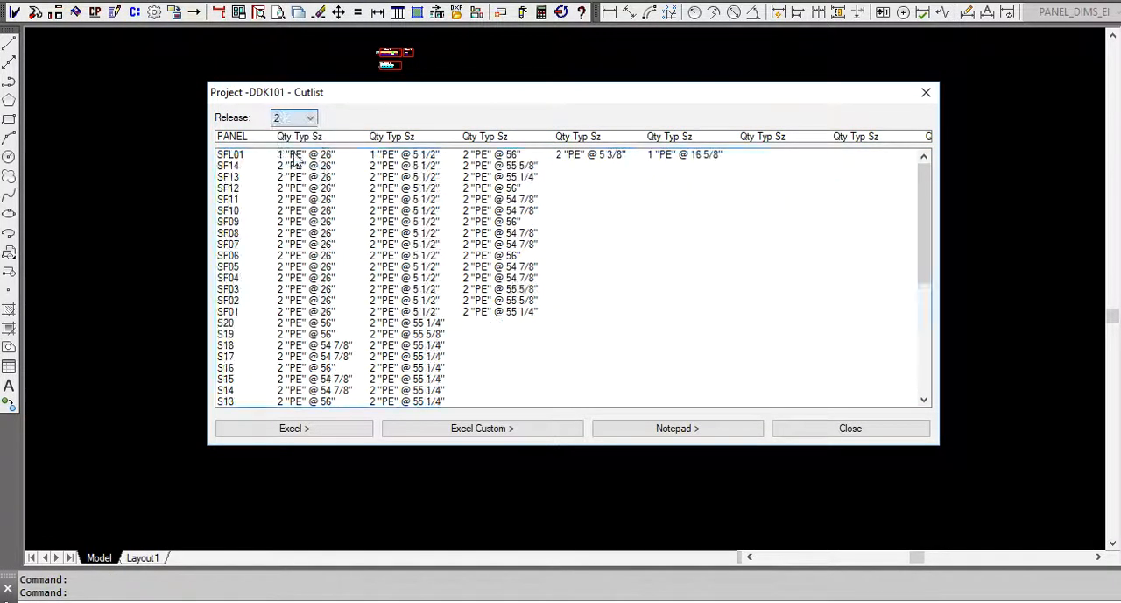
pyautogui.click(302, 118)
pyautogui.click(294, 167)
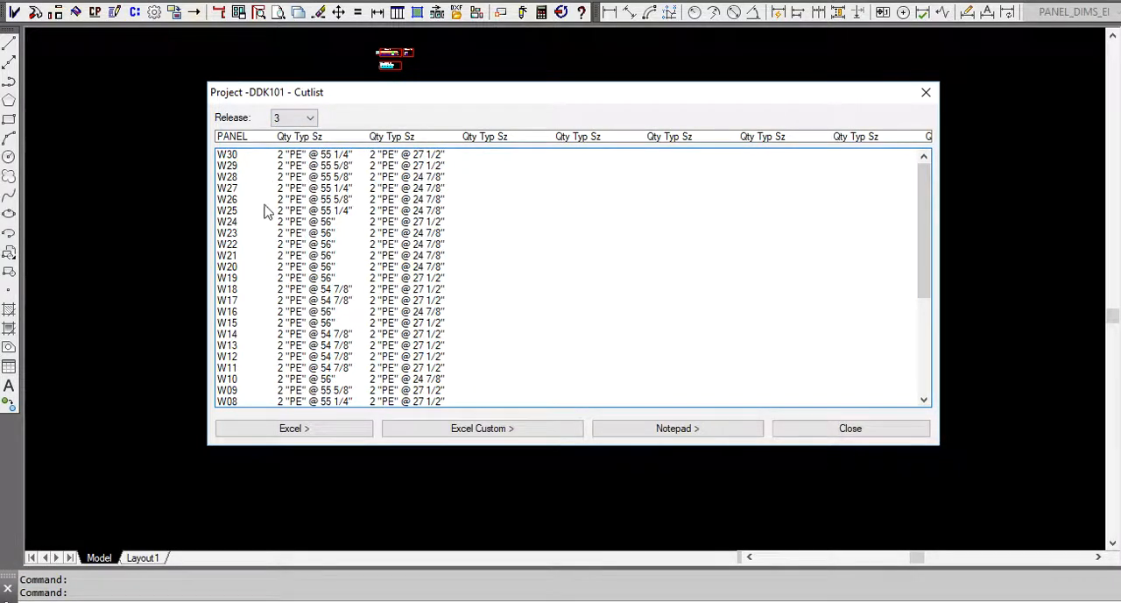
pyautogui.scroll(-7, 350, 295)
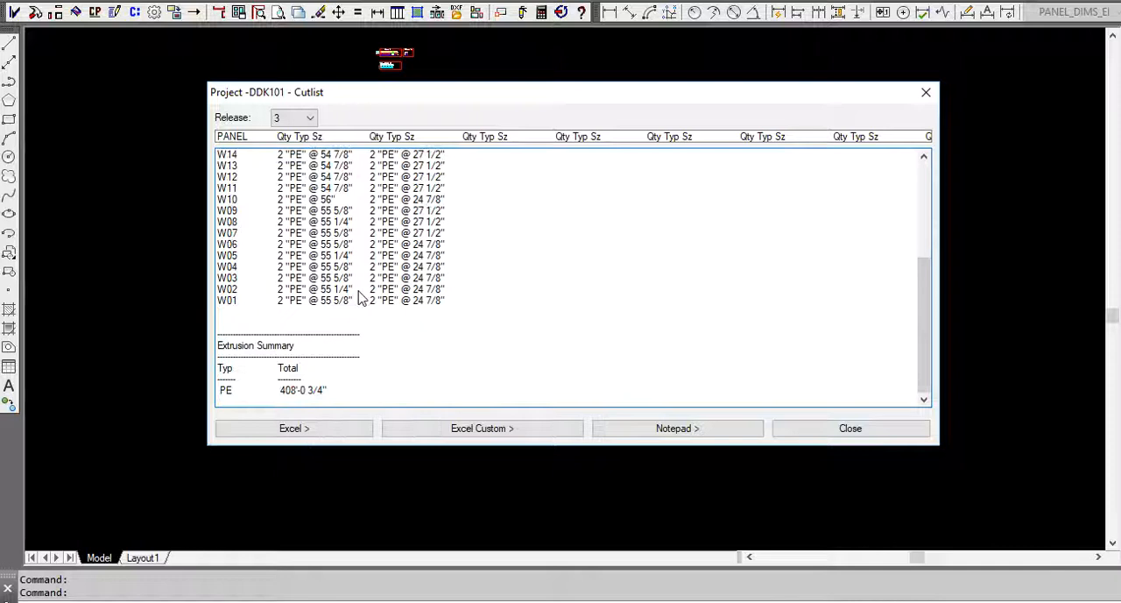
# Check the beginning of the release 3 panel list and close the cut list.
pyautogui.scroll(6, 322, 373)
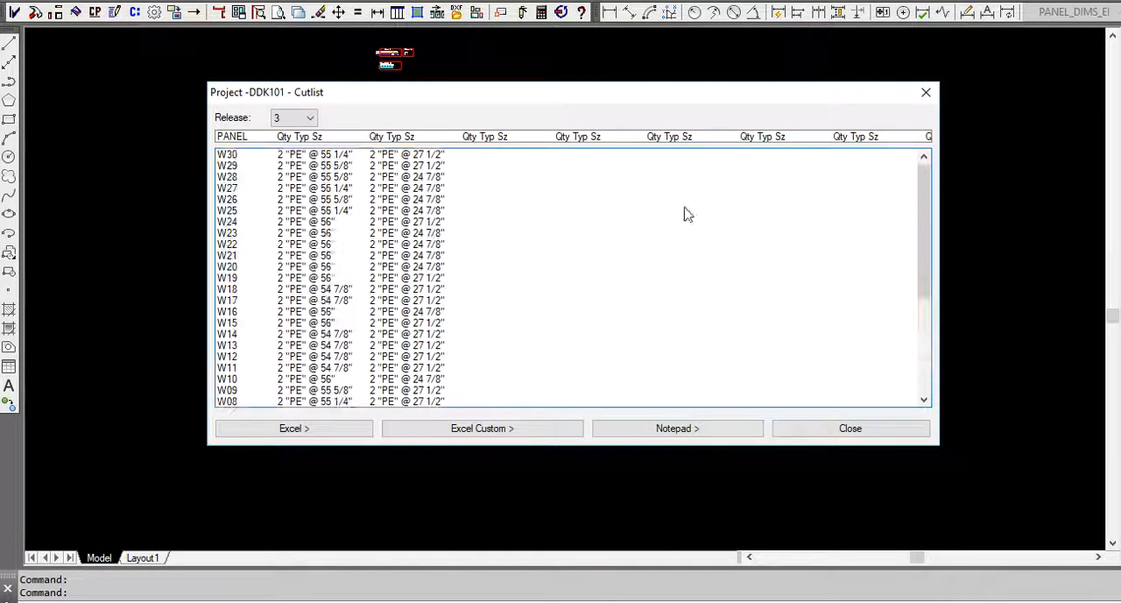
pyautogui.click(926, 92)
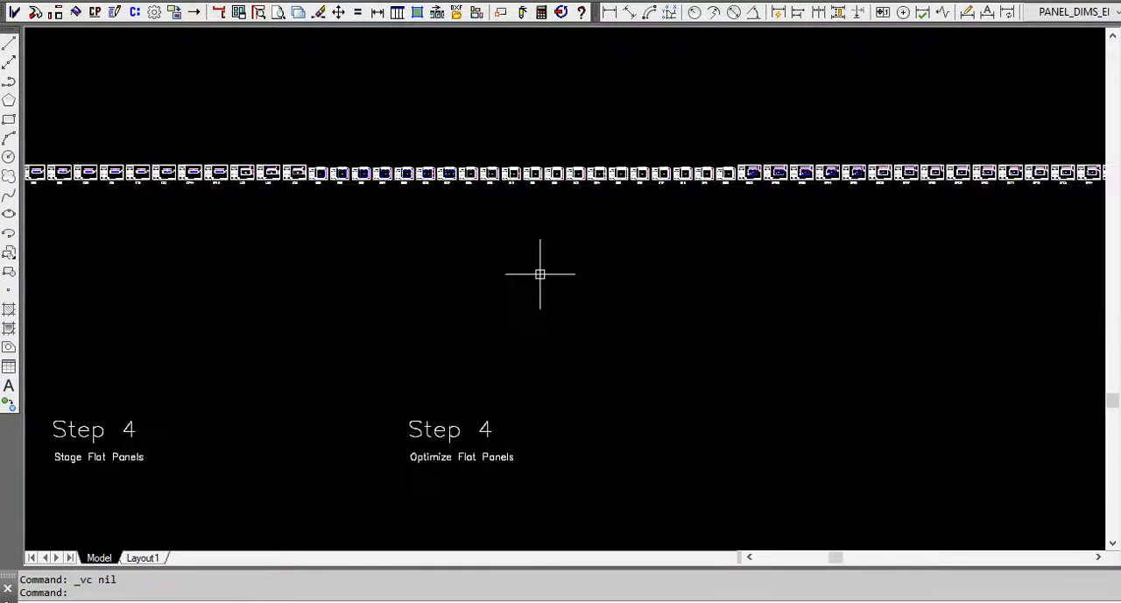
# Run Optimize Sheet Fill on the whole row of staged flat panels, accepting ALABASTER-[50 x 146]-4-FR as the only panel color used.
pyautogui.scroll(-4, 539, 274)
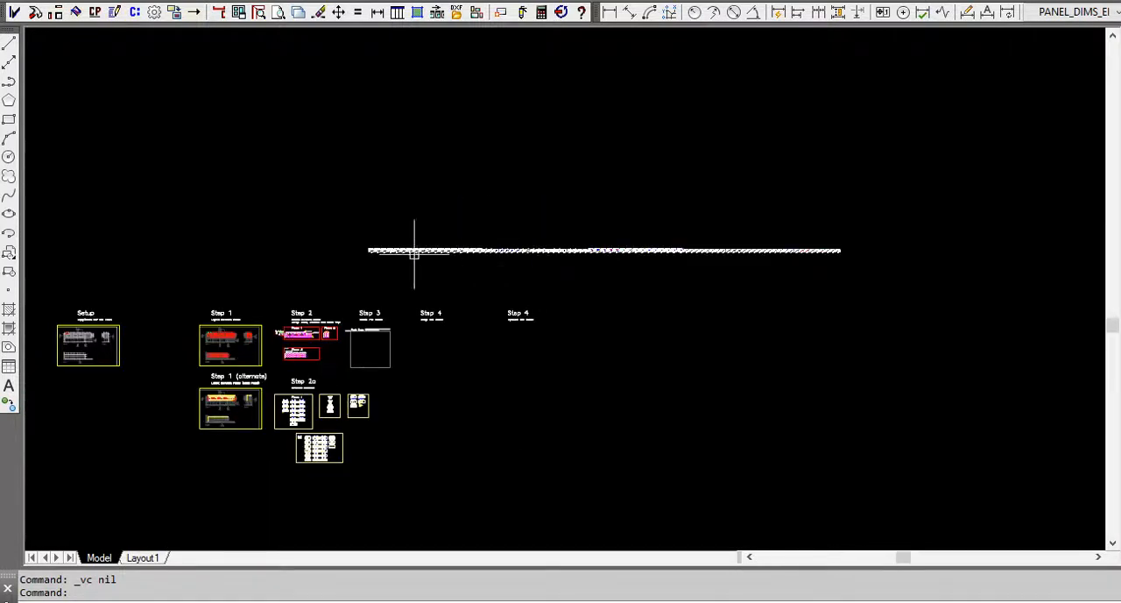
pyautogui.scroll(10, 617, 256)
pyautogui.scroll(-8, 570, 220)
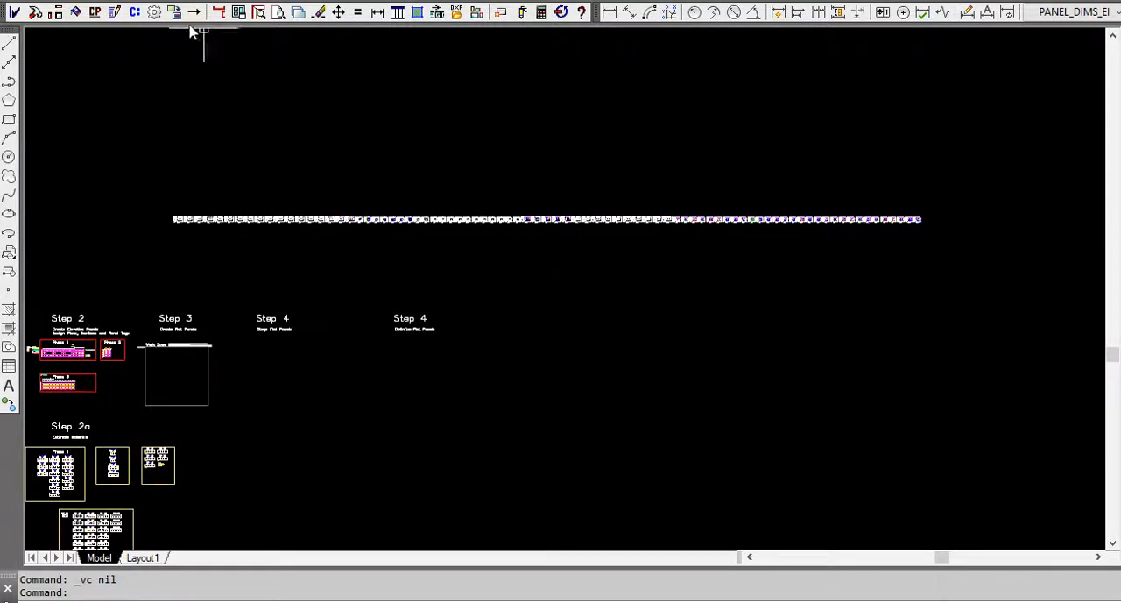
pyautogui.click(134, 13)
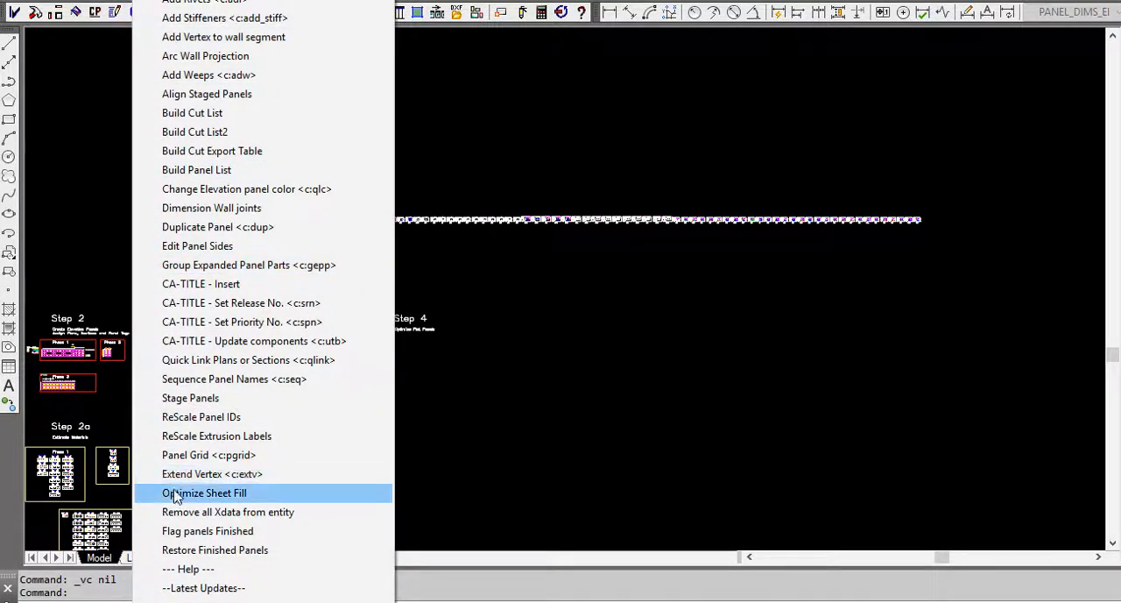
pyautogui.click(178, 494)
pyautogui.click(243, 524)
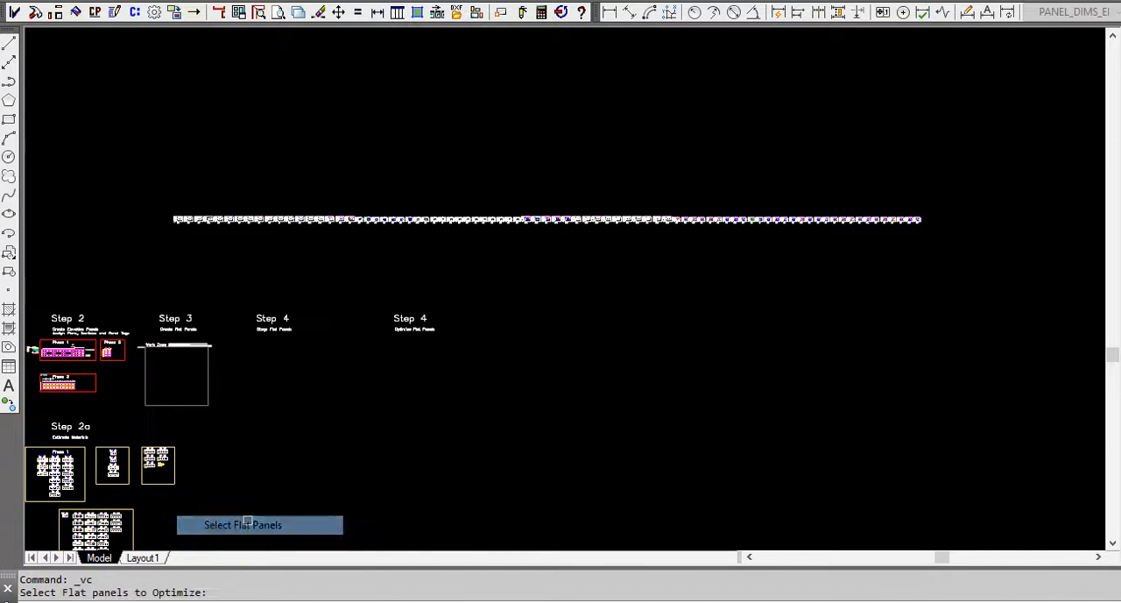
pyautogui.click(966, 254)
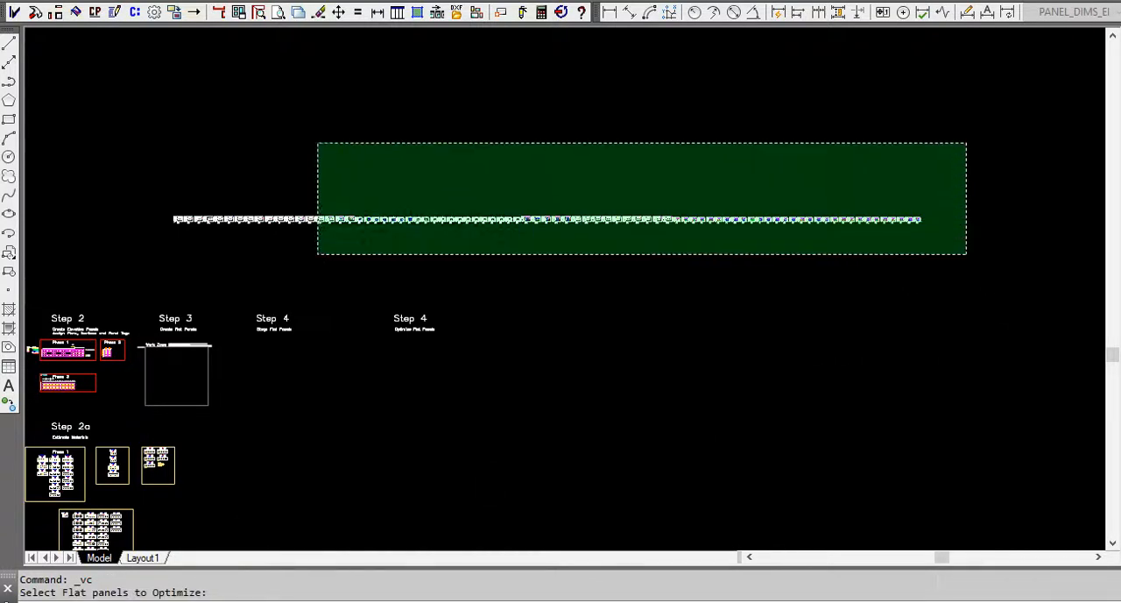
pyautogui.click(153, 137)
pyautogui.press('Return')
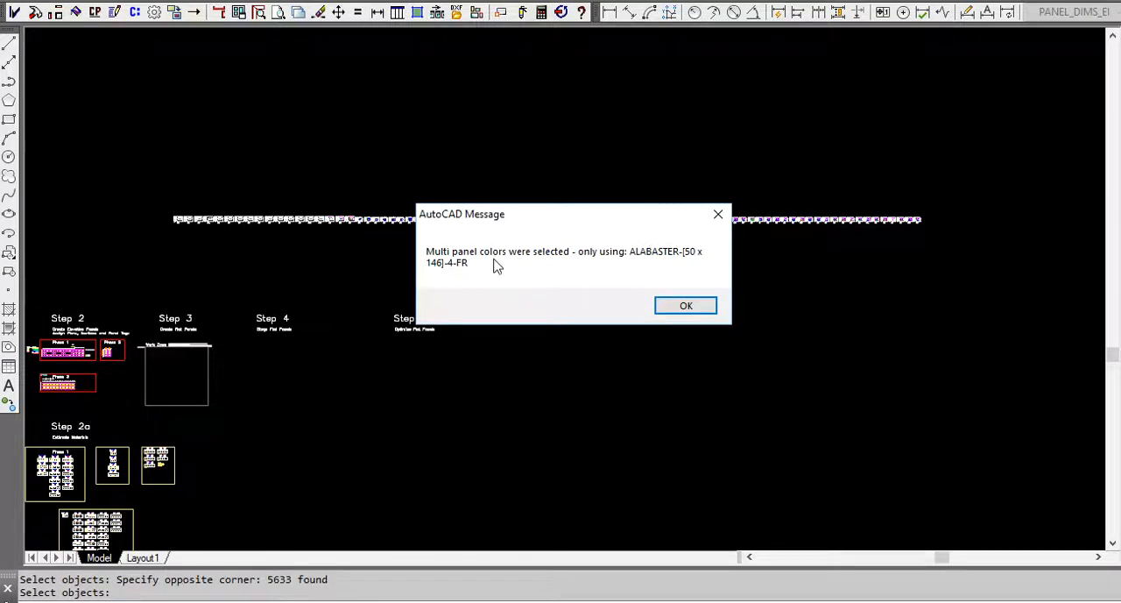
pyautogui.click(685, 306)
pyautogui.click(476, 419)
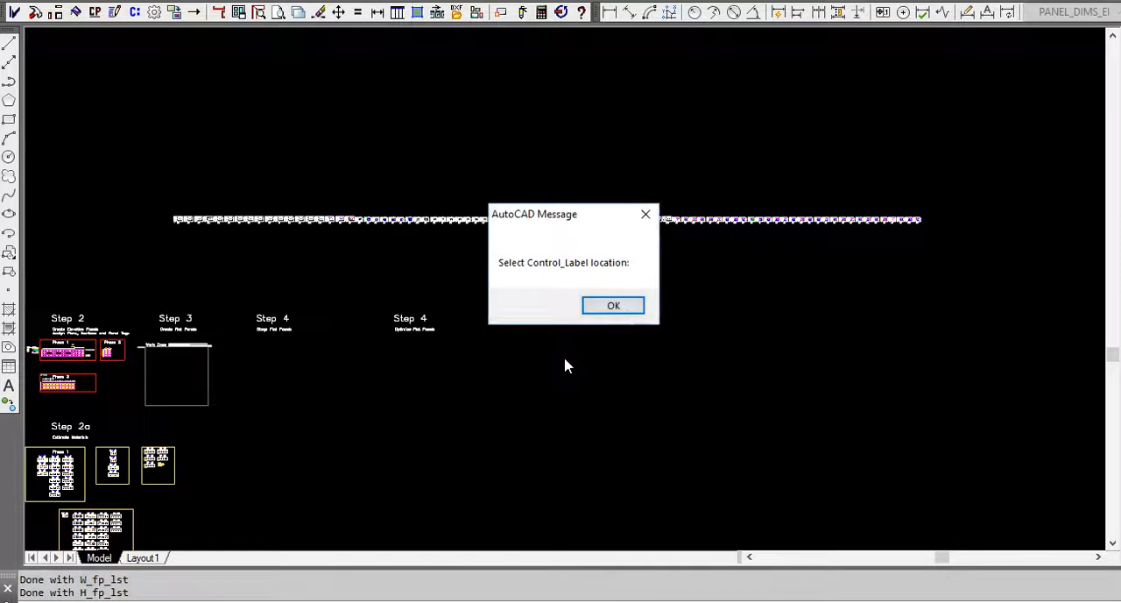
pyautogui.click(628, 309)
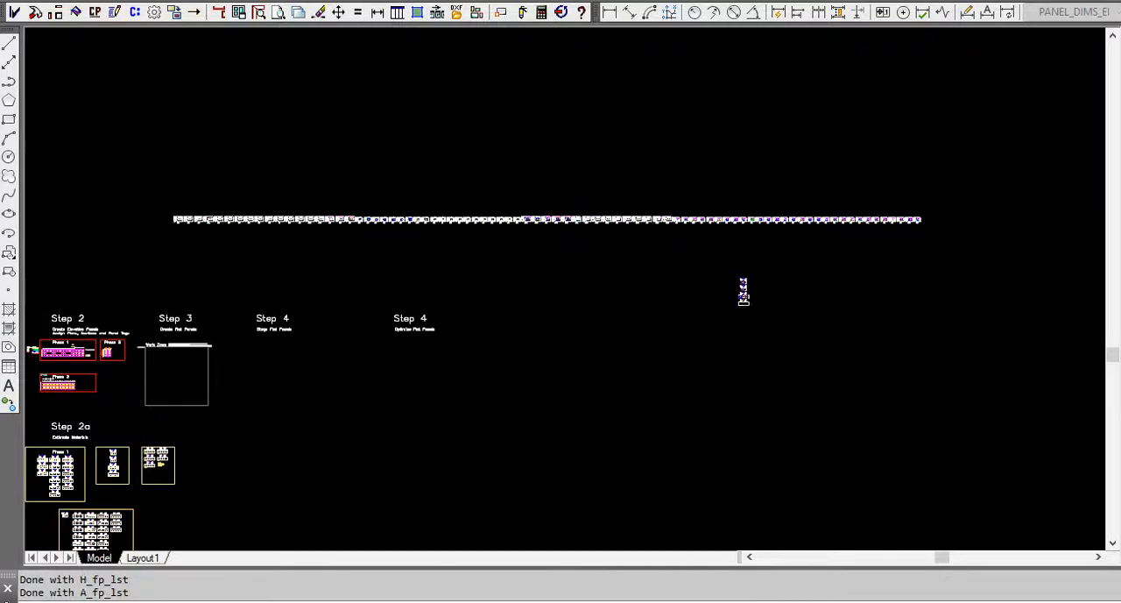
# Examine the optimized sheet layouts beneath the staged panel row, including their title block sheet size, material color and nested panels.
pyautogui.scroll(6, 736, 333)
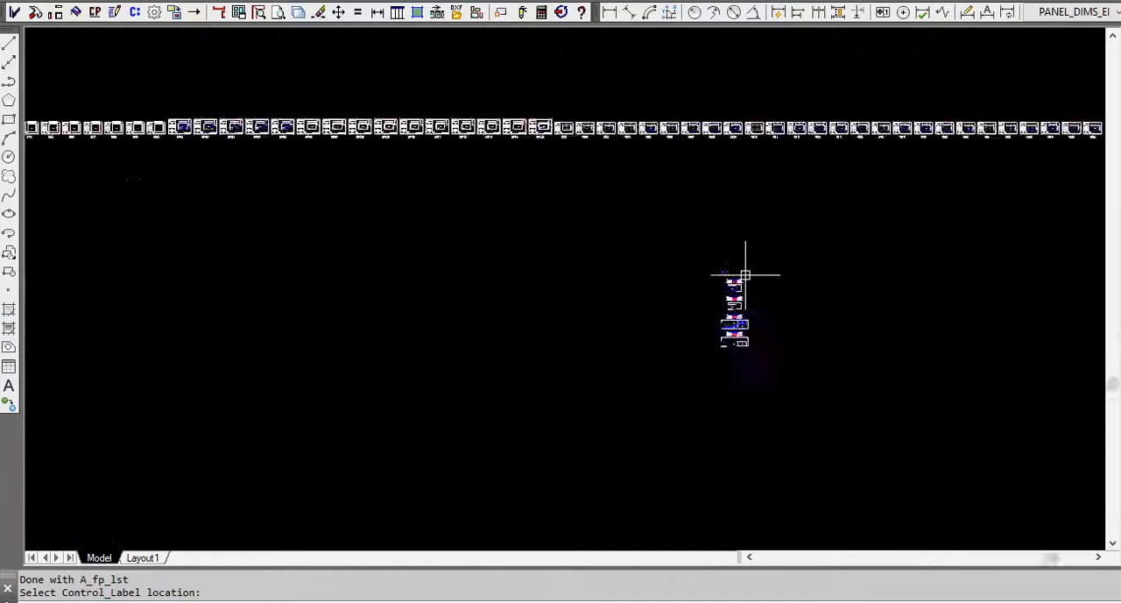
pyautogui.scroll(2, 736, 333)
pyautogui.scroll(-3, 657, 113)
pyautogui.scroll(8, 691, 155)
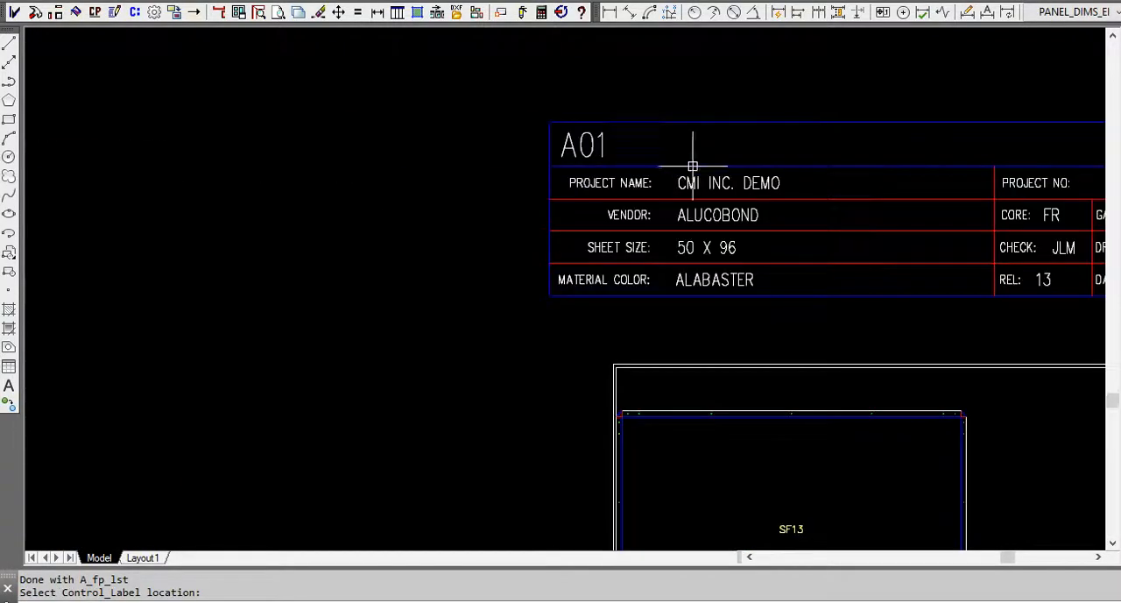
pyautogui.scroll(-5, 613, 185)
pyautogui.scroll(-2, 601, 180)
pyautogui.scroll(9, 617, 197)
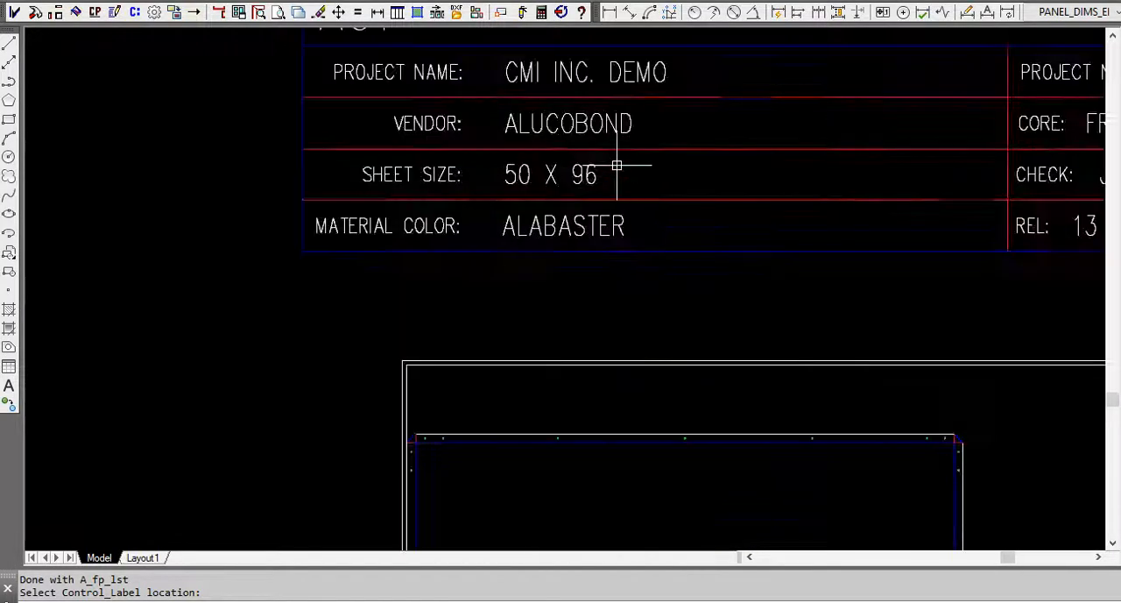
pyautogui.scroll(-13, 613, 168)
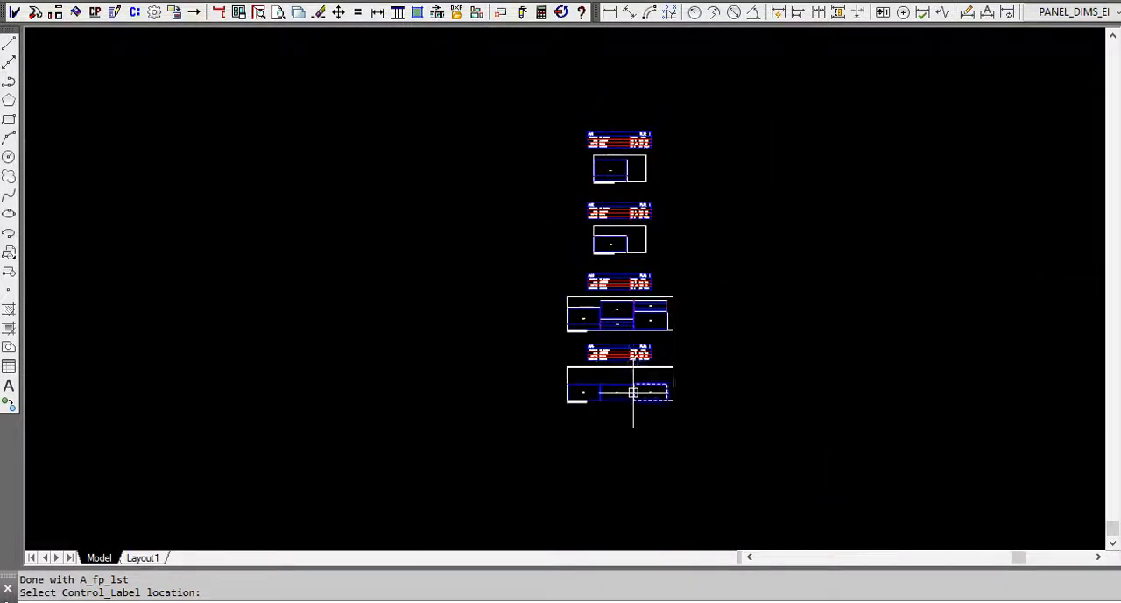
pyautogui.scroll(2, 632, 407)
pyautogui.scroll(-8, 848, 313)
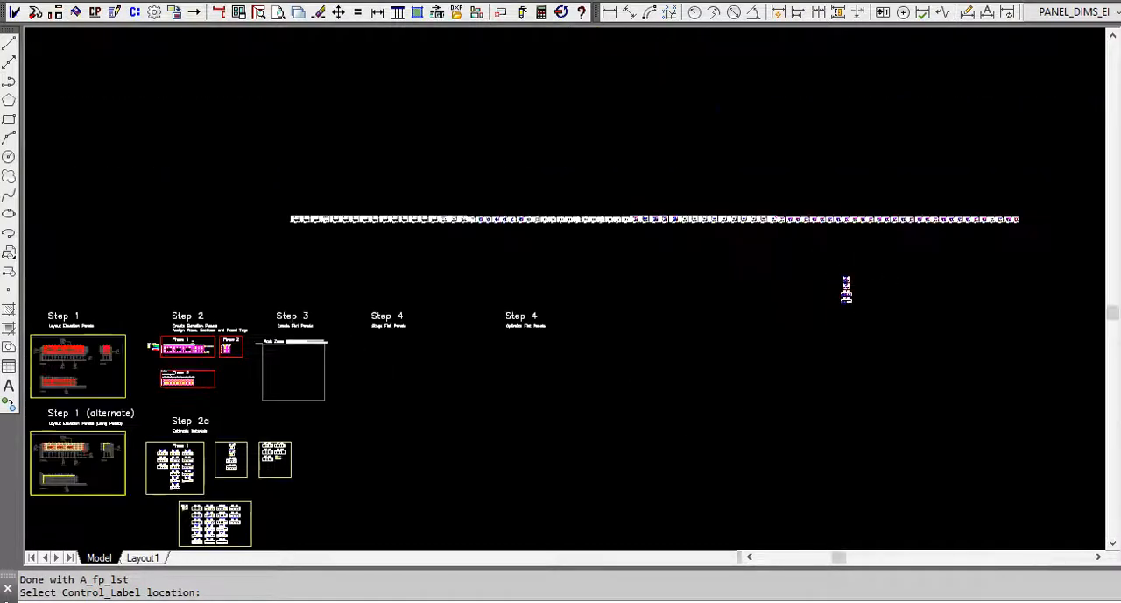
# Draw all standard flat panels for the selected Phase 1 elevation panels in the work zone, keeping the current design options.
pyautogui.scroll(4, 444, 394)
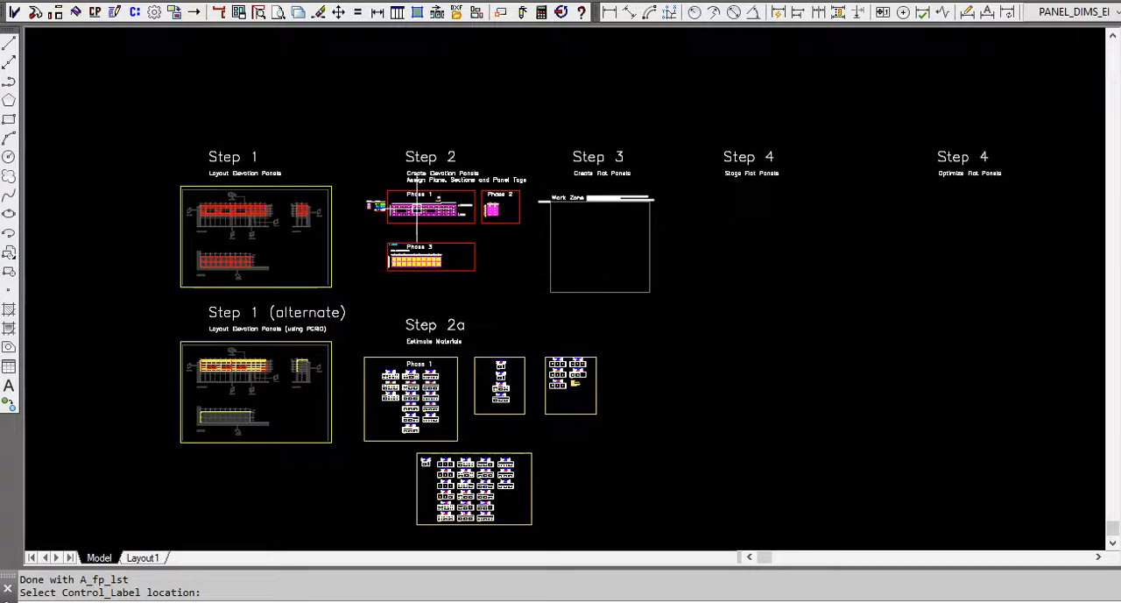
pyautogui.scroll(5, 417, 208)
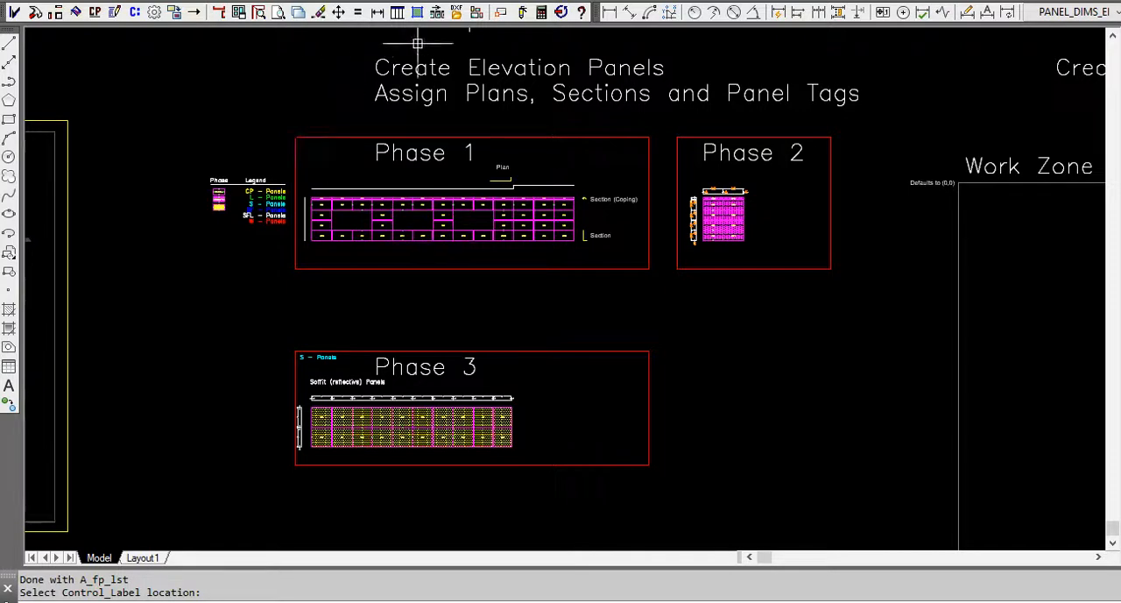
pyautogui.click(418, 14)
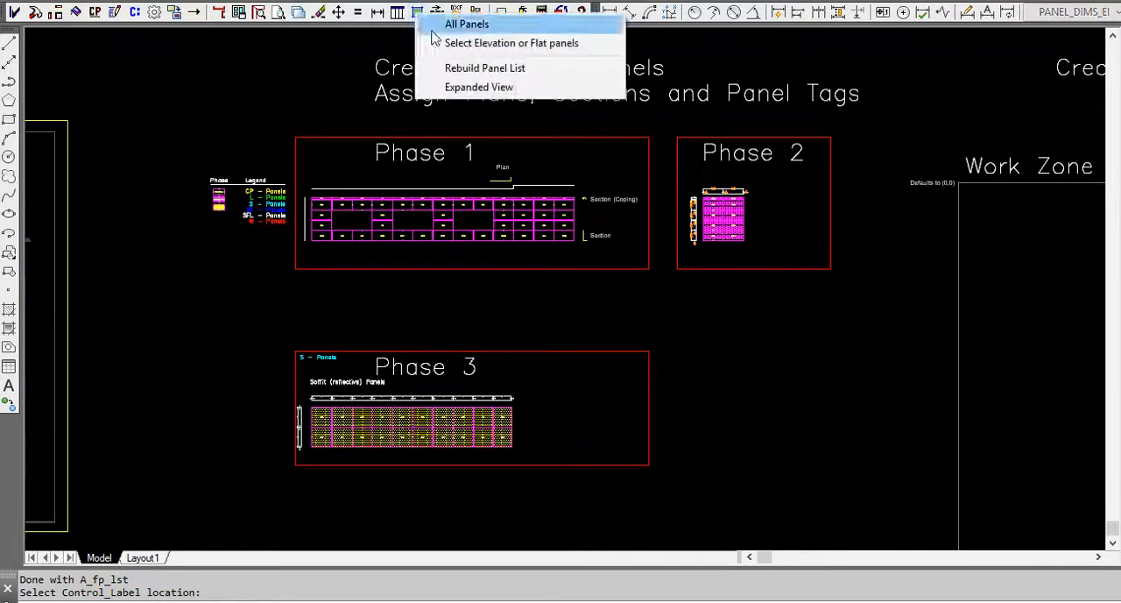
pyautogui.click(518, 45)
pyautogui.click(594, 259)
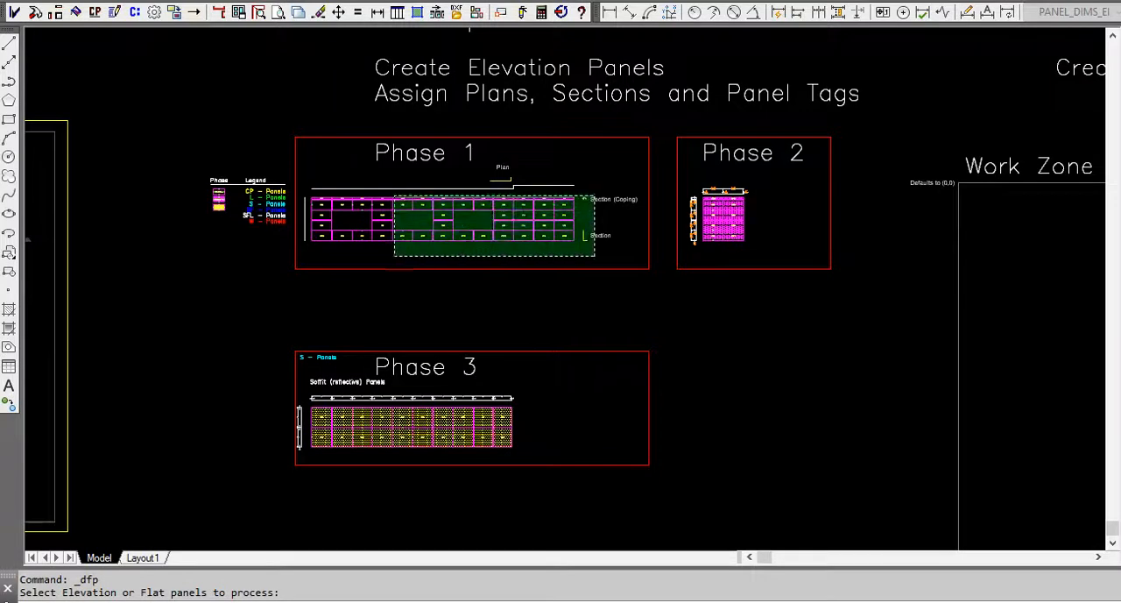
pyautogui.click(300, 177)
pyautogui.press('Return')
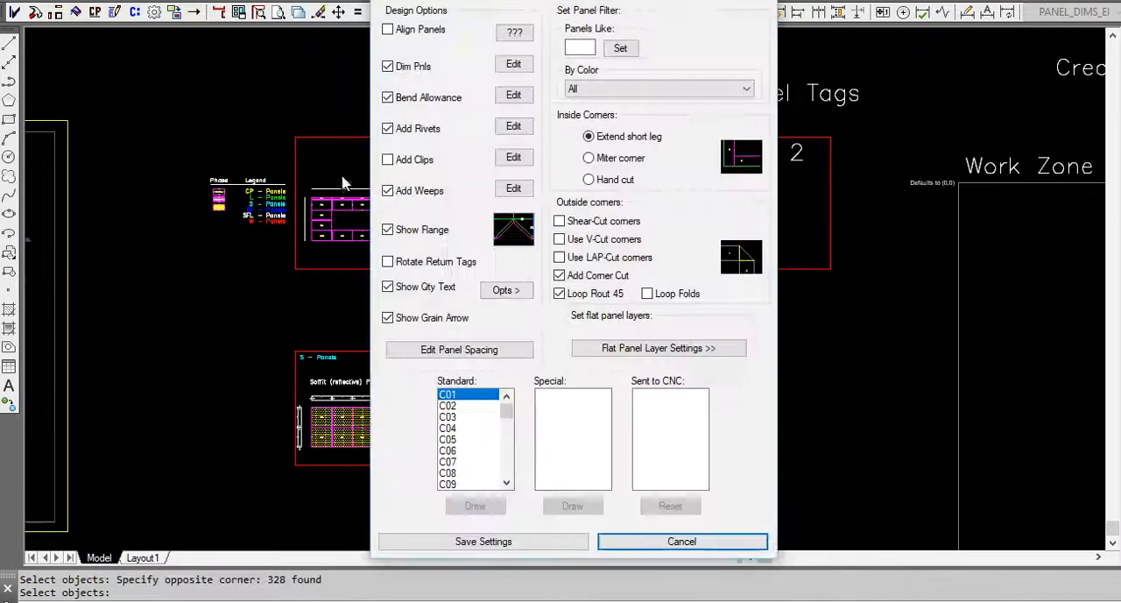
pyautogui.moveTo(484, 392); pyautogui.dragTo(451, 523)
pyautogui.click(475, 508)
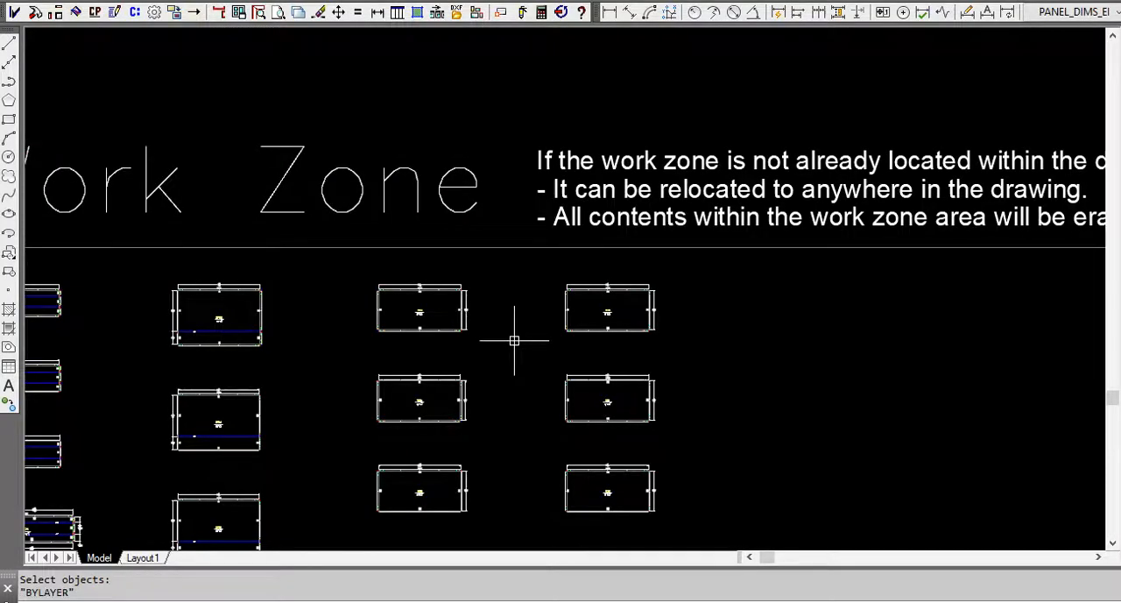
# Move the Phase 1 flat panels out of the work zone to free it for another set.
pyautogui.scroll(-4, 382, 373)
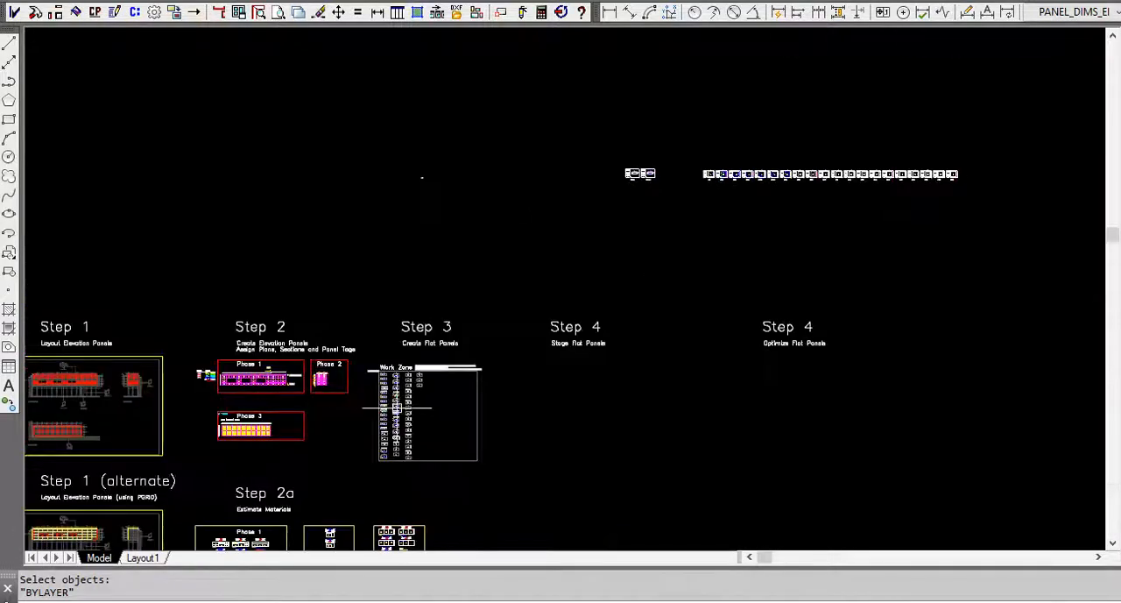
pyautogui.scroll(2, 736, 157)
pyautogui.scroll(4, 672, 170)
pyautogui.scroll(-4, 476, 283)
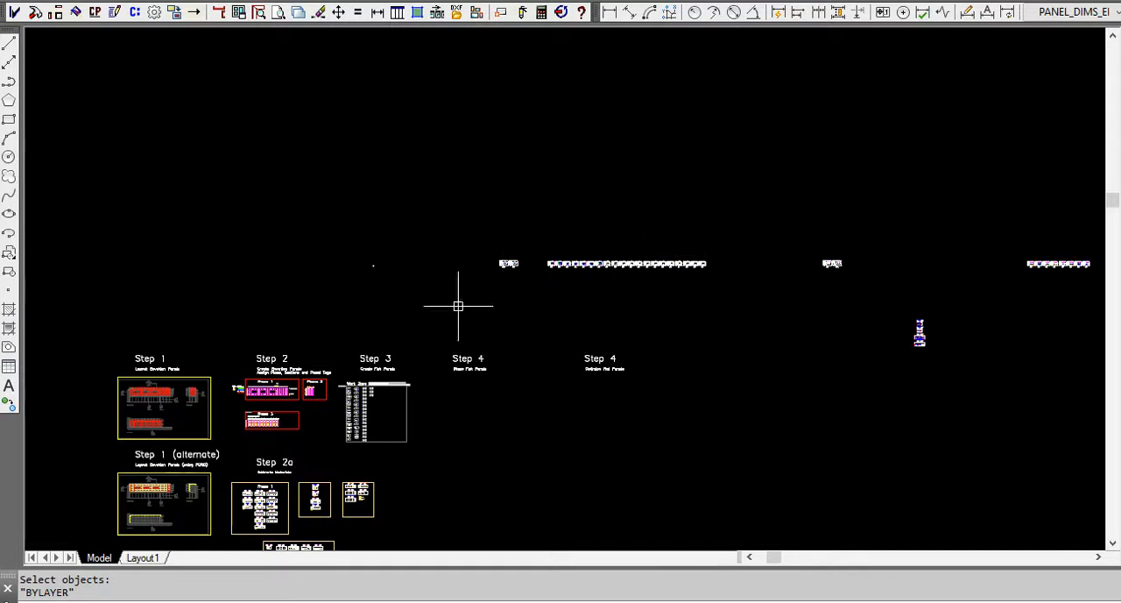
pyautogui.scroll(-2, 385, 447)
pyautogui.scroll(4, 372, 412)
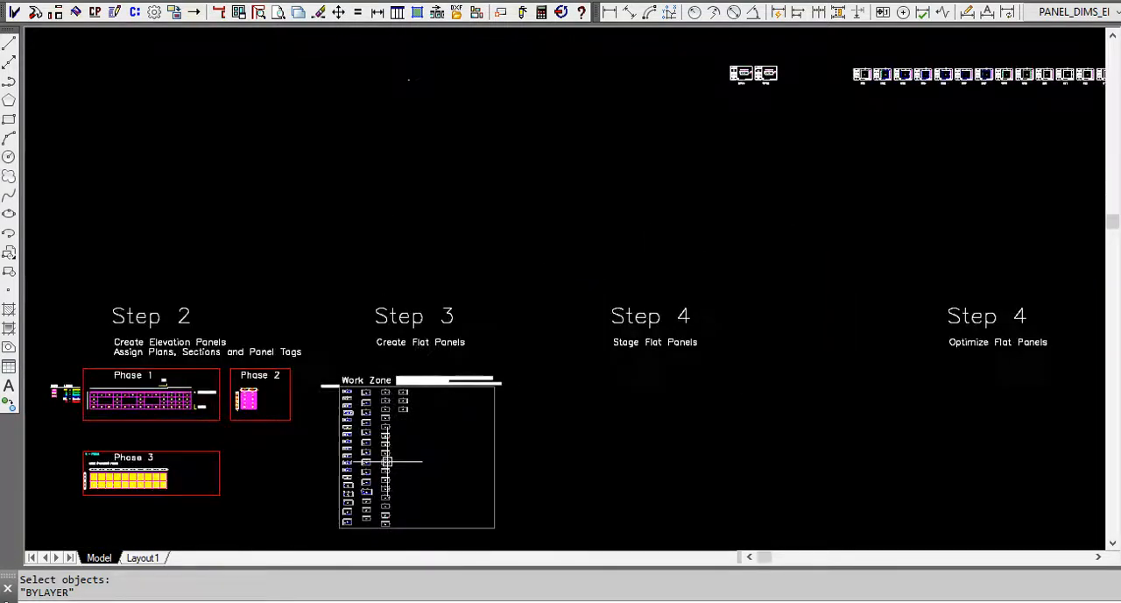
pyautogui.scroll(-2, 385, 438)
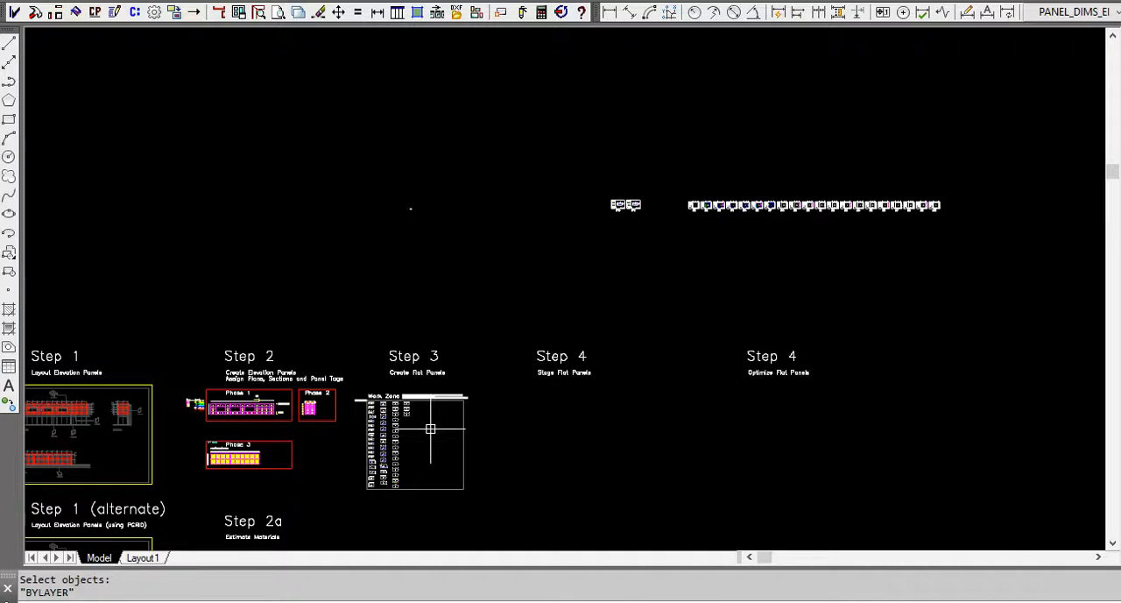
pyautogui.press('Return')
pyautogui.click(361, 388)
pyautogui.click(423, 502)
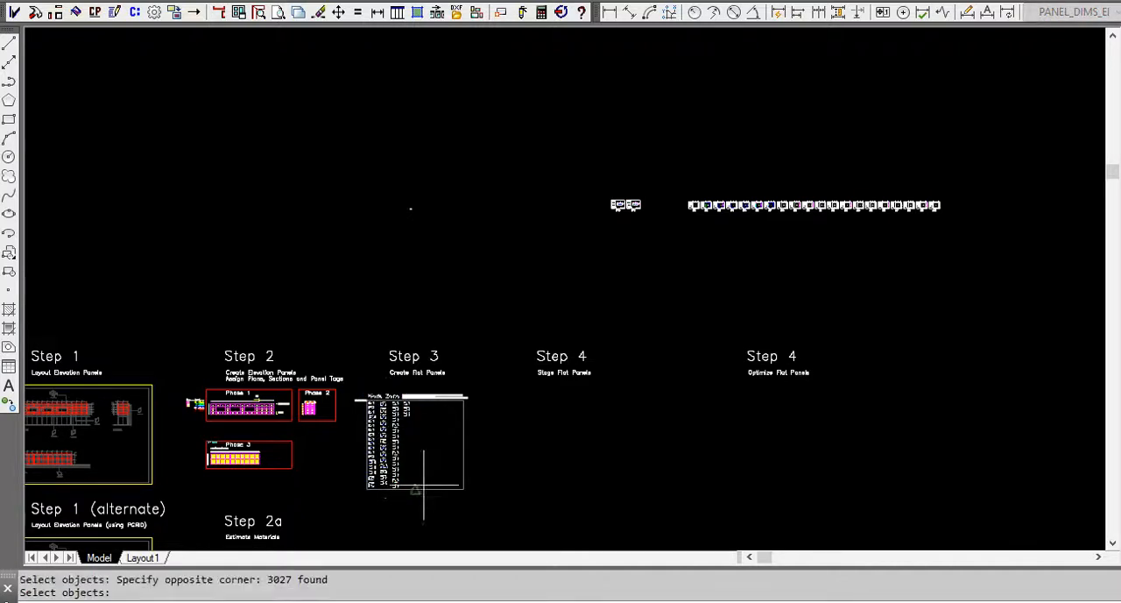
pyautogui.press('Return')
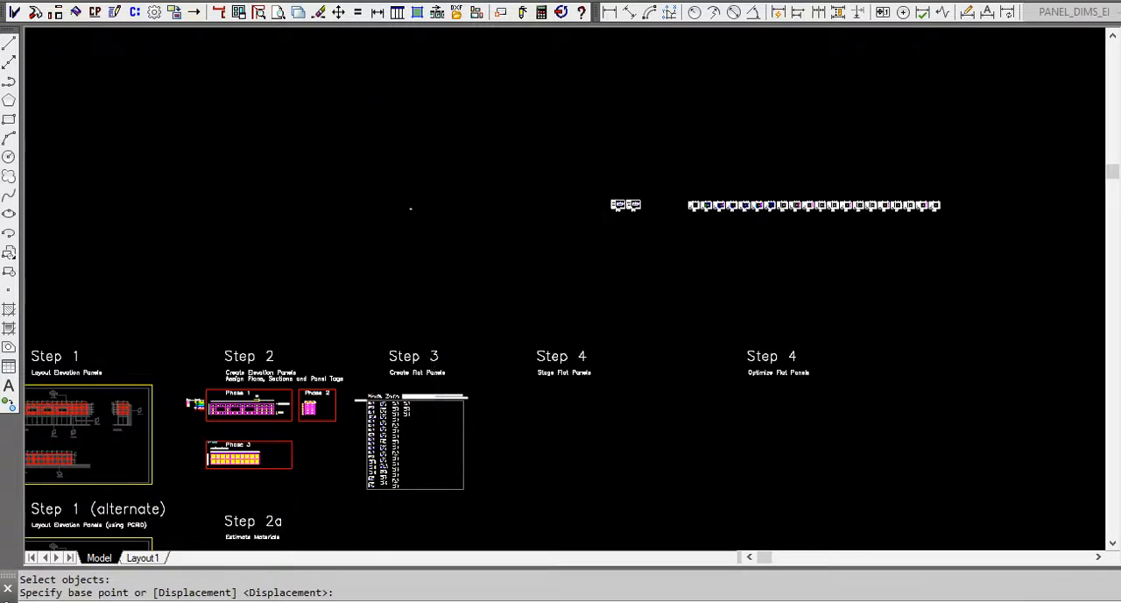
pyautogui.click(488, 155)
# Draw all standard flat panels for the selected Phase 2 elevation panels in the emptied work zone.
pyautogui.scroll(5, 275, 414)
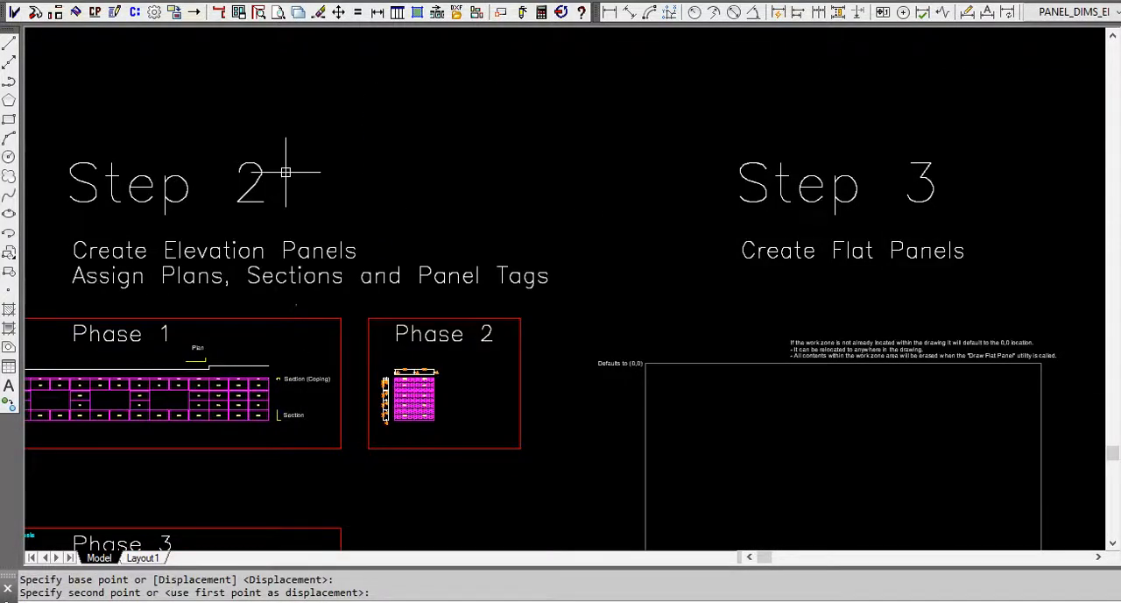
pyautogui.click(418, 12)
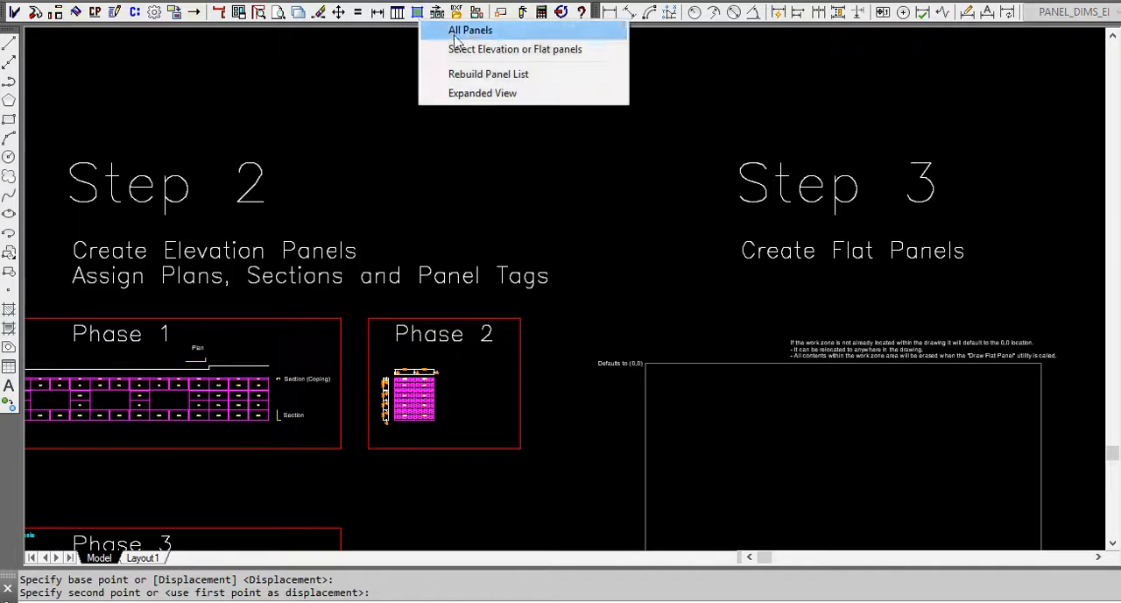
pyautogui.click(468, 49)
pyautogui.click(374, 347)
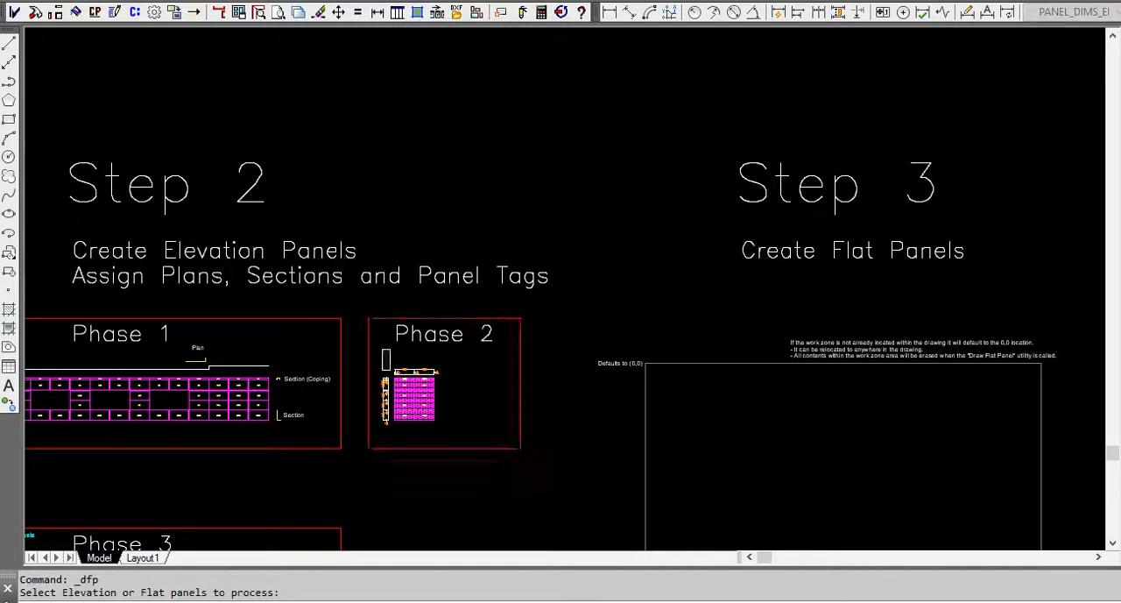
pyautogui.click(462, 430)
pyautogui.press('Return')
pyautogui.moveTo(484, 394); pyautogui.dragTo(474, 524)
pyautogui.click(478, 505)
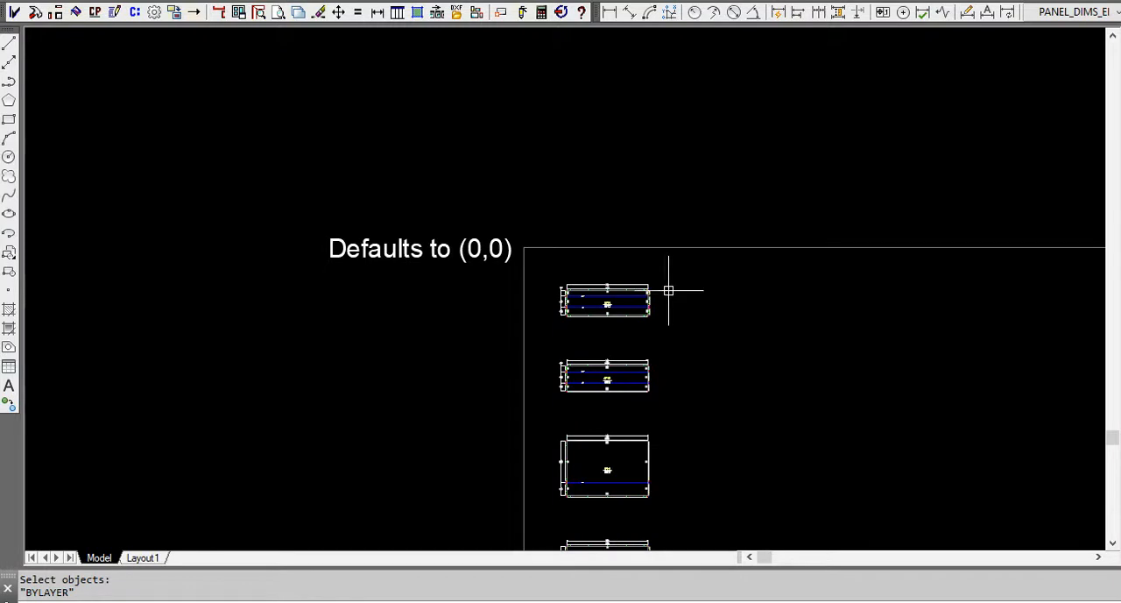
# Move the Phase 2 flat panels straight up out of the work zone to just below the relocated Phase 1 flat panels.
pyautogui.scroll(-2, 700, 281)
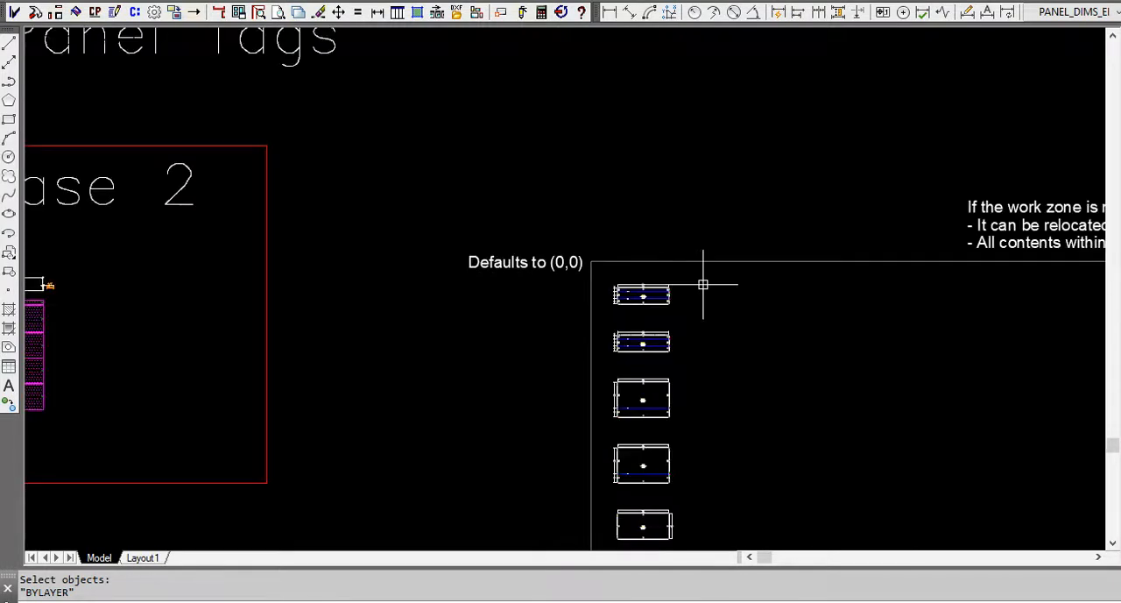
pyautogui.scroll(-5, 633, 260)
pyautogui.scroll(5, 610, 348)
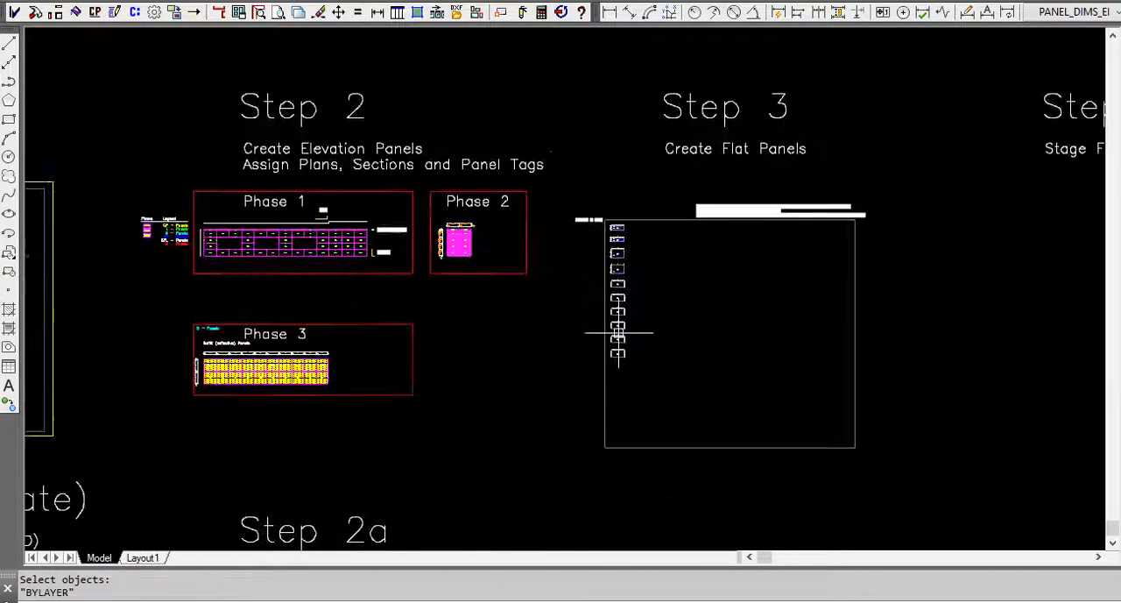
pyautogui.scroll(2, 626, 324)
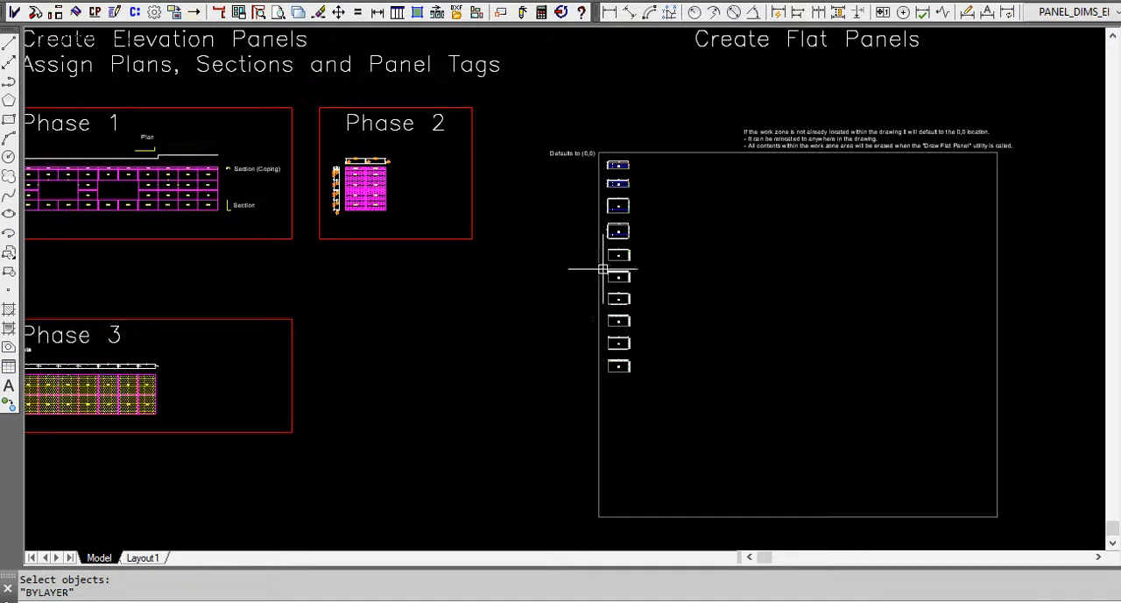
pyautogui.write('m')
pyautogui.press('Return')
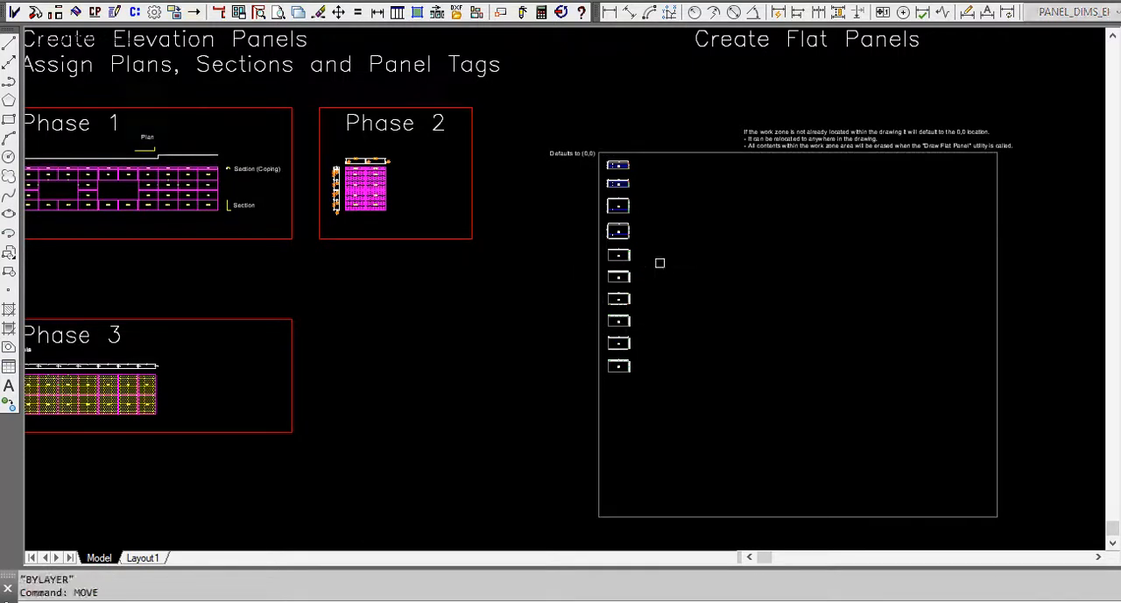
pyautogui.click(584, 141)
pyautogui.click(667, 380)
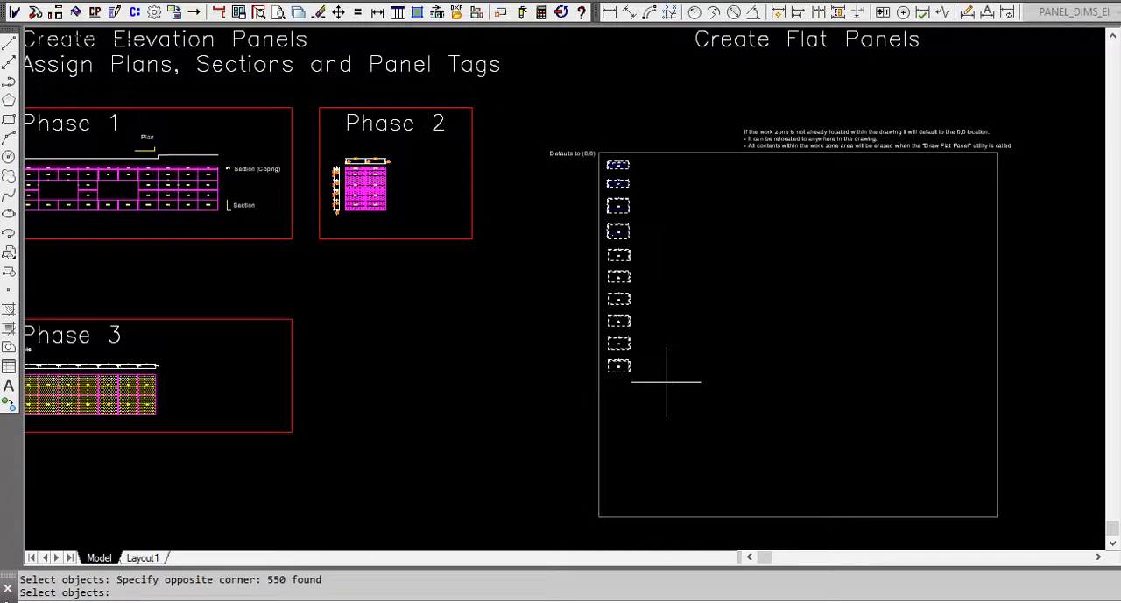
pyautogui.press('Return')
pyautogui.scroll(-5, 661, 394)
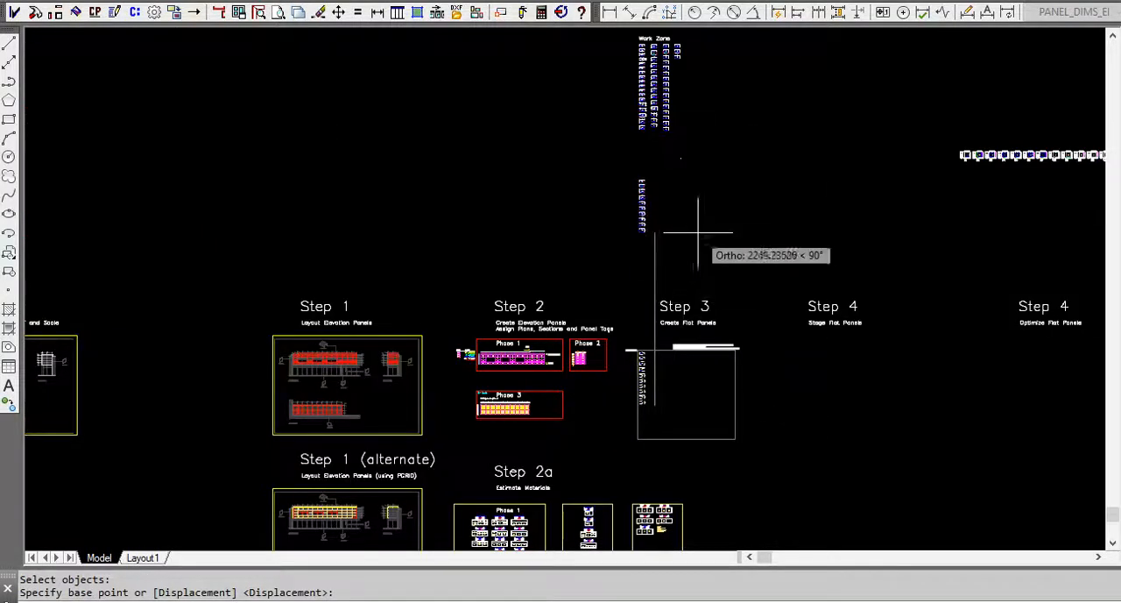
pyautogui.click(683, 222)
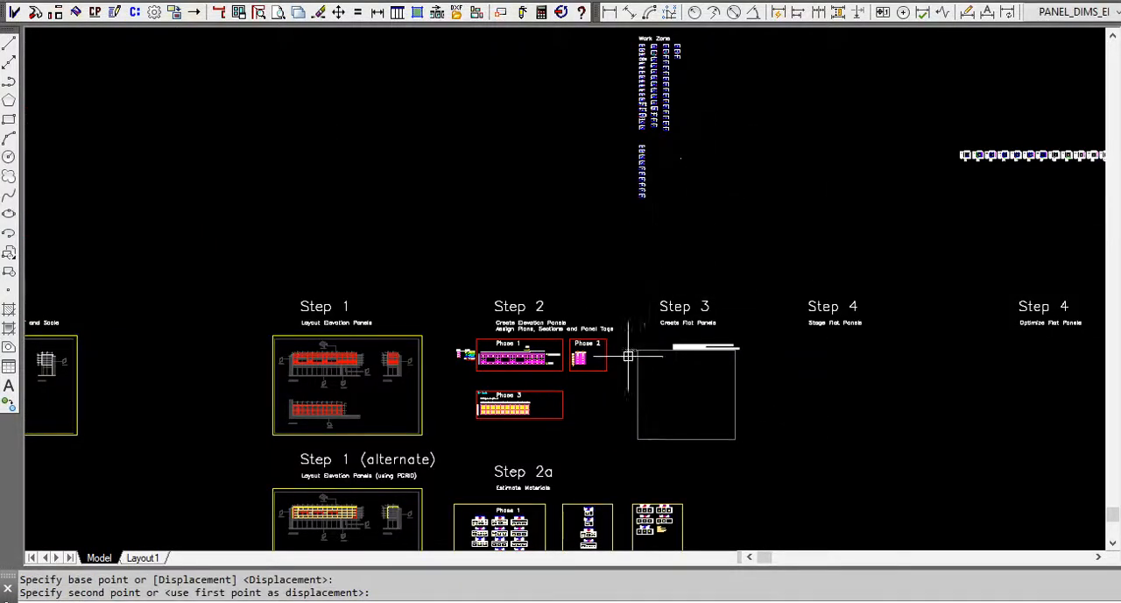
pyautogui.scroll(-4, 688, 263)
pyautogui.scroll(4, 622, 317)
pyautogui.scroll(10, 618, 329)
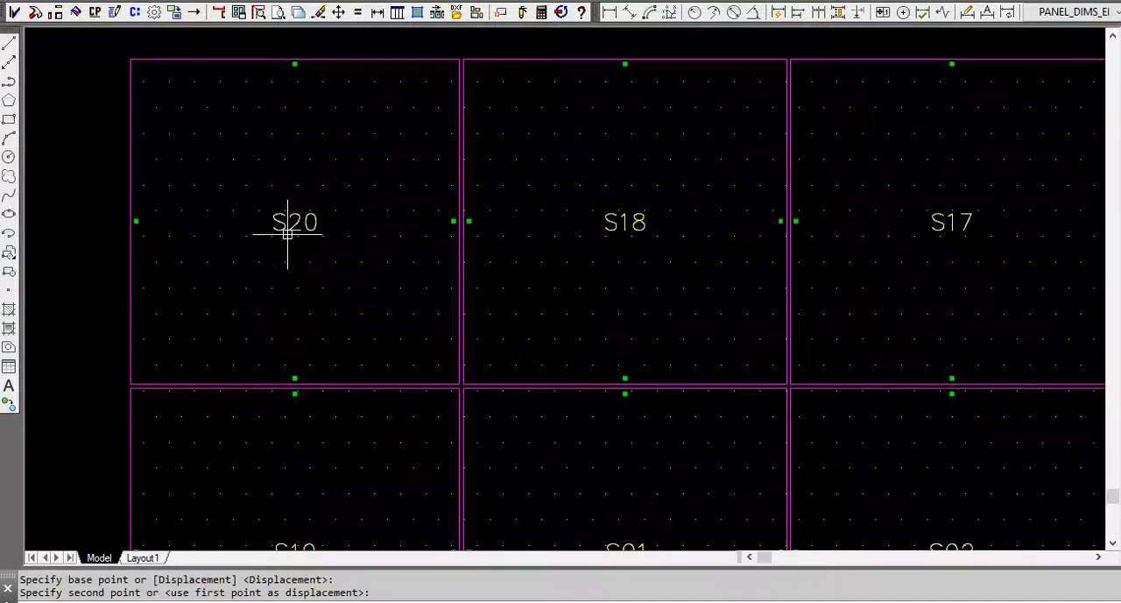
pyautogui.click(117, 13)
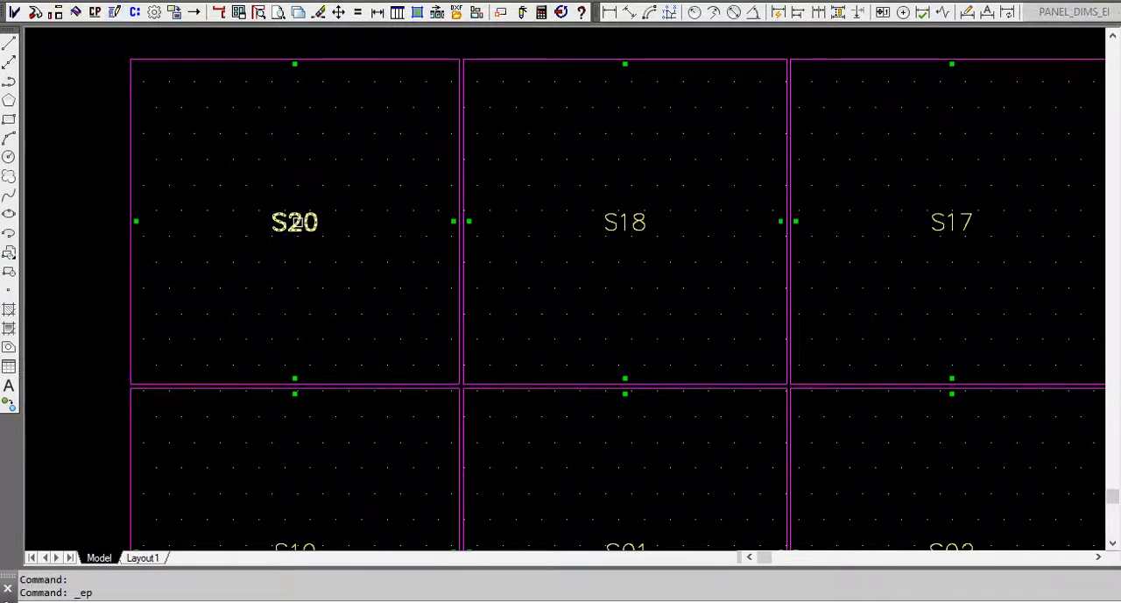
pyautogui.click(297, 223)
pyautogui.press('Return')
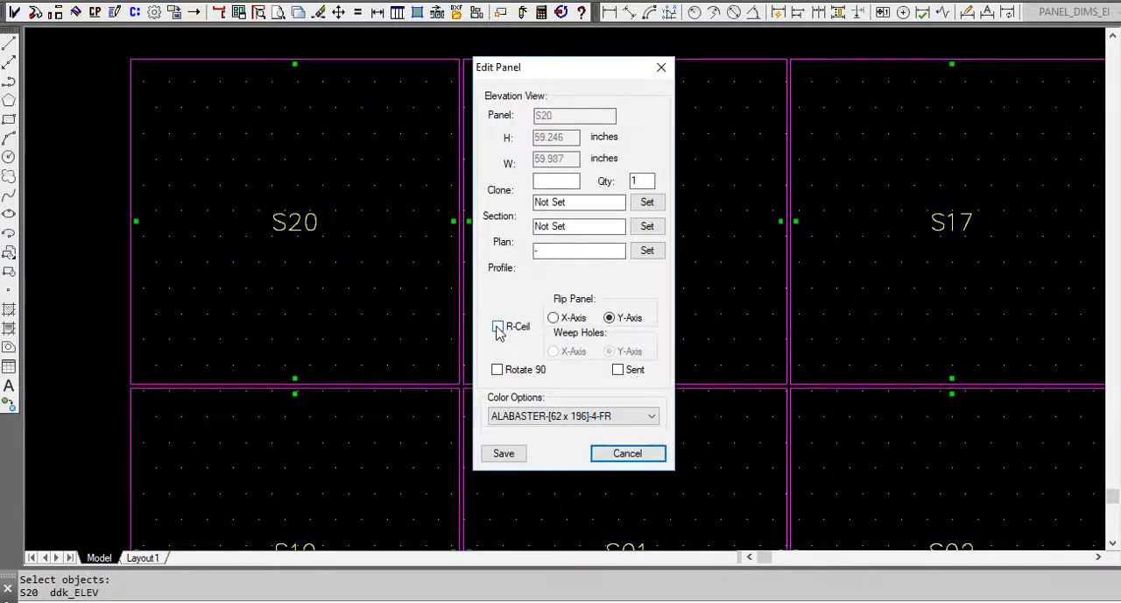
pyautogui.click(659, 70)
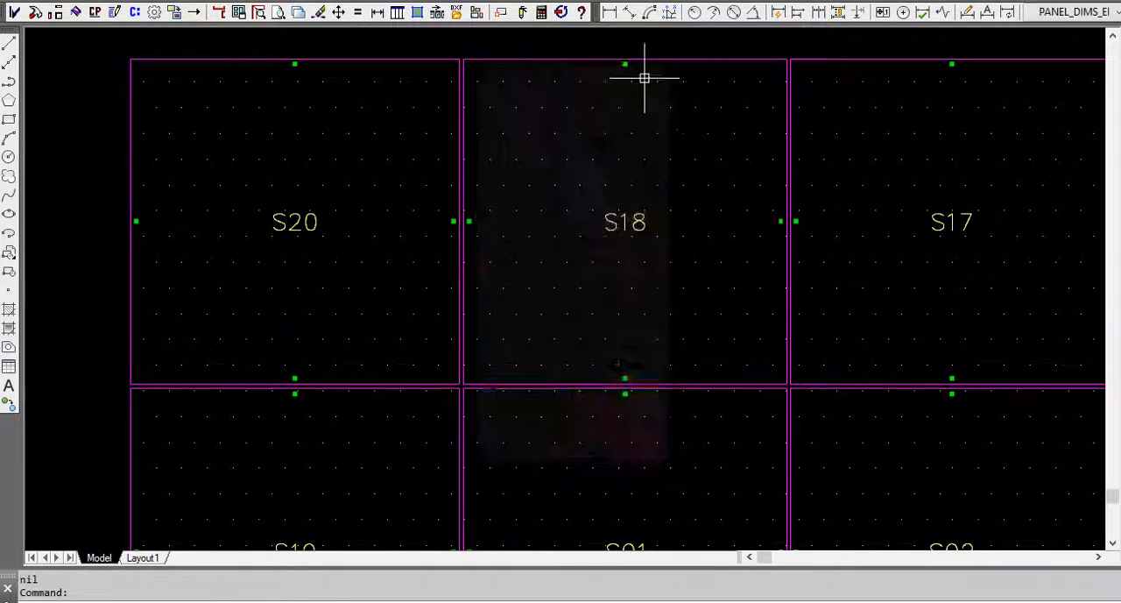
# Enable the R-Ceil option for all Phase 3 soffit panels, using S20 as the edited panel, and save the change.
pyautogui.scroll(-6, 358, 215)
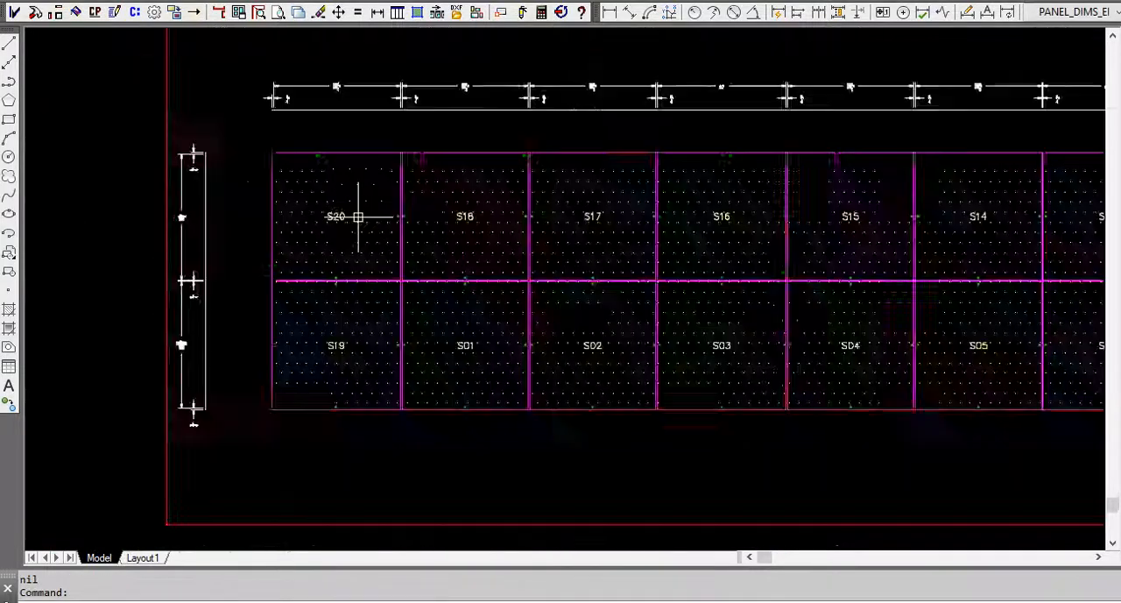
pyautogui.click(117, 14)
pyautogui.scroll(4, 347, 241)
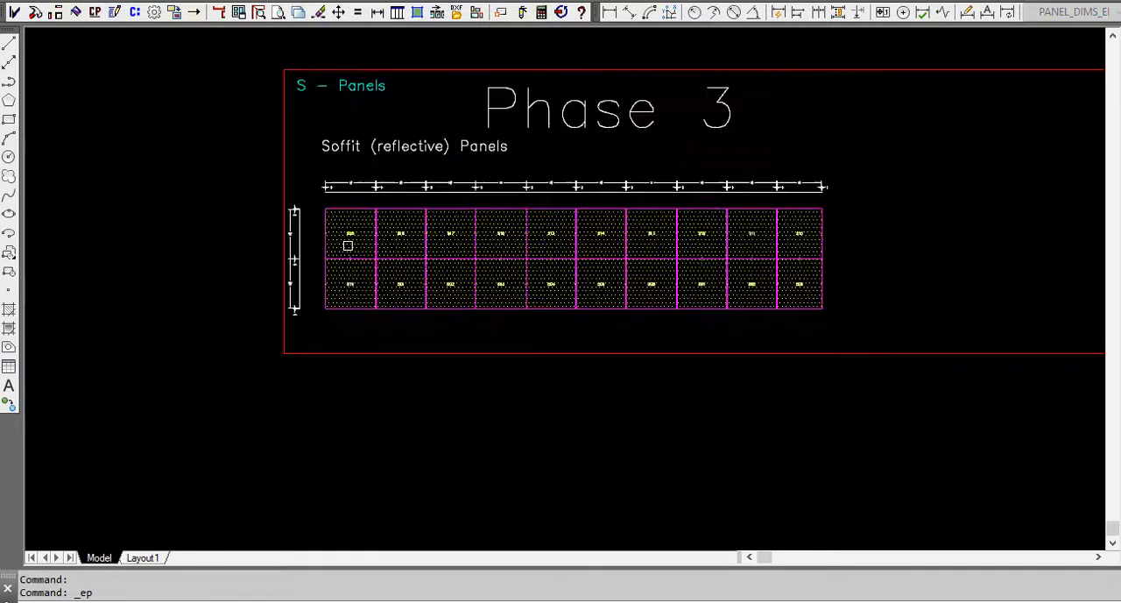
pyautogui.click(352, 226)
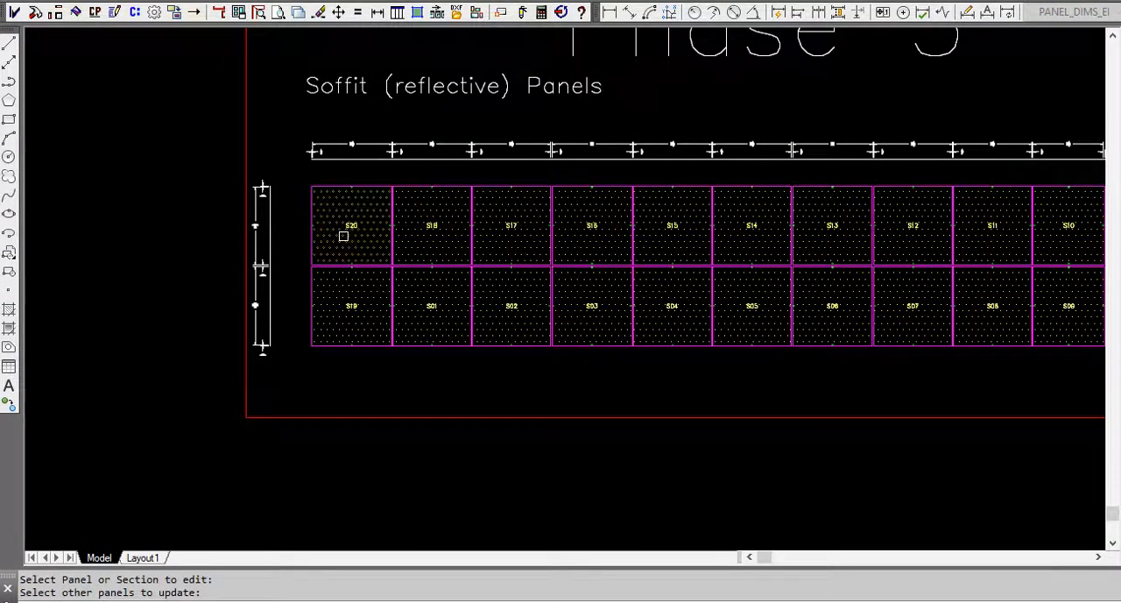
pyautogui.scroll(-2, 350, 241)
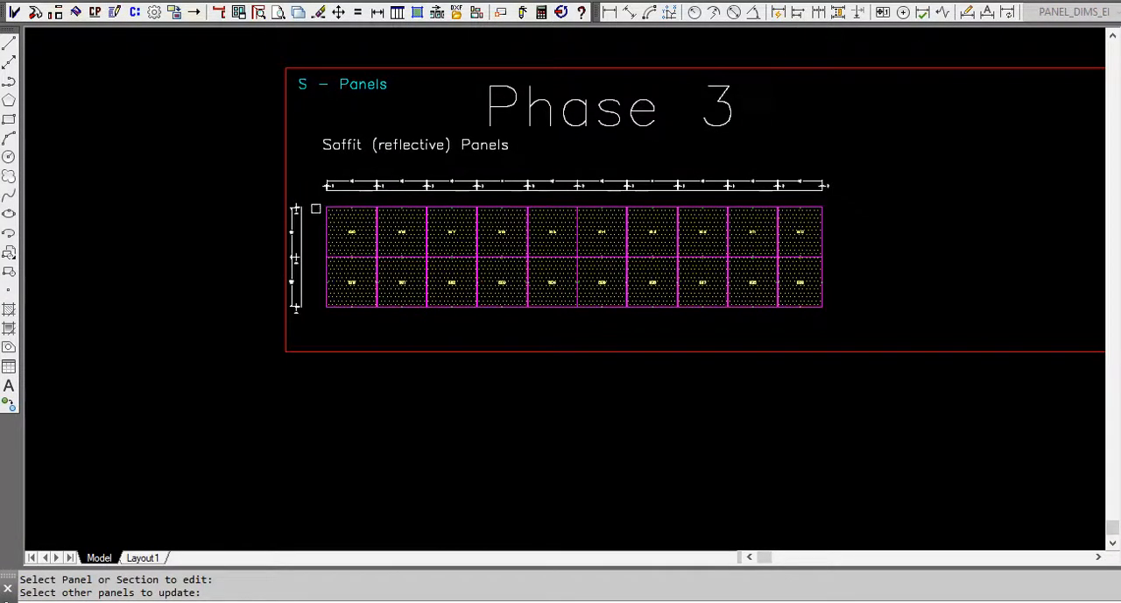
pyautogui.click(319, 209)
pyautogui.click(844, 314)
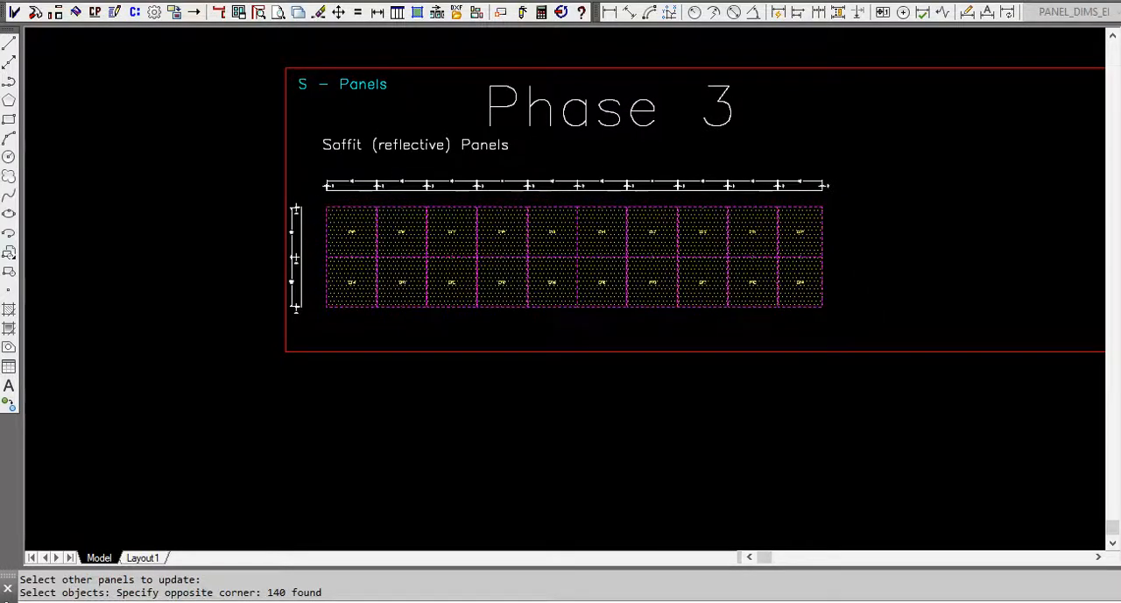
pyautogui.press('Return')
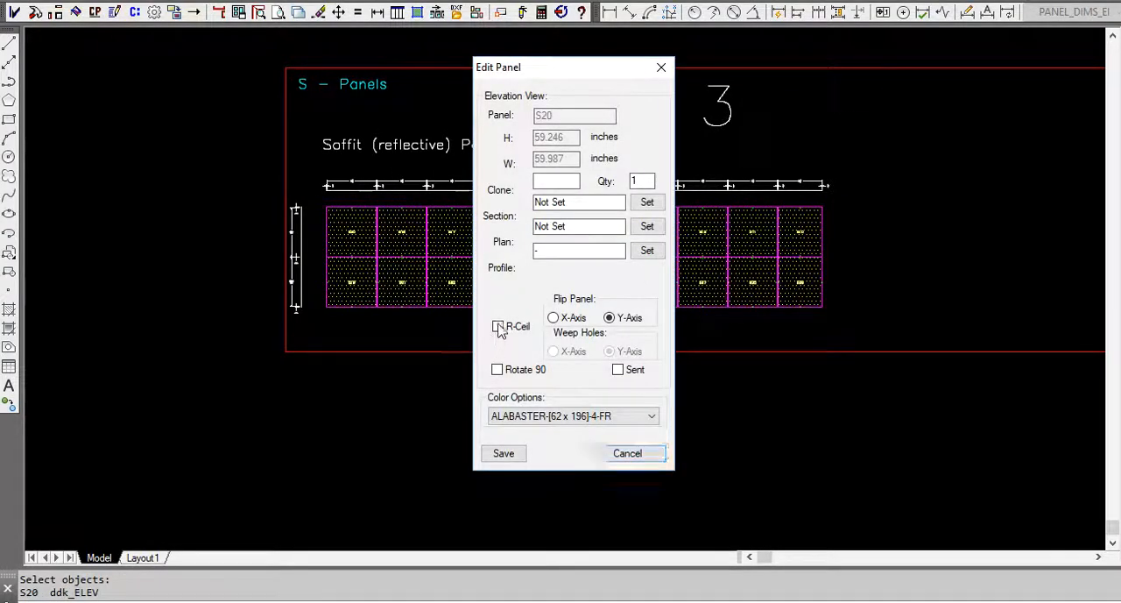
pyautogui.click(497, 326)
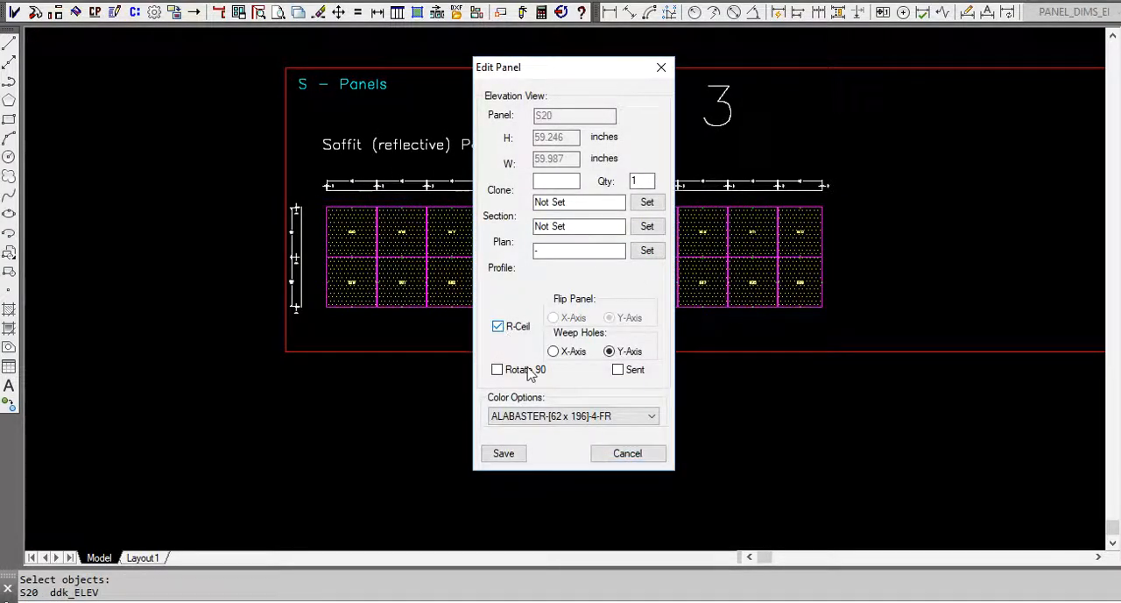
pyautogui.click(505, 452)
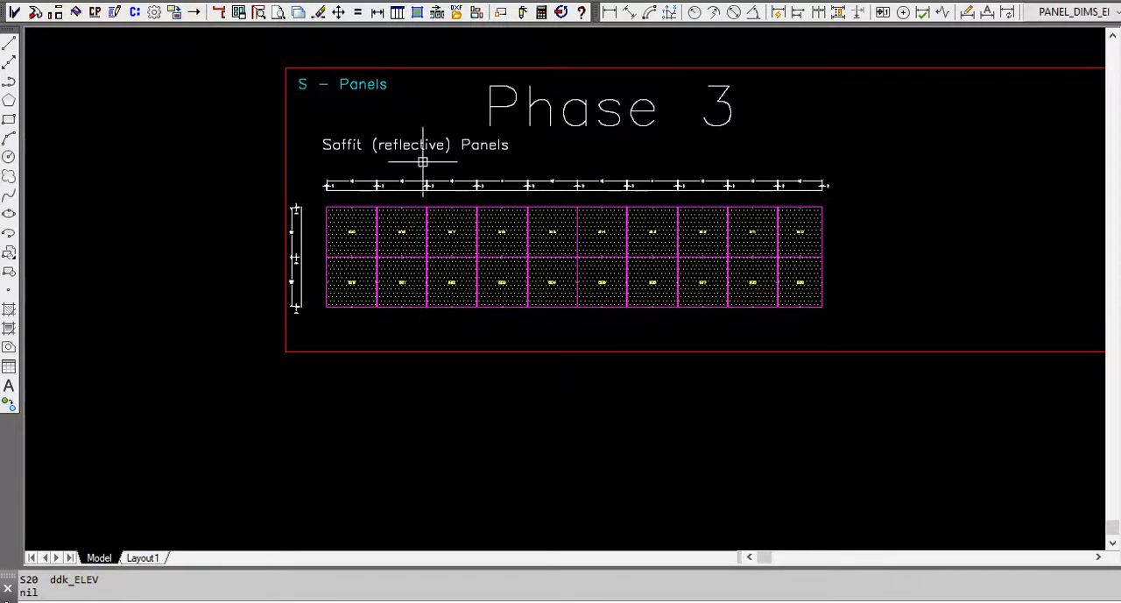
# Draw all standard flat panels, S01 to S20, for the selected Phase 3 soffit panels in the work zone.
pyautogui.click(418, 12)
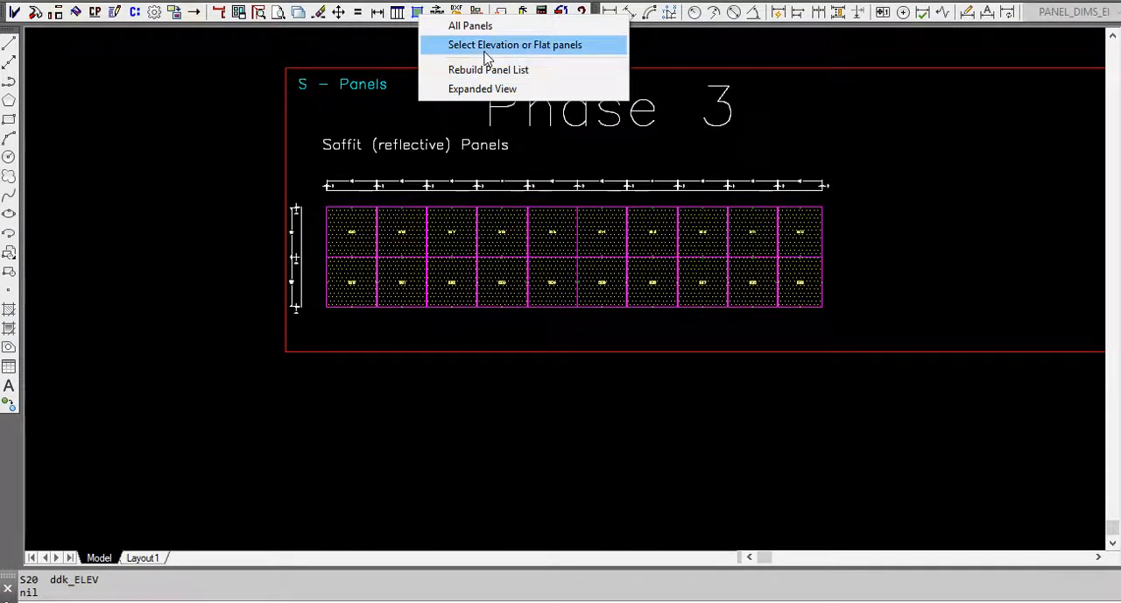
pyautogui.click(452, 44)
pyautogui.click(849, 314)
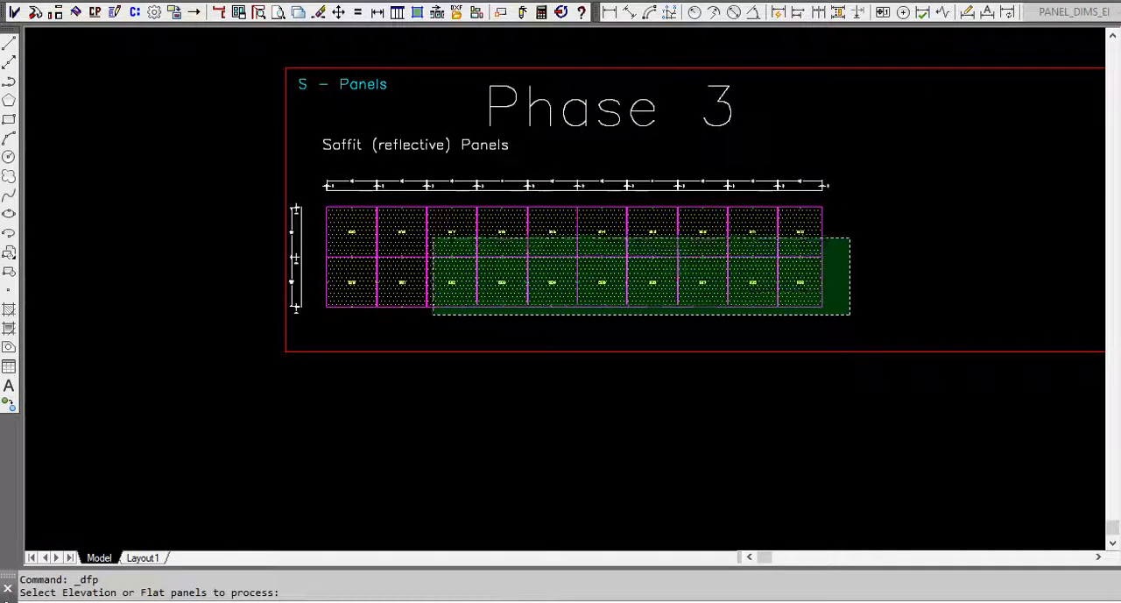
pyautogui.click(317, 200)
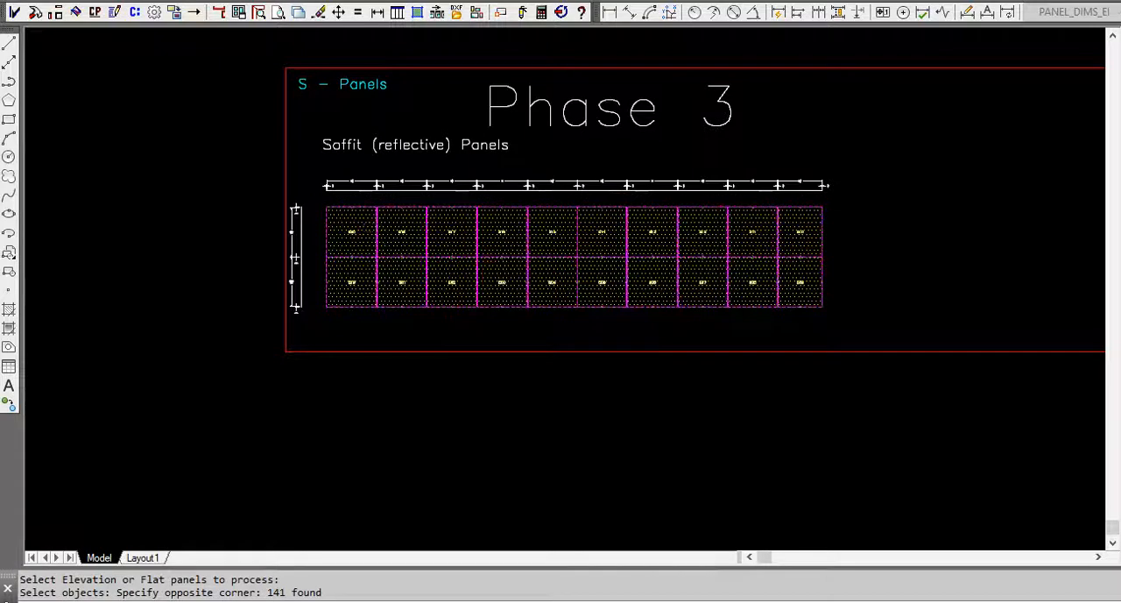
pyautogui.press('Return')
pyautogui.click(462, 394)
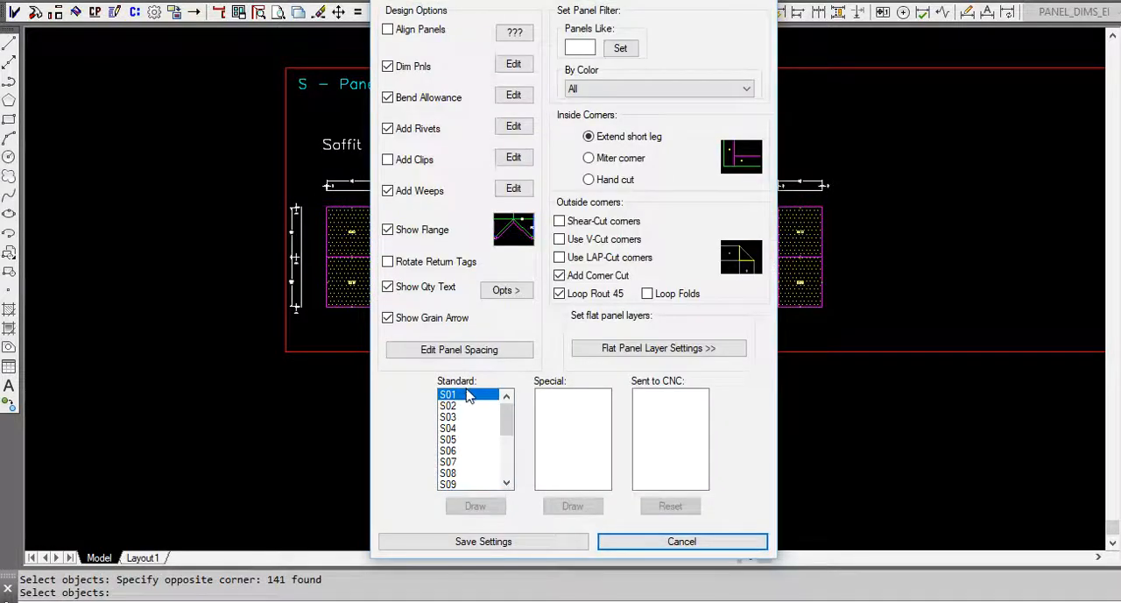
pyautogui.moveTo(464, 405)
pyautogui.mouseDown()
pyautogui.moveTo(450, 534)
pyautogui.moveTo(473, 508)
pyautogui.mouseUp()
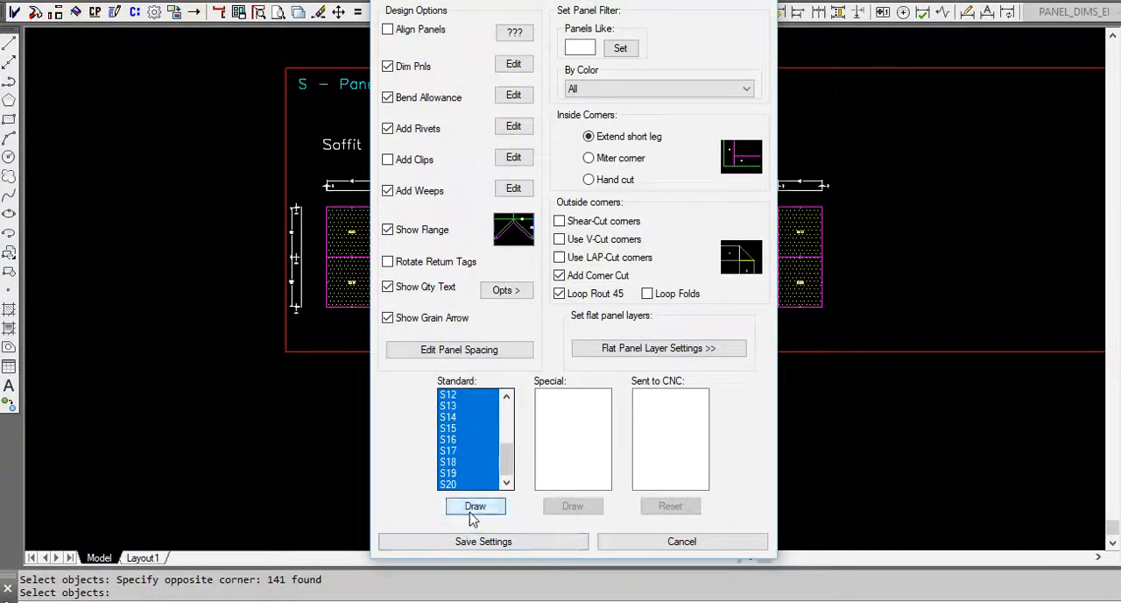
pyautogui.click(473, 506)
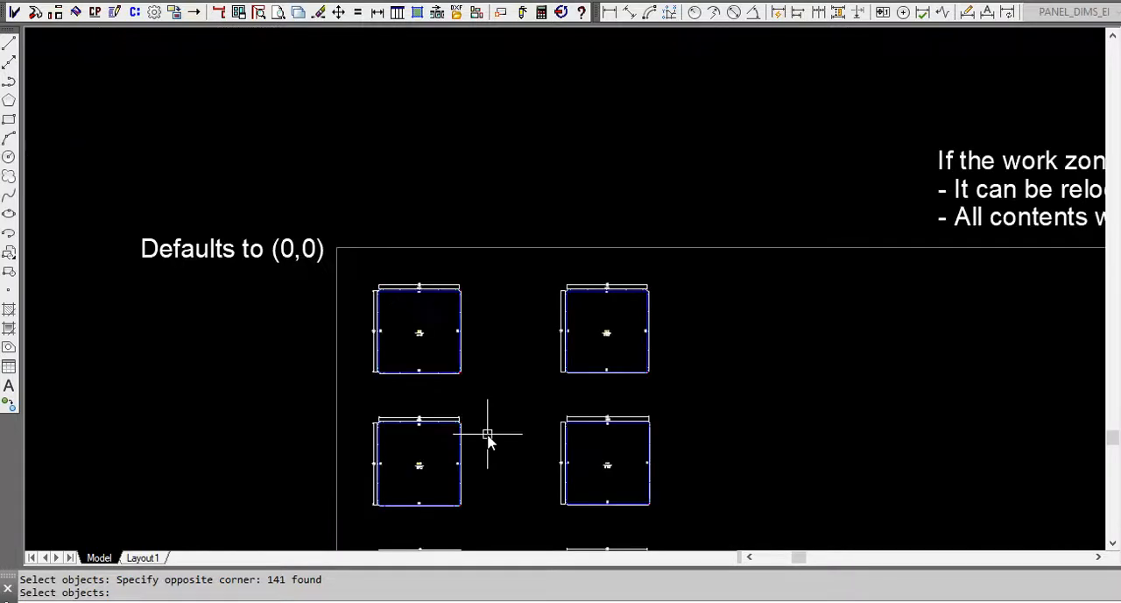
pyautogui.scroll(-10, 462, 342)
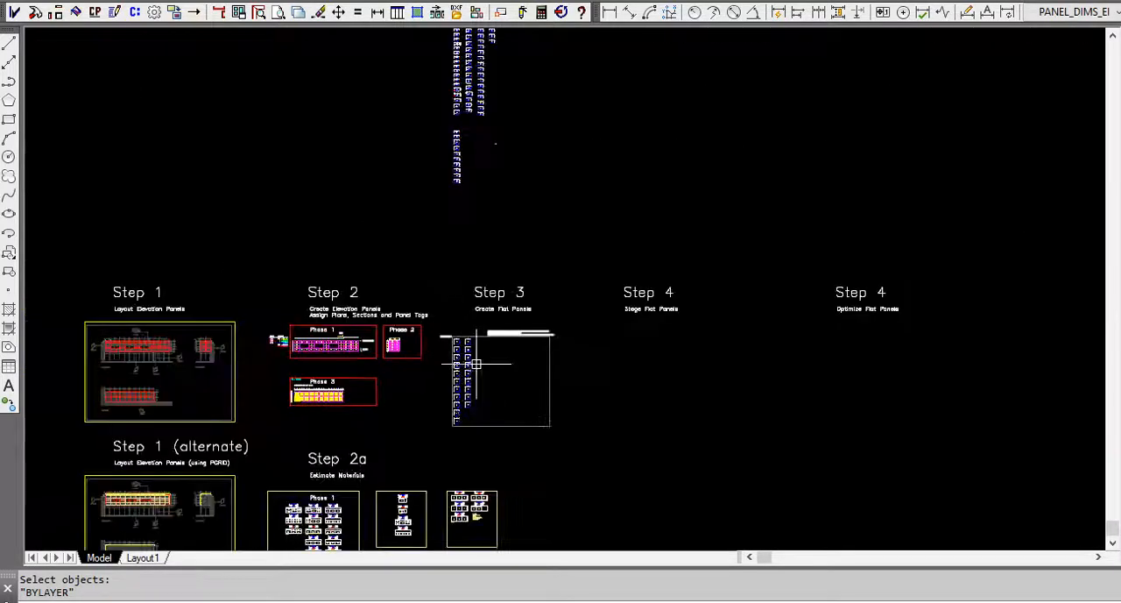
pyautogui.scroll(2, 474, 371)
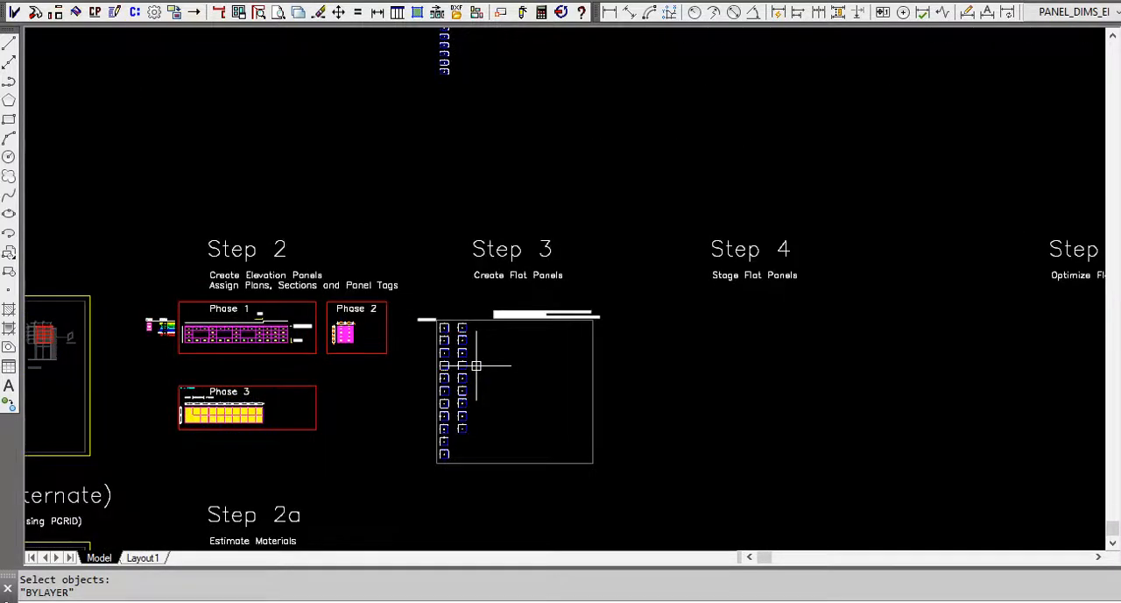
pyautogui.click(421, 15)
pyautogui.click(528, 42)
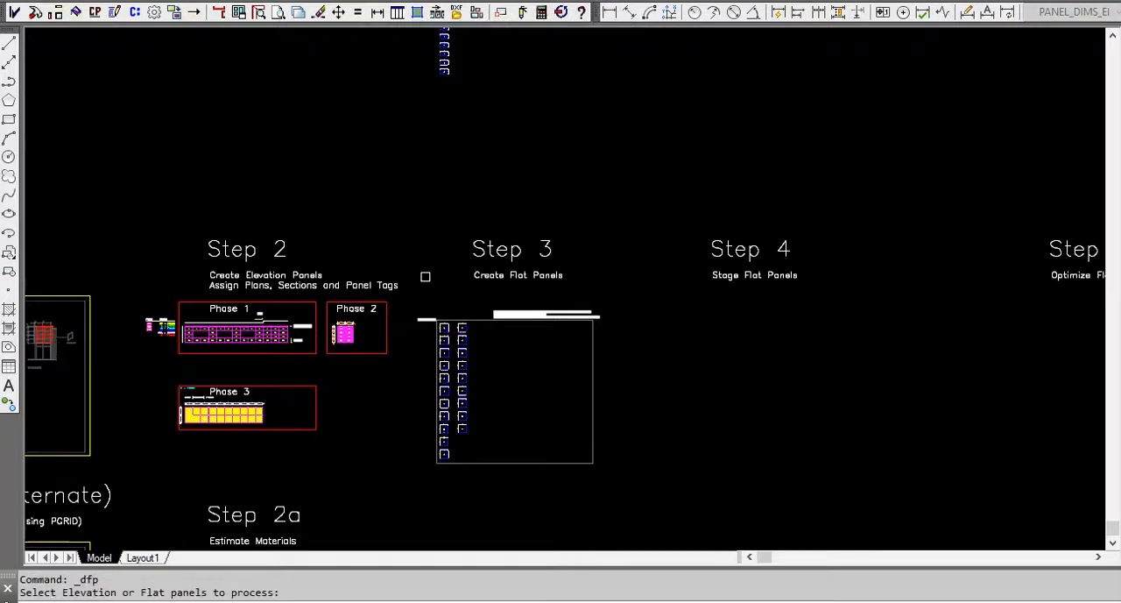
pyautogui.press('Escape')
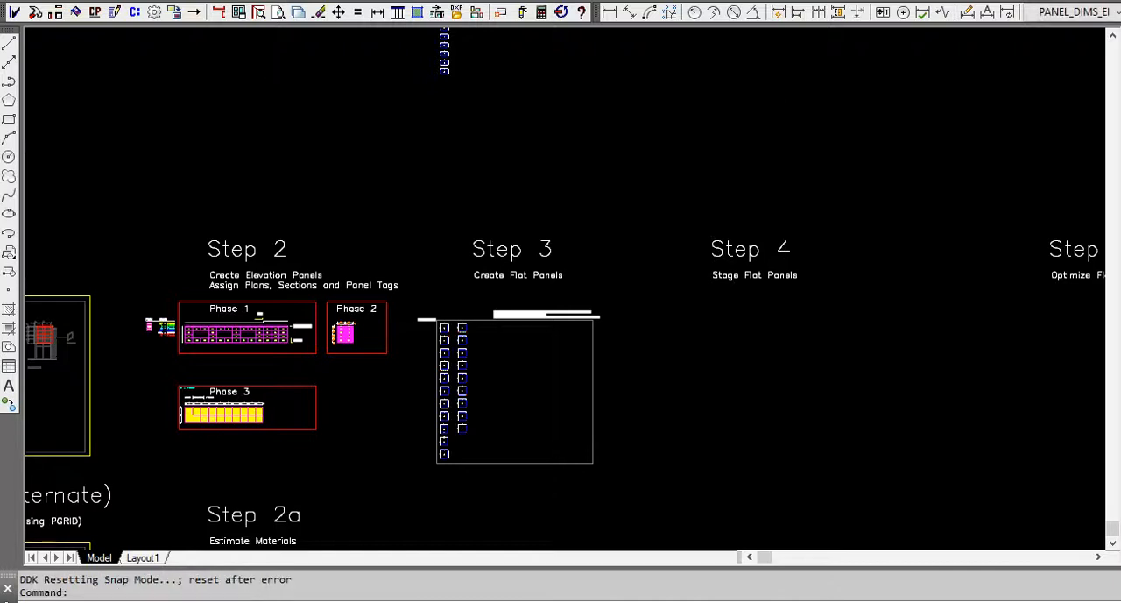
# Try Optimize Sheet Fill on the Phase 3 flat panels selected in the work zone.
pyautogui.click(135, 13)
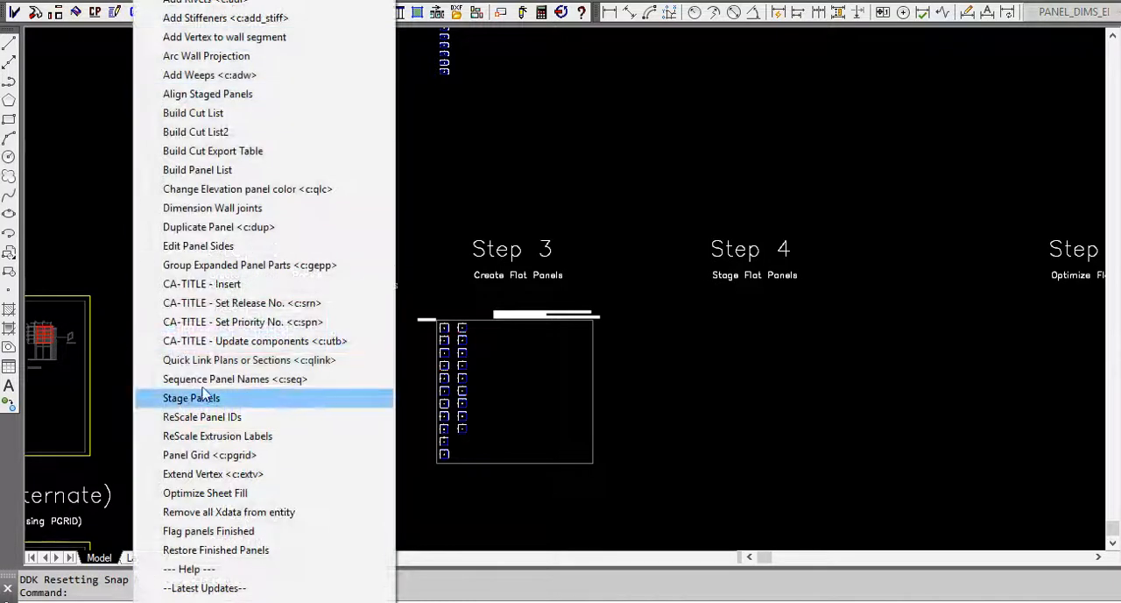
pyautogui.click(244, 495)
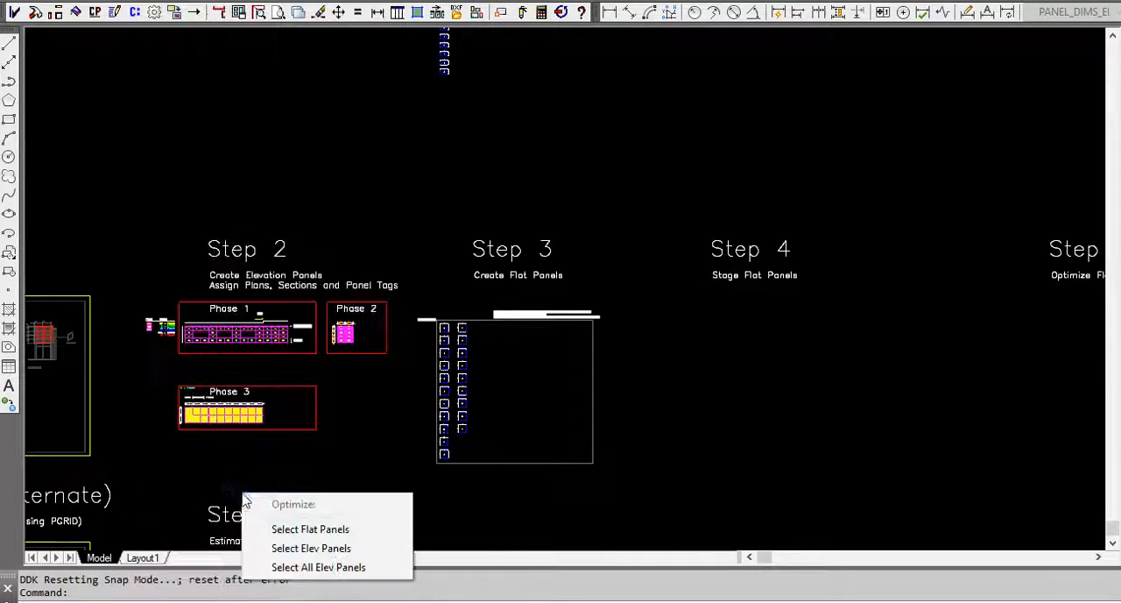
pyautogui.click(348, 529)
pyautogui.click(424, 298)
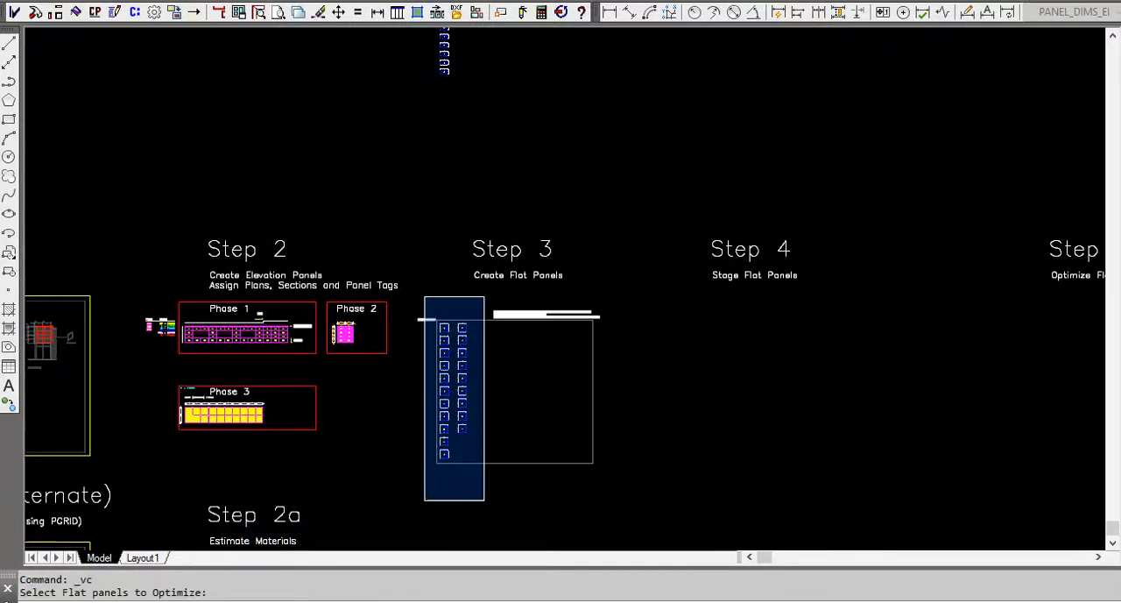
pyautogui.click(477, 496)
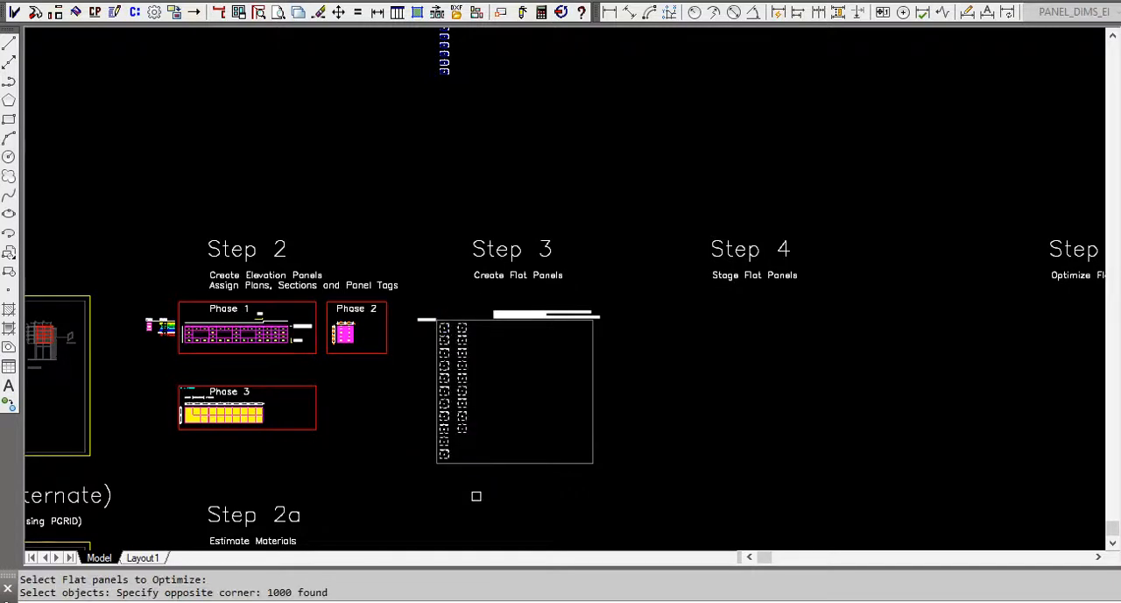
pyautogui.press('Escape')
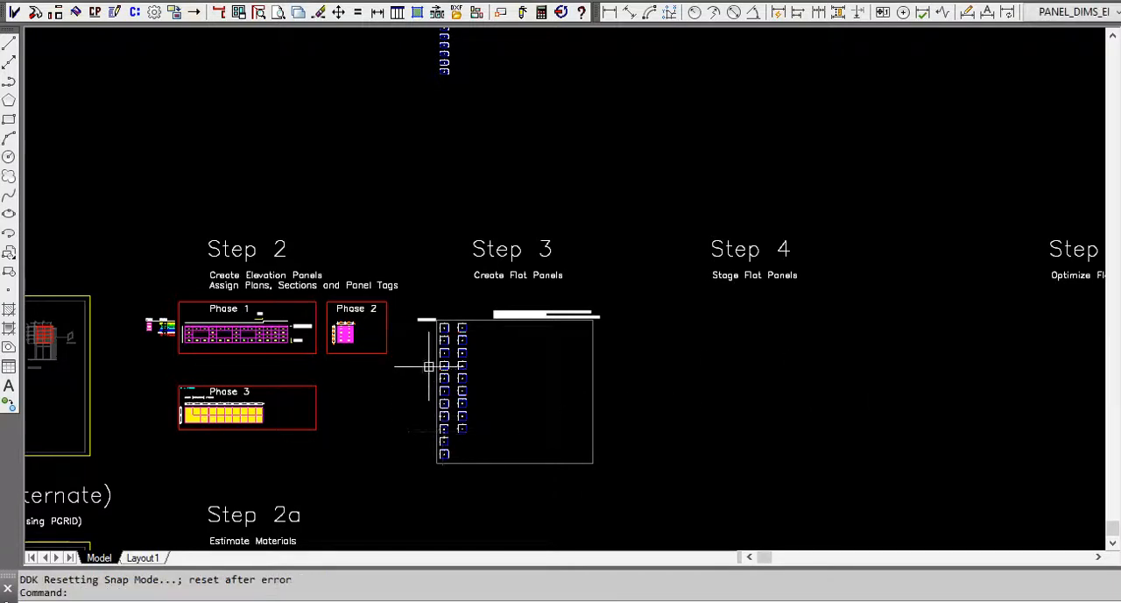
pyautogui.scroll(3, 443, 376)
pyautogui.scroll(-3, 449, 375)
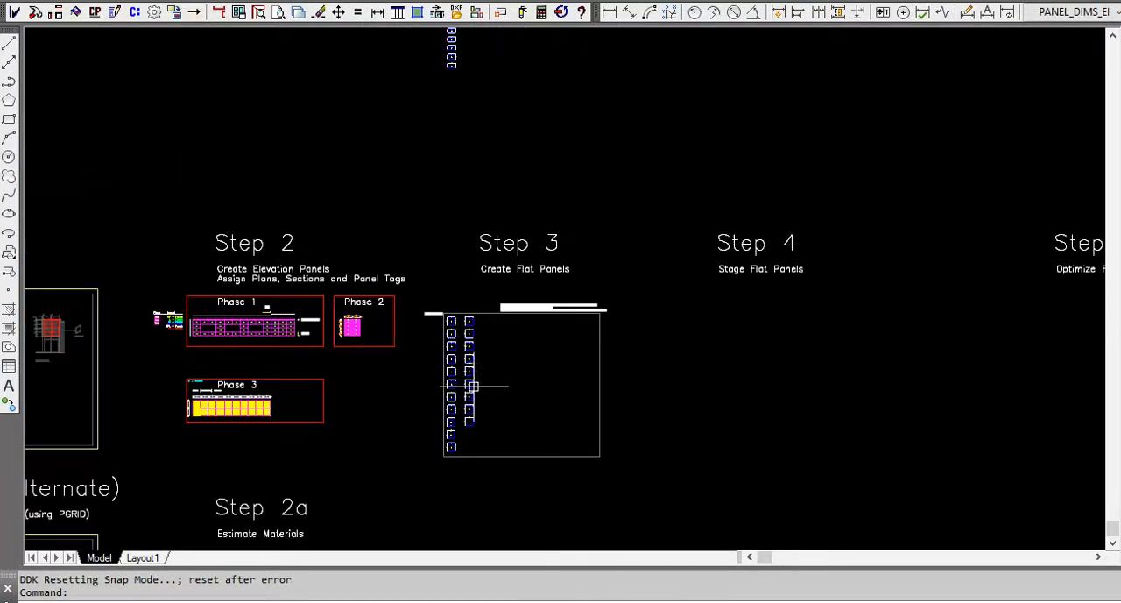
# Stage the Phase 3 flat panels from the work zone in a row above the Step 4 Stage Flat Panels heading.
pyautogui.scroll(-4, 471, 403)
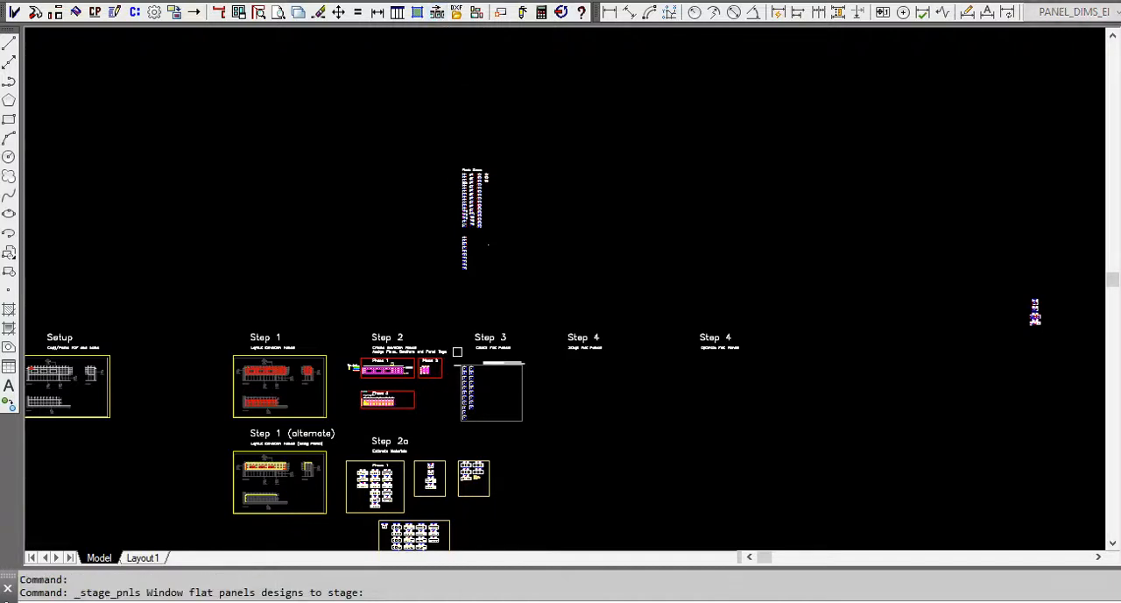
pyautogui.click(454, 346)
pyautogui.click(487, 438)
pyautogui.press('Return')
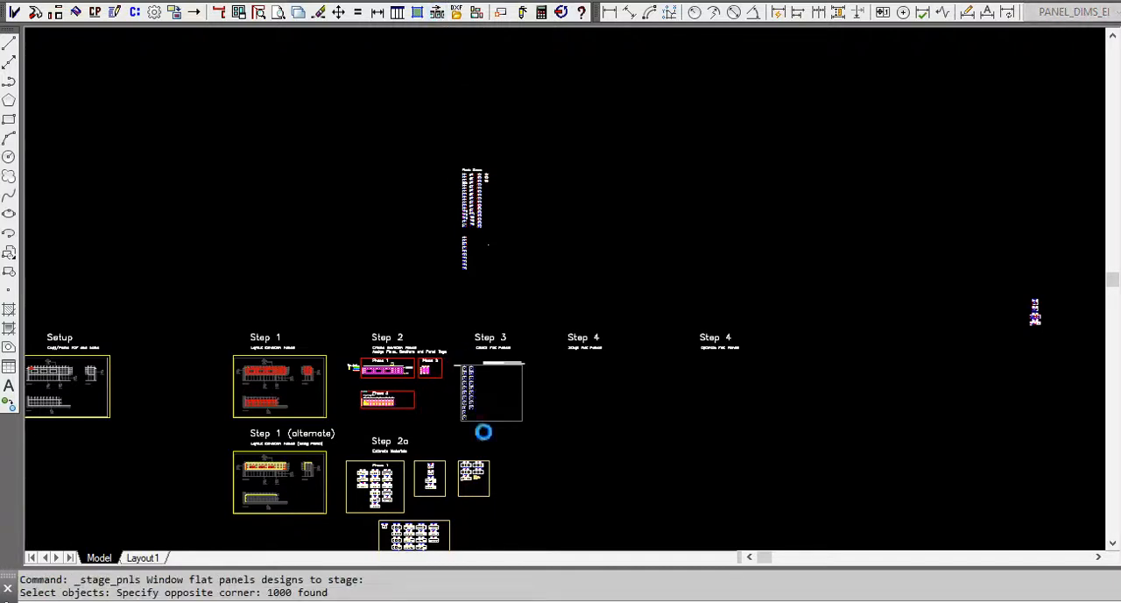
pyautogui.click(572, 300)
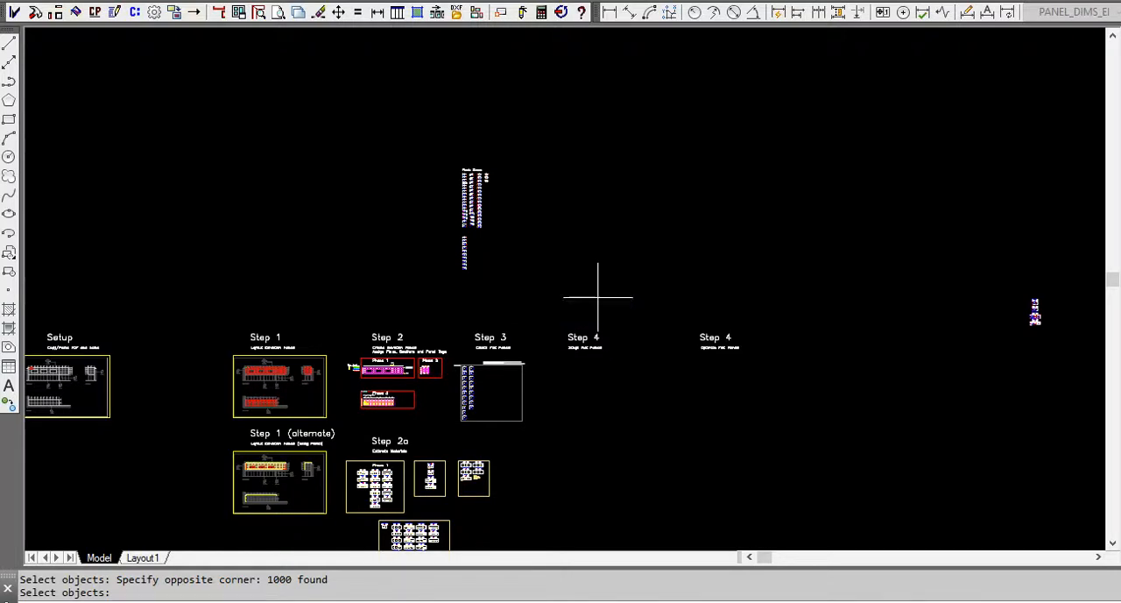
pyautogui.click(513, 295)
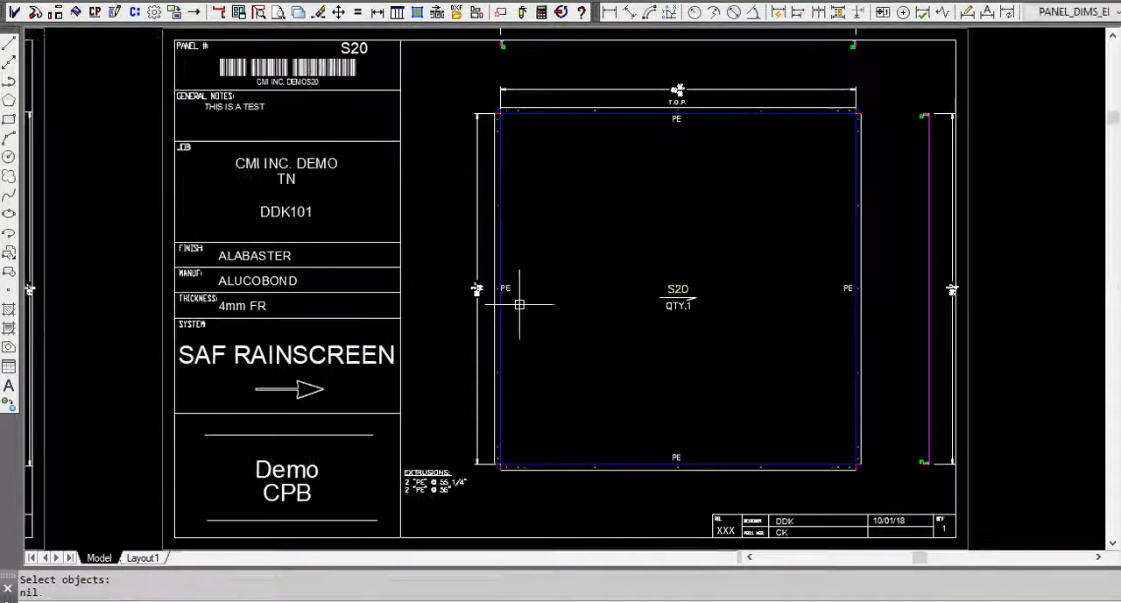
# Optimize the staged flat panels S01 to S20 into filled cut sheets with Best fill, placing the control label beyond S20.
pyautogui.scroll(-6, 790, 243)
pyautogui.scroll(-8, 849, 254)
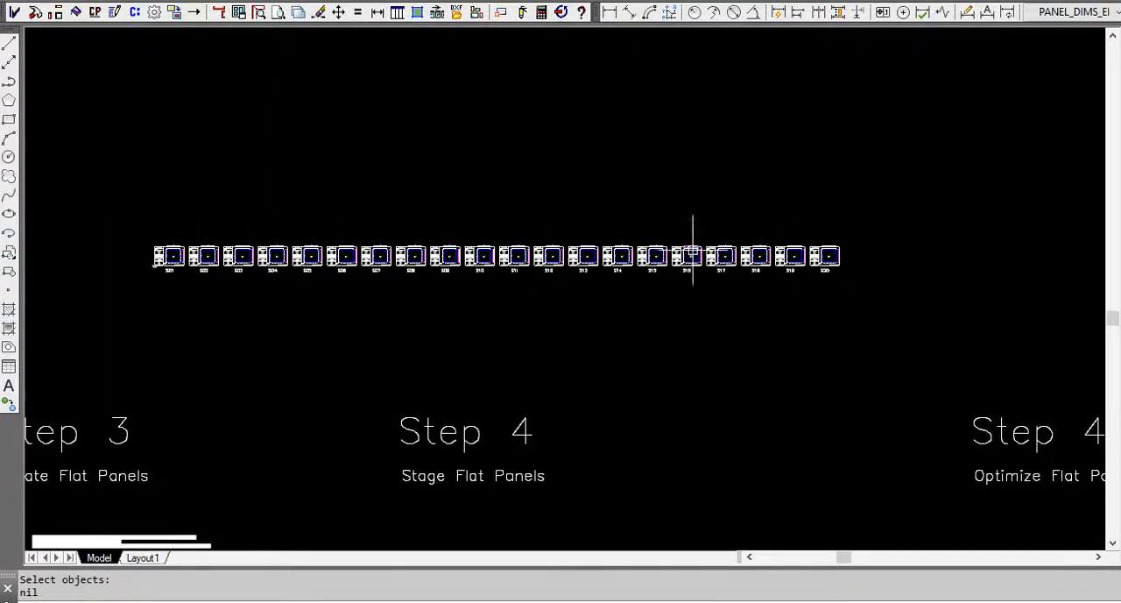
pyautogui.click(238, 14)
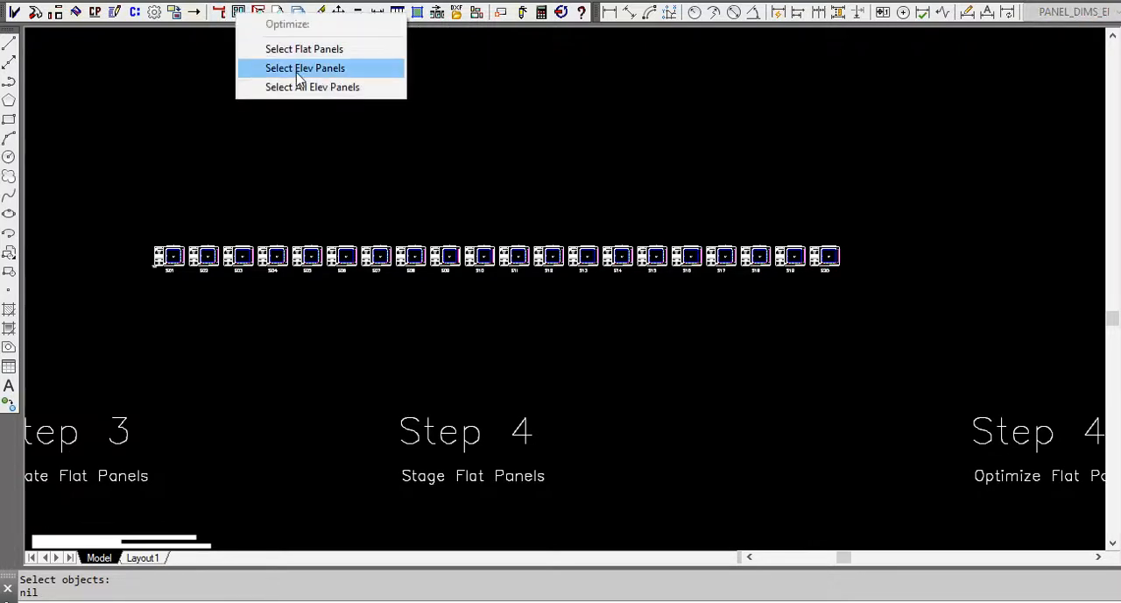
pyautogui.click(311, 49)
pyautogui.moveTo(104, 205); pyautogui.dragTo(845, 298)
pyautogui.press('Return')
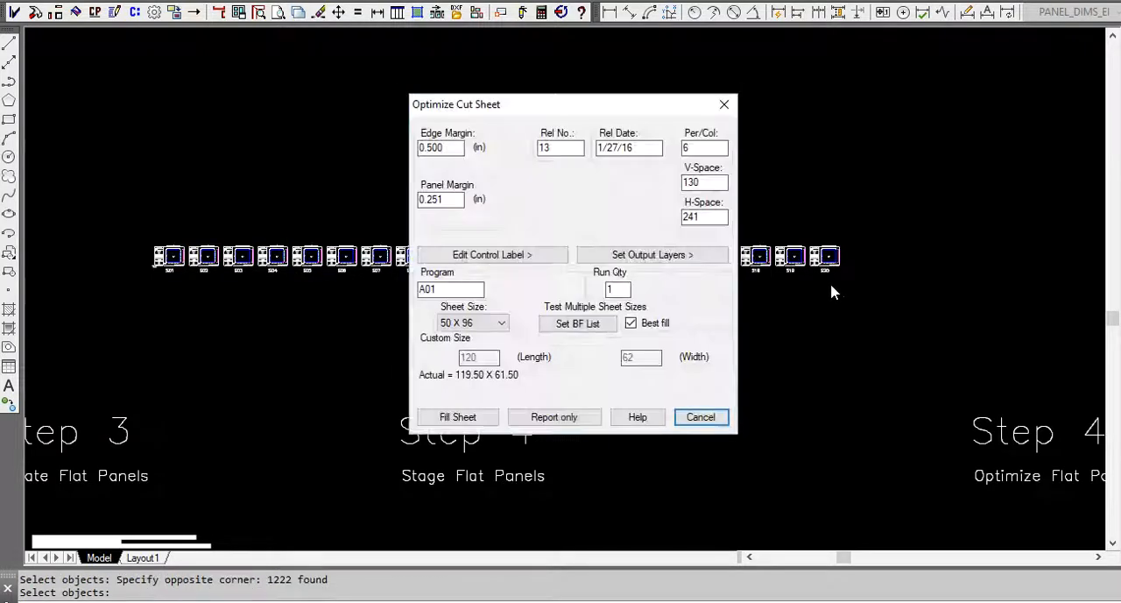
pyautogui.click(470, 417)
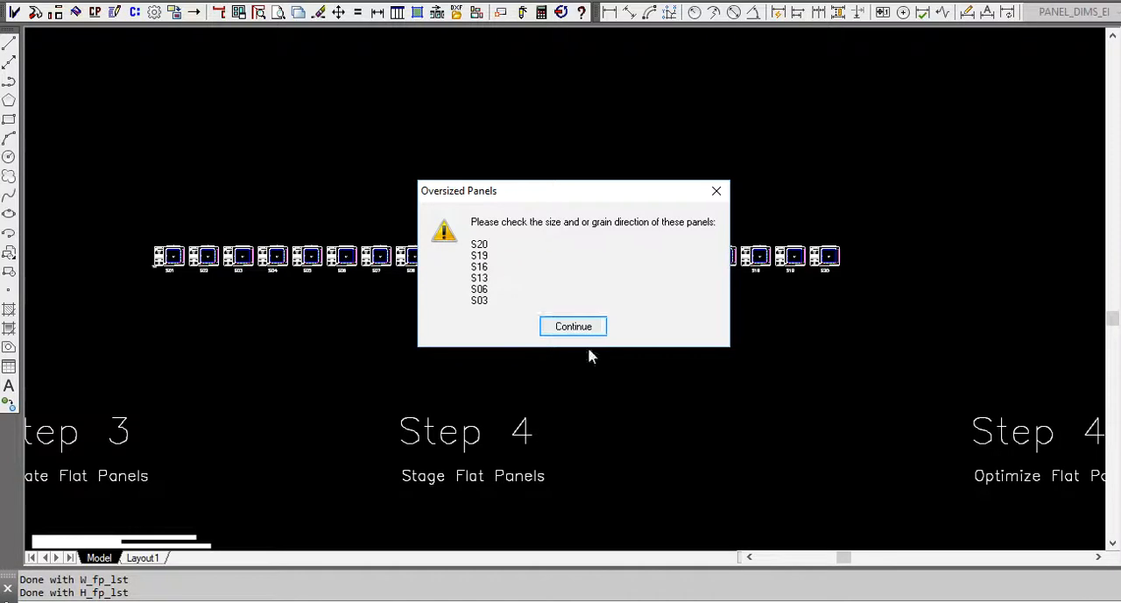
pyautogui.click(586, 326)
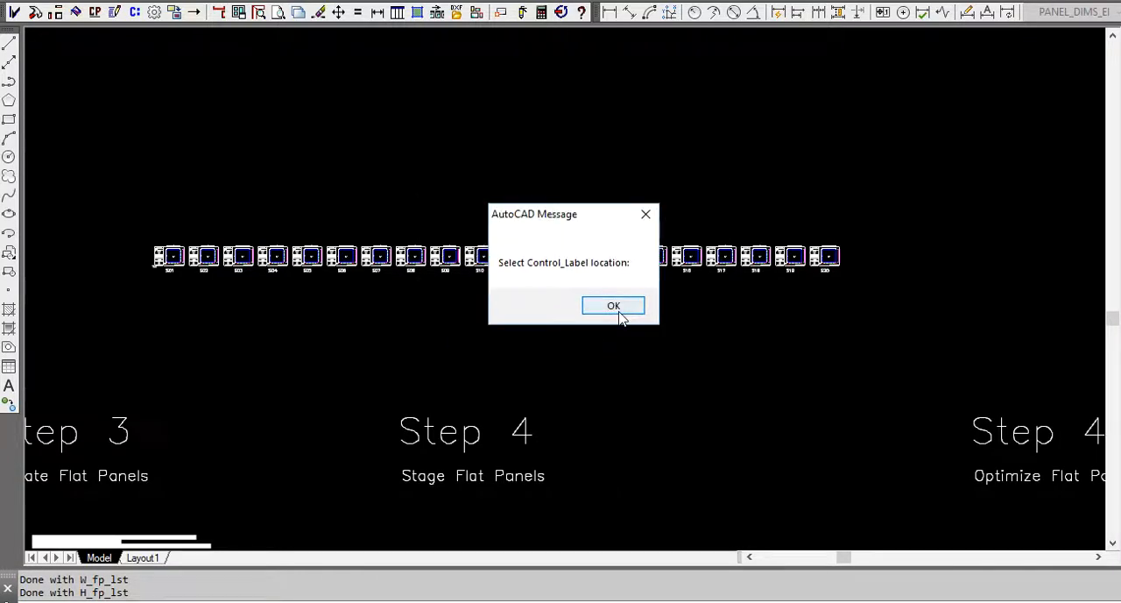
pyautogui.click(613, 305)
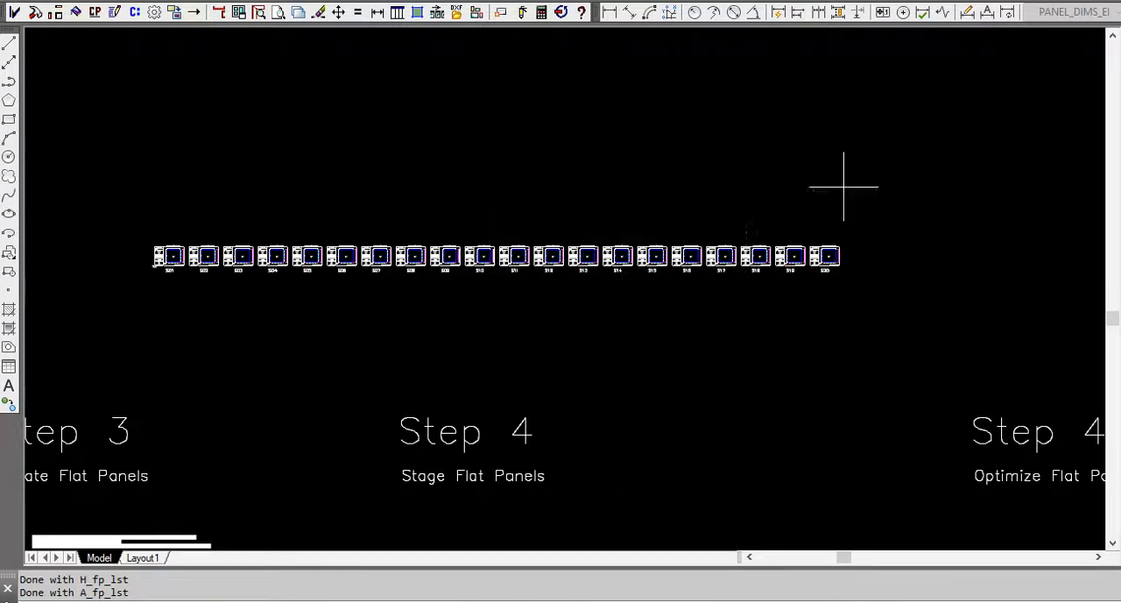
pyautogui.click(909, 229)
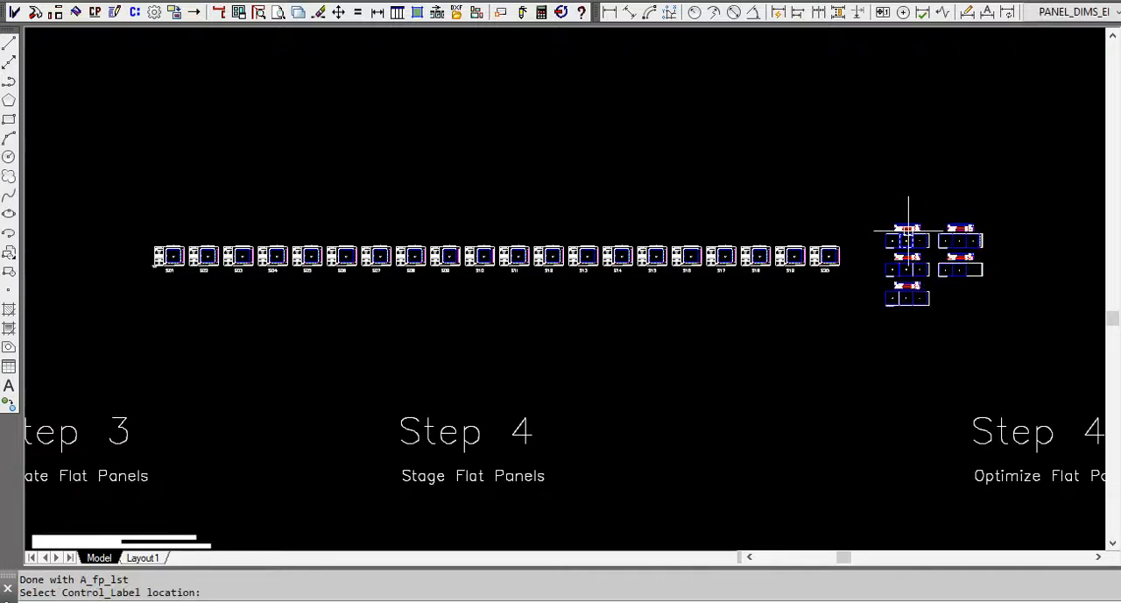
# Examine the optimized cut sheets and the overall dimensions of the staged panels around S07 to S11, especially the height of S09.
pyautogui.scroll(5, 951, 242)
pyautogui.scroll(-7, 978, 270)
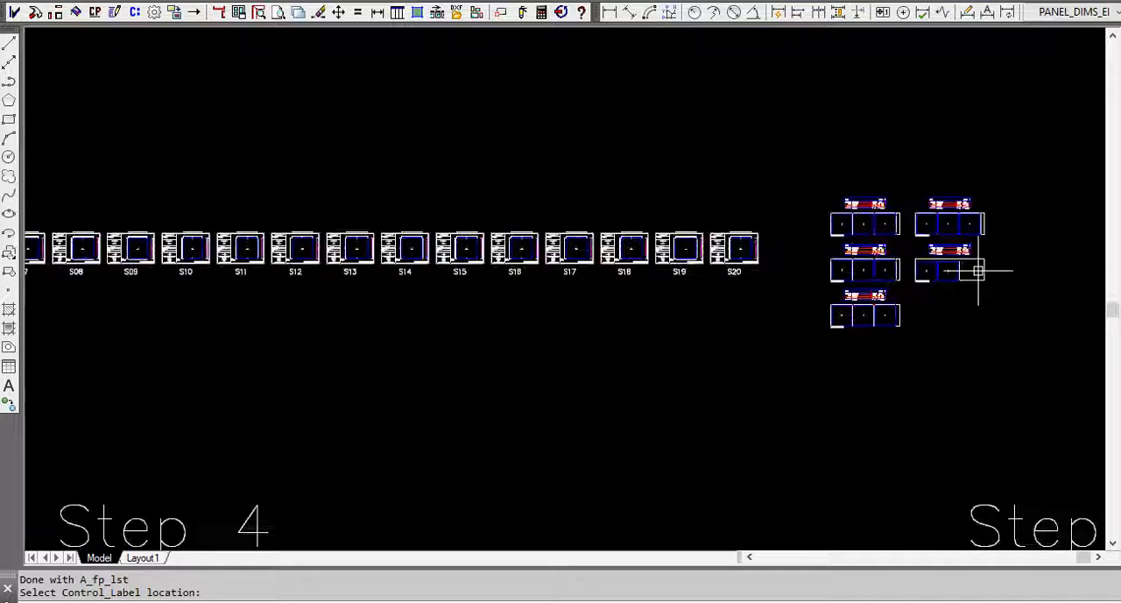
pyautogui.scroll(-2, 493, 275)
pyautogui.scroll(10, 343, 237)
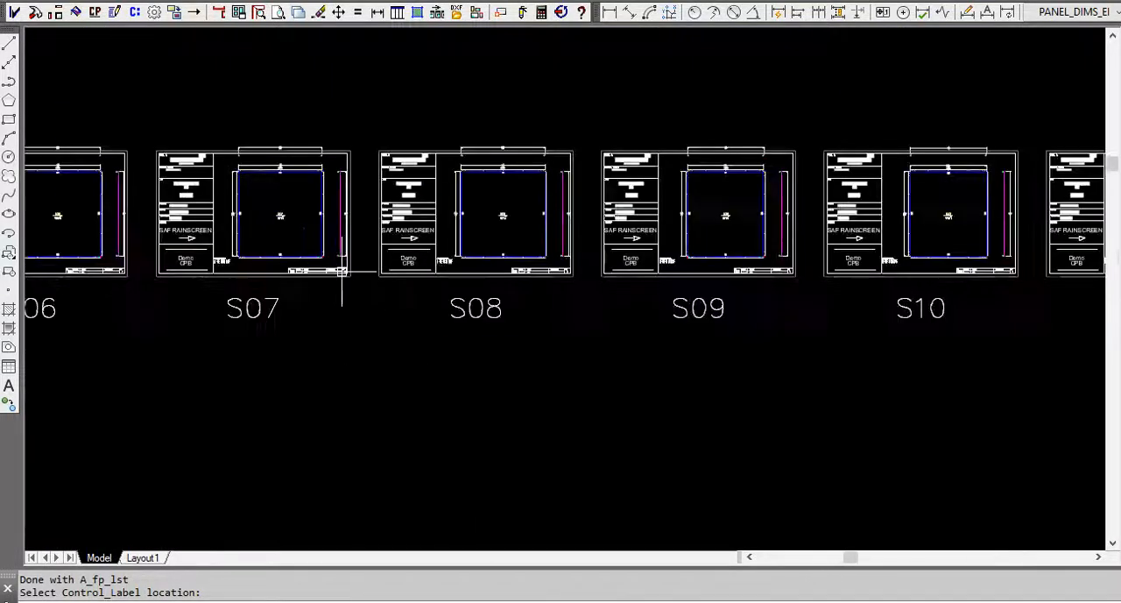
pyautogui.scroll(-2, 590, 301)
pyautogui.scroll(4, 666, 301)
pyautogui.scroll(8, 743, 220)
pyautogui.scroll(-6, 766, 215)
pyautogui.scroll(8, 593, 220)
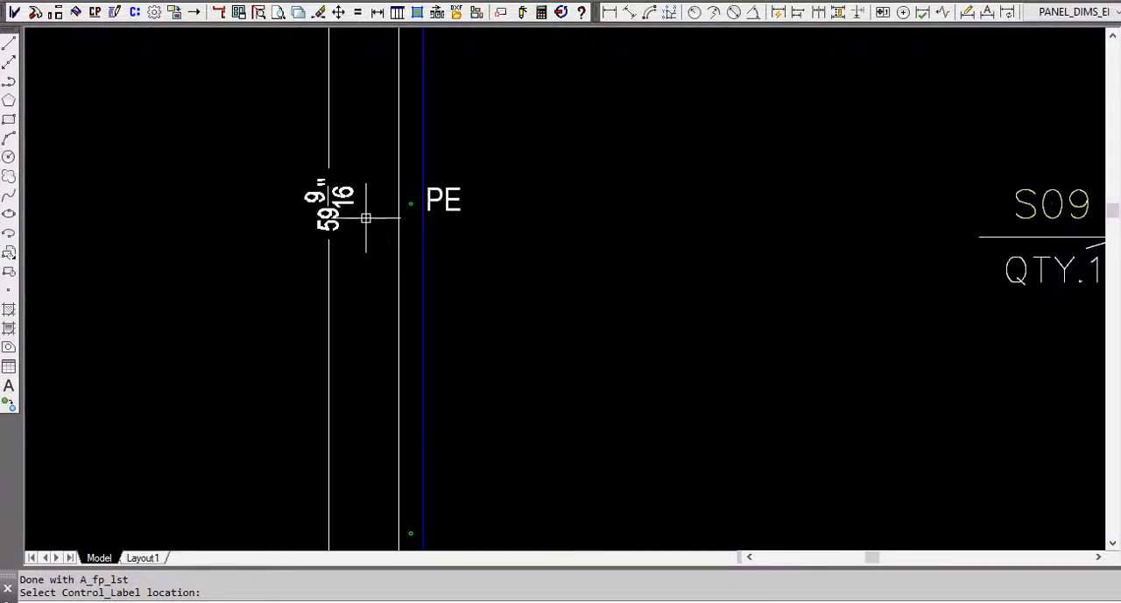
pyautogui.scroll(-6, 367, 218)
pyautogui.scroll(6, 408, 210)
pyautogui.scroll(-7, 453, 129)
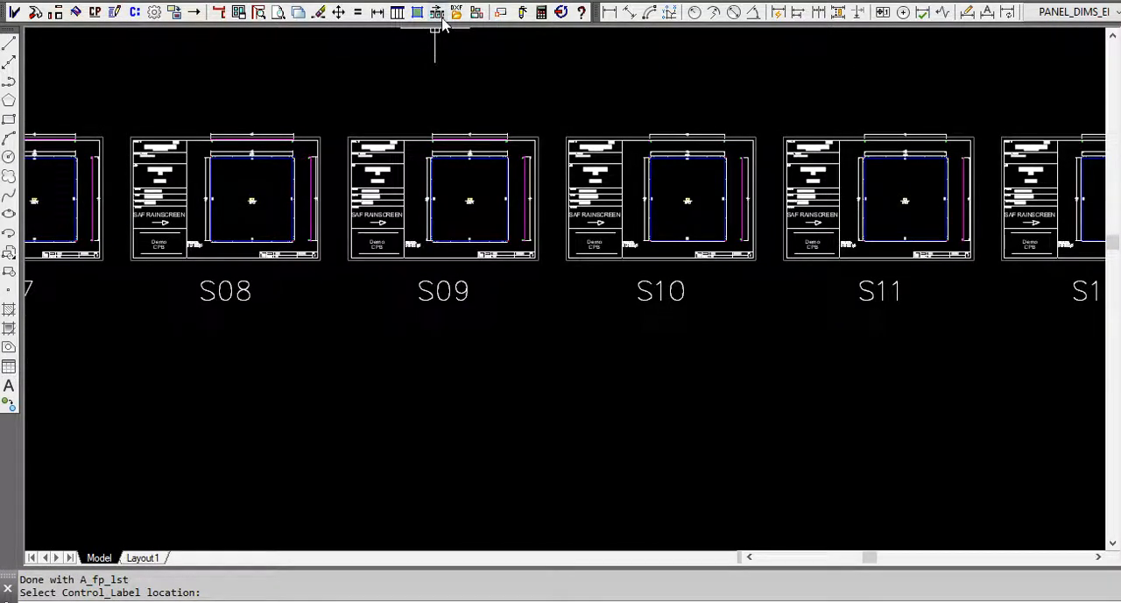
pyautogui.scroll(-8, 321, 150)
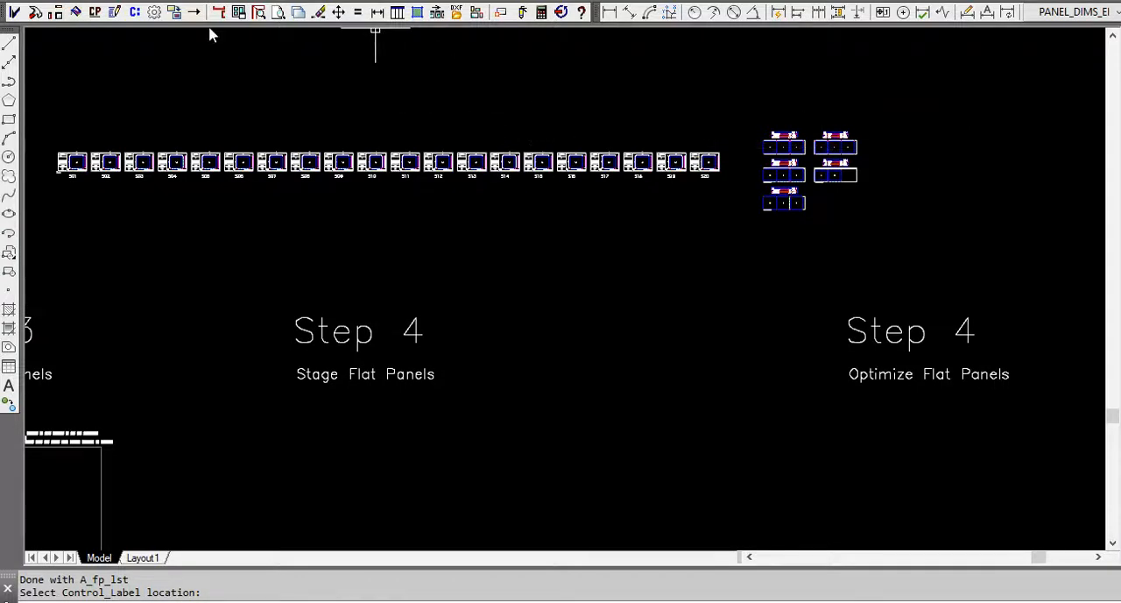
# Review the Best Fill sheet size list for the staged flat panels, closing the sheet optimizer without filling sheets.
pyautogui.click(239, 13)
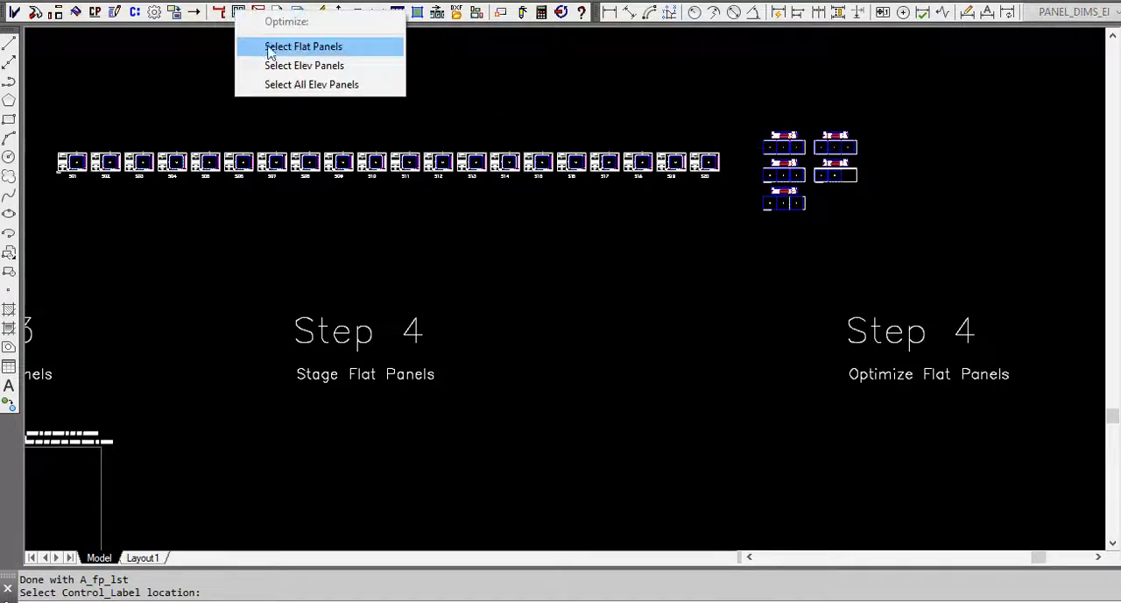
pyautogui.click(314, 48)
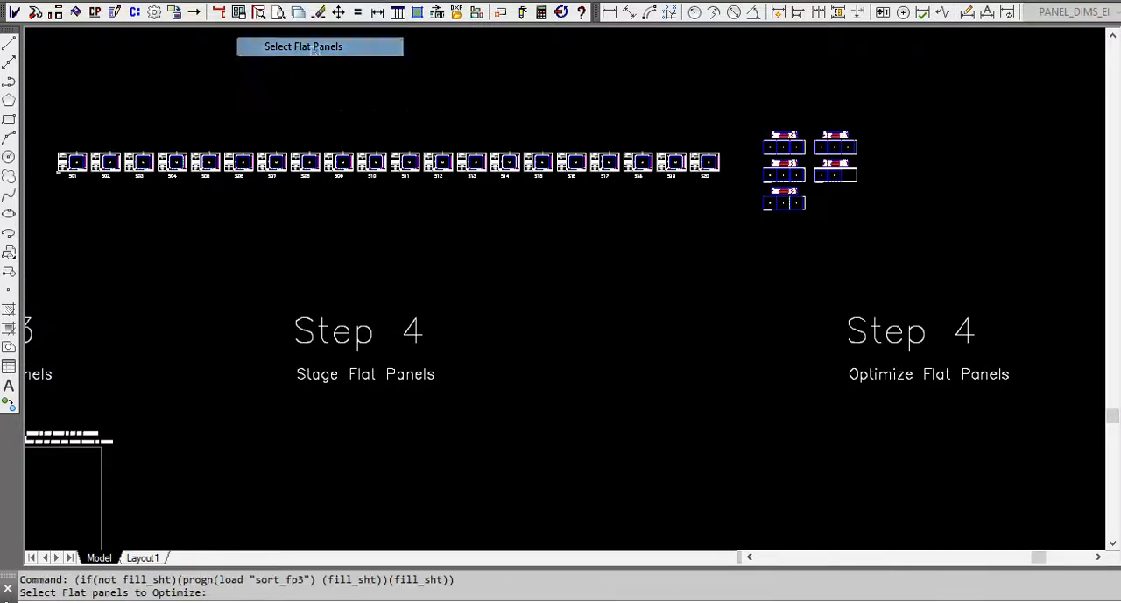
pyautogui.click(44, 132)
pyautogui.click(726, 196)
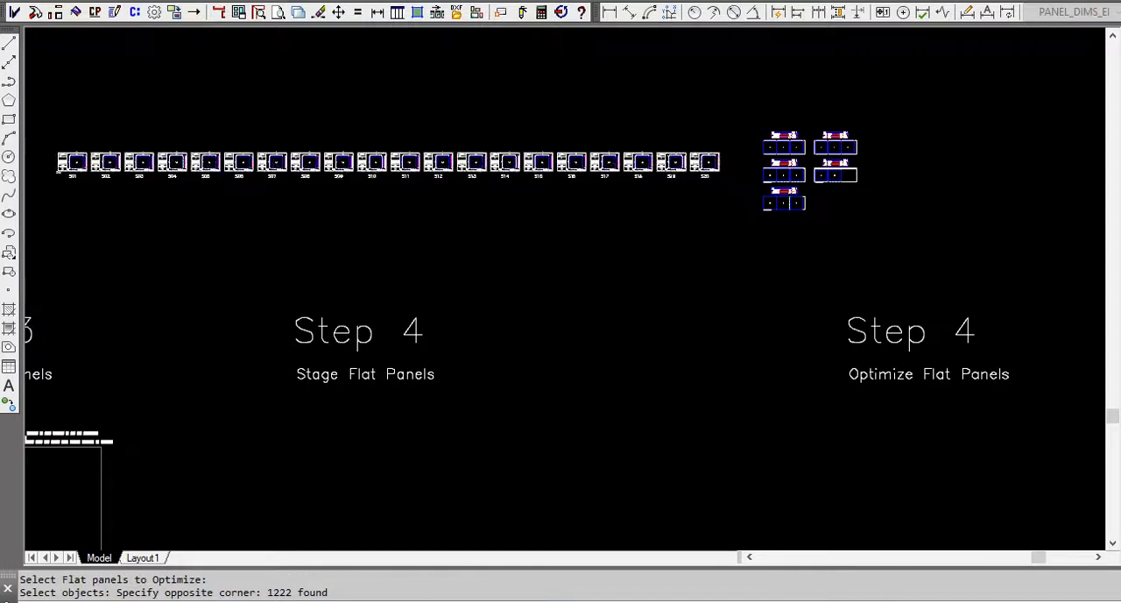
pyautogui.press('Return')
pyautogui.click(602, 324)
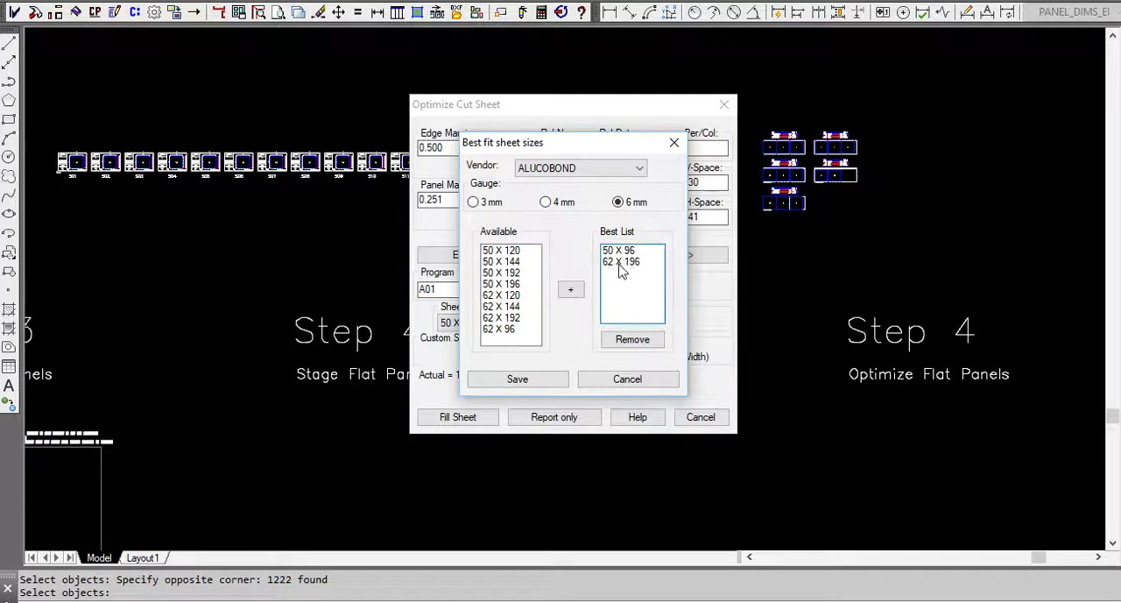
pyautogui.click(674, 143)
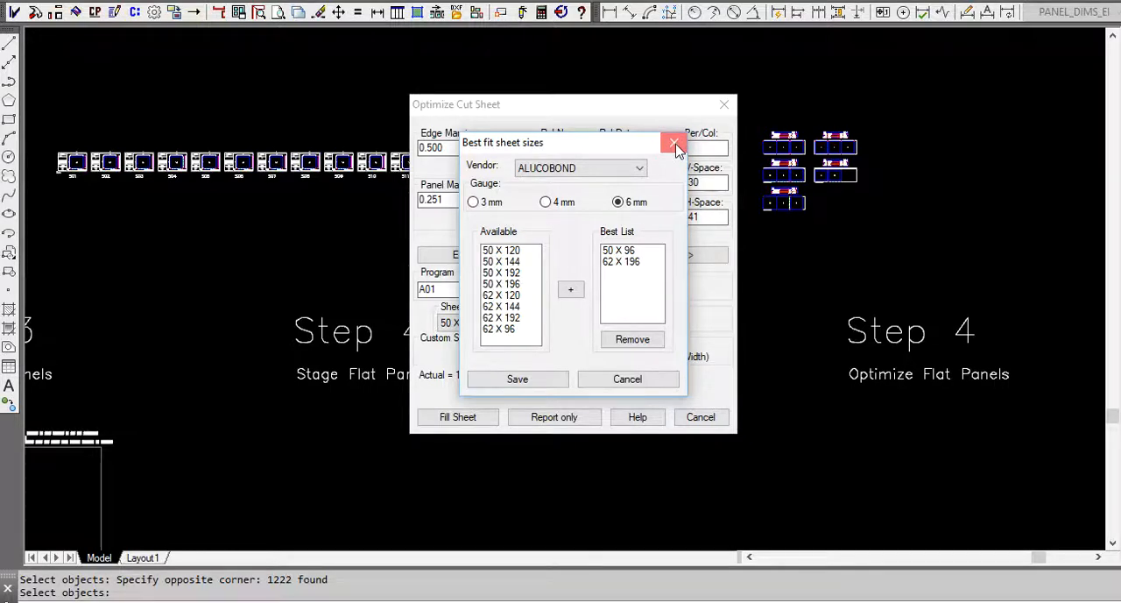
pyautogui.click(674, 144)
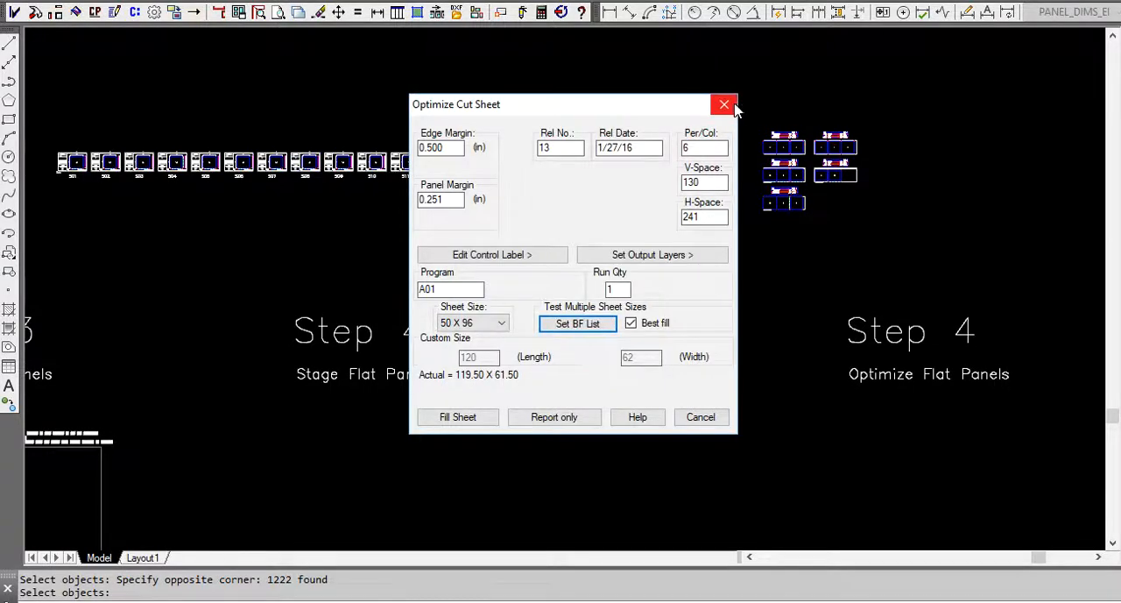
pyautogui.click(724, 105)
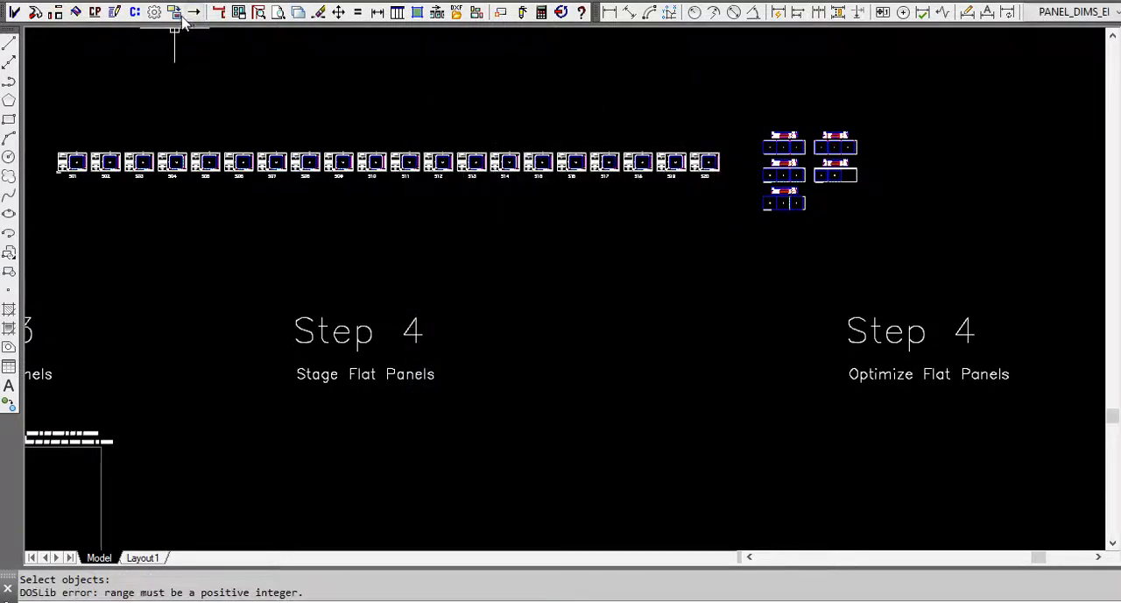
# Check the return dimension of the standard PE label in the 43RS extrusion labels, closing them without saving.
pyautogui.click(176, 15)
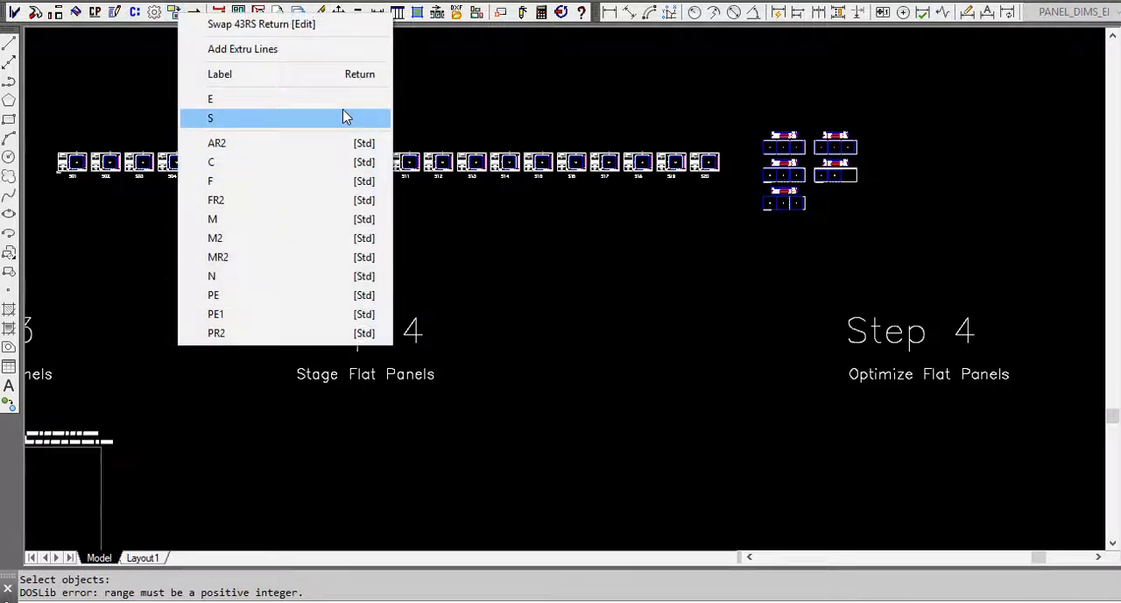
pyautogui.click(346, 34)
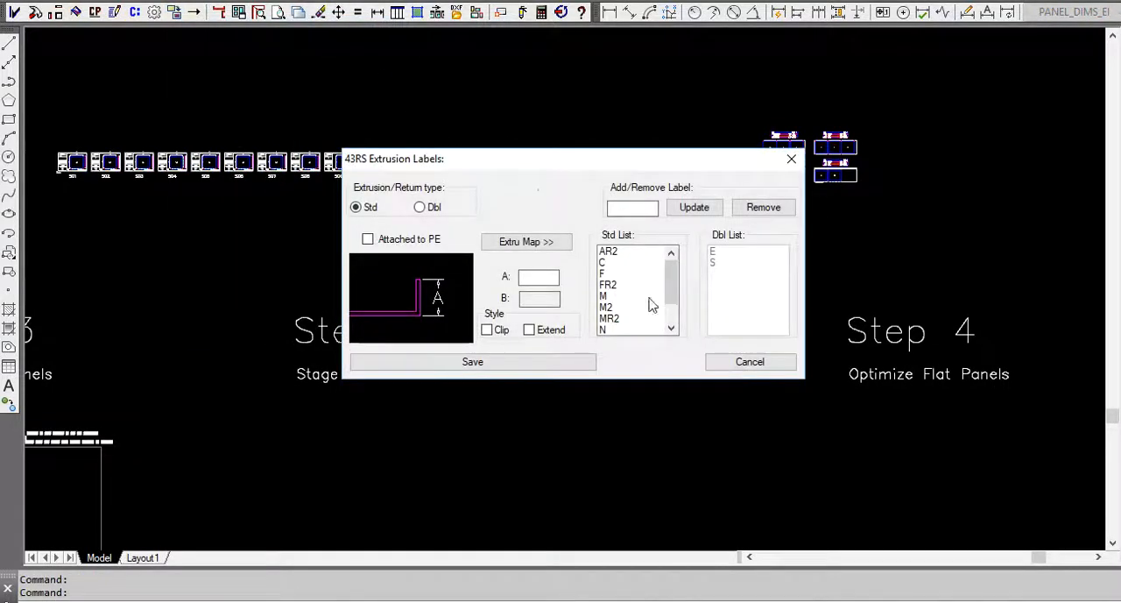
pyautogui.moveTo(667, 286); pyautogui.dragTo(671, 303)
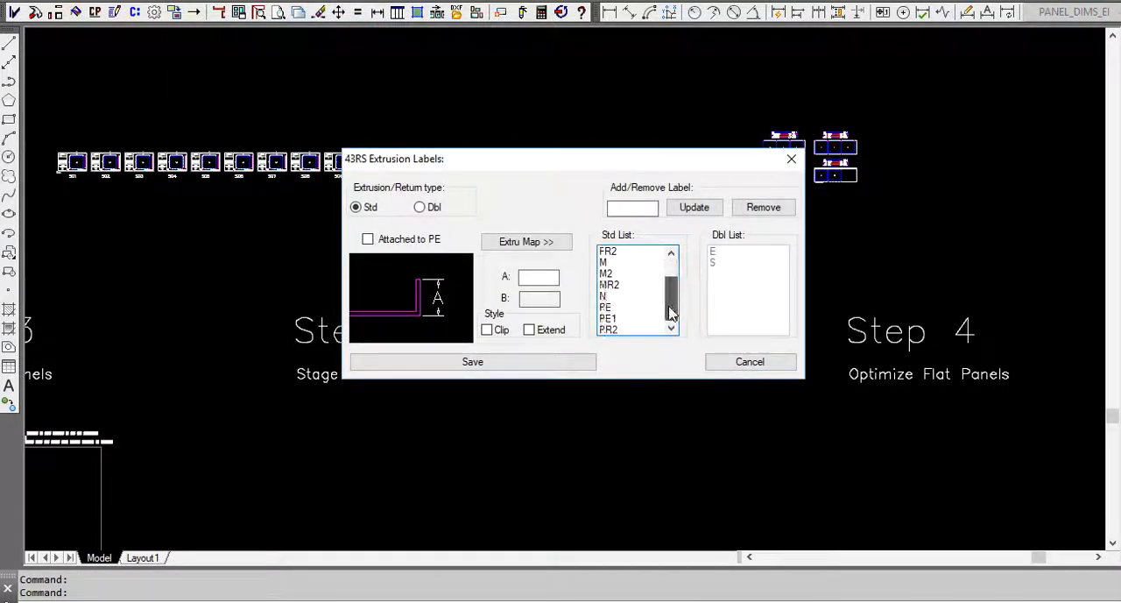
pyautogui.click(607, 308)
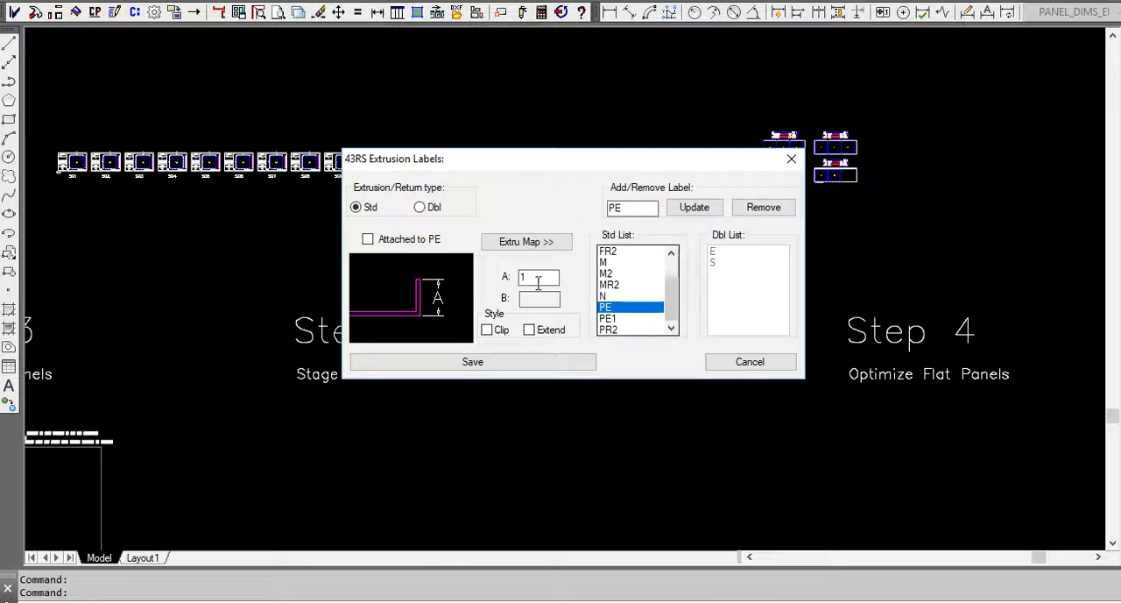
pyautogui.click(791, 161)
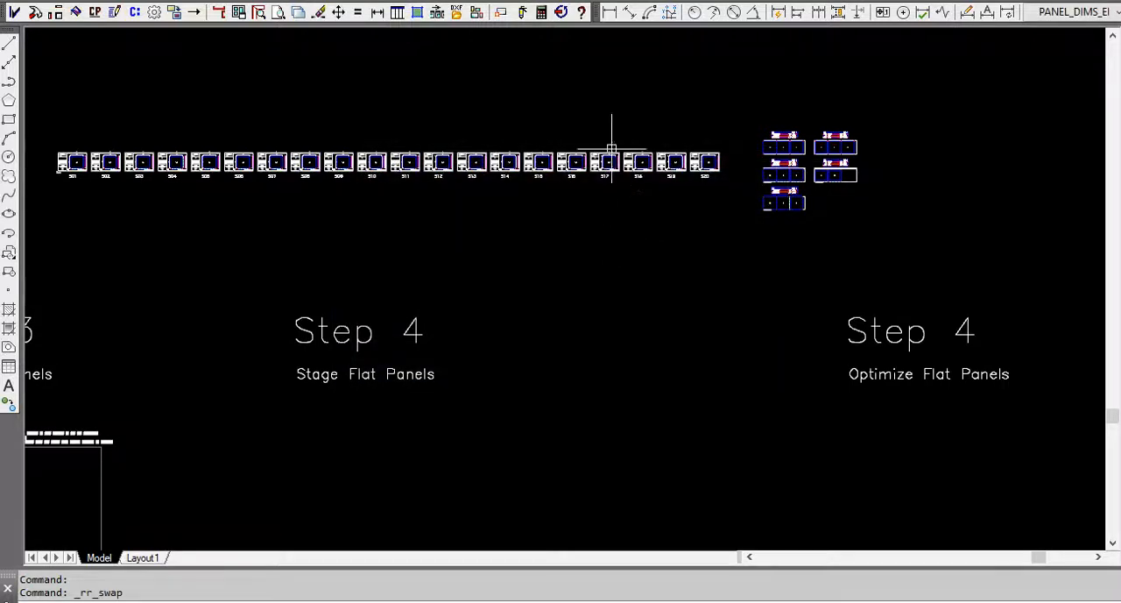
# Inspect the height and width dimensions and the corner returns of staged panel S18.
pyautogui.scroll(6, 622, 162)
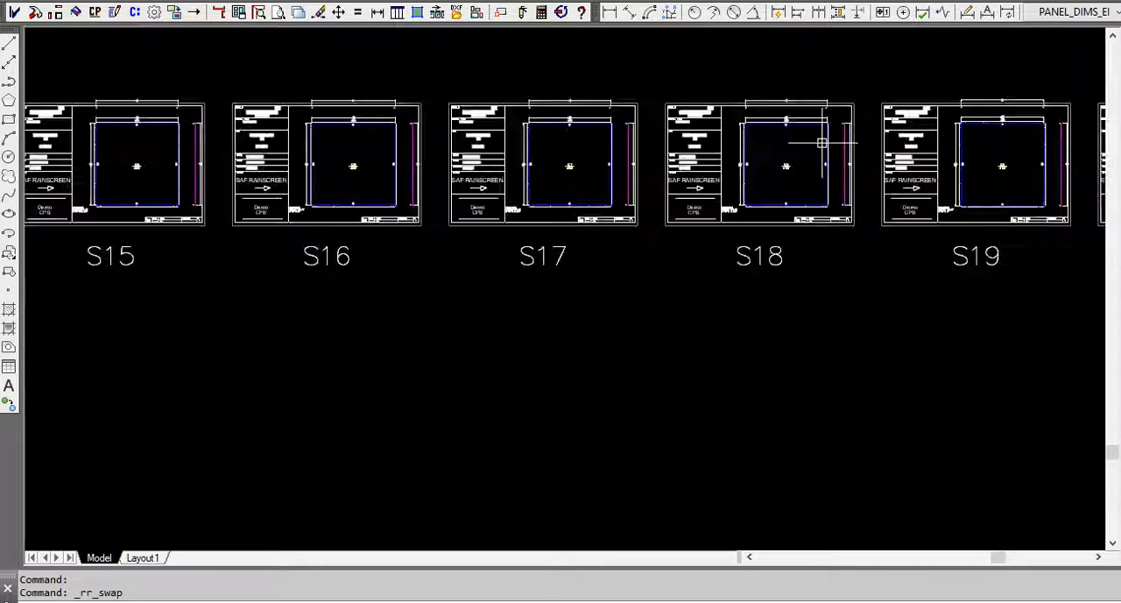
pyautogui.scroll(4, 797, 148)
pyautogui.scroll(5, 426, 219)
pyautogui.scroll(-3, 438, 225)
pyautogui.scroll(-5, 445, 243)
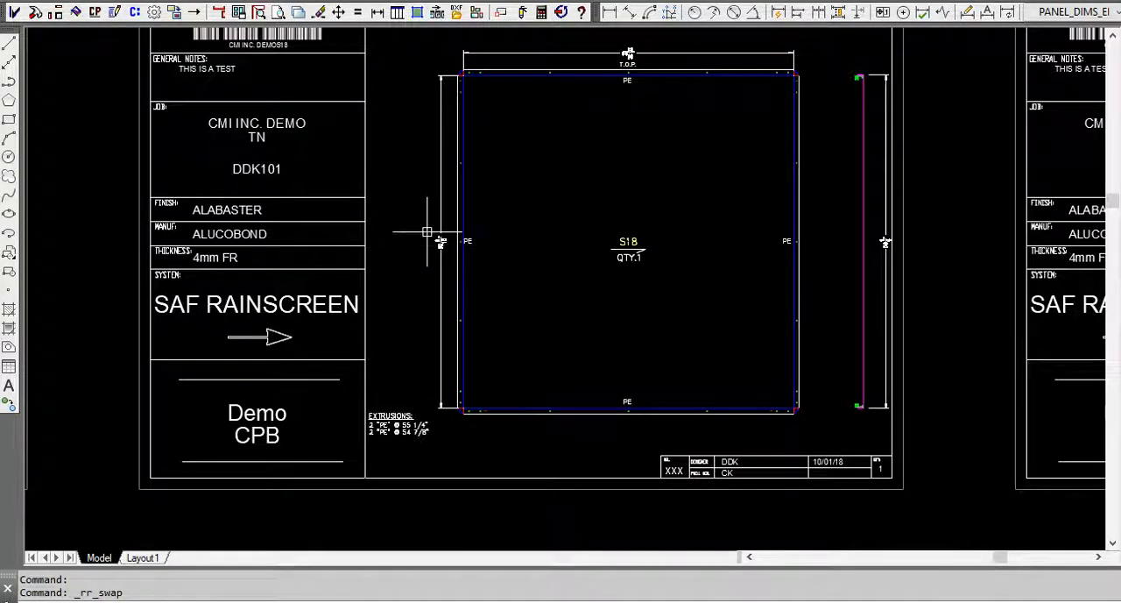
pyautogui.moveTo(430, 237); pyautogui.dragTo(469, 263, button='middle')
pyautogui.scroll(5, 470, 262)
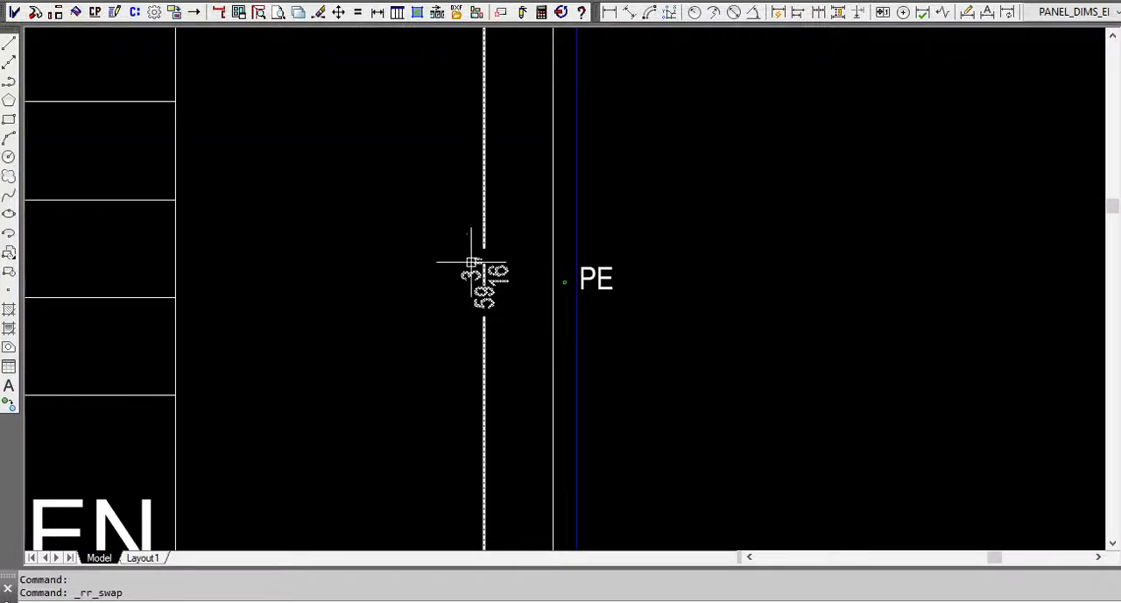
pyautogui.scroll(6, 484, 279)
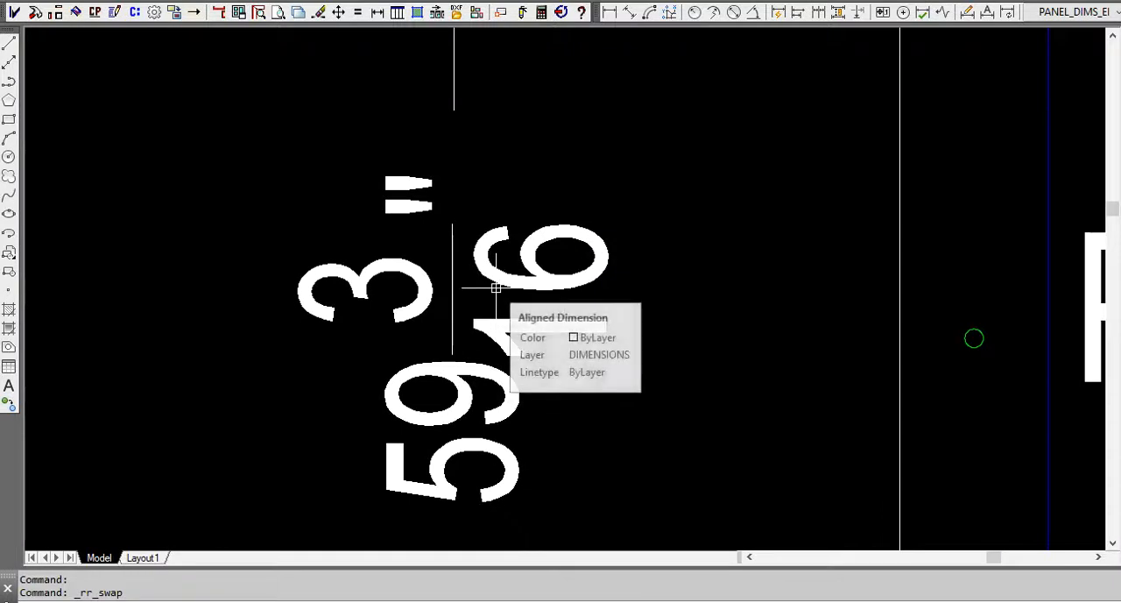
pyautogui.scroll(-8, 496, 289)
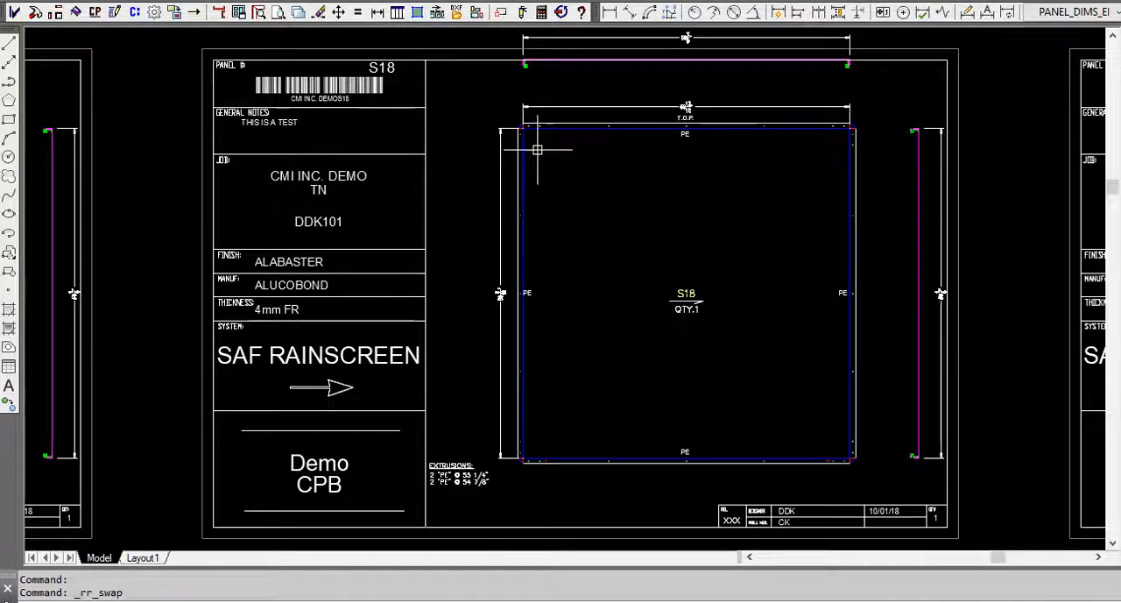
pyautogui.scroll(5, 533, 122)
pyautogui.scroll(-6, 604, 252)
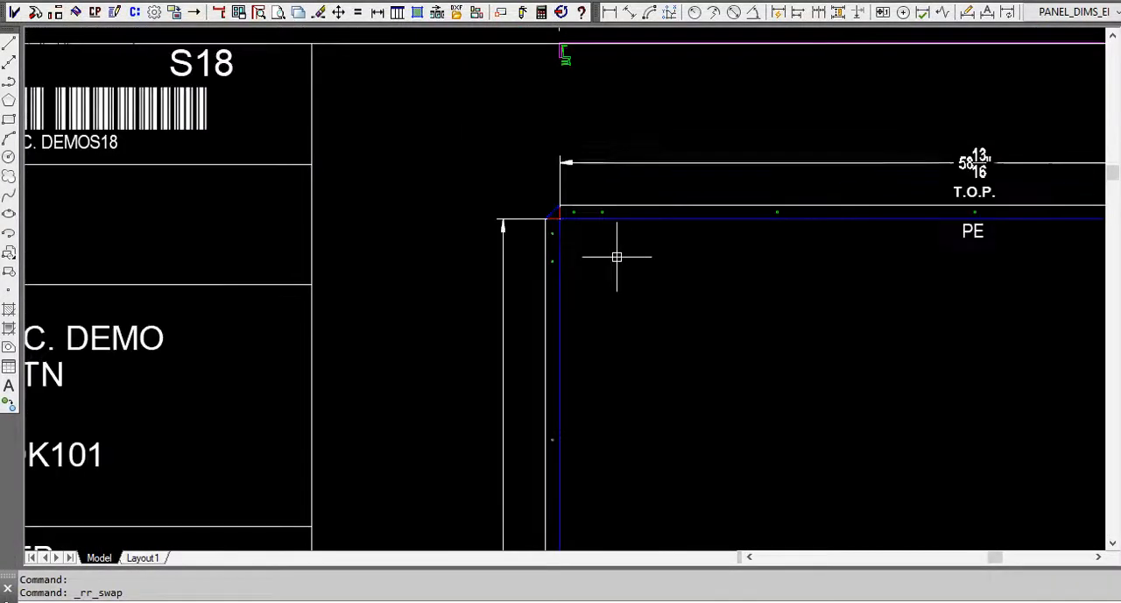
pyautogui.scroll(-5, 639, 220)
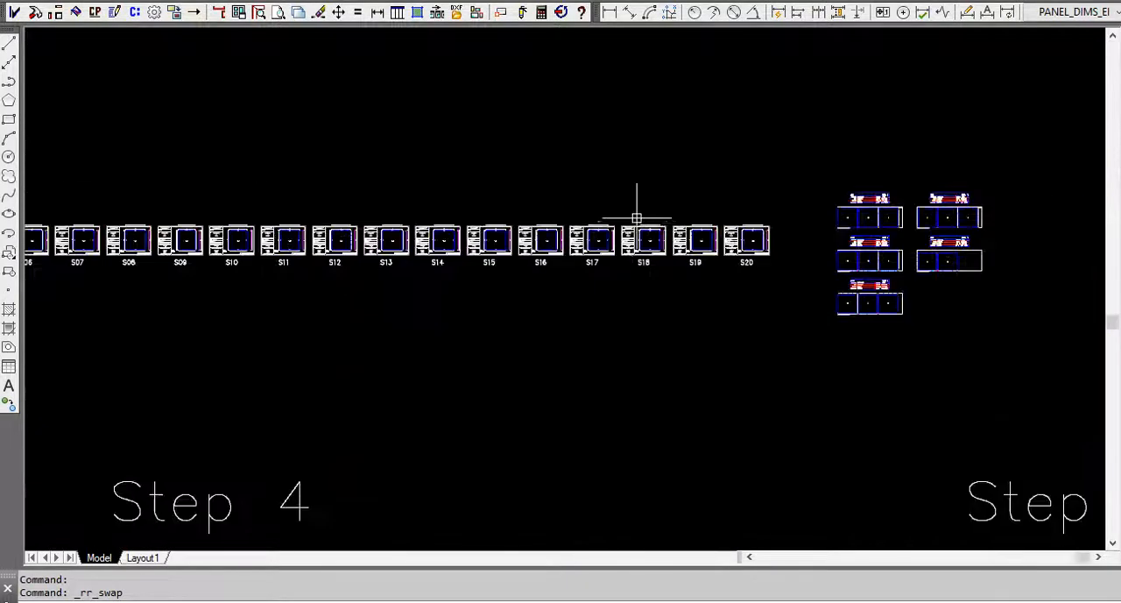
# Draw a rectangle enclosing the optimized cut sheets beside staged panel S20.
pyautogui.scroll(3, 806, 241)
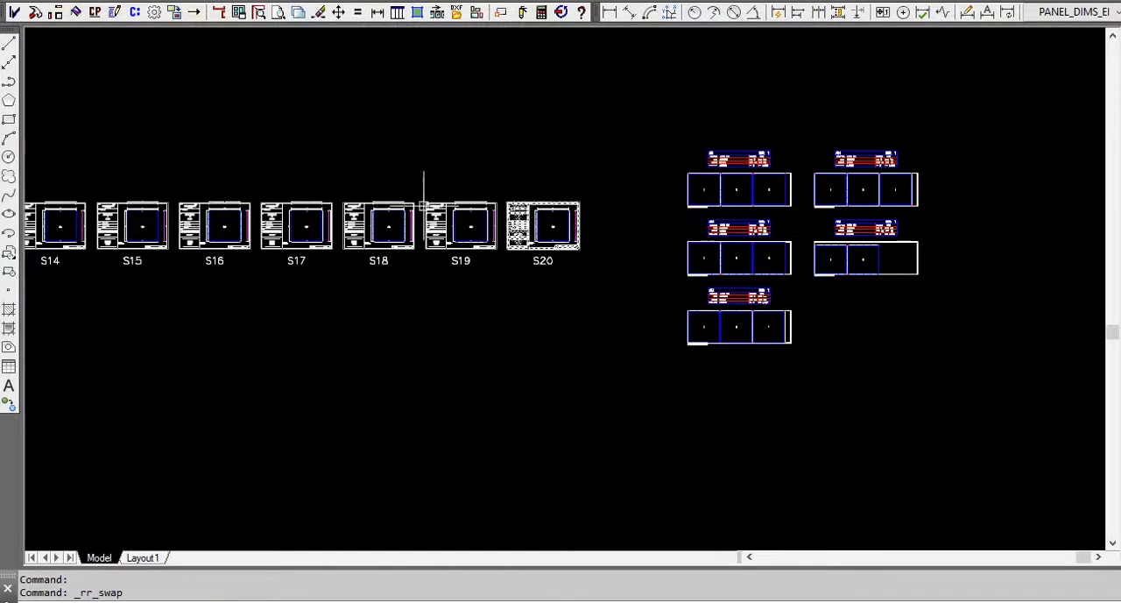
pyautogui.click(9, 120)
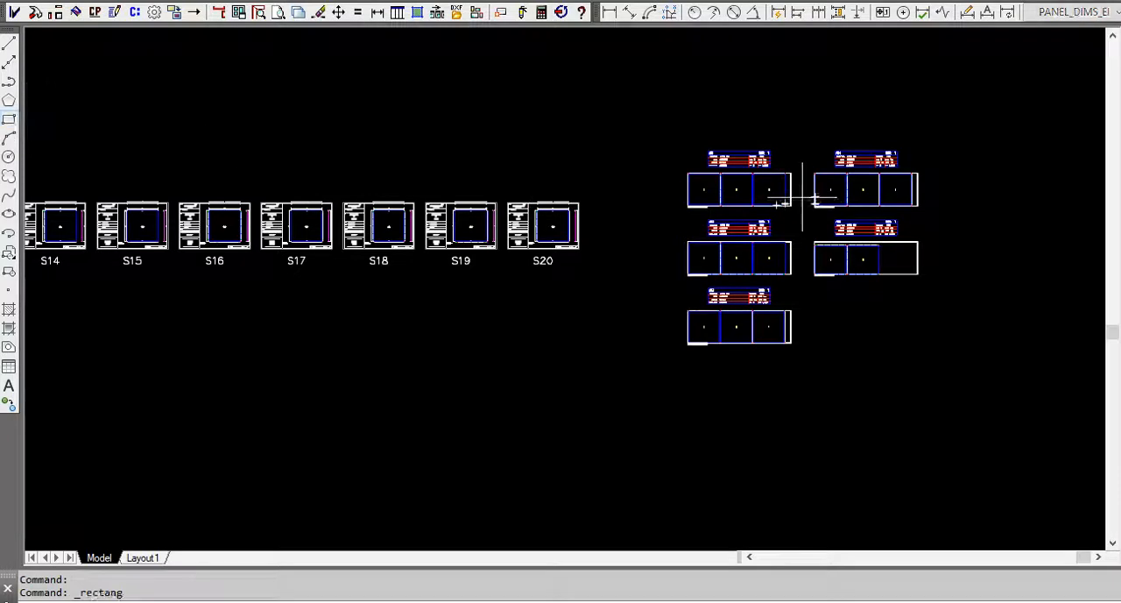
pyautogui.click(664, 123)
pyautogui.click(960, 361)
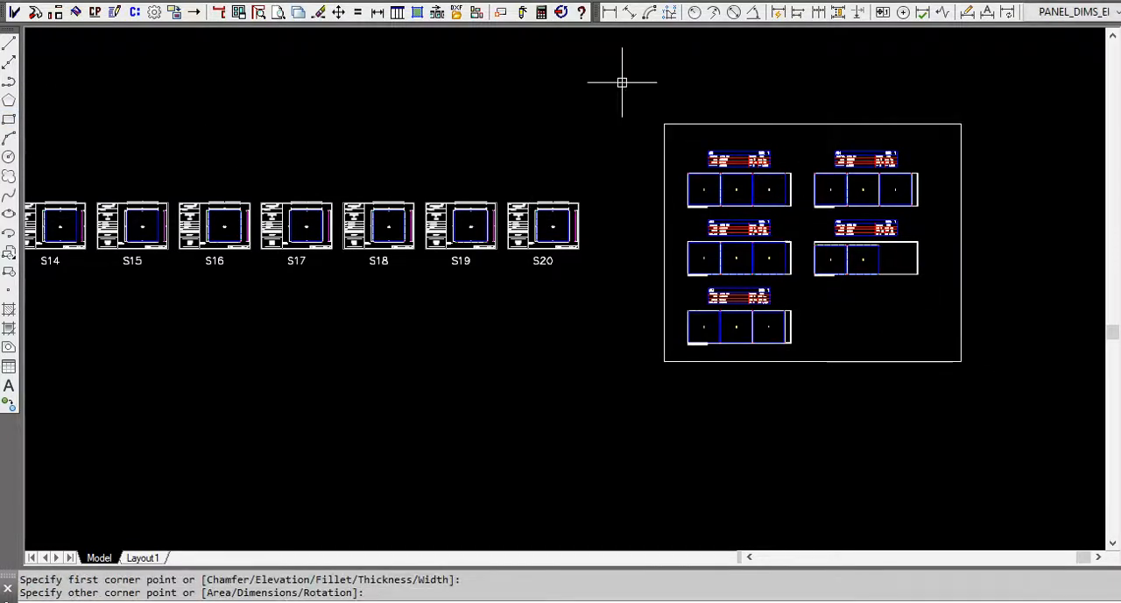
# Generate the cutlist for the boxed optimized sheets and review its extrusion, sheet count and yield summaries, closing it without exporting.
pyautogui.click(542, 11)
pyautogui.click(616, 43)
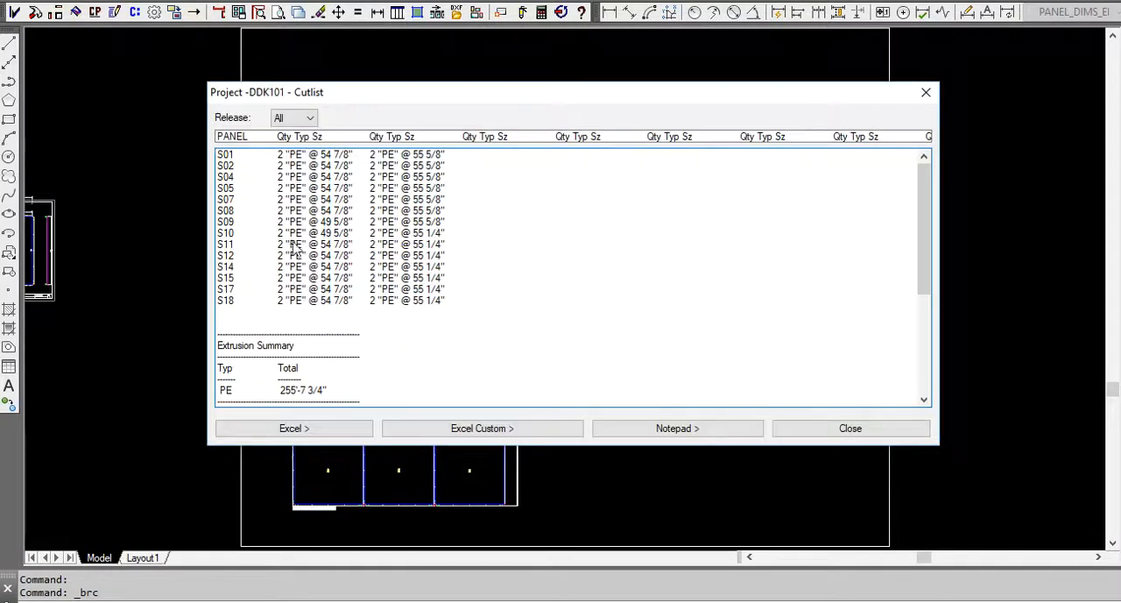
pyautogui.scroll(-4, 335, 368)
pyautogui.scroll(-2, 336, 368)
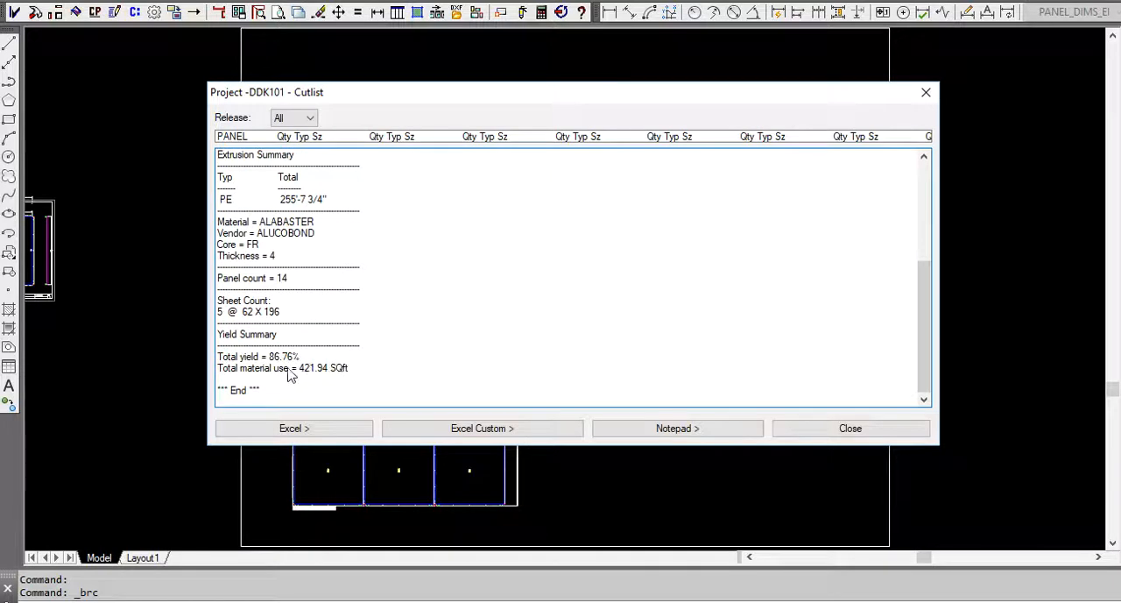
pyautogui.click(925, 94)
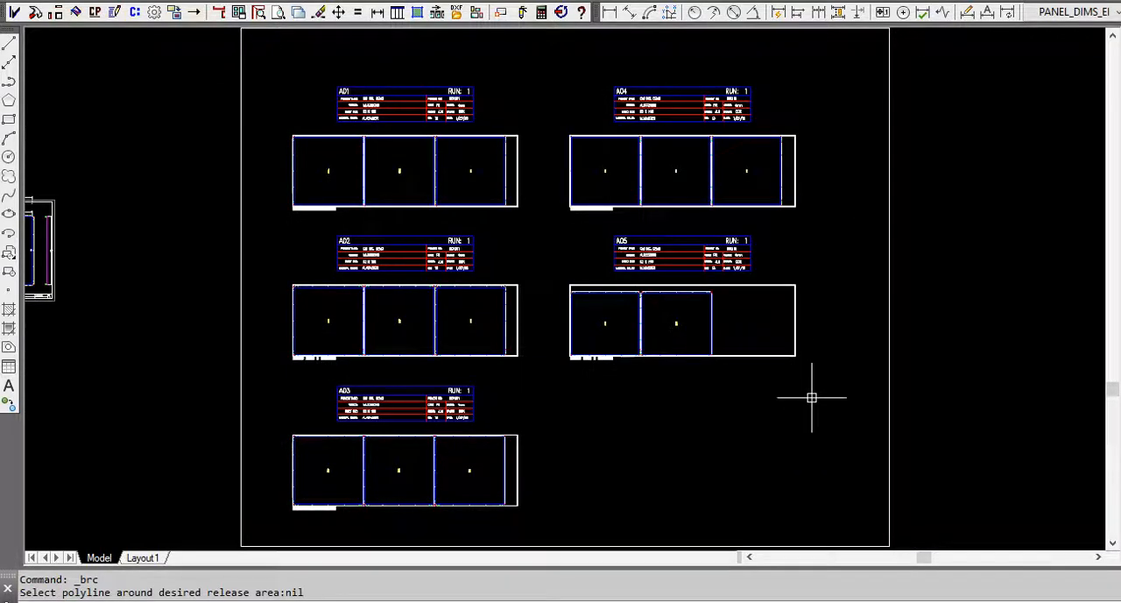
# Check the program numbers offered for the optimized sheets export, closing the export without producing files.
pyautogui.click(456, 14)
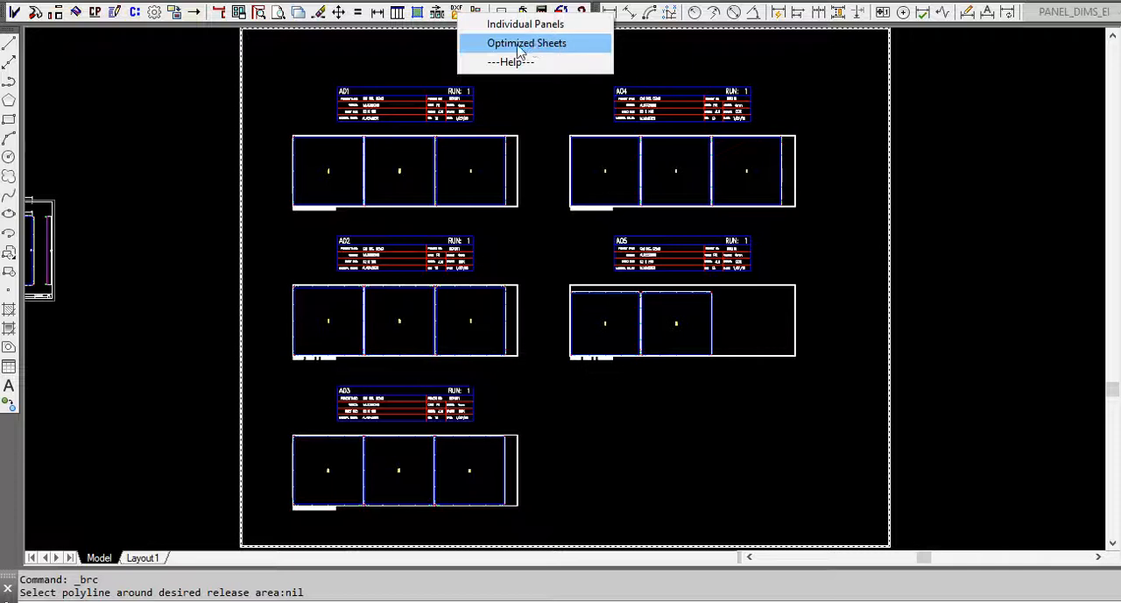
pyautogui.click(519, 46)
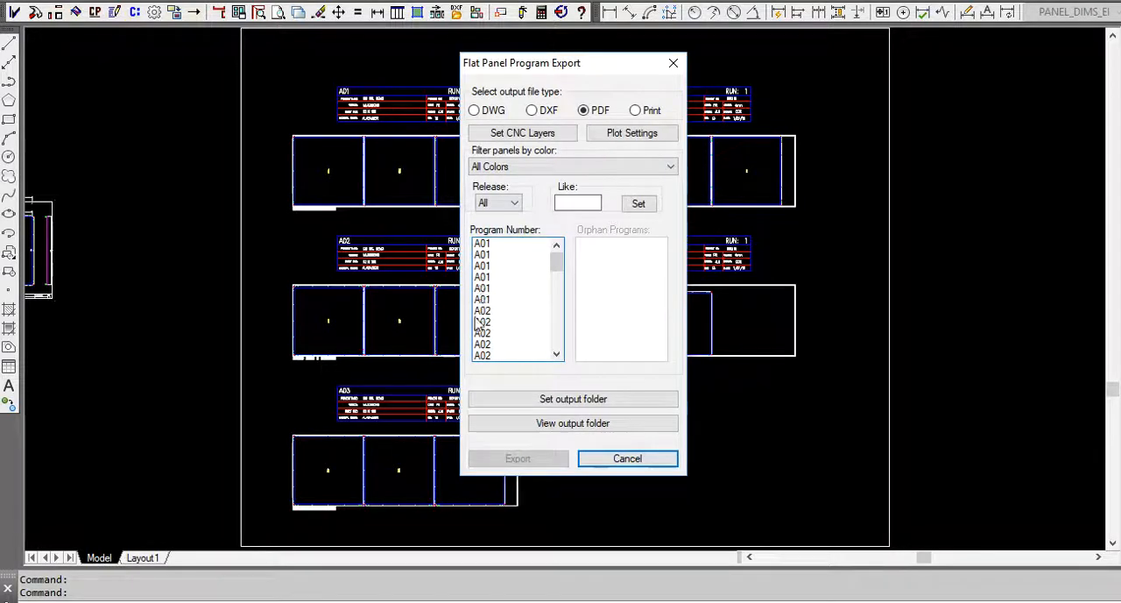
pyautogui.click(673, 63)
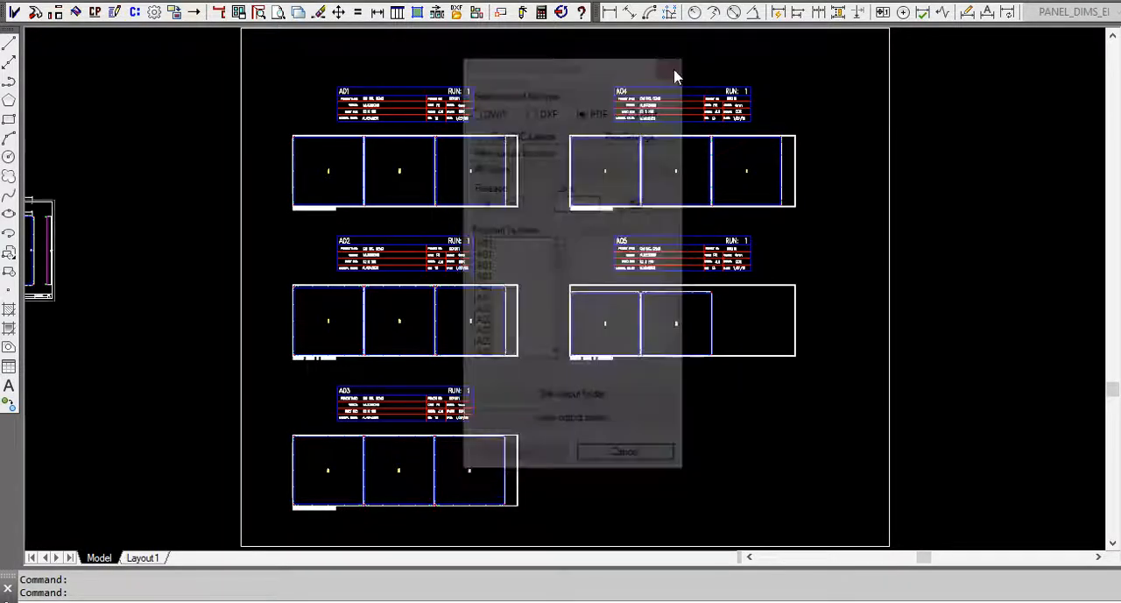
# Erase all the estimate sheets and their frames under Step 2a.
pyautogui.scroll(-5, 920, 198)
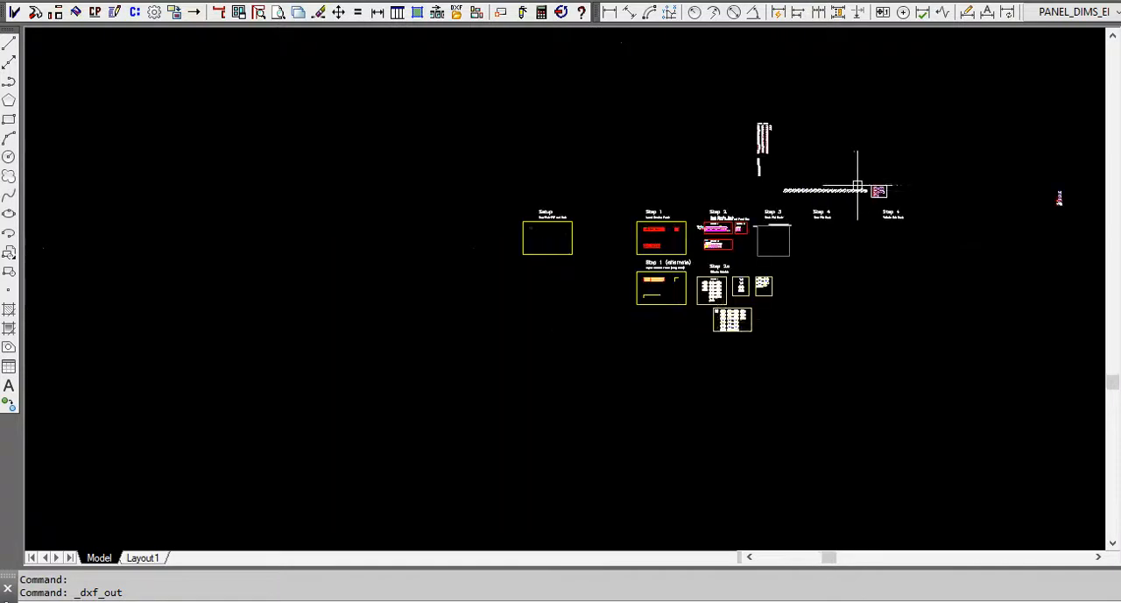
pyautogui.scroll(5, 731, 313)
pyautogui.scroll(-3, 744, 257)
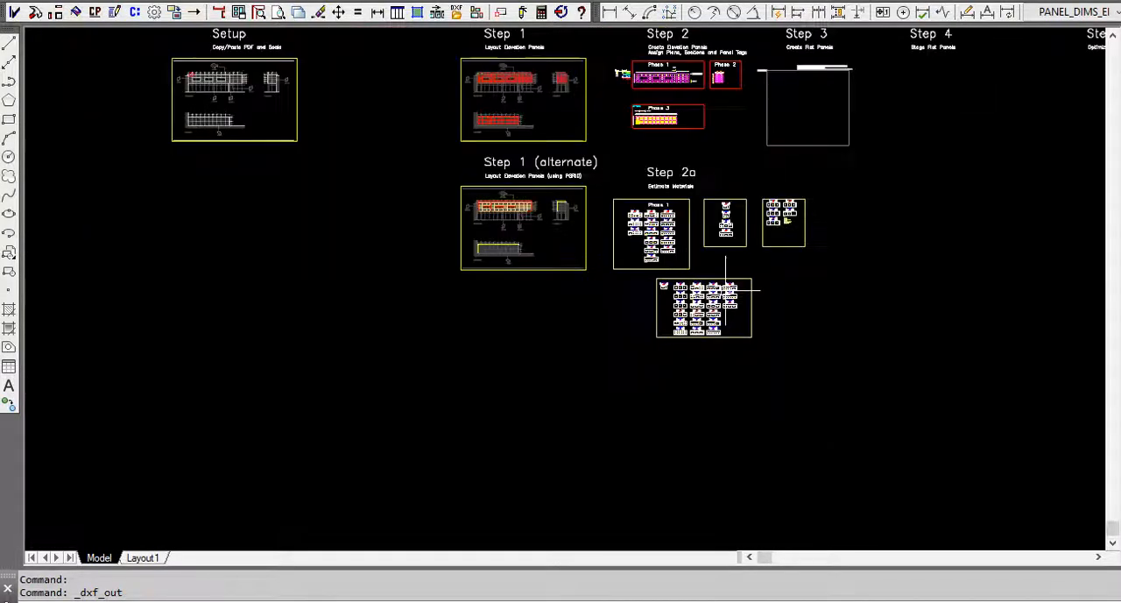
pyautogui.write('e')
pyautogui.press('Return')
pyautogui.click(855, 382)
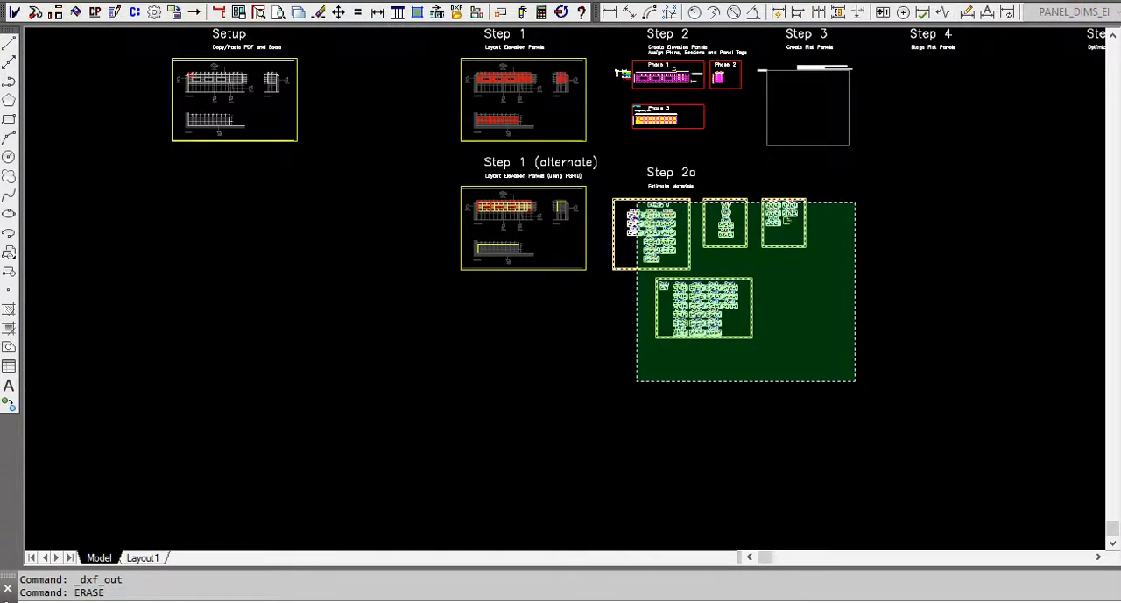
pyautogui.click(610, 193)
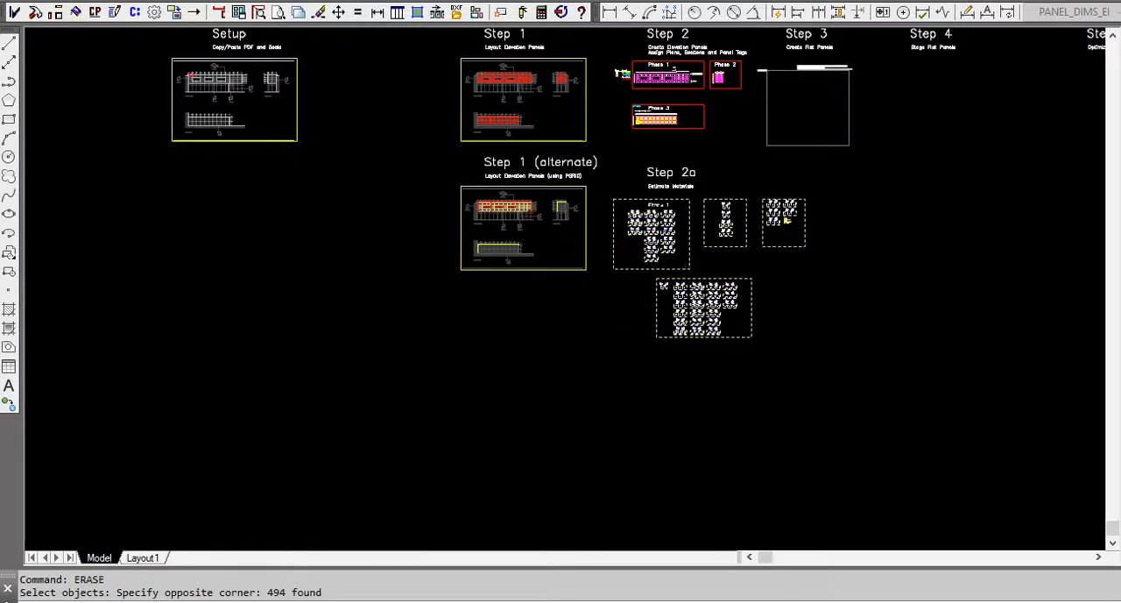
pyautogui.press('Return')
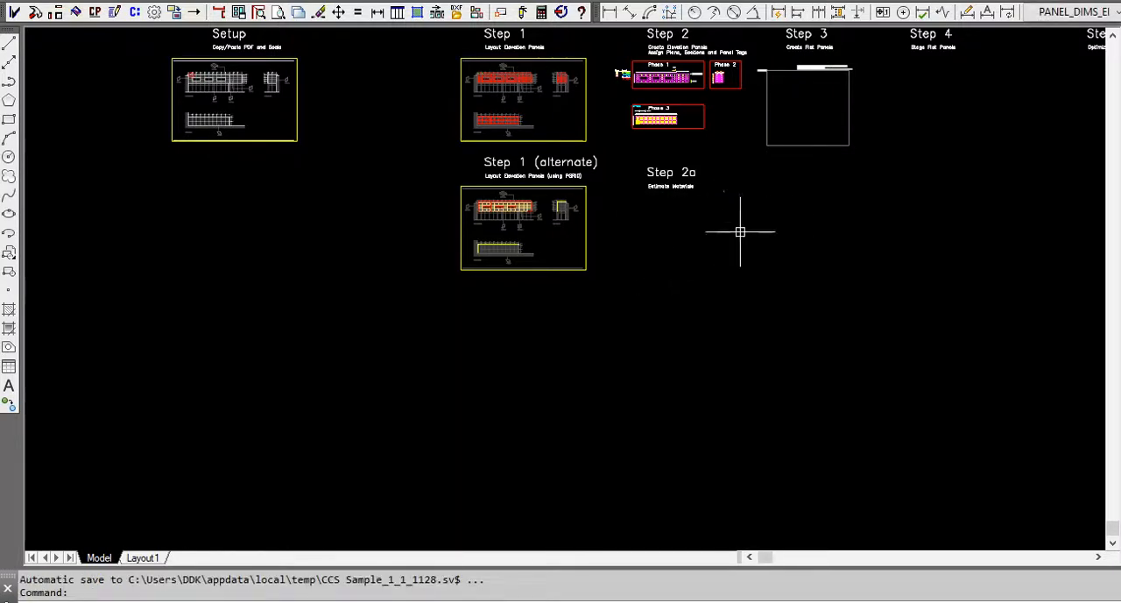
# Recheck the optimized sheets export for duplicate program numbers after the Step 2a erasure, closing it without exporting.
pyautogui.scroll(-4, 604, 366)
pyautogui.scroll(10, 838, 207)
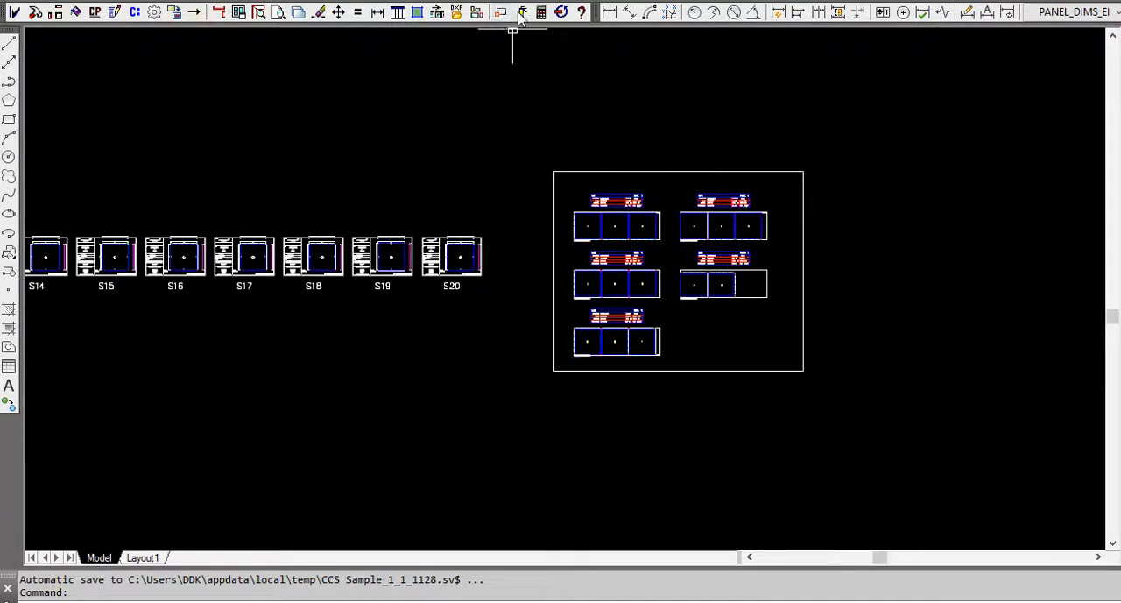
pyautogui.click(457, 12)
pyautogui.click(514, 43)
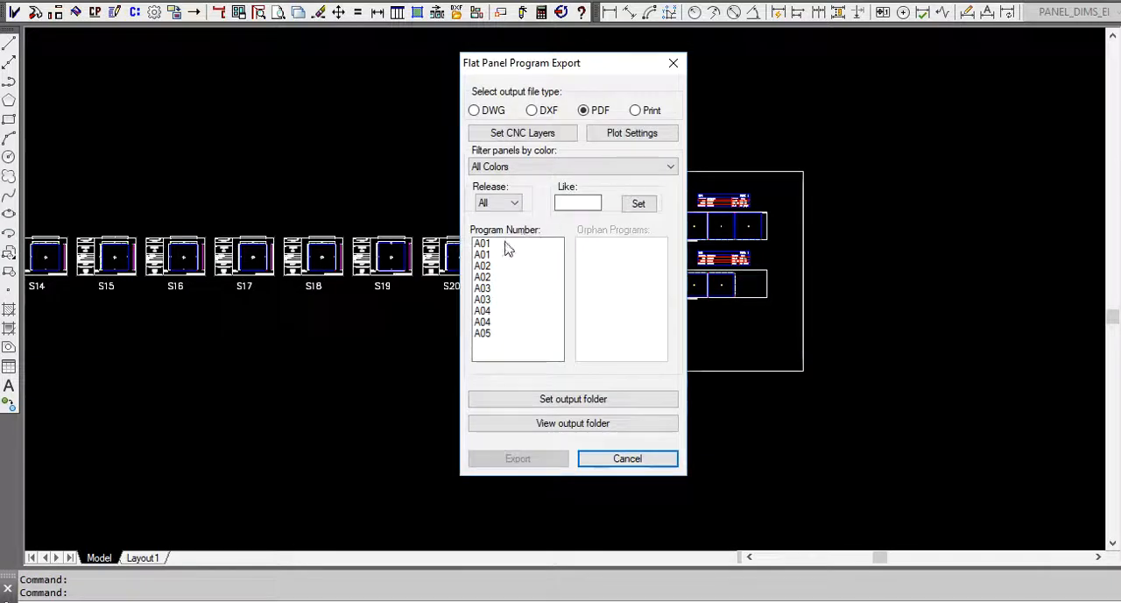
pyautogui.click(675, 70)
# Find the stray column of four optimized sheets far from the step layouts and erase it.
pyautogui.scroll(-5, 758, 308)
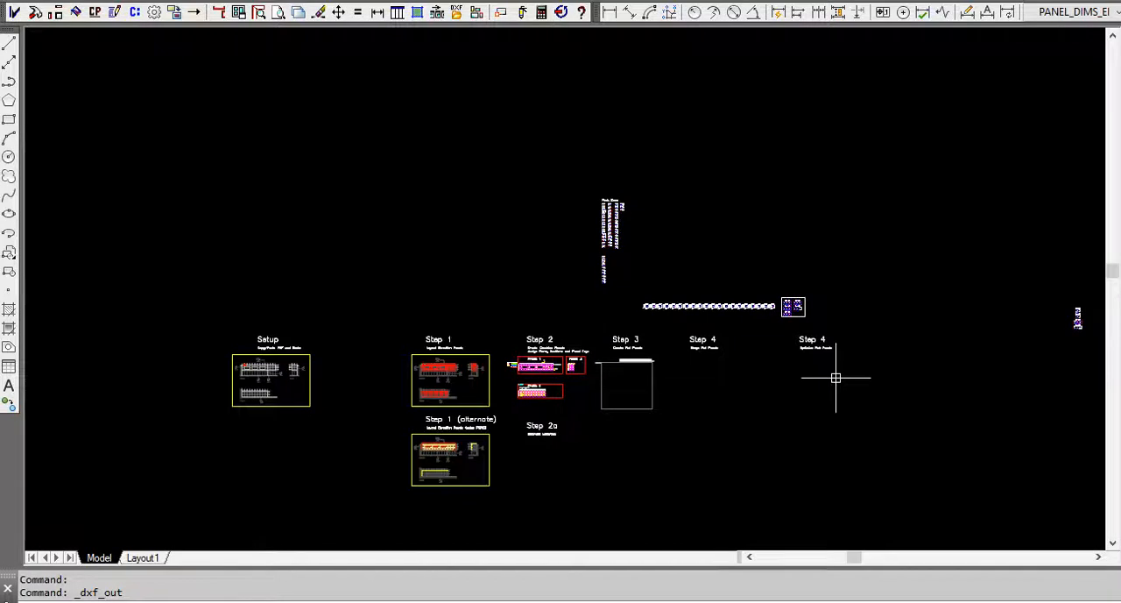
pyautogui.scroll(2, 836, 377)
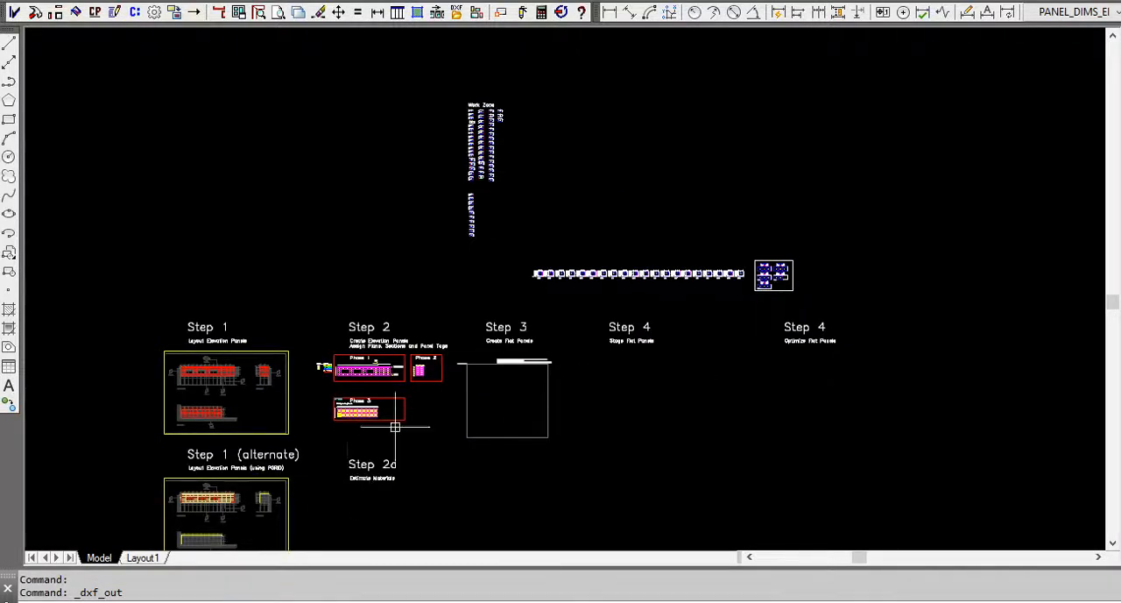
pyautogui.scroll(-2, 471, 317)
pyautogui.scroll(2, 880, 274)
pyautogui.scroll(5, 832, 280)
pyautogui.scroll(-4, 793, 233)
pyautogui.scroll(-2, 792, 233)
pyautogui.scroll(6, 493, 415)
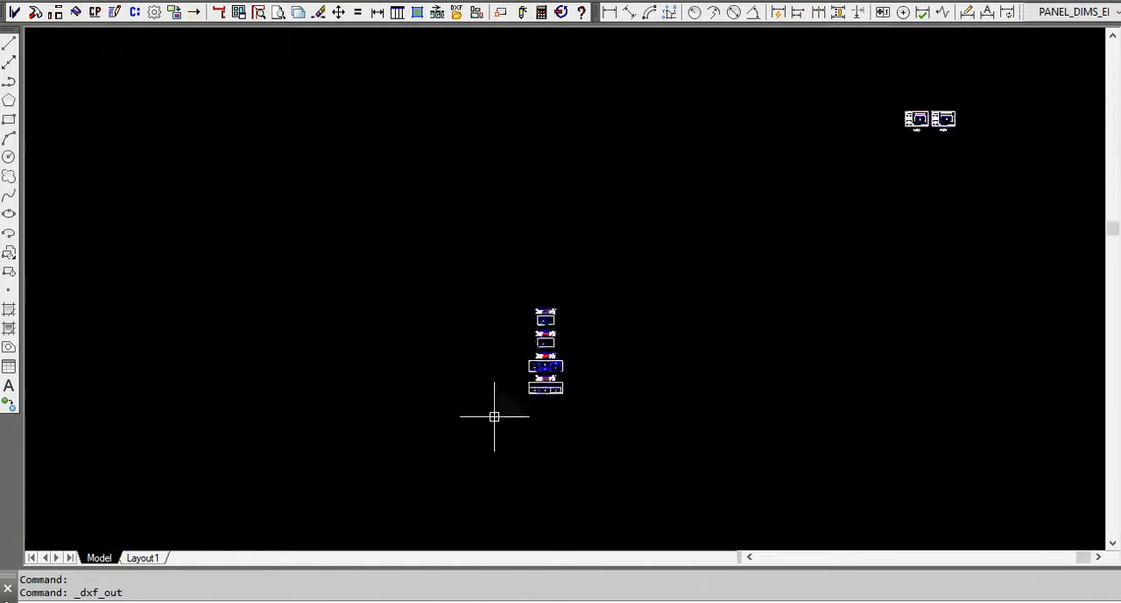
pyautogui.write('ERSEE')
pyautogui.press('Return')
pyautogui.click(728, 414)
pyautogui.click(554, 112)
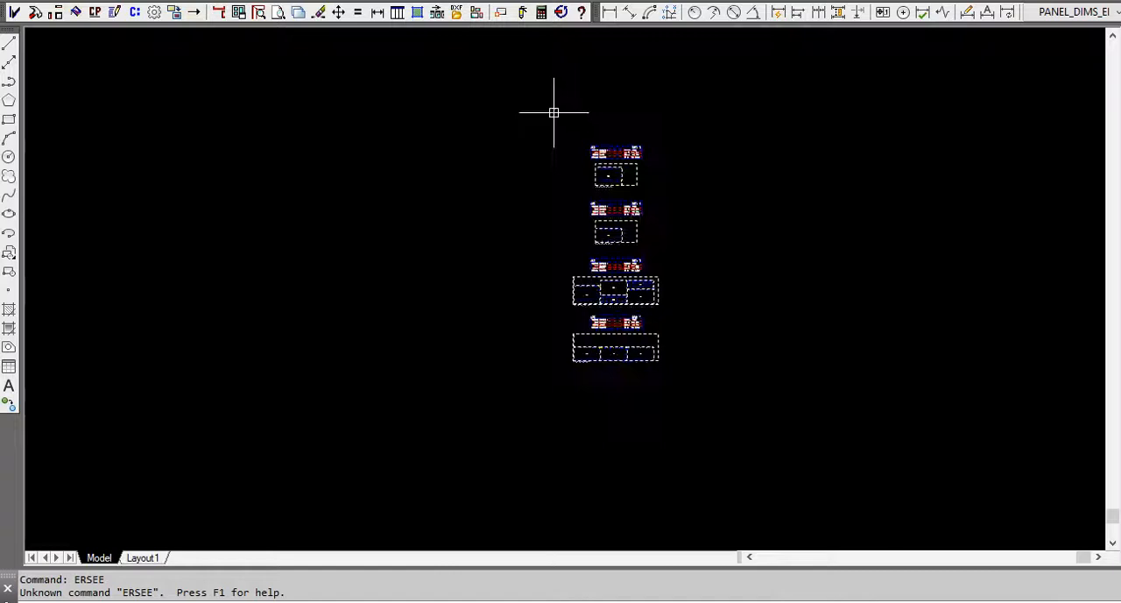
pyautogui.click(456, 12)
pyautogui.click(955, 375)
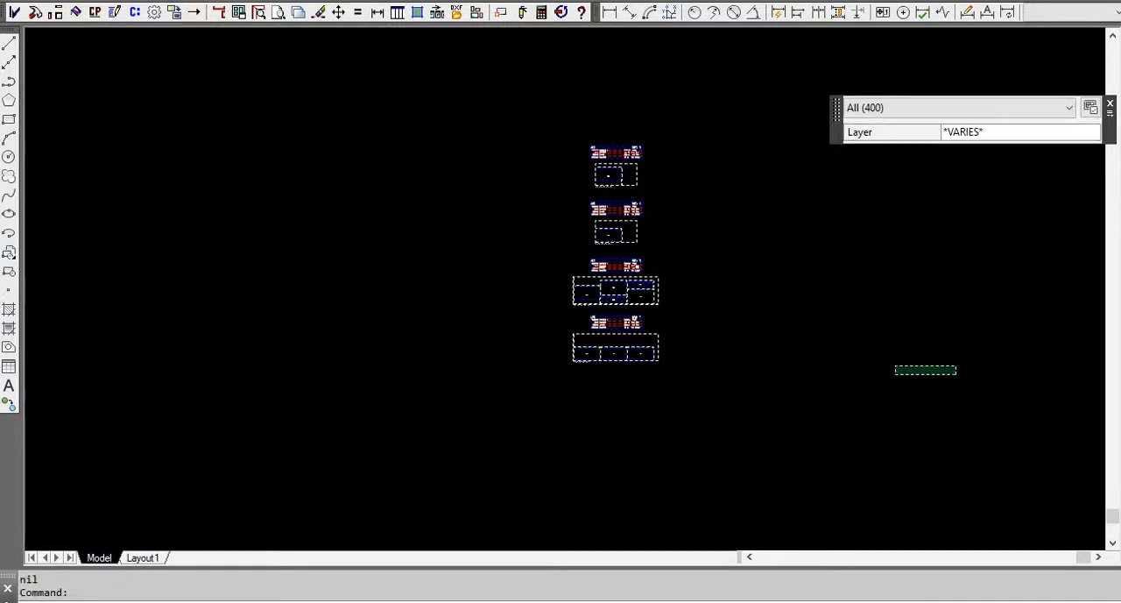
pyautogui.press('Delete')
pyautogui.click(914, 317)
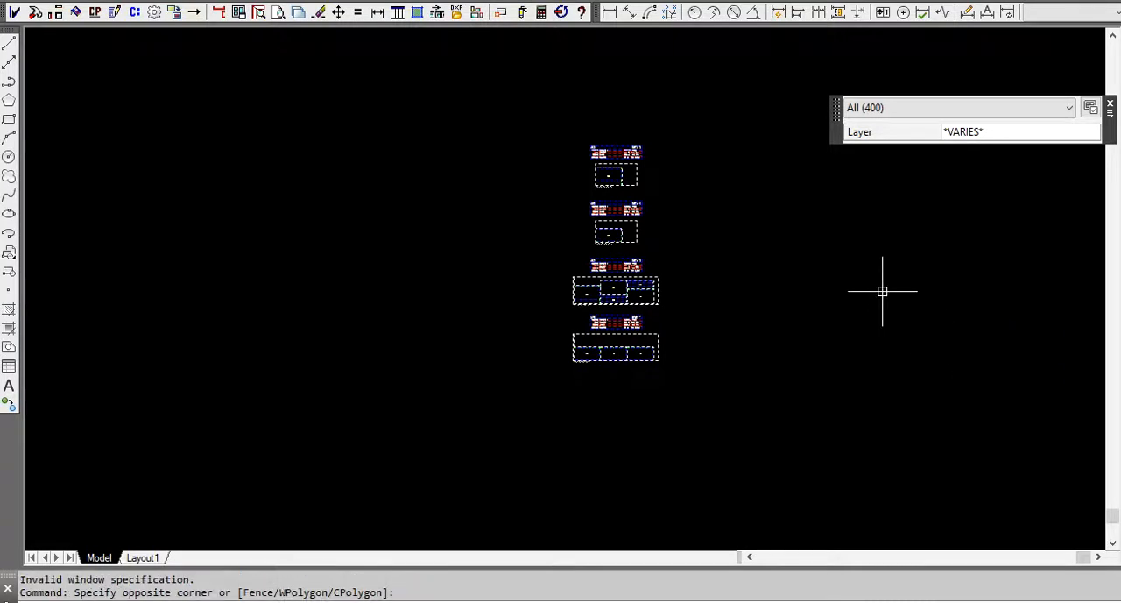
pyautogui.rightClick(863, 281)
pyautogui.press('Escape')
pyautogui.click(795, 307)
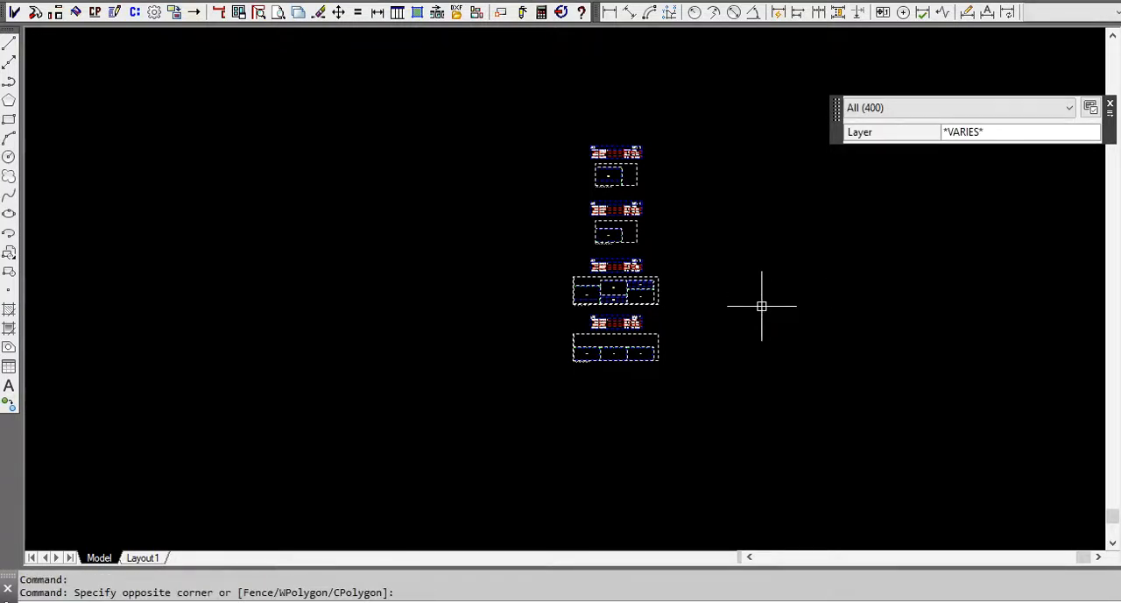
pyautogui.press('Delete')
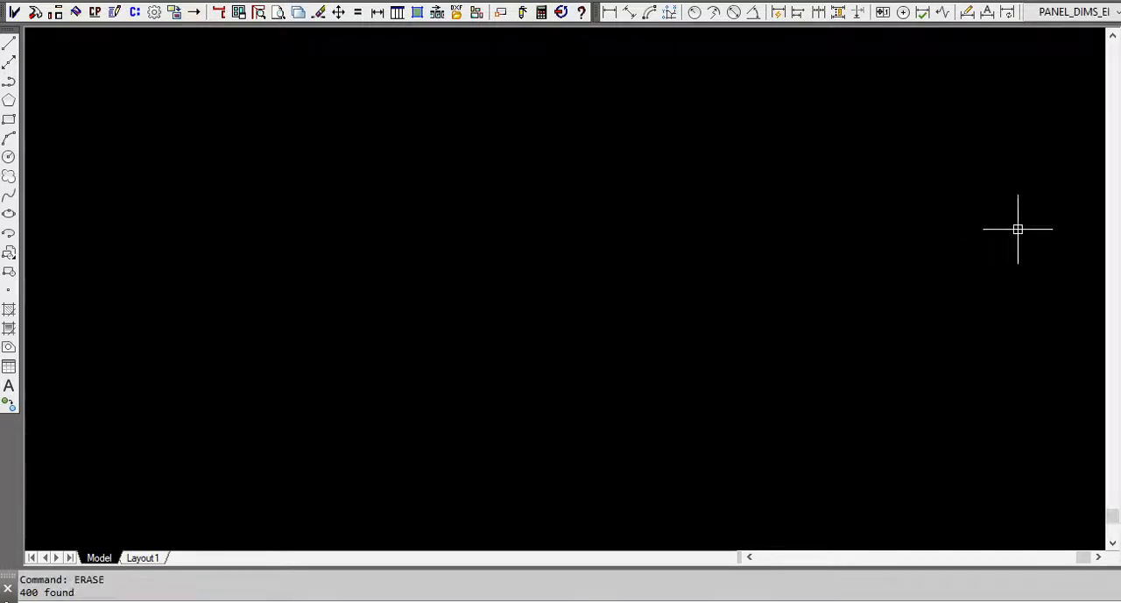
# Open the optimized sheets export again and review its CNC layer settings, cancelling them without changes.
pyautogui.scroll(10, 700, 226)
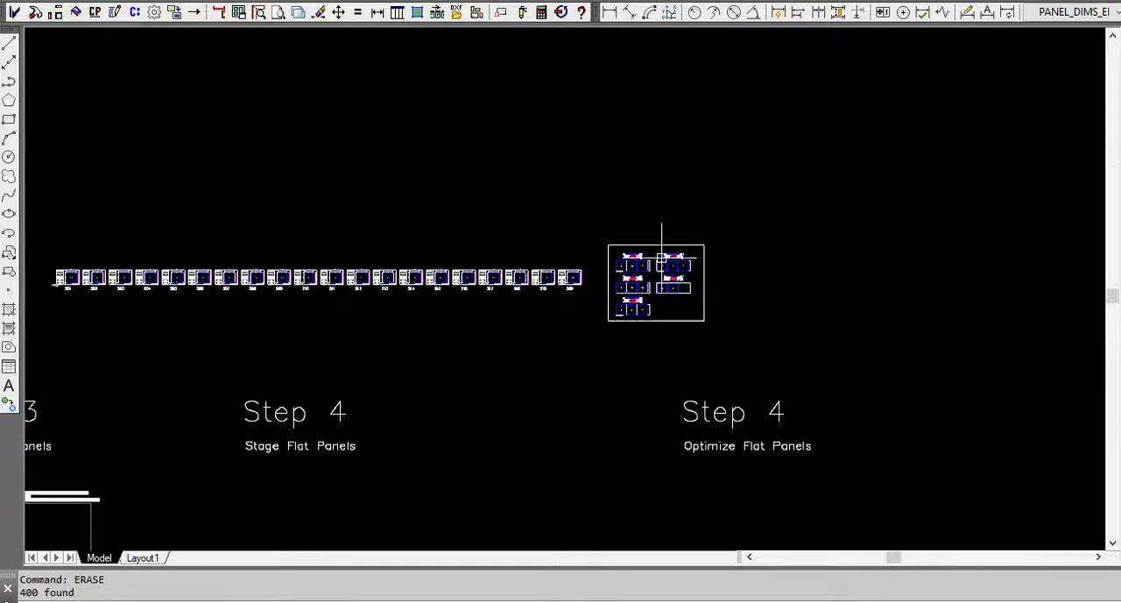
pyautogui.click(456, 14)
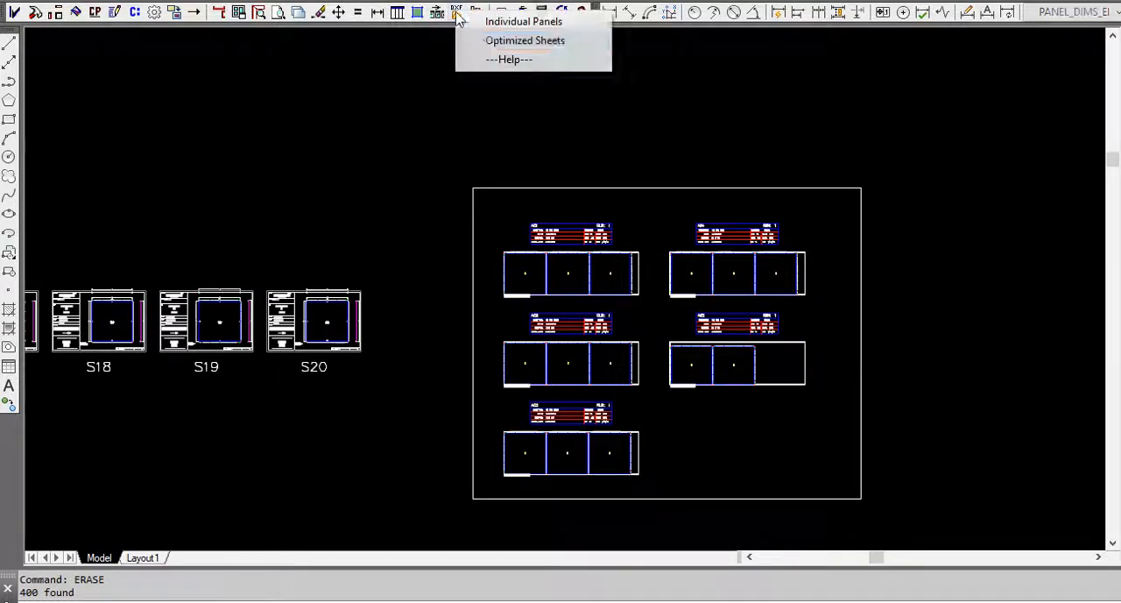
pyautogui.click(520, 42)
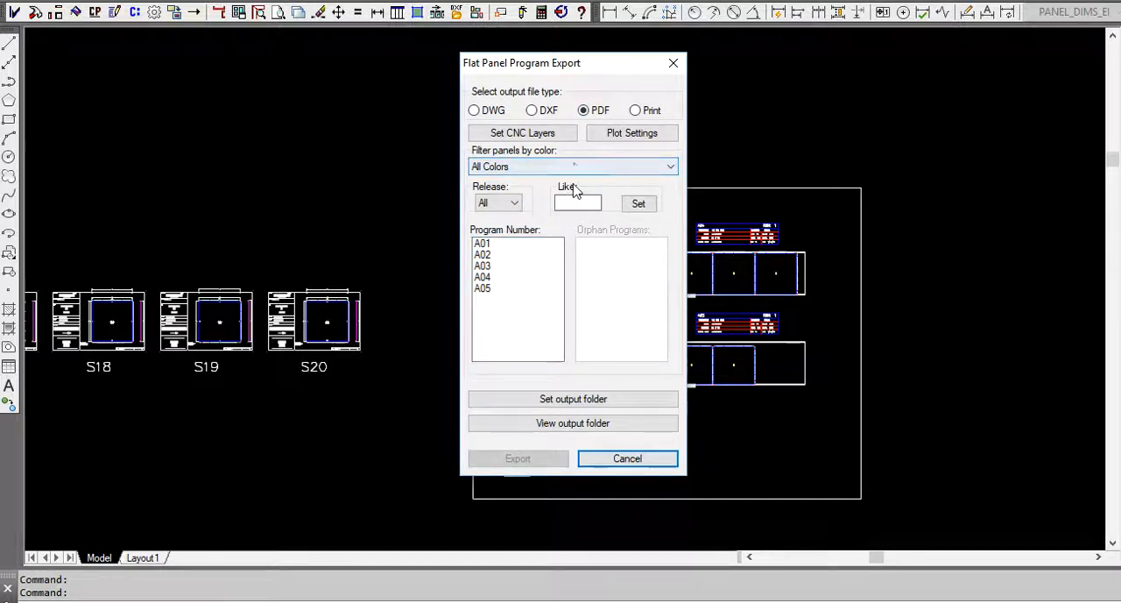
pyautogui.click(511, 141)
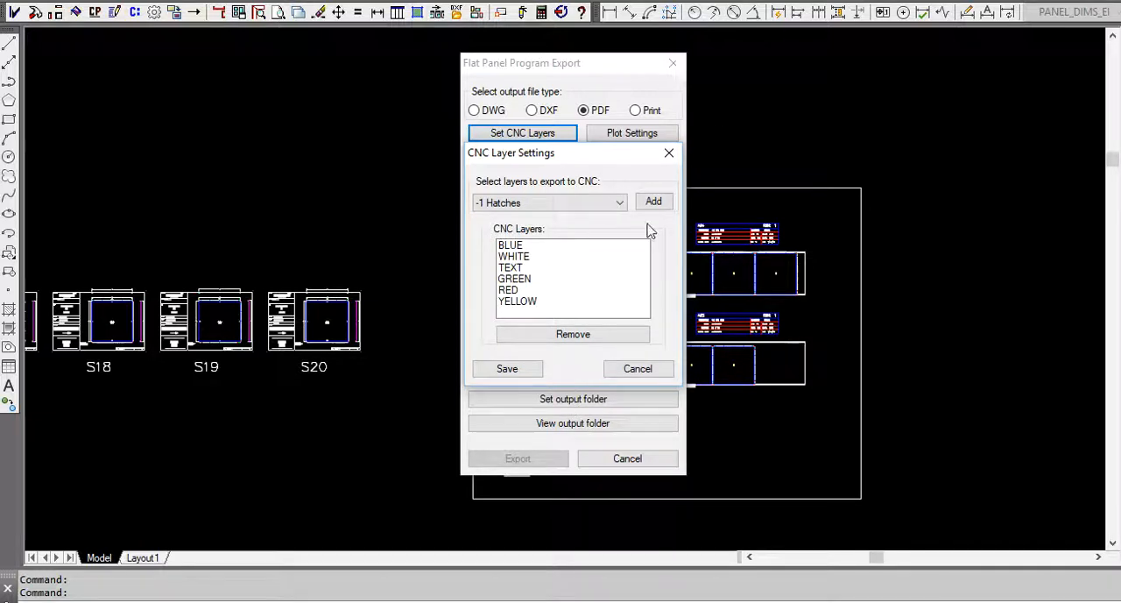
pyautogui.click(637, 369)
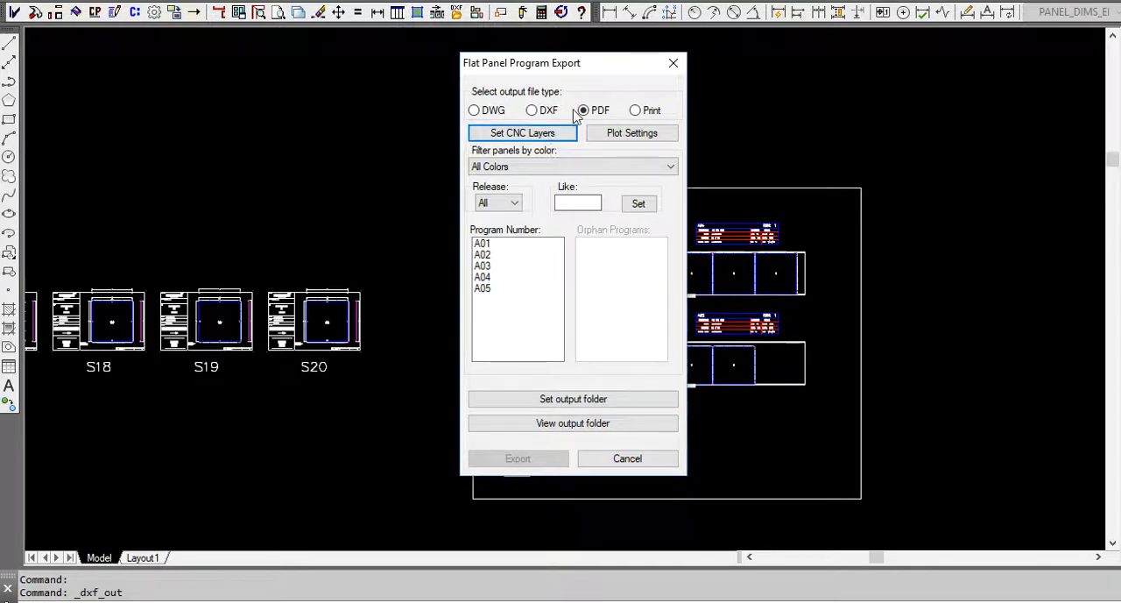
# Export optimized sheet programs A01 through A05 as DWG files.
pyautogui.click(477, 115)
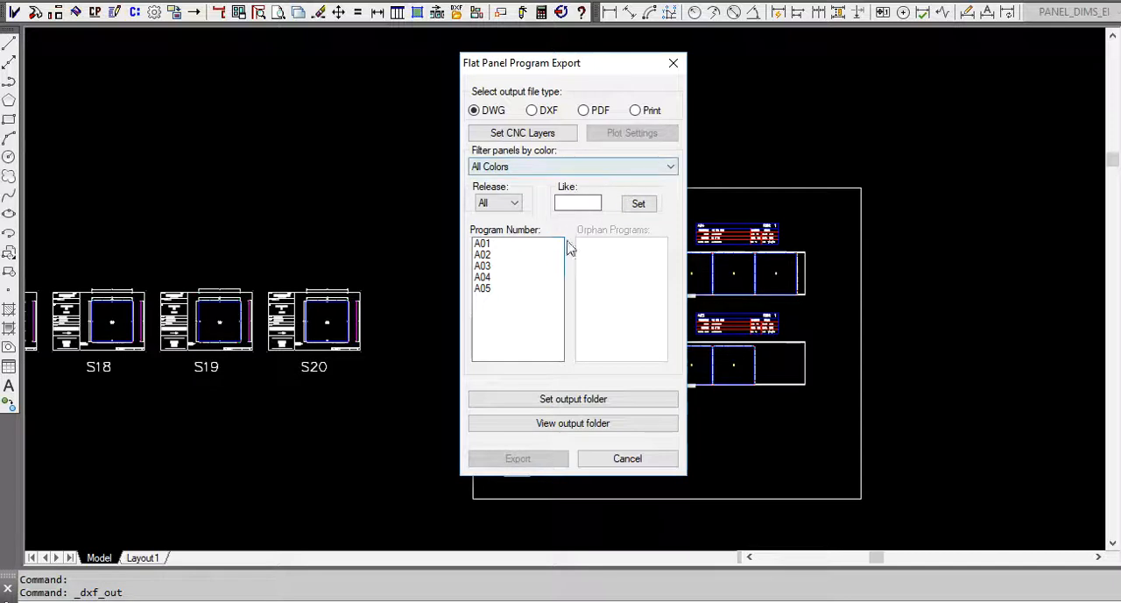
pyautogui.click(496, 244)
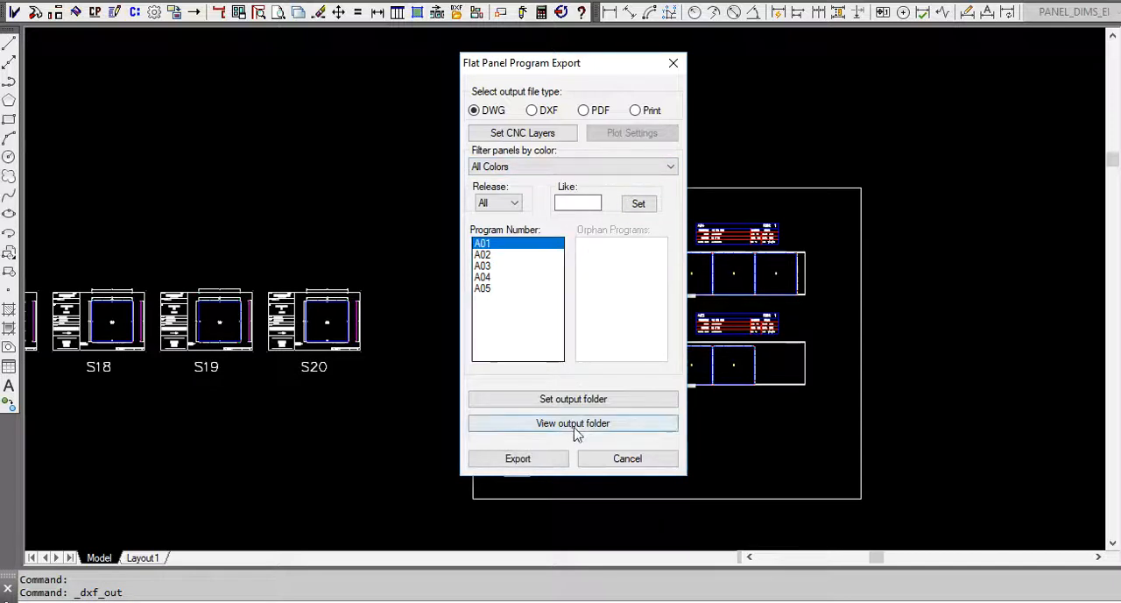
pyautogui.moveTo(496, 248); pyautogui.dragTo(516, 287)
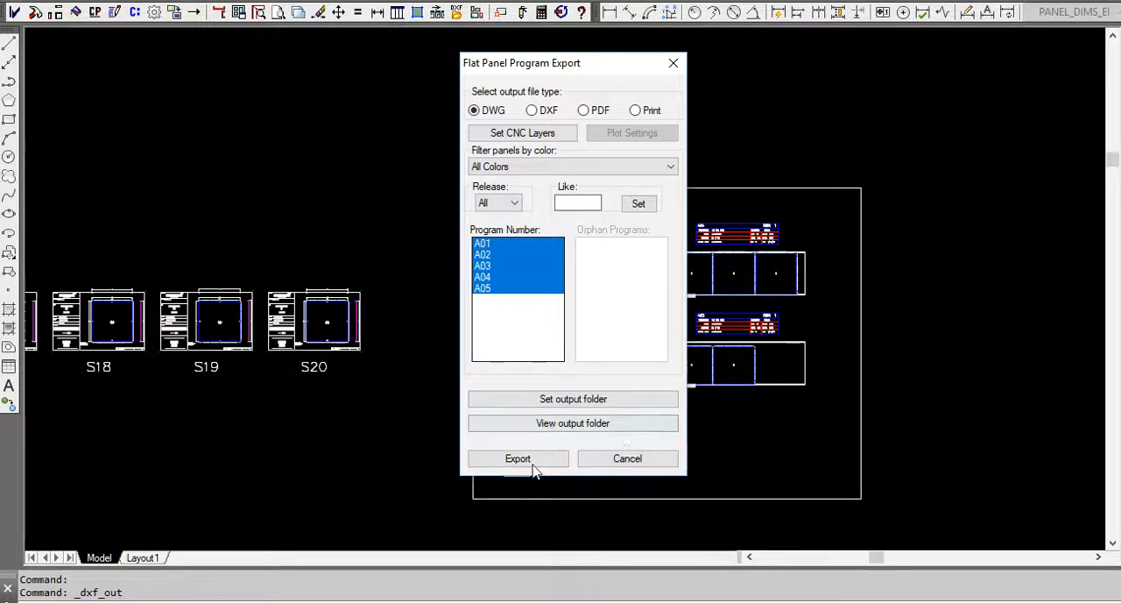
pyautogui.click(535, 466)
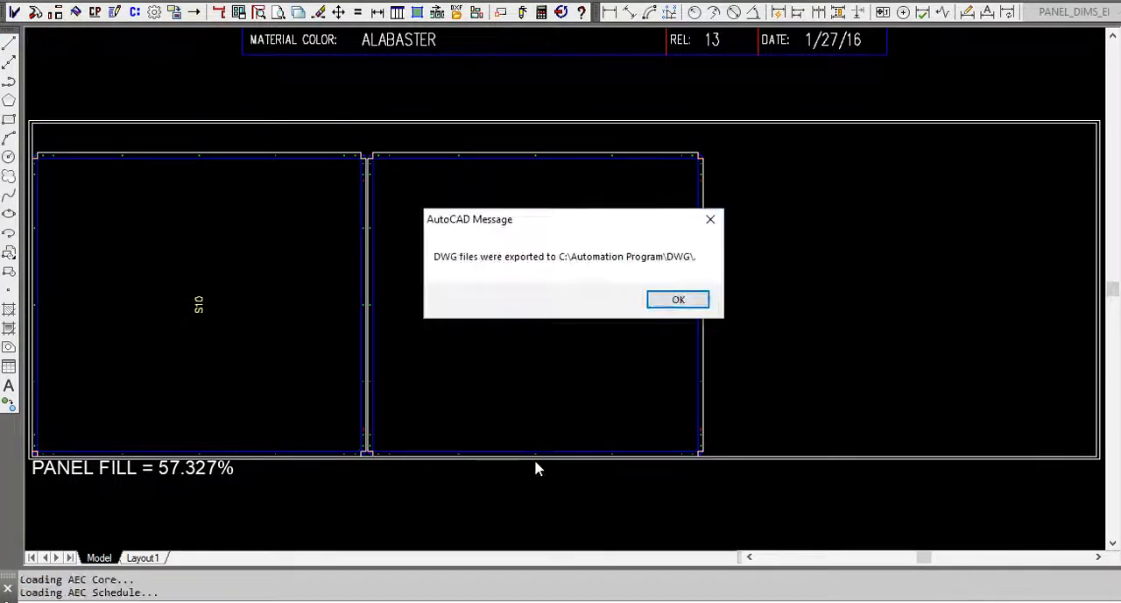
pyautogui.click(691, 301)
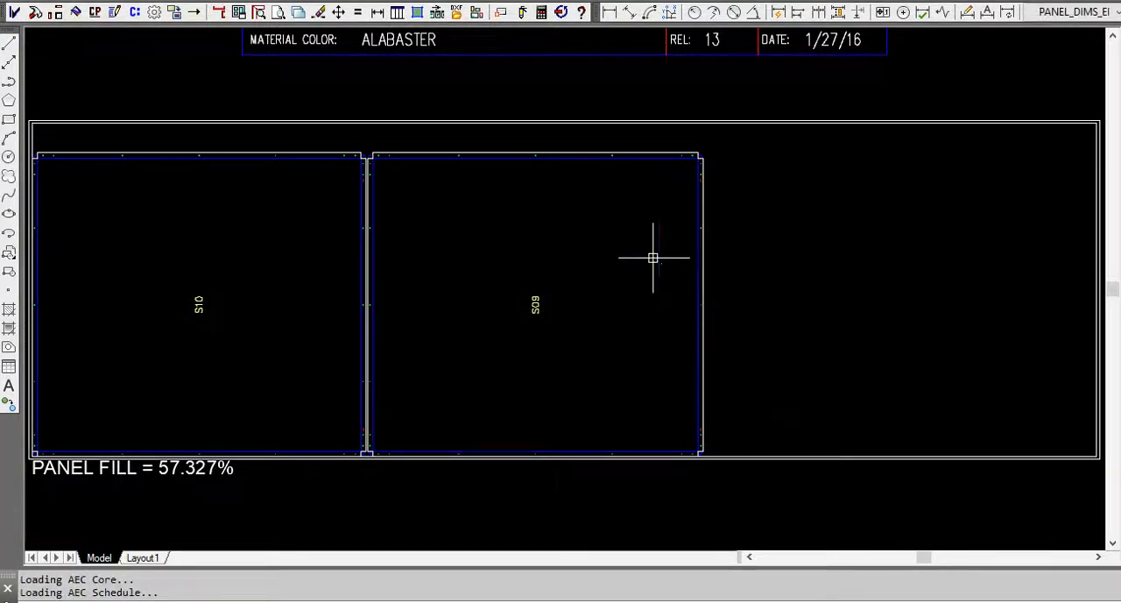
# Open the exported A05.dwg from the optimized sheets export's output folder, inside the All Colors subfolder.
pyautogui.click(457, 12)
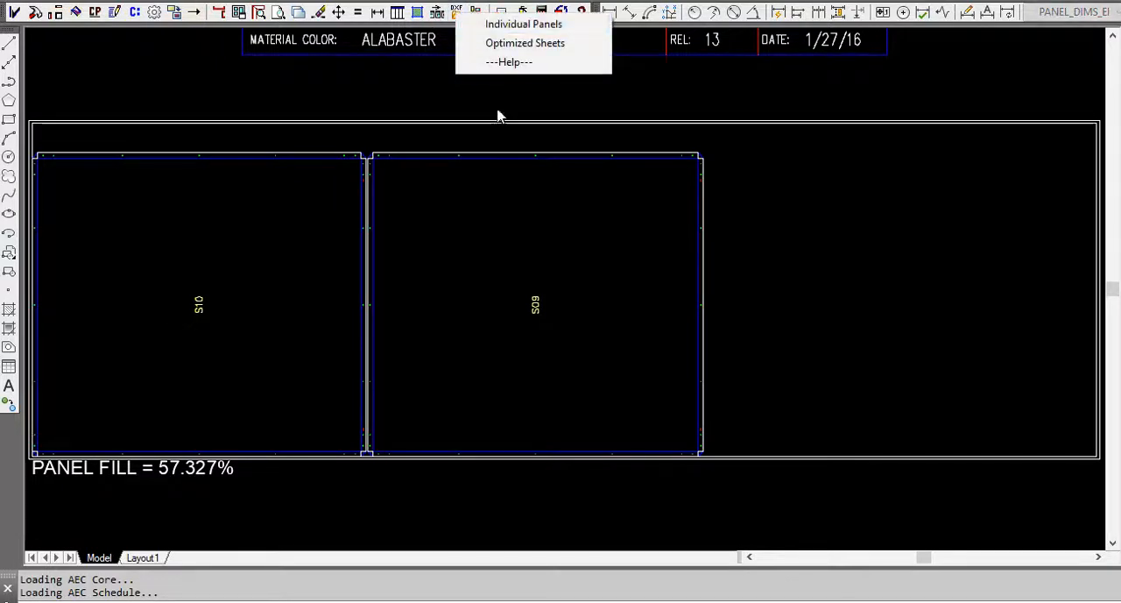
pyautogui.click(522, 44)
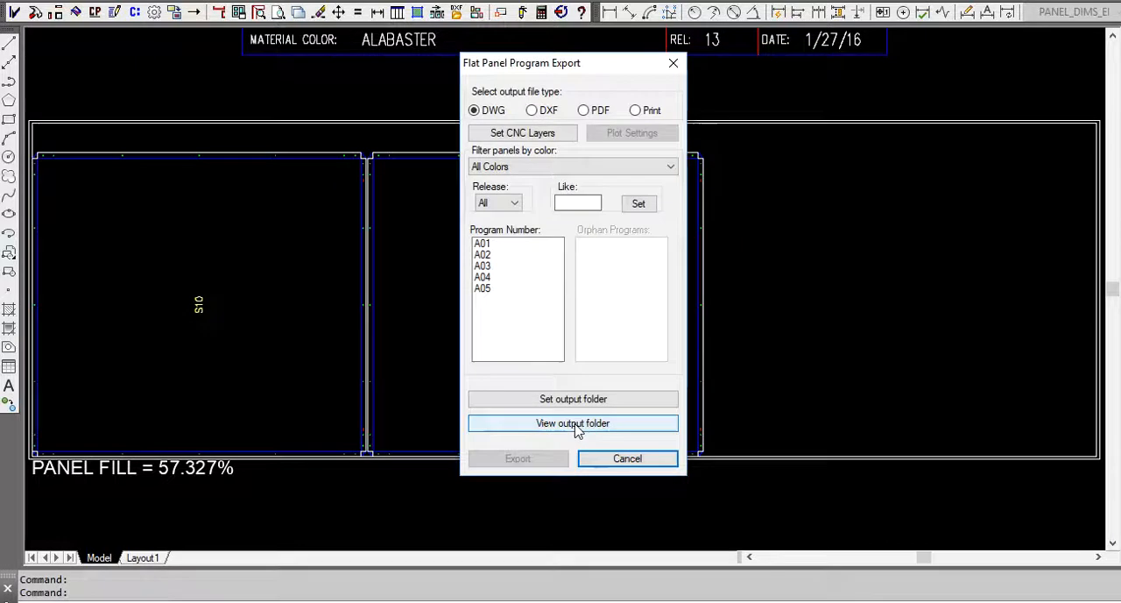
pyautogui.click(574, 422)
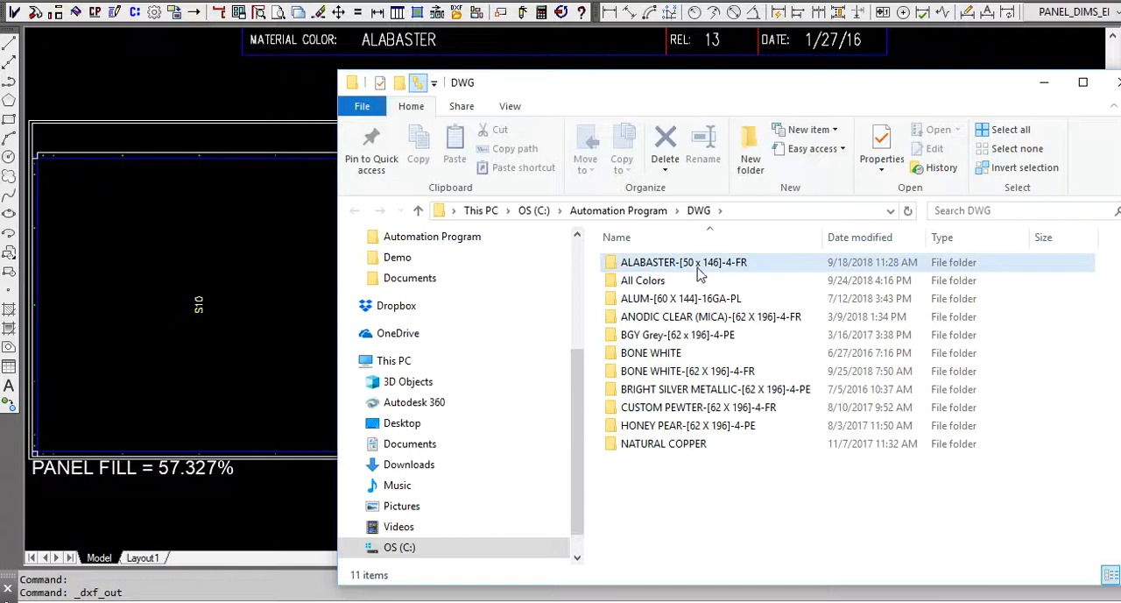
pyautogui.doubleClick(655, 281)
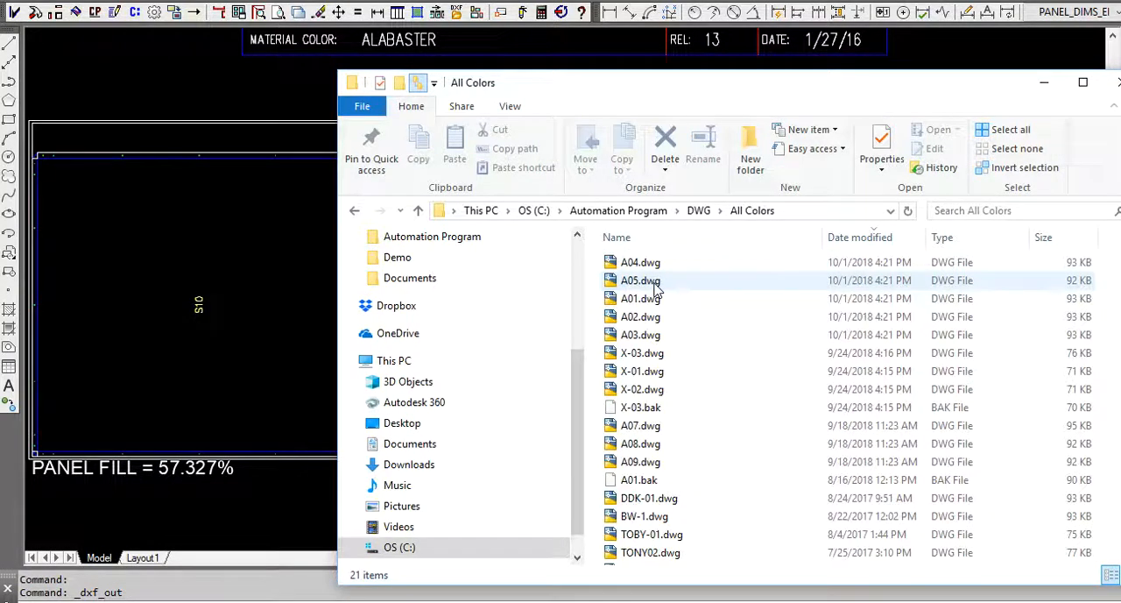
pyautogui.moveTo(766, 91)
pyautogui.mouseDown()
pyautogui.moveTo(719, 402)
pyautogui.moveTo(685, 432)
pyautogui.moveTo(718, 40)
pyautogui.moveTo(716, 51)
pyautogui.mouseUp()
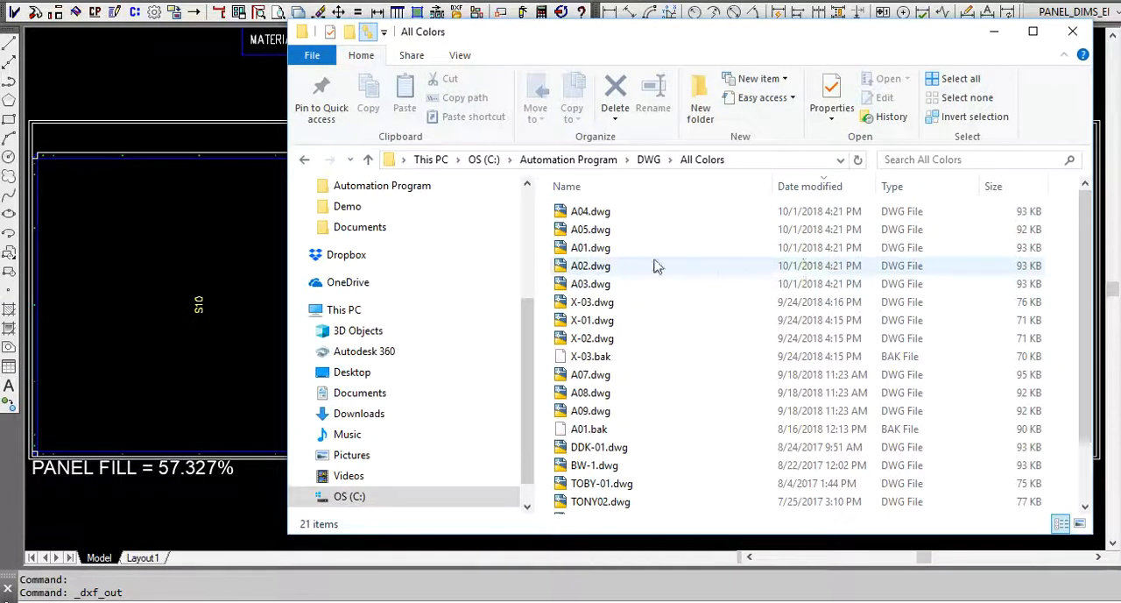
pyautogui.click(620, 234)
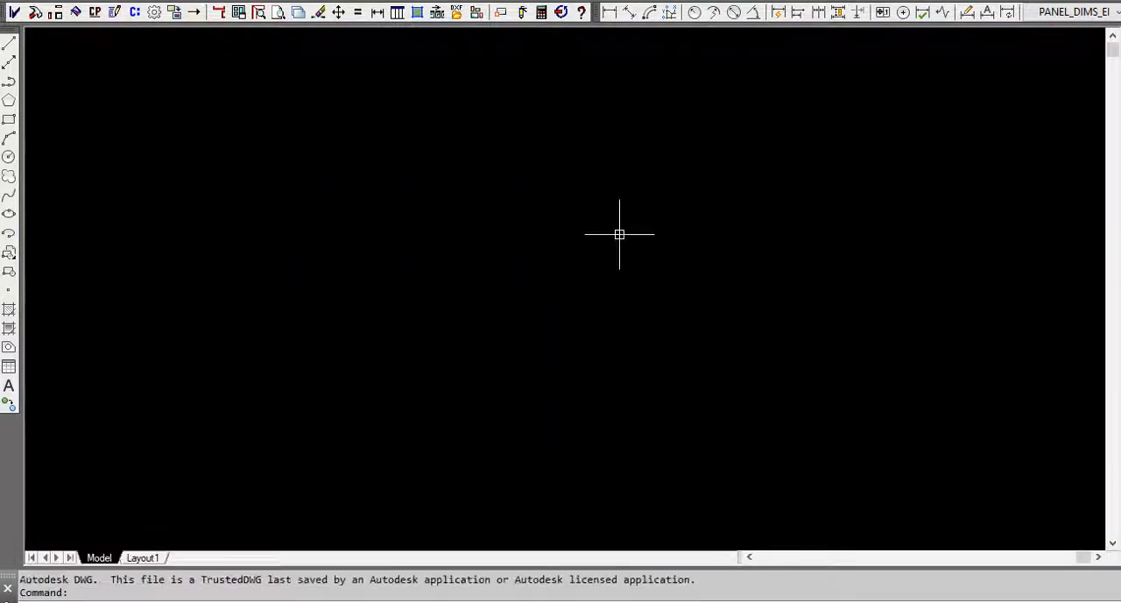
# Fit the exported A05 drawing to its extents, inspect the sheet outline and its panels, and return to the main drawing's optimized sheets.
pyautogui.write('z')
pyautogui.press('Return')
pyautogui.write('e')
pyautogui.press('Return')
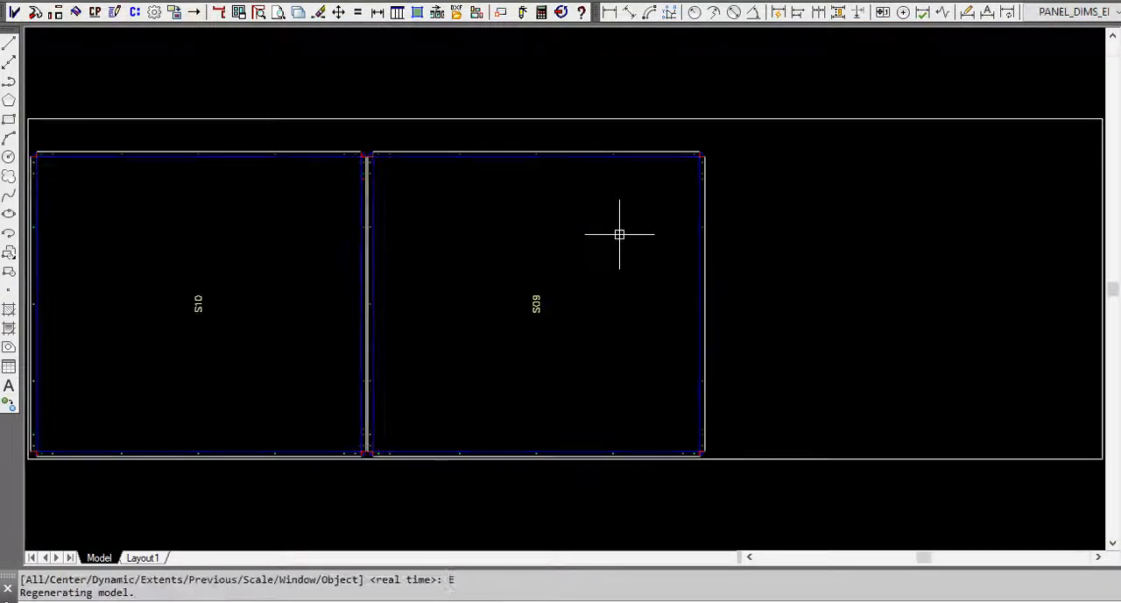
pyautogui.scroll(-5, 579, 337)
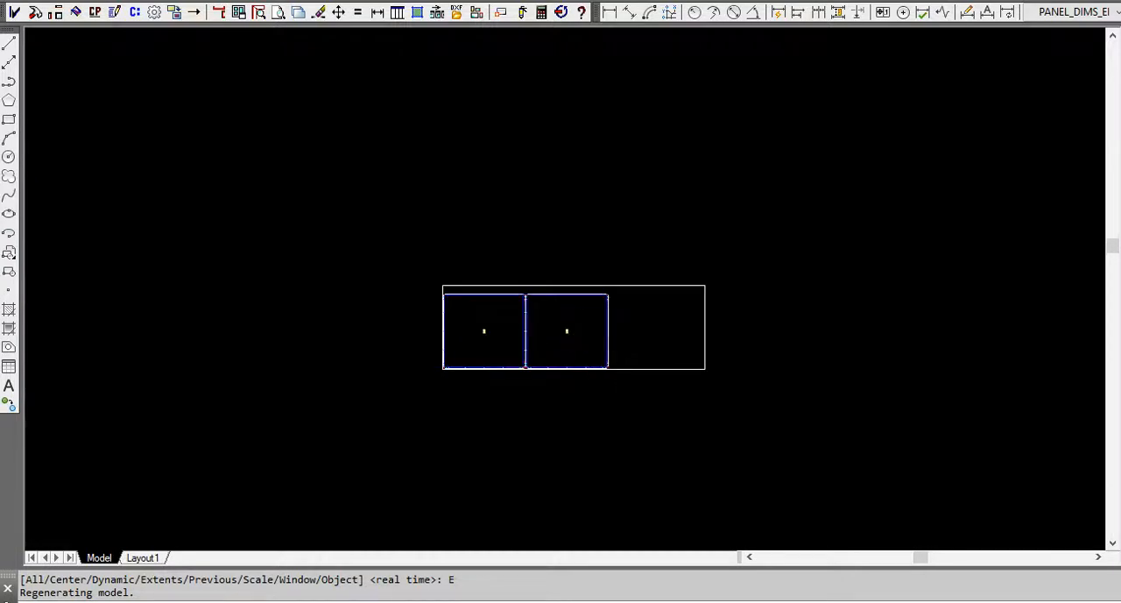
pyautogui.scroll(4, 593, 326)
pyautogui.scroll(2, 593, 333)
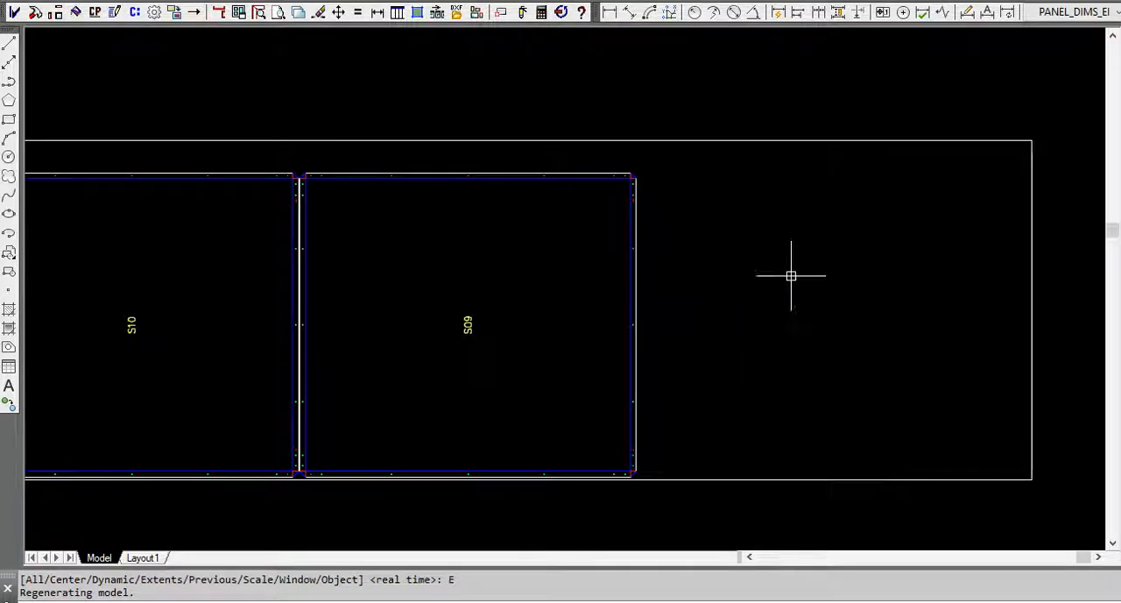
pyautogui.scroll(-2, 764, 277)
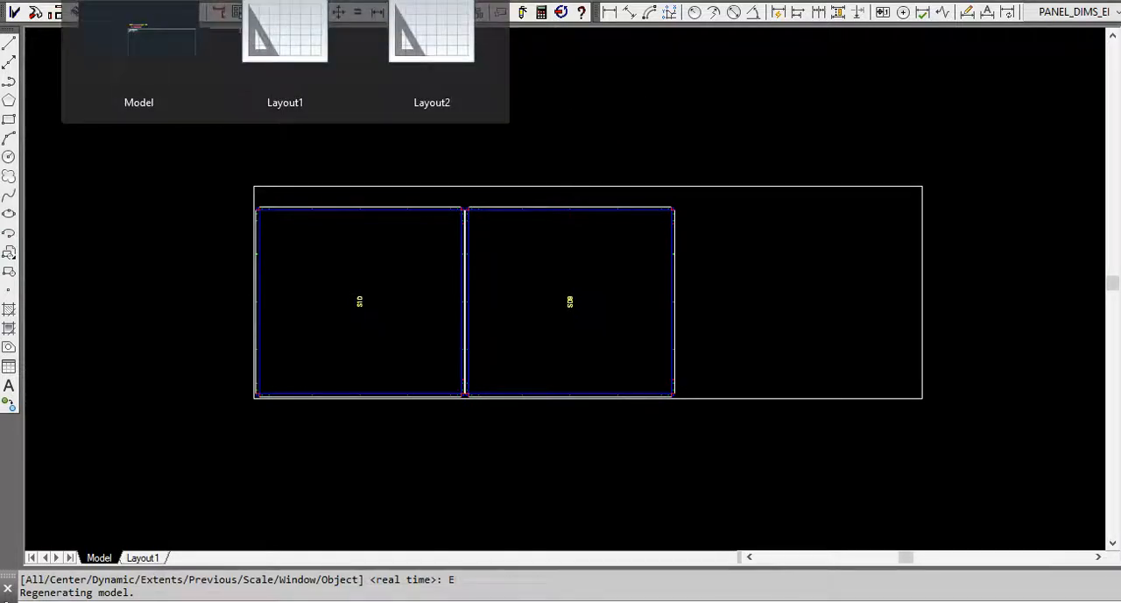
pyautogui.click(193, 2)
pyautogui.scroll(-4, 569, 273)
pyautogui.scroll(2, 361, 206)
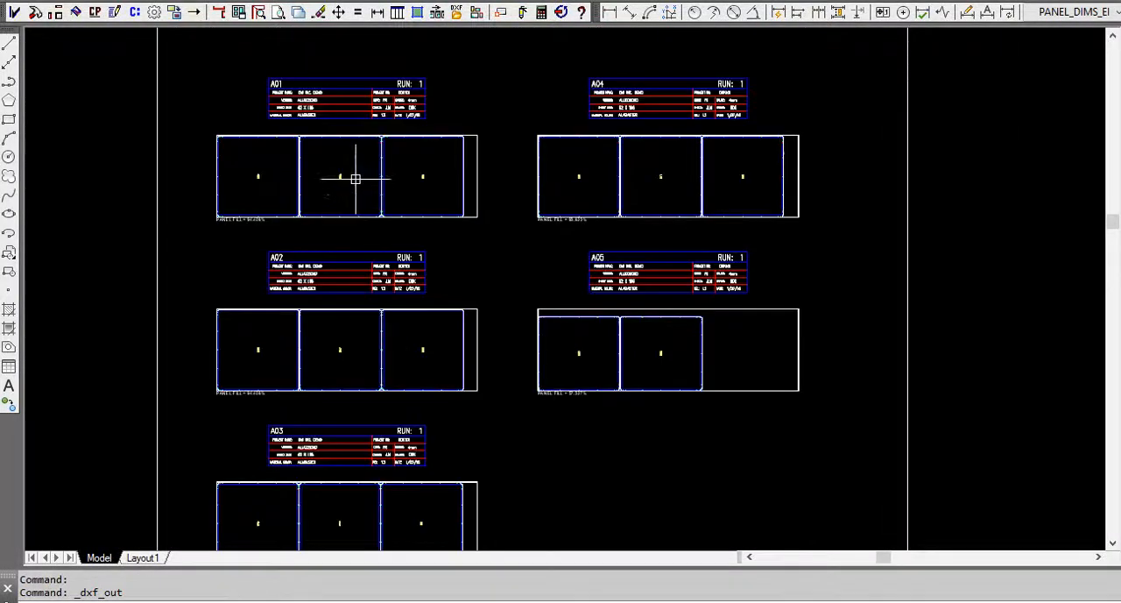
# Export individual flat panel S04 as a PDF.
pyautogui.click(455, 15)
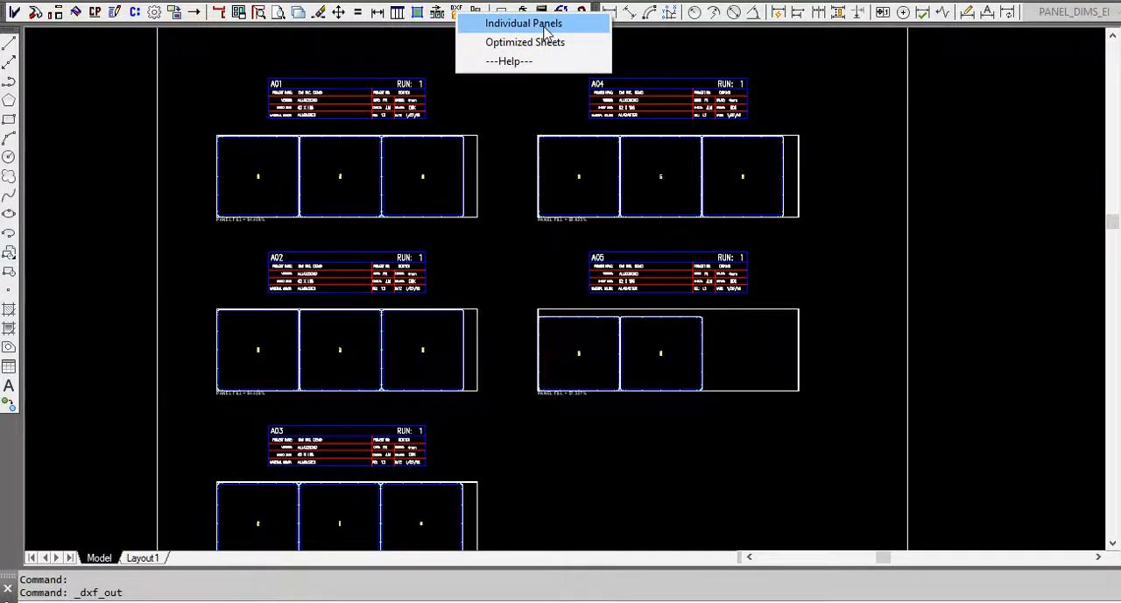
pyautogui.click(537, 24)
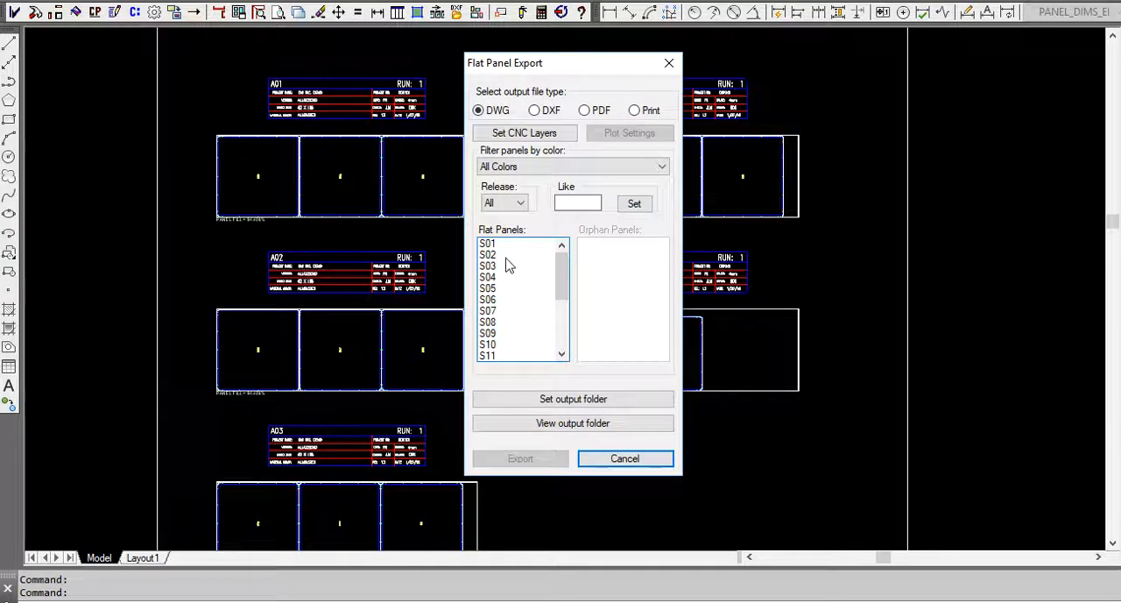
pyautogui.click(506, 277)
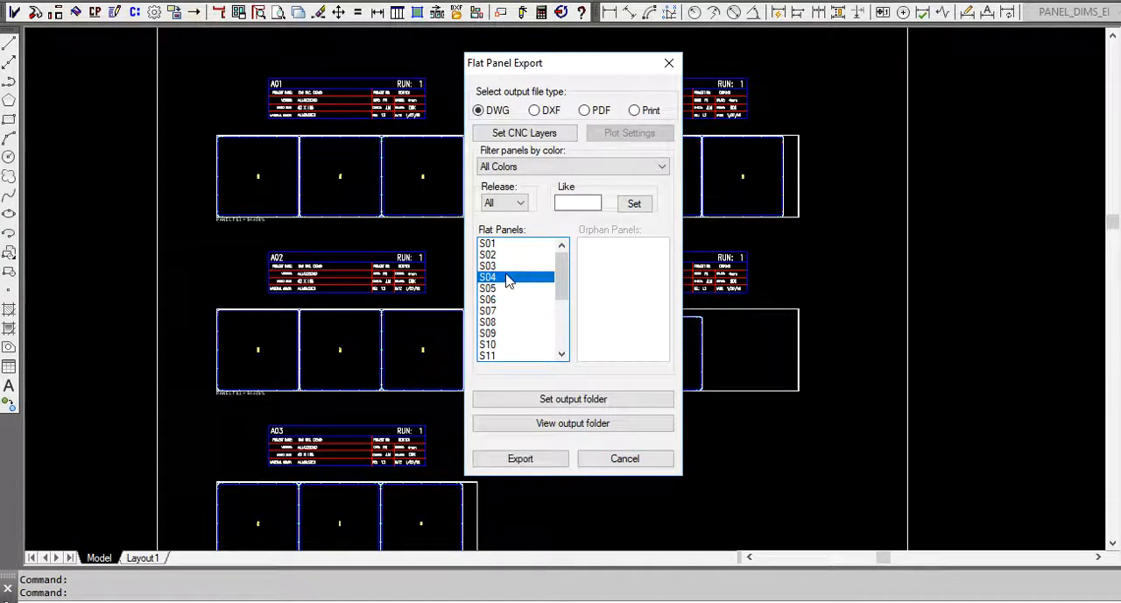
pyautogui.click(591, 116)
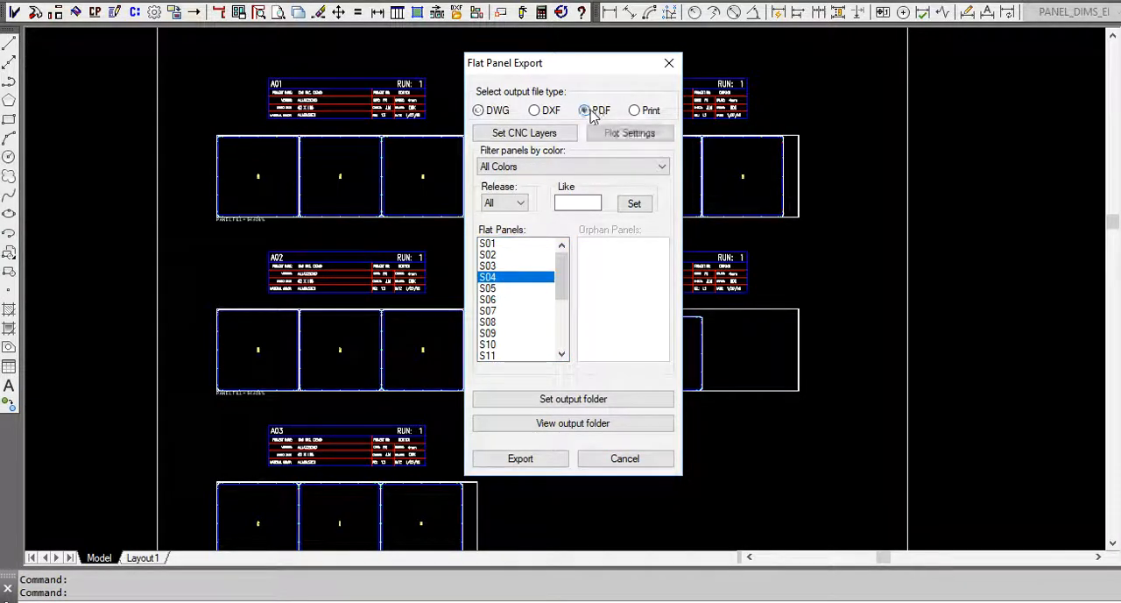
pyautogui.click(532, 461)
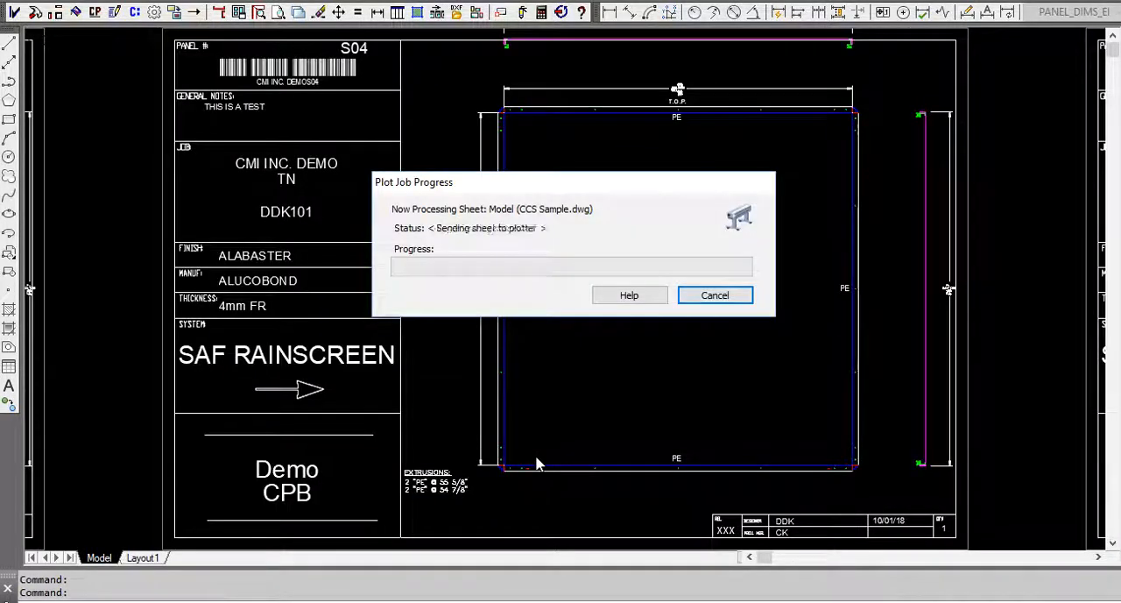
pyautogui.click(664, 308)
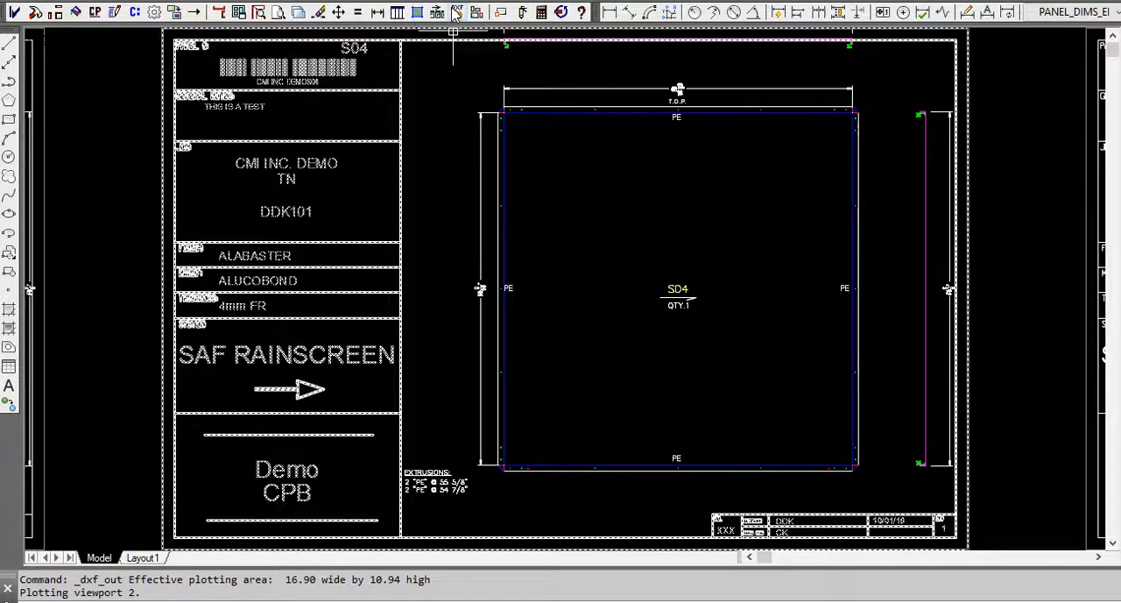
# Set the individual panels' PDF output folder to ALABASTER-[50 x 146]-4-FR inside the Automation Program's PDF folder.
pyautogui.click(456, 12)
pyautogui.click(525, 21)
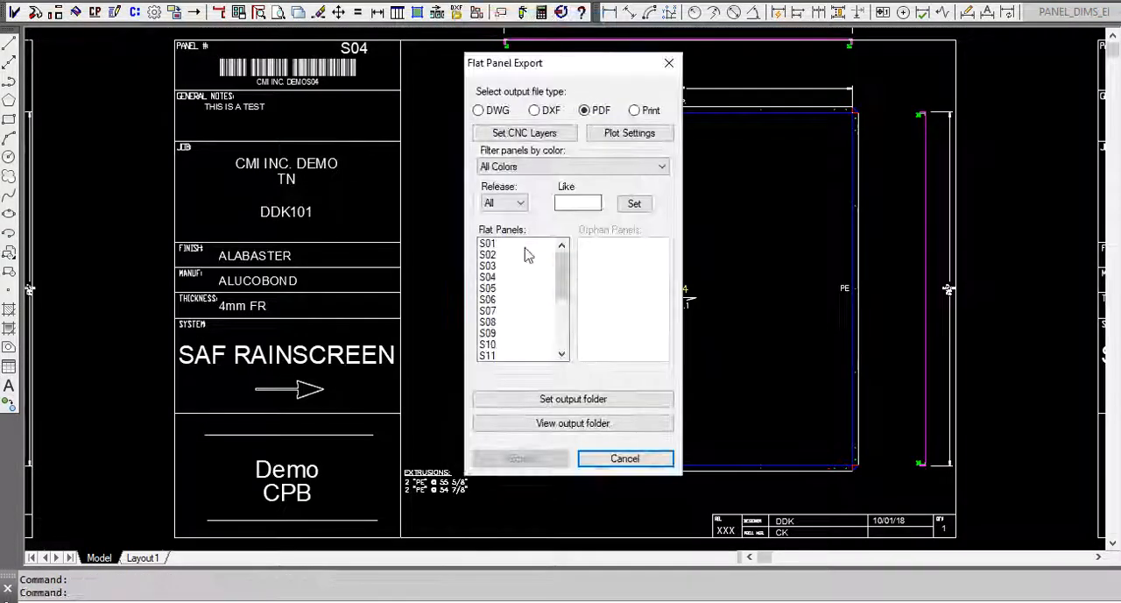
pyautogui.click(611, 401)
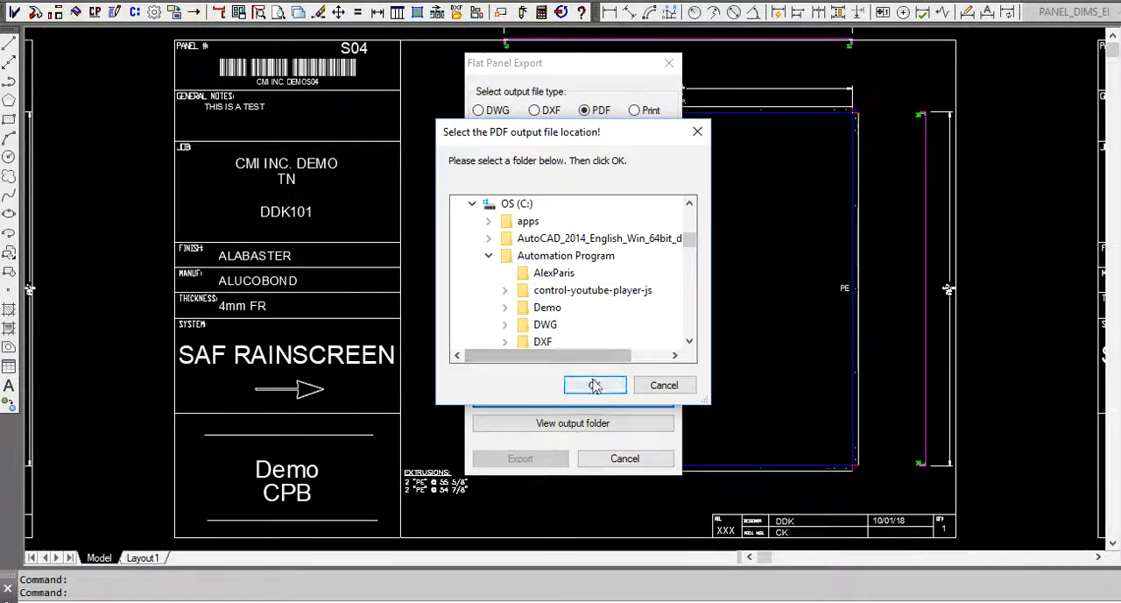
pyautogui.scroll(-1, 595, 280)
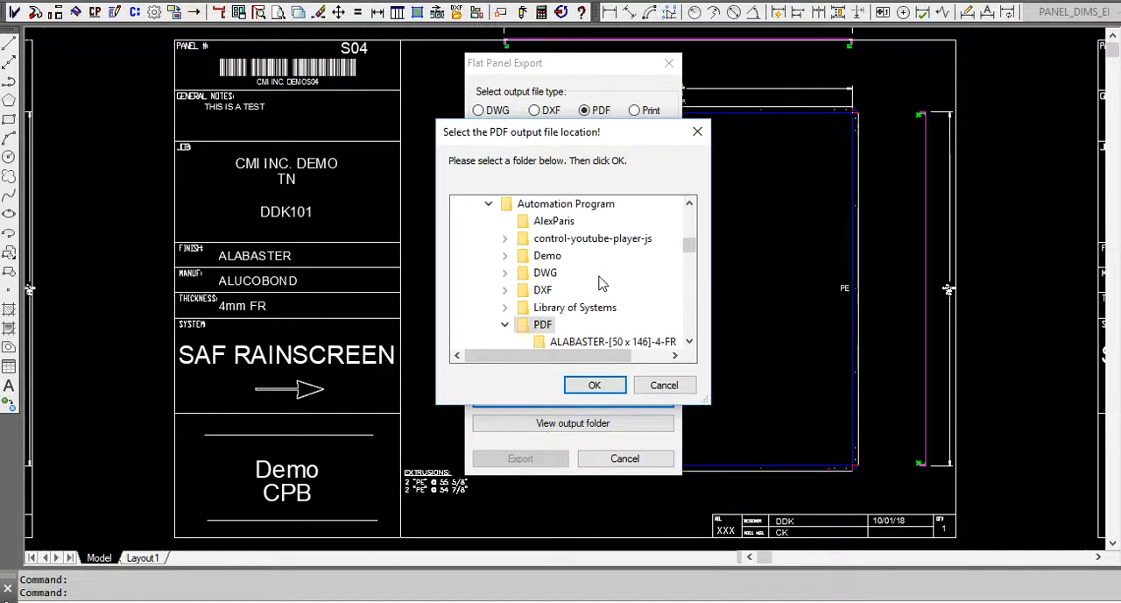
pyautogui.scroll(-2, 561, 336)
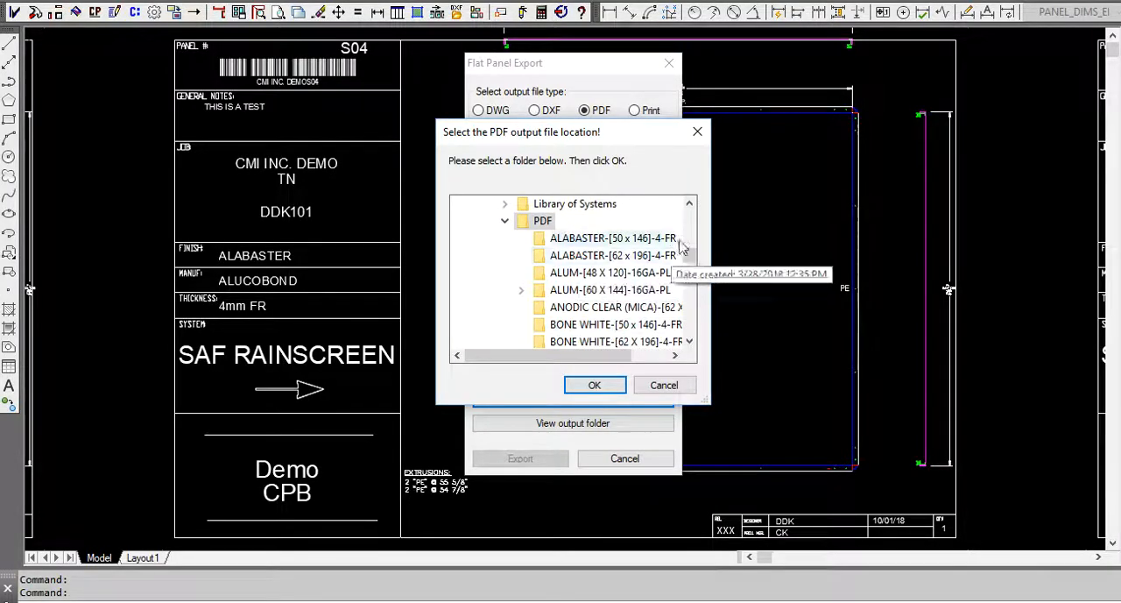
pyautogui.moveTo(715, 212); pyautogui.dragTo(844, 212)
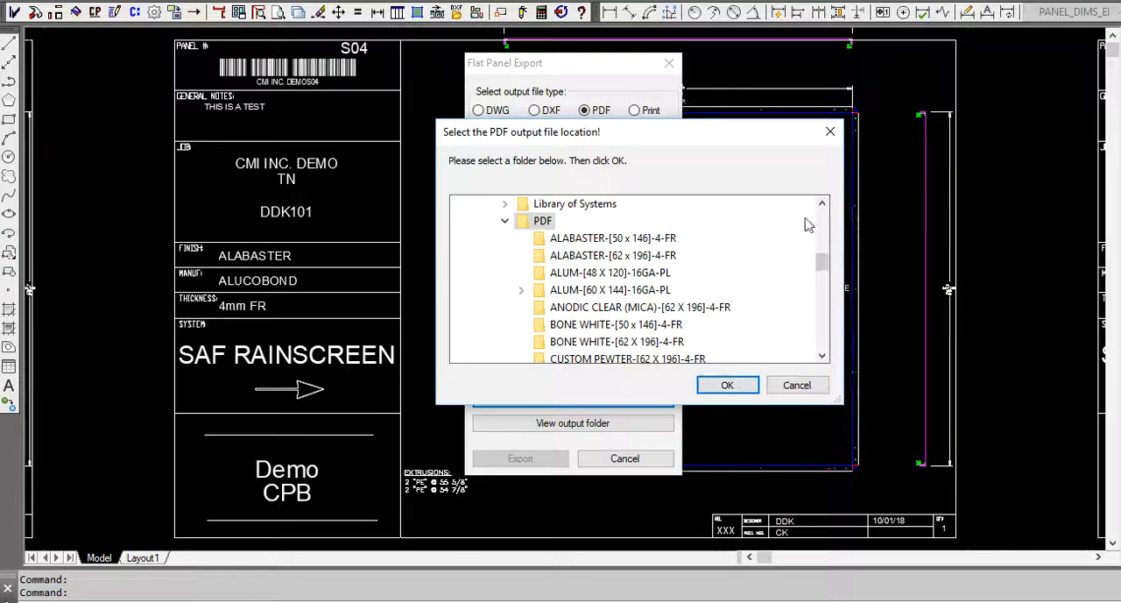
pyautogui.click(611, 241)
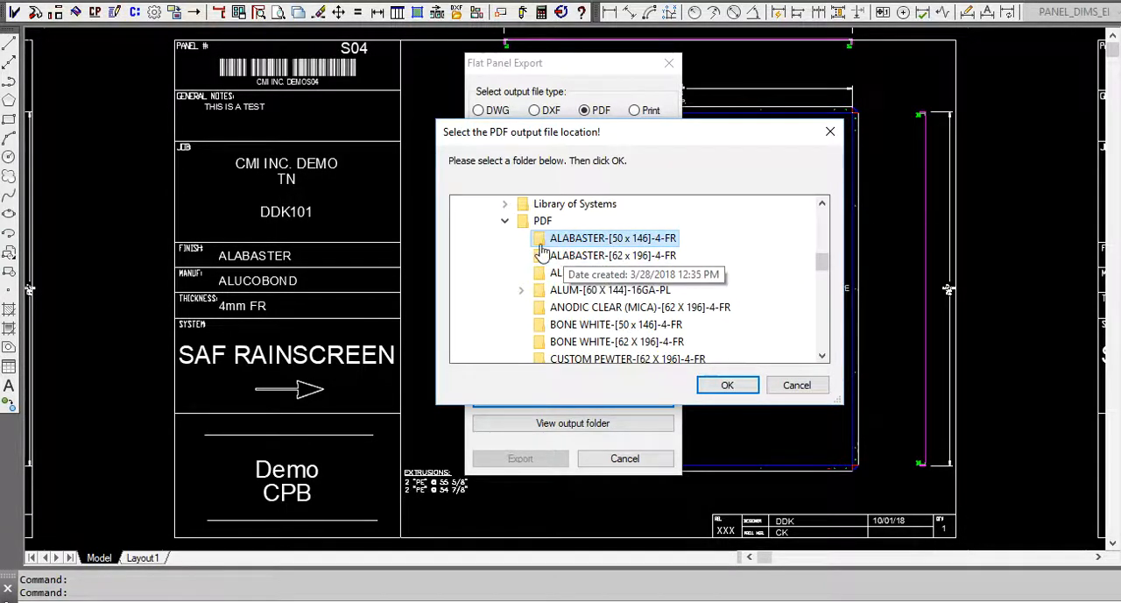
pyautogui.click(728, 388)
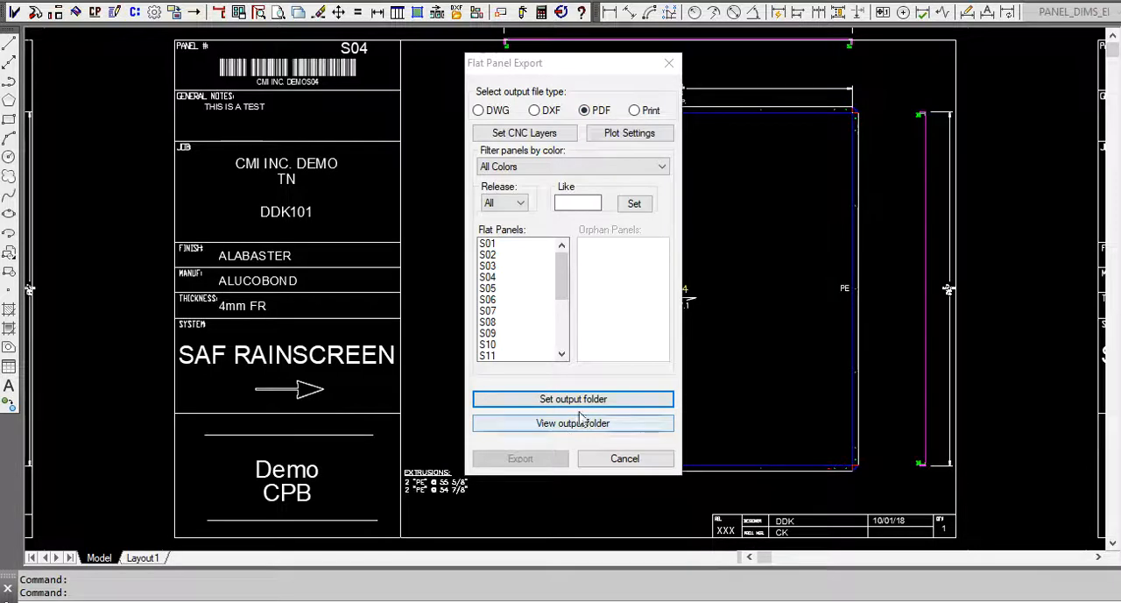
# View the PDF output folder and browse up to the parent PDF folder to look for the material folder containing the exported panel.
pyautogui.click(558, 425)
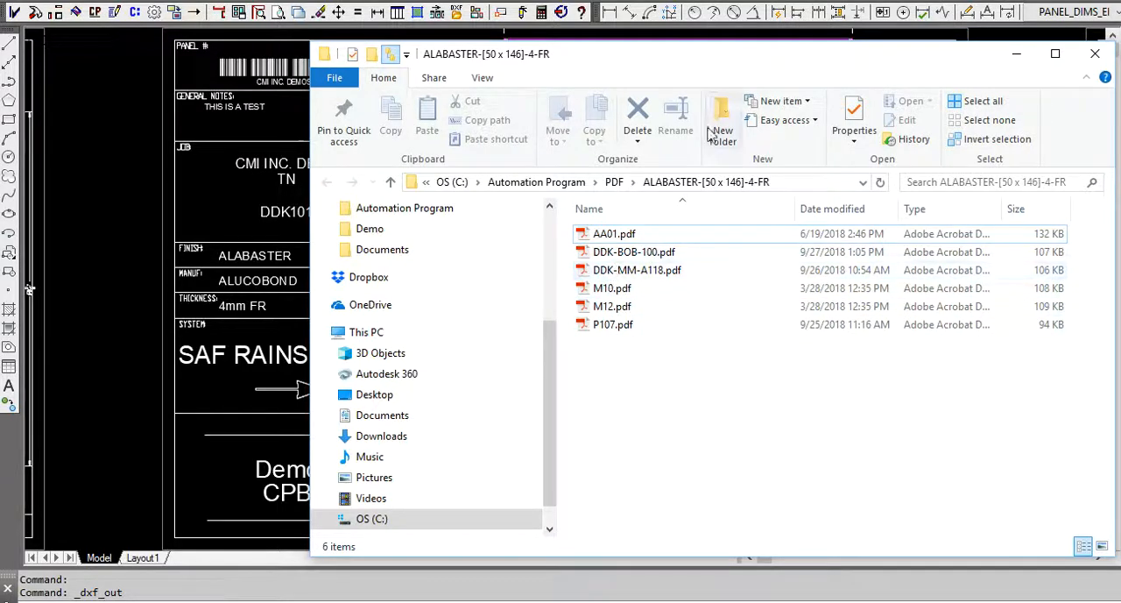
pyautogui.moveTo(739, 65)
pyautogui.mouseDown()
pyautogui.moveTo(679, 128)
pyautogui.moveTo(635, 478)
pyautogui.moveTo(721, 455)
pyautogui.moveTo(670, 143)
pyautogui.moveTo(684, 76)
pyautogui.mouseUp()
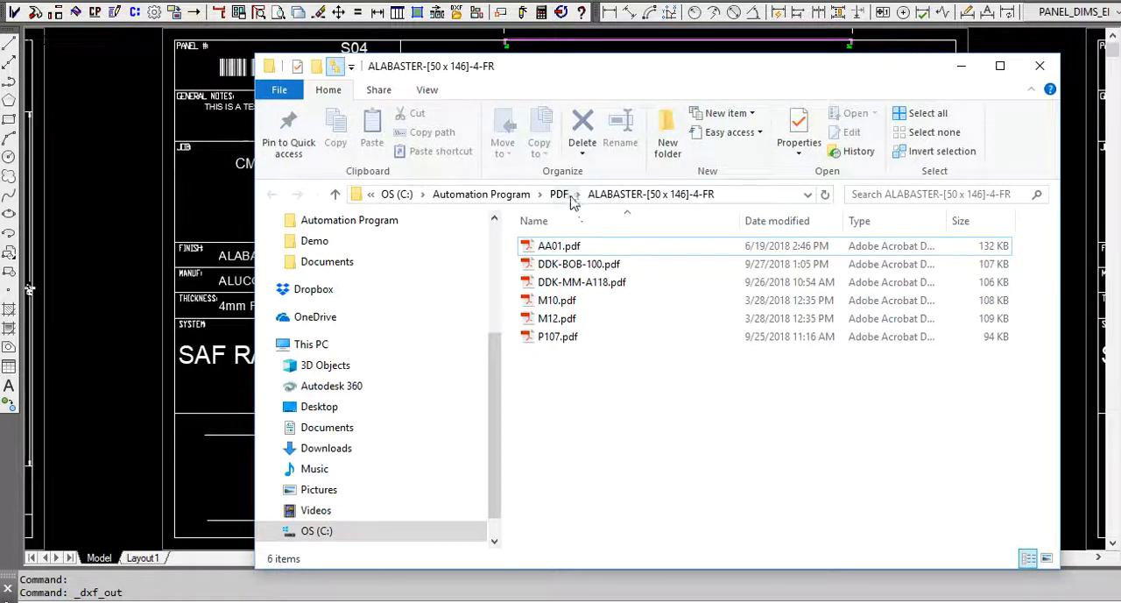
pyautogui.click(508, 197)
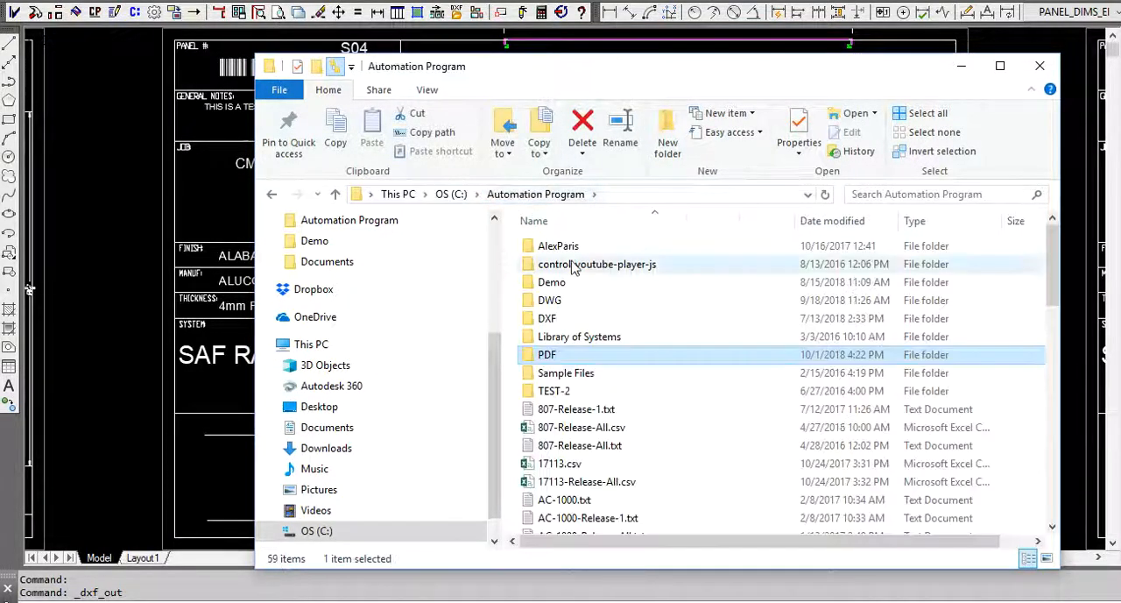
pyautogui.doubleClick(548, 354)
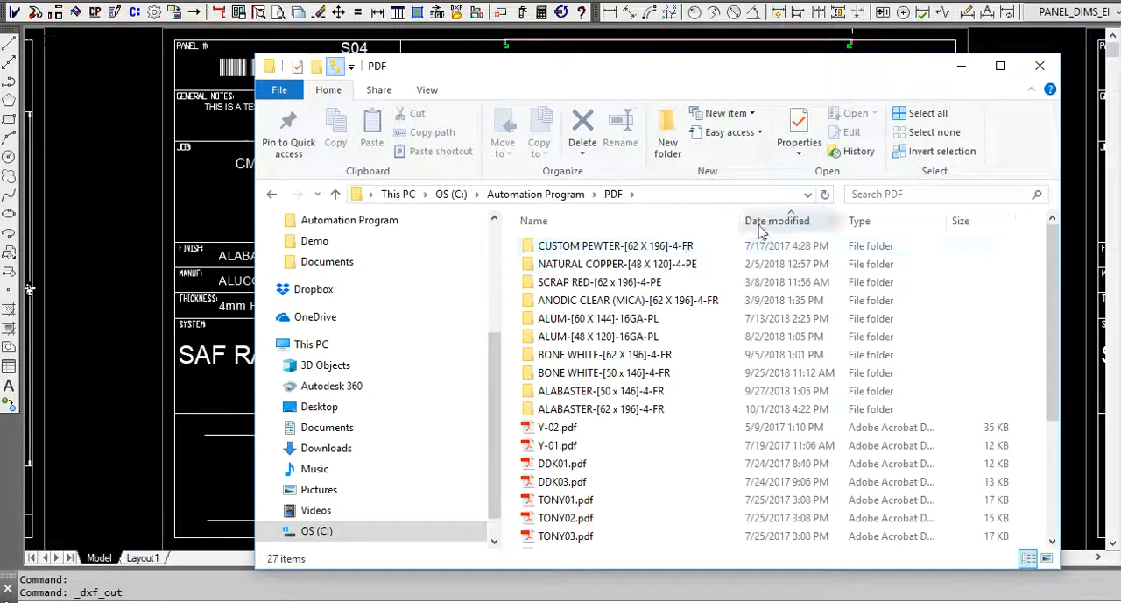
pyautogui.scroll(-3, 624, 420)
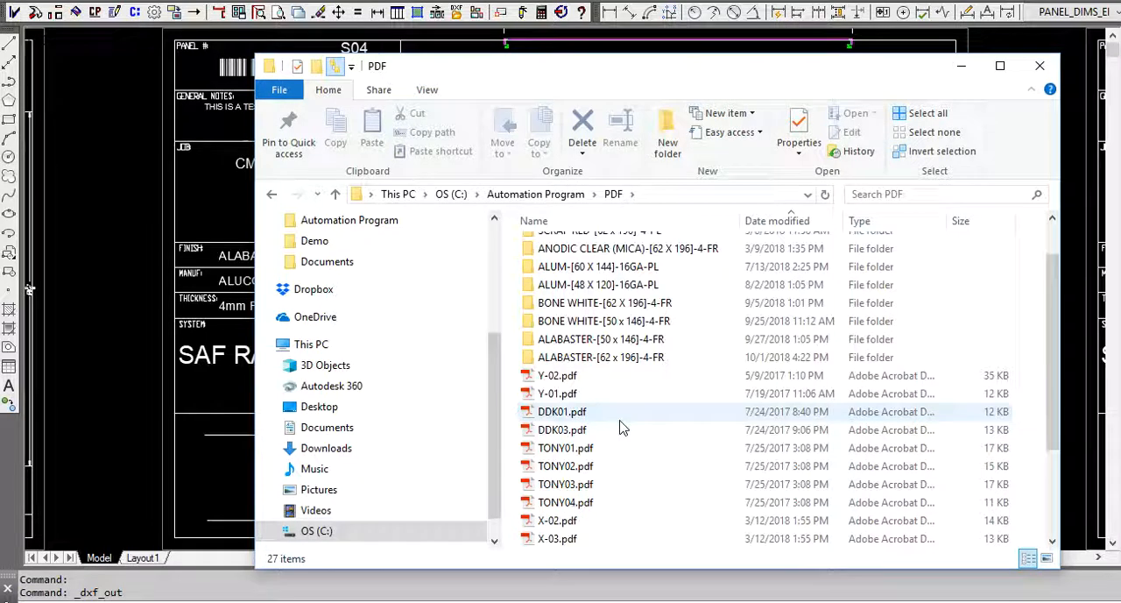
pyautogui.scroll(3, 624, 427)
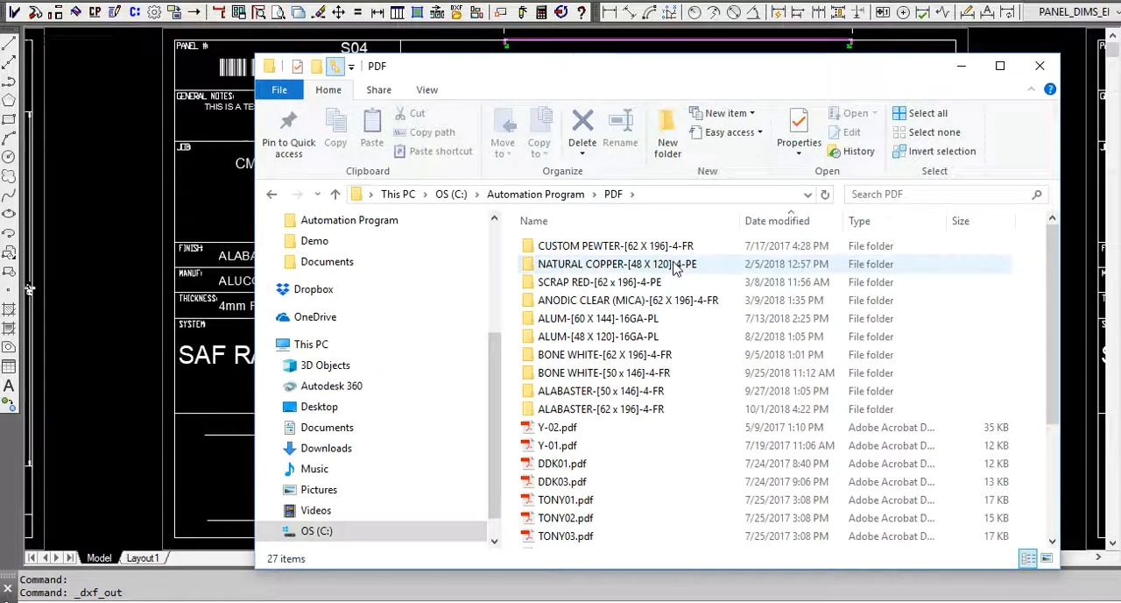
# Open S04.pdf from the ALABASTER-[62 x 196]-4-FR folder to review it, and close the folder window.
pyautogui.click(648, 415)
pyautogui.doubleClick(648, 416)
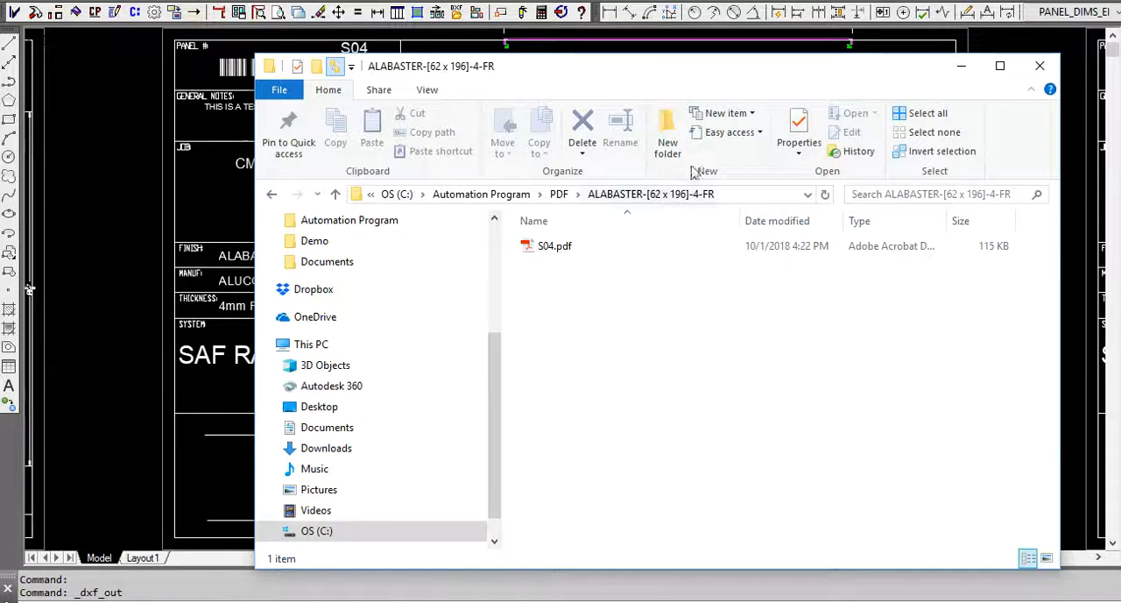
pyautogui.doubleClick(545, 251)
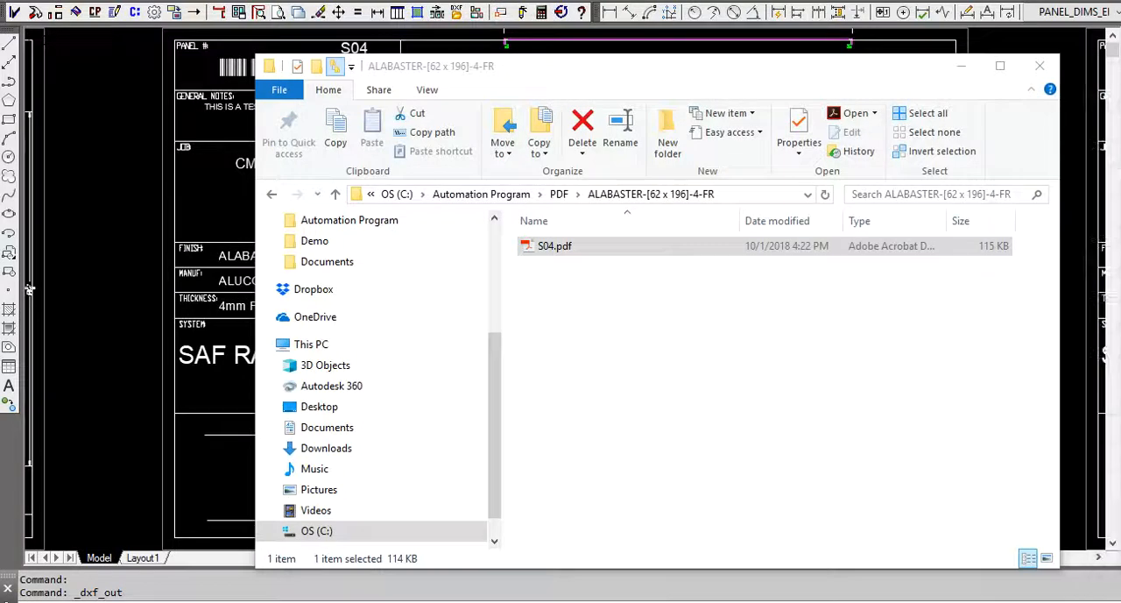
pyautogui.click(1039, 68)
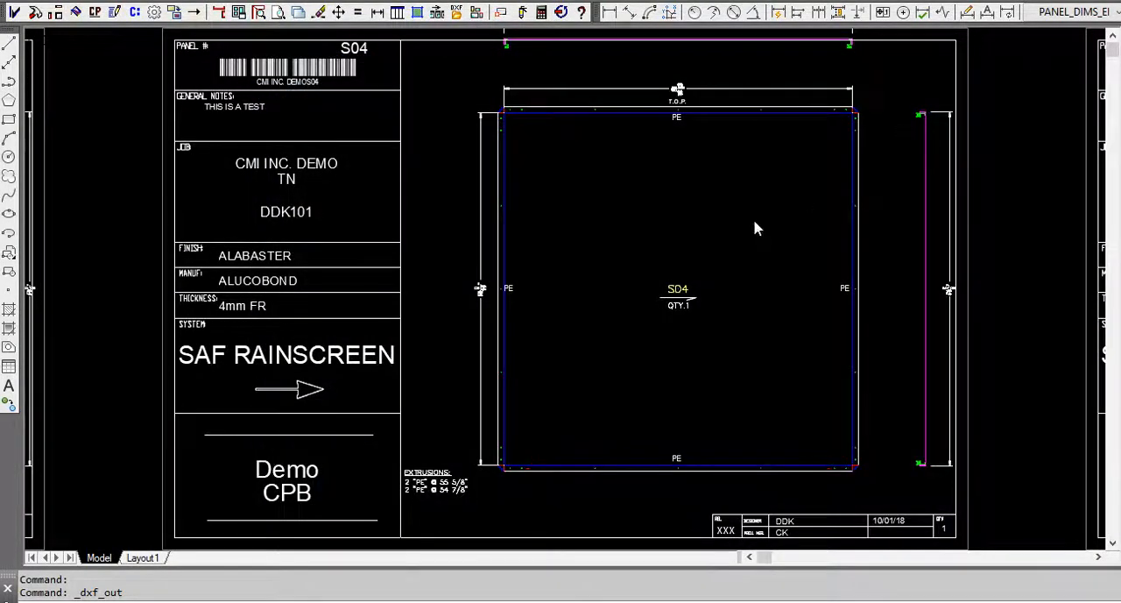